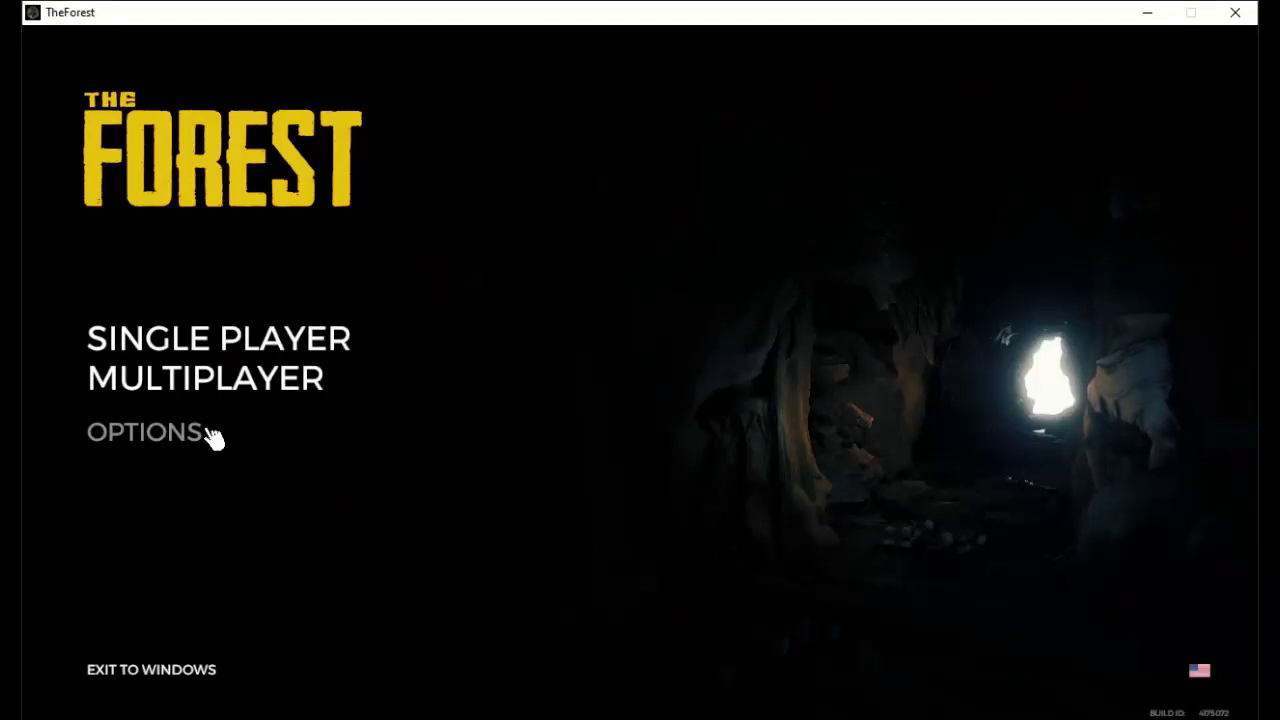
Load the Day 416 Normal Slot 2 save via Single Player and Continue
left_click(224, 346)
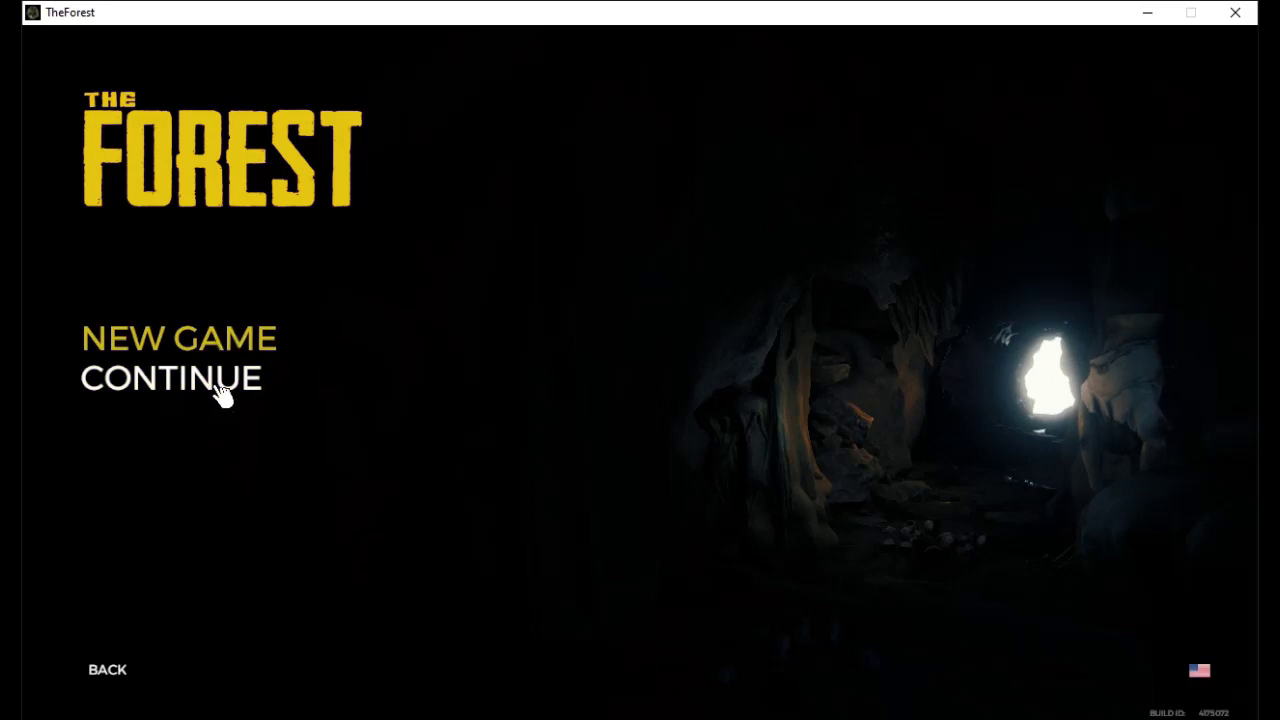
left_click(220, 394)
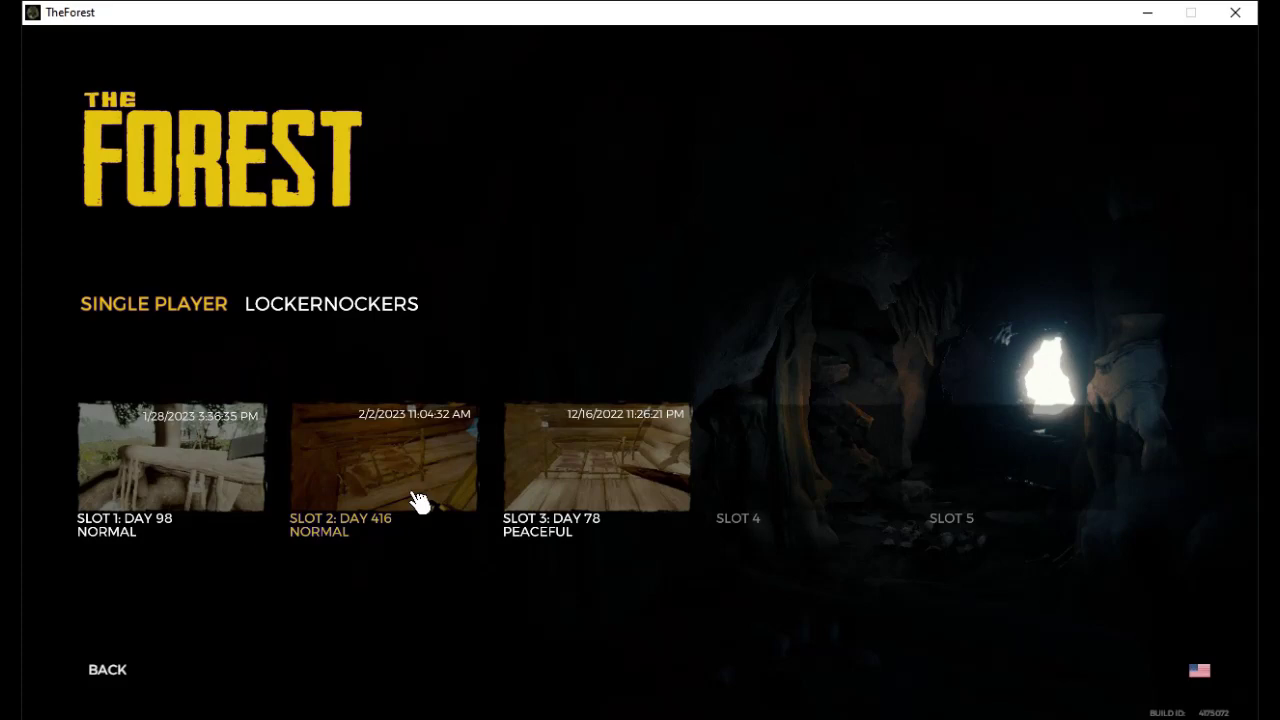
left_click(404, 483)
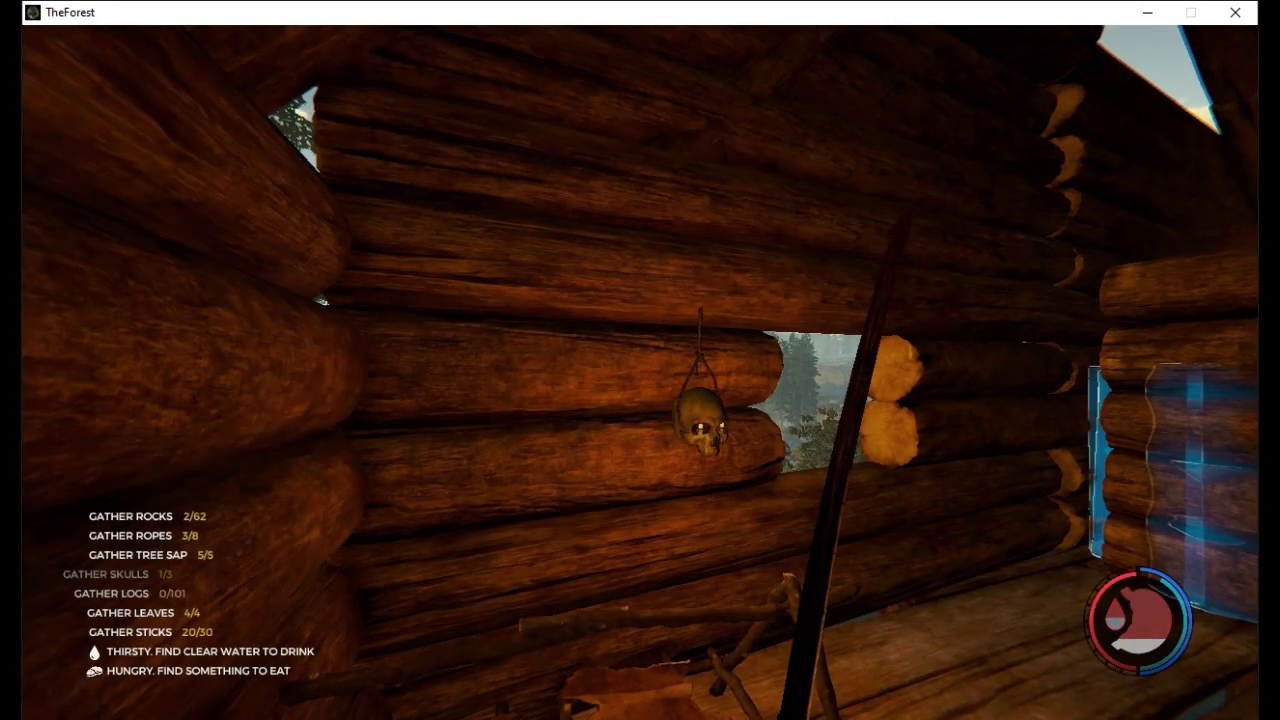
Walk through the log cabin and out its door into the forest
key("w")
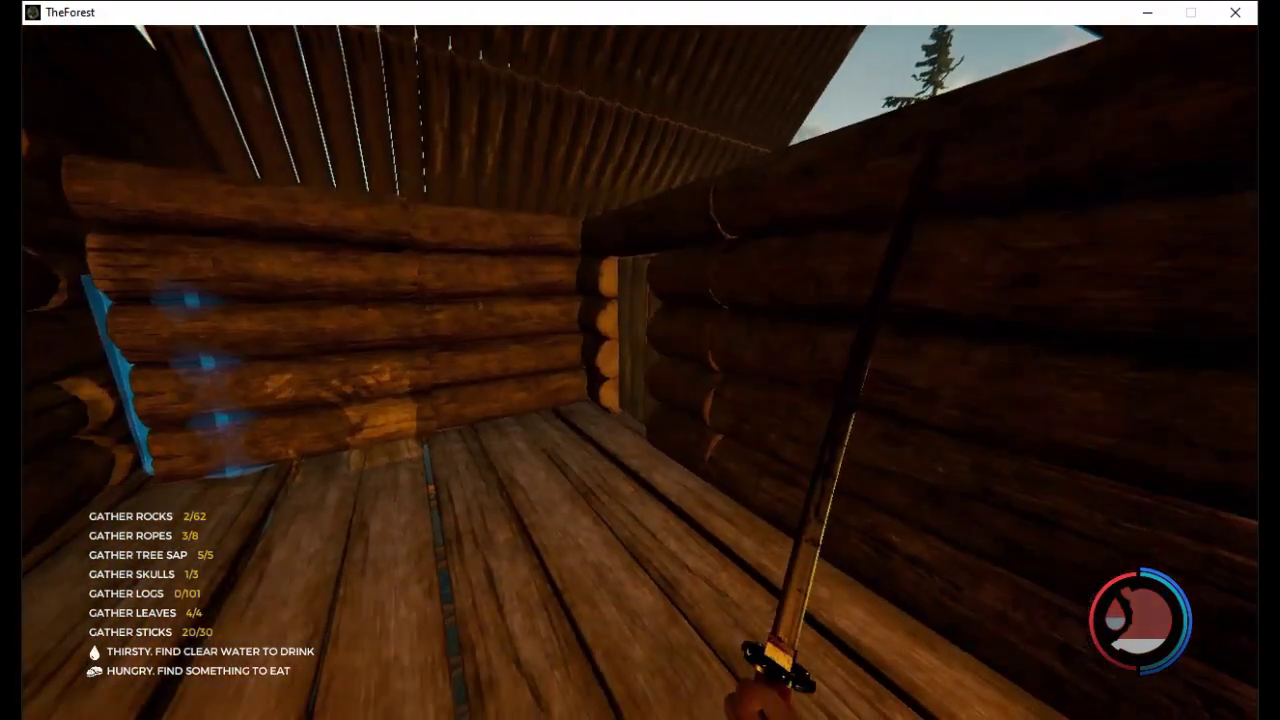
key("w")
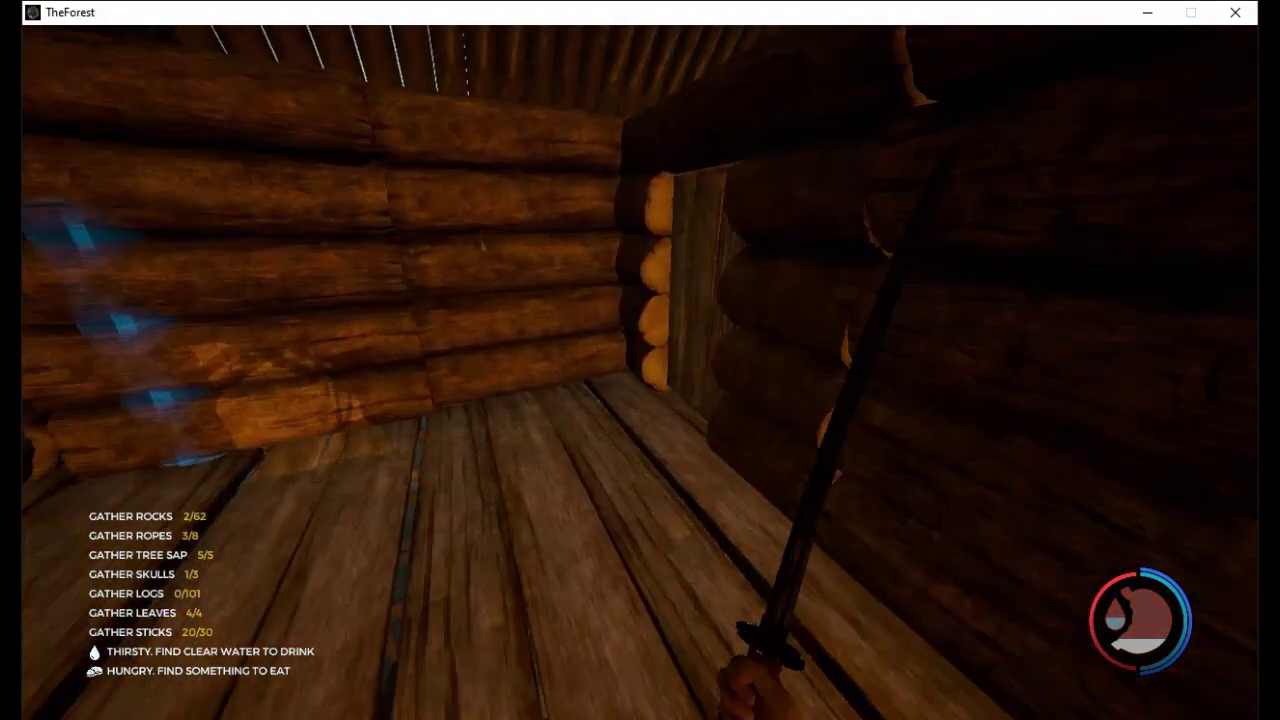
key("w")
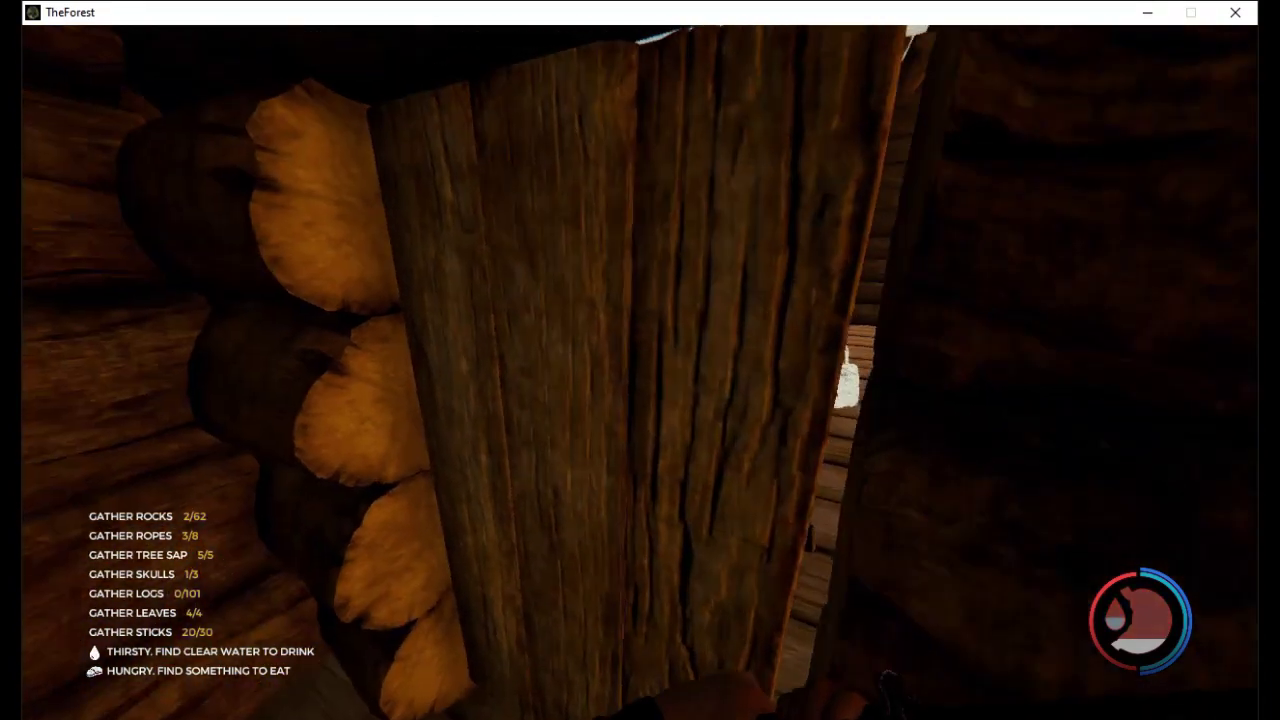
key("w")
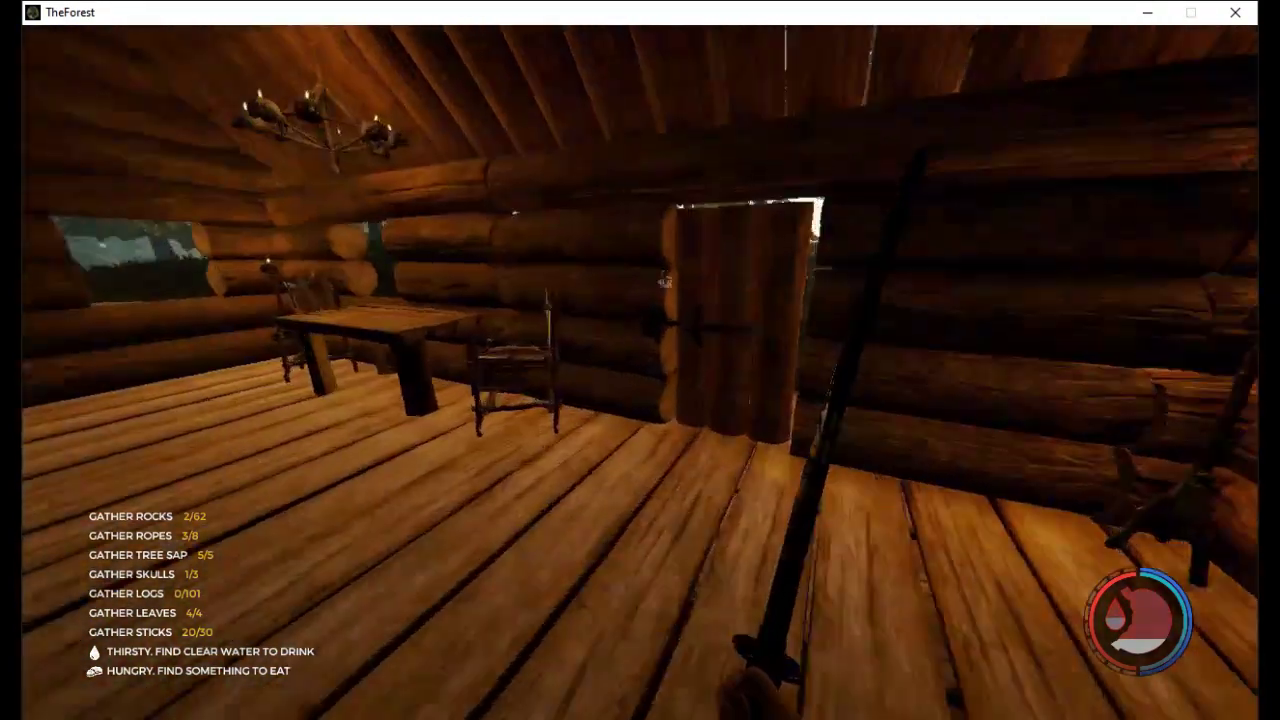
key("w")
key("w")
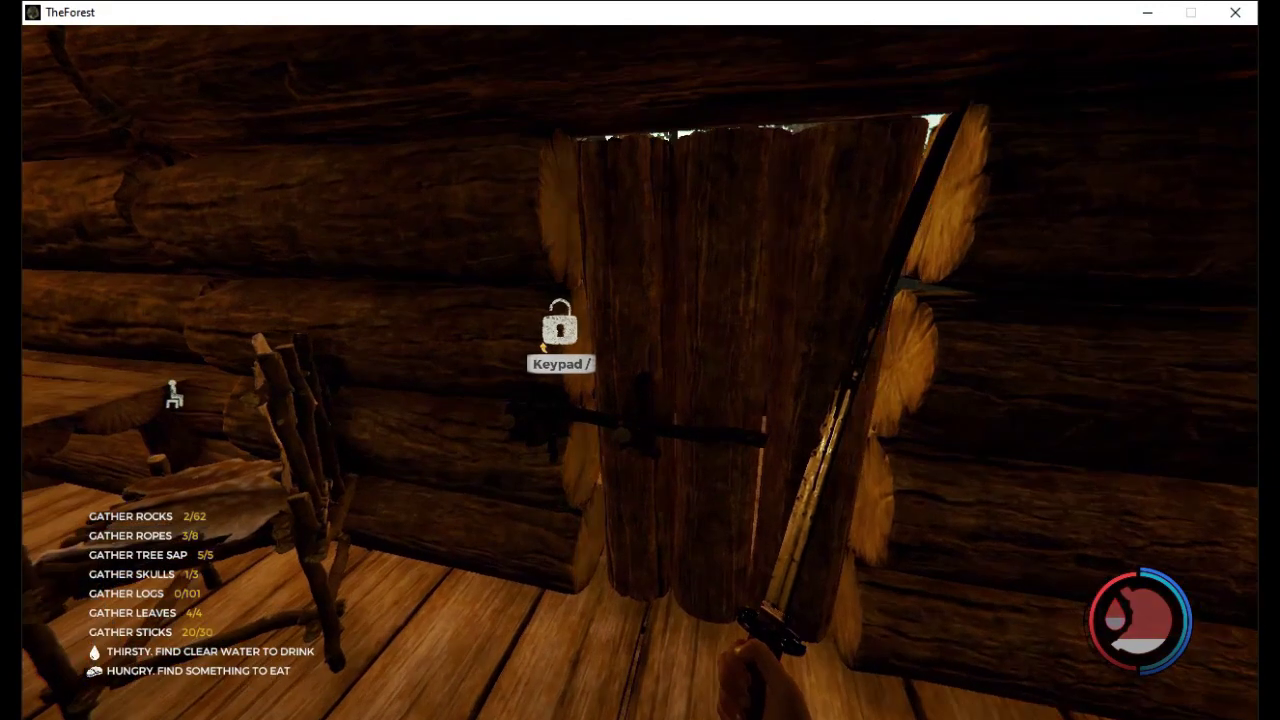
key("w")
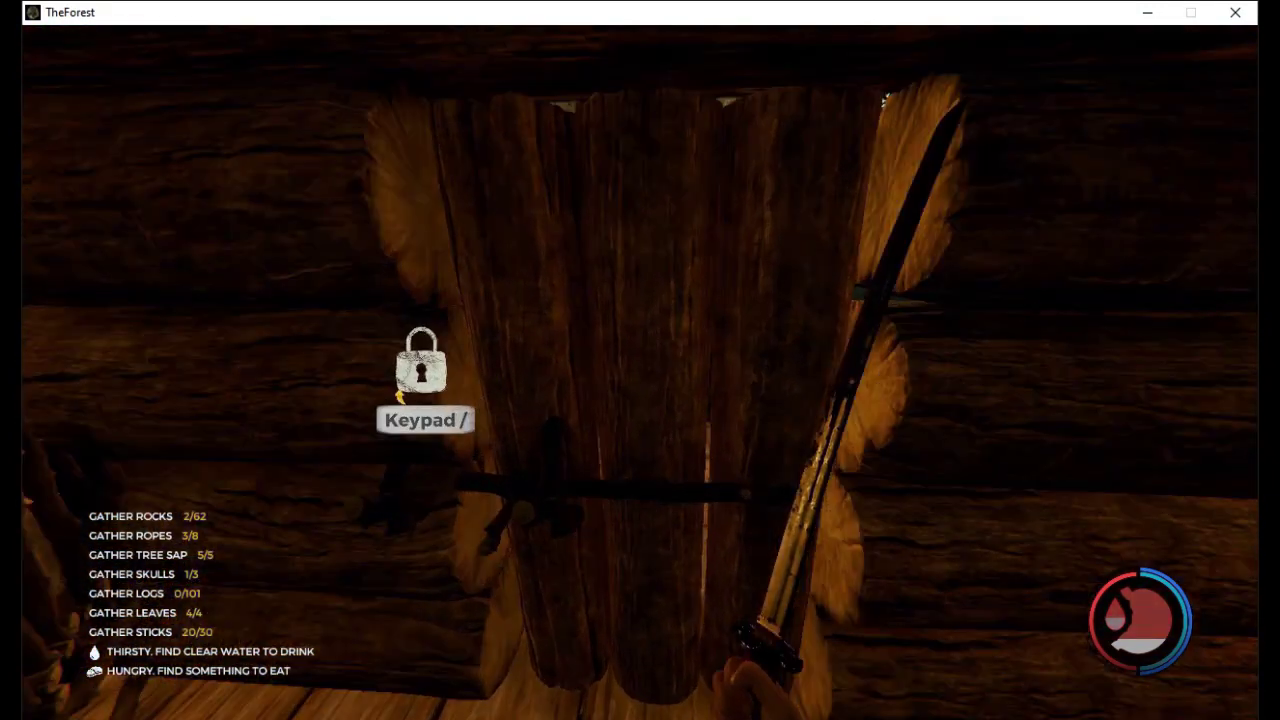
key("w")
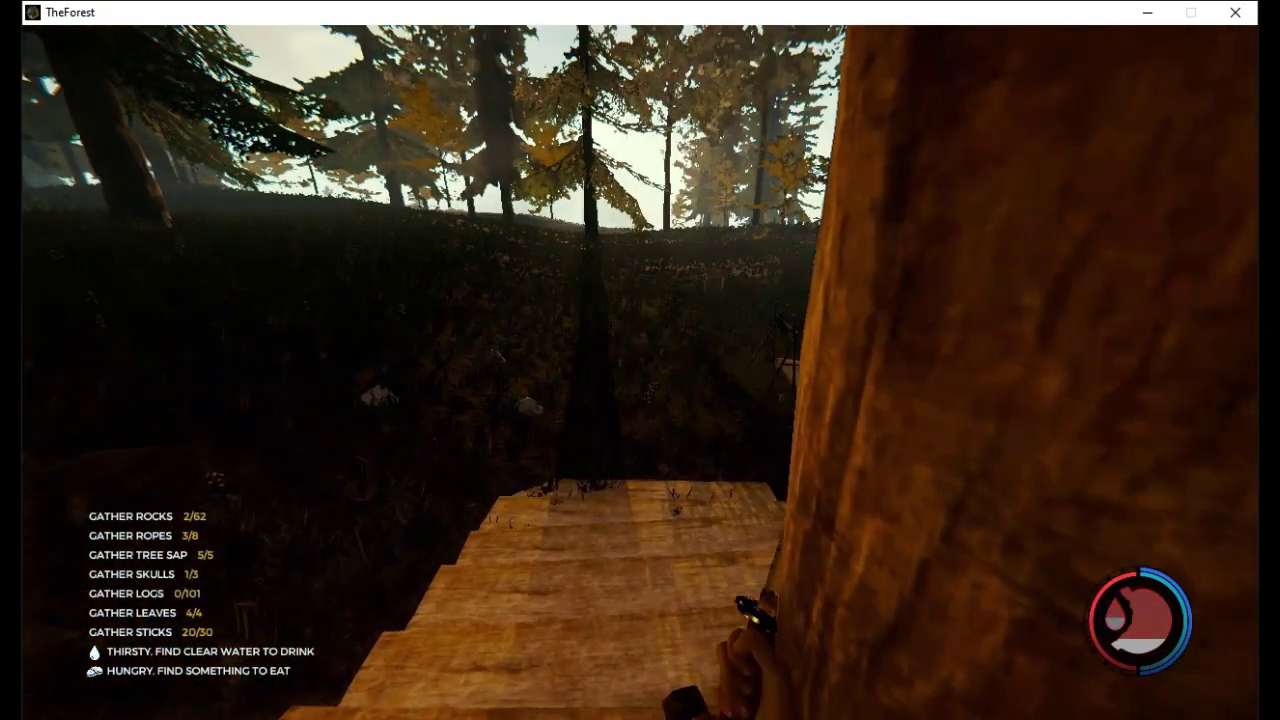
key("w")
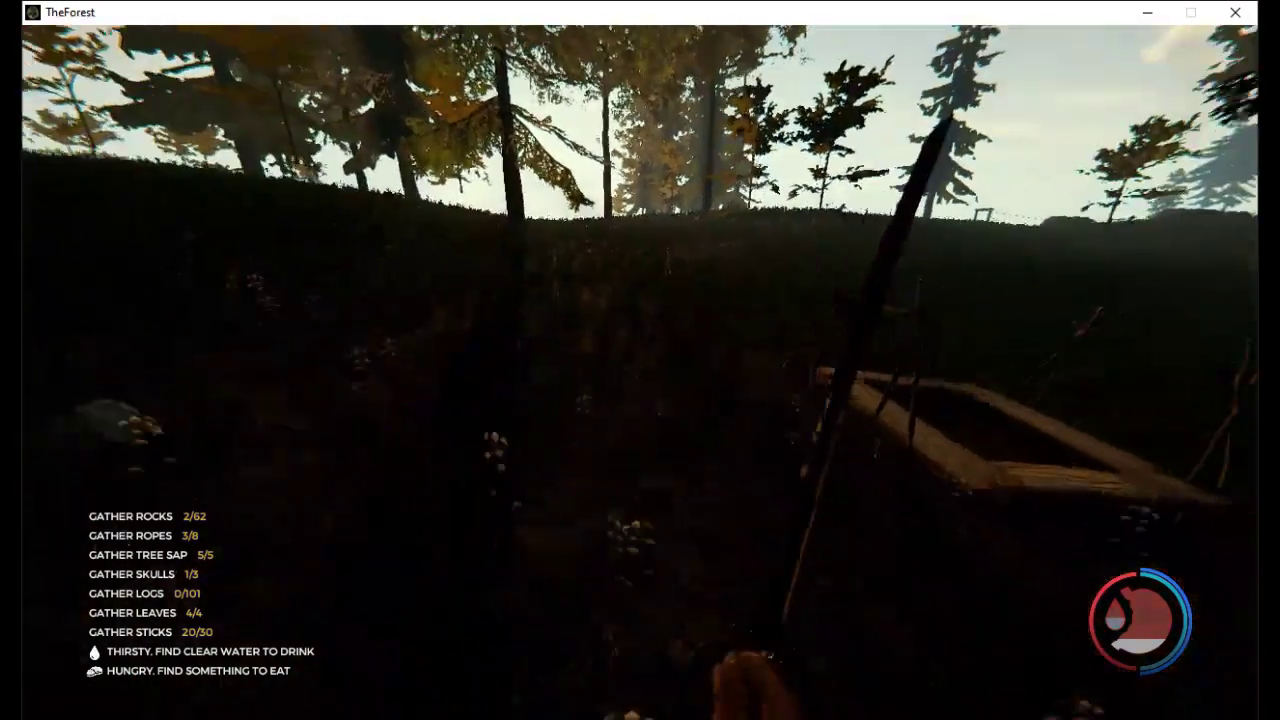
Go to the drying rack and eat its meat to clear the hunger warning
key("w")
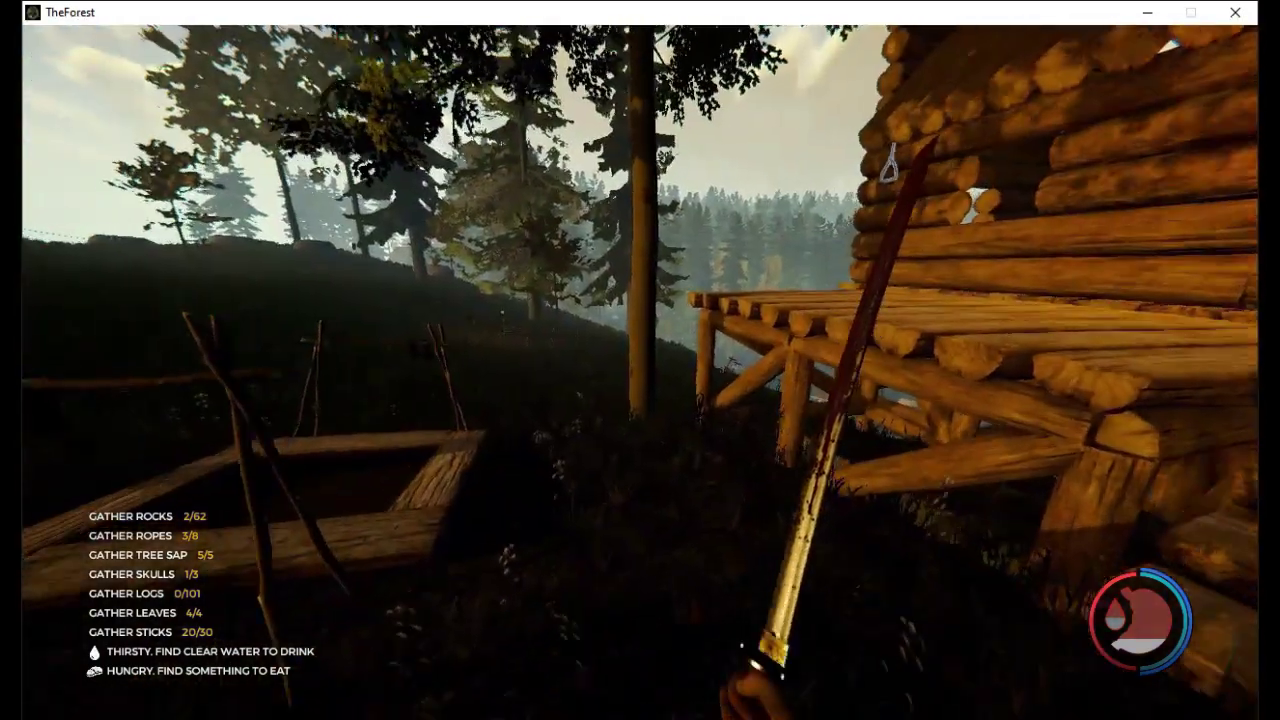
key("w")
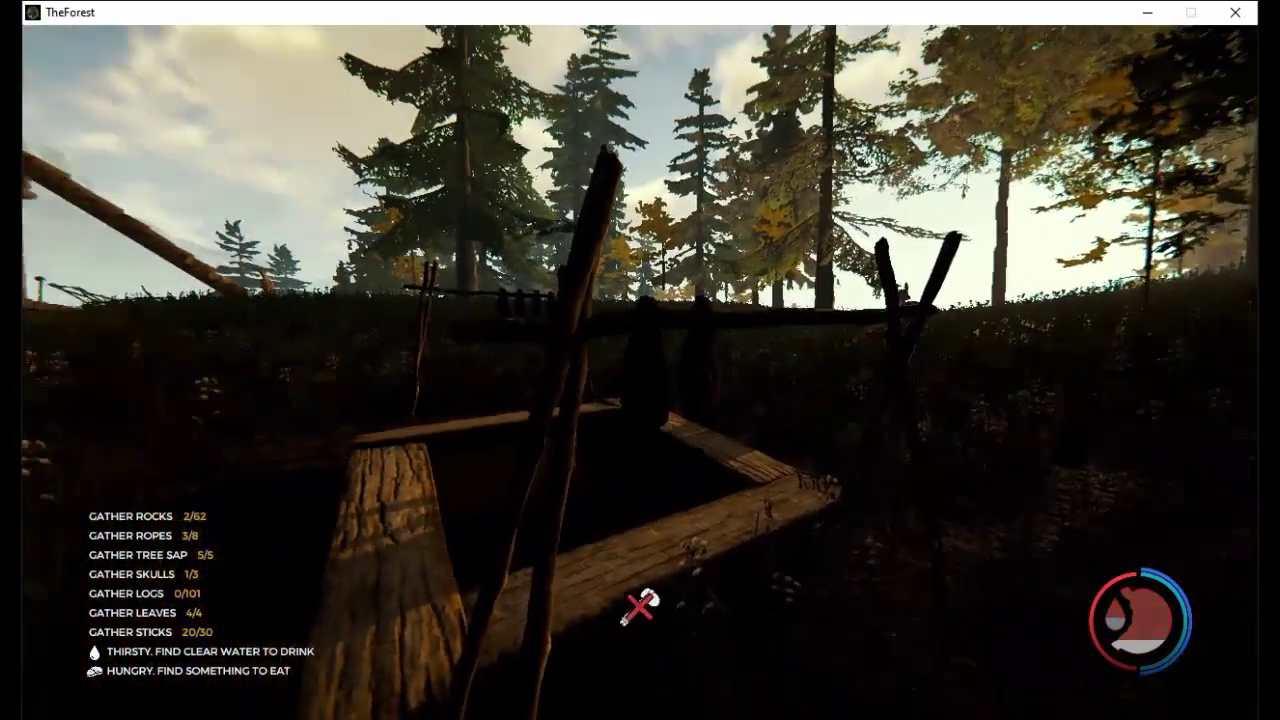
key("w")
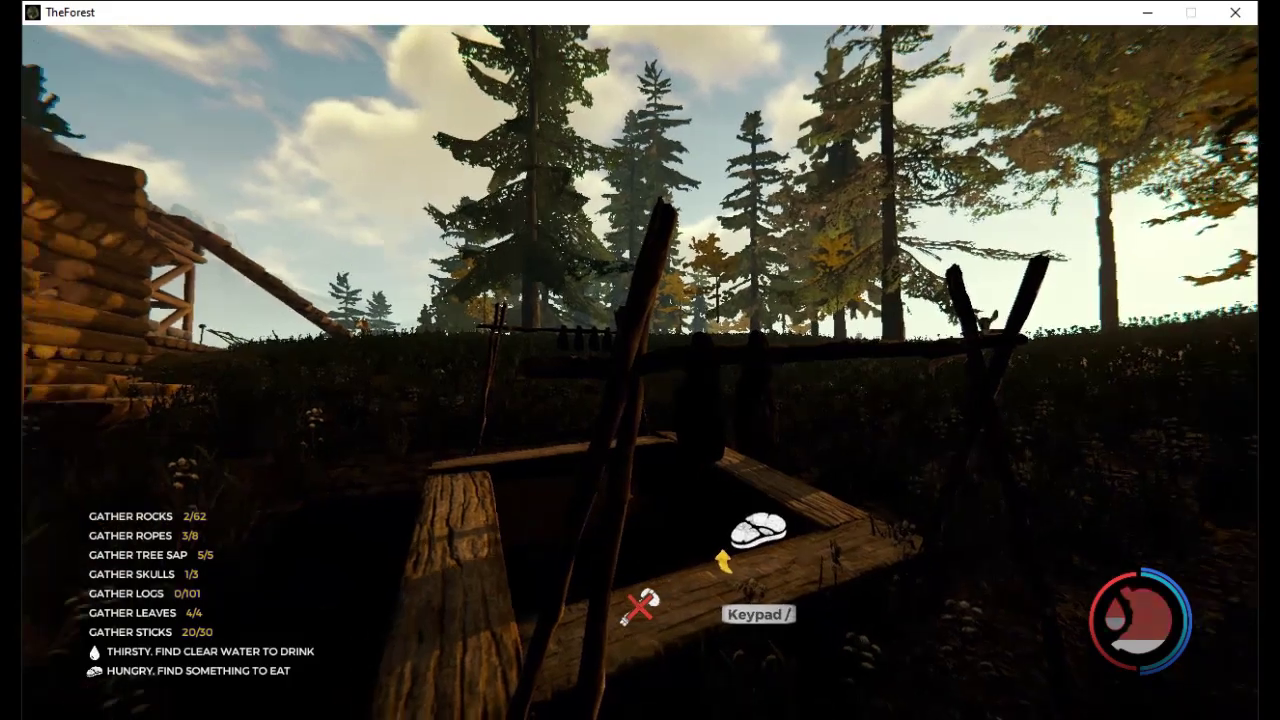
key("w")
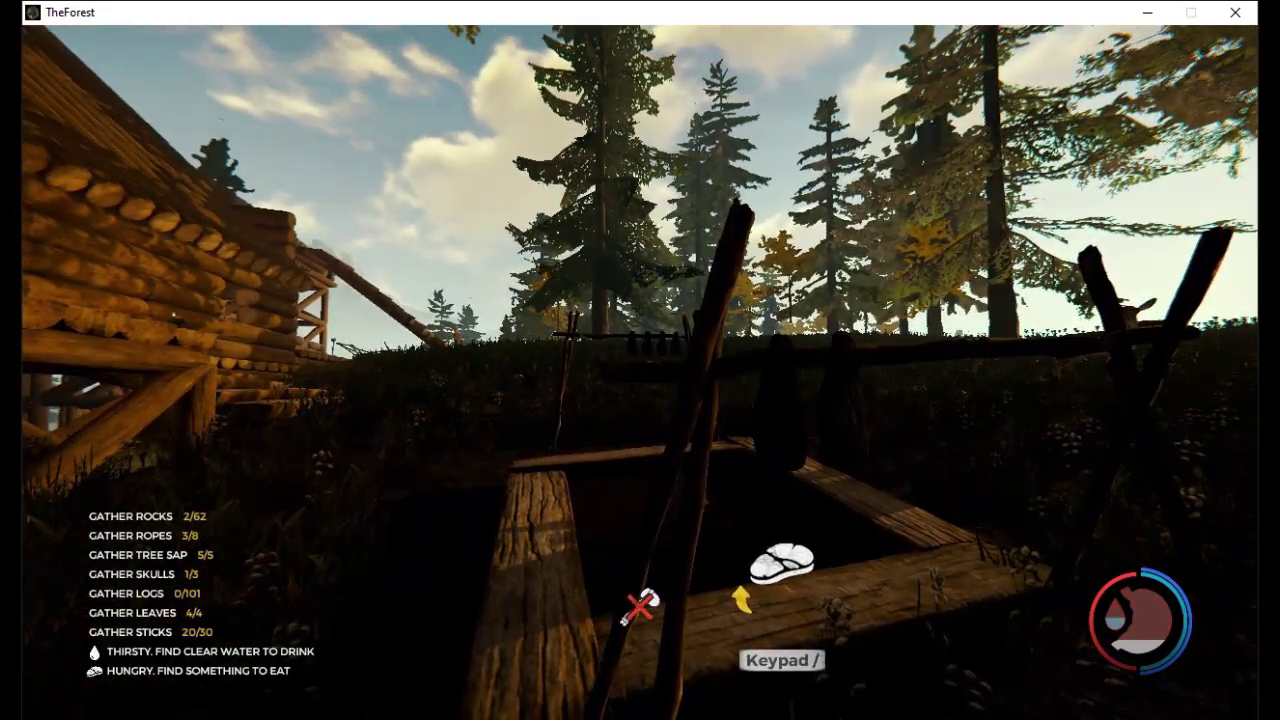
key("KP_Divide")
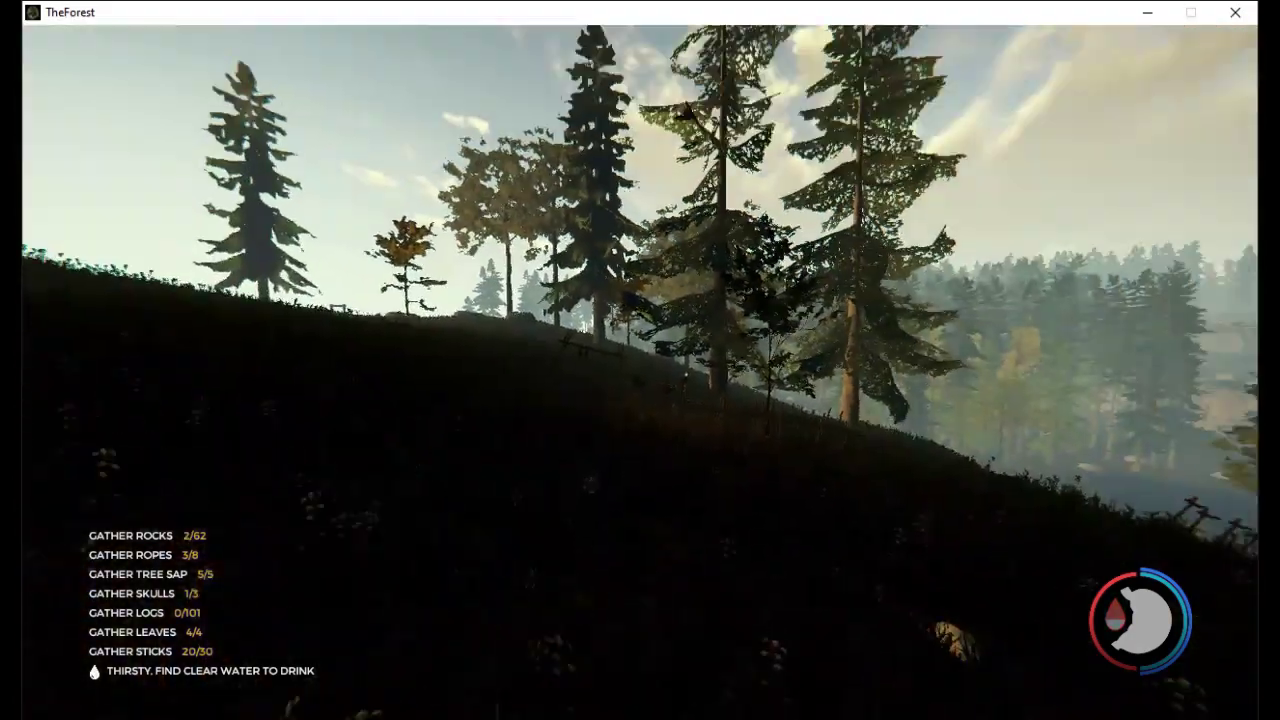
Equip the katana and drink from the water by the hillside fence
key("w")
key("1")
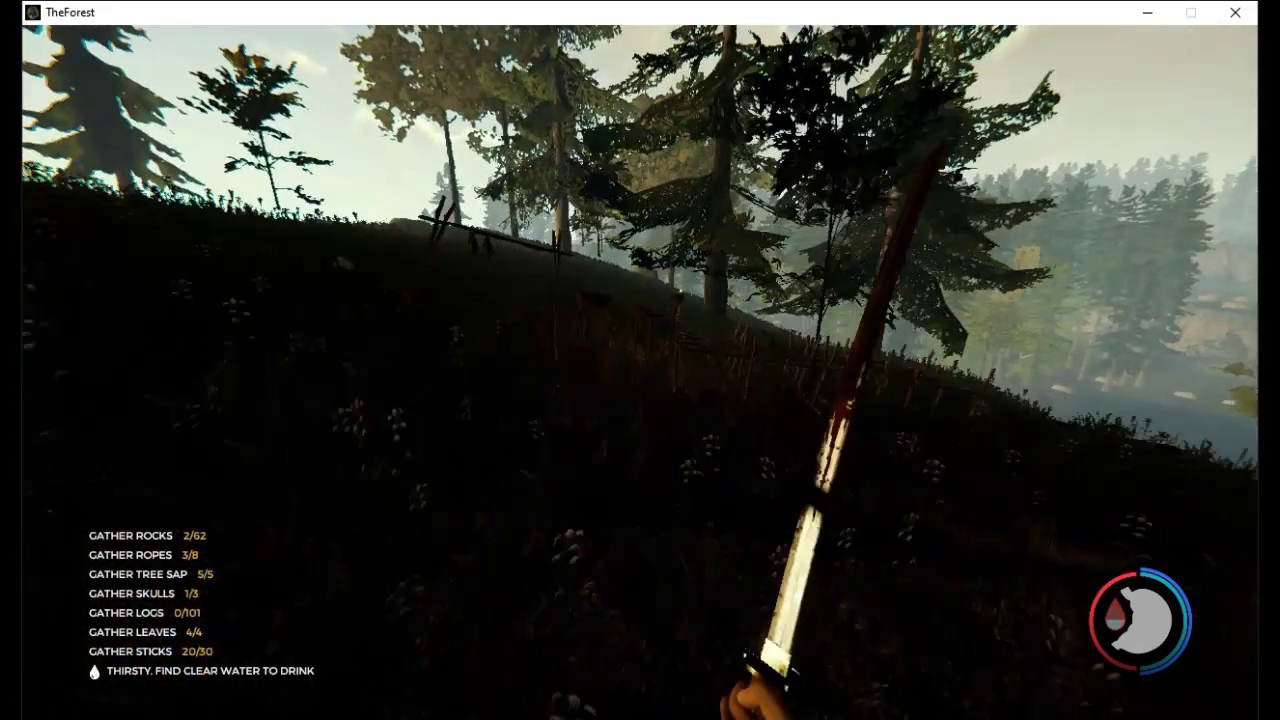
key("w")
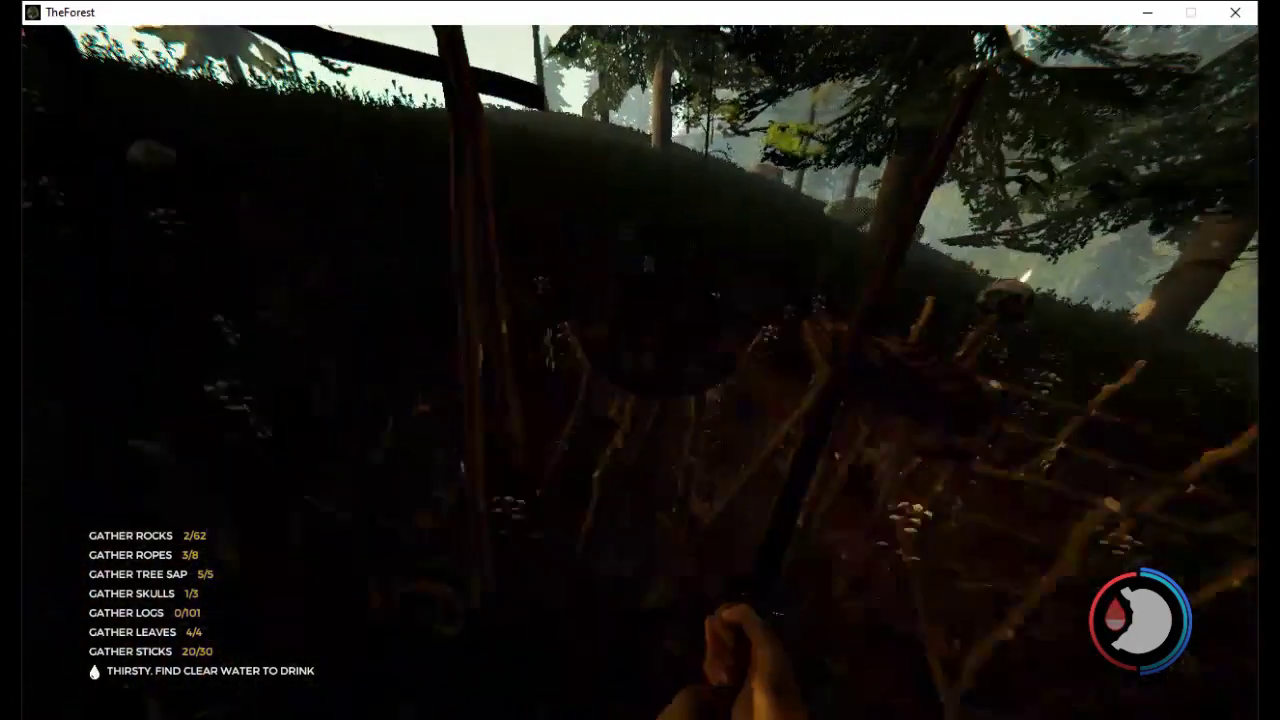
key("e")
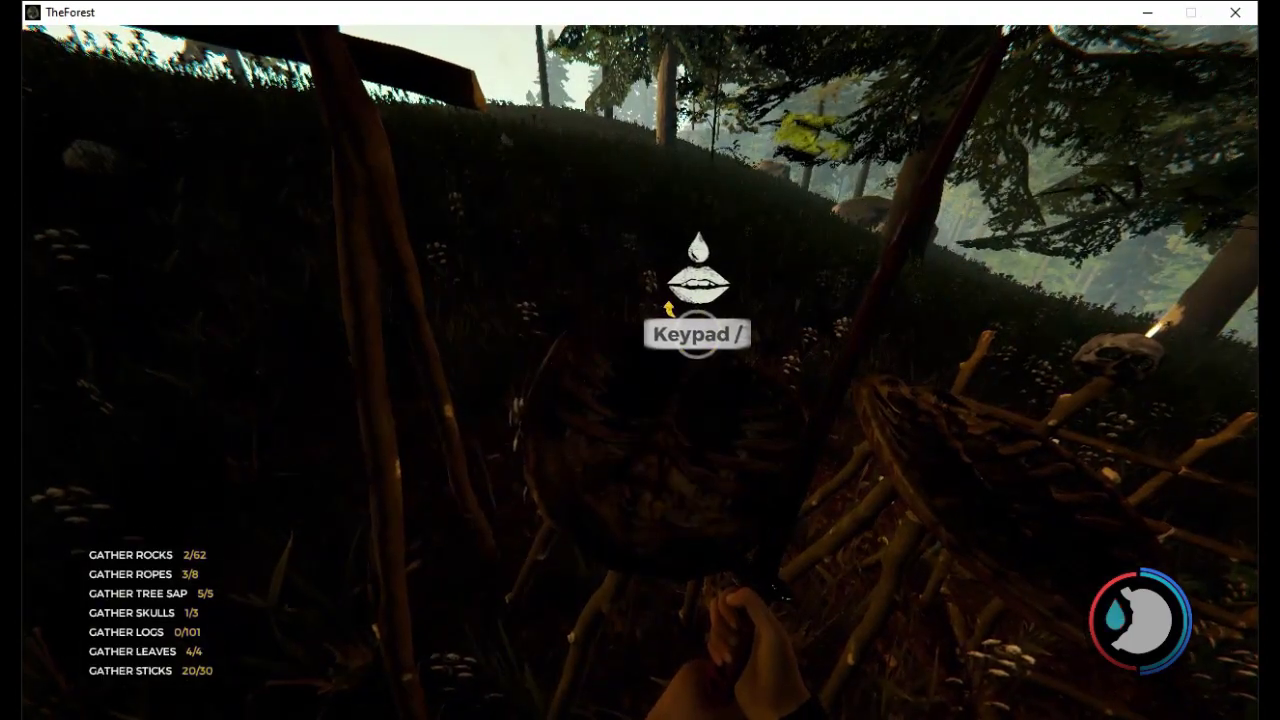
Walk up over the hill crest and along the wooden walkway
key("w")
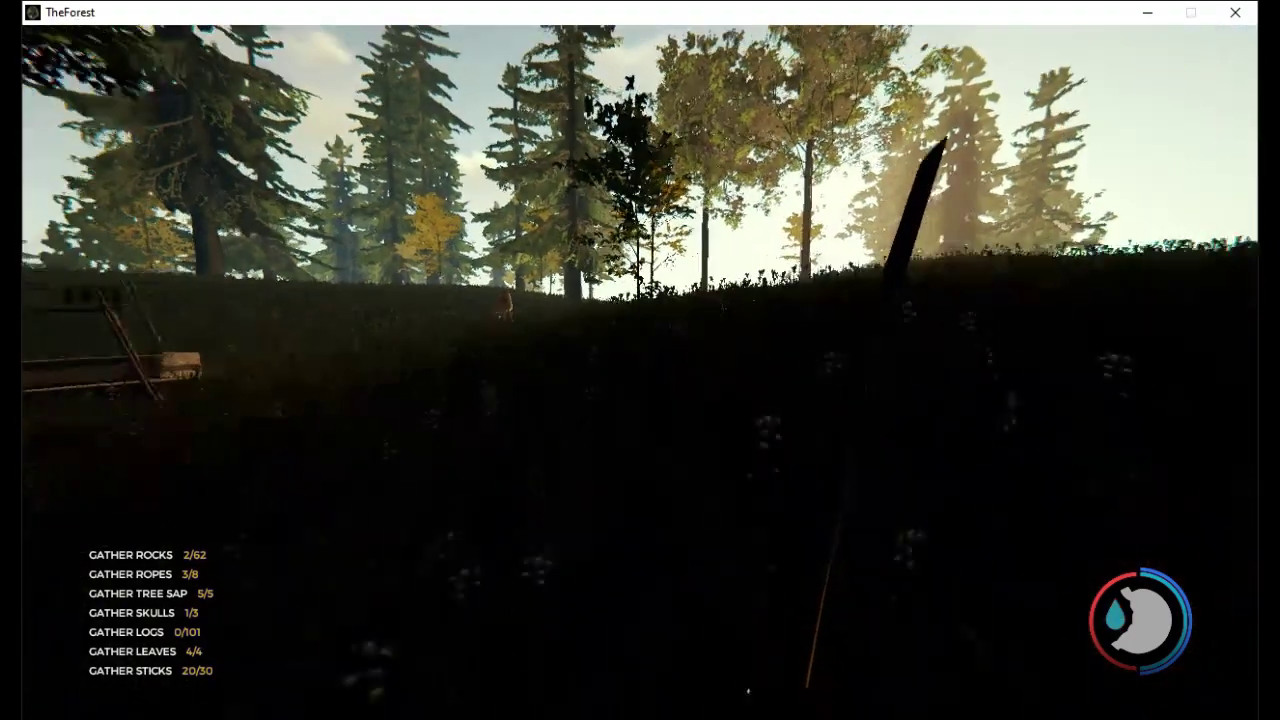
key("w")
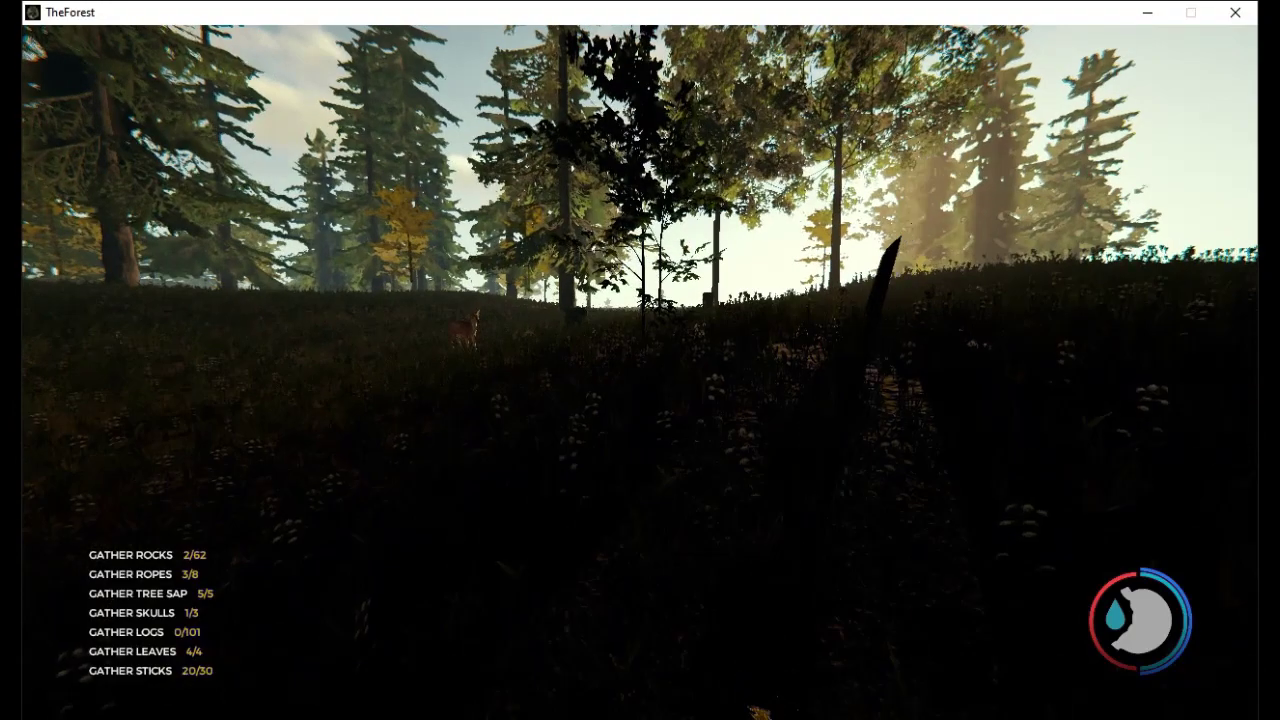
key("w")
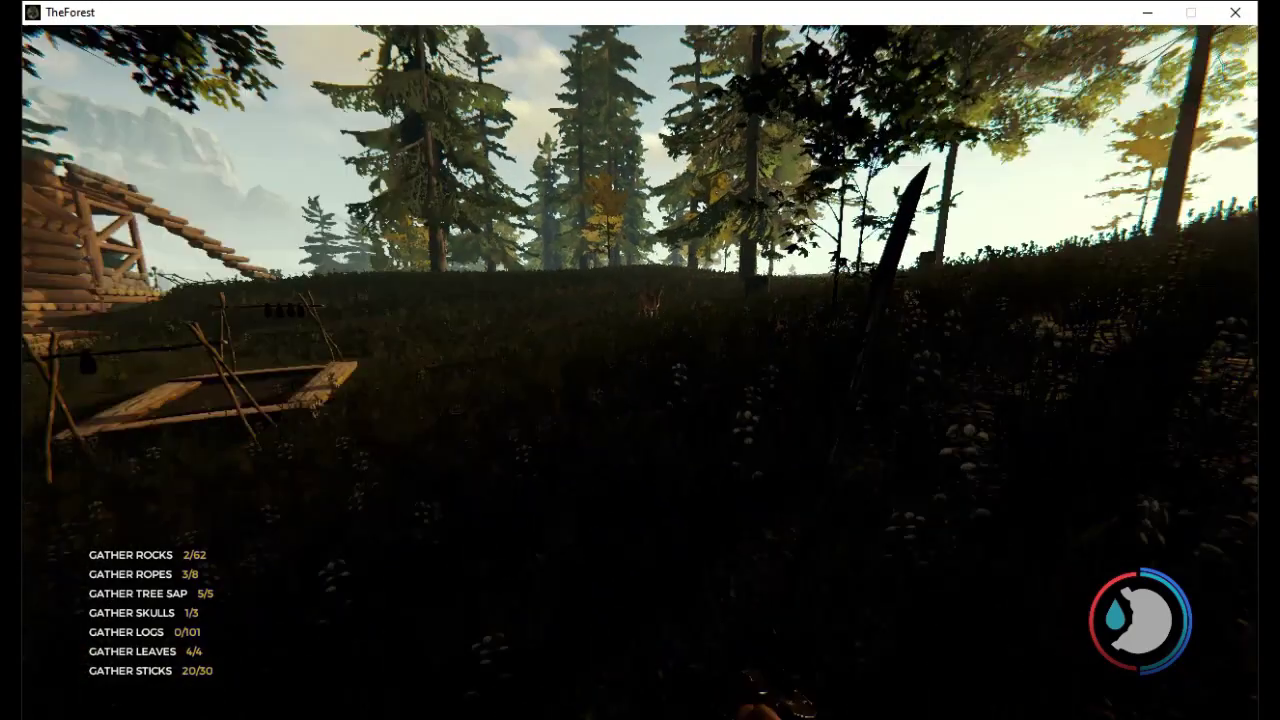
key("w")
key("w")
key("w")
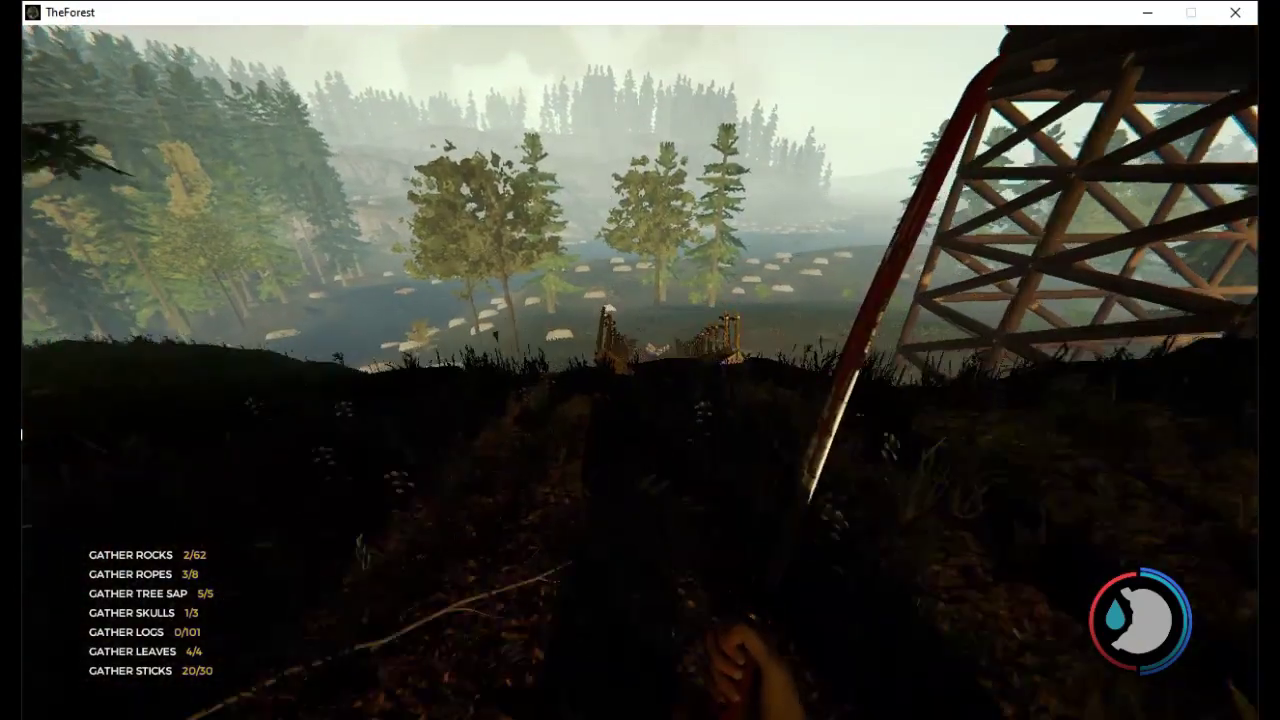
key("w")
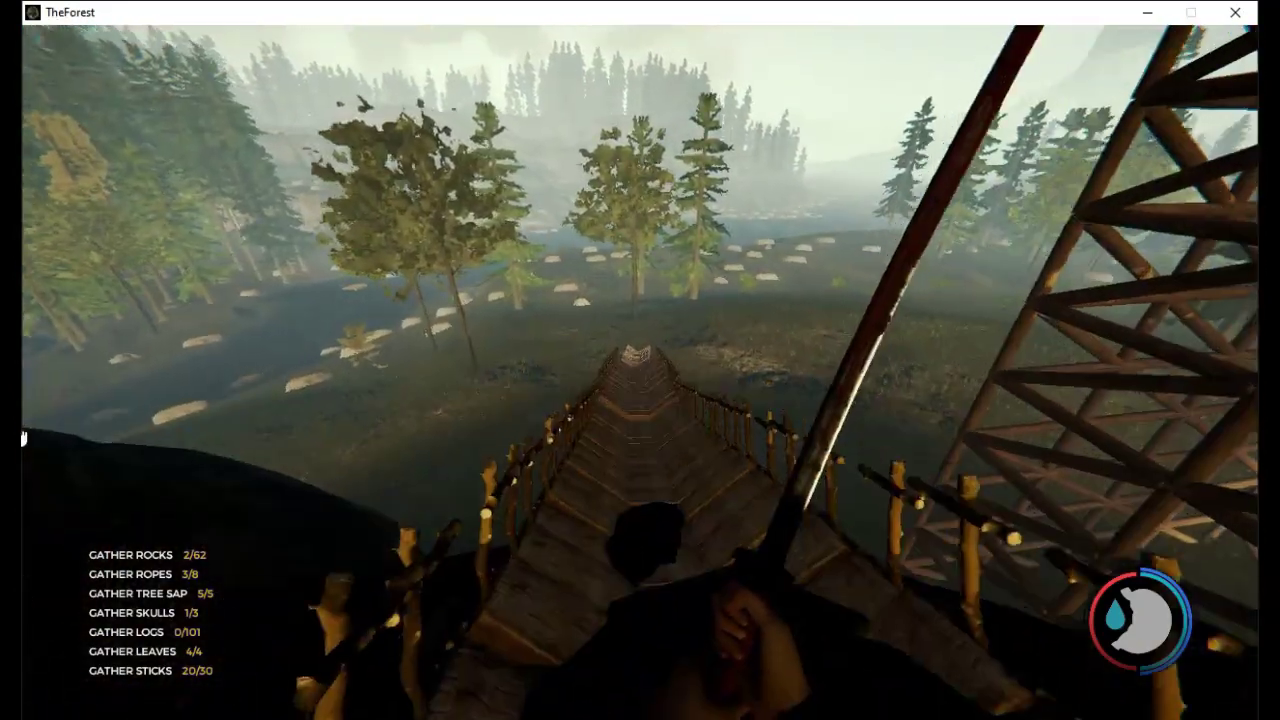
key("w")
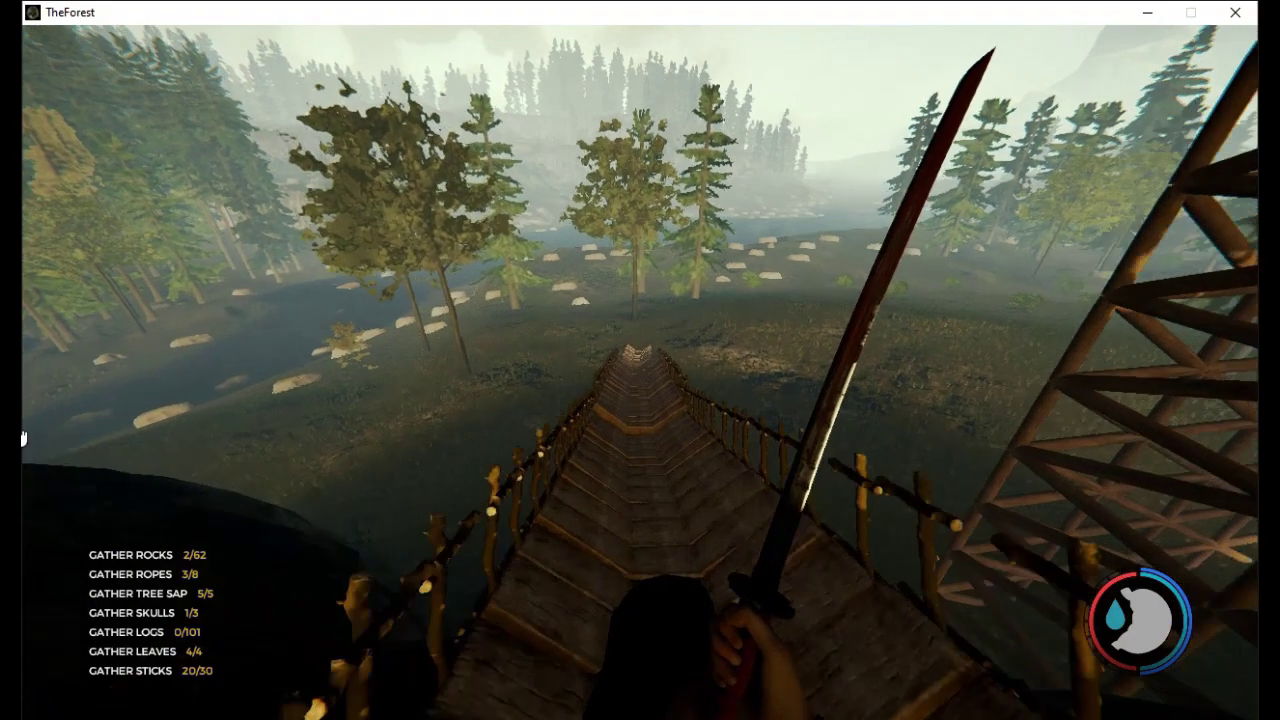
key("w")
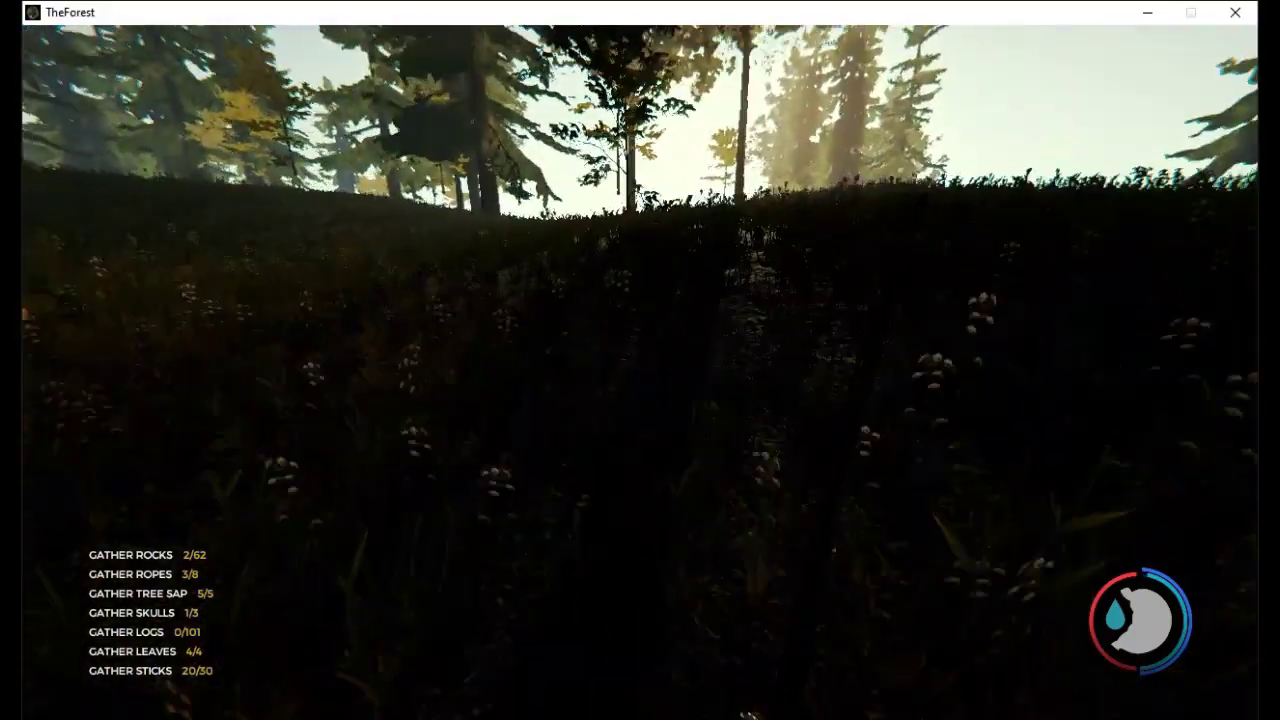
Equip the axe and walk up to the tree beside the log cabin
key("w")
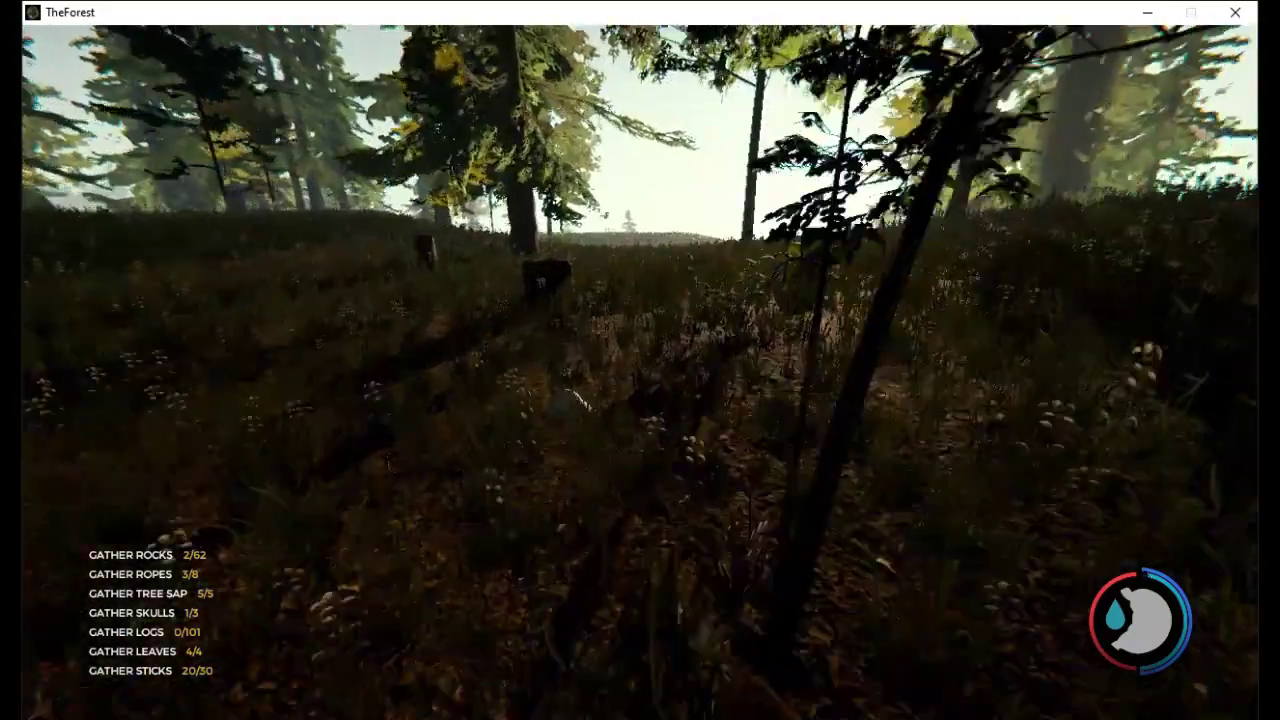
key("1")
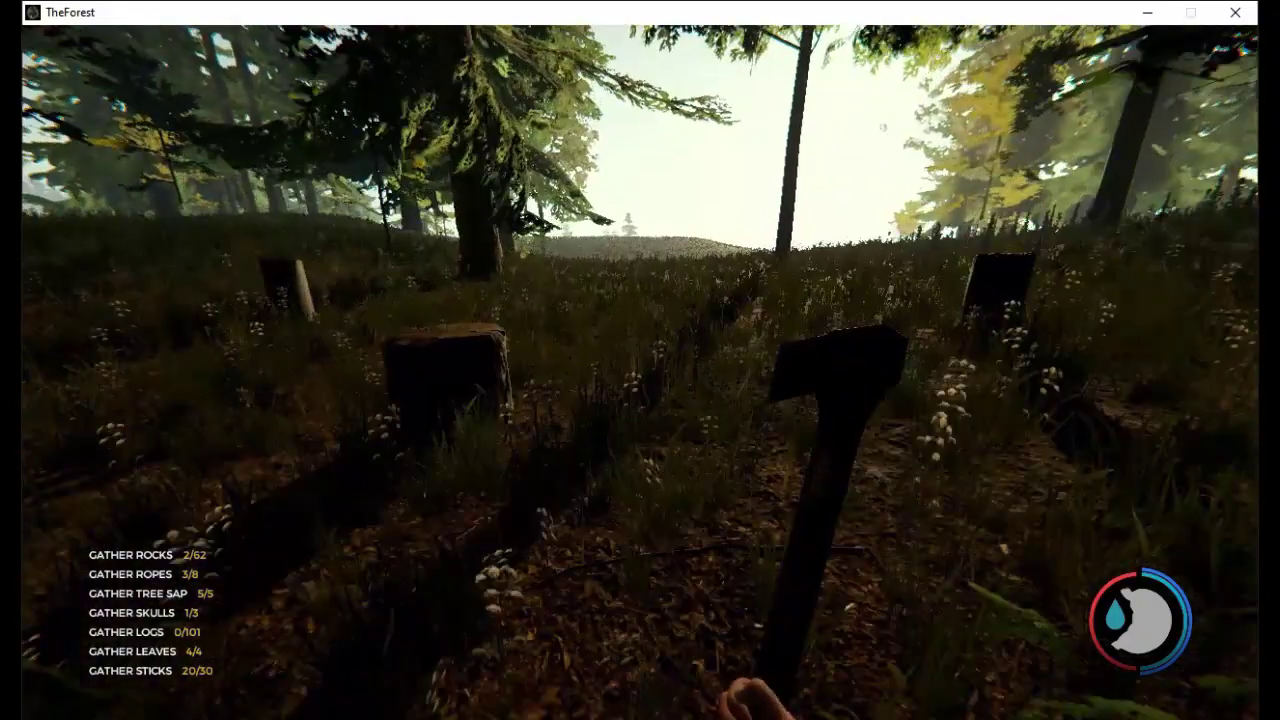
key("w")
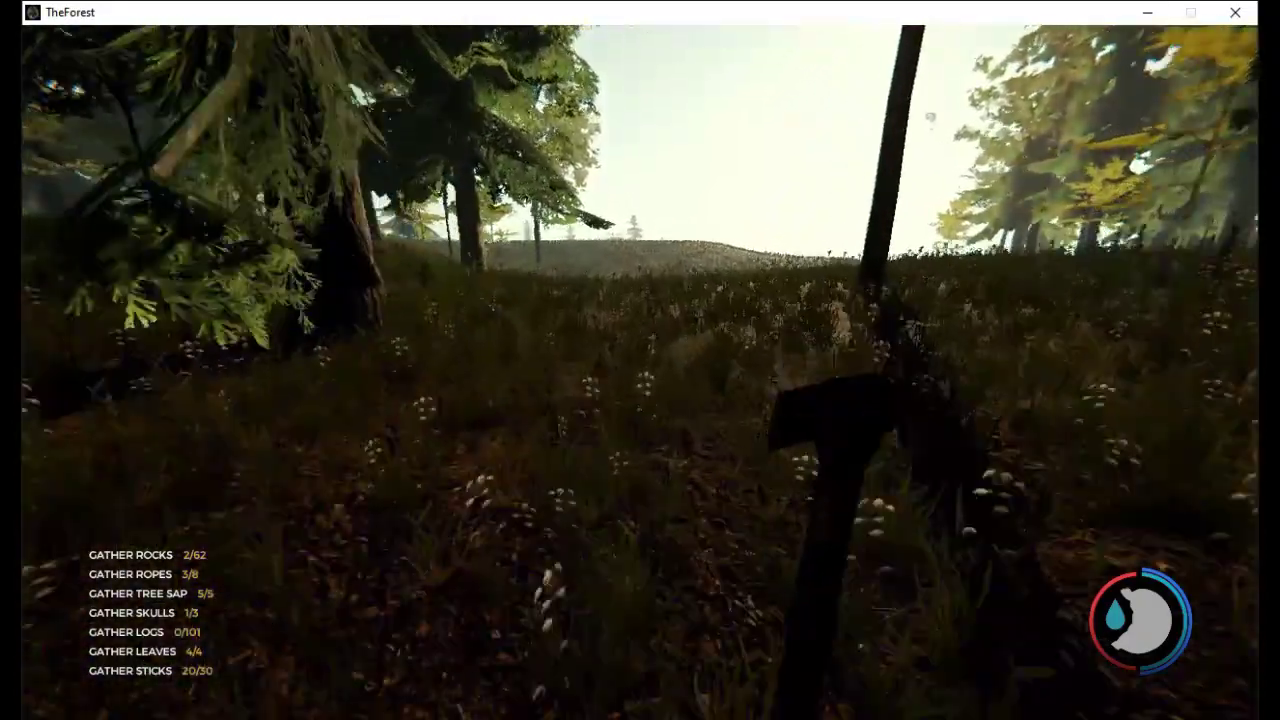
key("w")
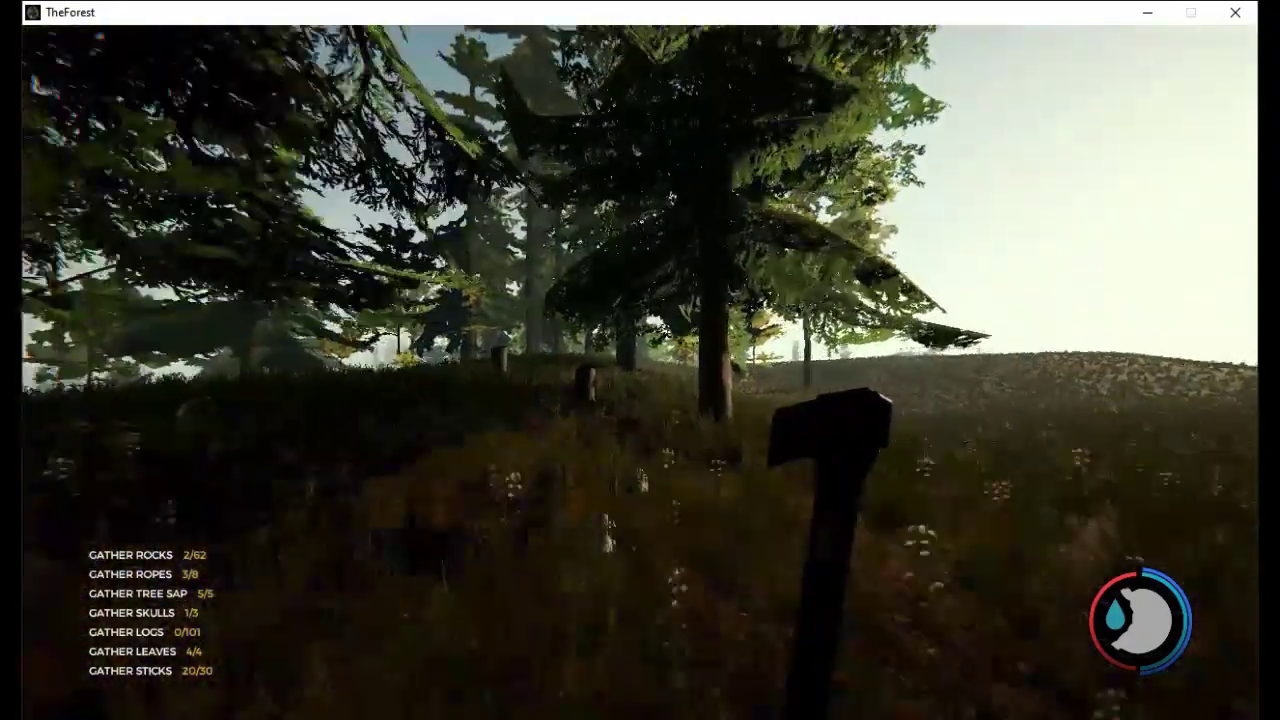
key("w")
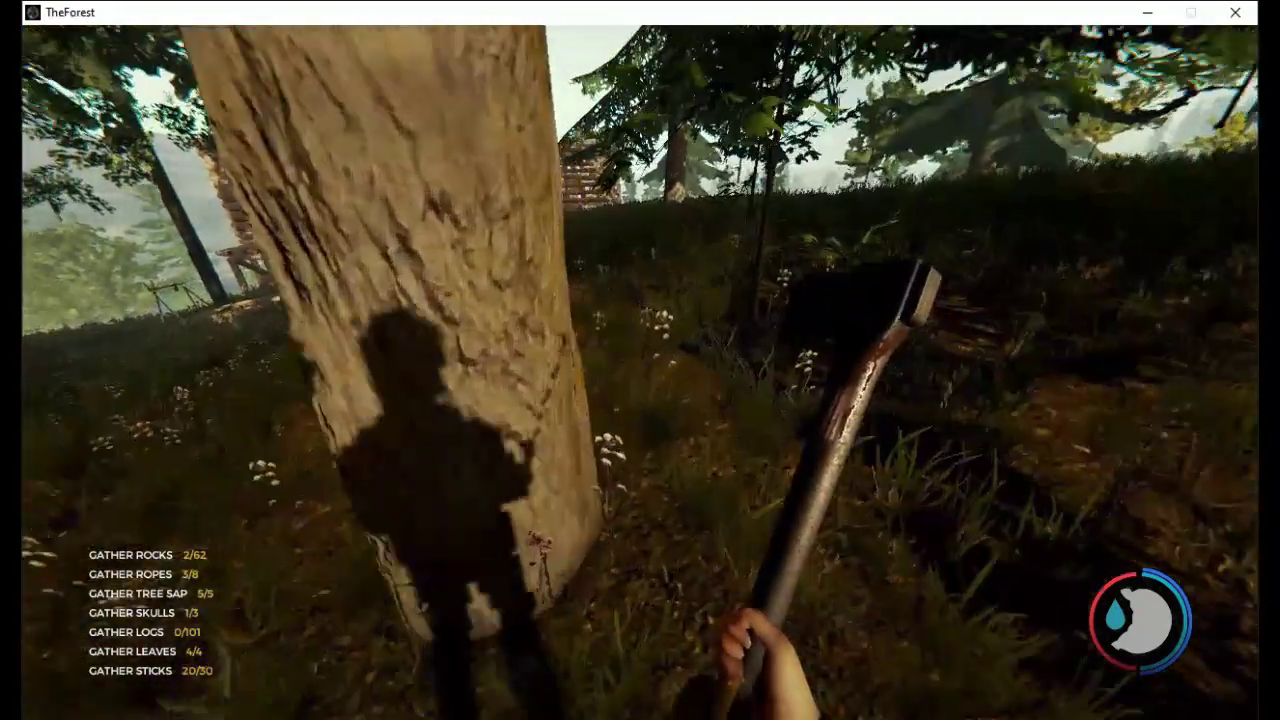
key("w")
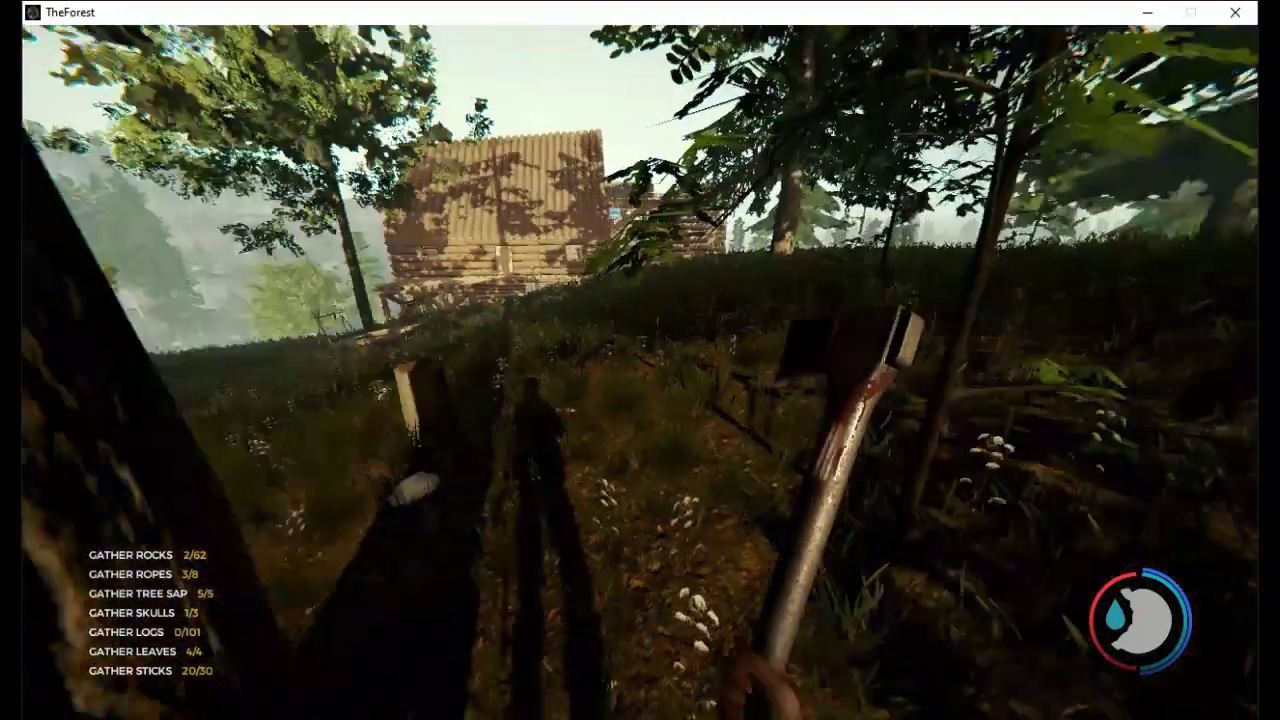
key("w")
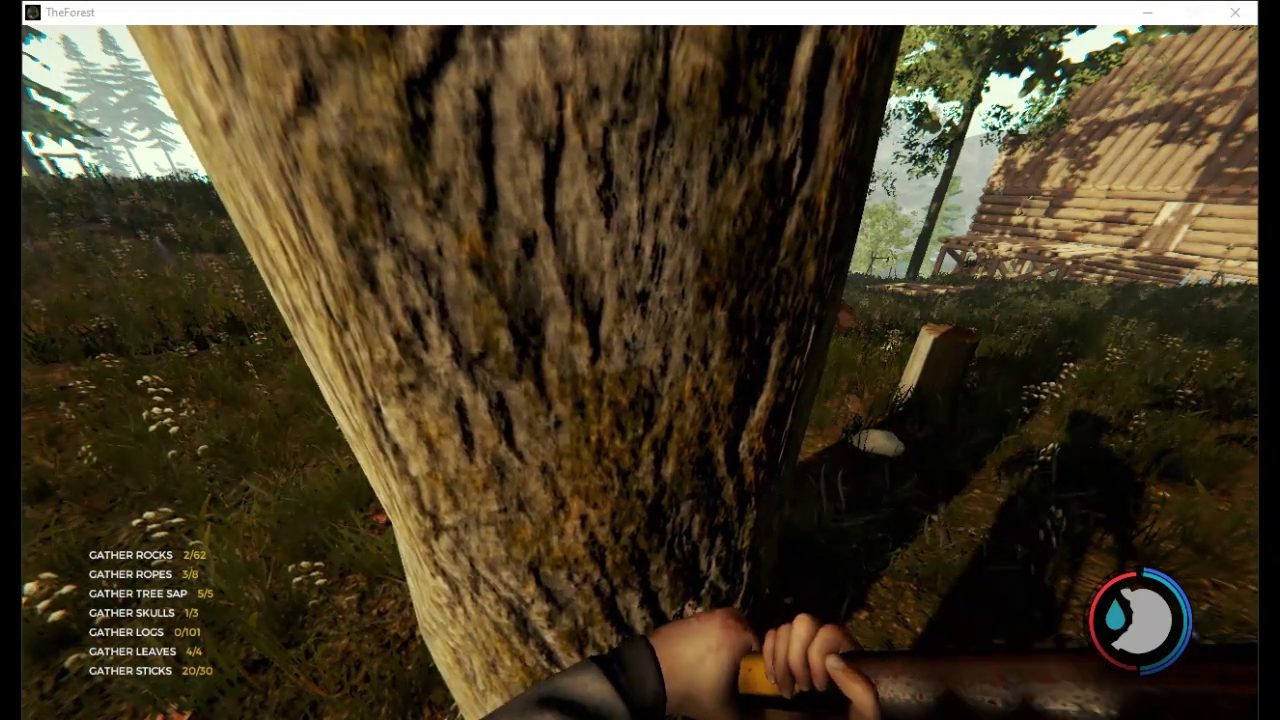
Chop the tree with repeated axe swings until it falls
left_click(1206, 10)
left_click(640, 360)
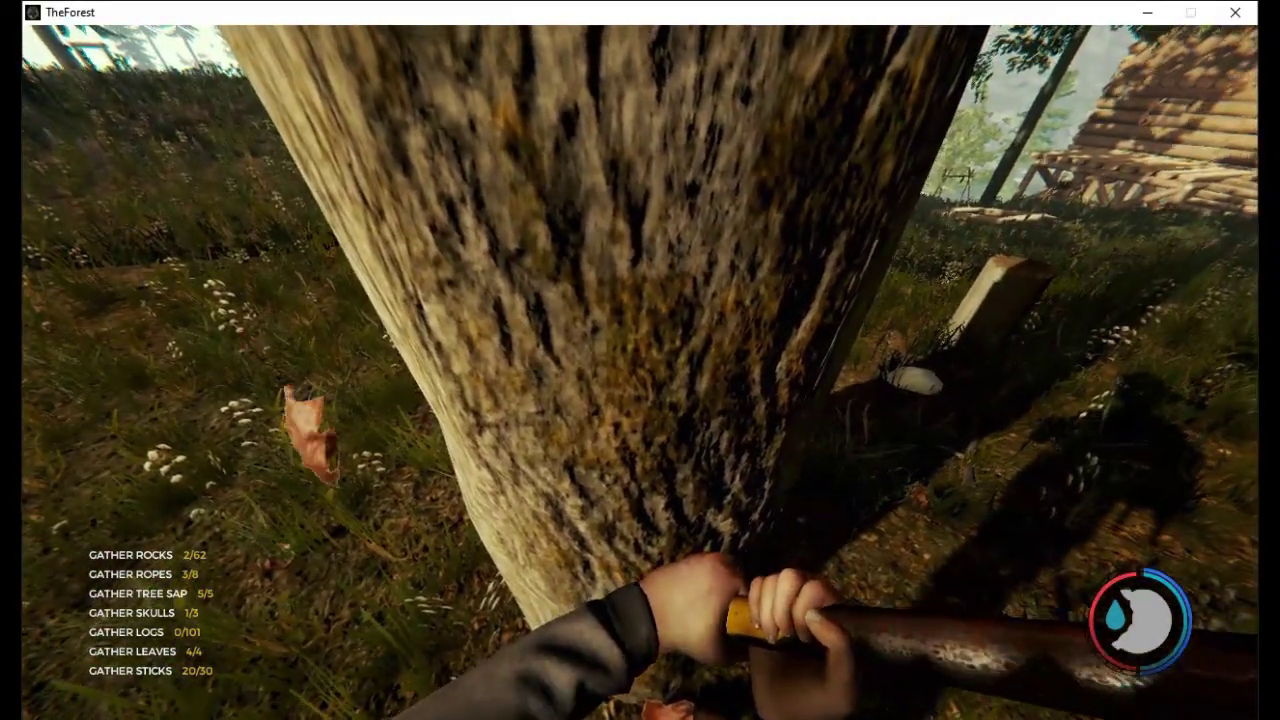
key("s")
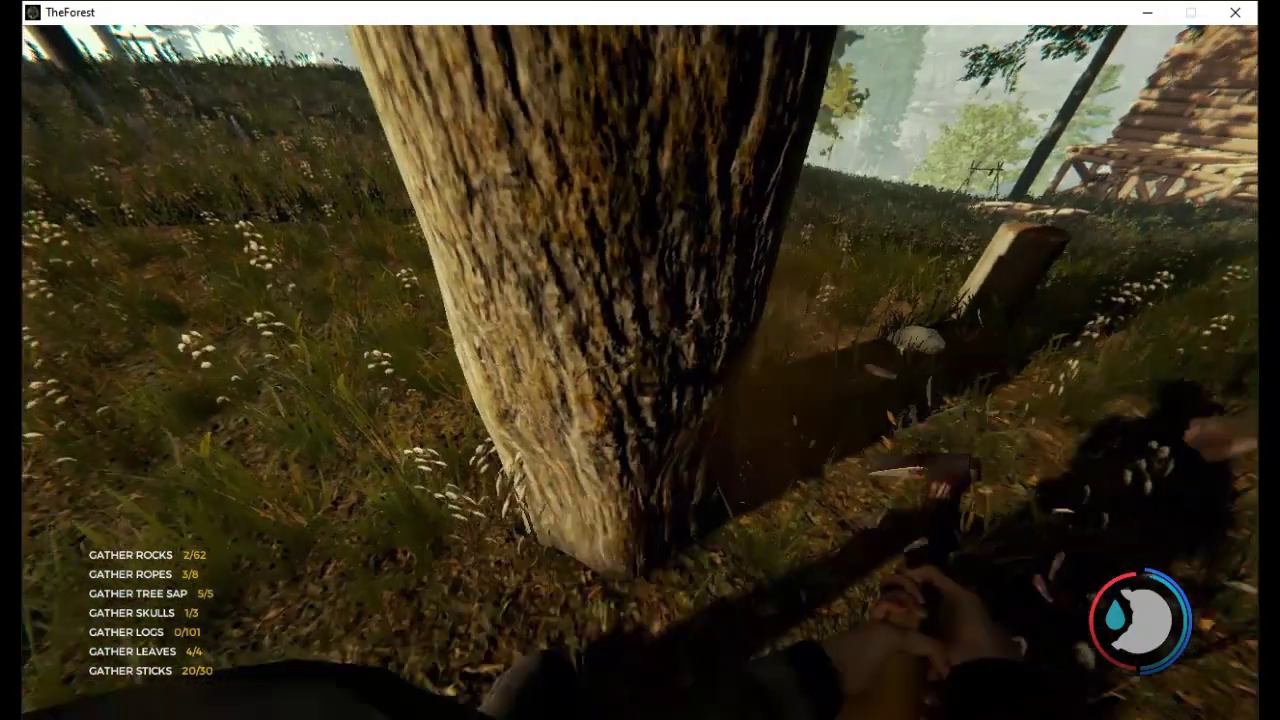
left_click(640, 360)
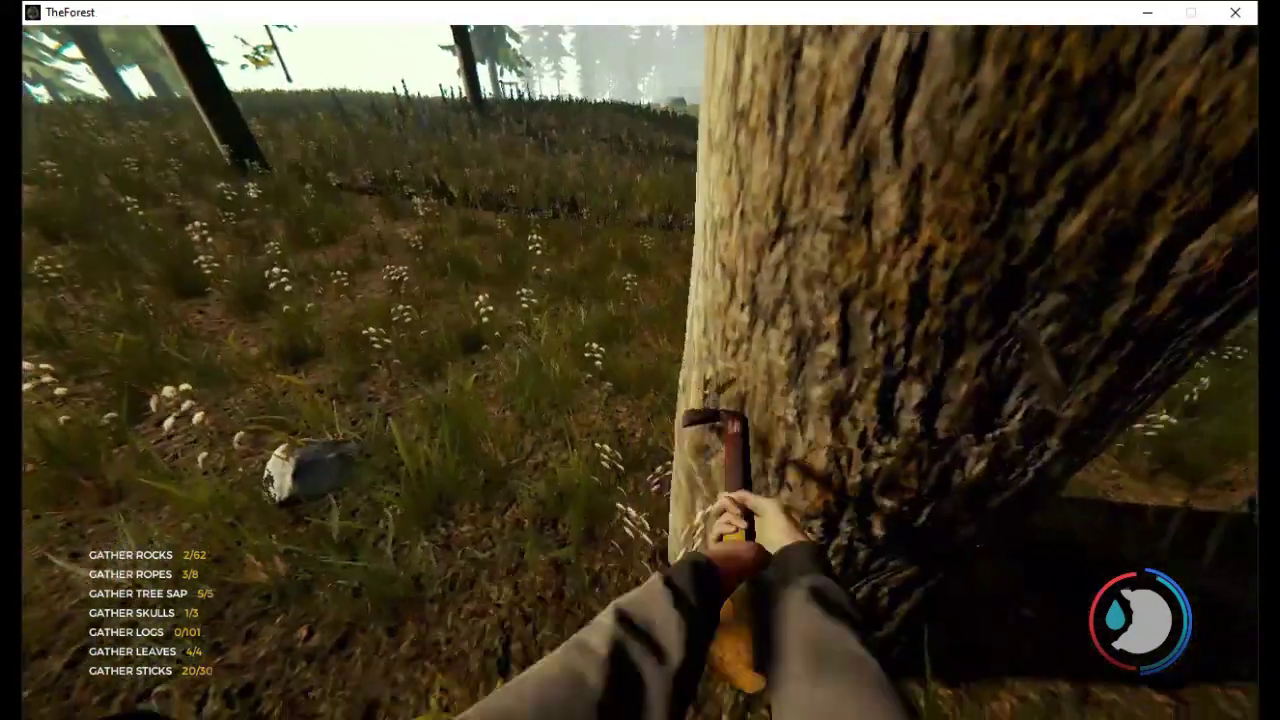
left_click(640, 360)
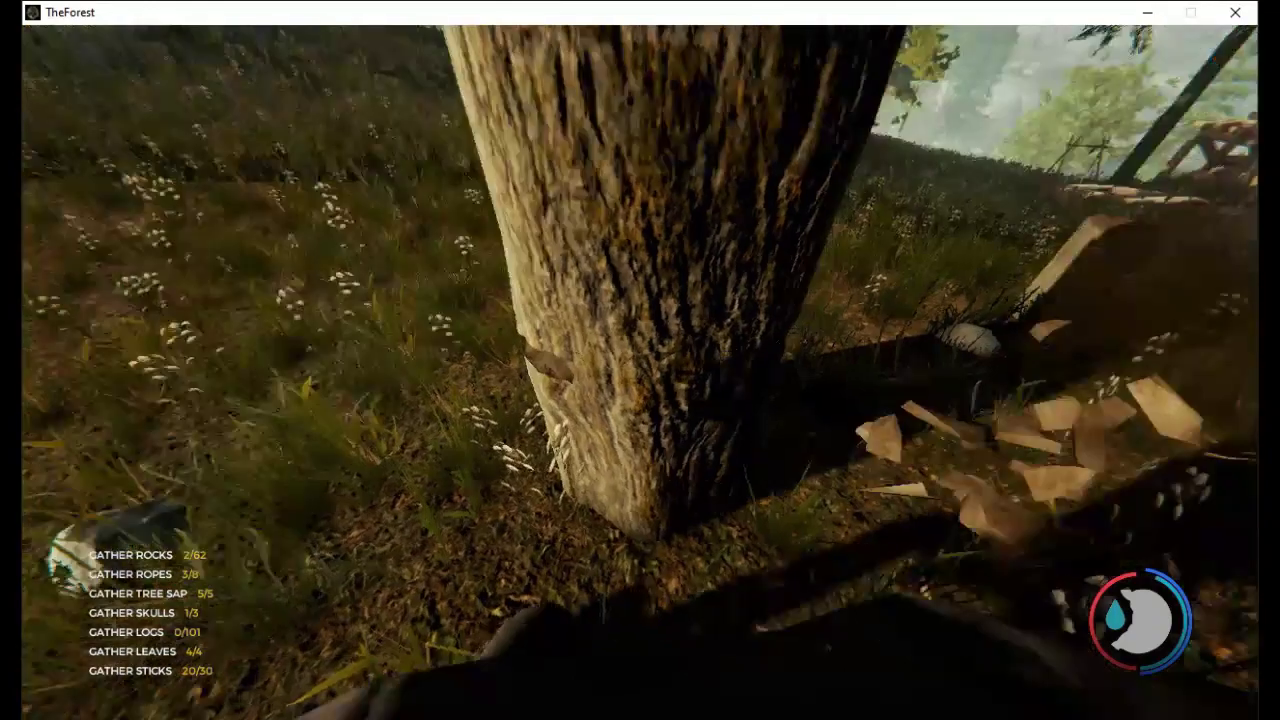
left_click(640, 360)
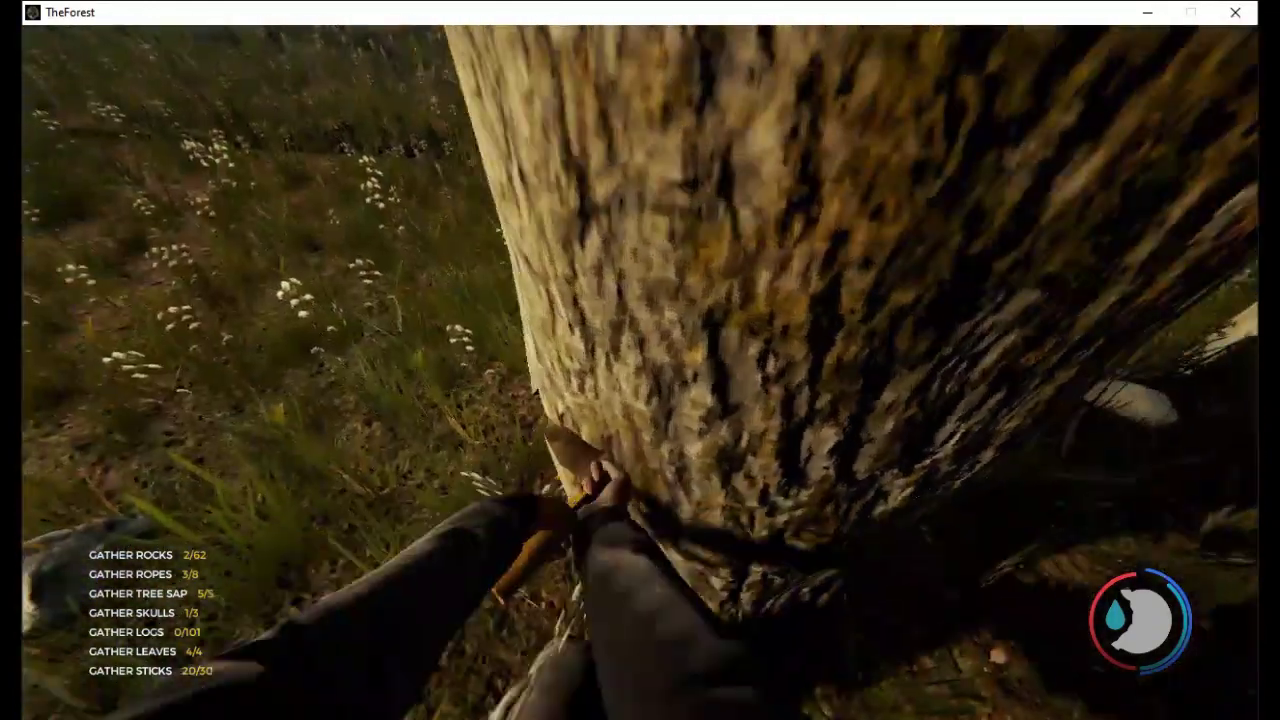
left_click(640, 360)
left_click(640, 360)
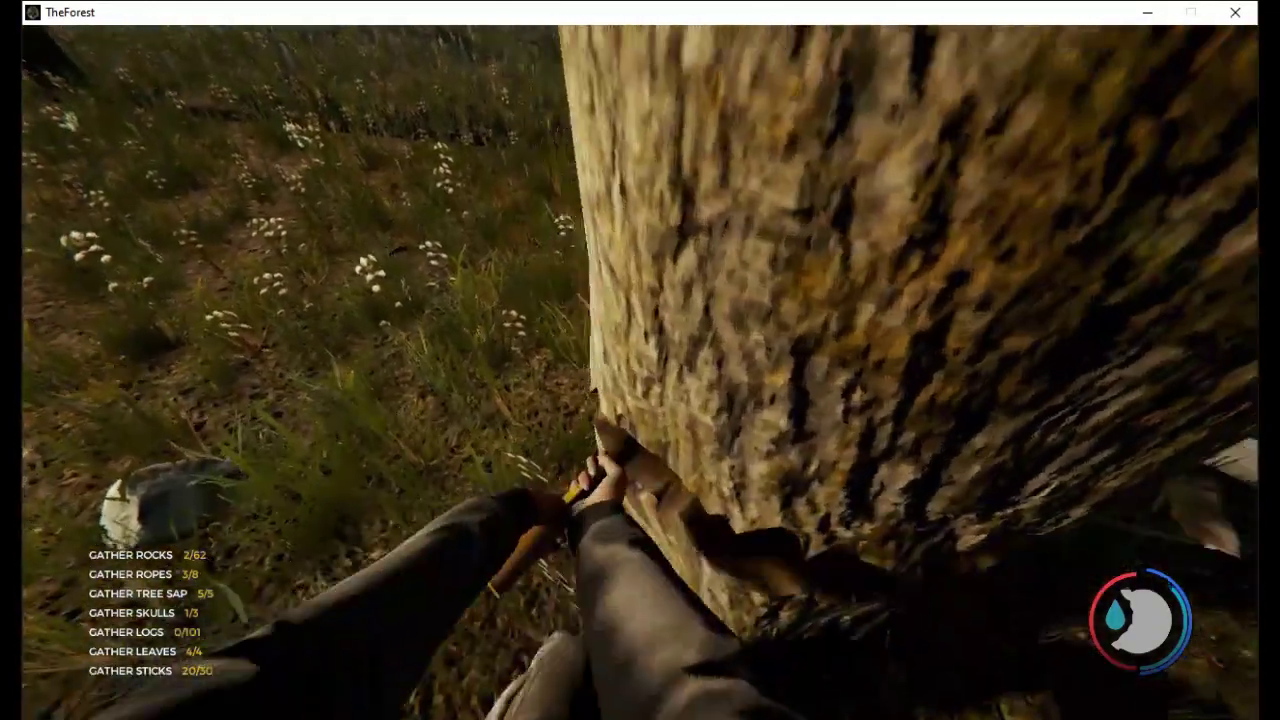
left_click(640, 360)
left_click(640, 360)
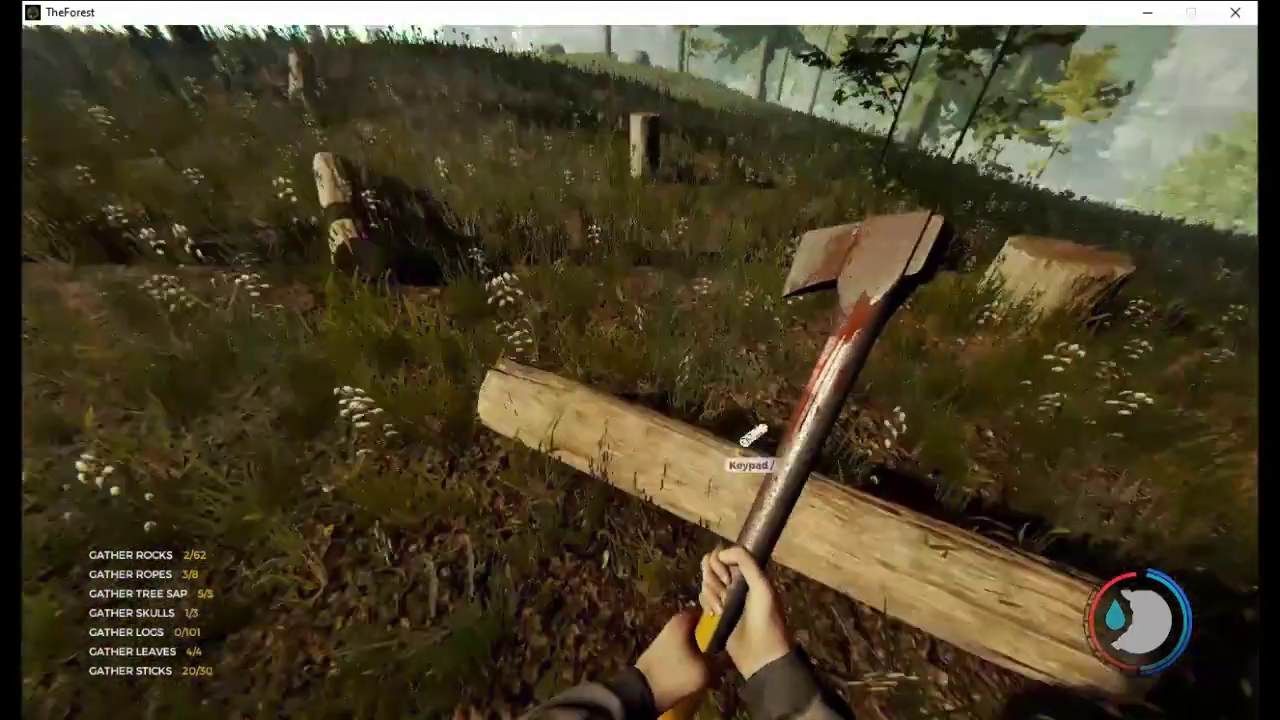
Pick up two logs from the felled tree and carry them to the cabin
key("KP_Divide")
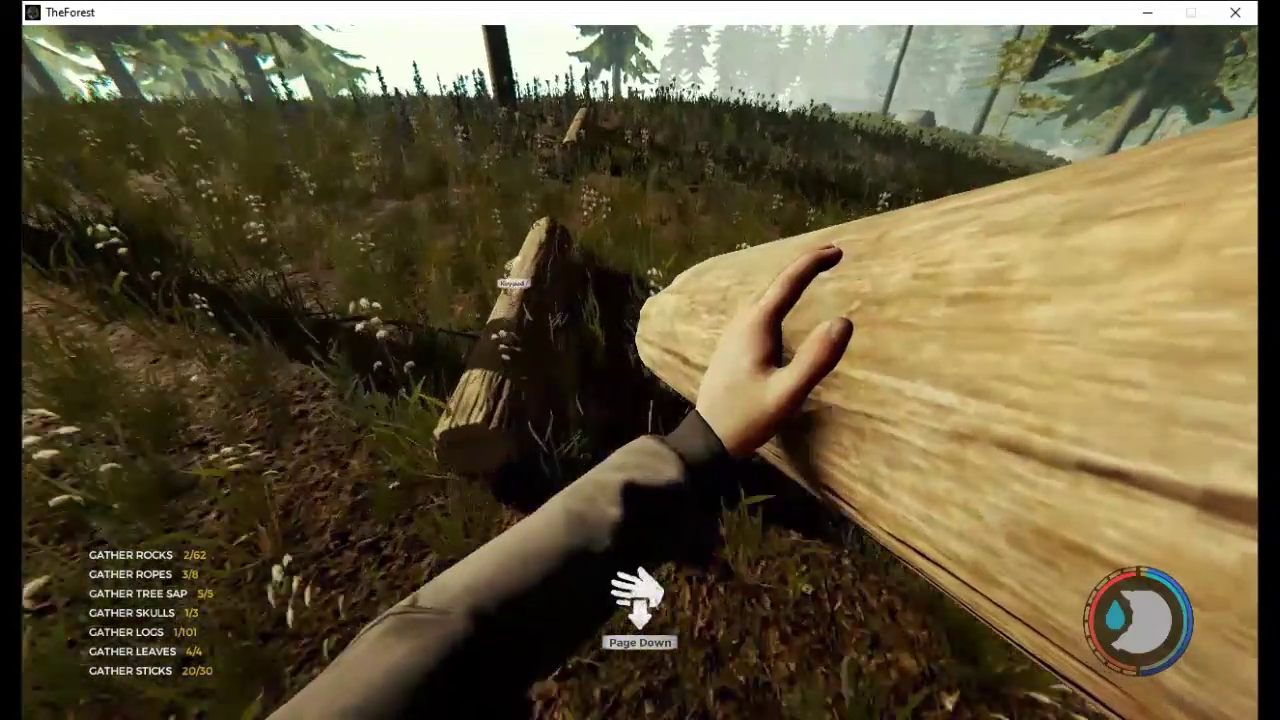
key("e")
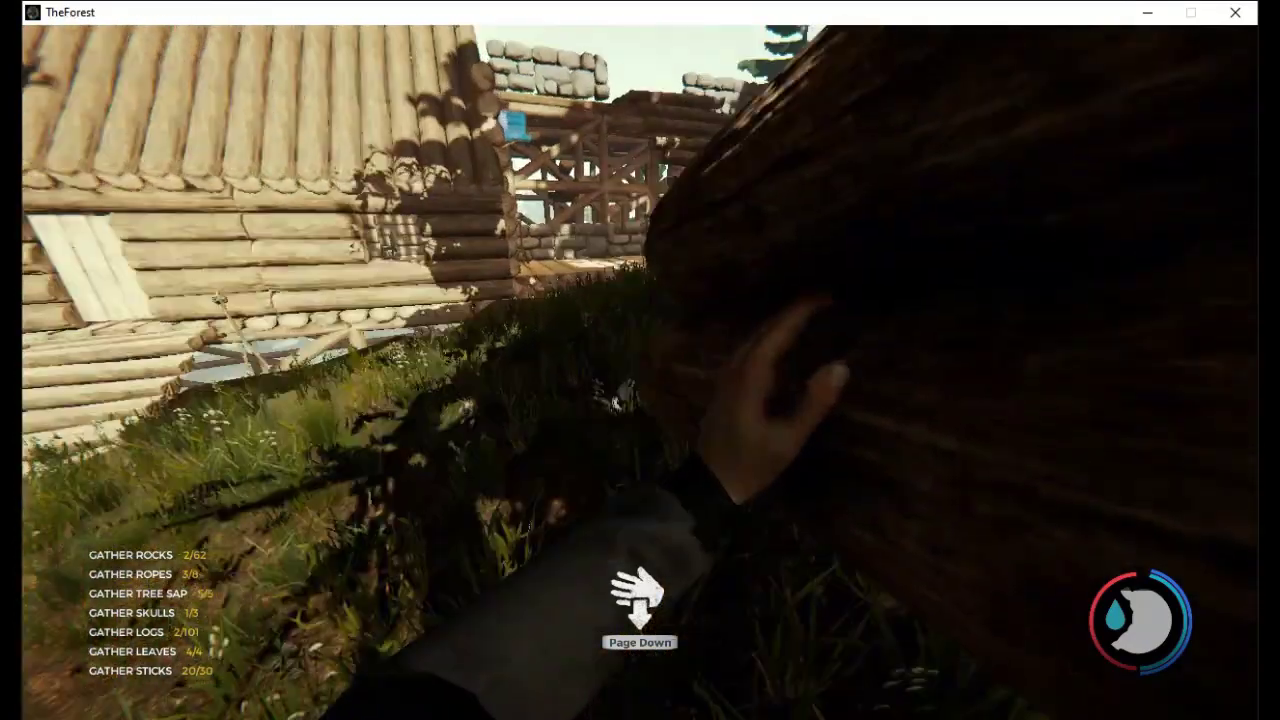
key("w")
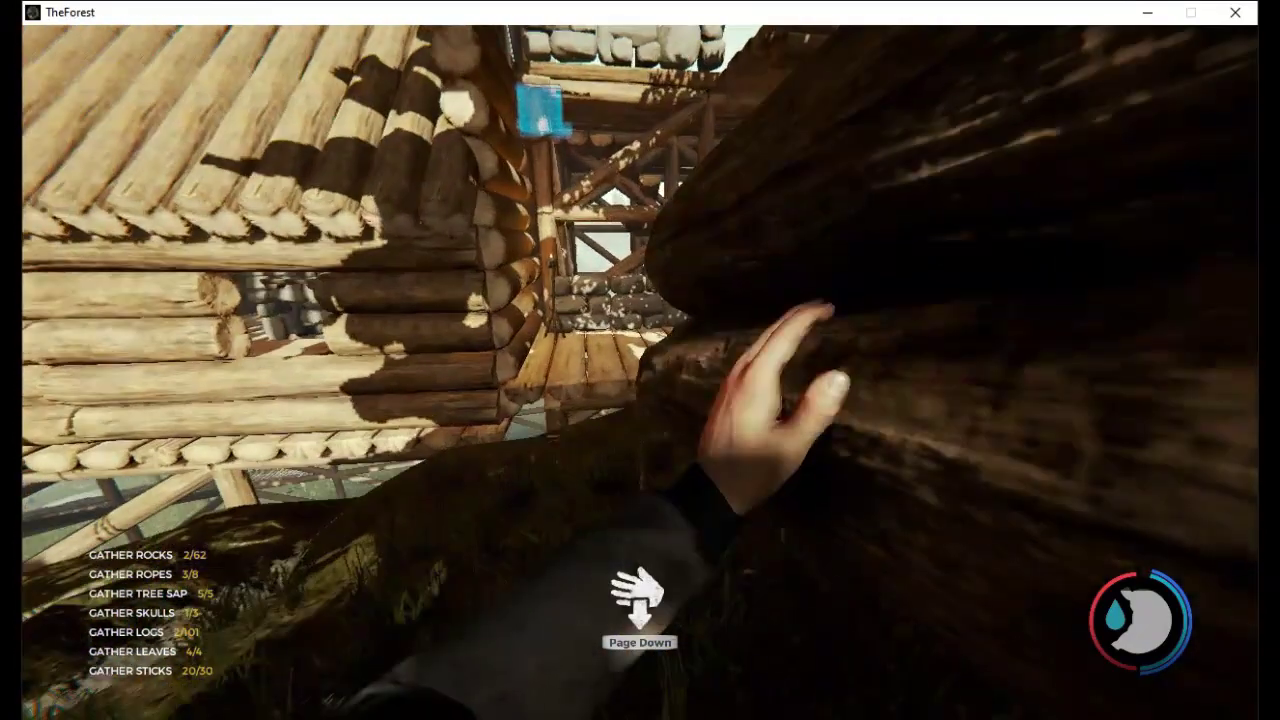
key("w")
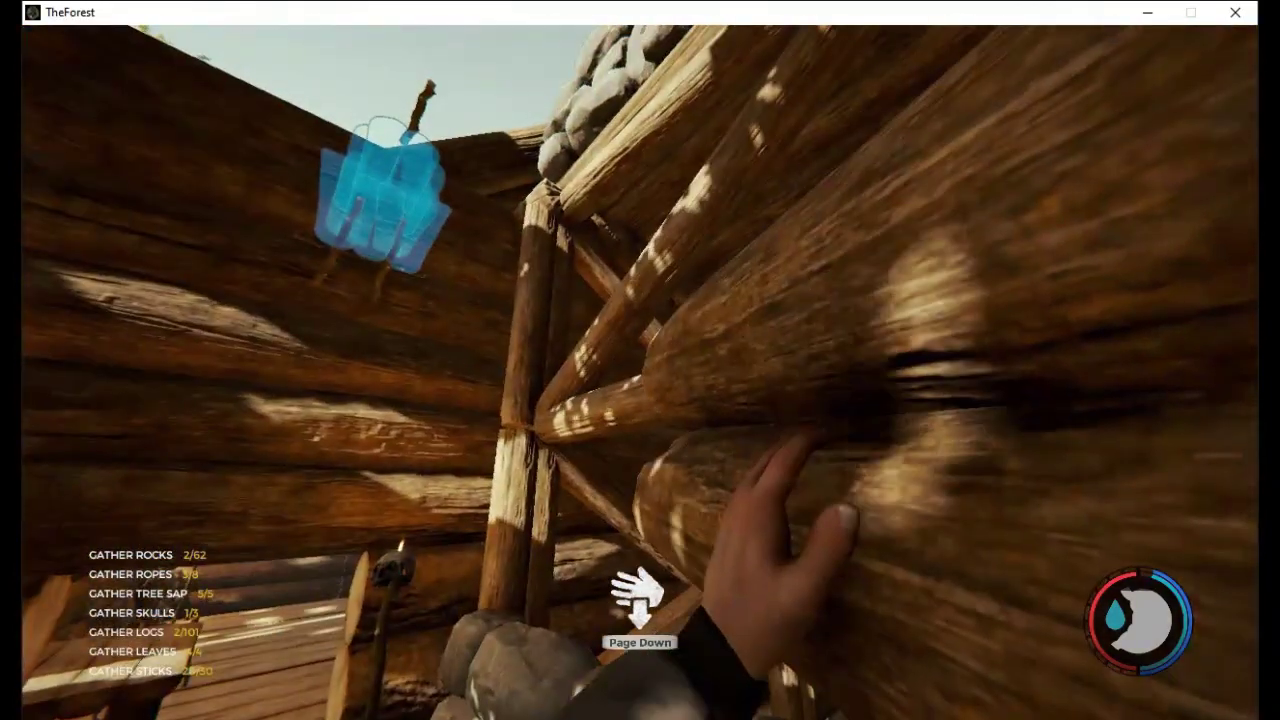
key("w")
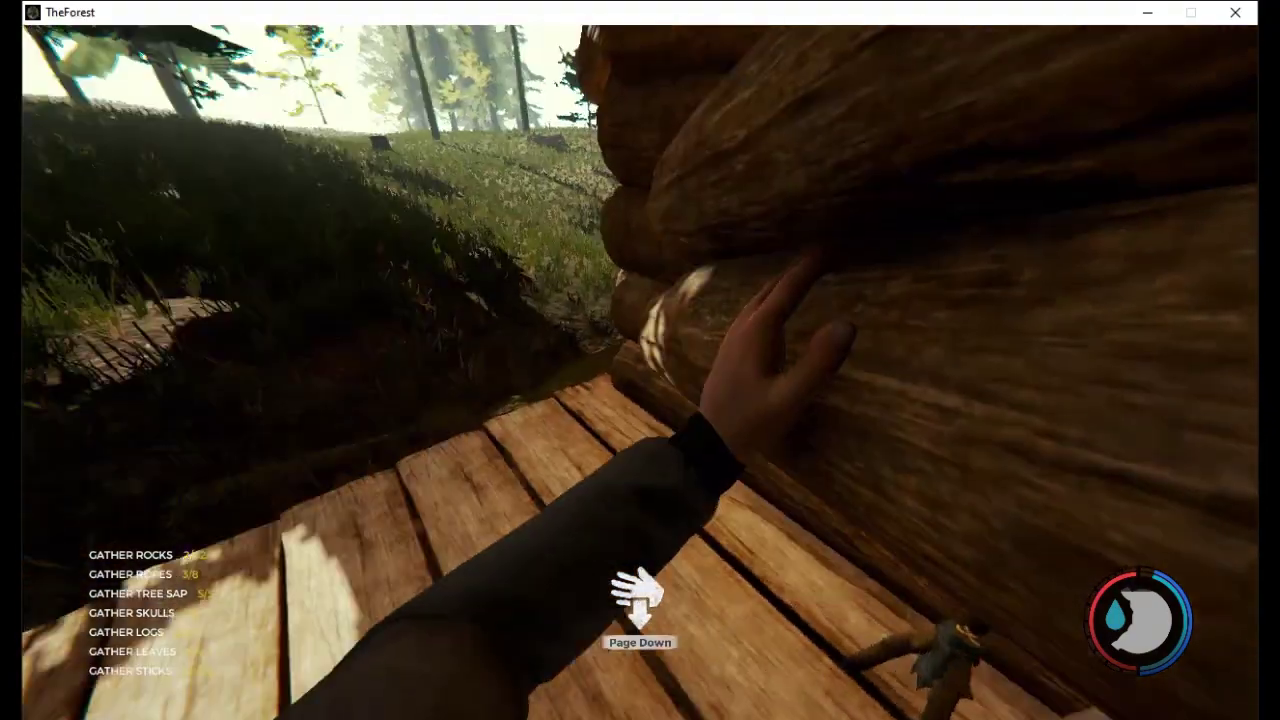
key("w")
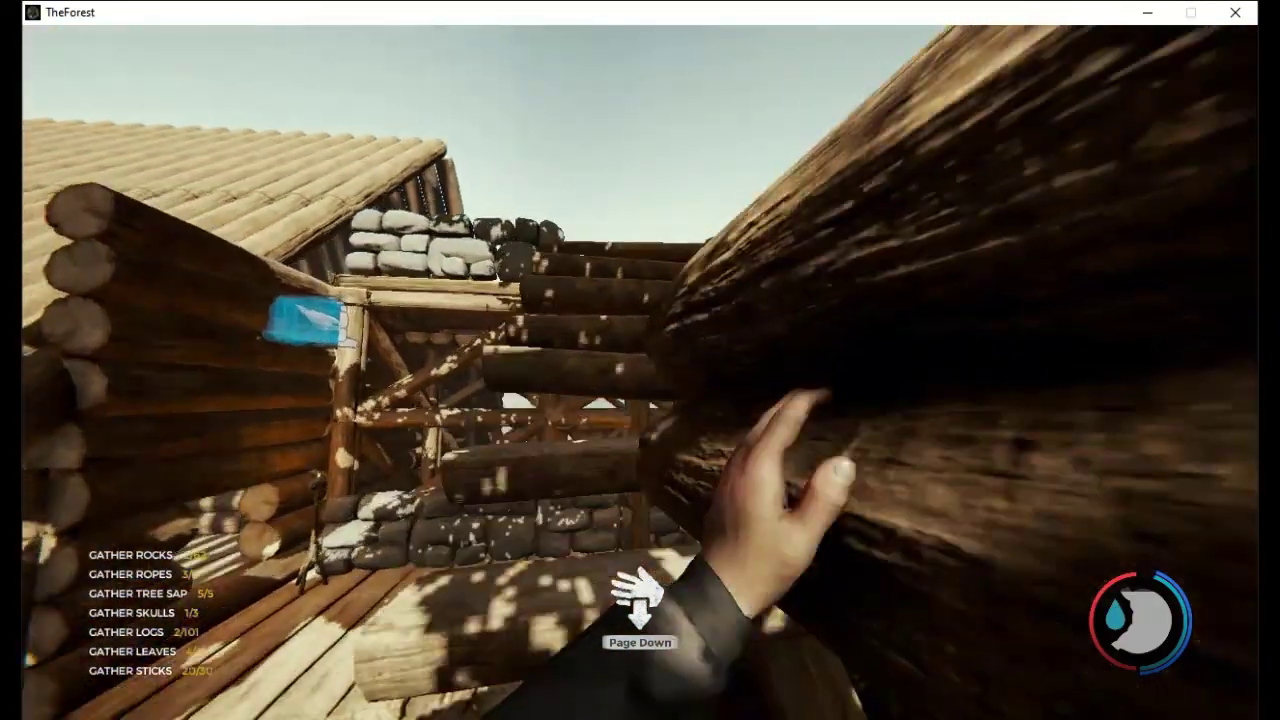
key("w")
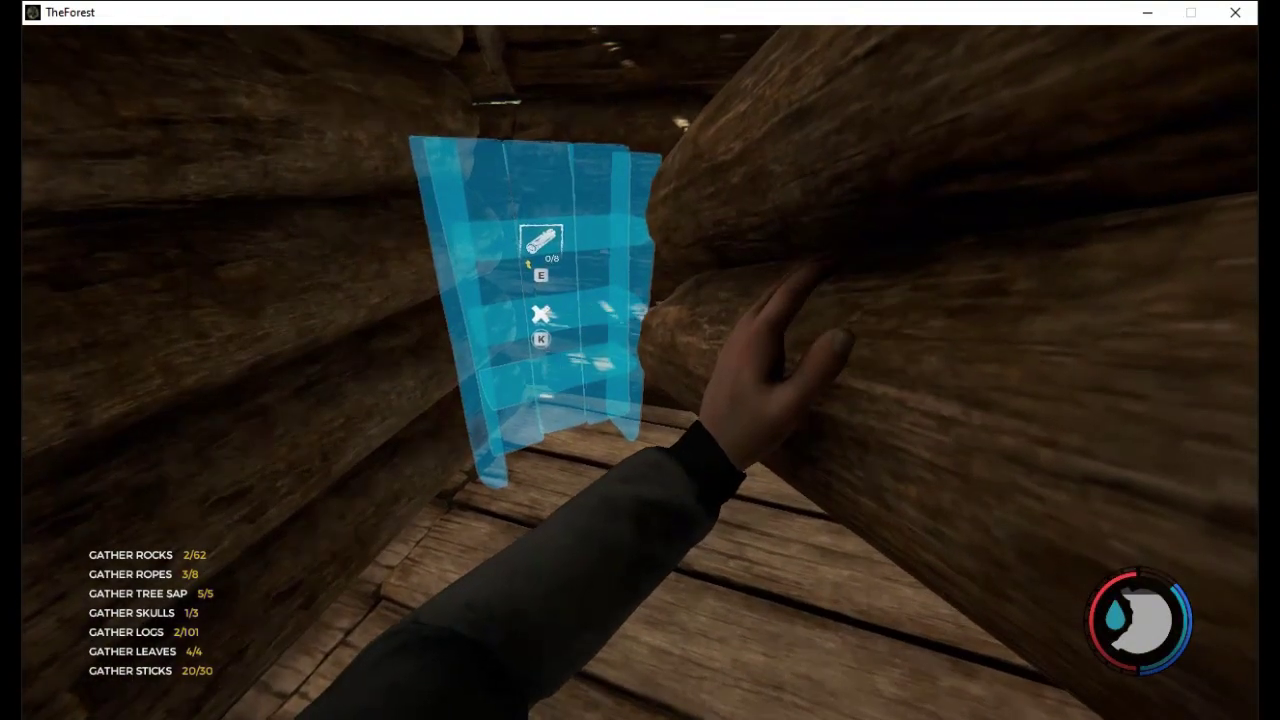
Place the two logs into the ladder blueprint, then walk to the cabin door
key("e")
key("e")
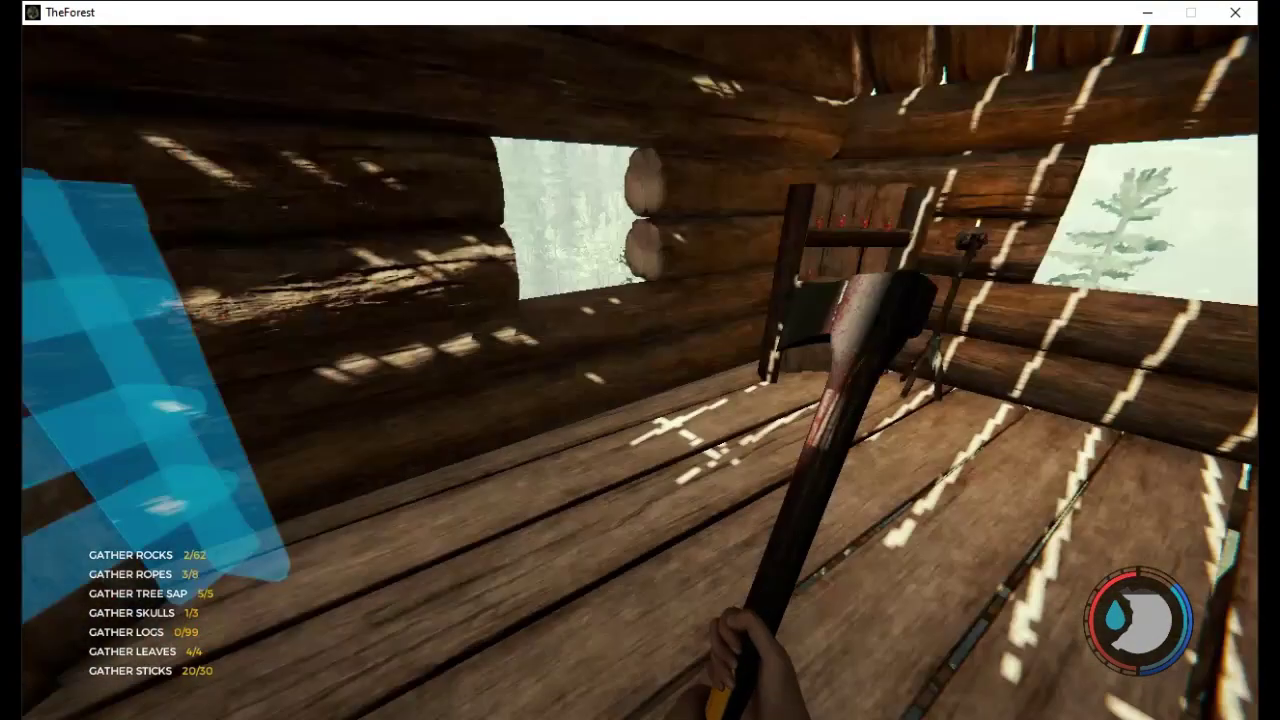
key("w")
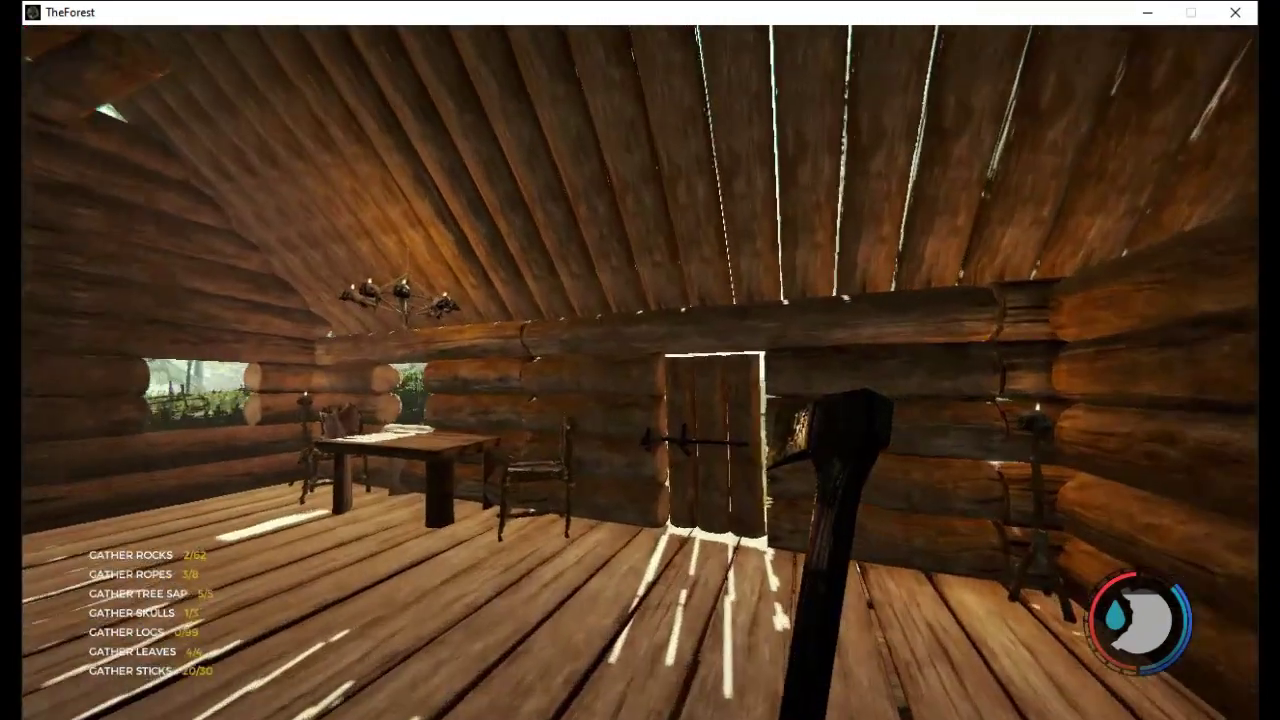
key("w")
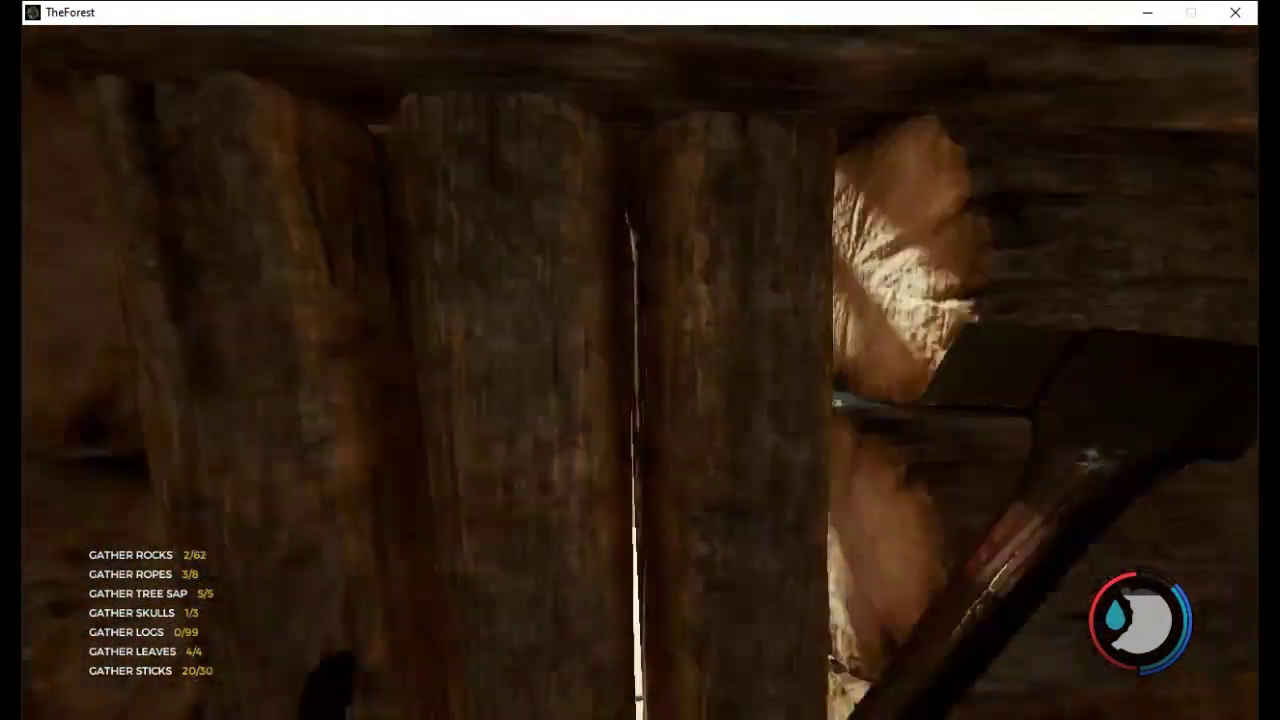
Leave the cabin and cross the meadow past the stumps toward another tree
key("w")
key("w")
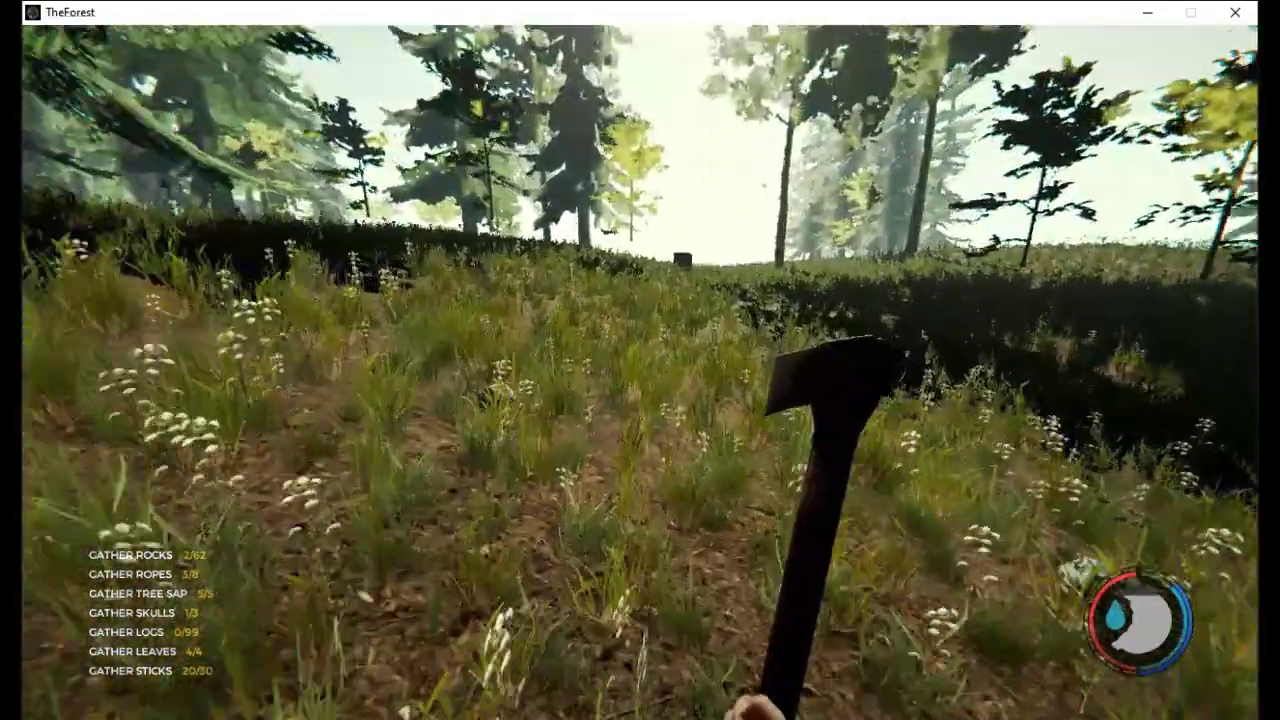
key("w")
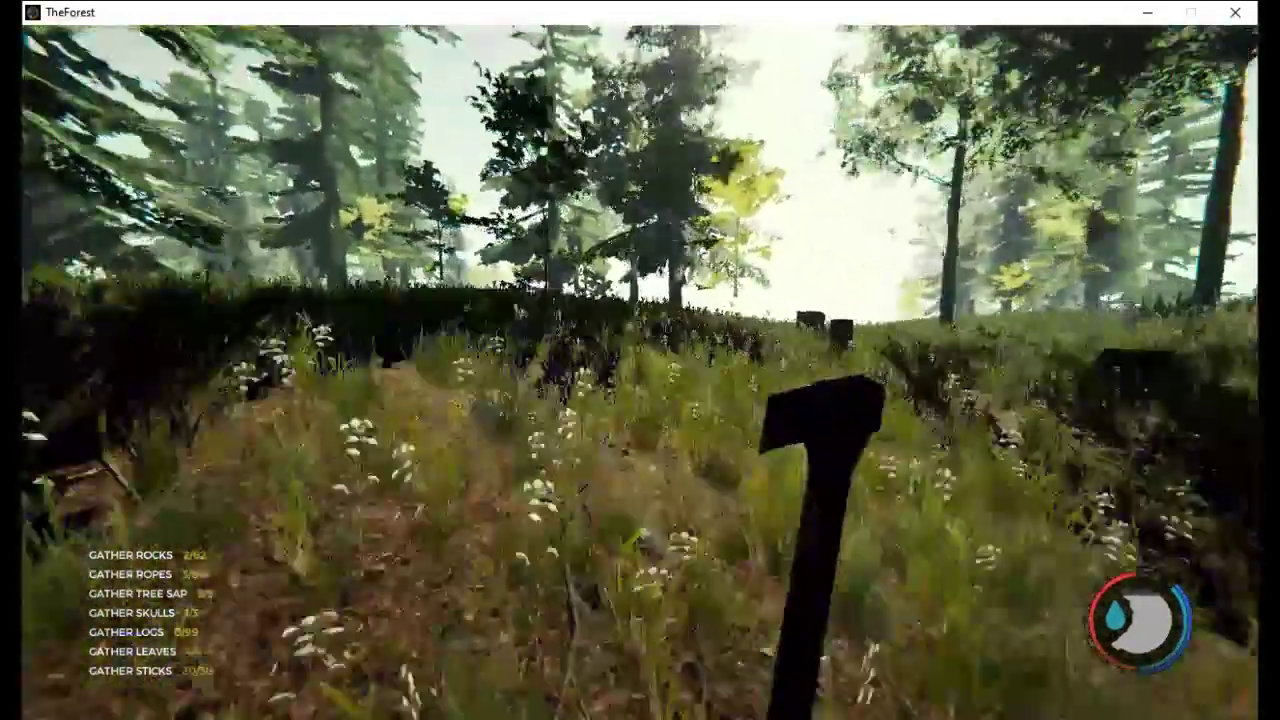
key("w")
key("w")
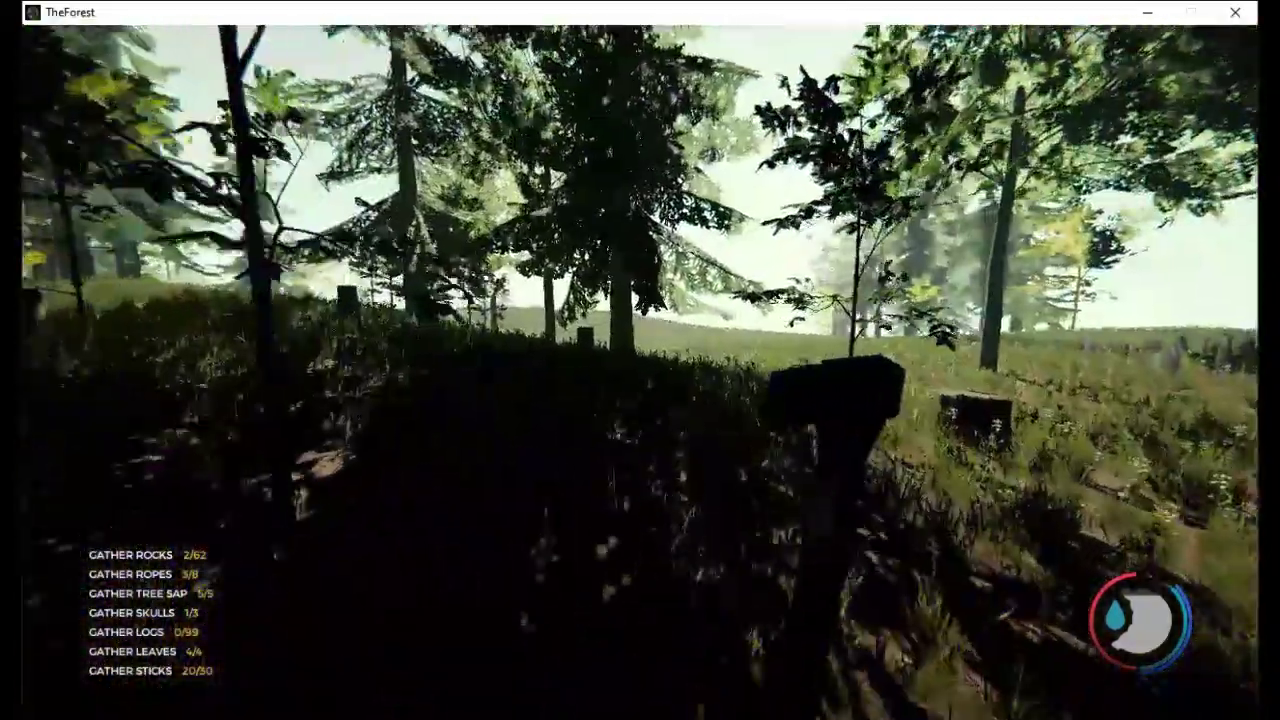
key("w")
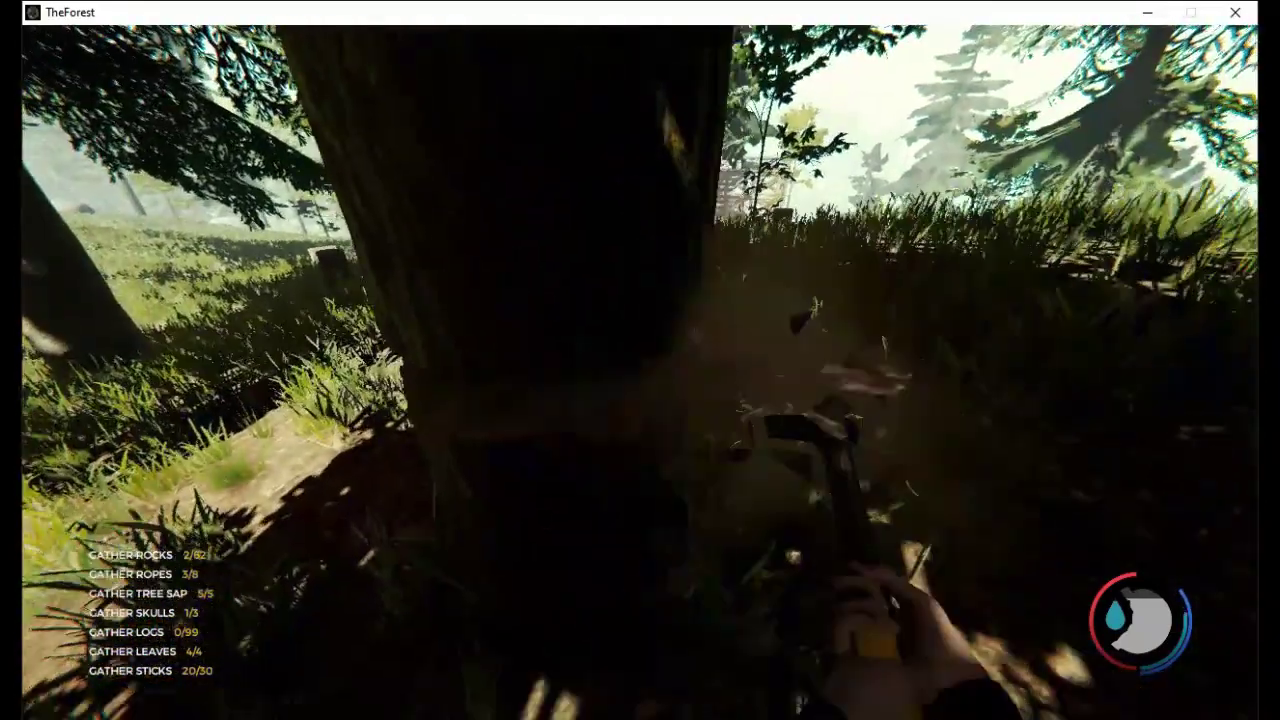
Finish chopping the tree, collect sap, then drop the log and pick it up again
left_click(640, 360)
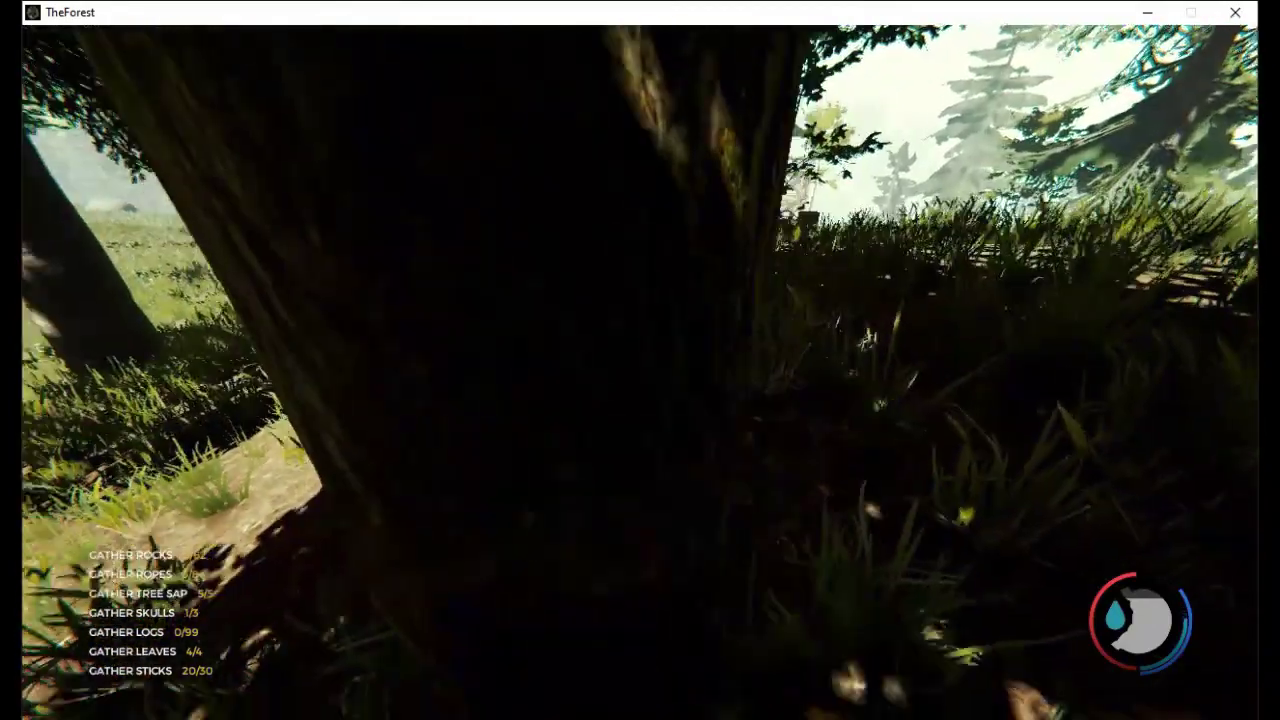
left_click(640, 360)
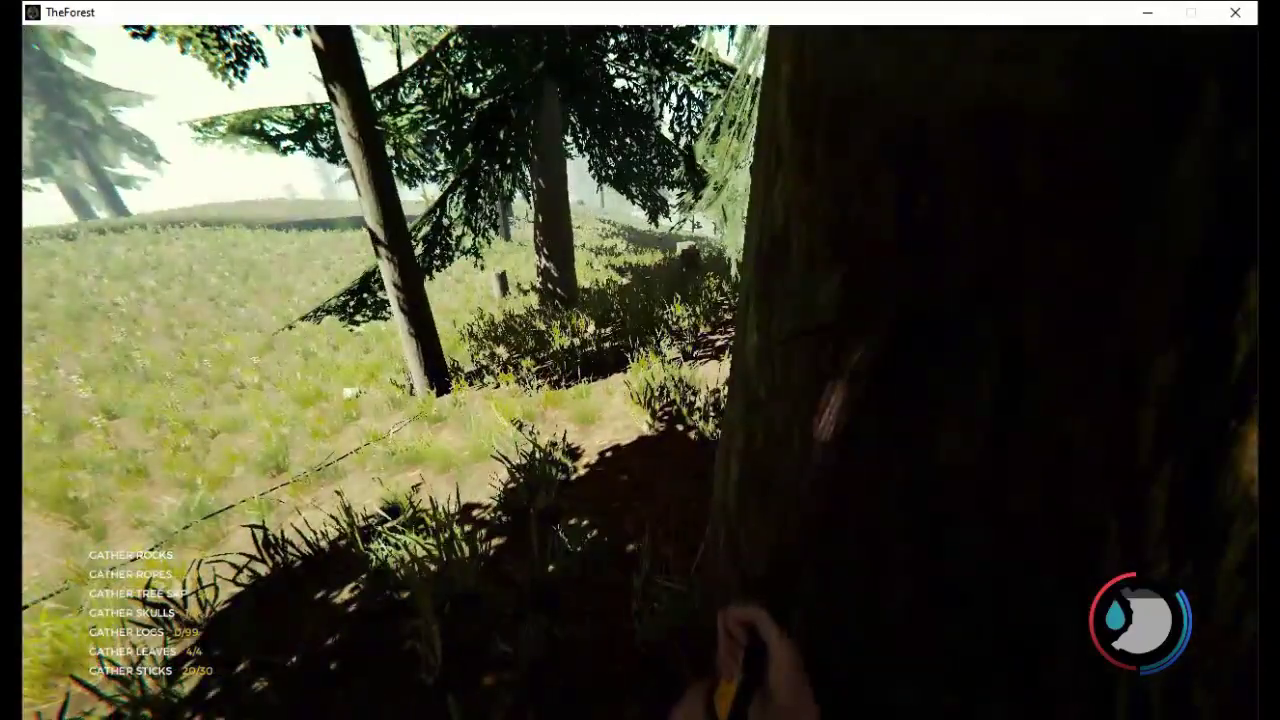
key("w")
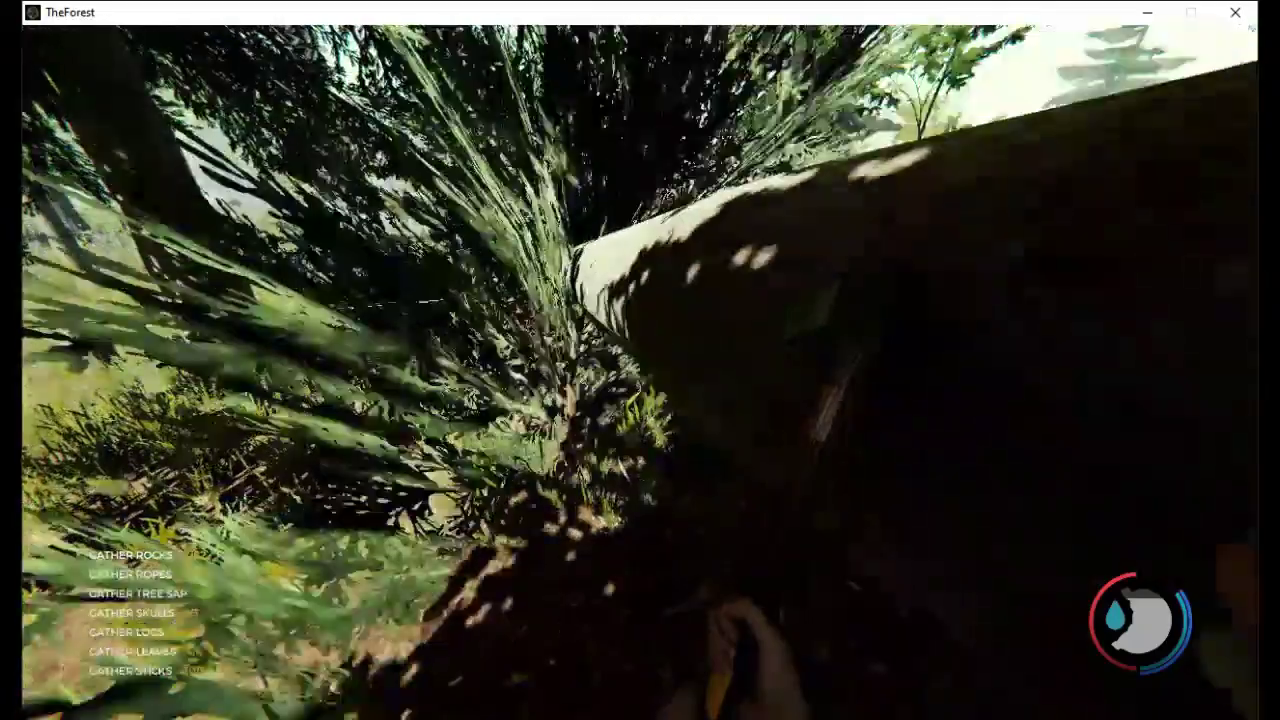
right_click(640, 360)
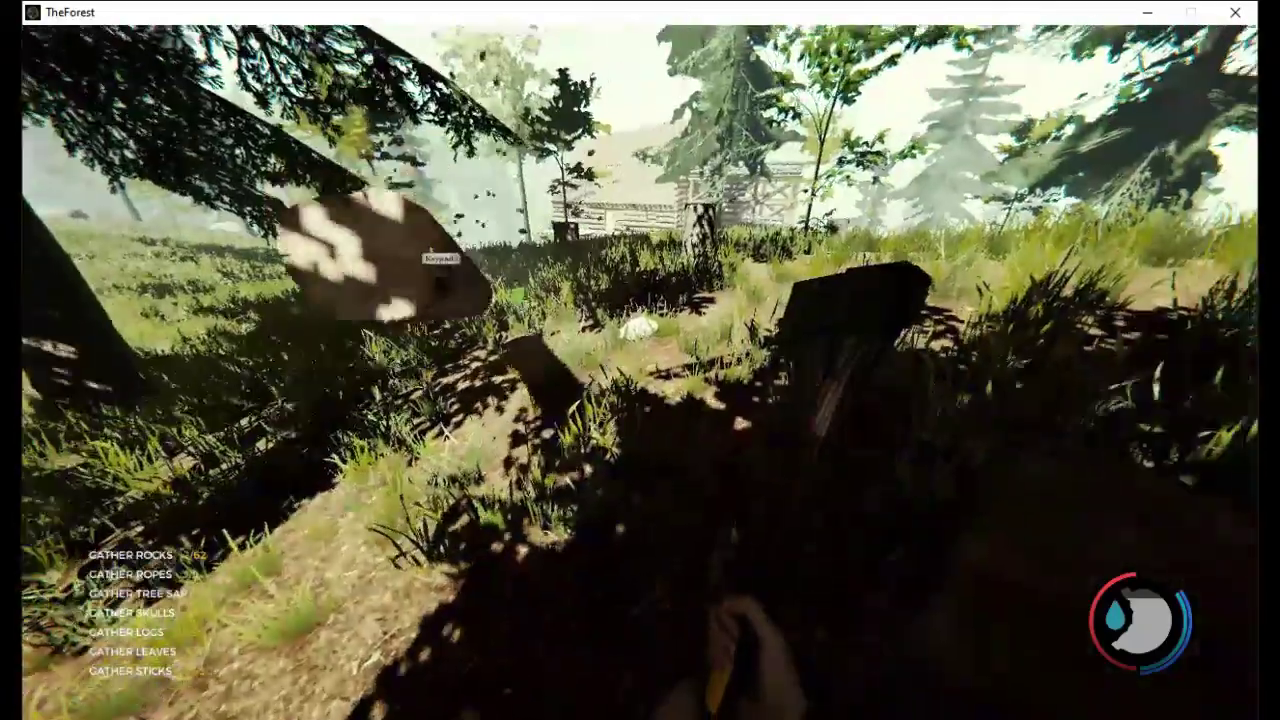
key("e")
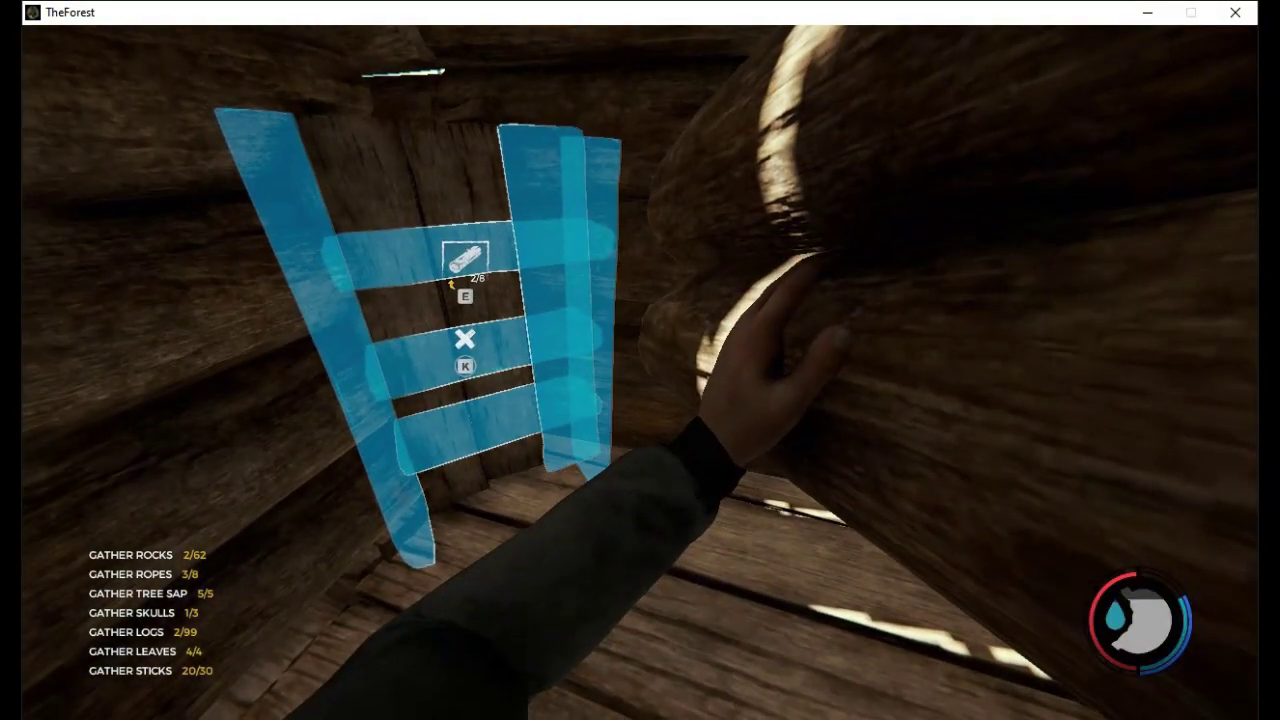
Add two logs to the ladder blueprint, reaching 4/8, and pick up another log
key("e")
key("e")
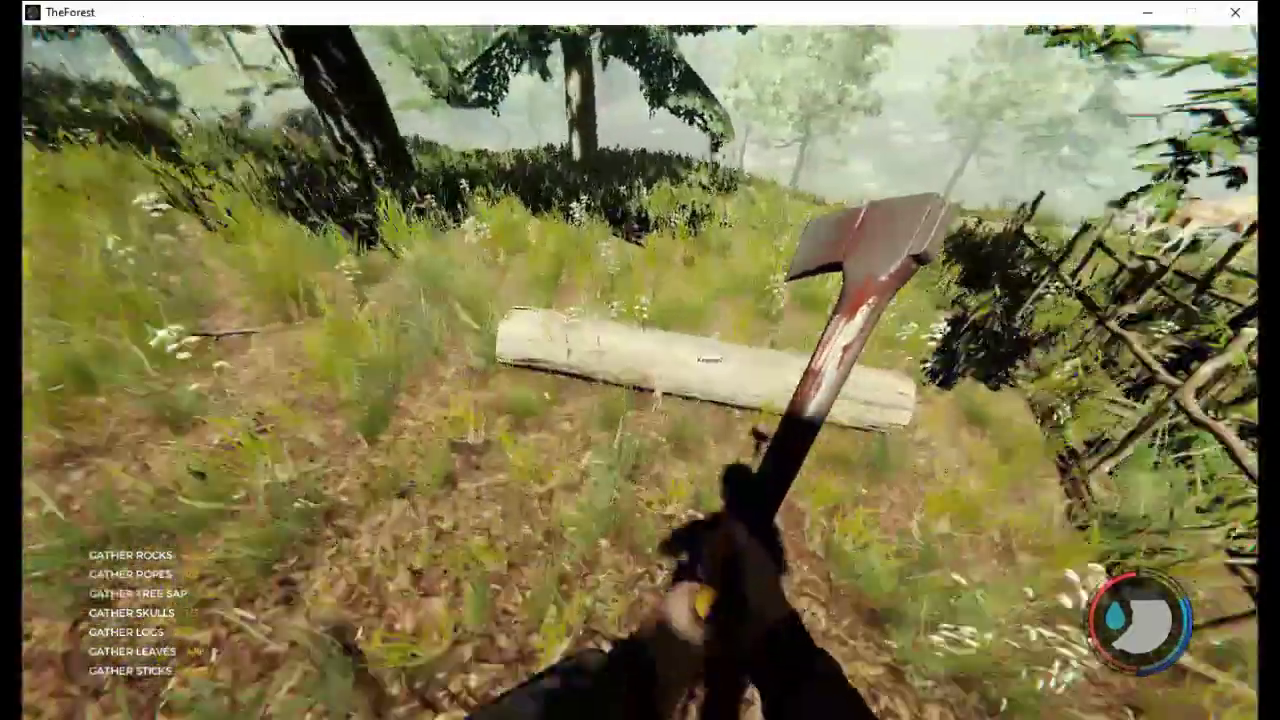
key("KP_Divide")
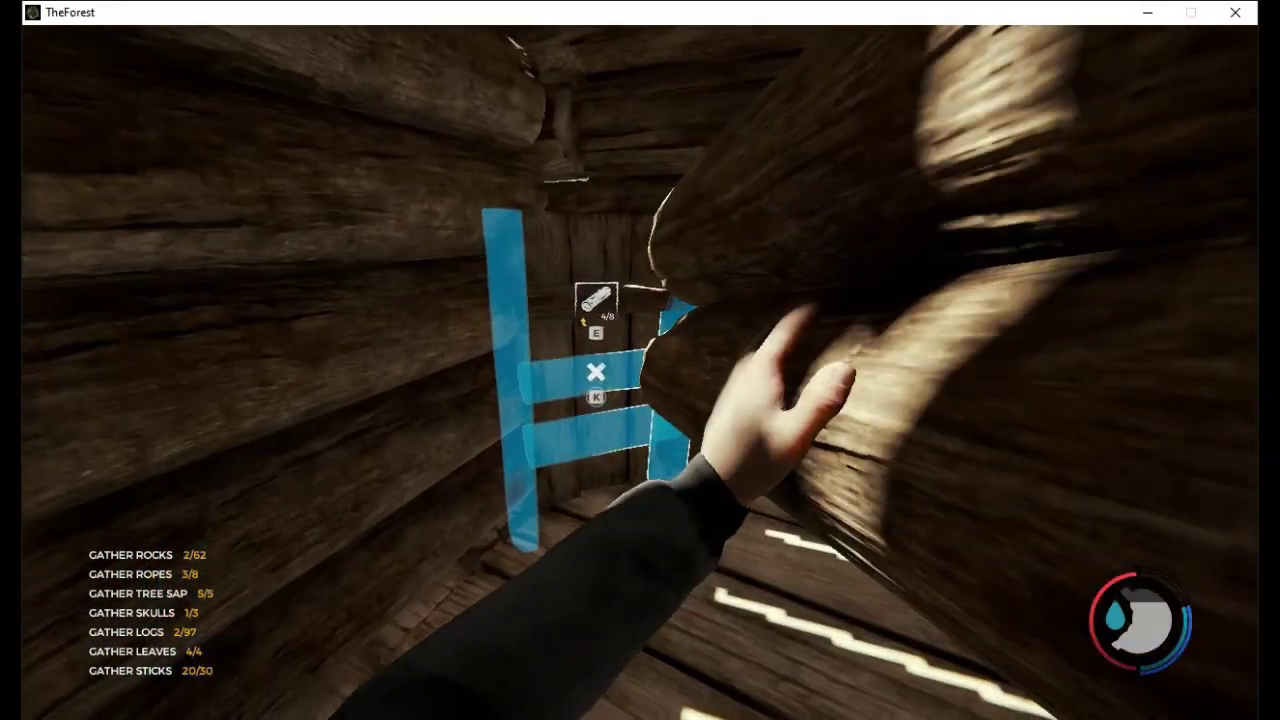
Add the carried logs to the blueprint, then walk out to the fallen meadow log
key("e")
key("e")
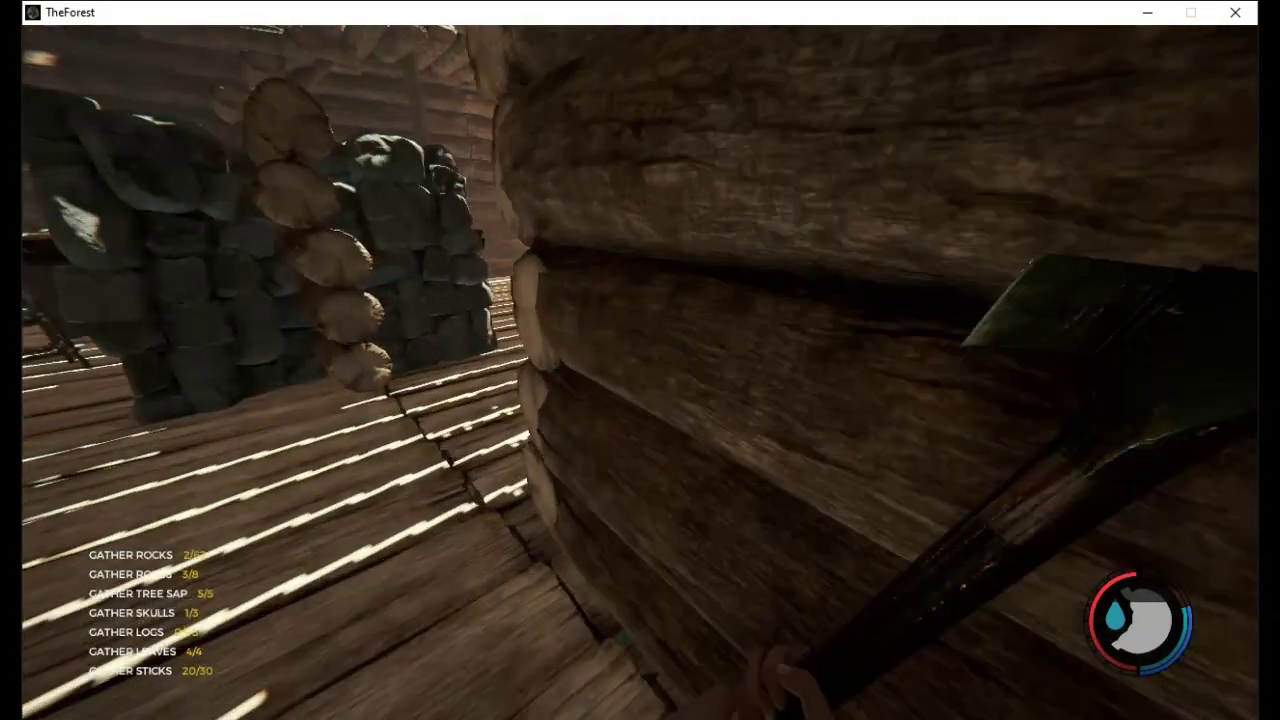
key("w")
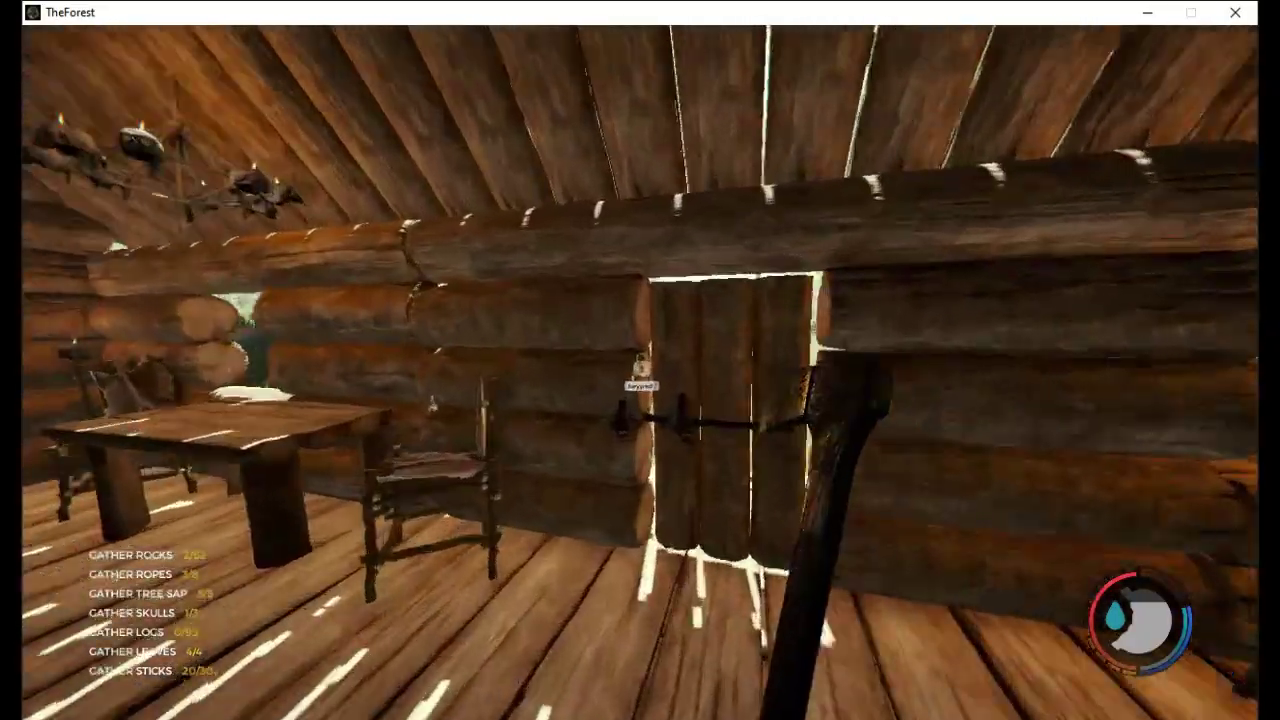
key("w")
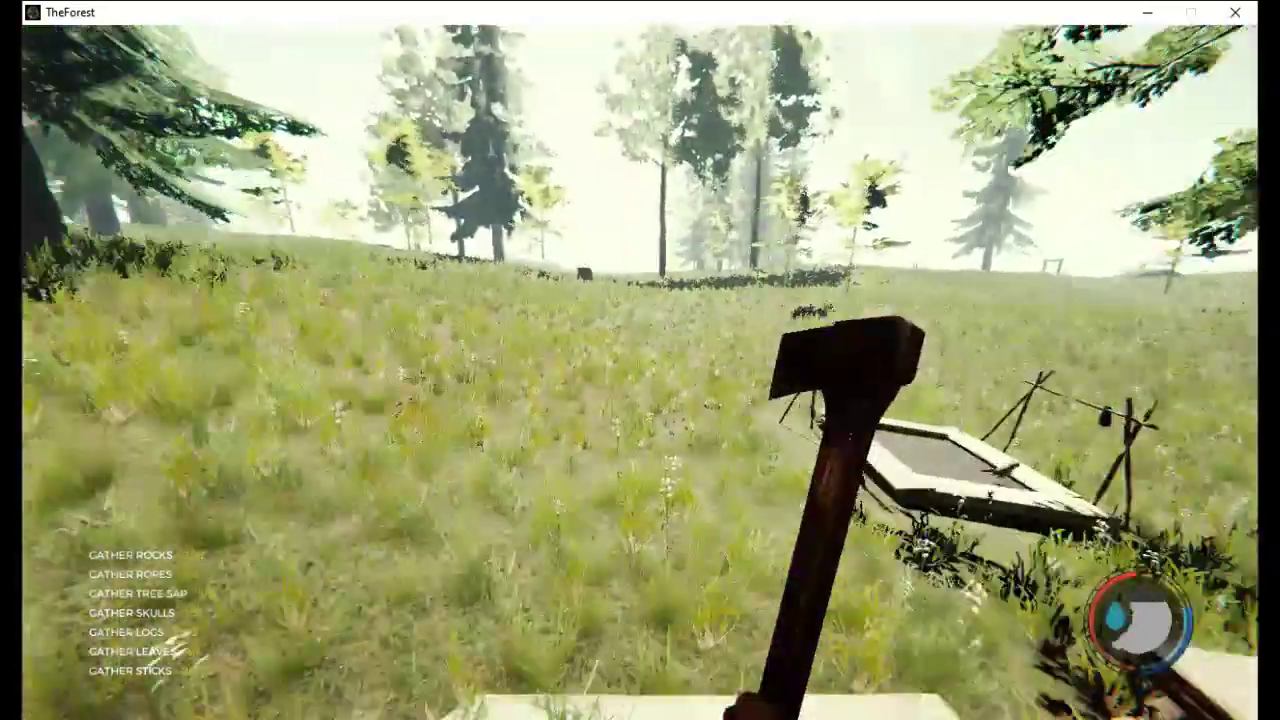
key("w")
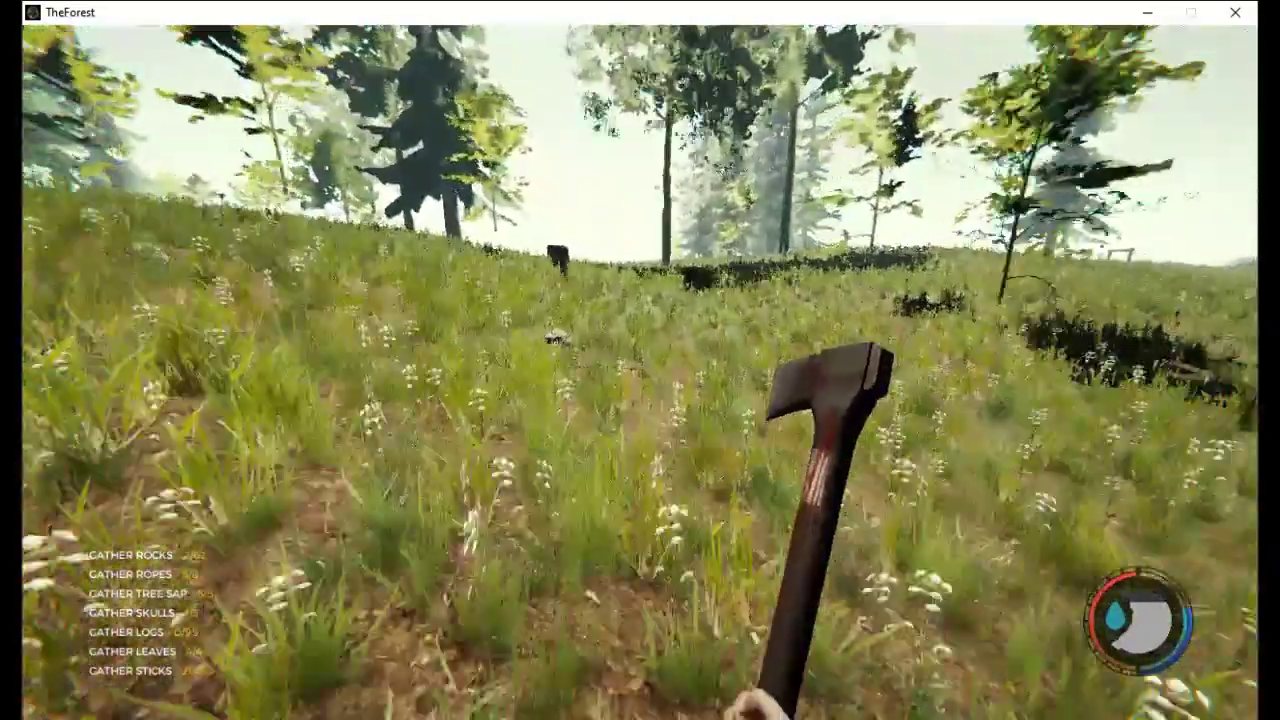
key("w")
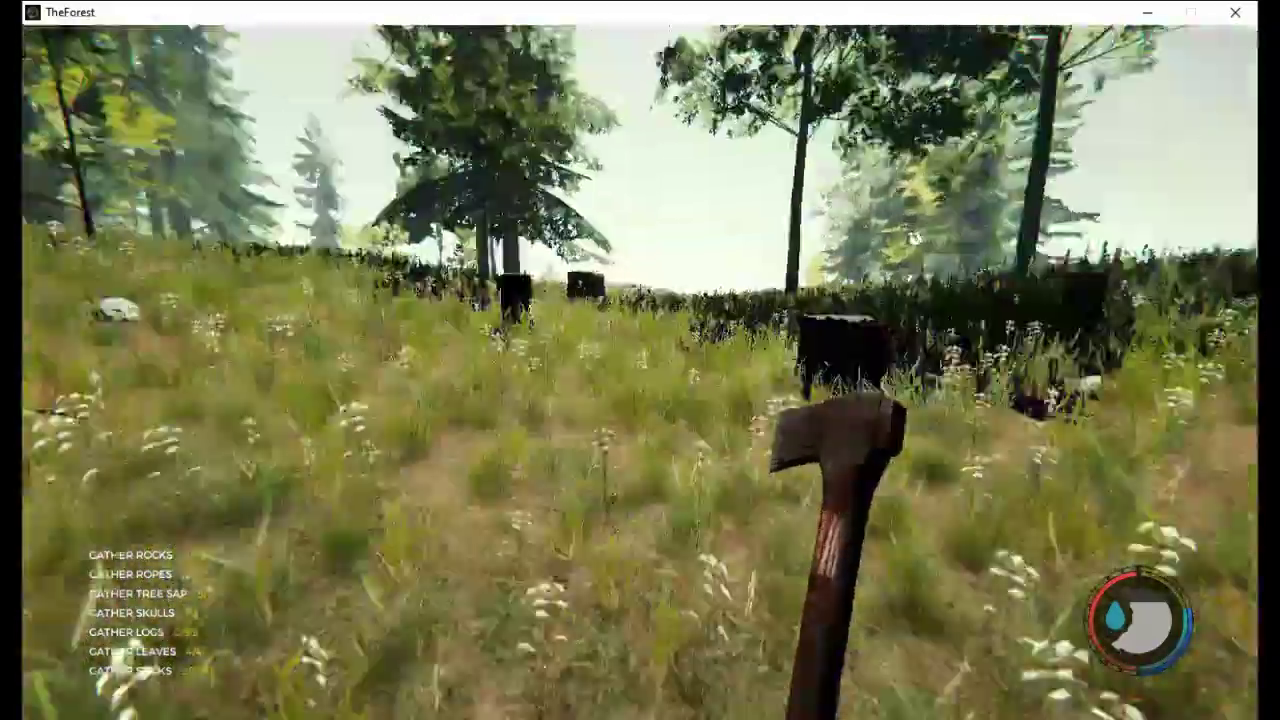
key("w")
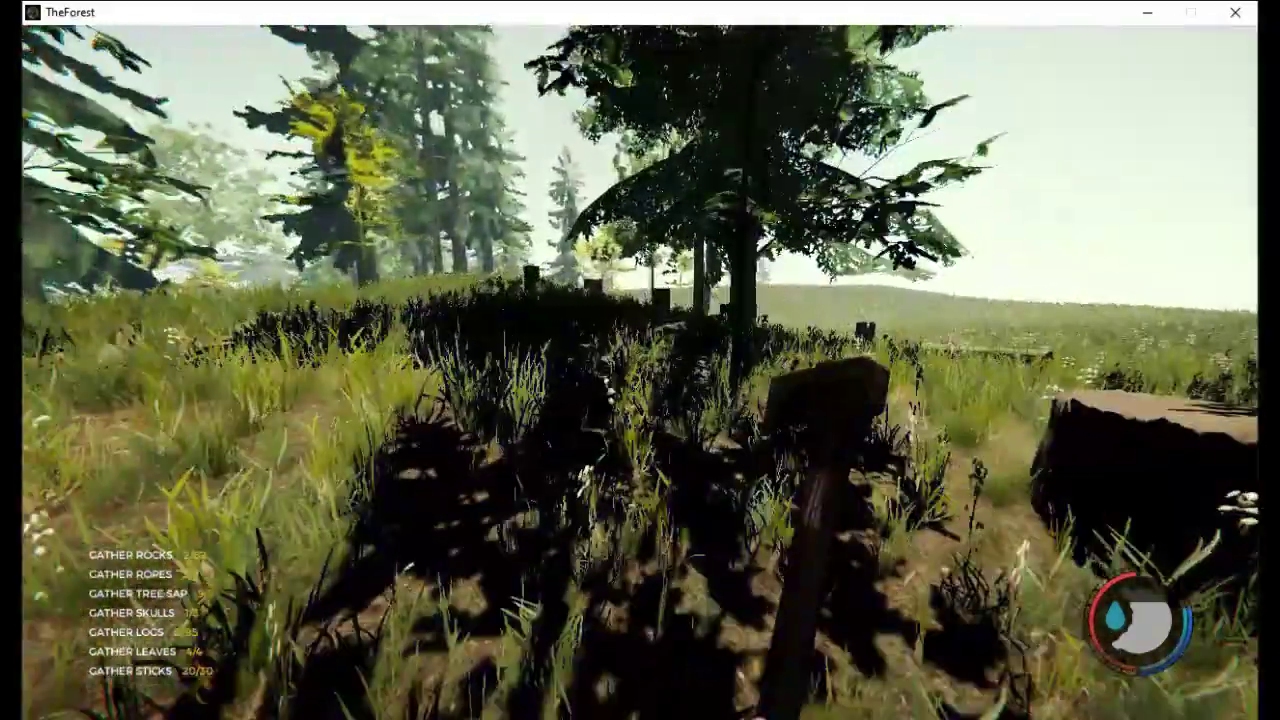
key("w")
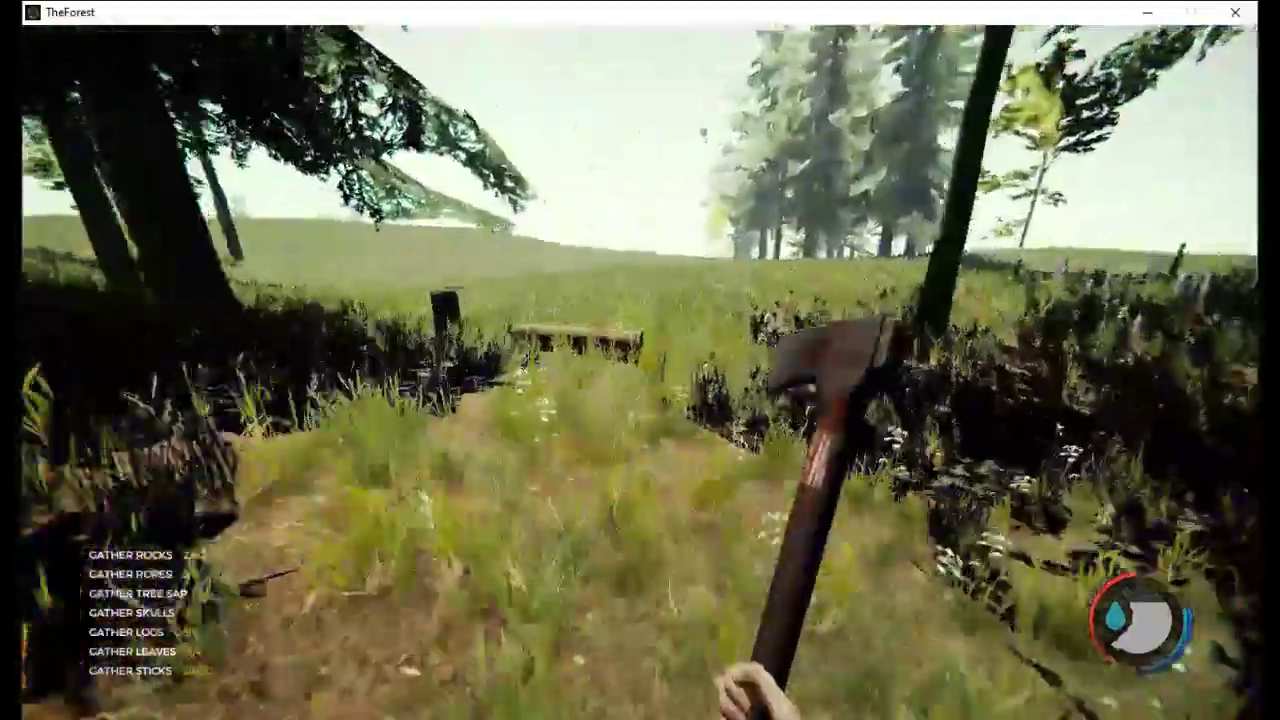
key("w")
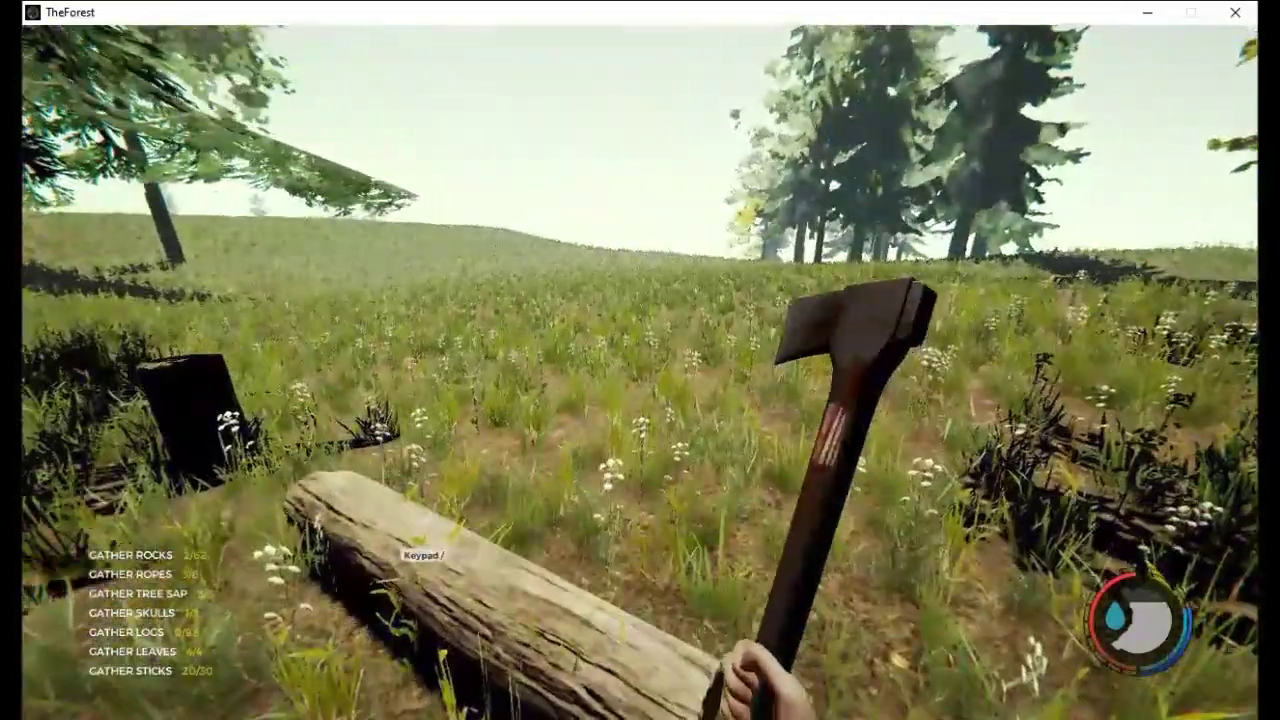
Carry the log up the cabin steps to the blue ladder blueprint
key("w")
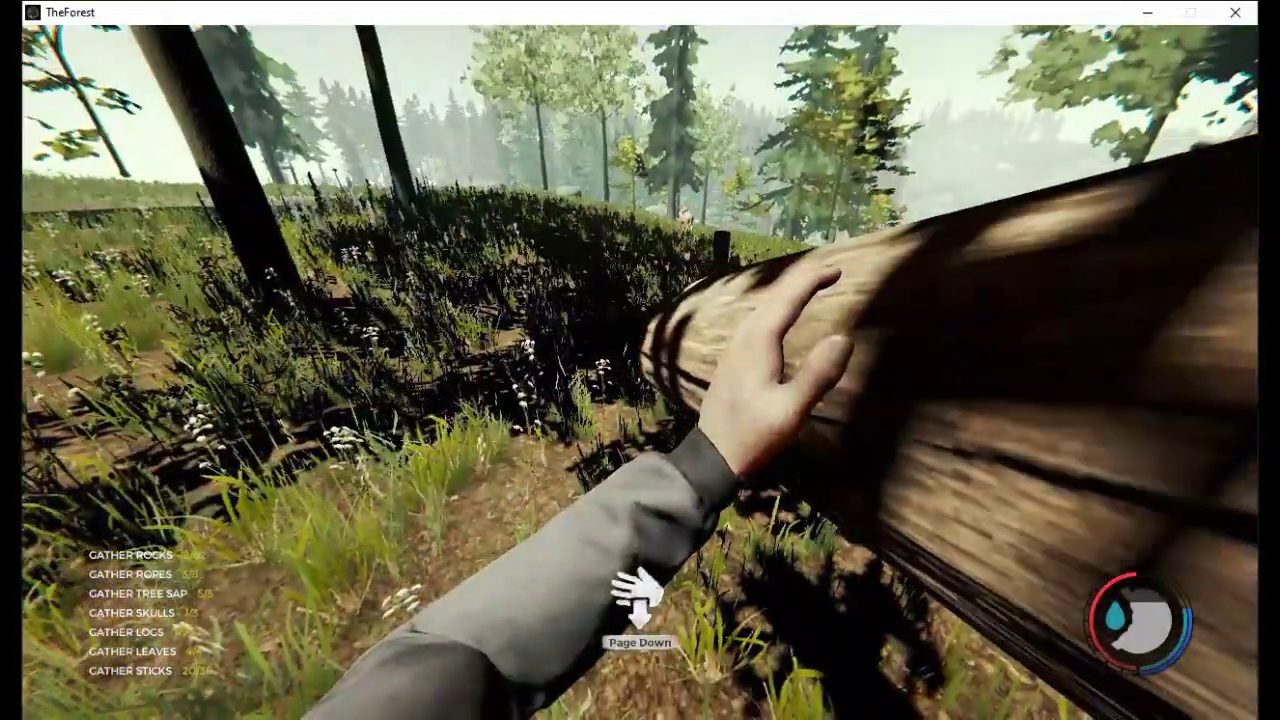
key("w")
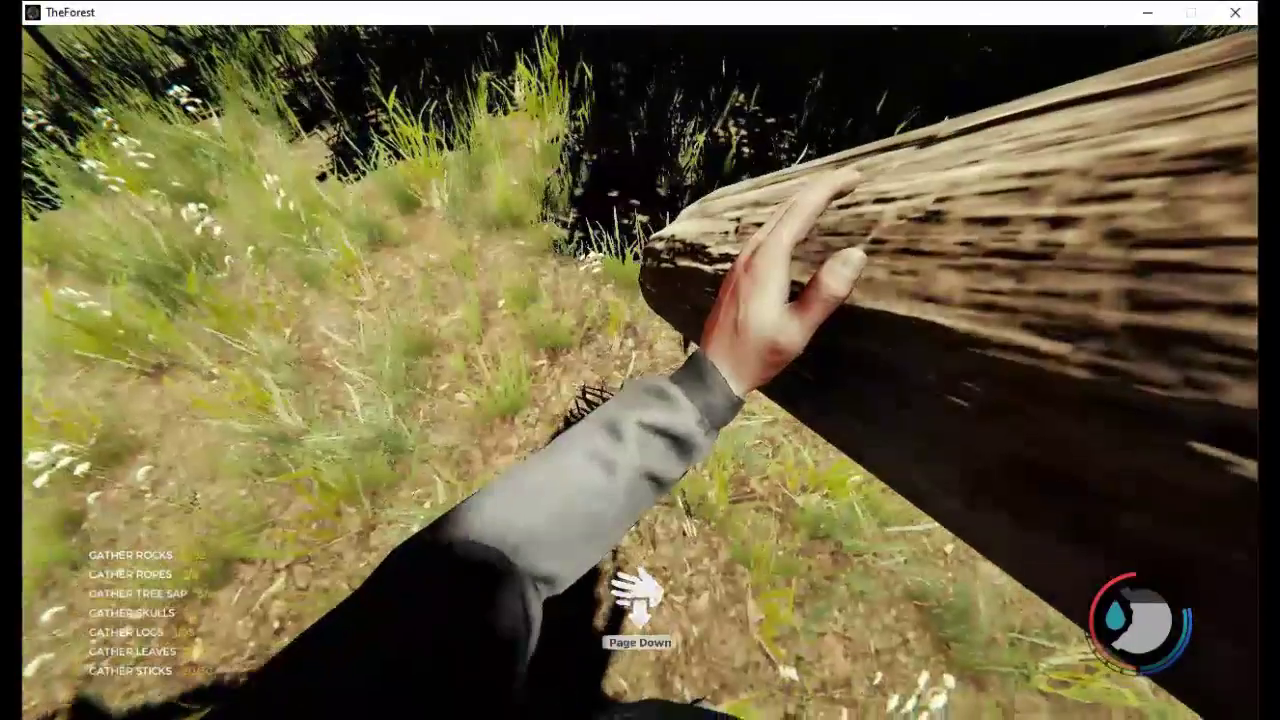
key("w")
key("w")
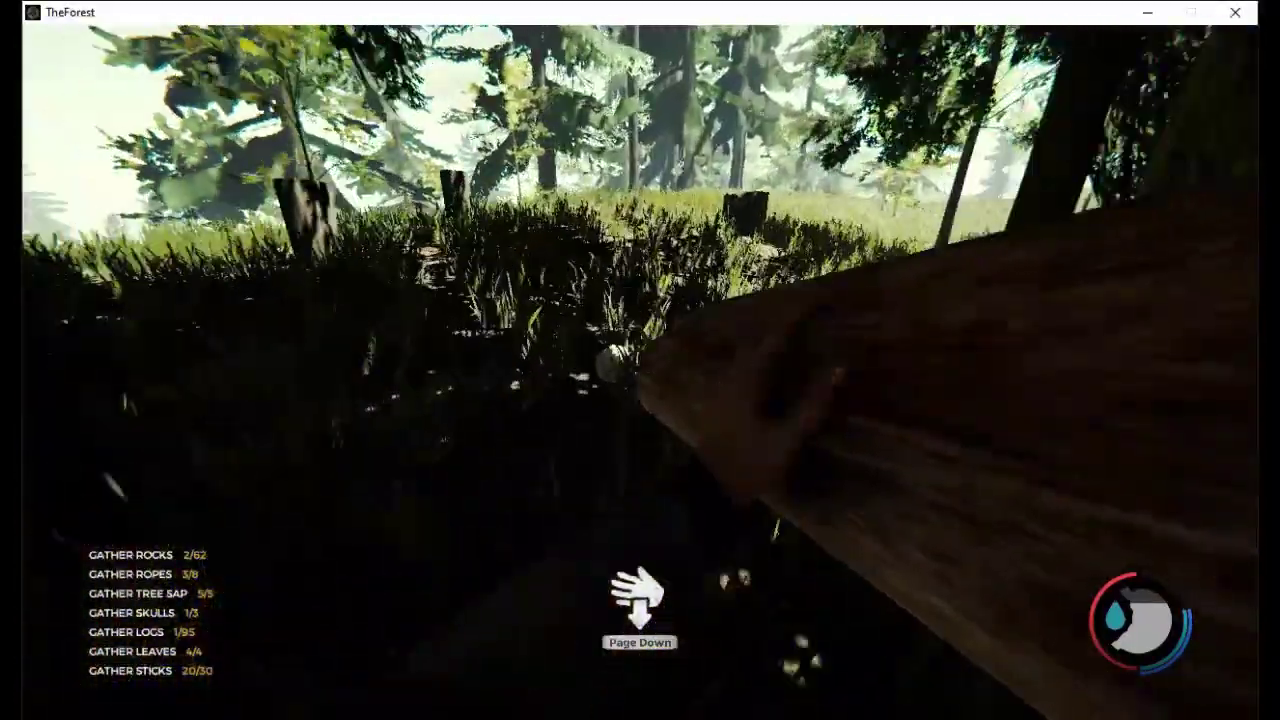
key("w")
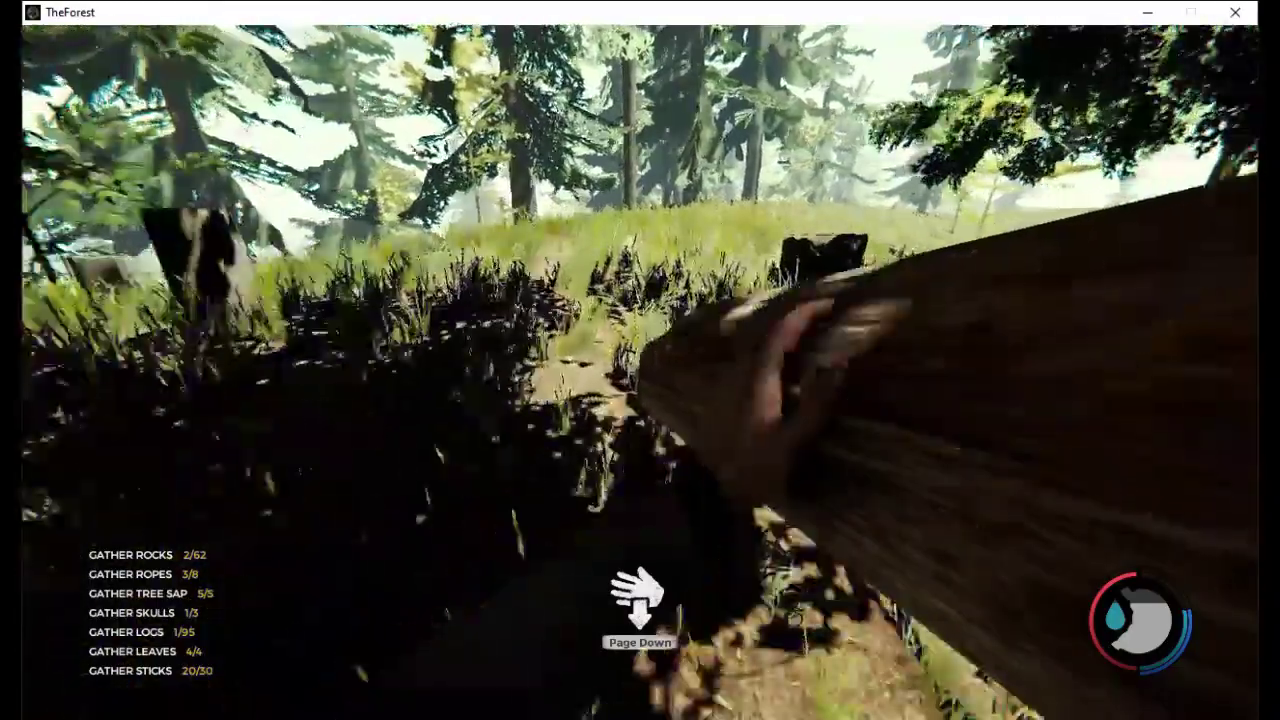
key("w")
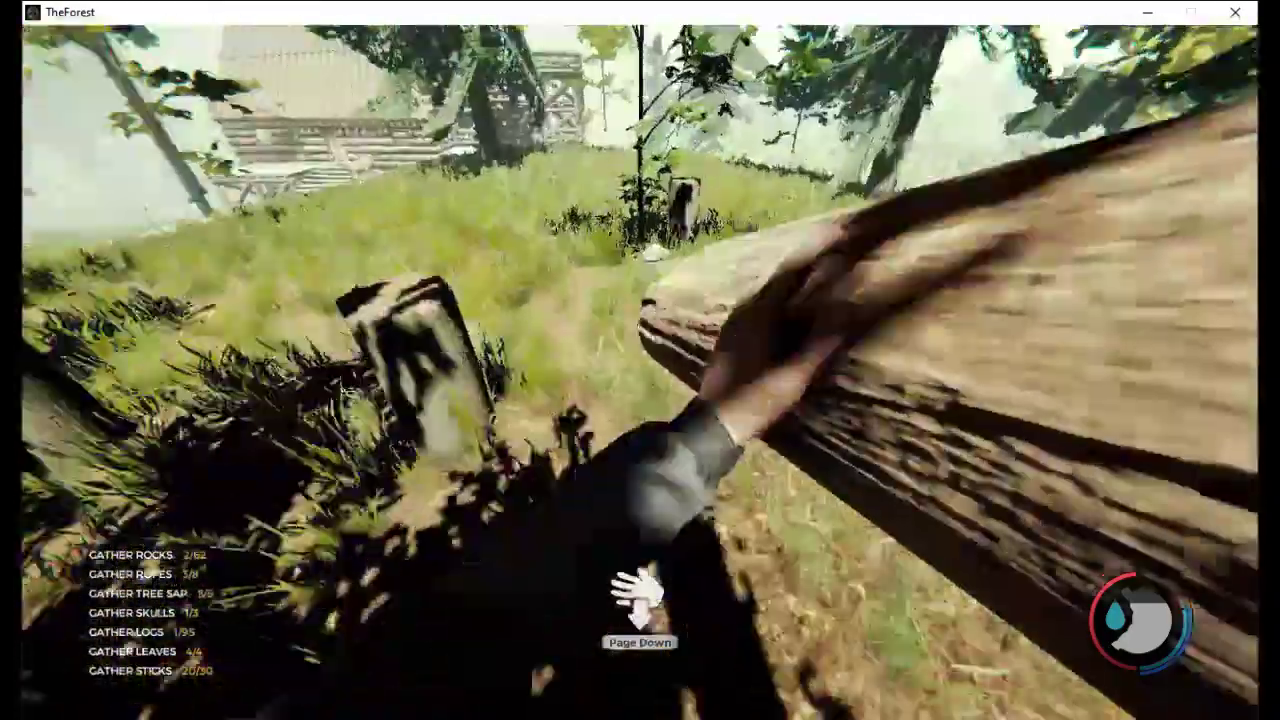
key("w")
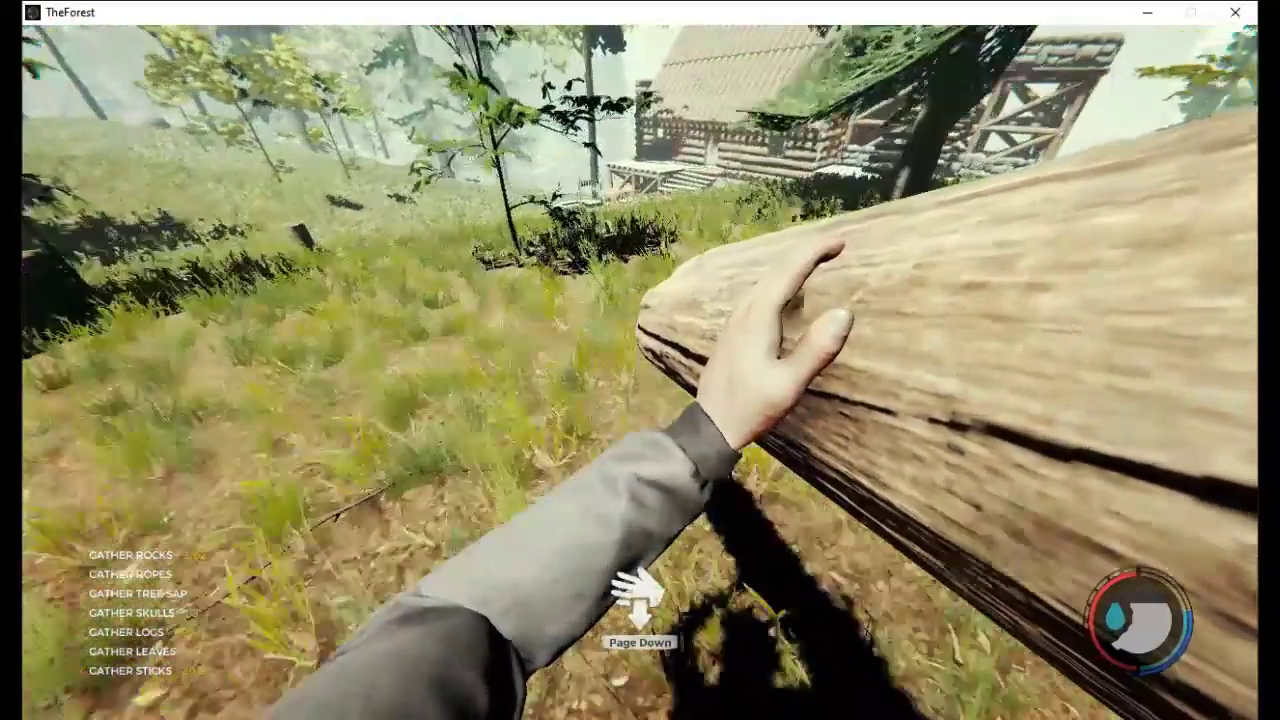
key("w")
key("w")
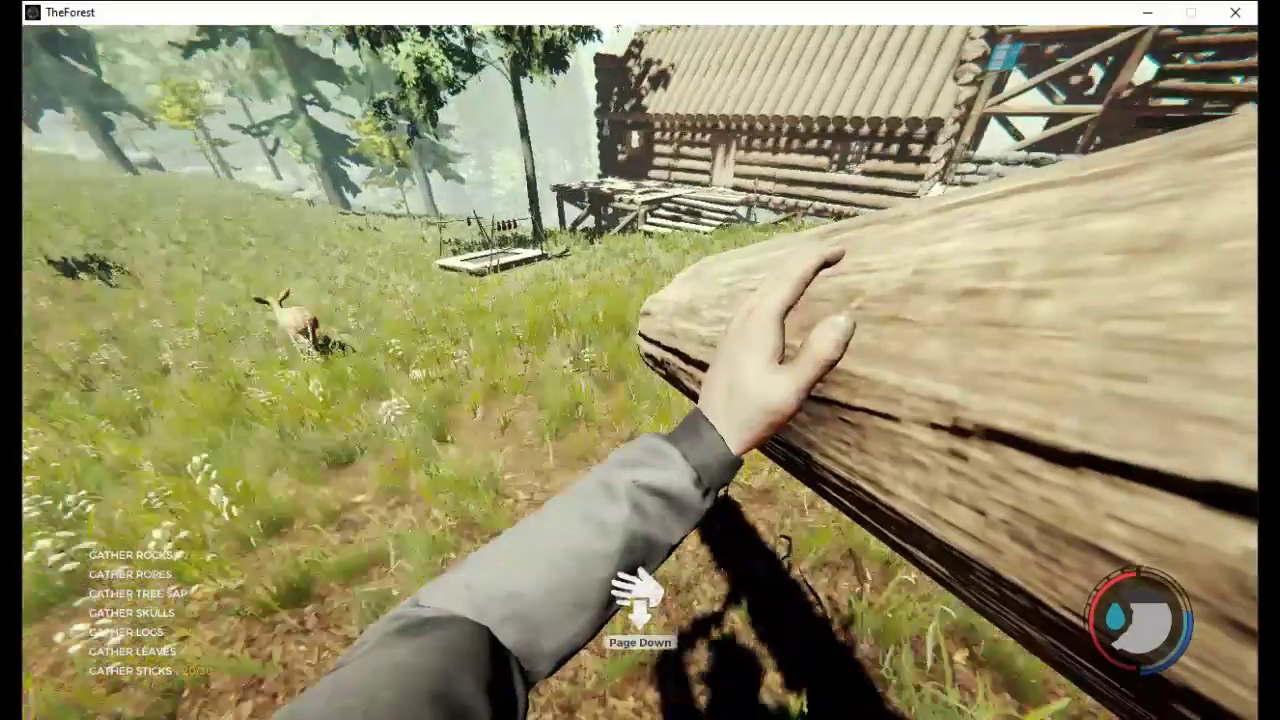
key("w")
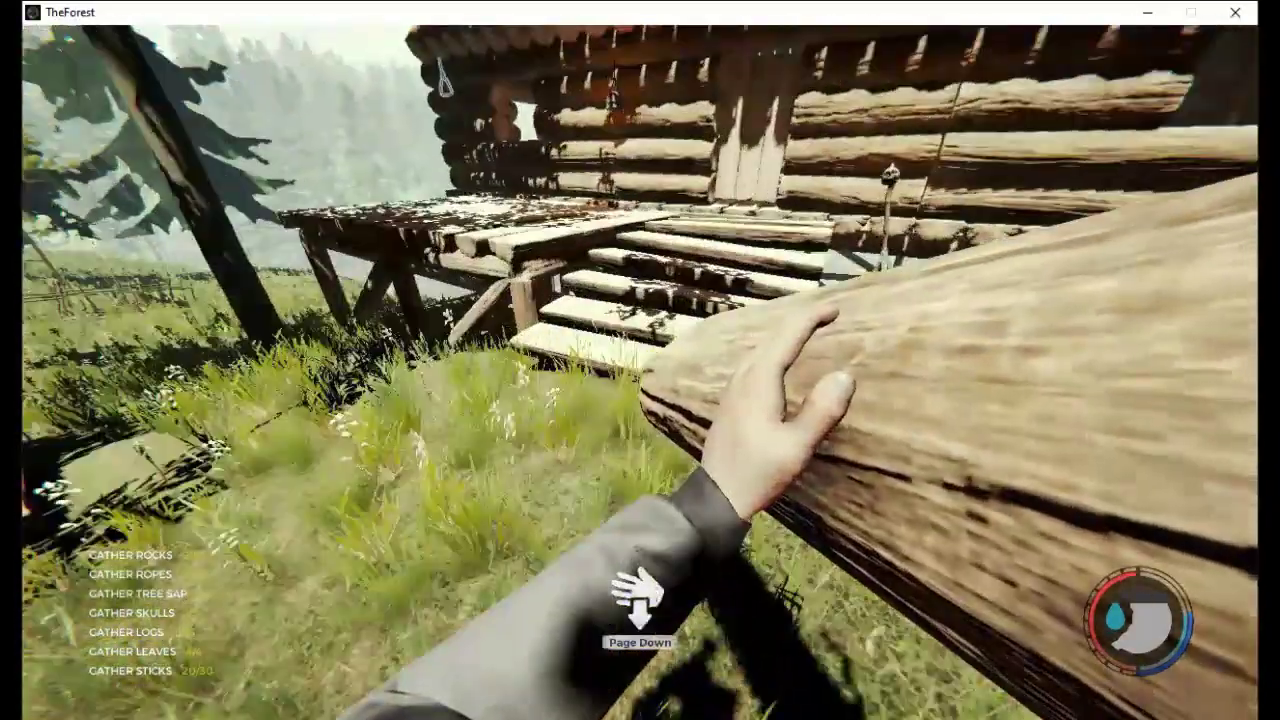
key("w")
key("w")
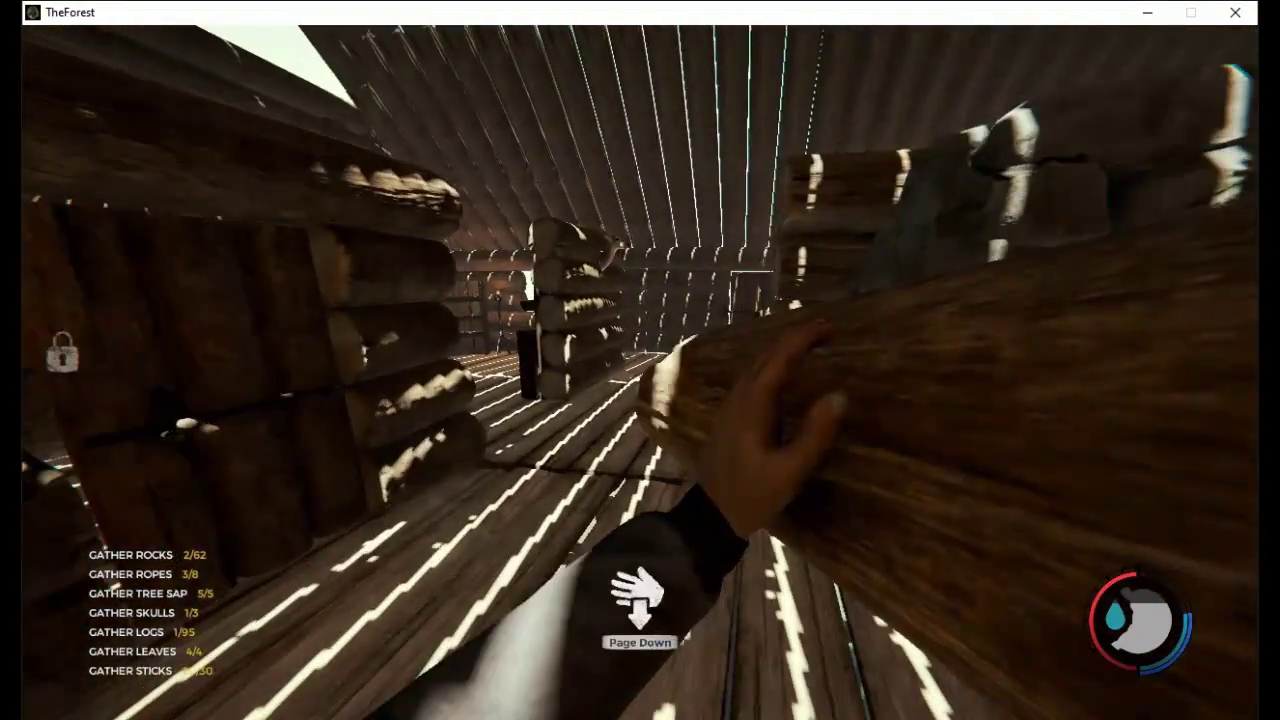
key("w")
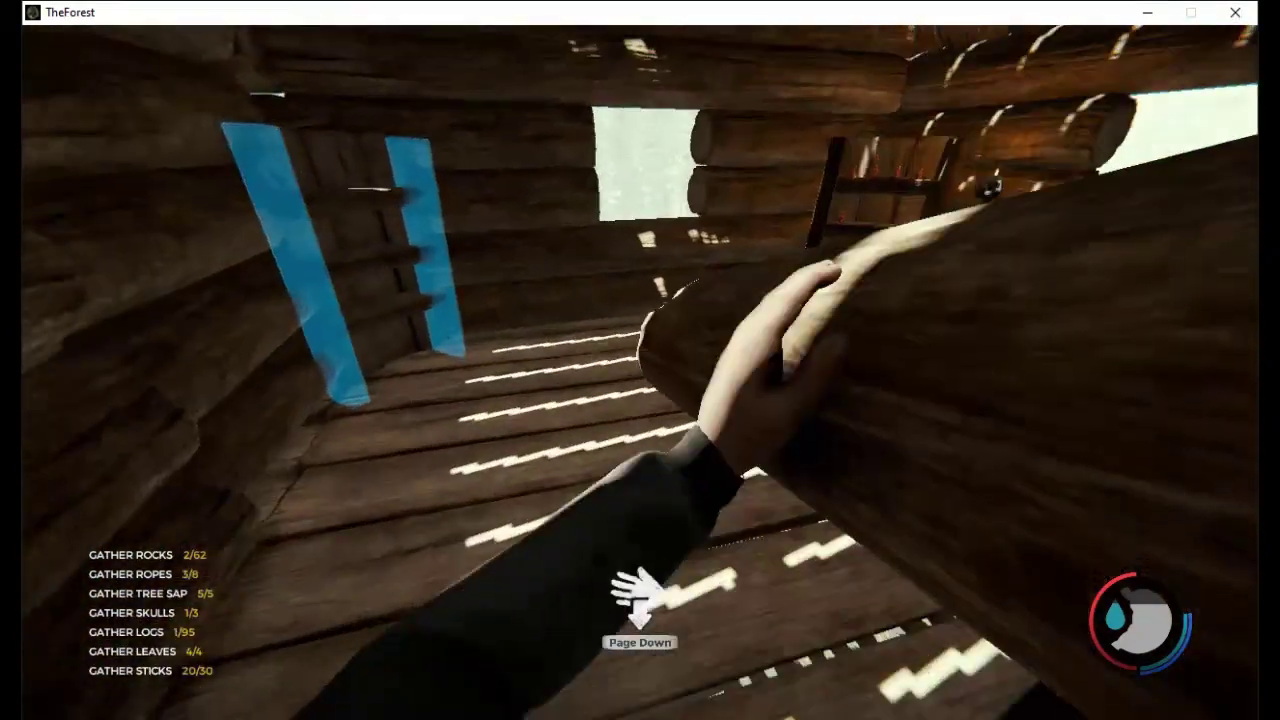
key("w")
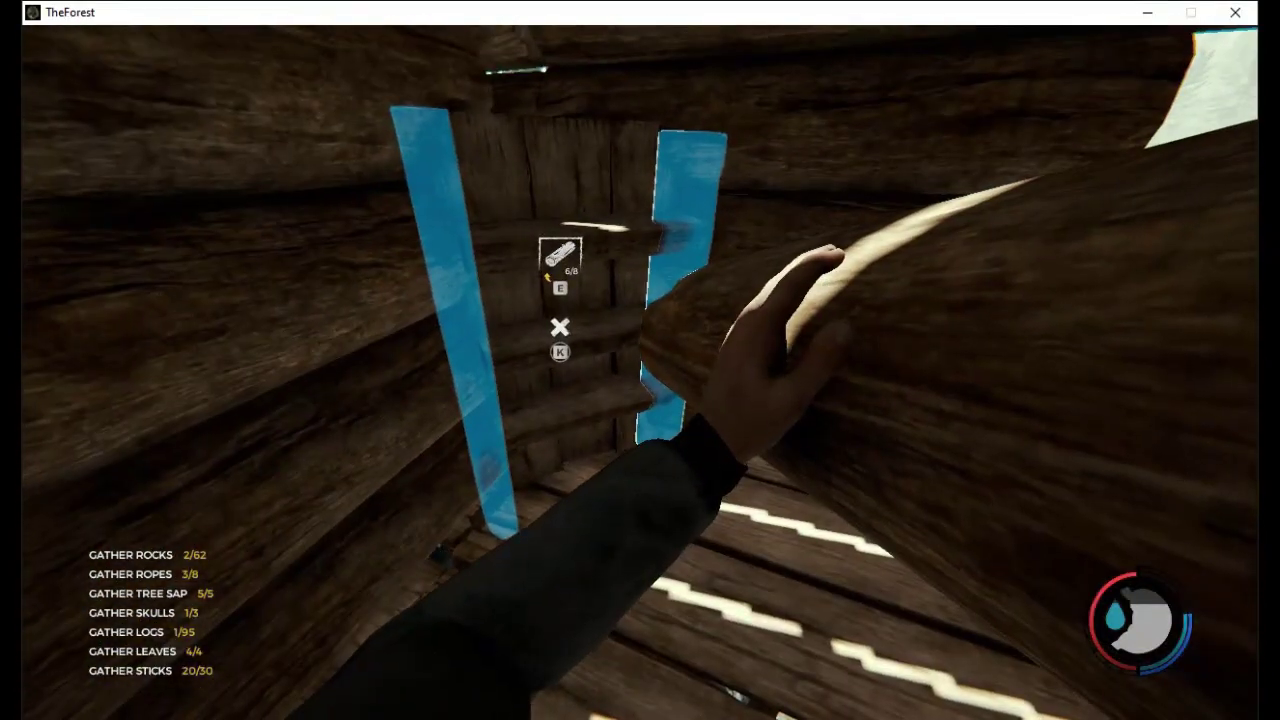
Add the log to the ladder blueprint and leave the cabin past the deer trap
key("e")
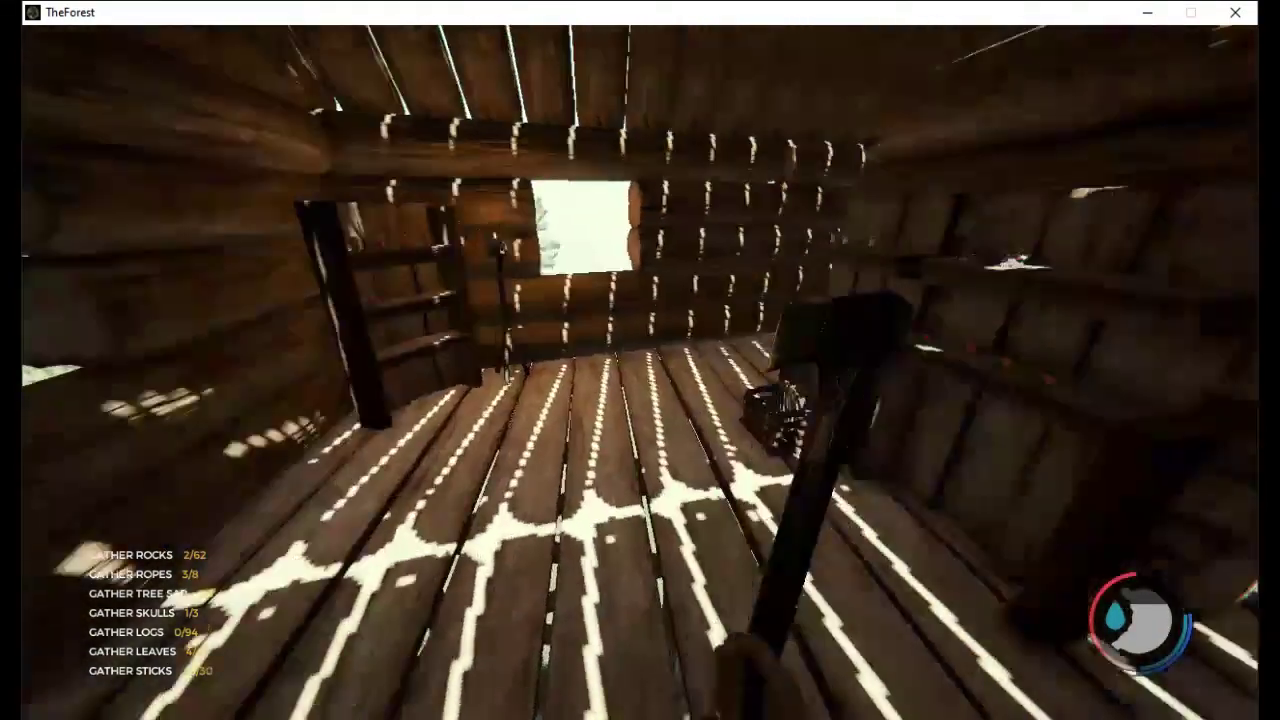
key("w")
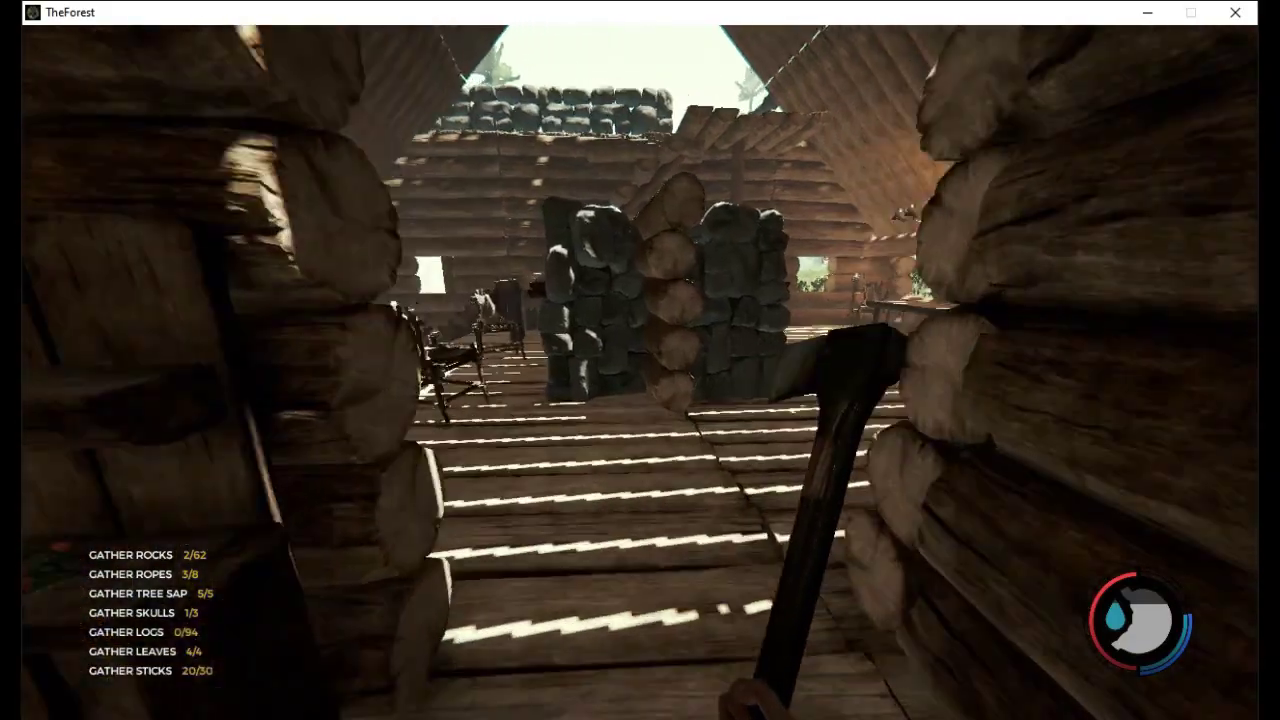
key("w")
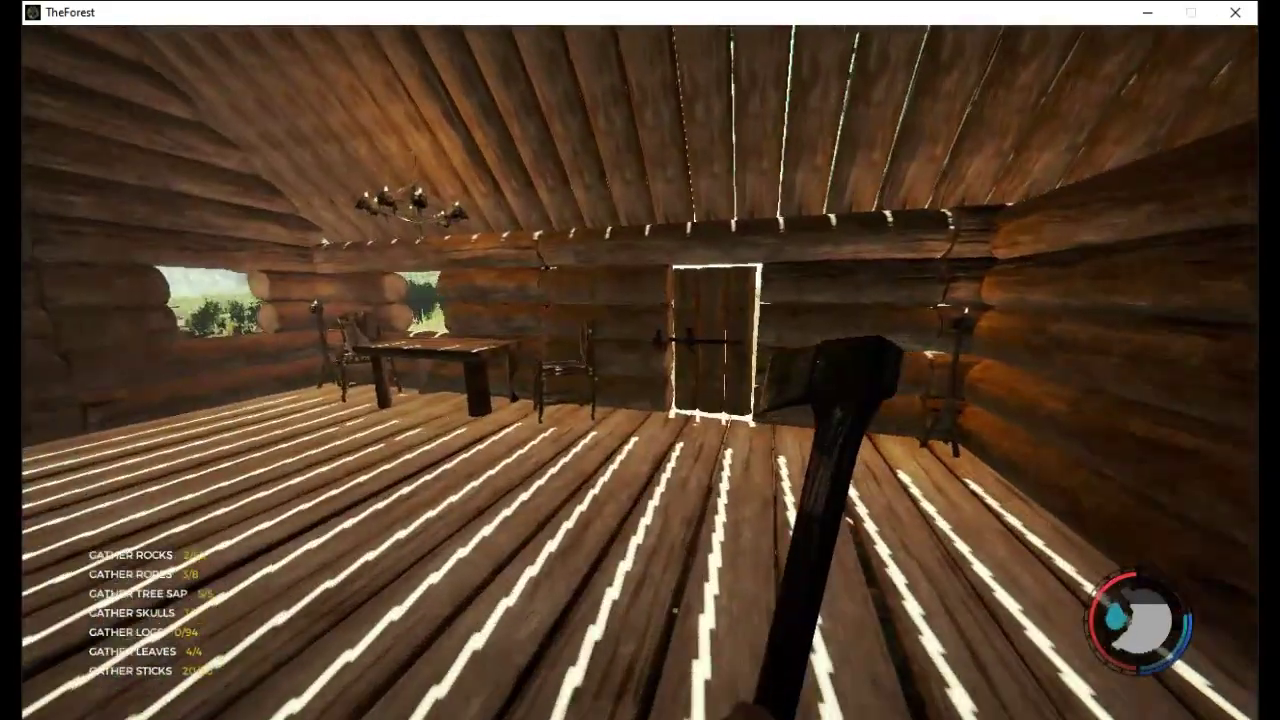
key("w")
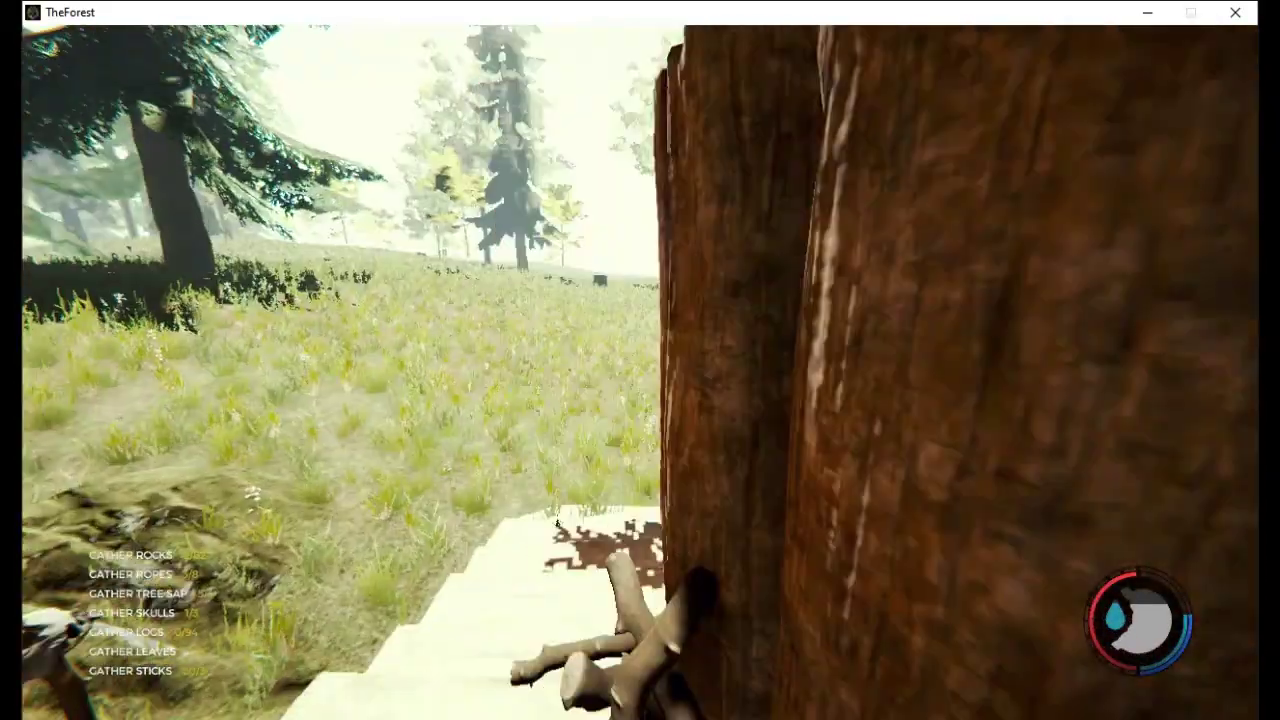
key("w")
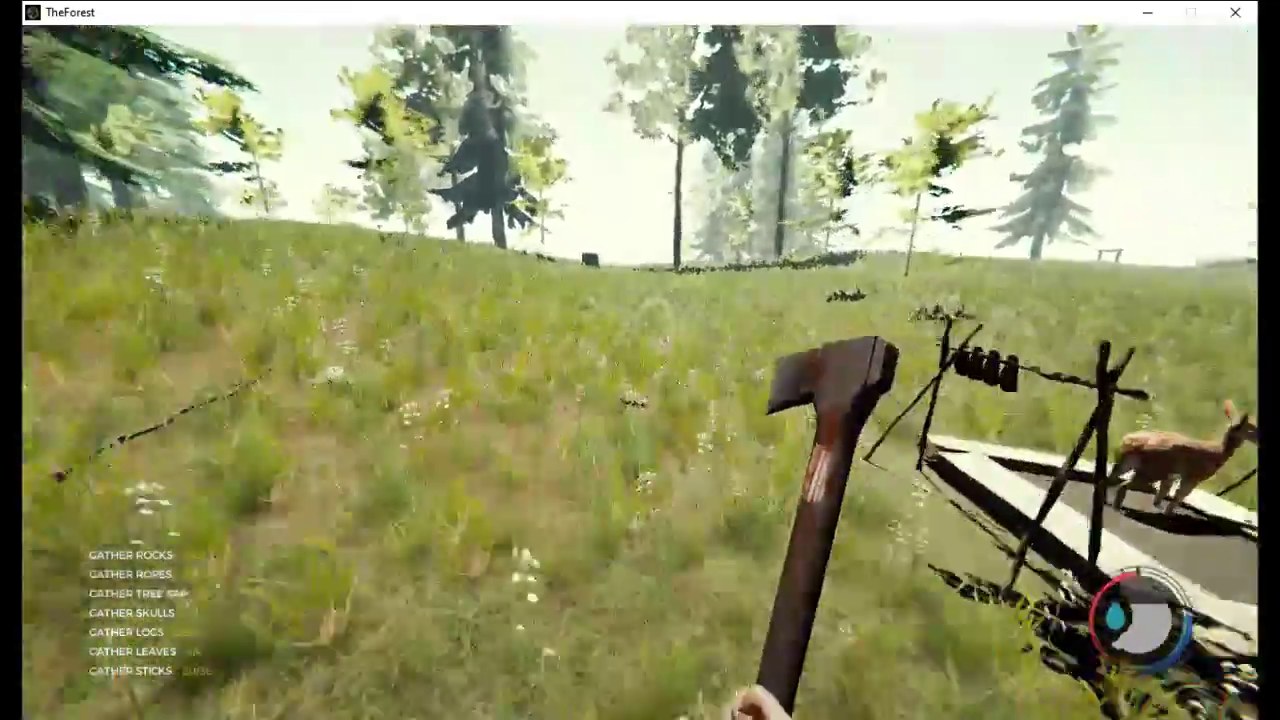
key("w")
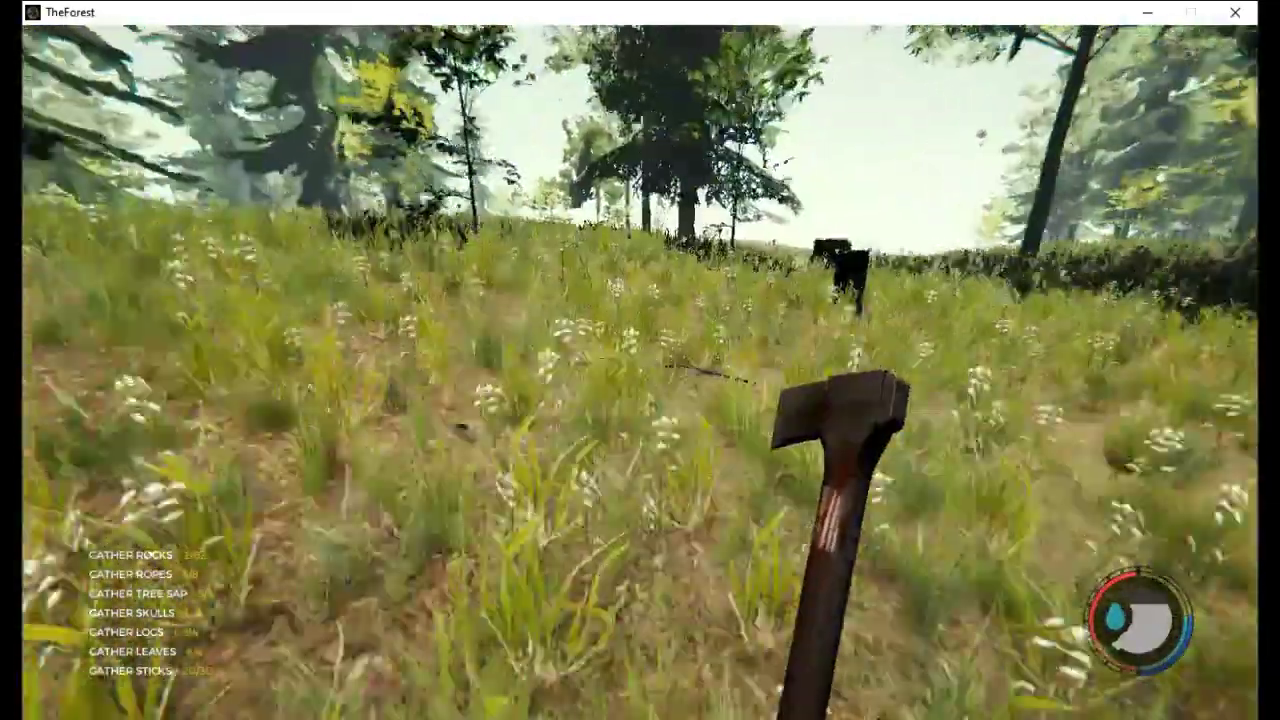
key("w")
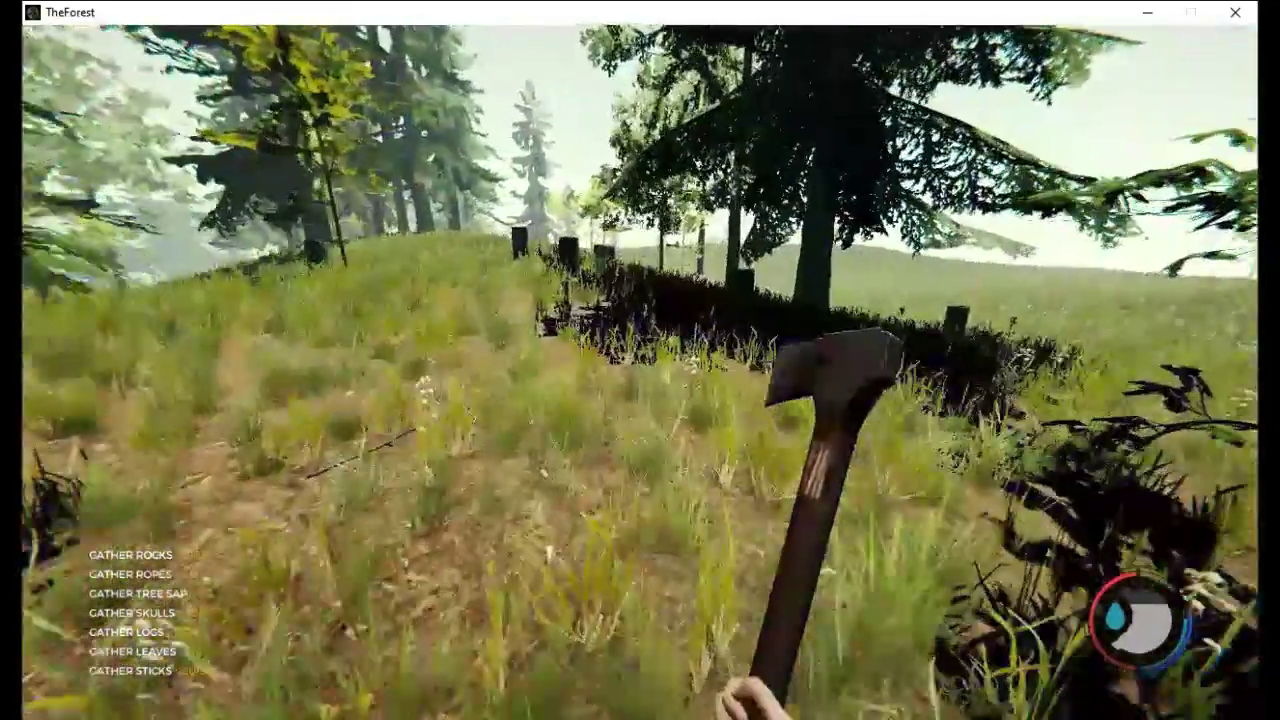
Push through the dark hedge and cross the slope to a large tree trunk
key("w")
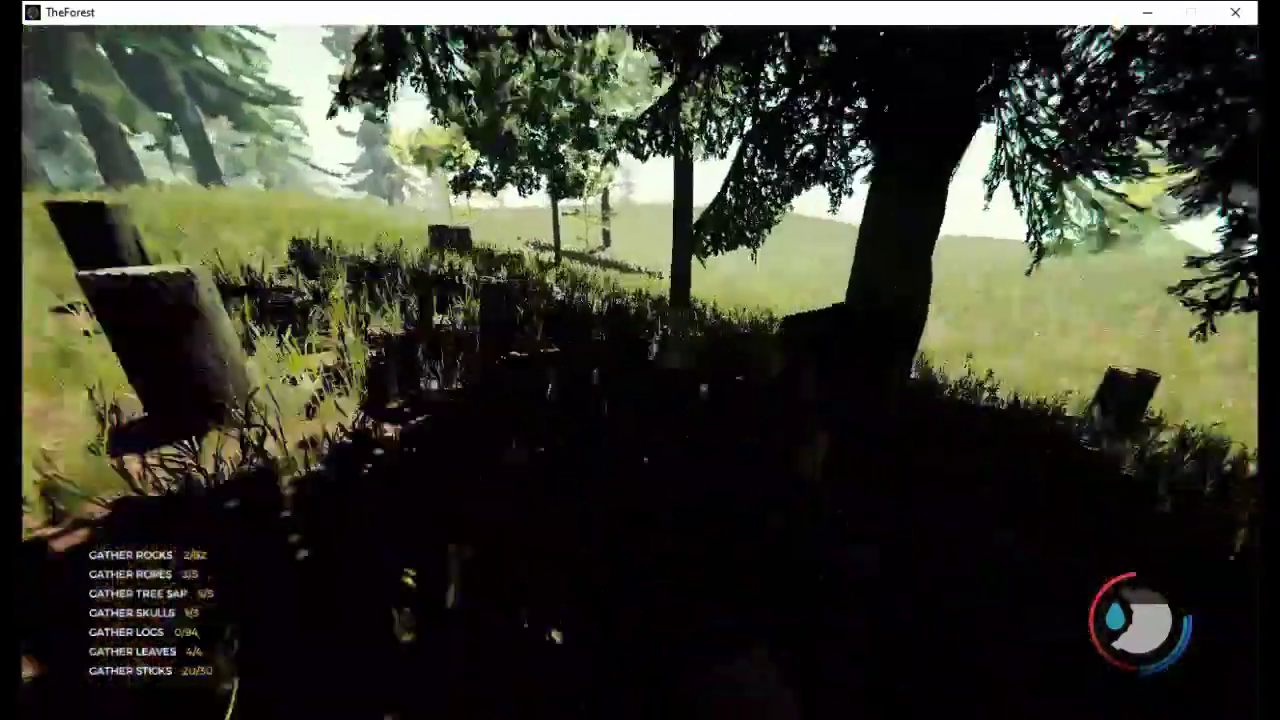
key("w")
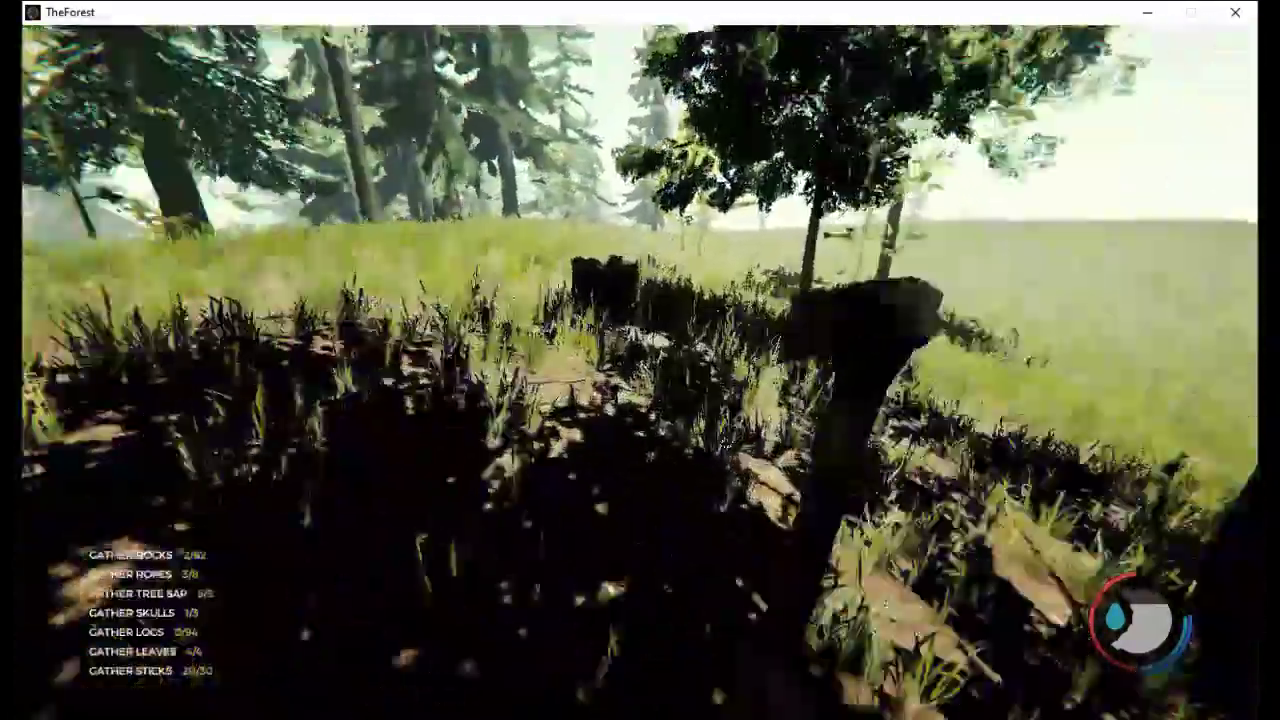
key("w")
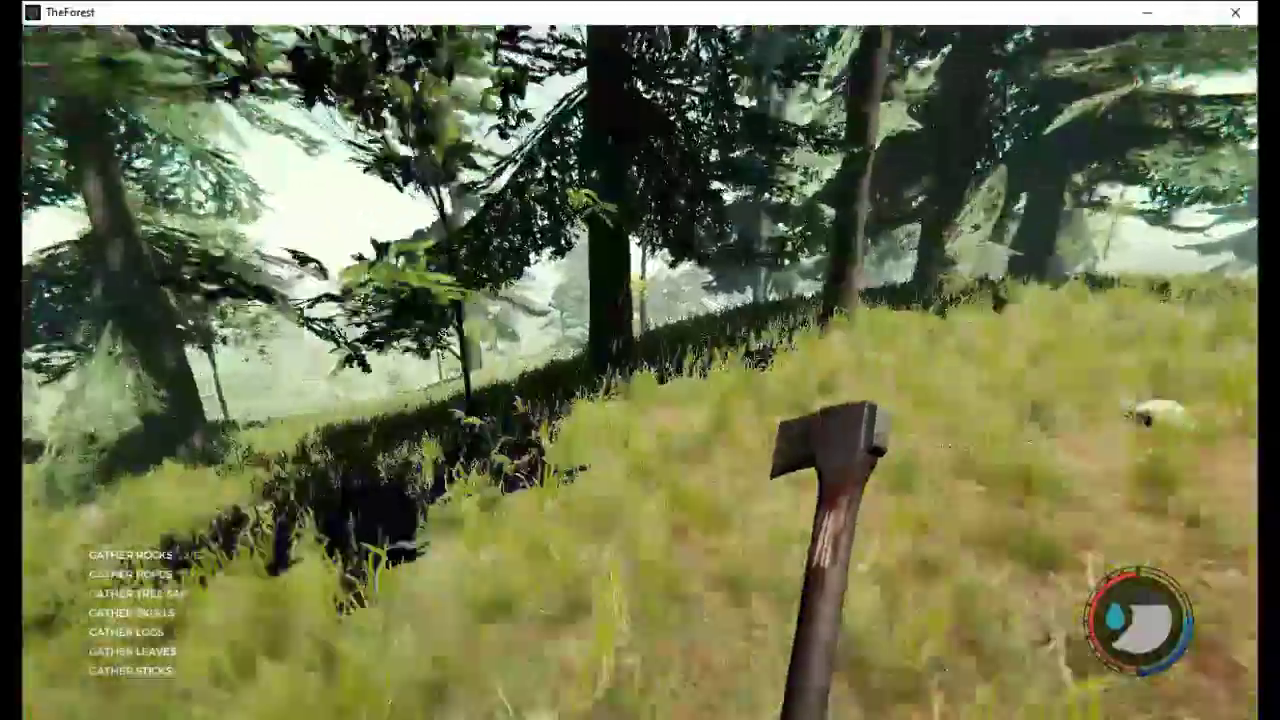
key("w")
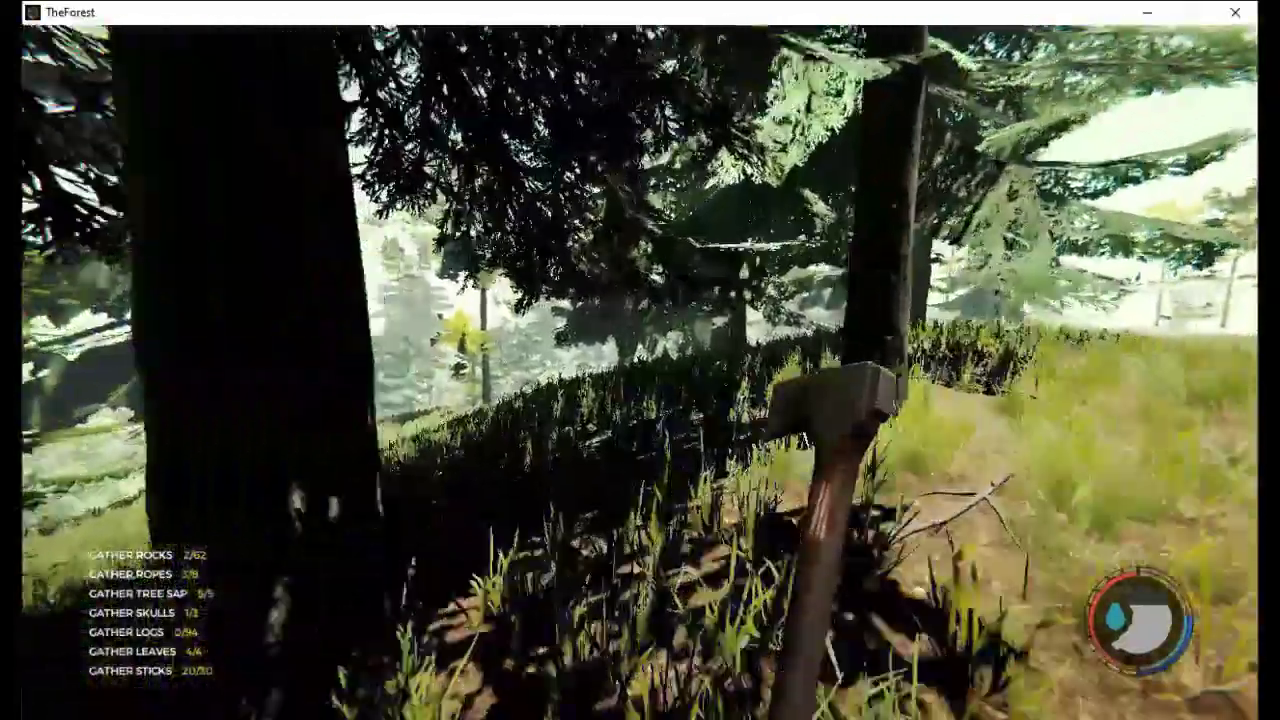
key("w")
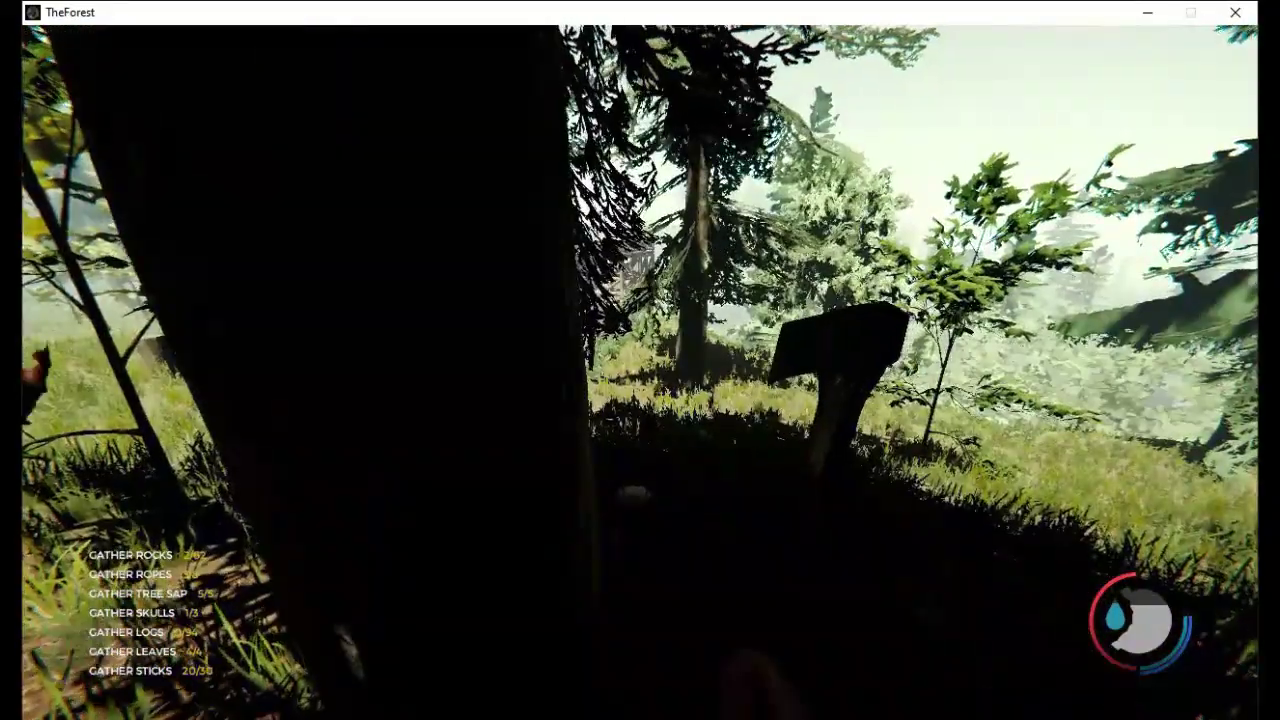
key("w")
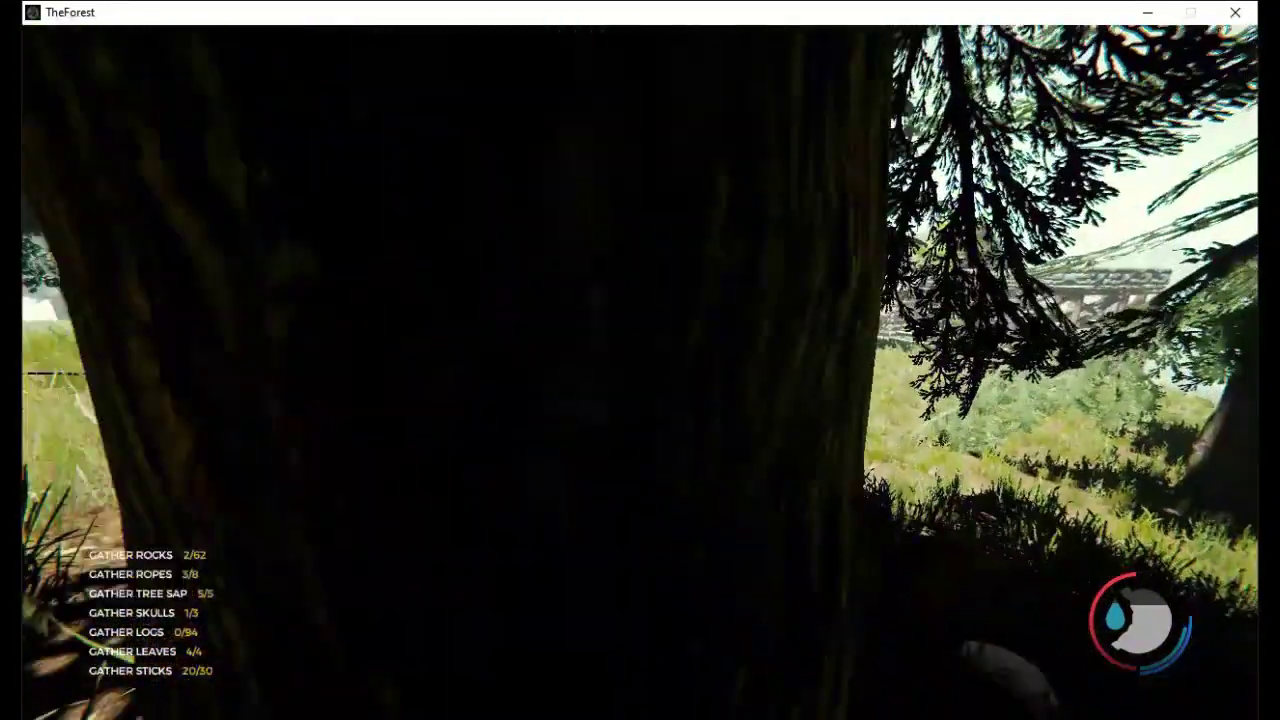
Collect sap and chop the trunk, then walk into the open field toward the log
key("a")
key("s")
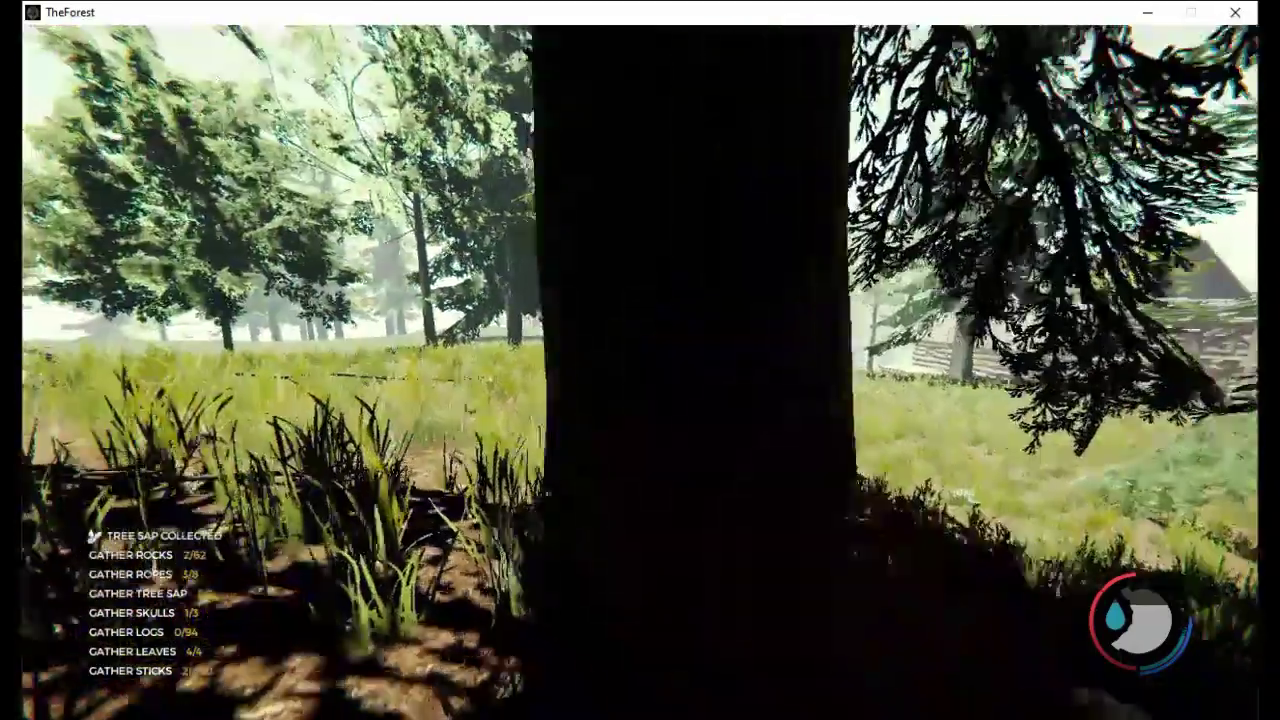
left_click(640, 360)
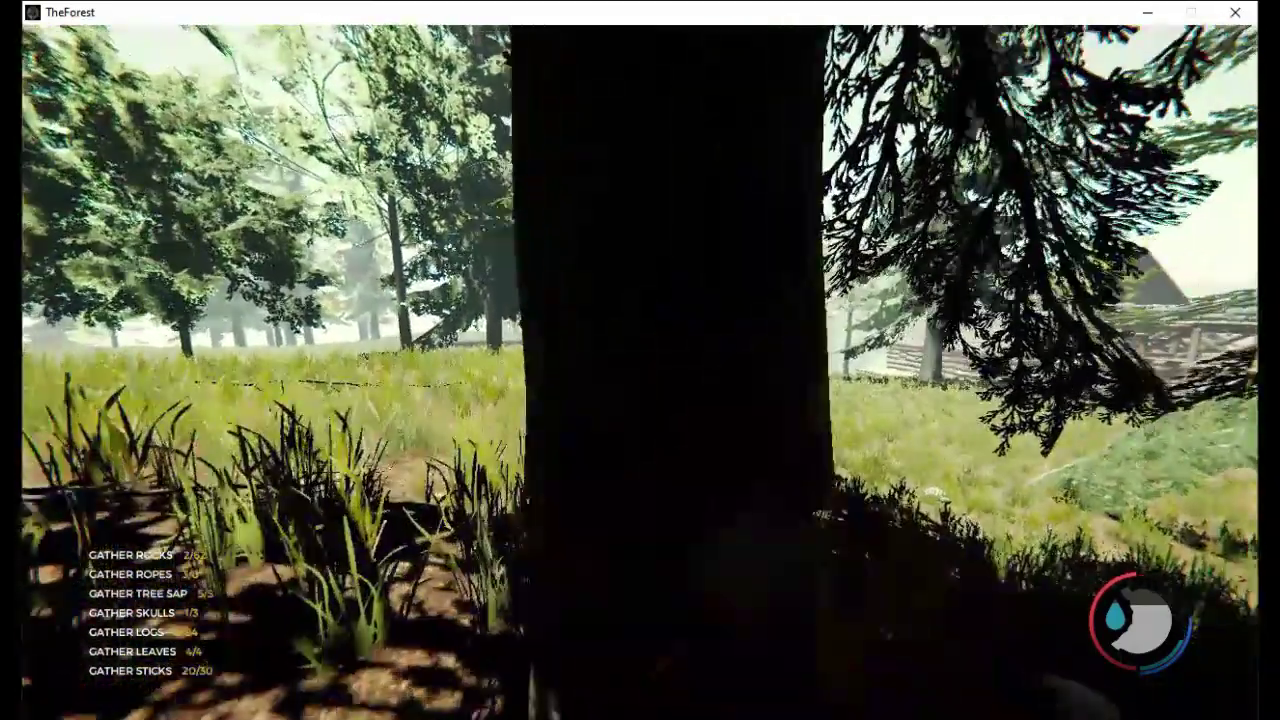
left_click(640, 360)
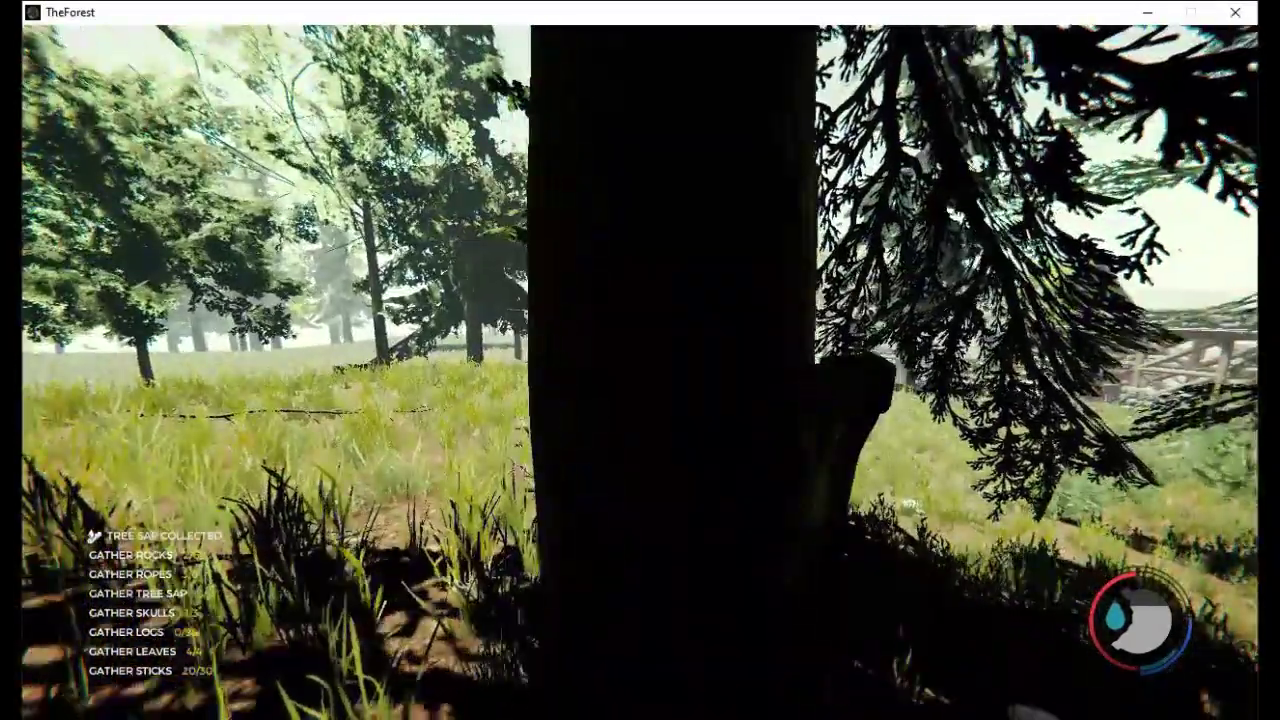
key("a")
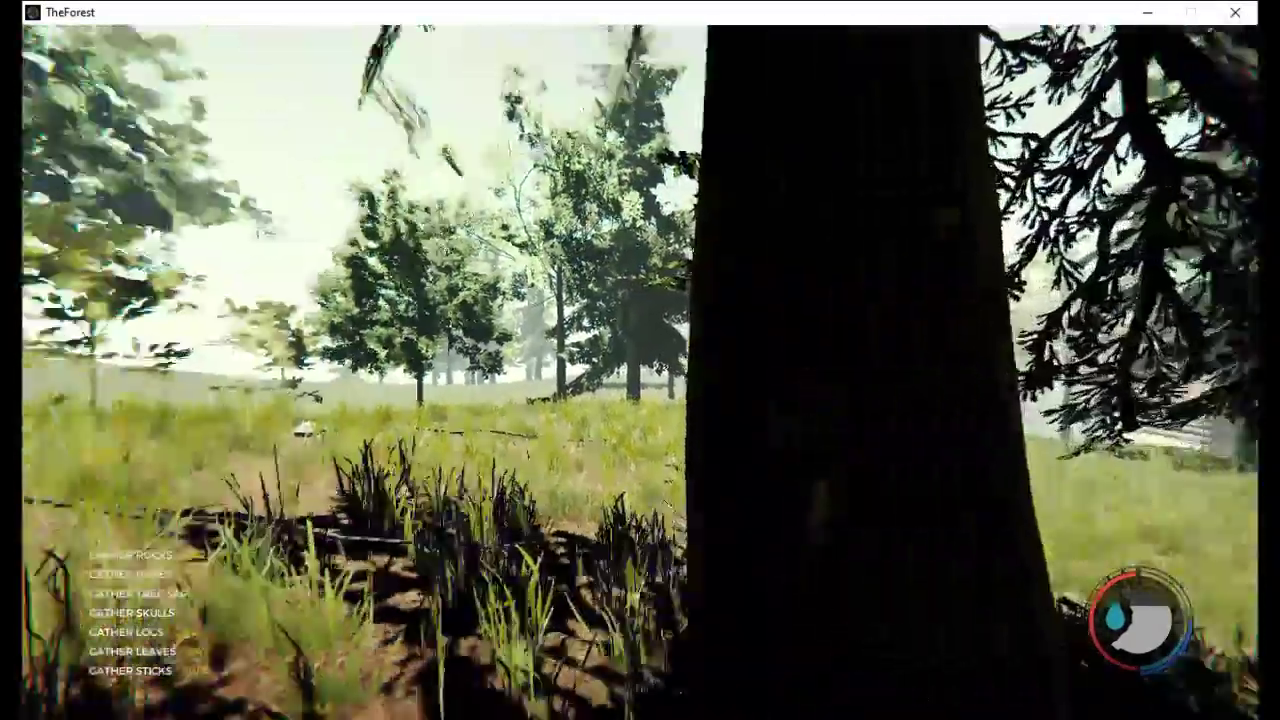
key("a")
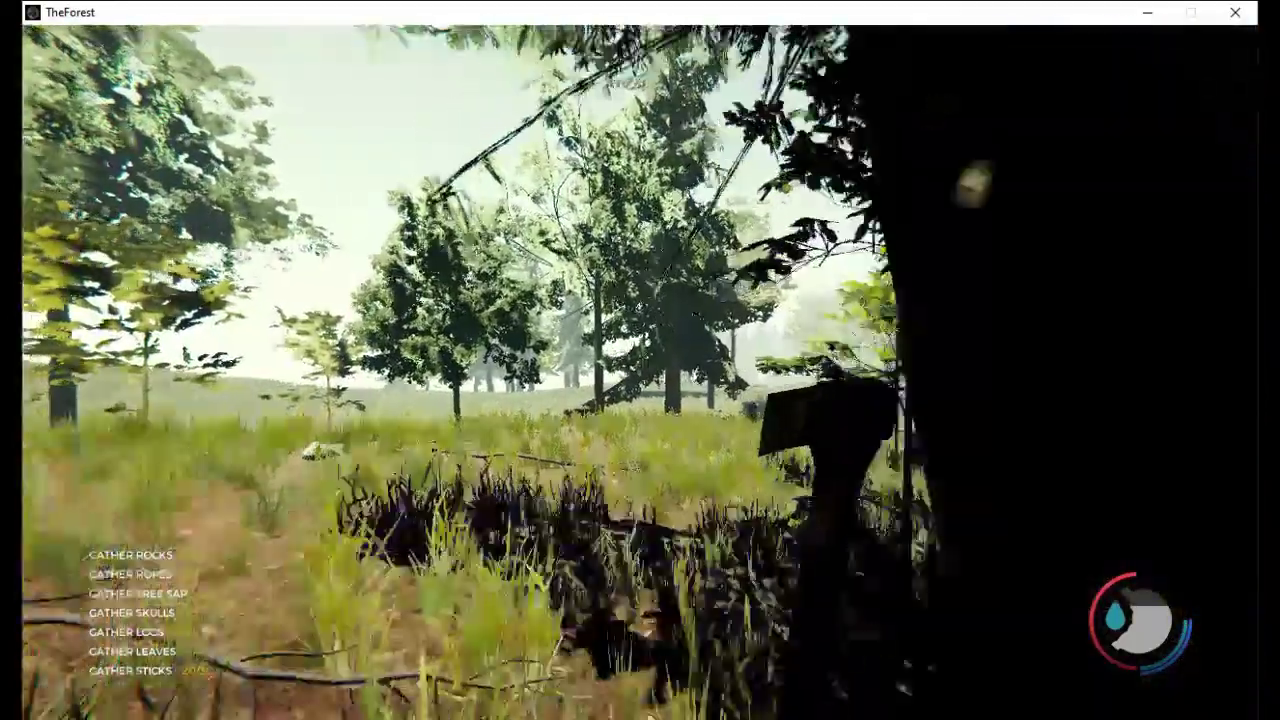
key("w")
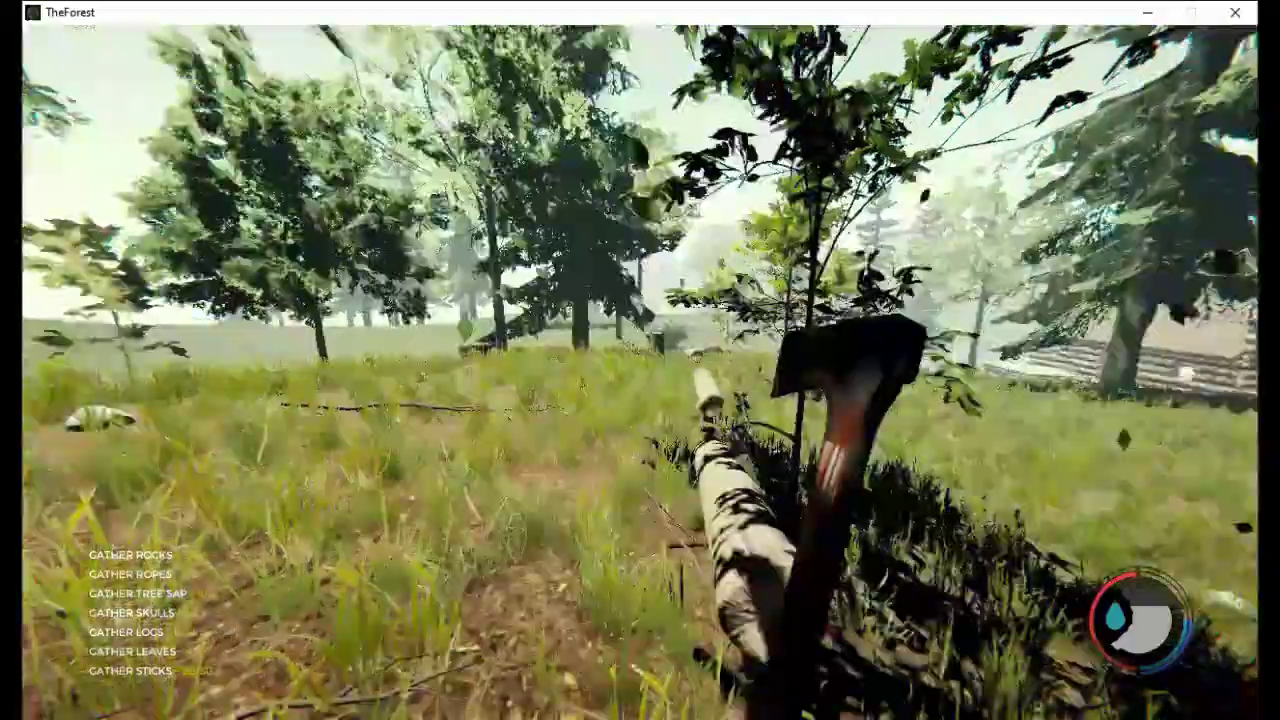
Shoulder the log and carry it up the cabin steps onto the deck
key("e")
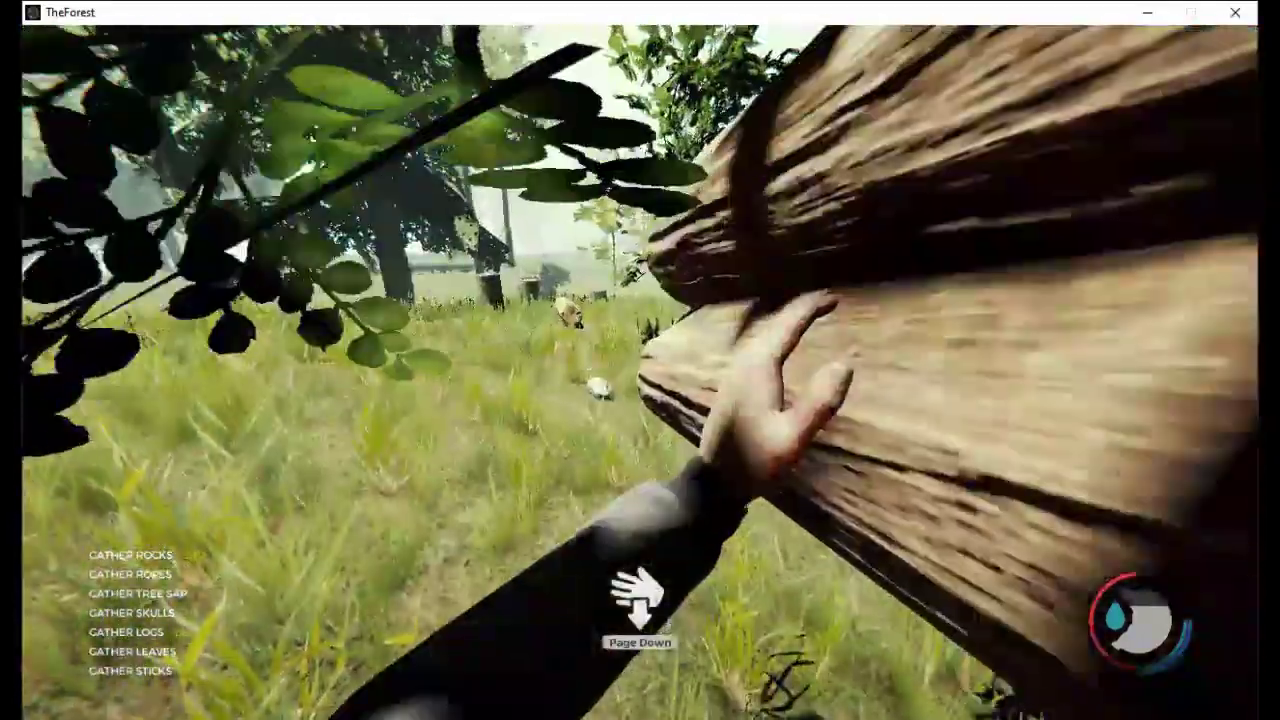
key("w")
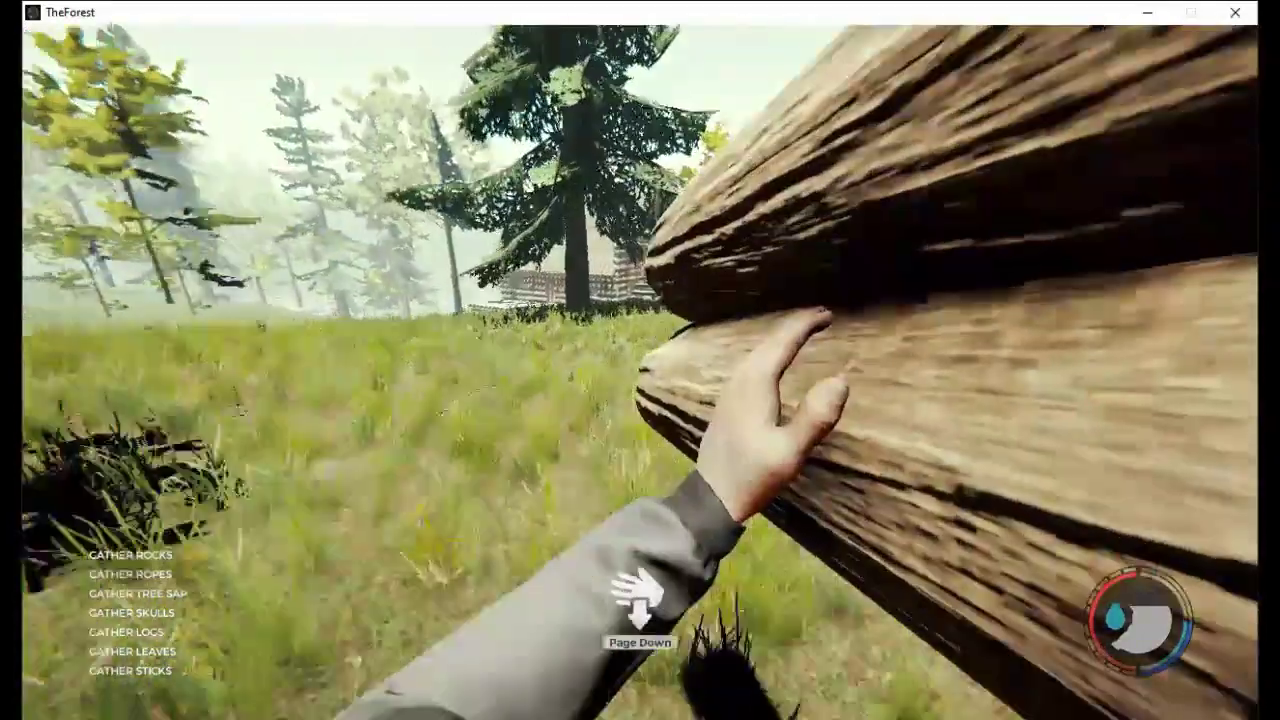
key("w")
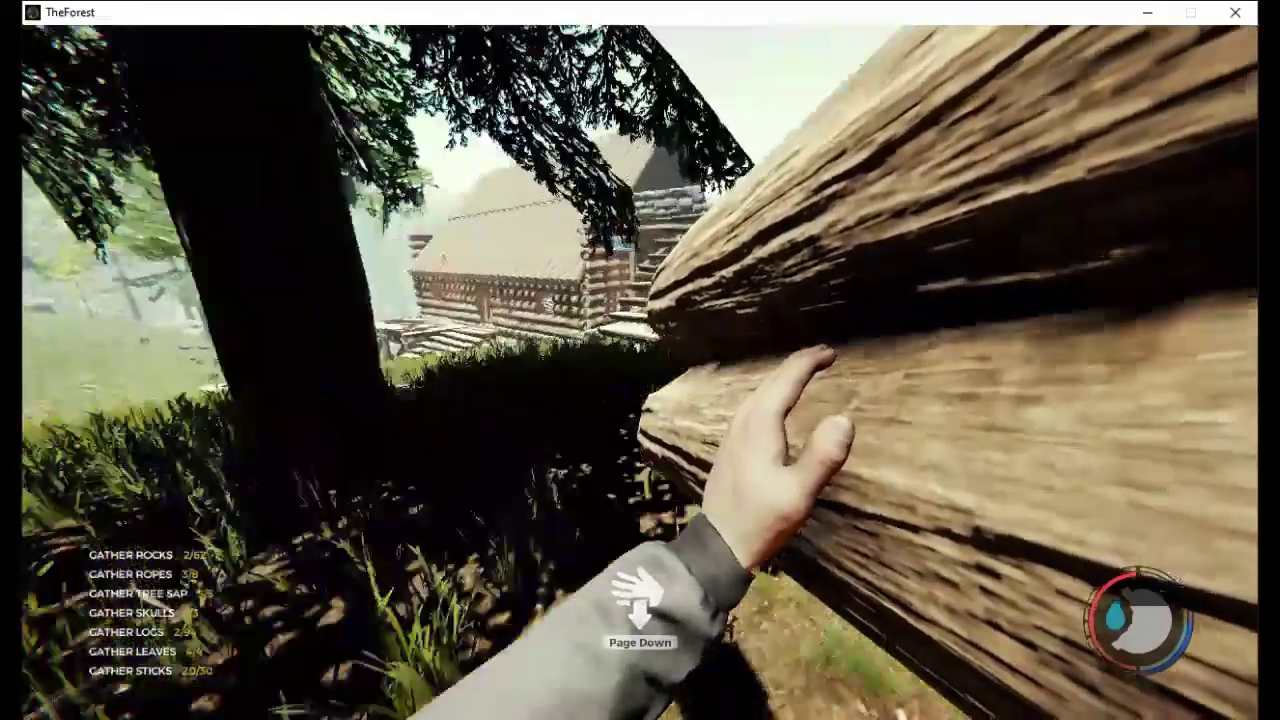
key("w")
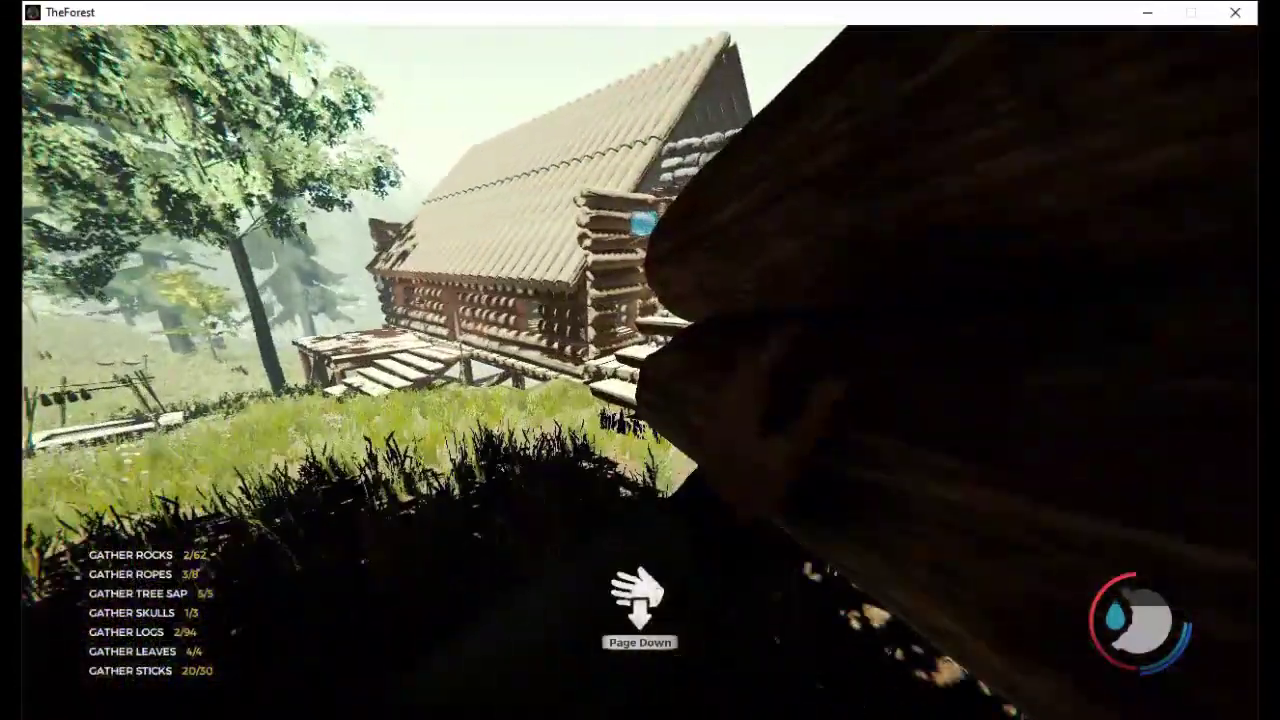
key("w")
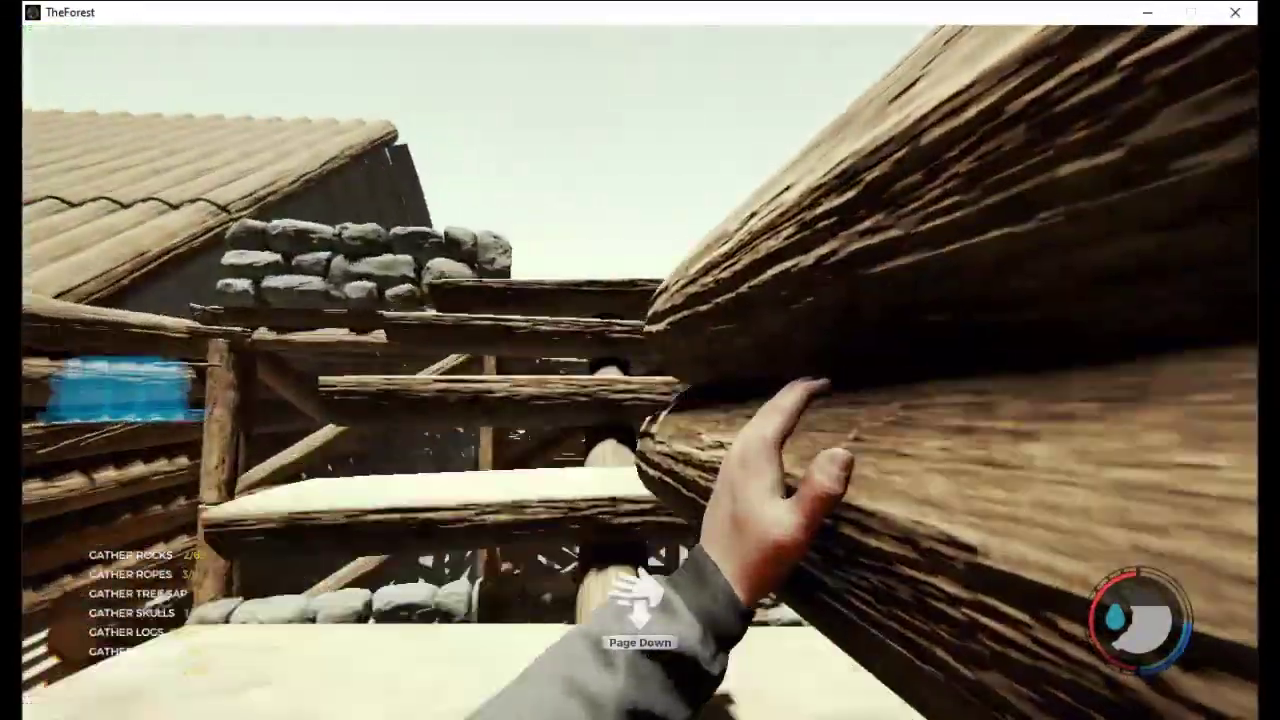
key("w")
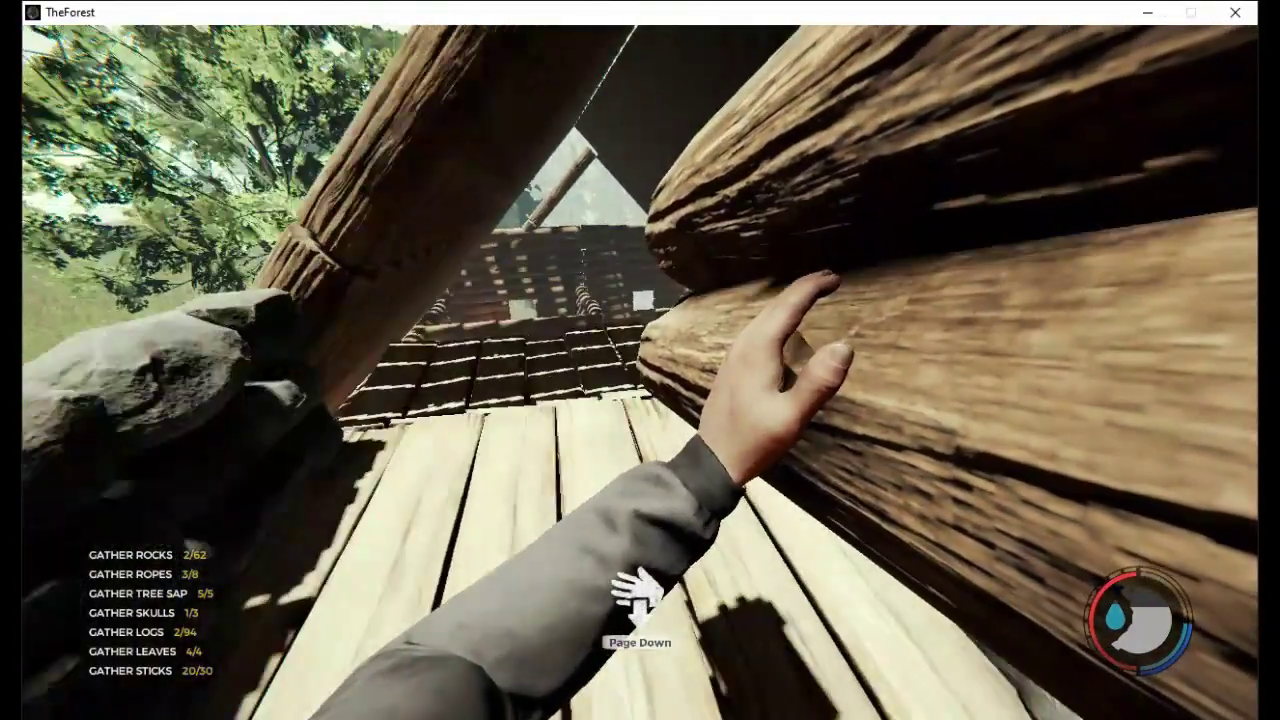
Carry the log through the cabin interior, up to the upper floor and past the log pile
key("w")
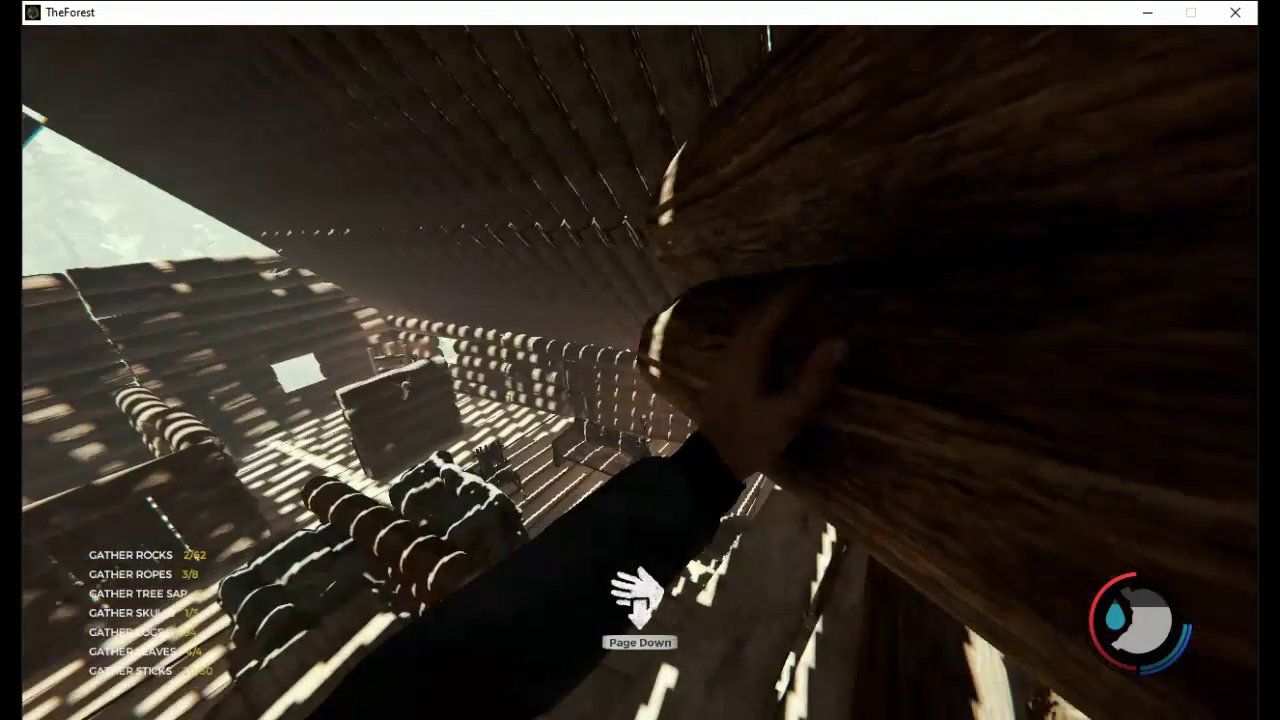
key("w")
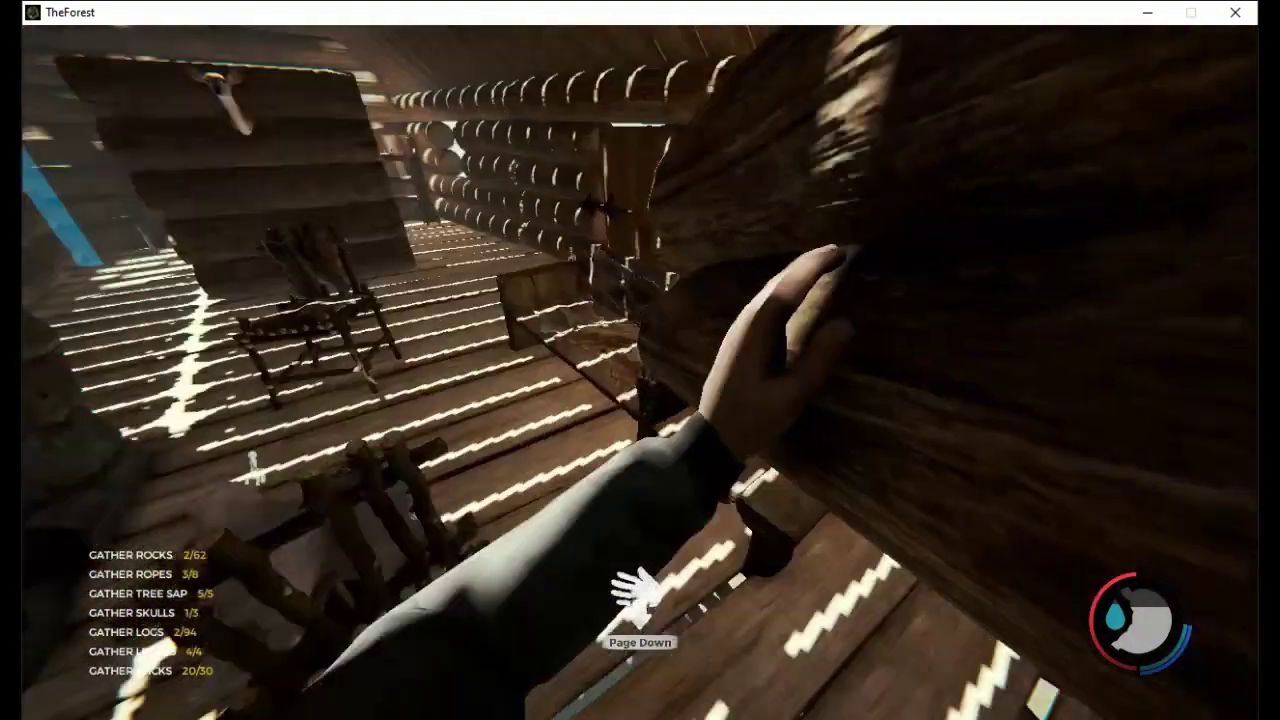
key("w")
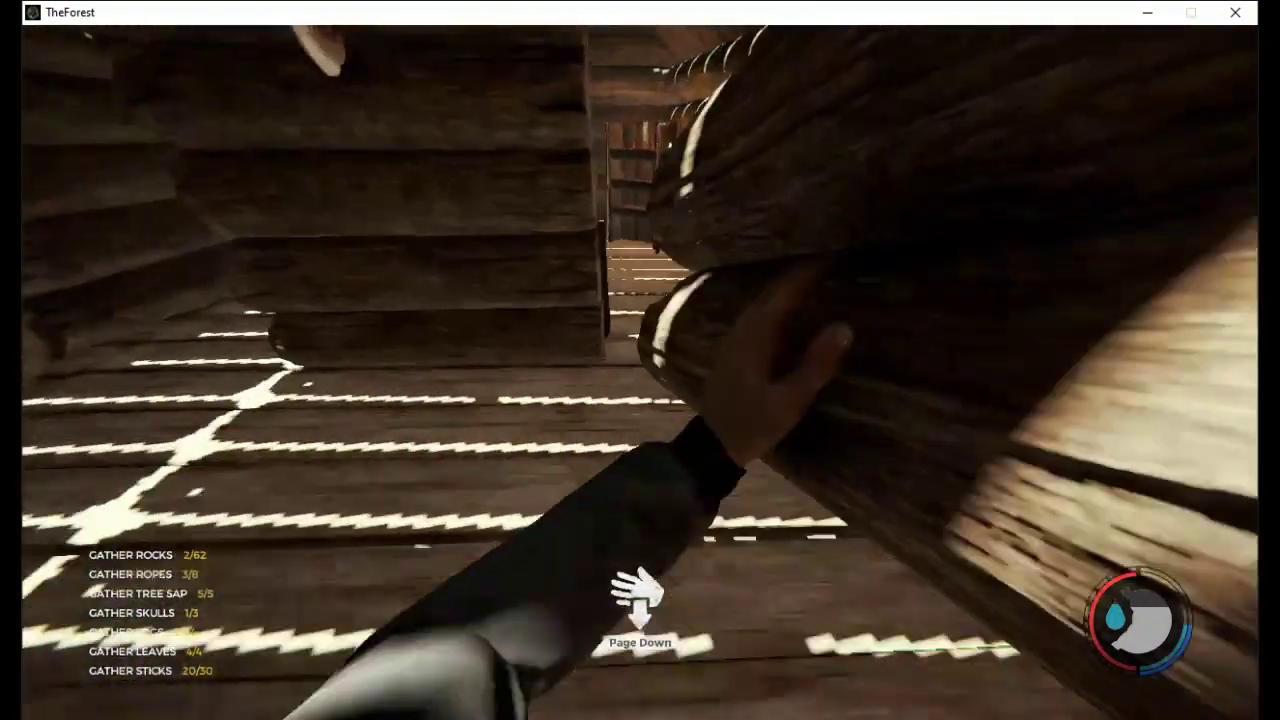
key("w")
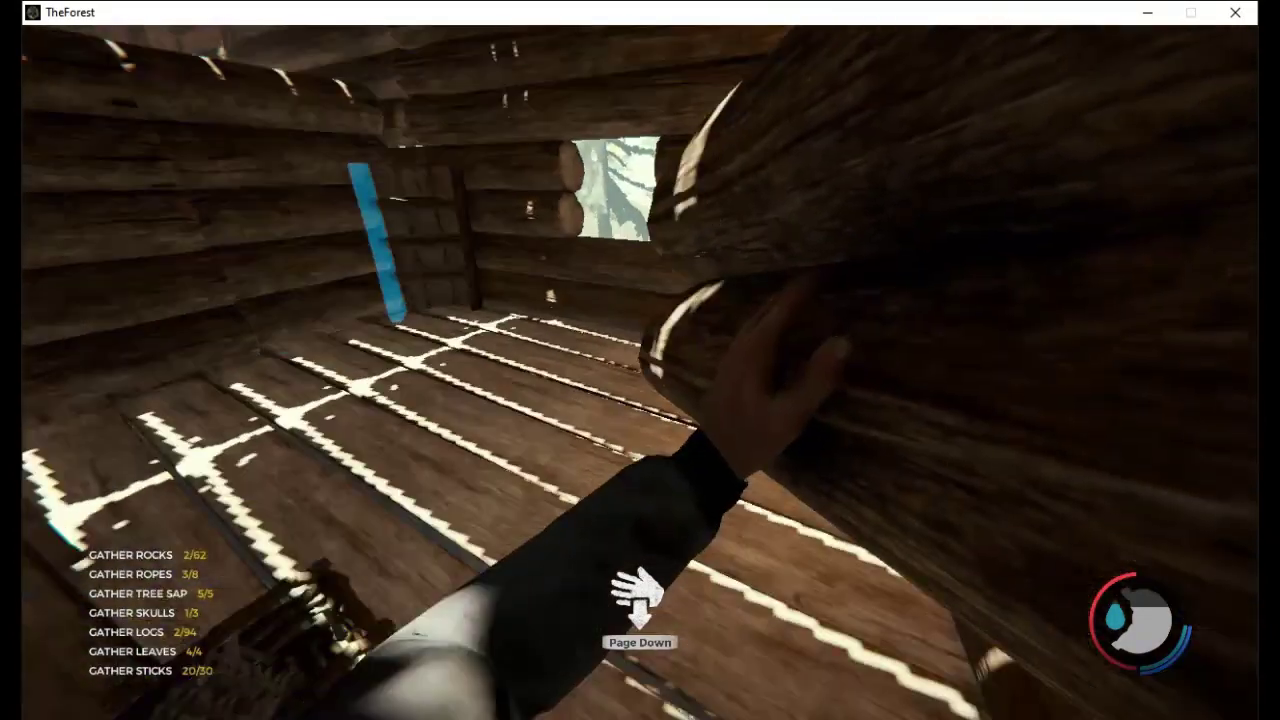
key("w")
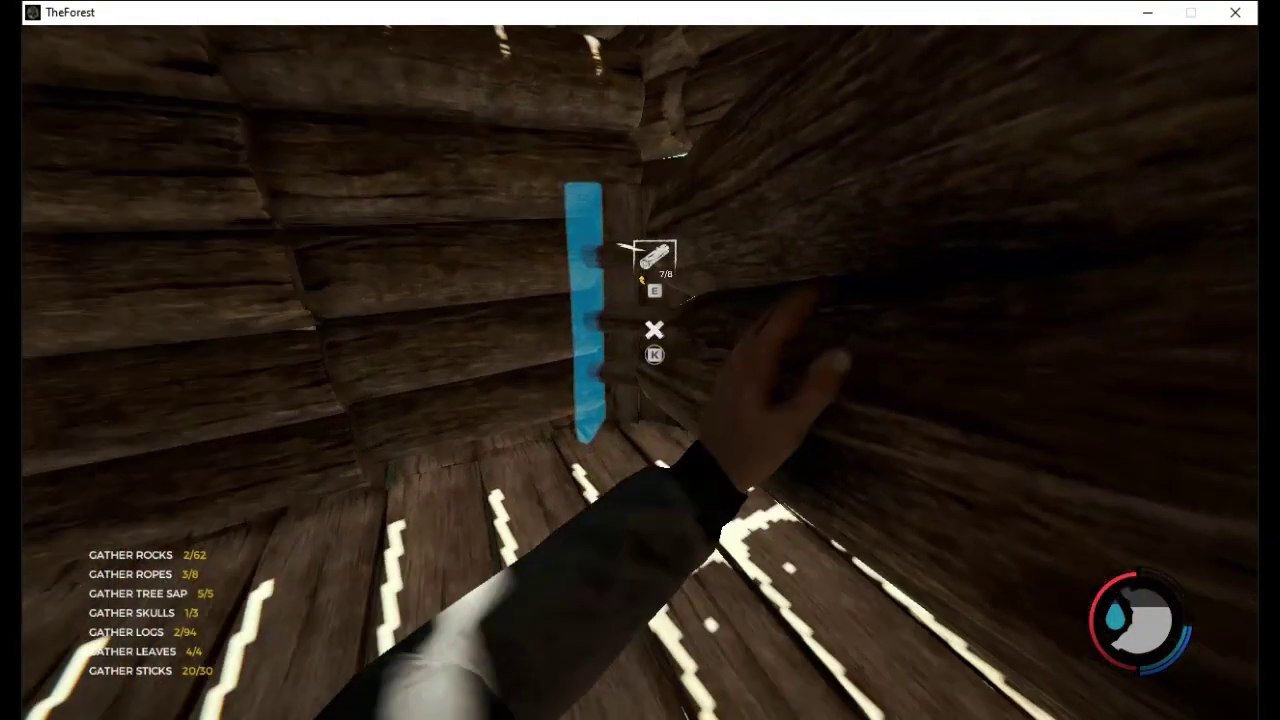
key("w")
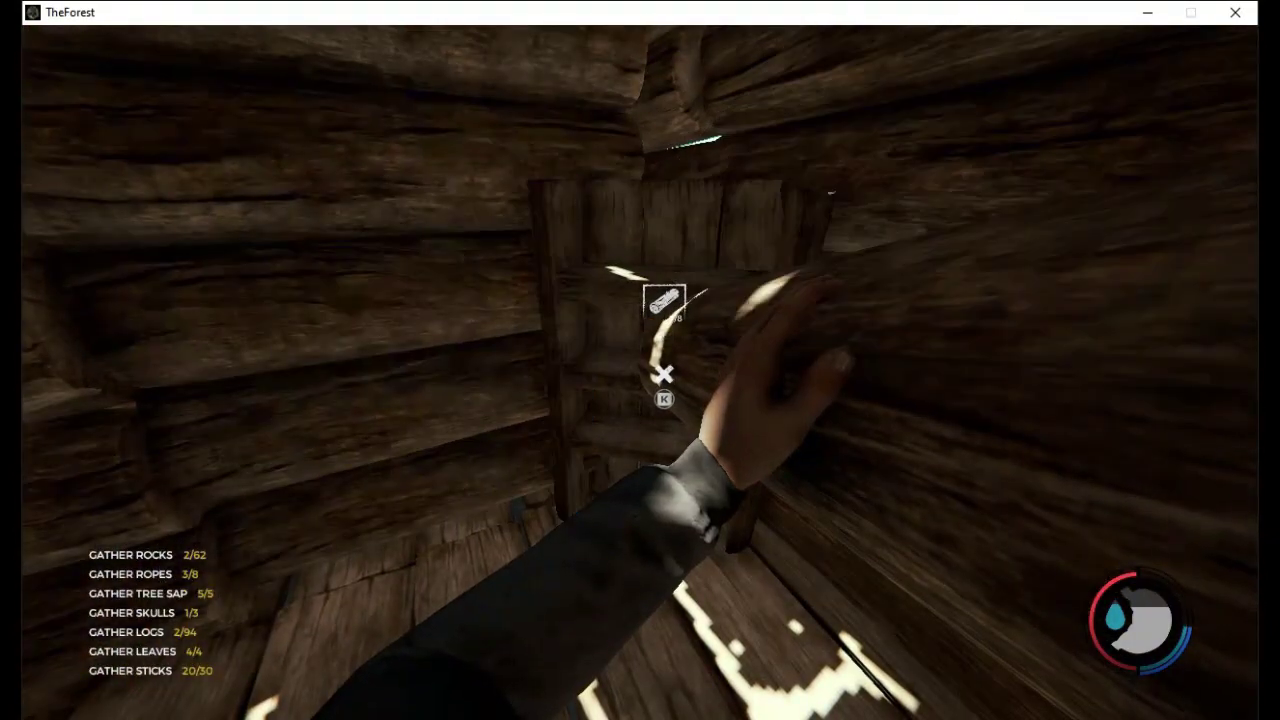
key("a")
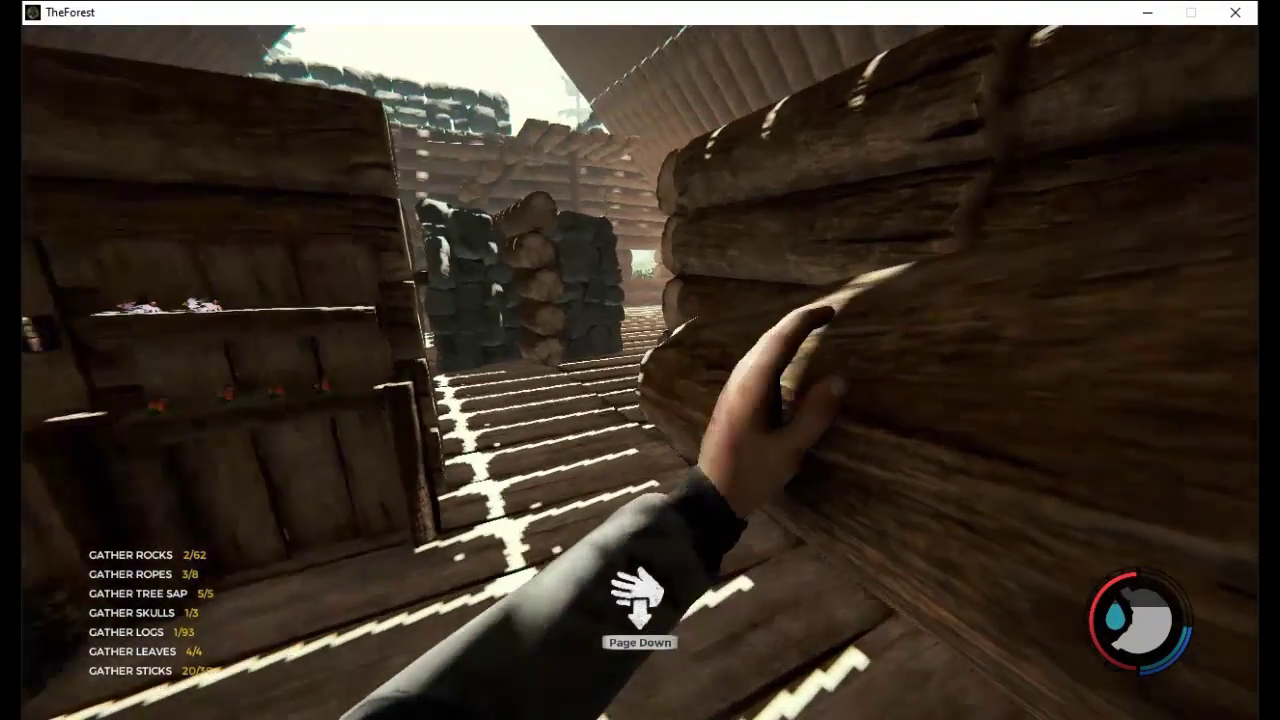
key("w")
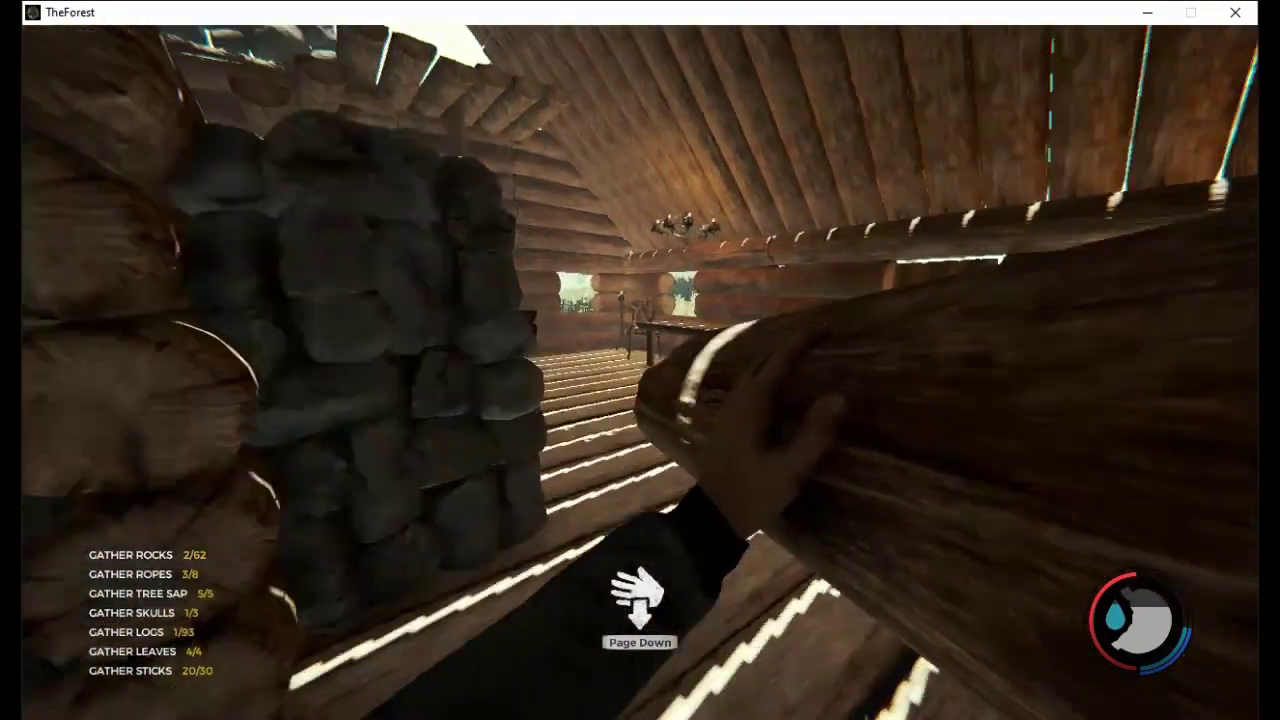
Carry the log out of the cabin and up the grassy hill with stumps
key("w")
key("w")
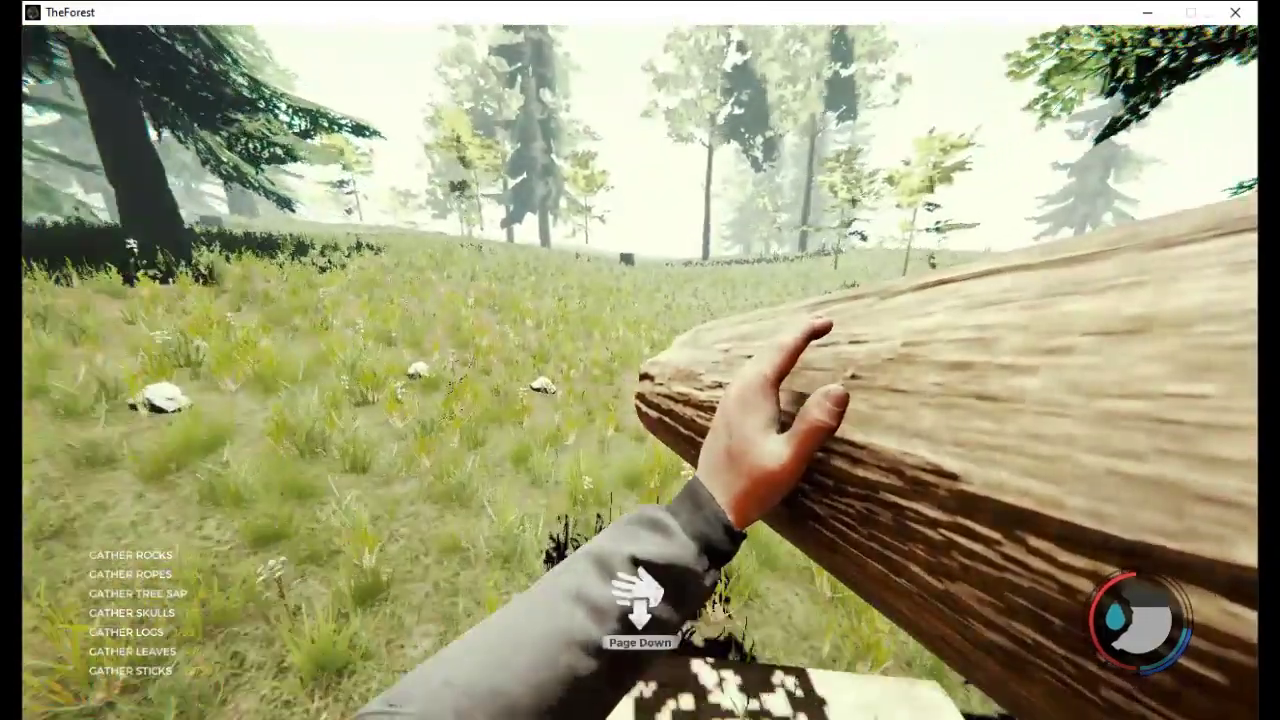
key("w")
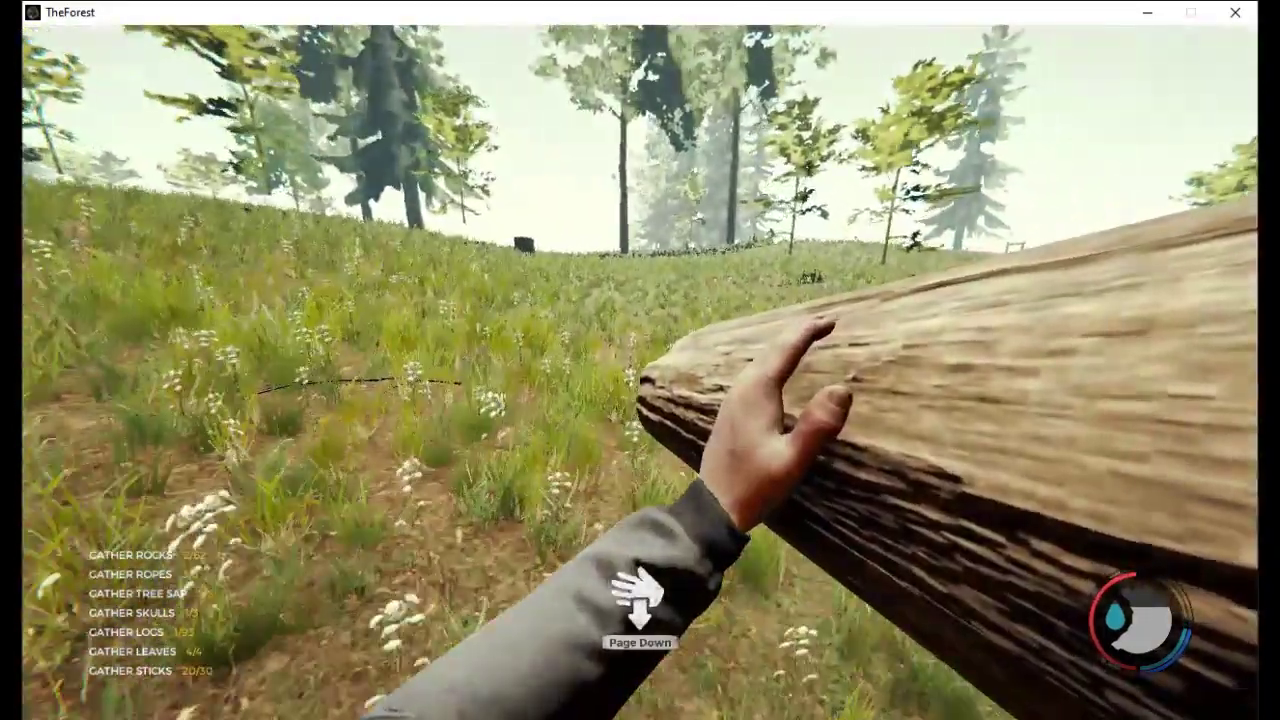
key("w")
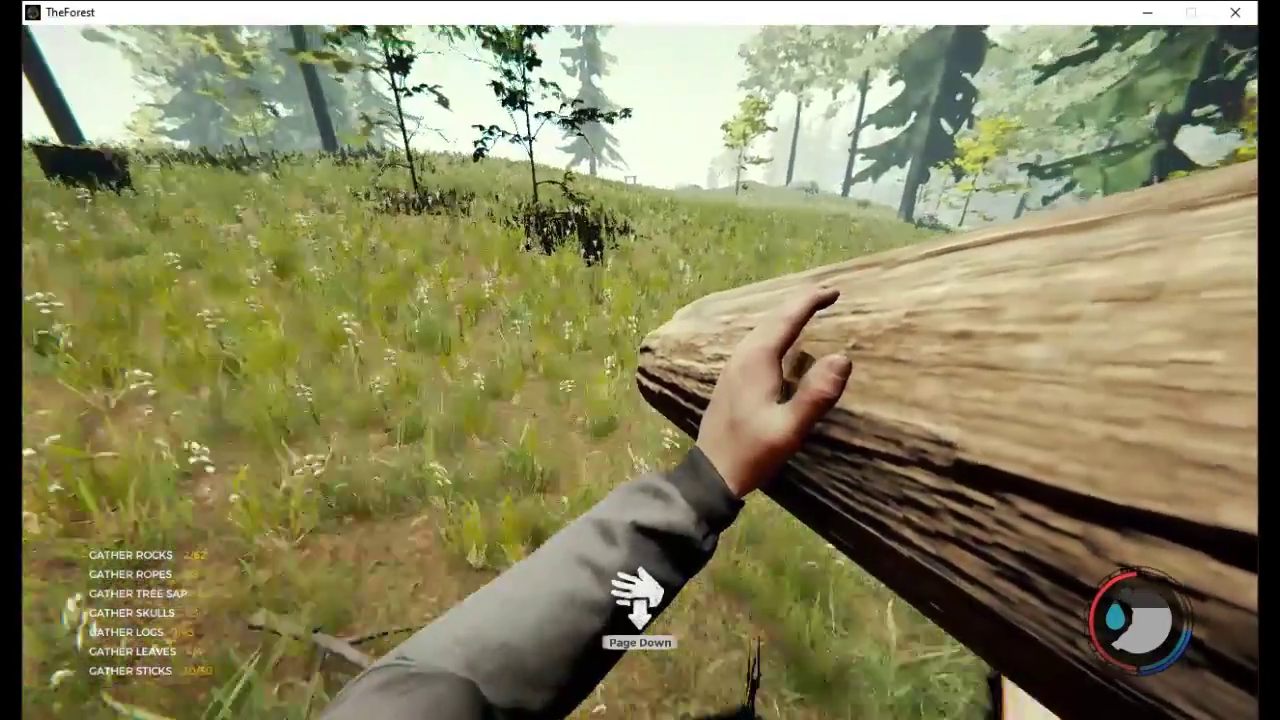
key("w")
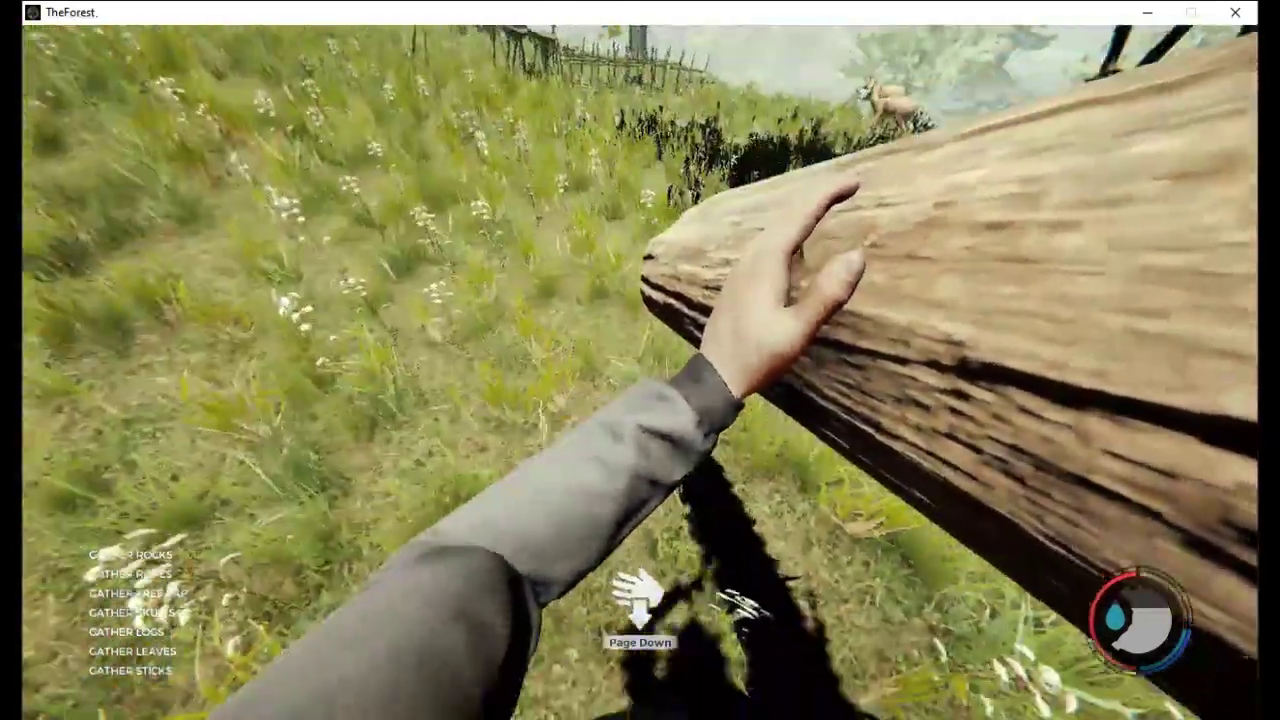
key("w")
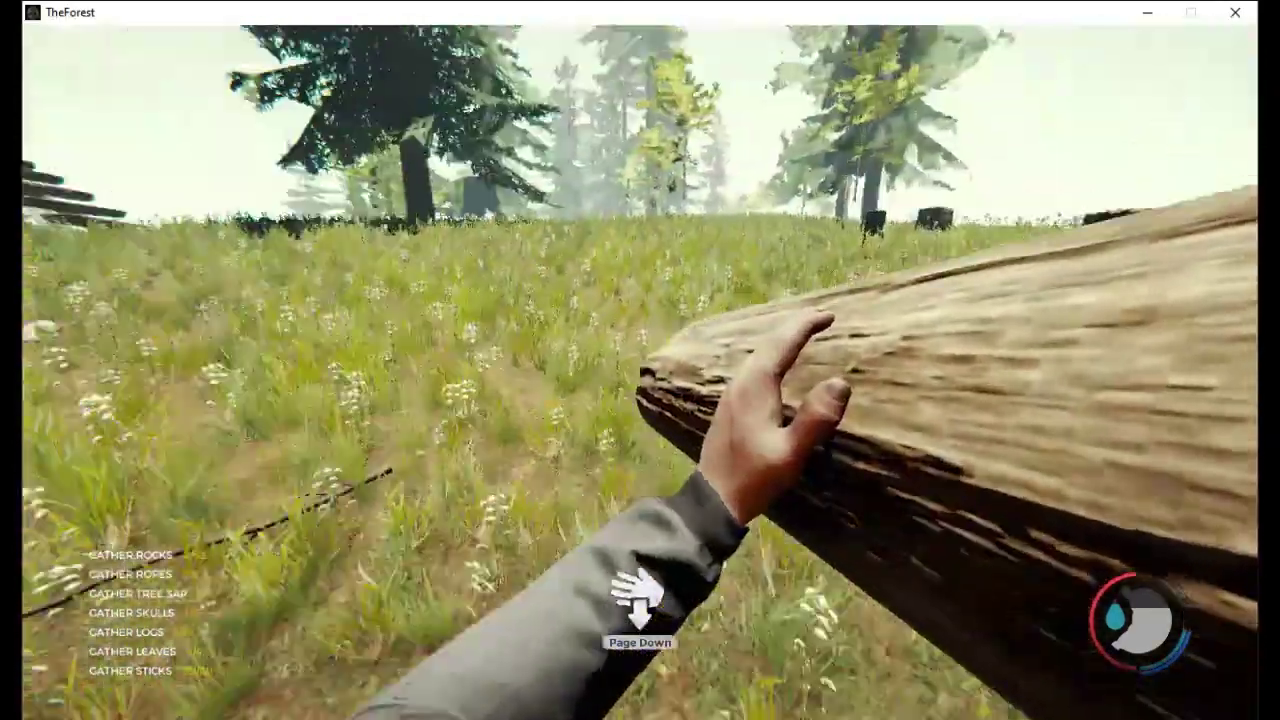
key("w")
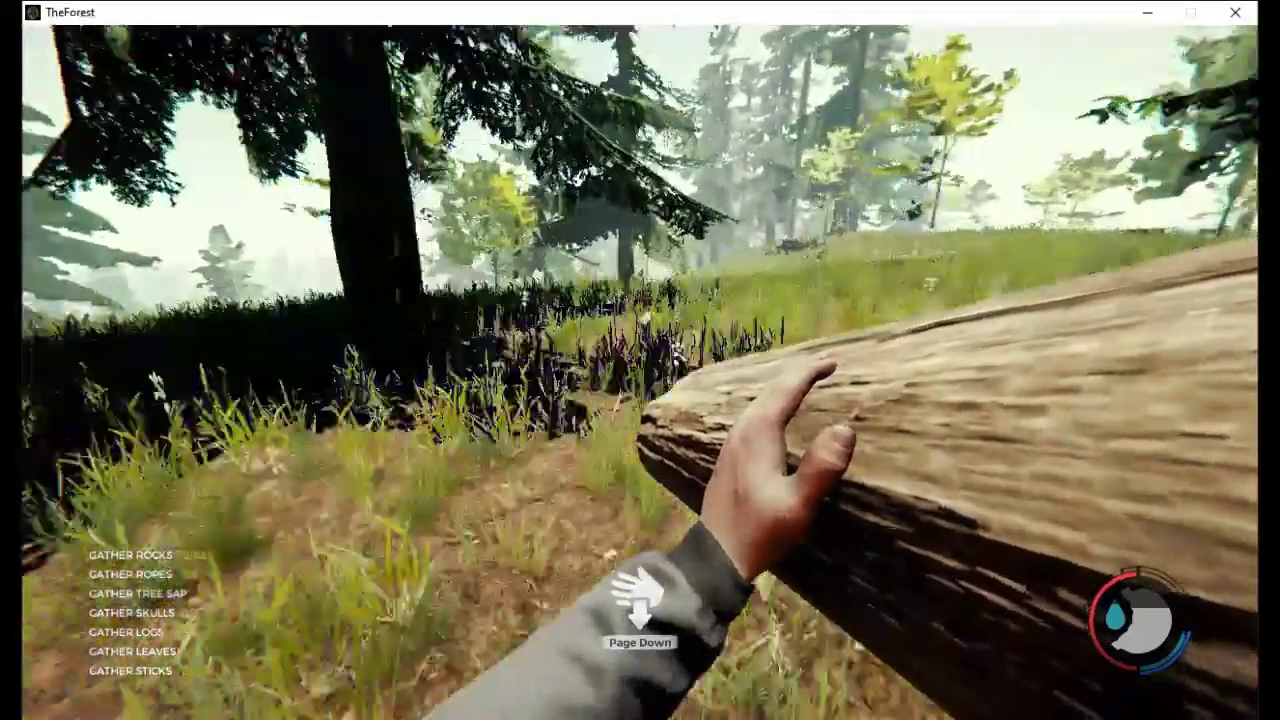
key("w")
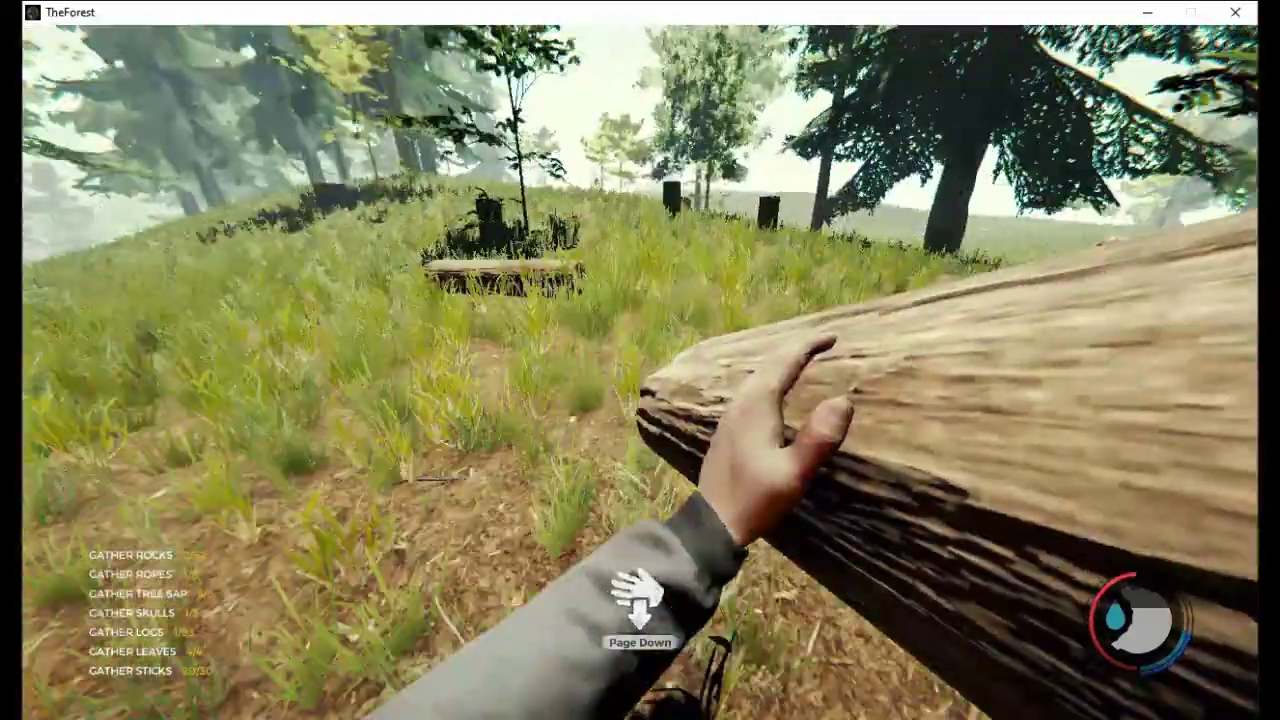
Bring the log back to the scaffold and drop it onto the log platform
key("w")
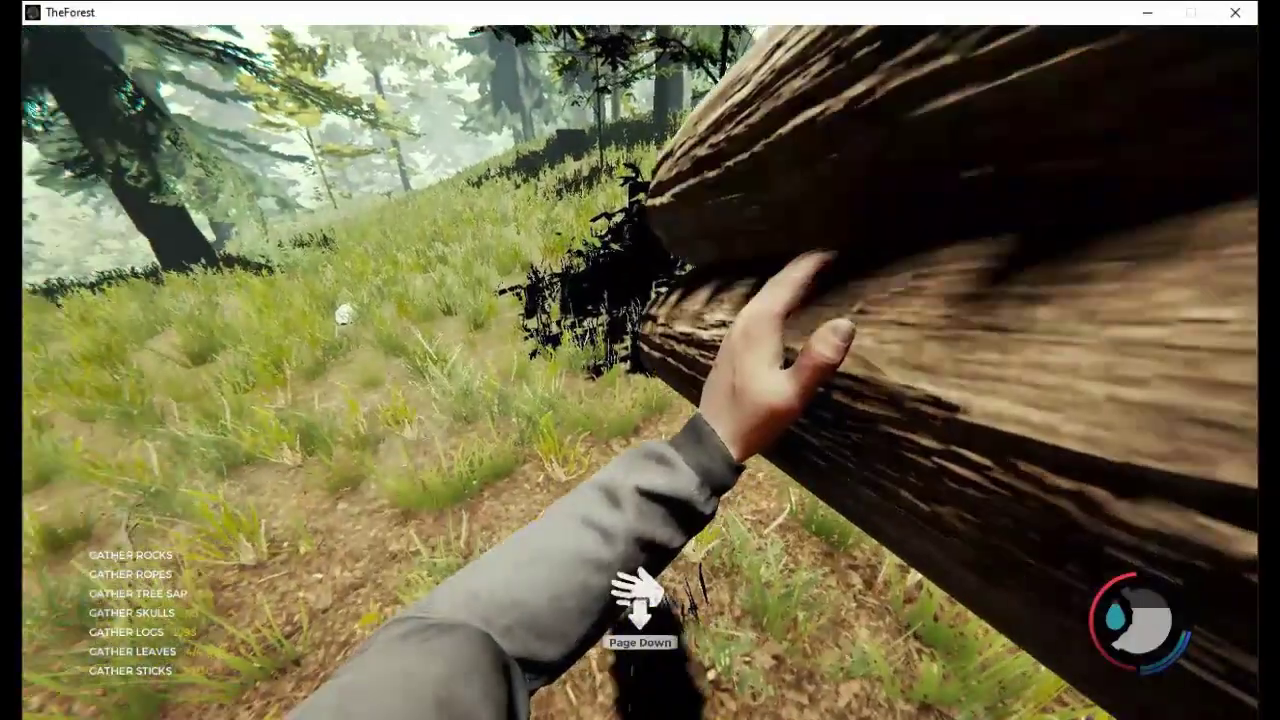
key("w")
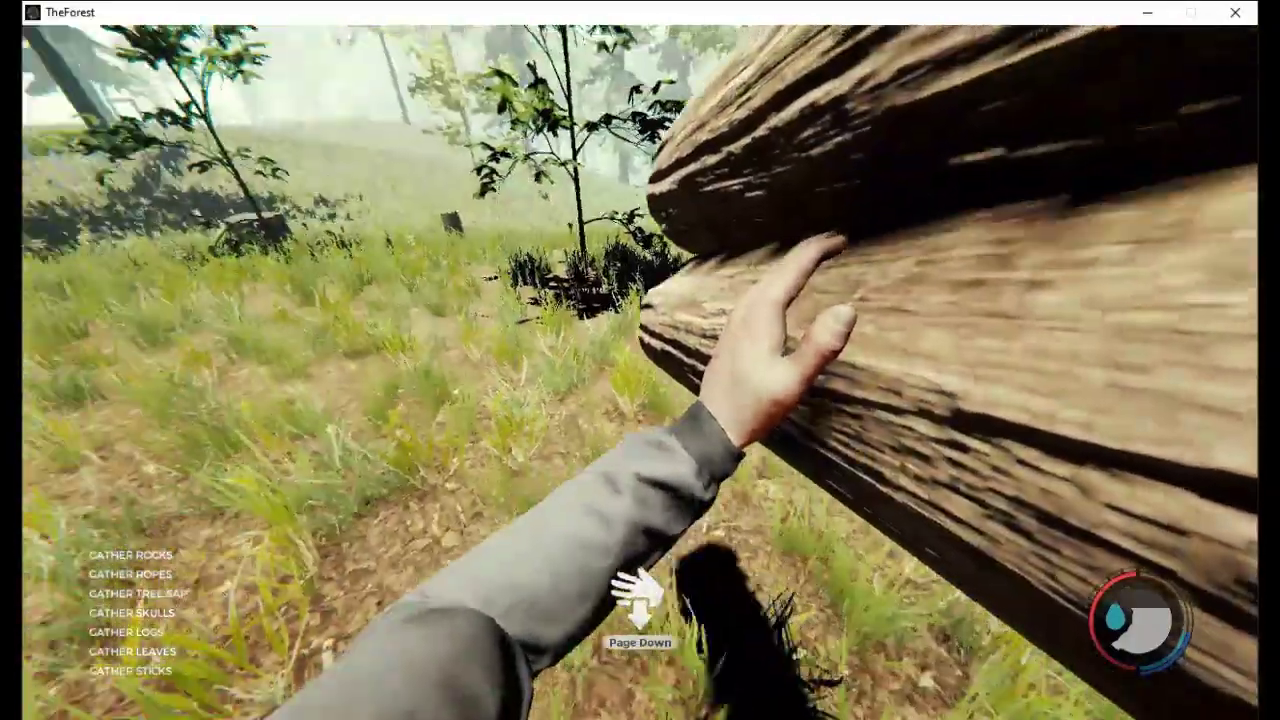
key("w")
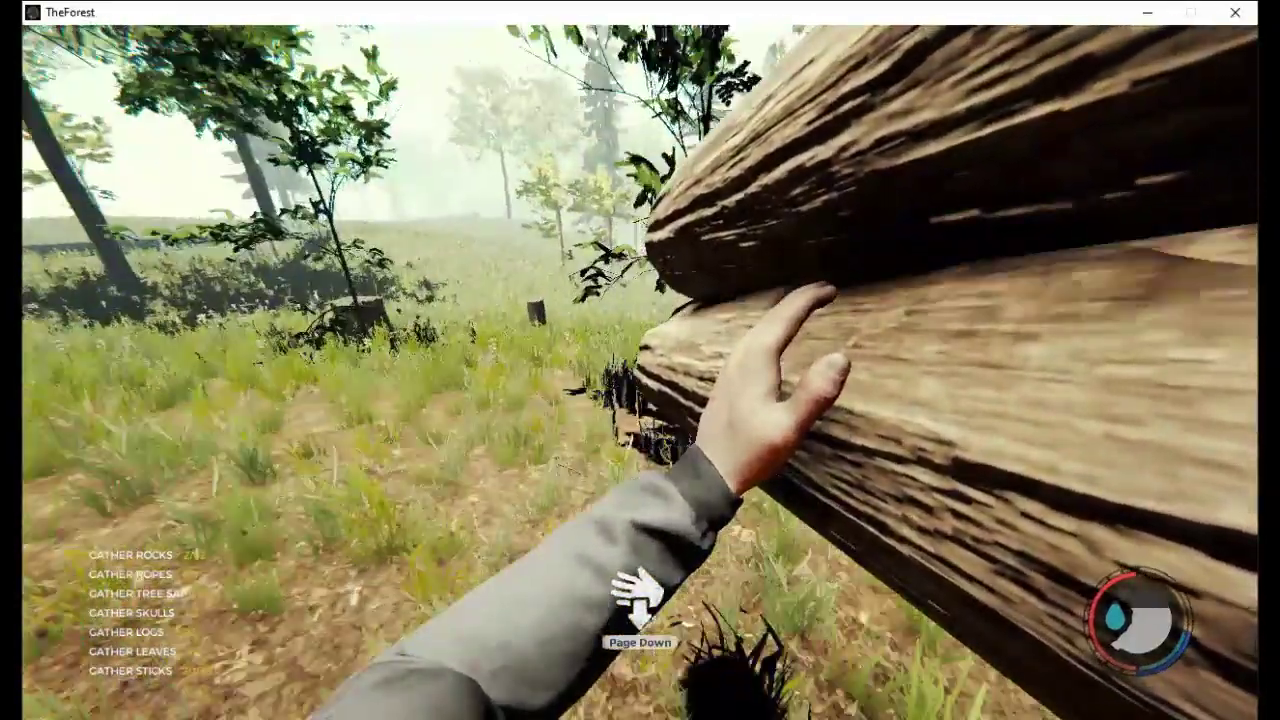
key("w")
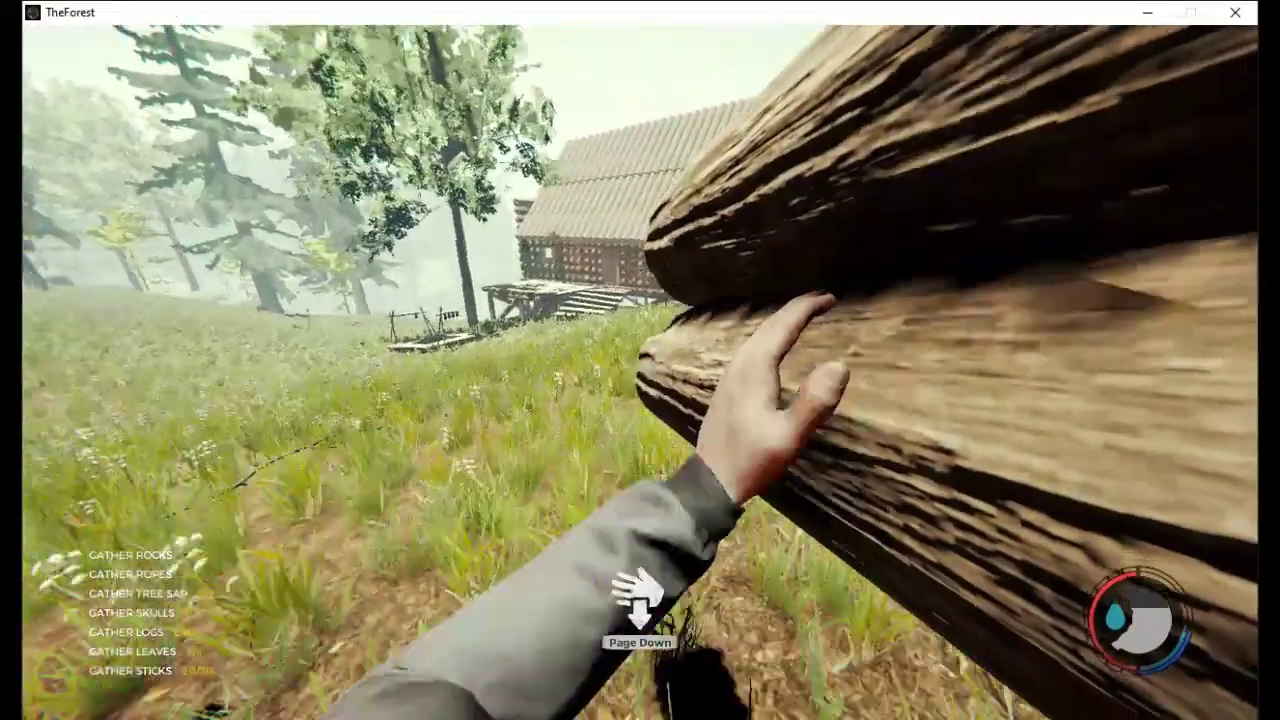
key("w")
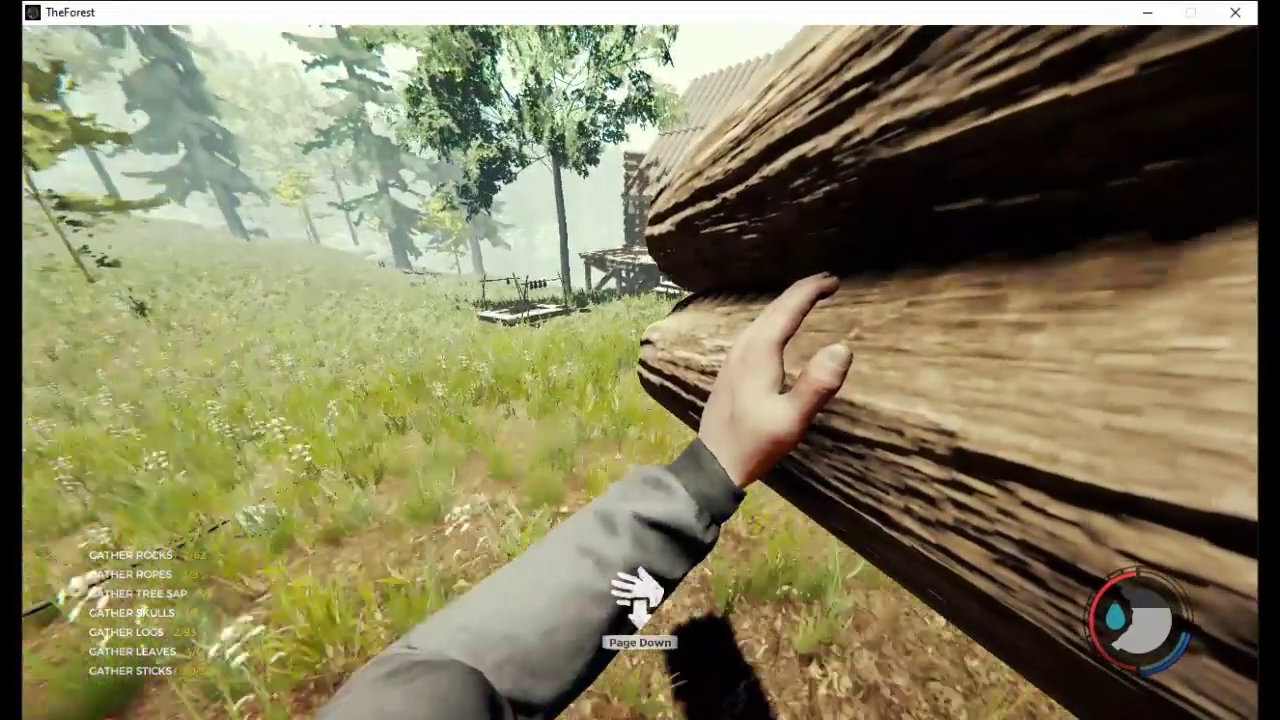
key("w")
key("w")
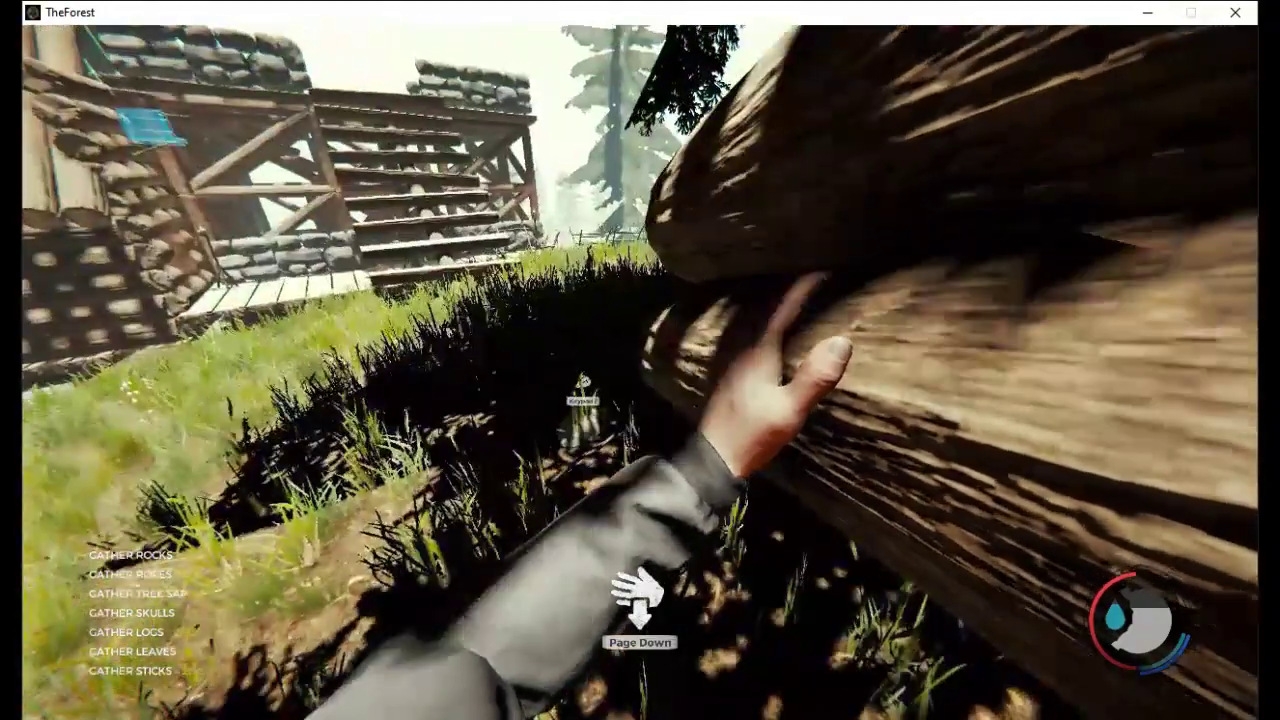
key("w")
key("w")
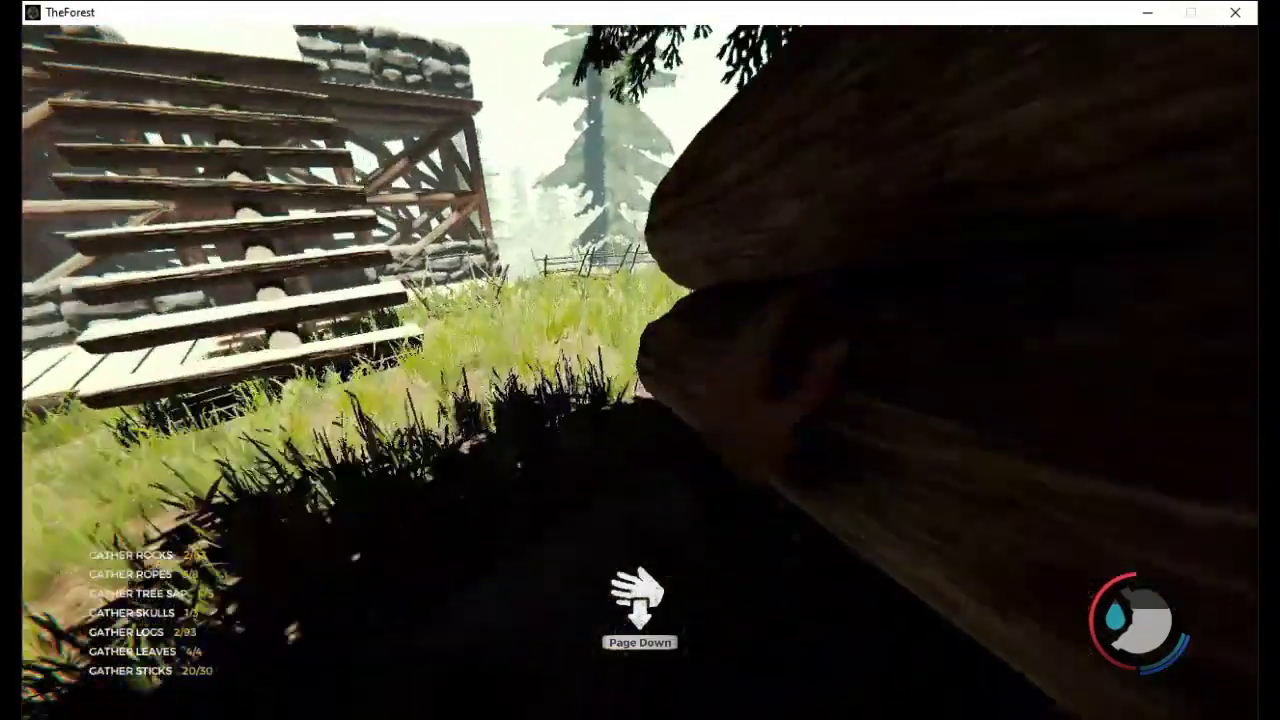
key("w")
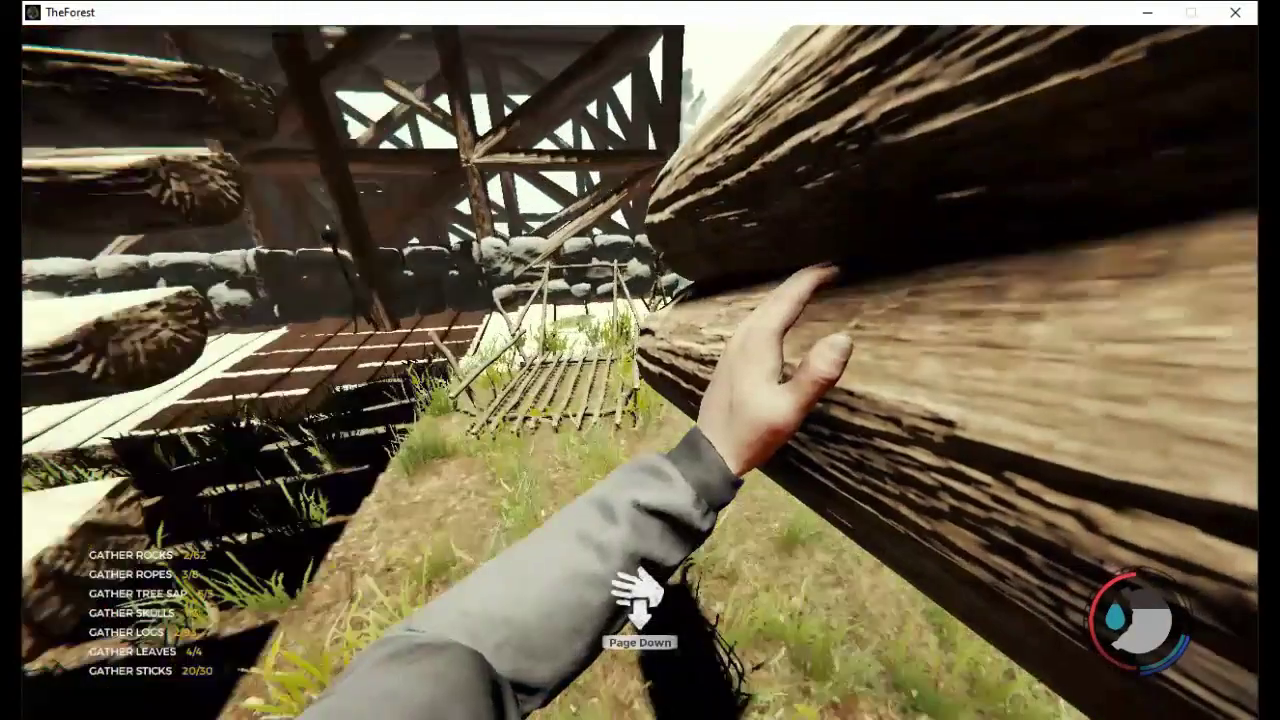
key("w")
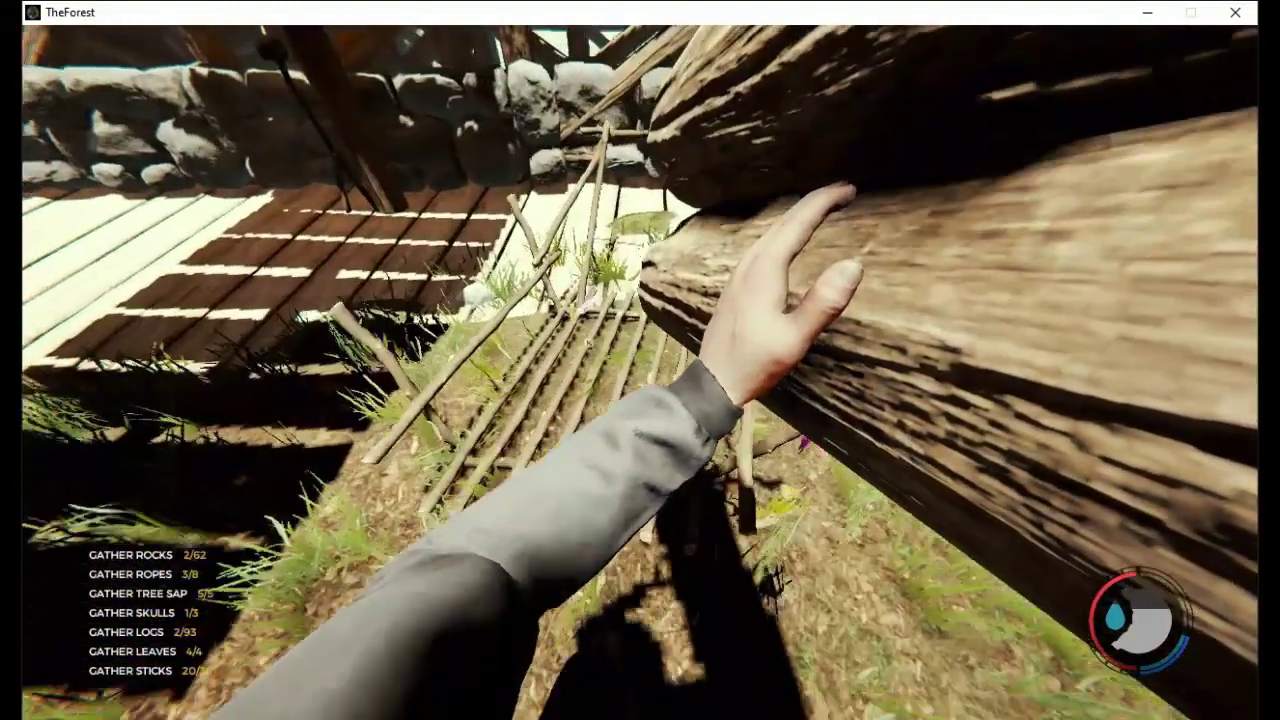
key("w")
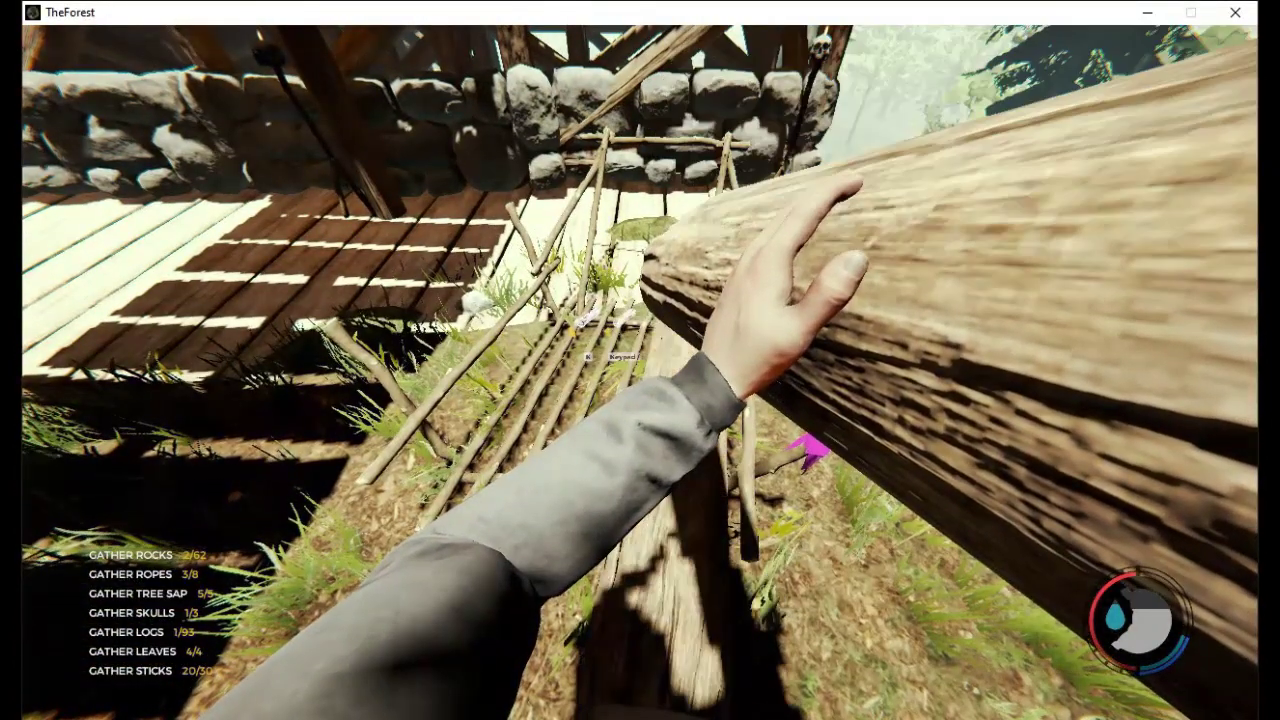
key("e")
key("e")
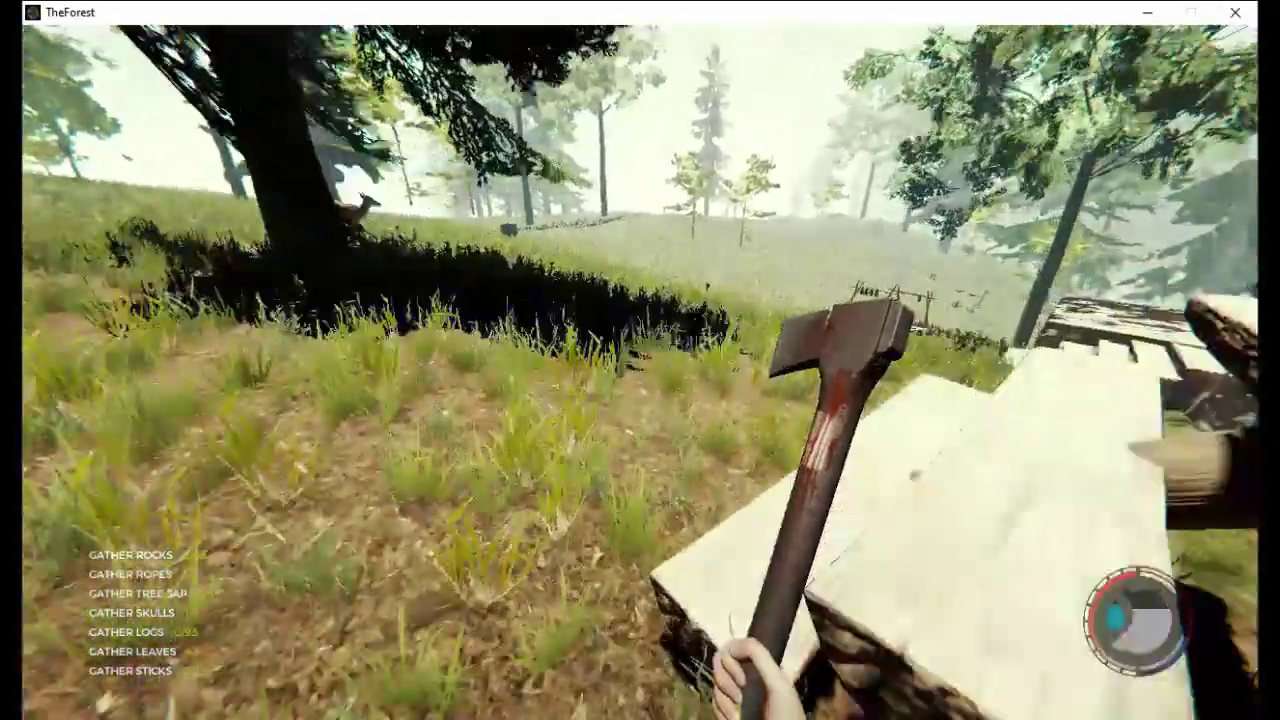
Walk through the forest and meadow to the pond's edge
key("w")
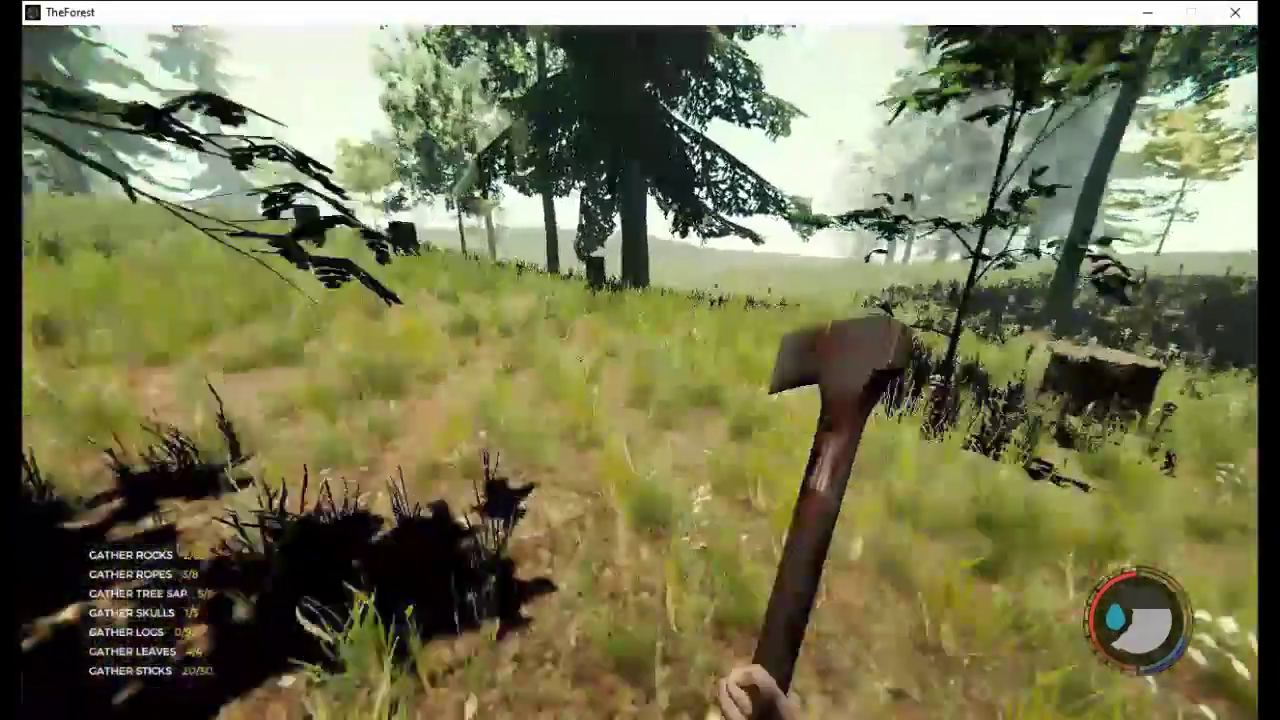
key("w")
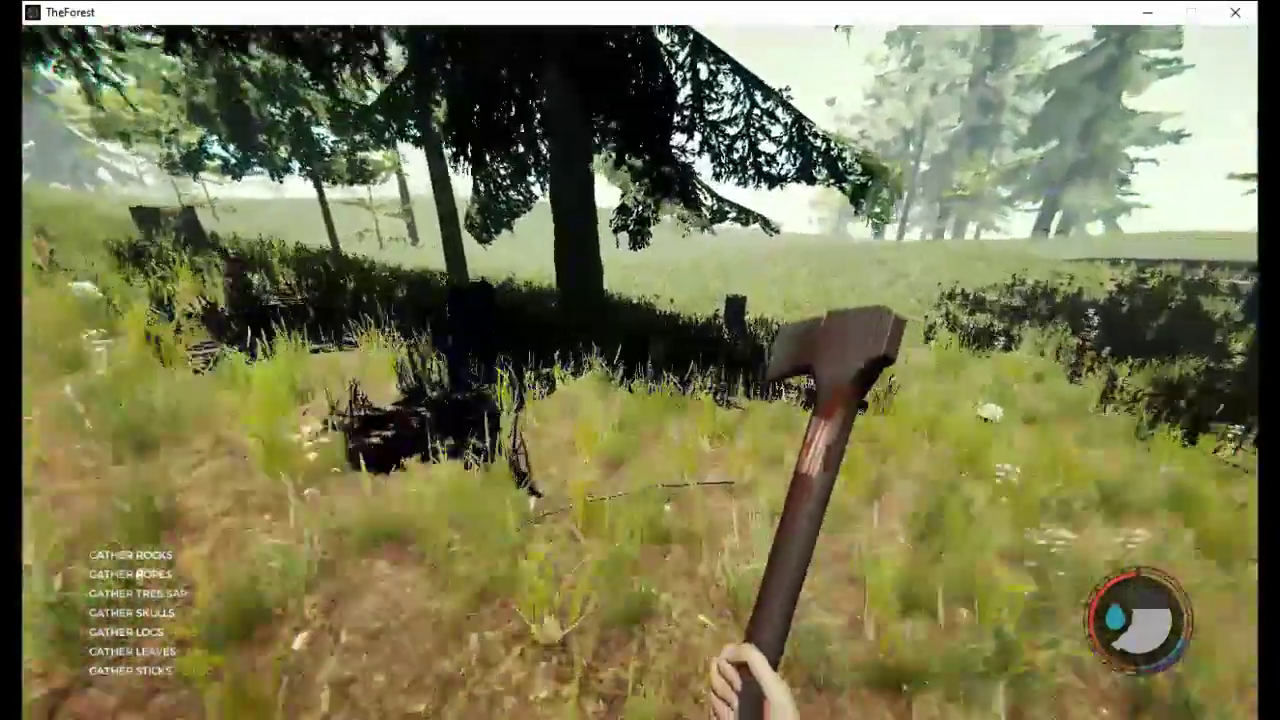
key("w")
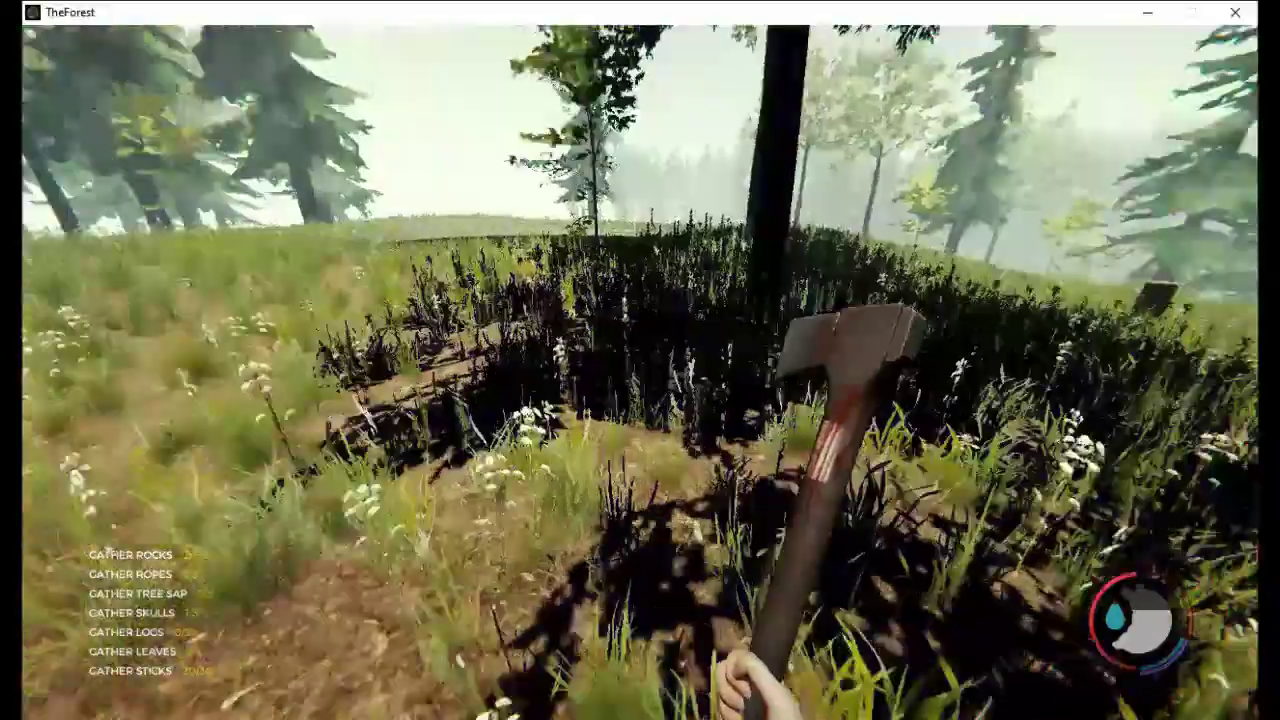
key("w")
key("w")
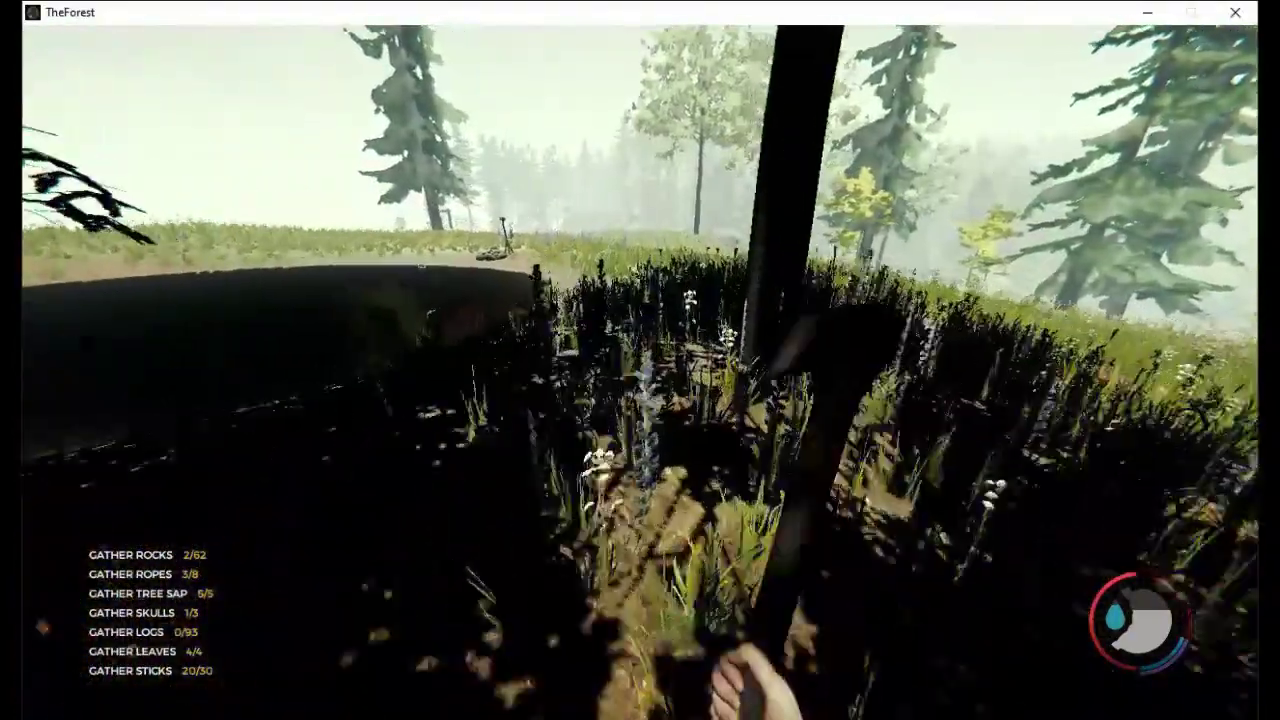
key("w")
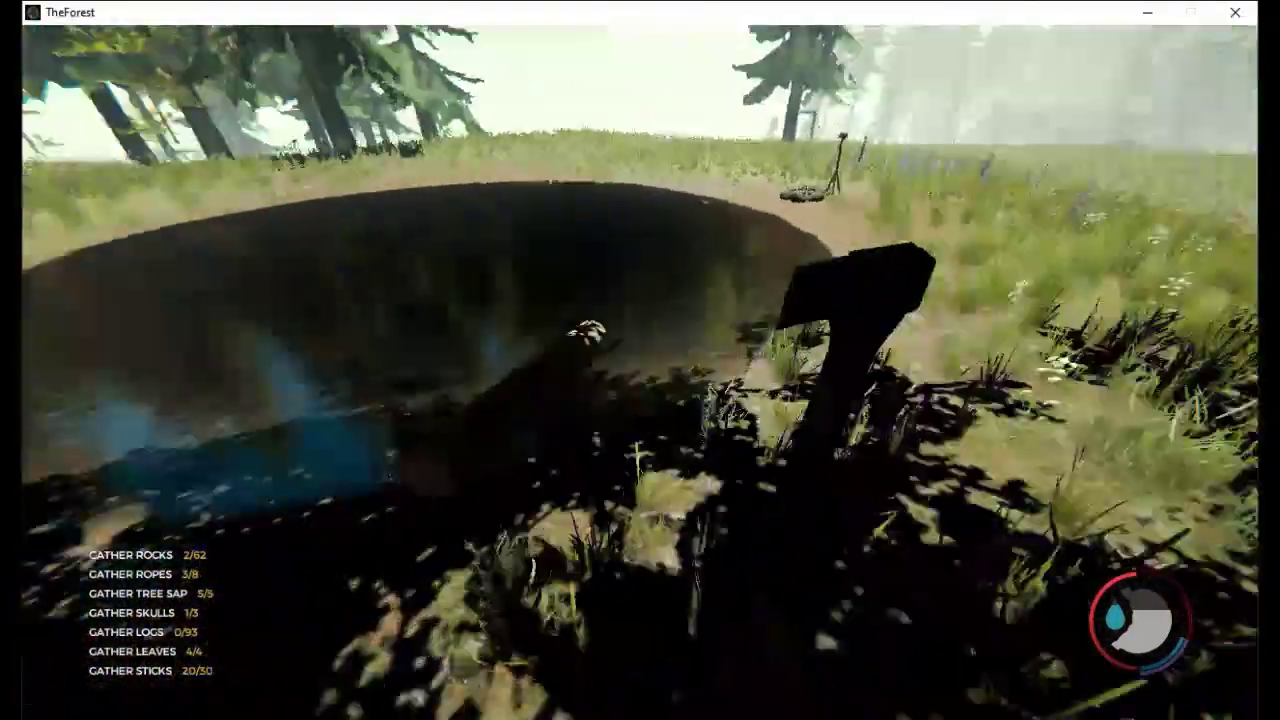
Head back through the grass from the pond to the cabin steps
key("w")
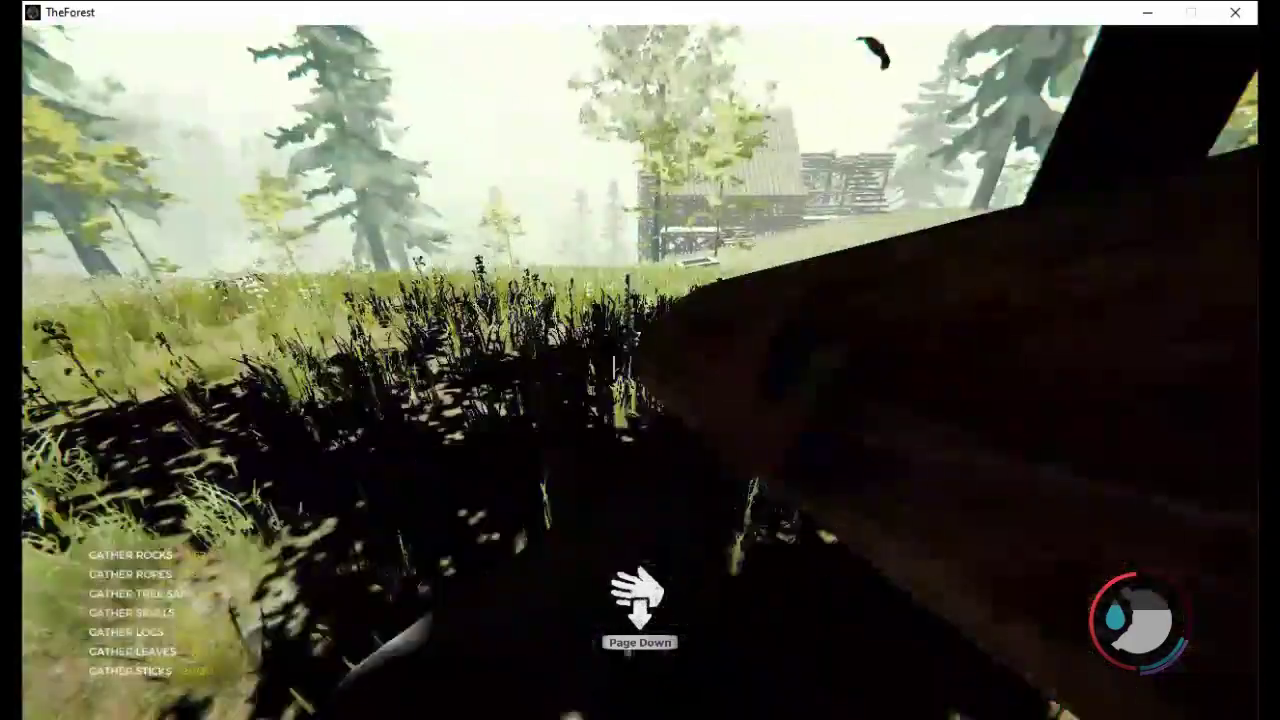
key("w")
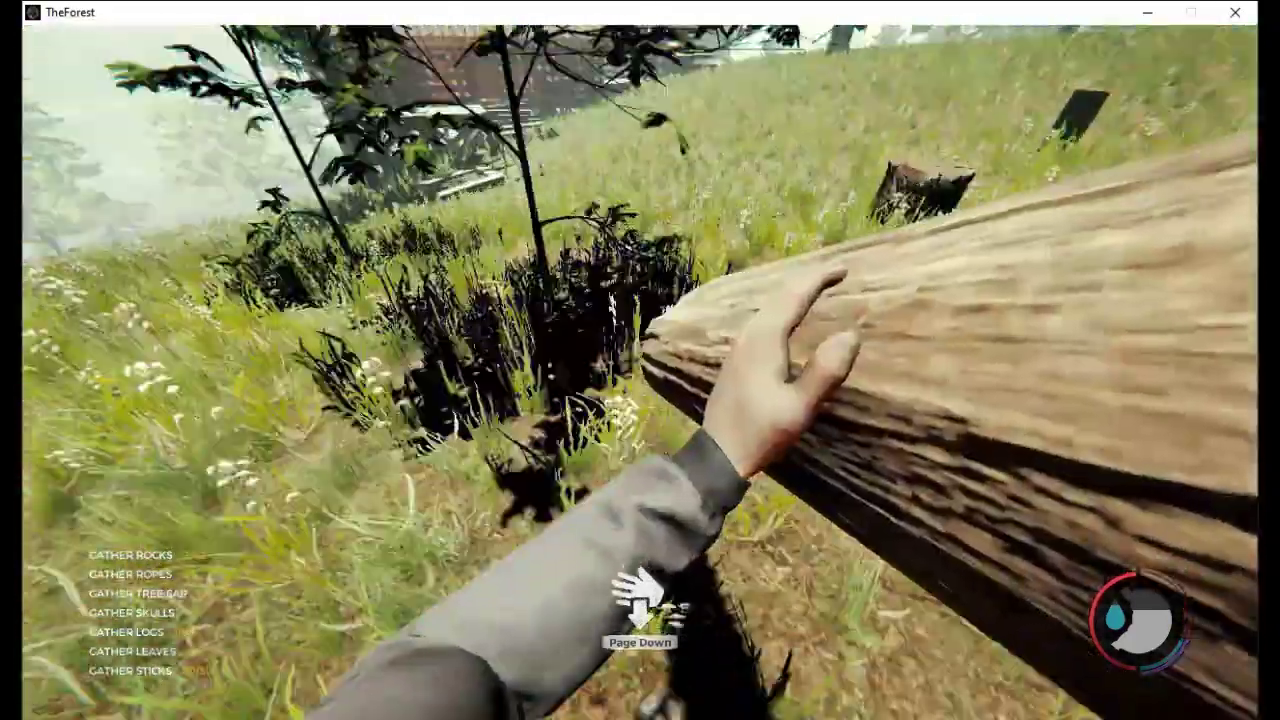
key("w")
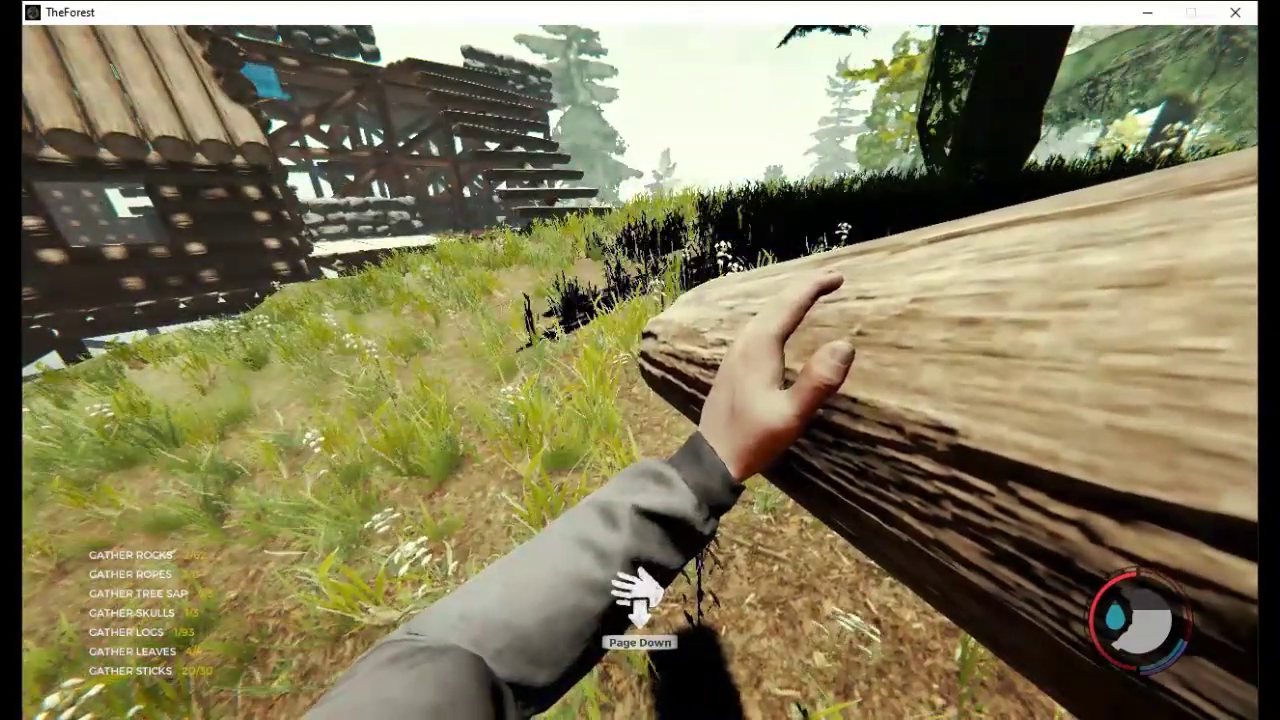
key("w")
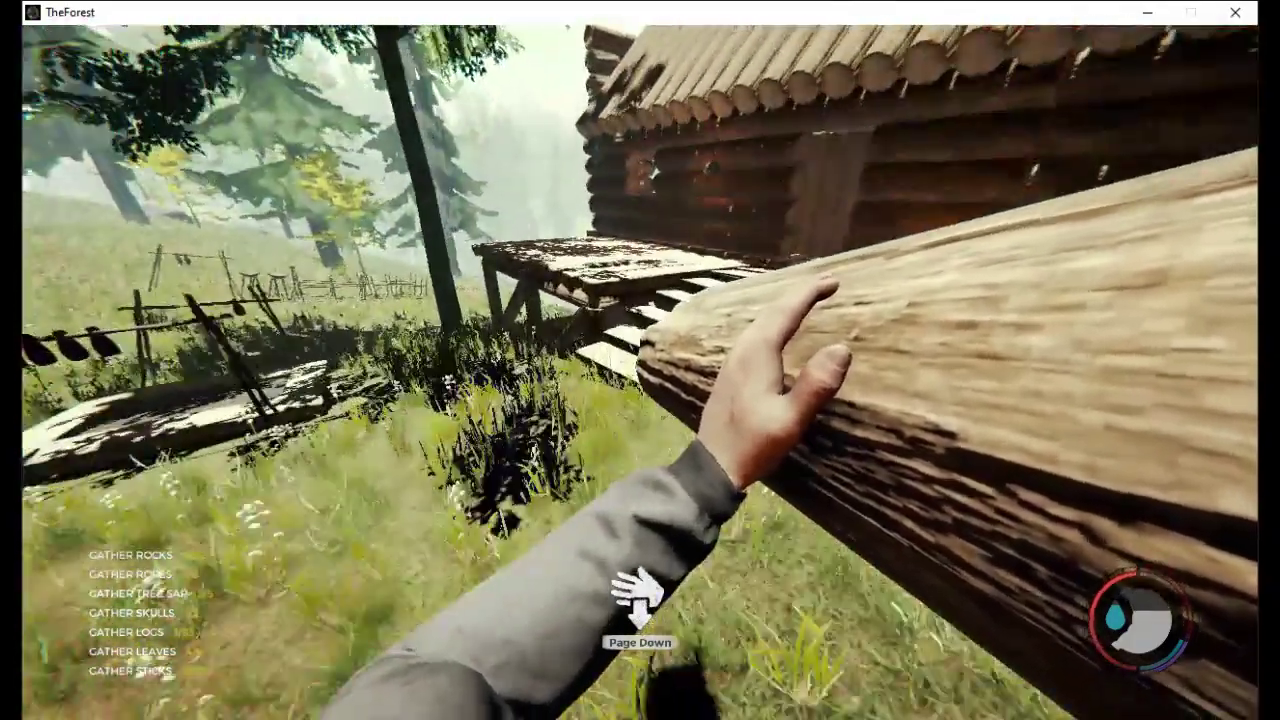
key("w")
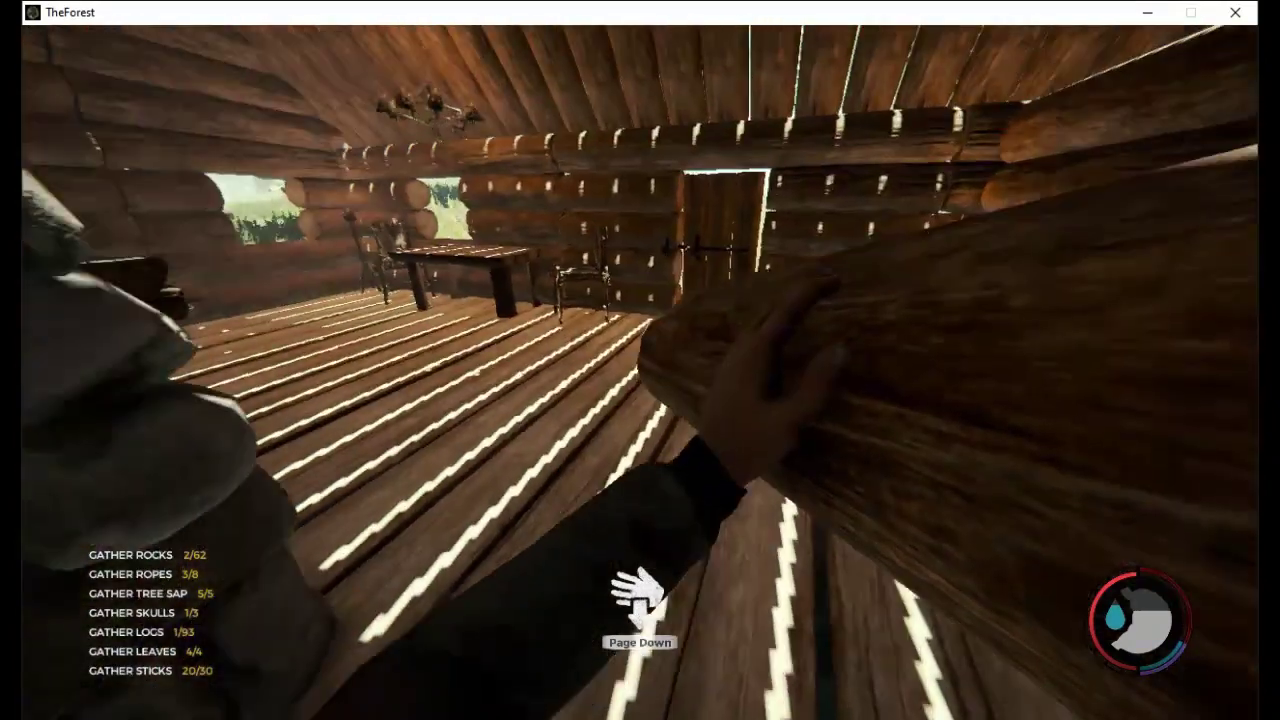
Step onto the cabin deck, add the log to the stack, and walk on into the forest
key("w")
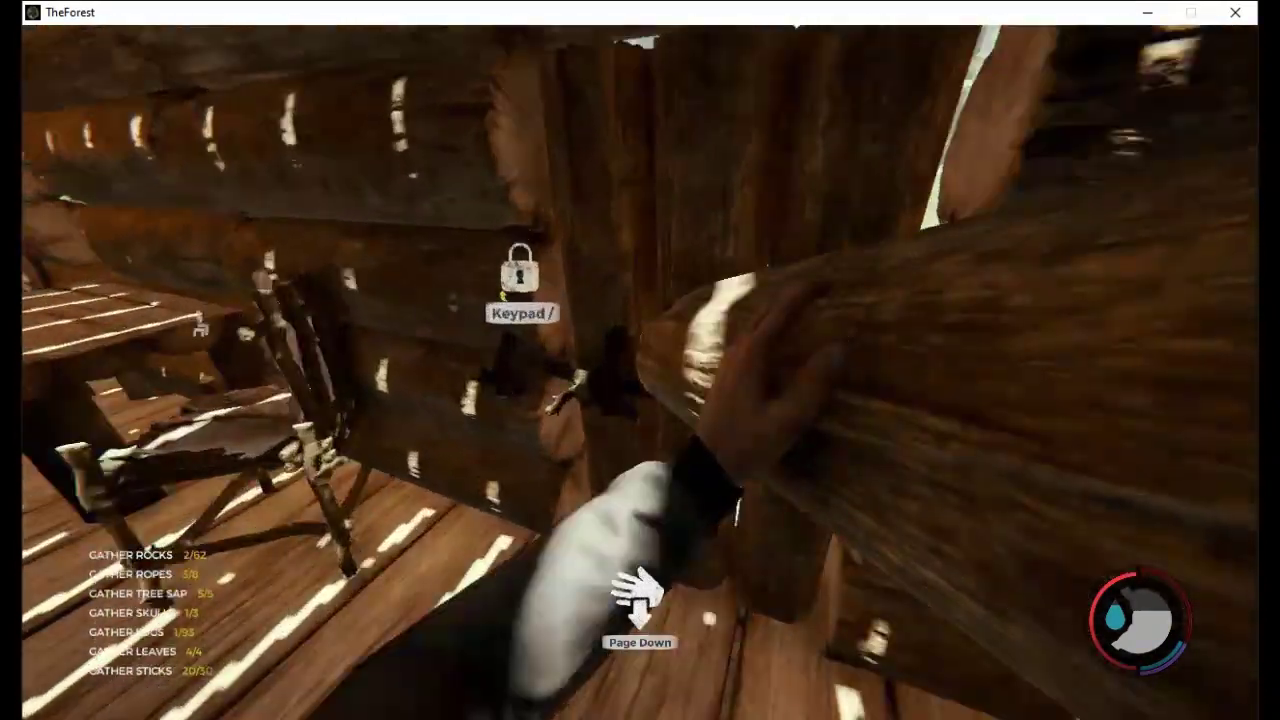
key("w")
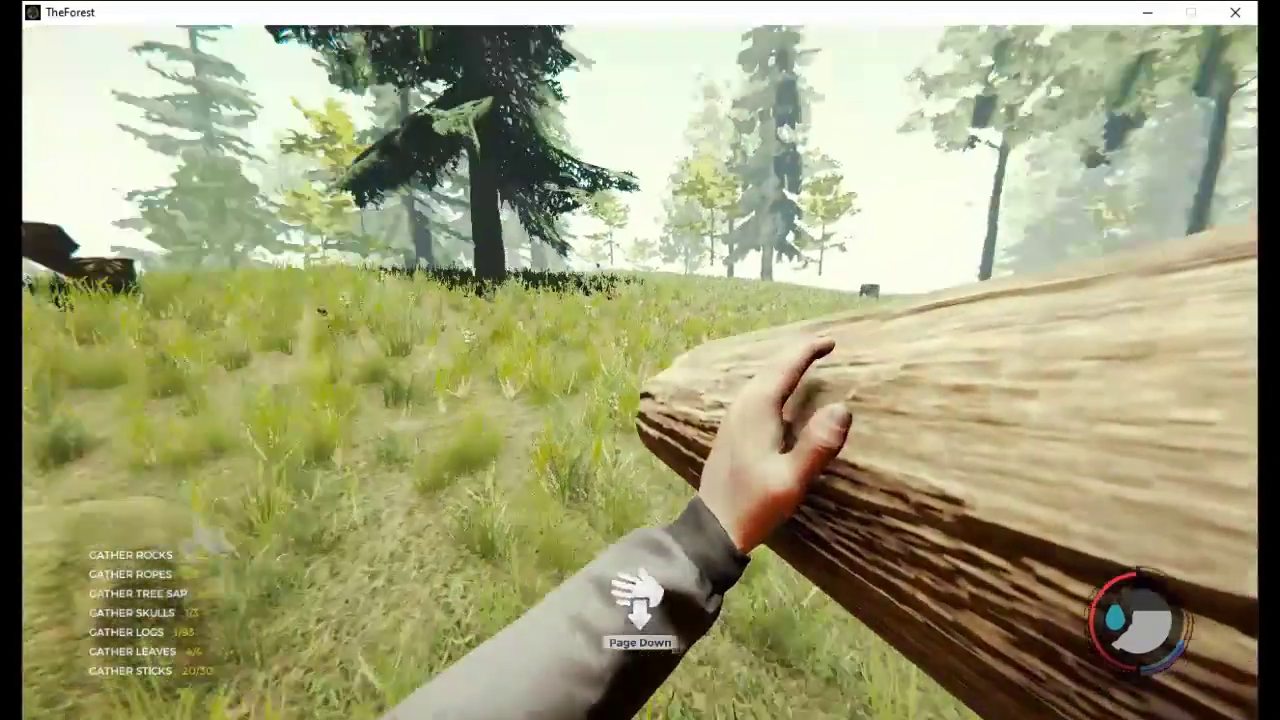
key("w")
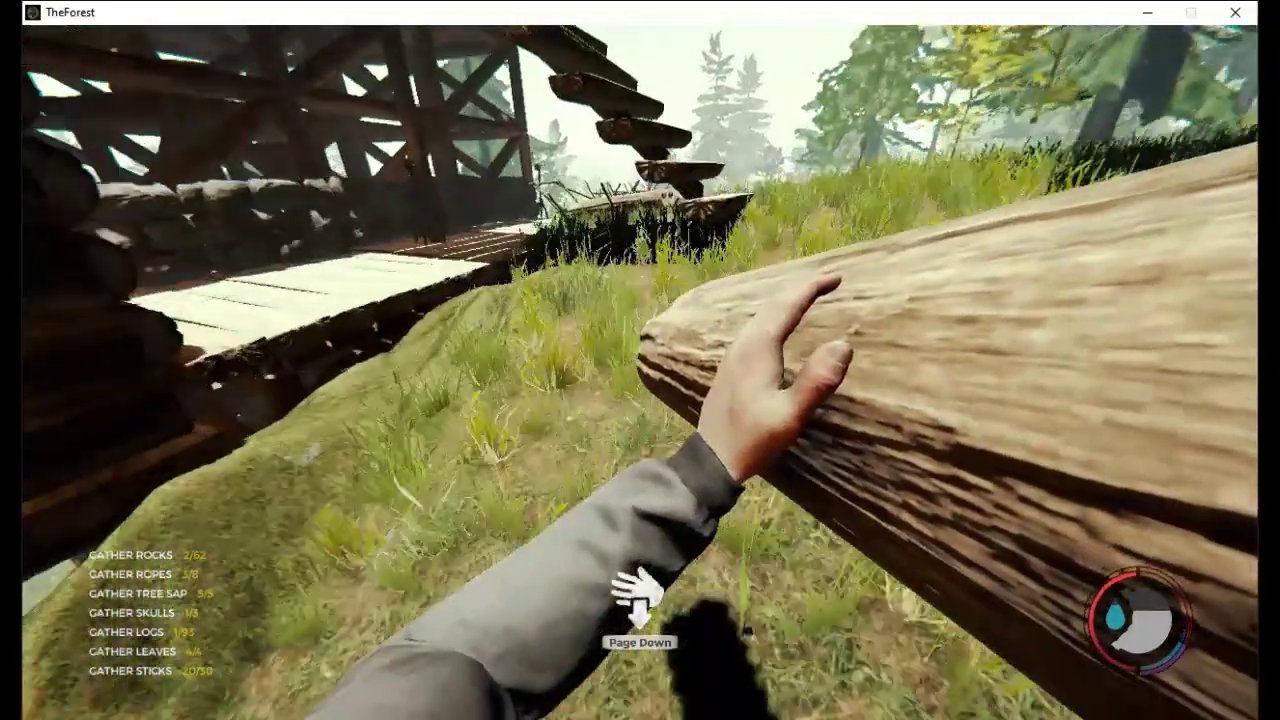
key("w")
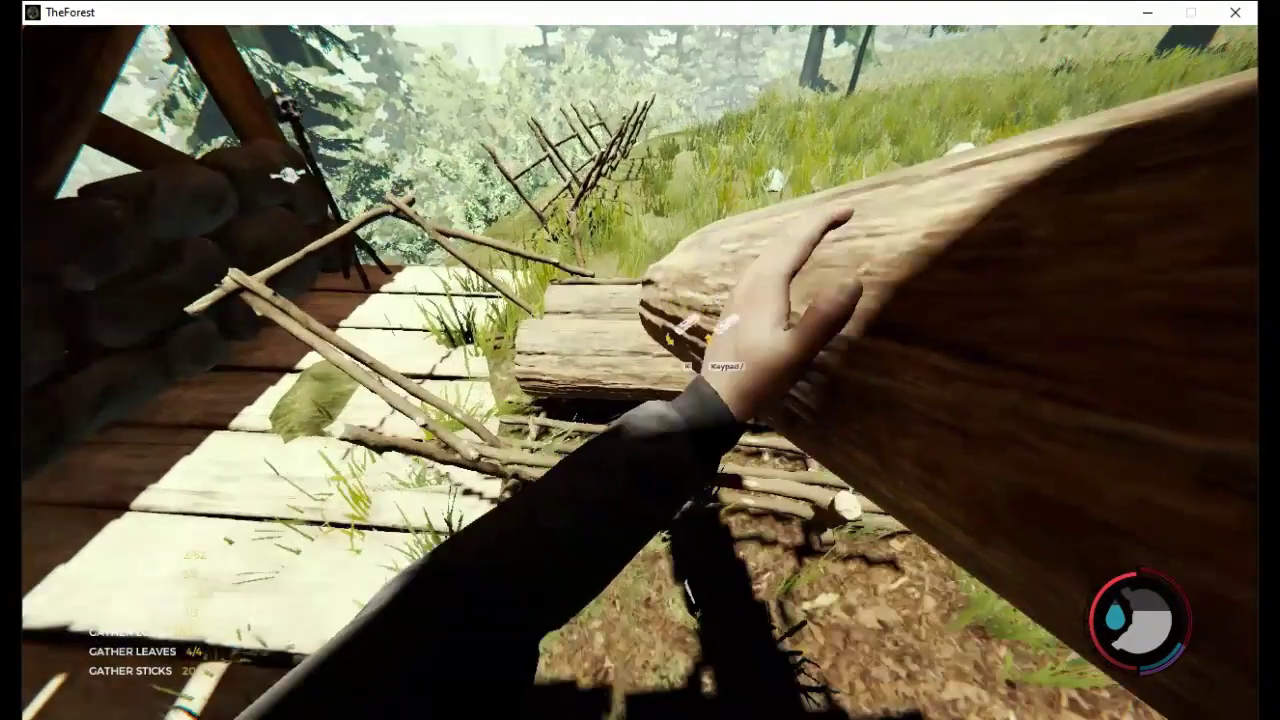
key("e")
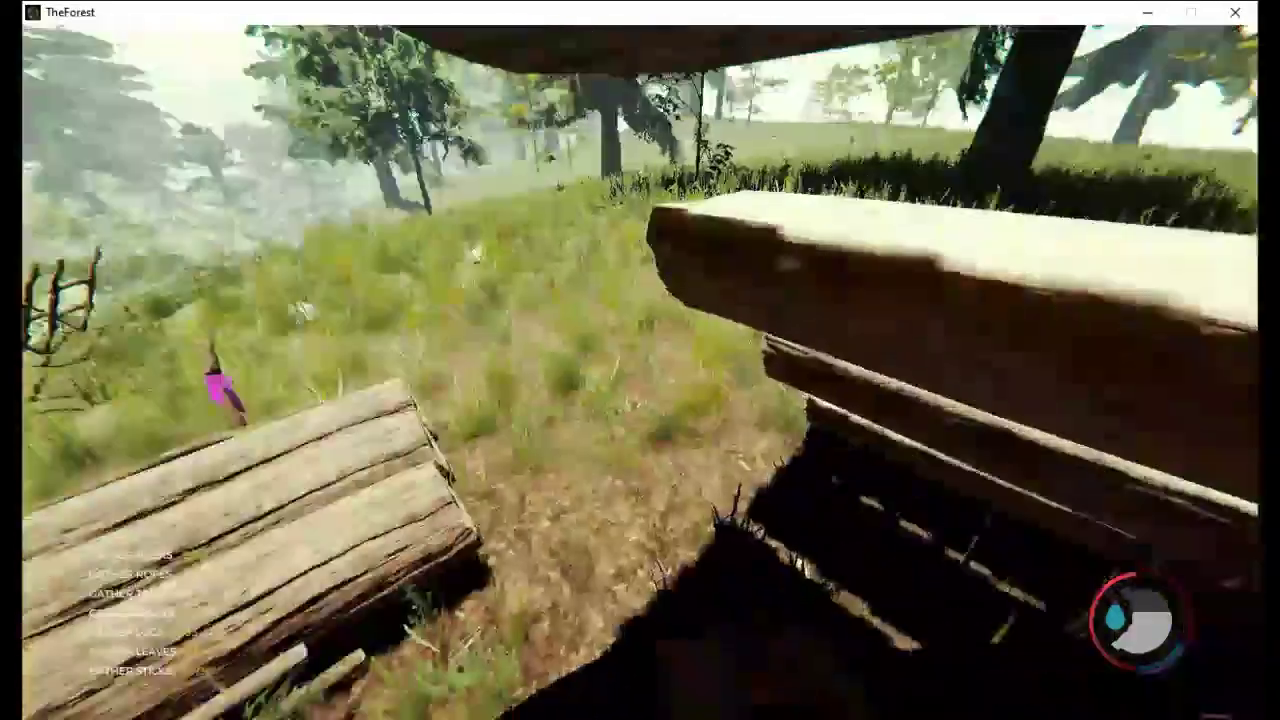
key("w")
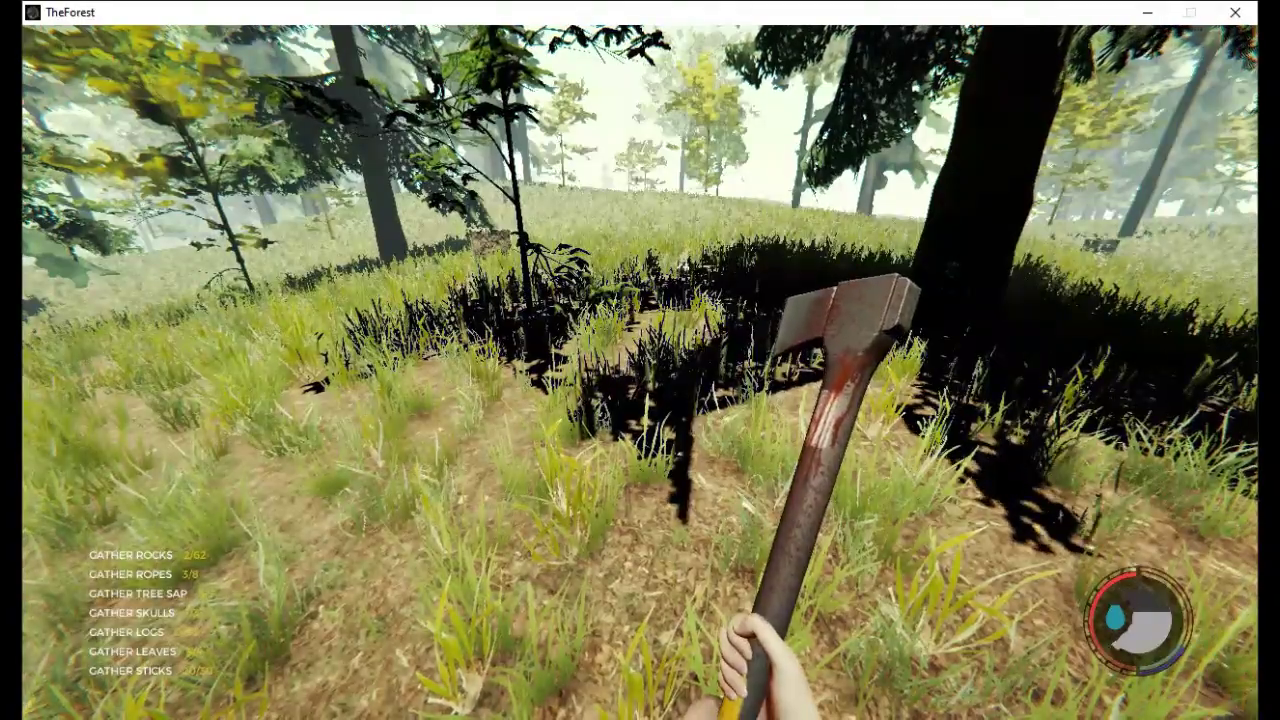
Walk through the dark grass, past the rock and bush, toward the cabin
key("w")
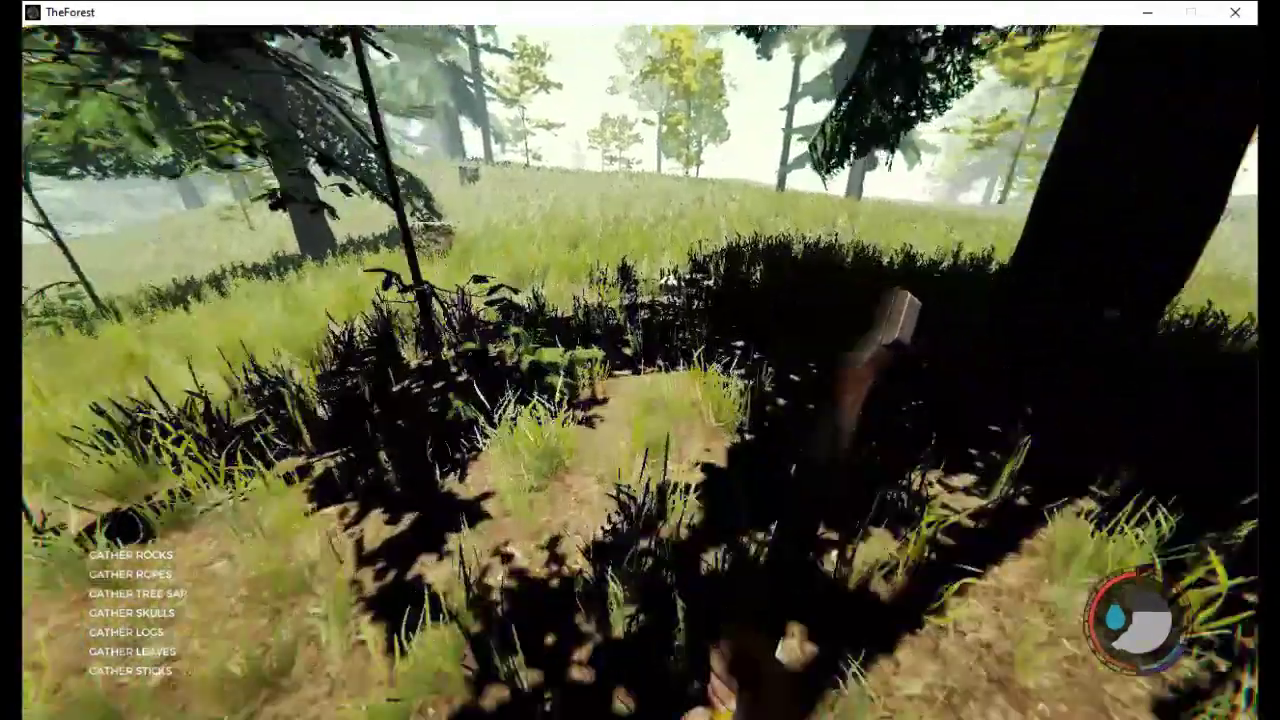
key("w")
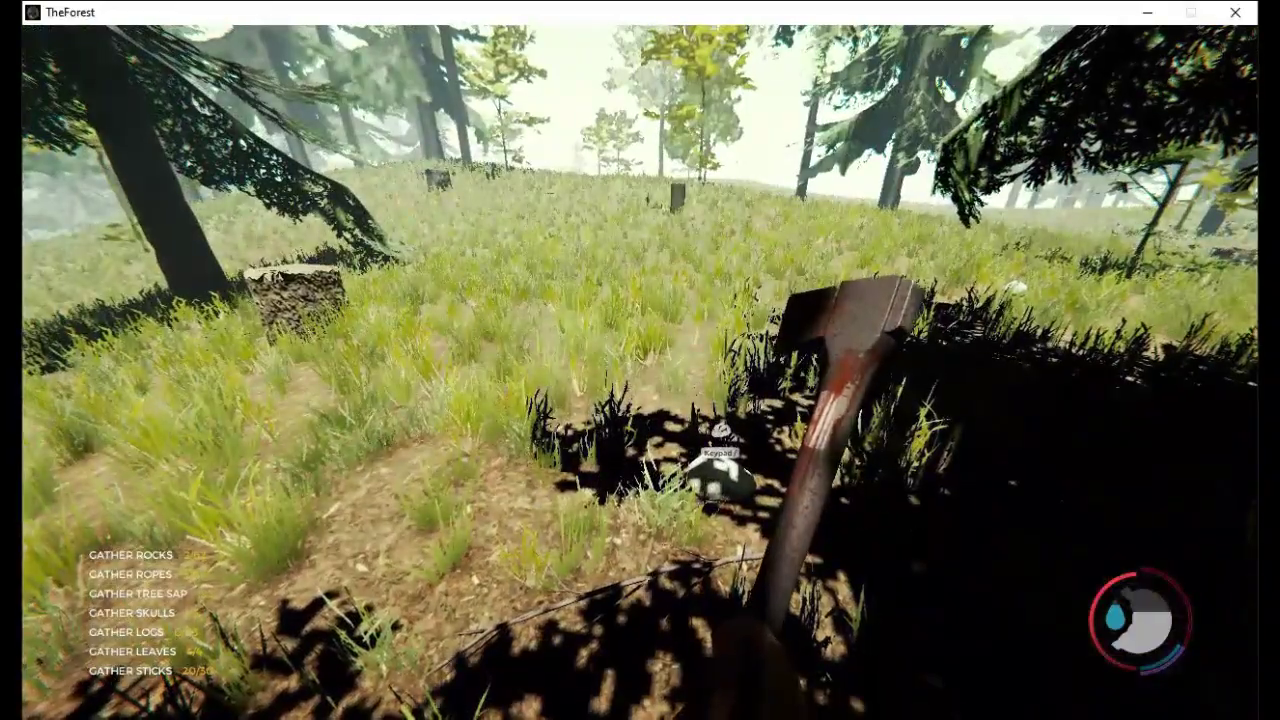
key("w")
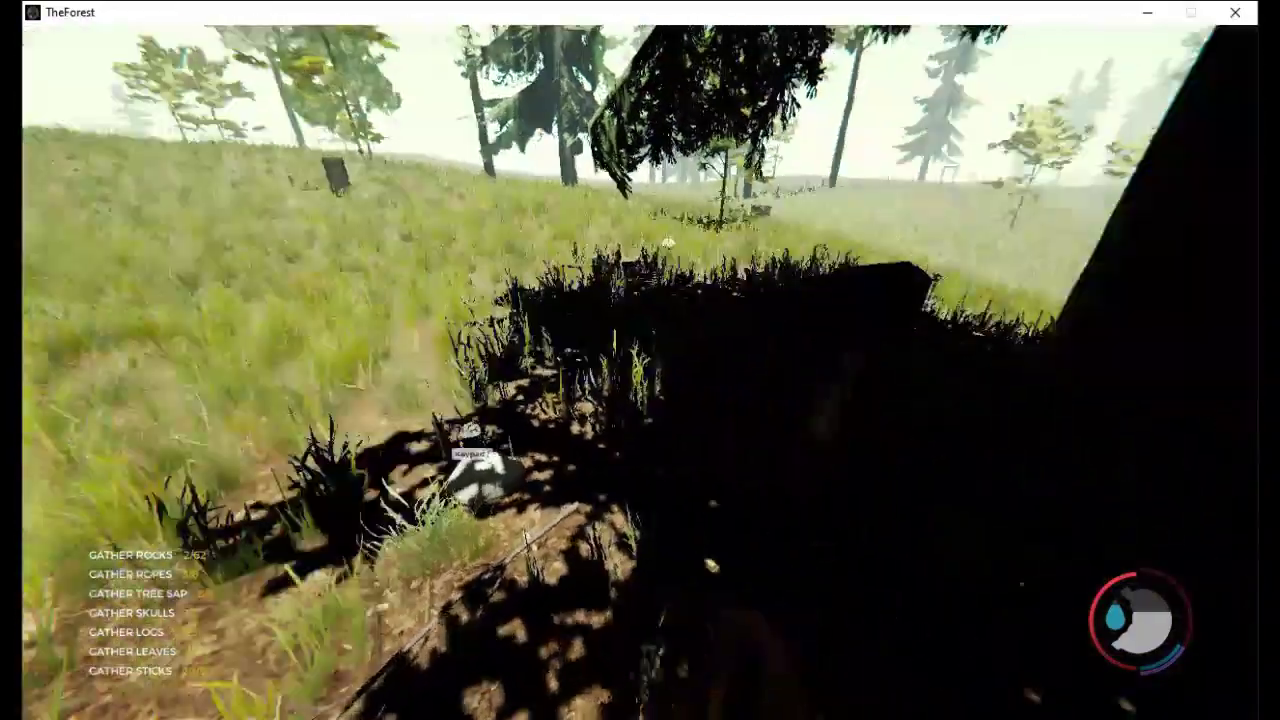
key("w")
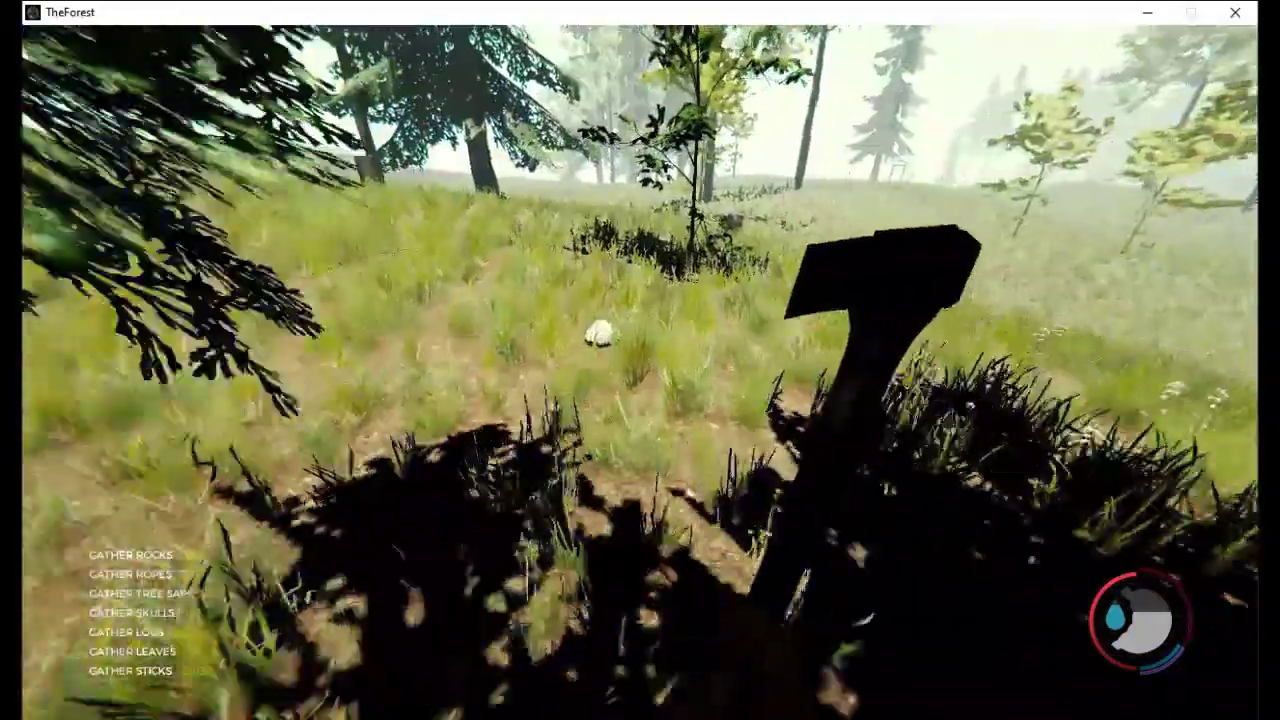
key("w")
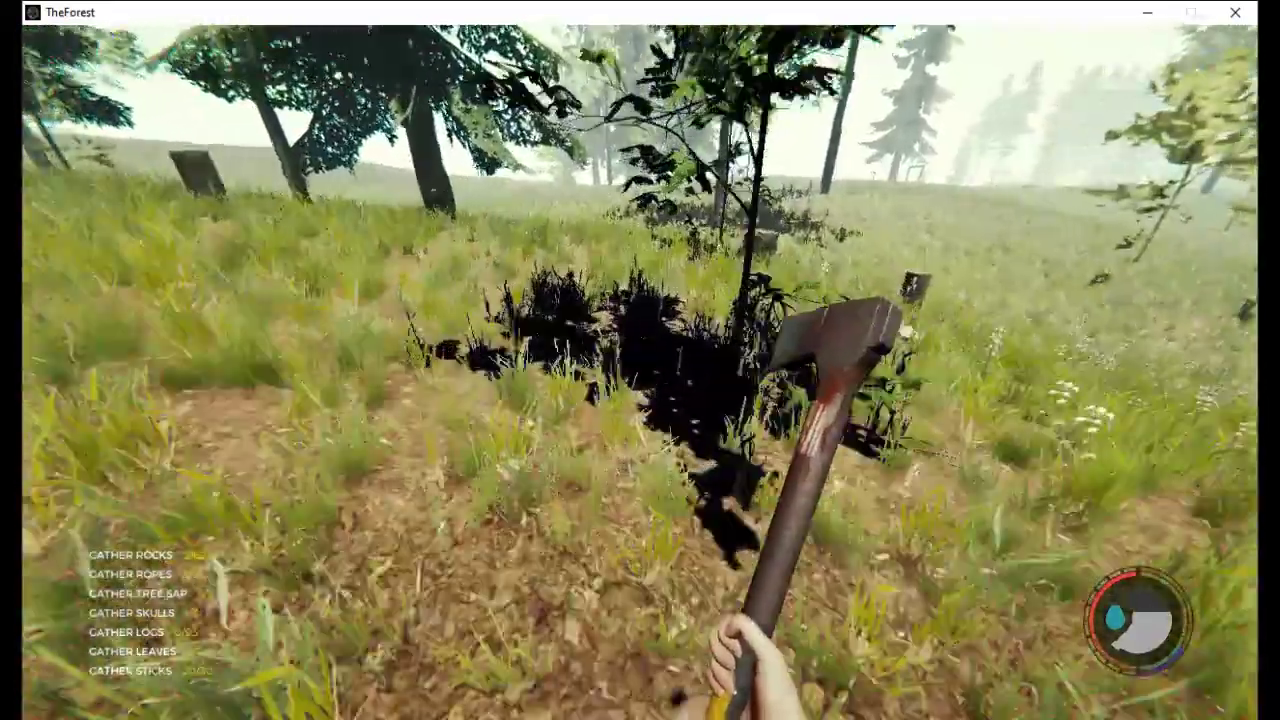
key("w")
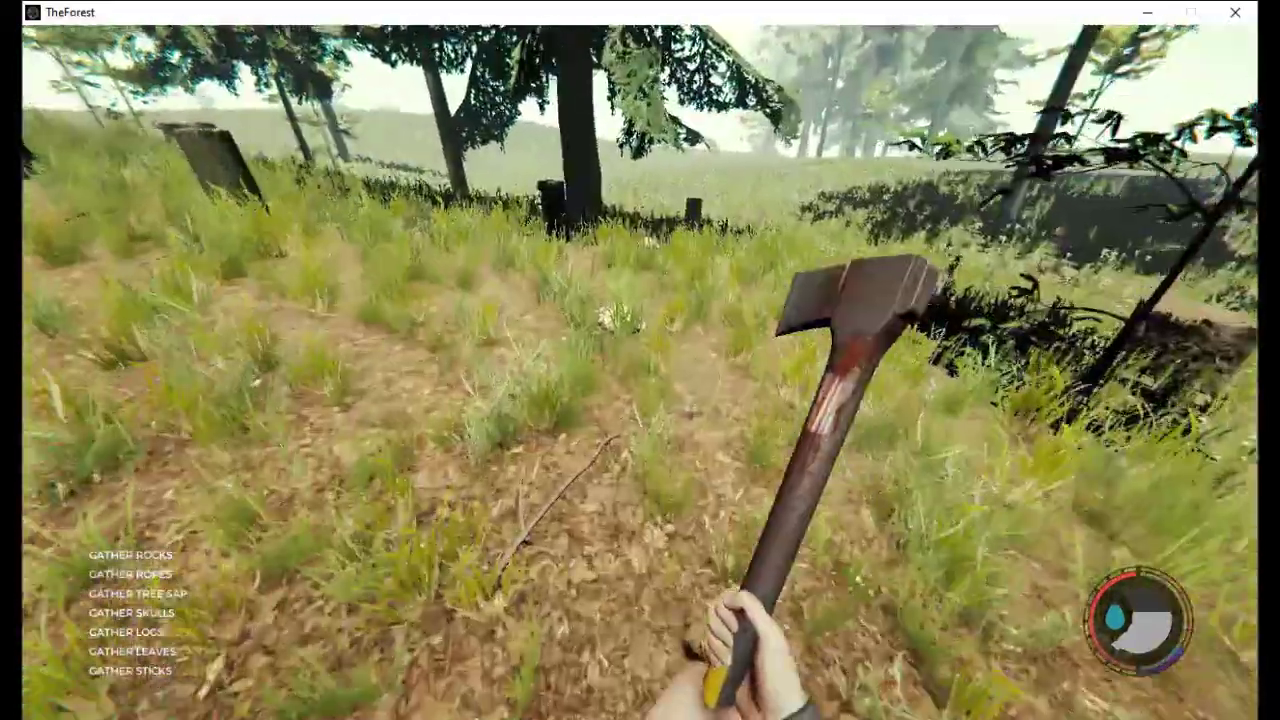
key("w")
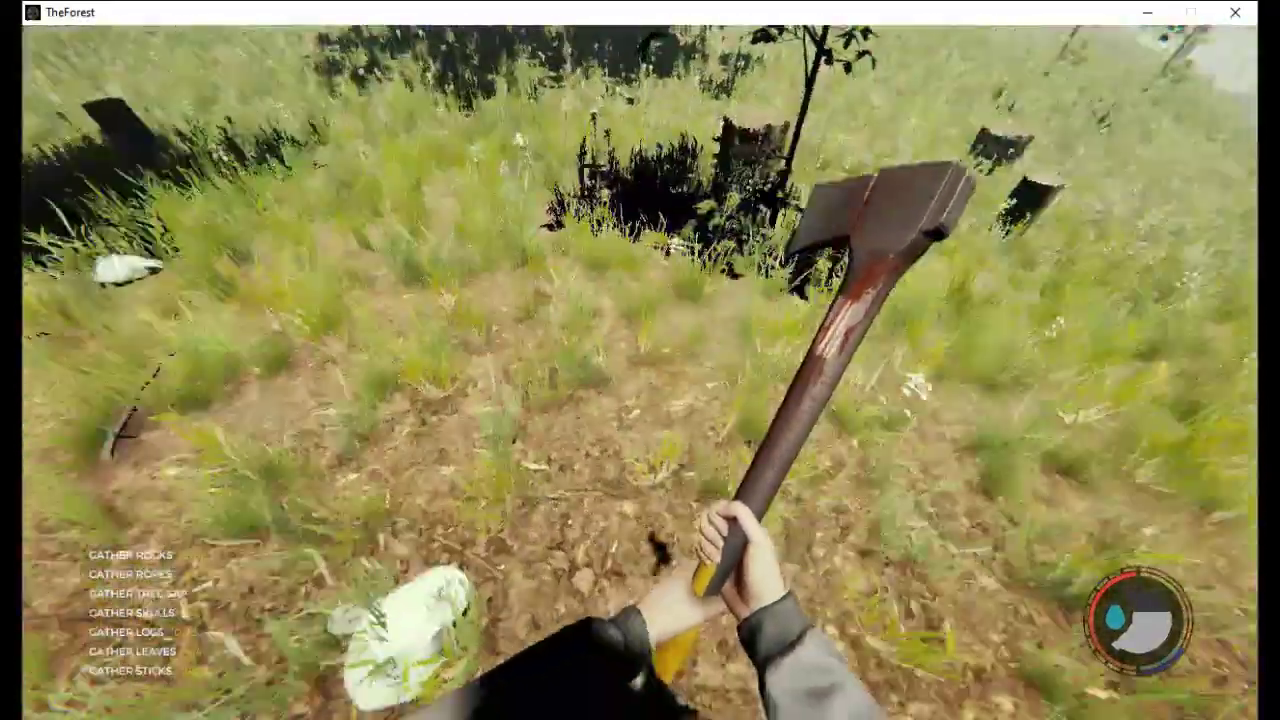
Look over the meadow and walk to the top of the wooden stairs by the tower
key("w")
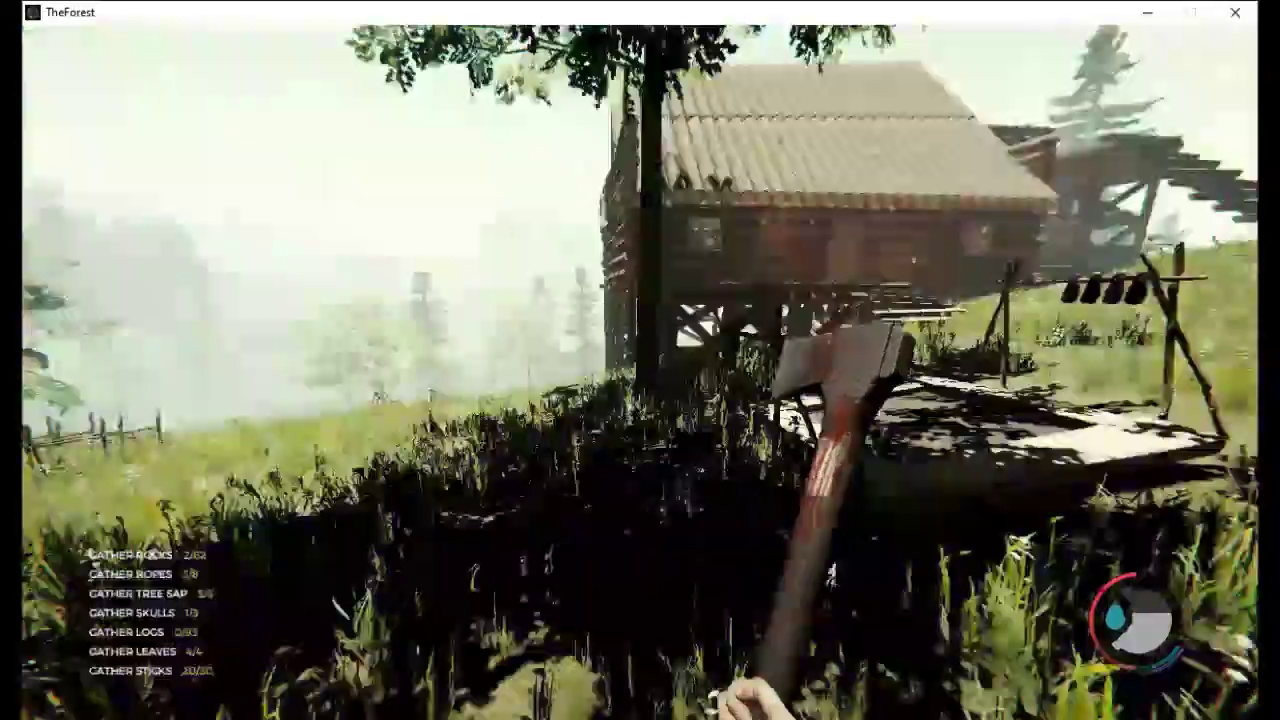
key("w")
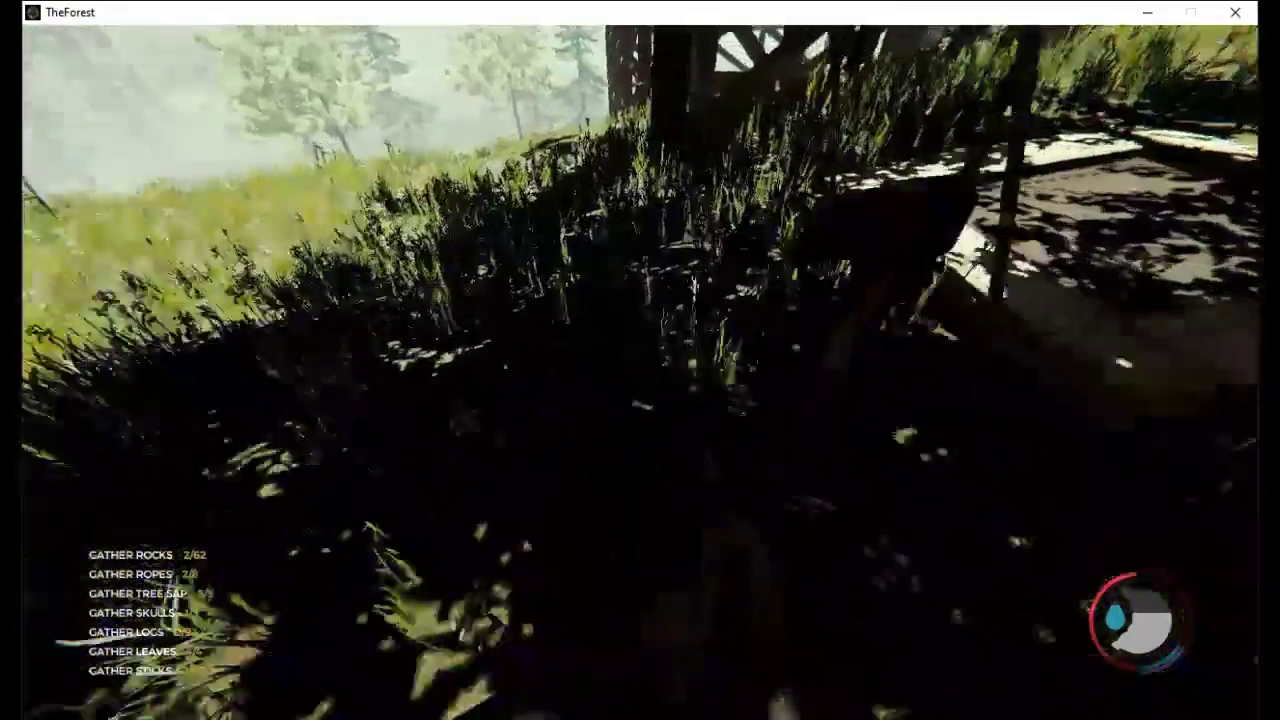
key("w")
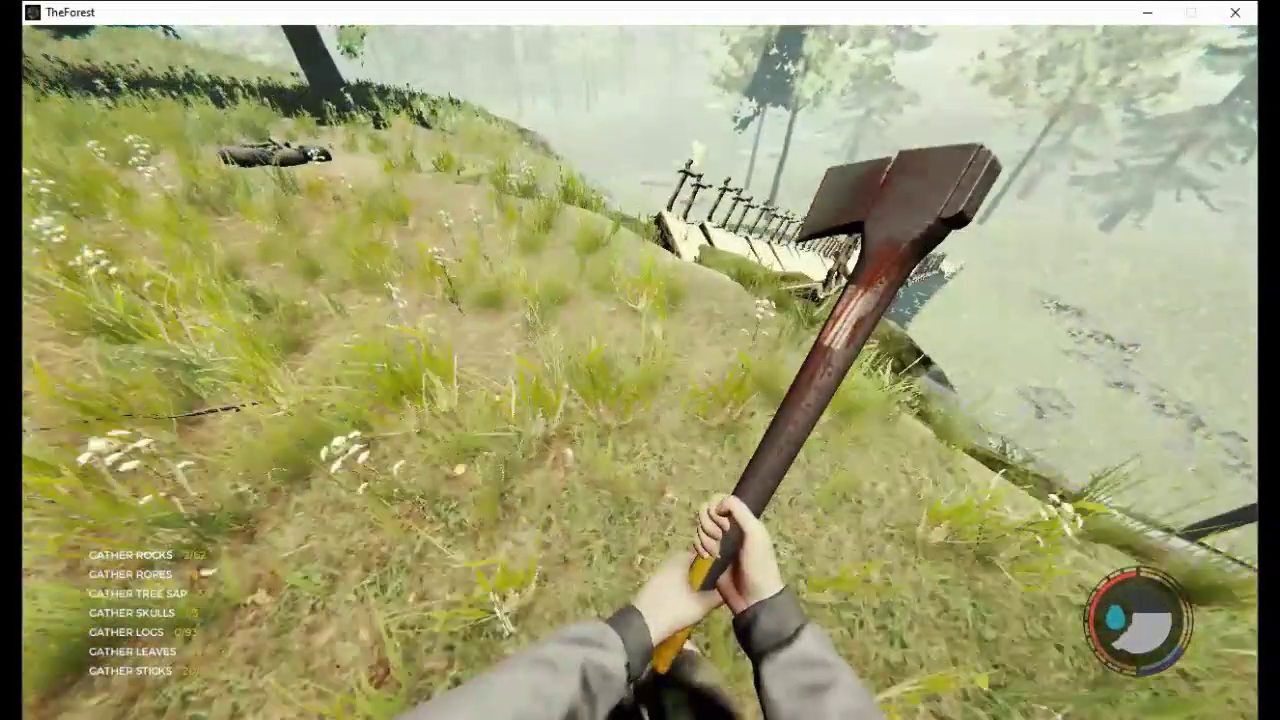
key("w")
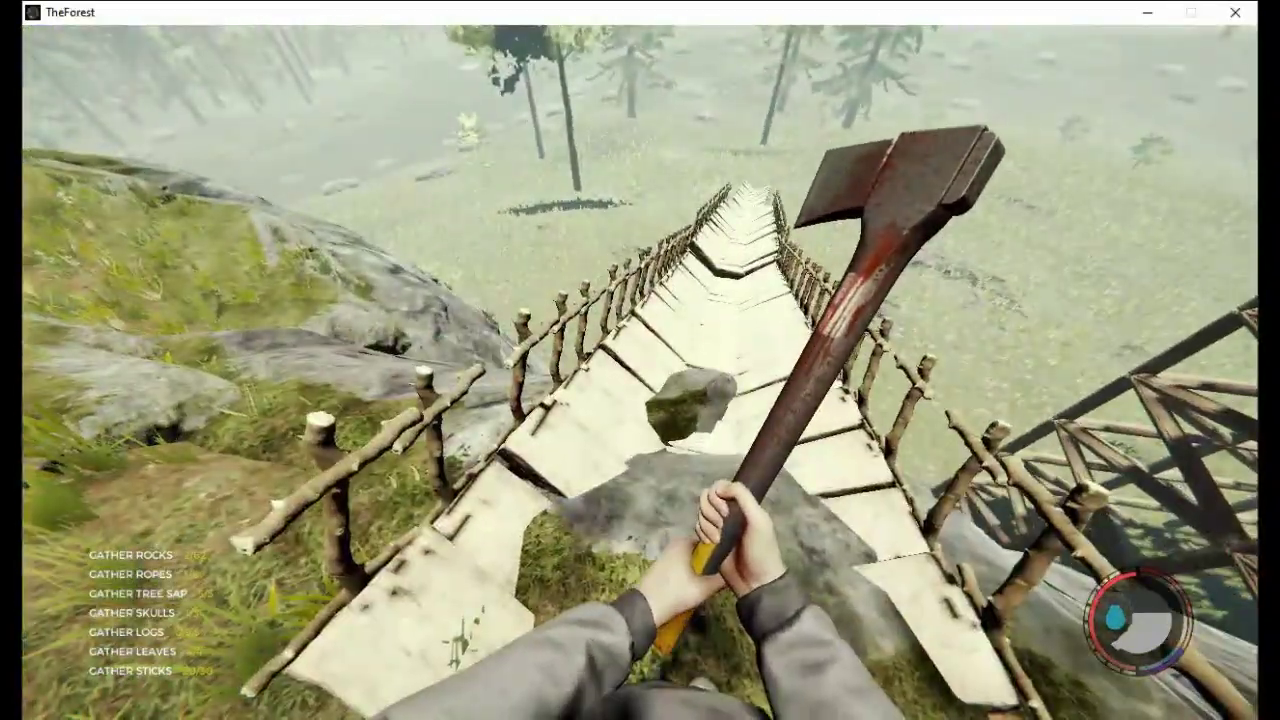
key("w")
key("w")
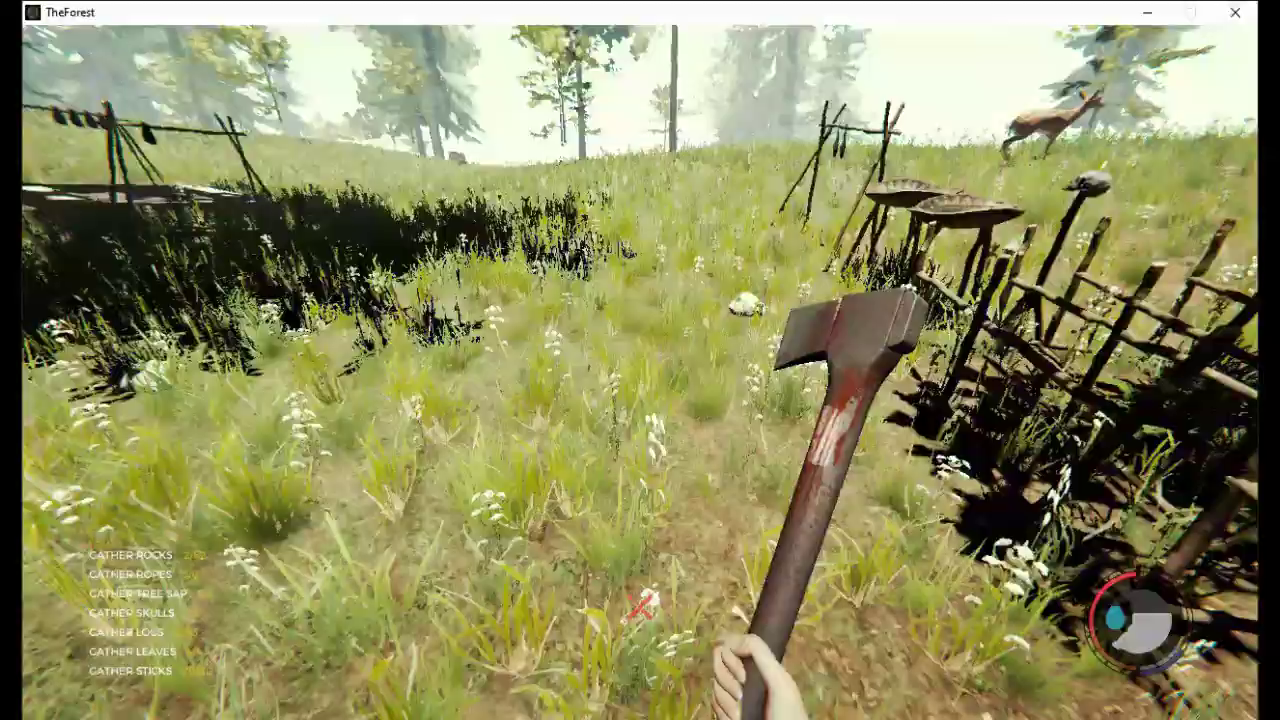
Glance at the inventory, then walk past the fish drying rack and swing the axe by the bone tables
key("i")
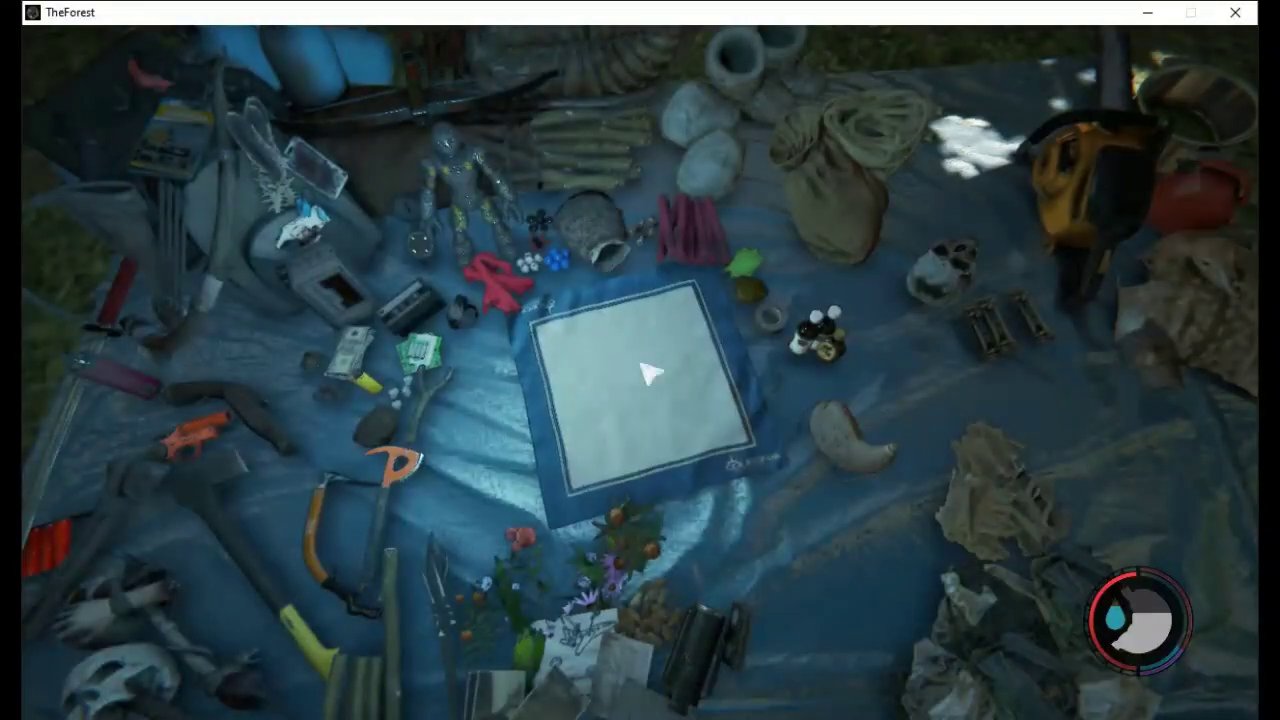
key("i")
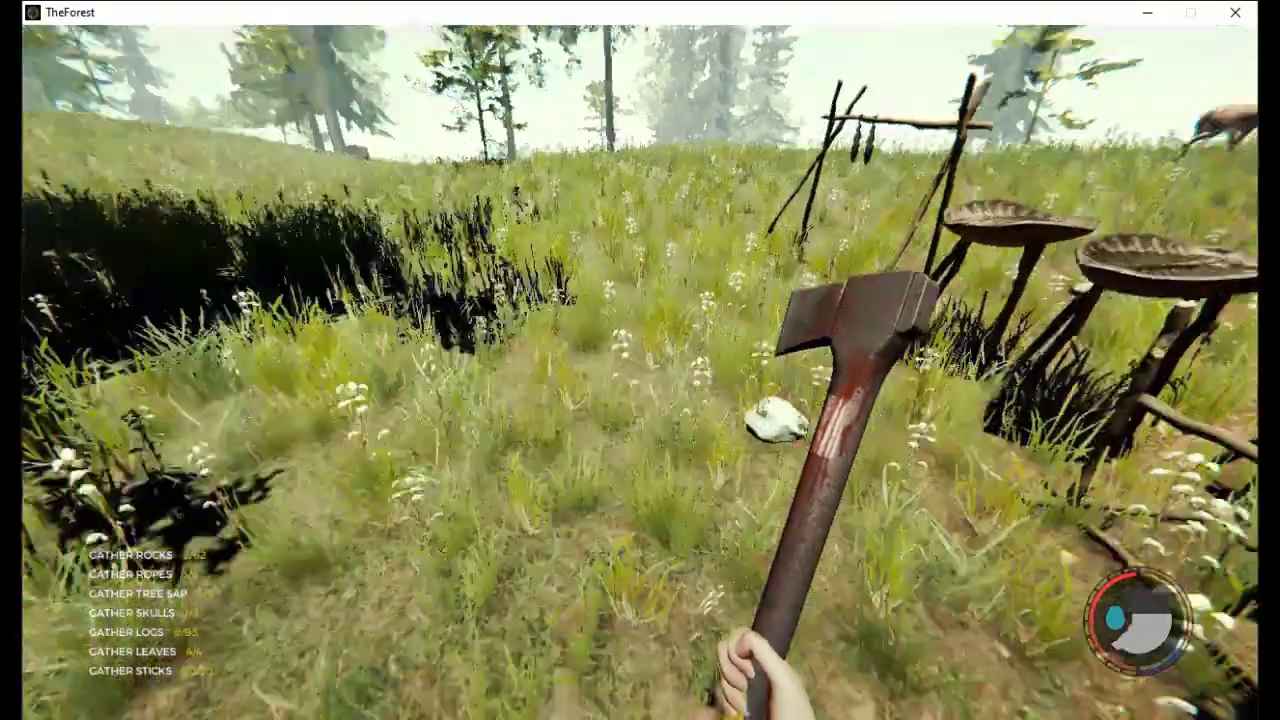
key("w")
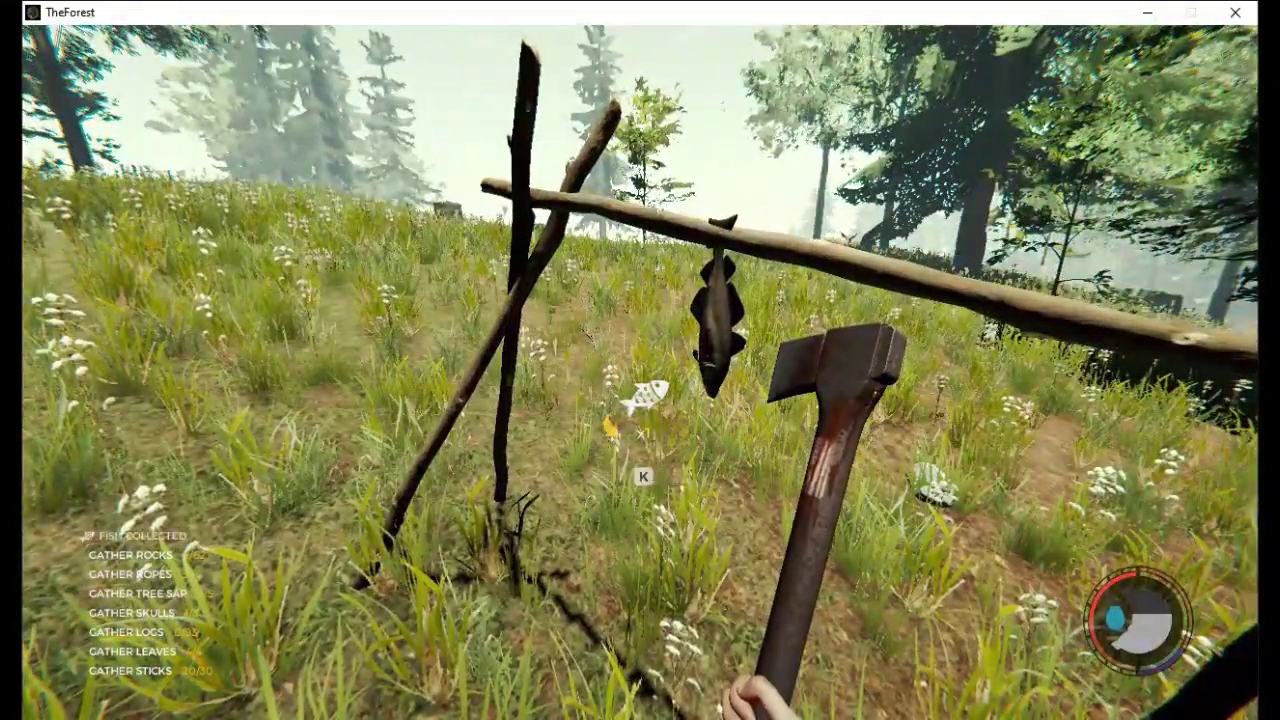
key("w")
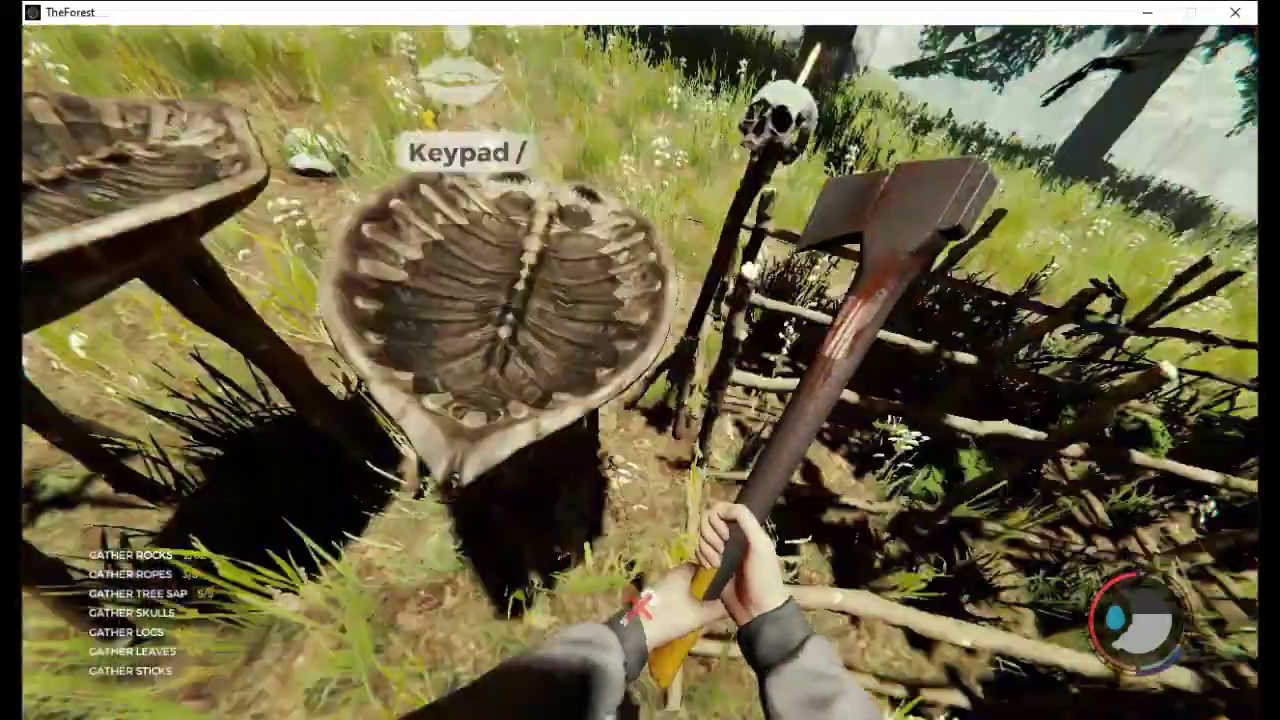
left_click(641, 603)
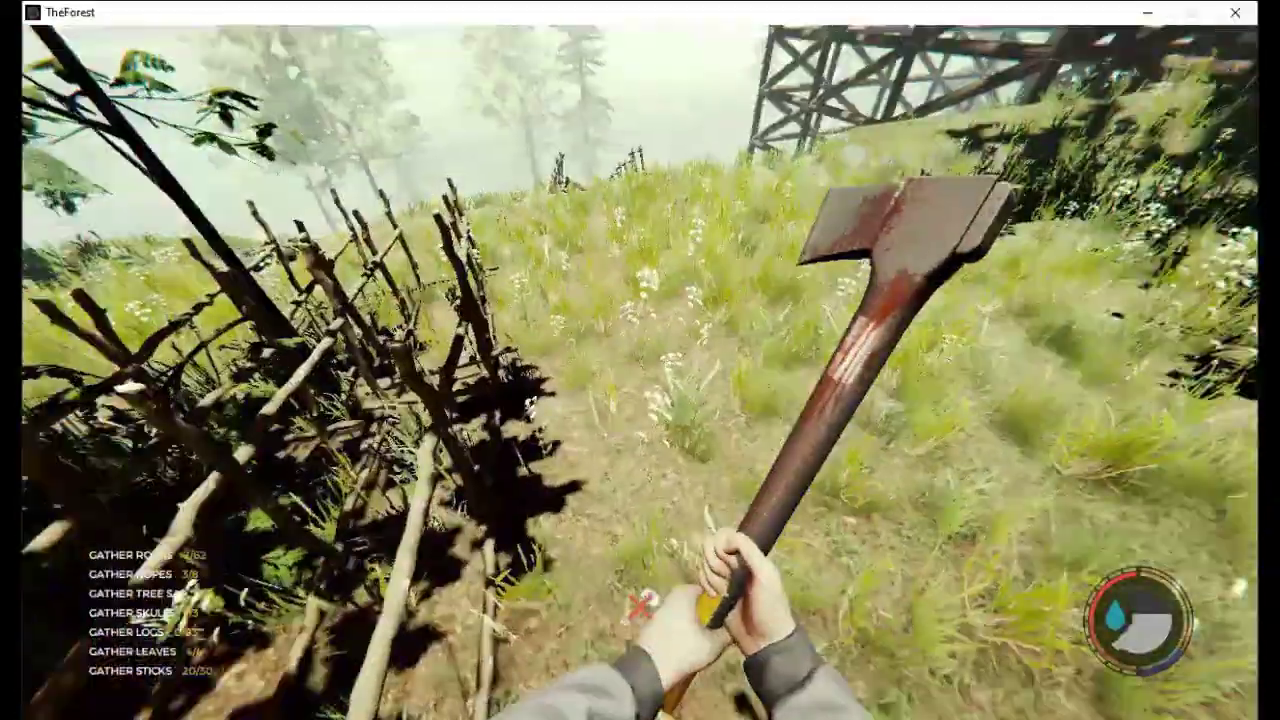
Walk up the slope and along the wooden walkway beside the tower
key("w")
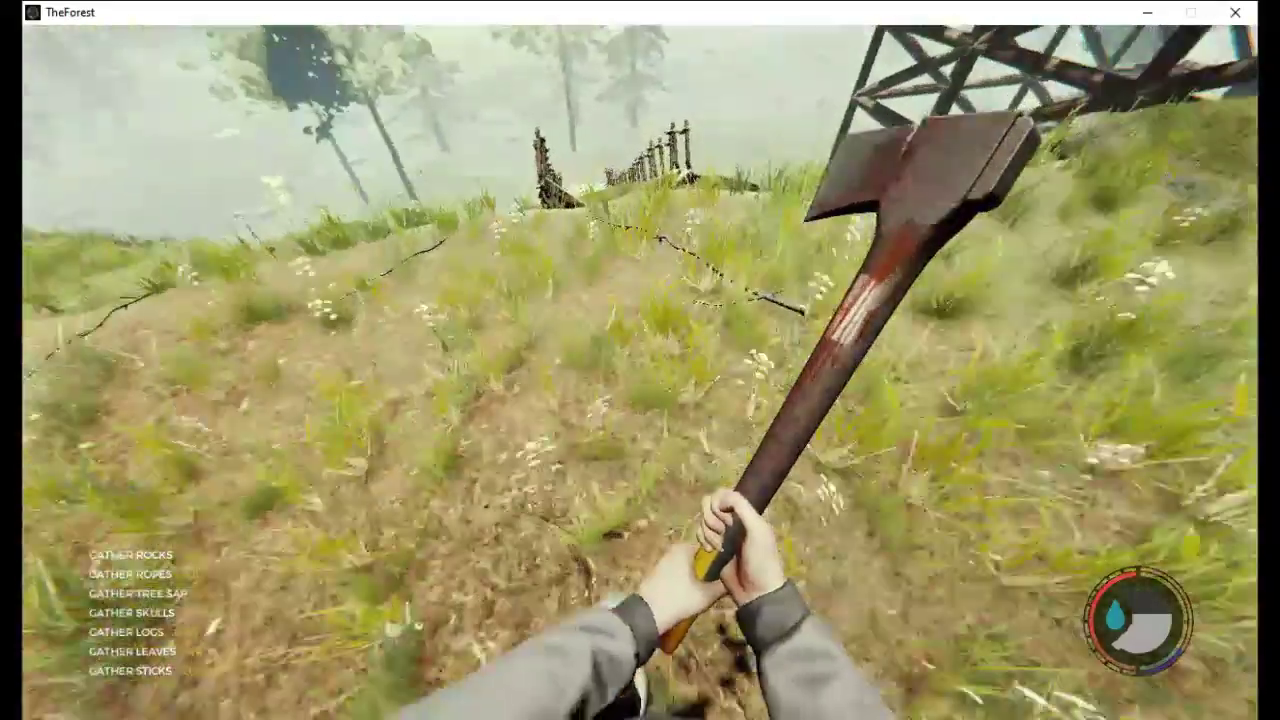
key("w")
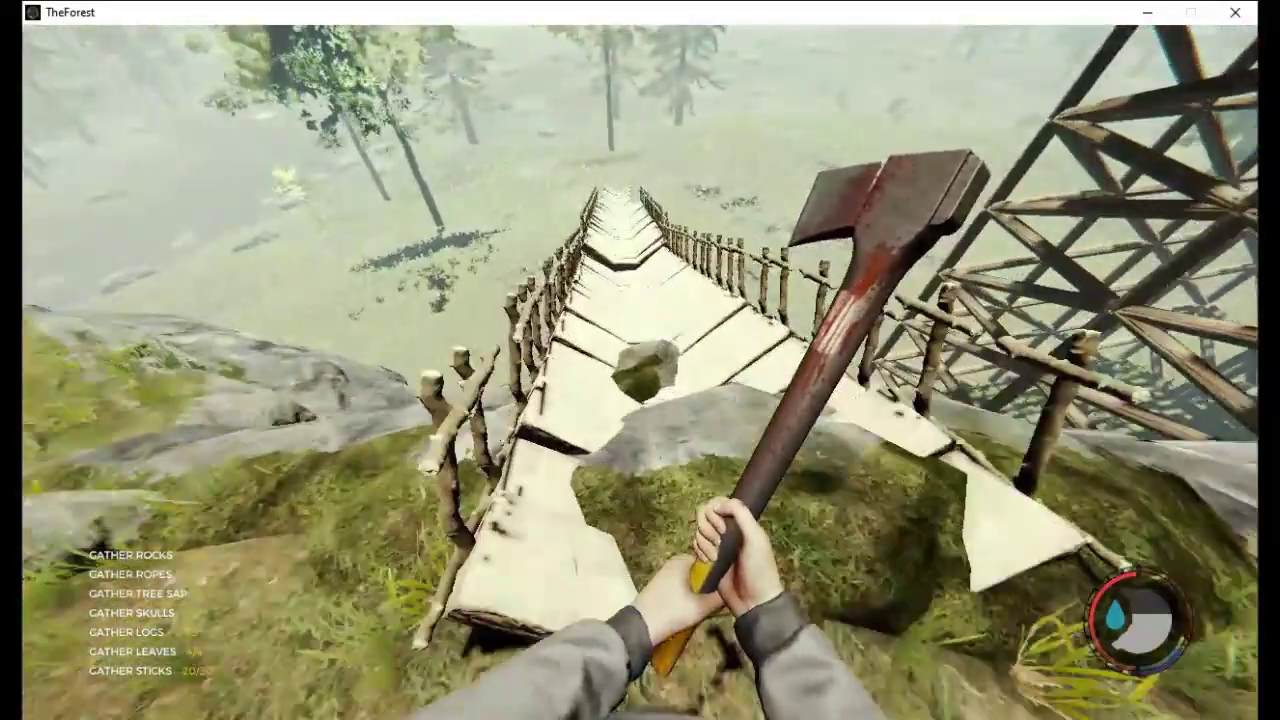
key("w")
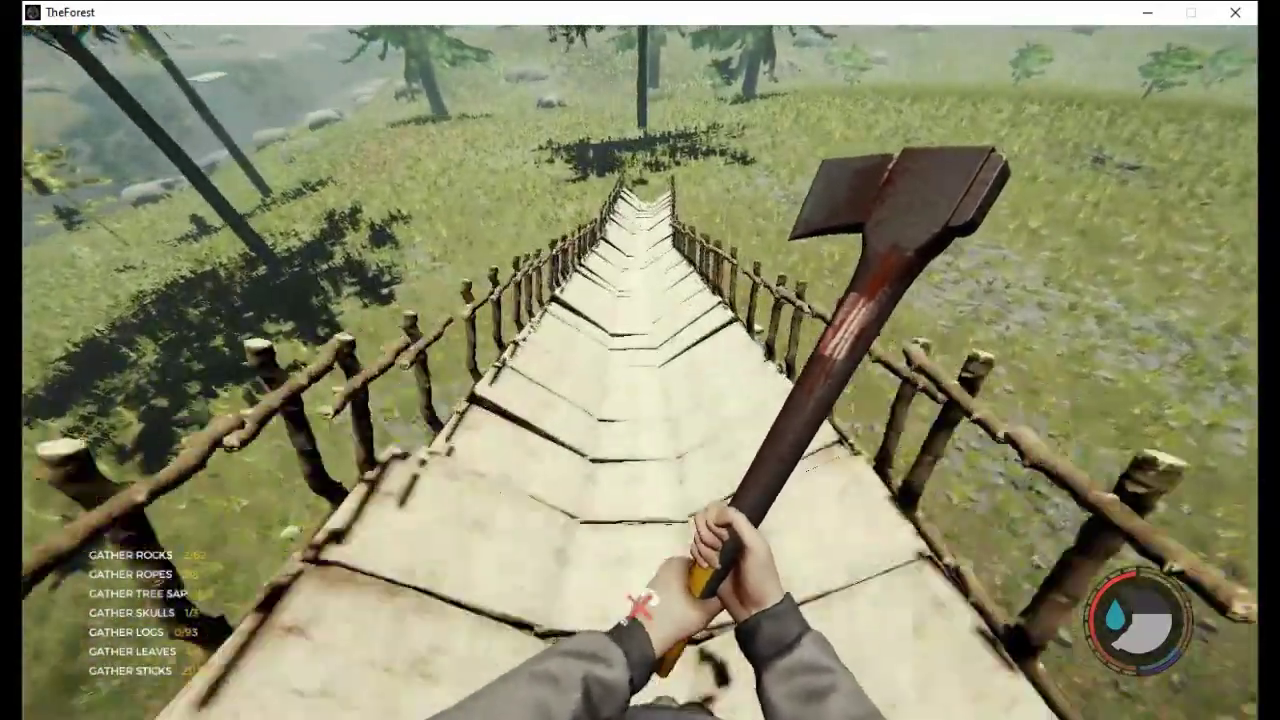
Leave the walkway, cross the grass and climb onto the mossy boulder facing the pond
key("w")
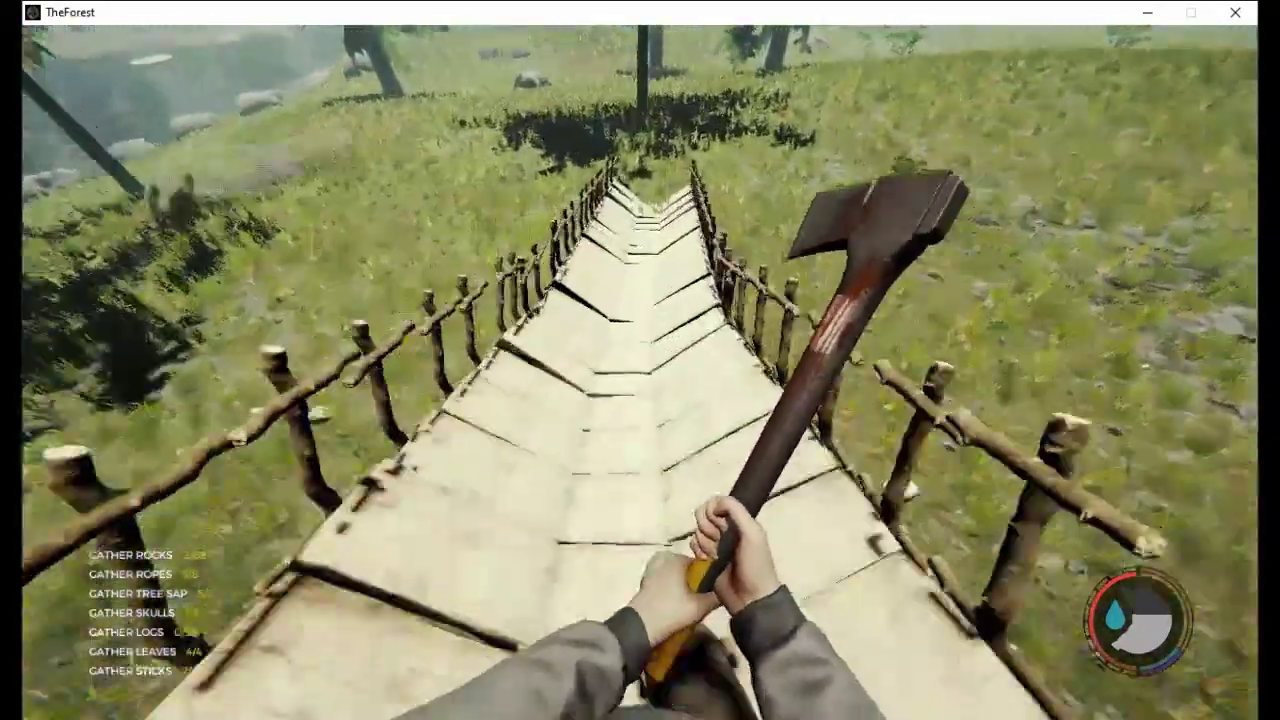
key("w")
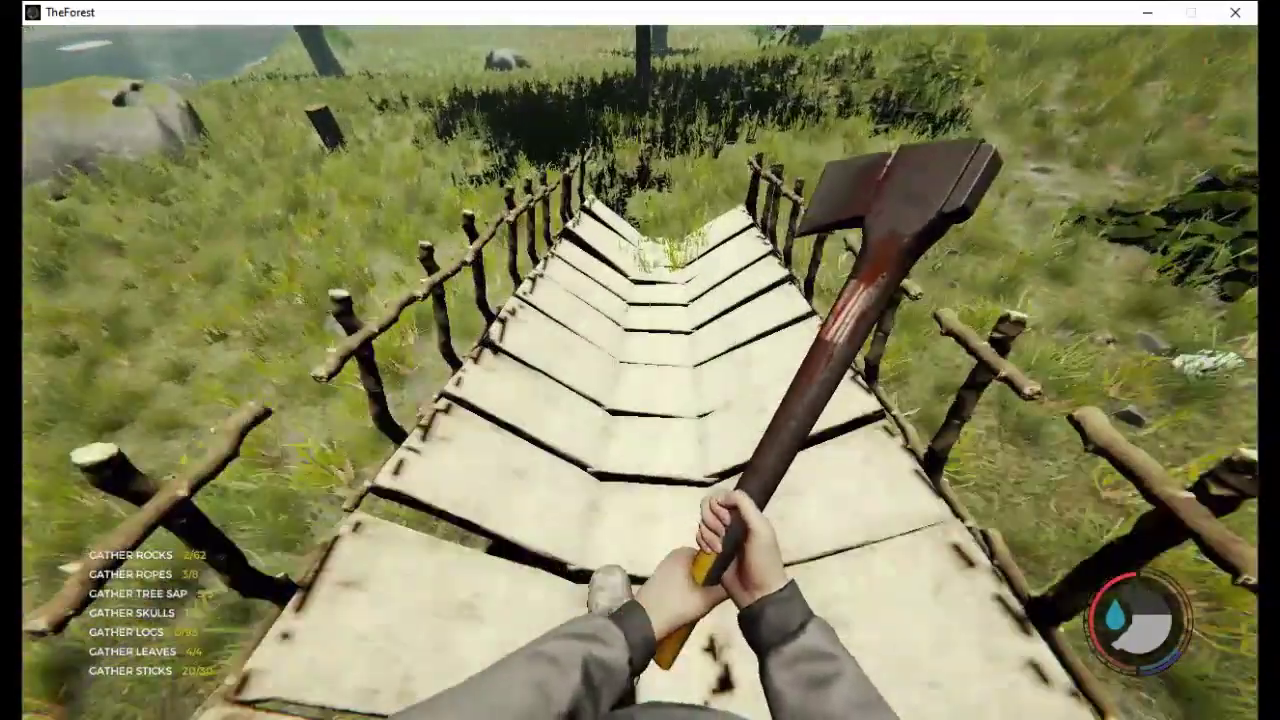
key("w")
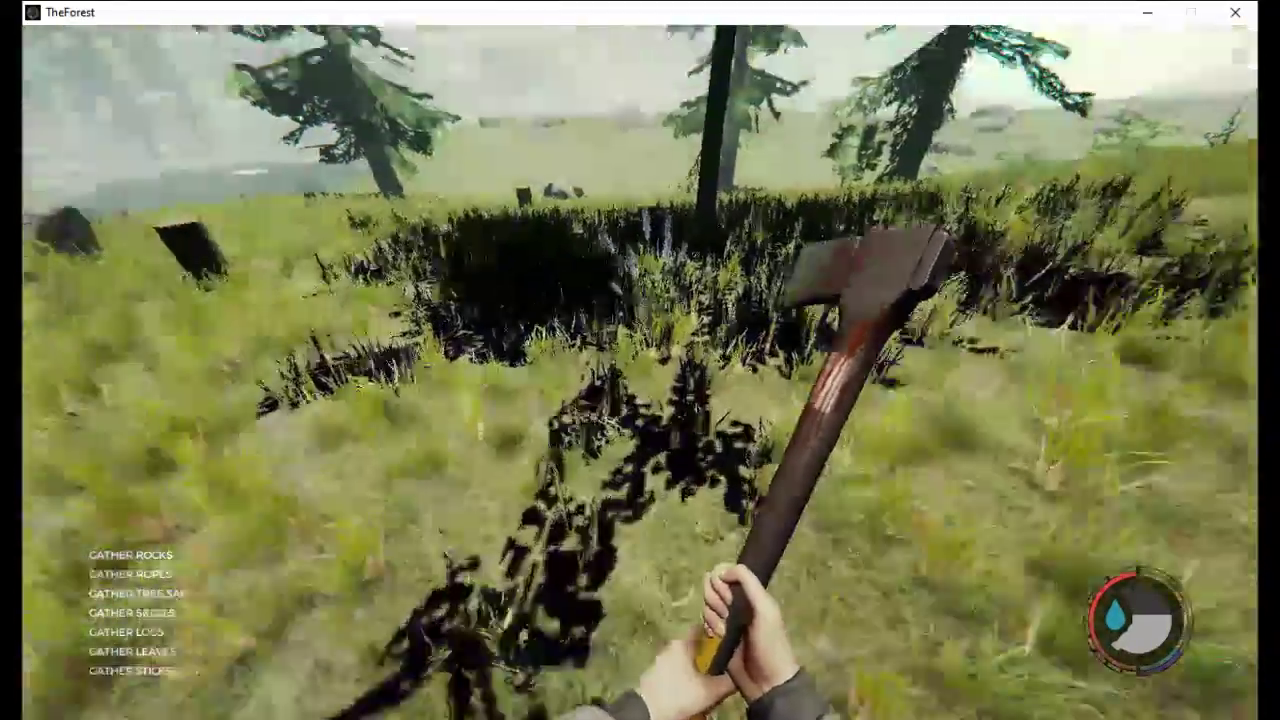
key("w")
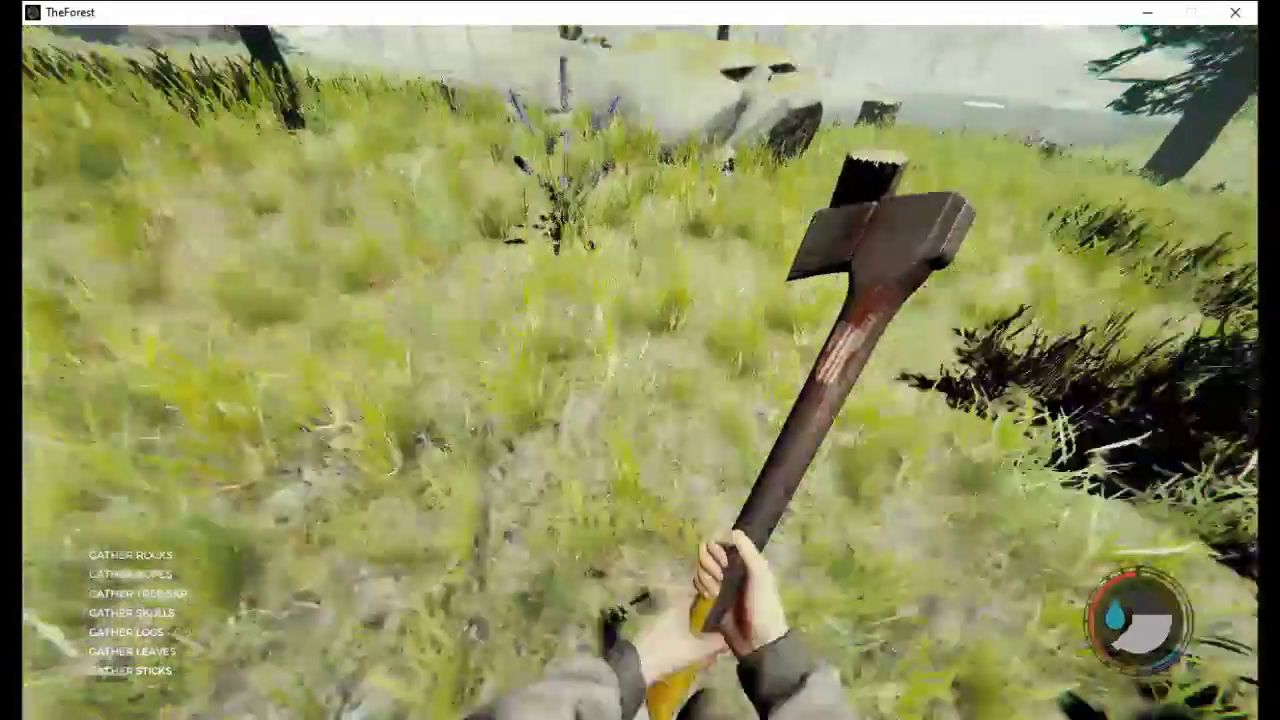
key("w")
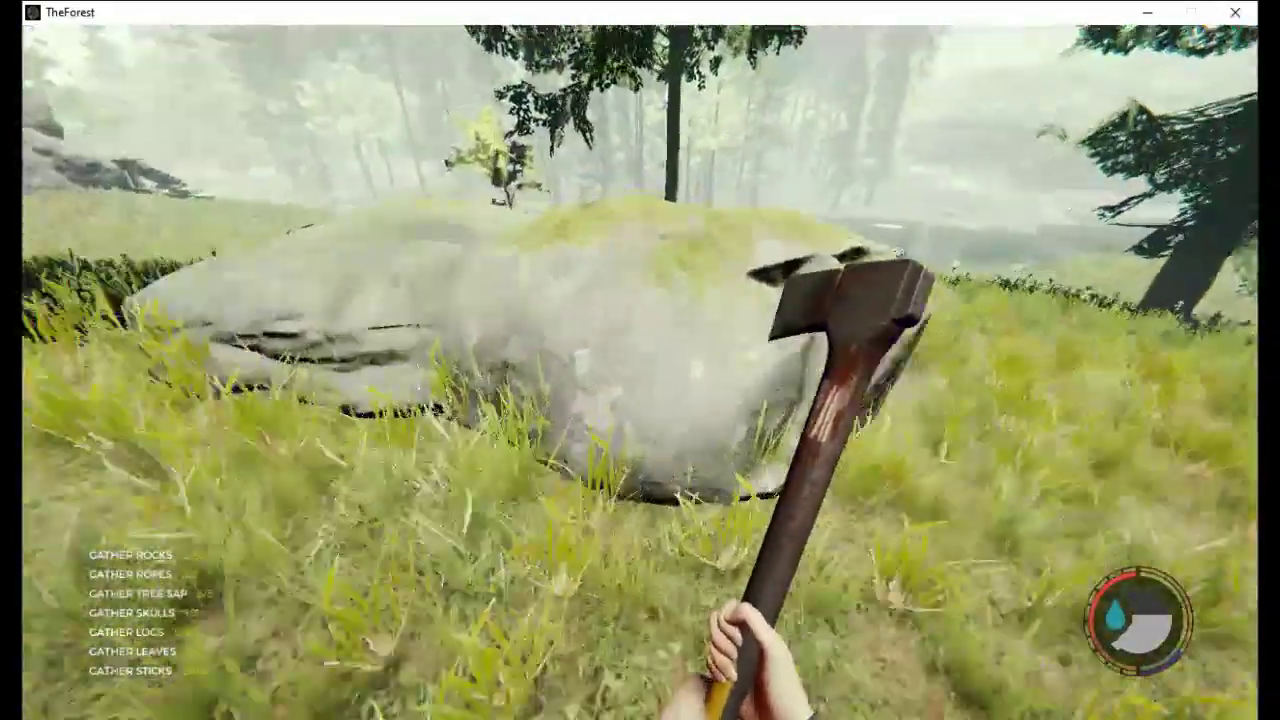
key("w")
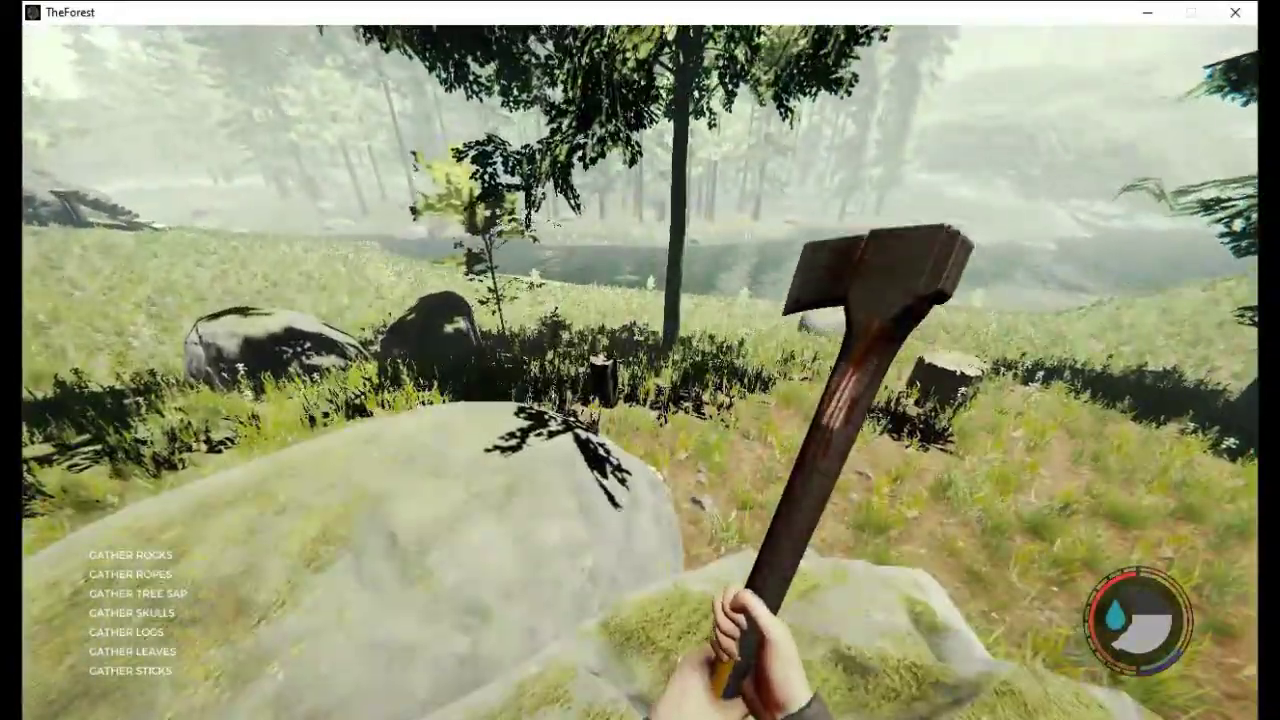
key("w")
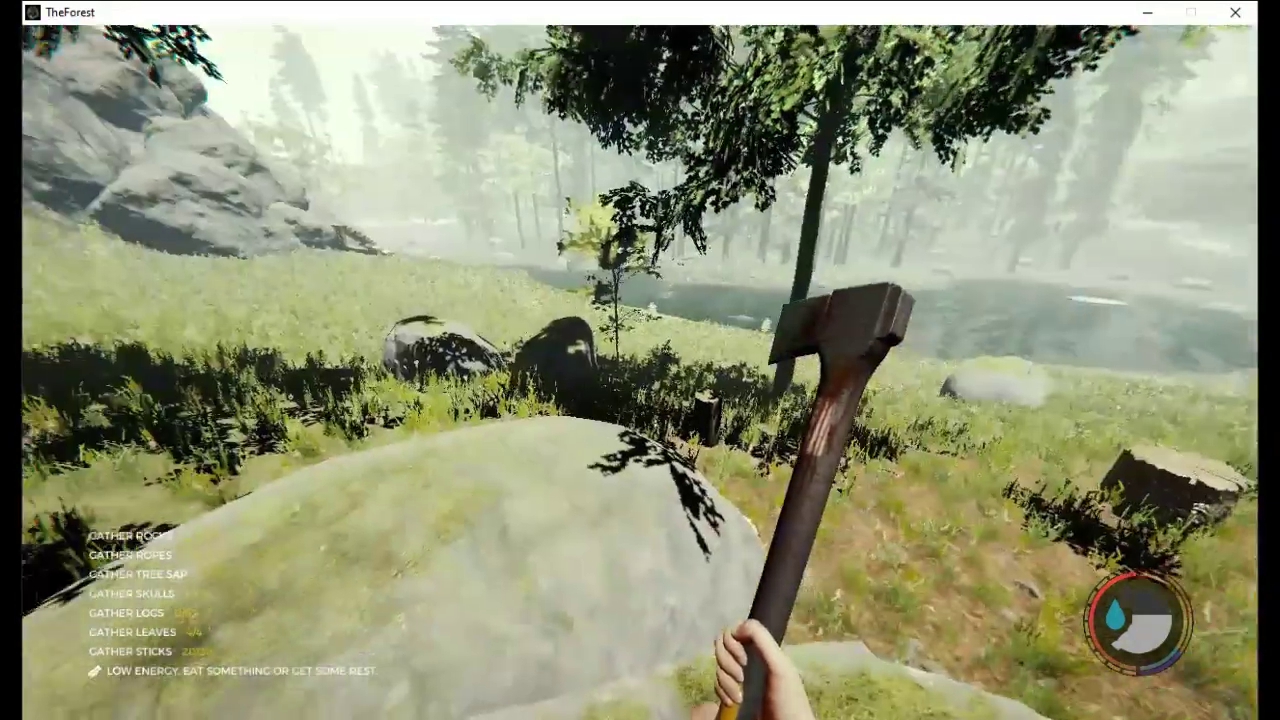
Climb down from the boulder and descend the slope past the mossy rock to the beach
key("w")
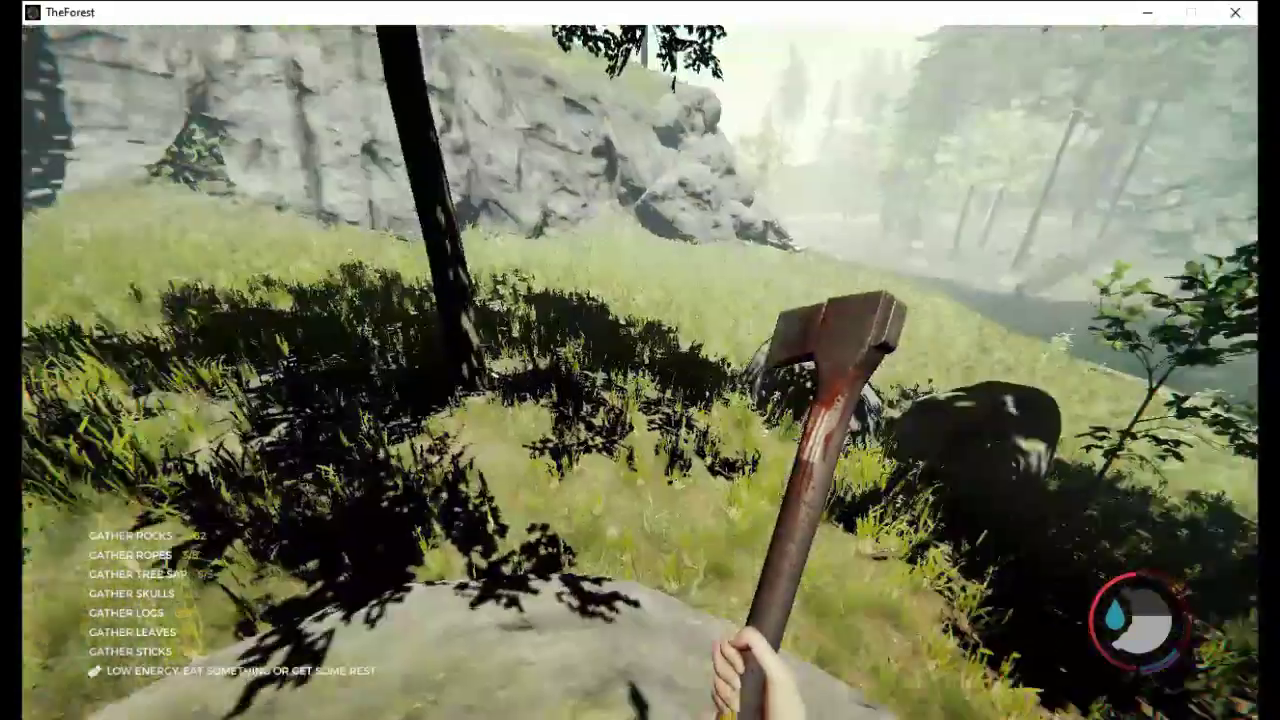
key("w")
key("w")
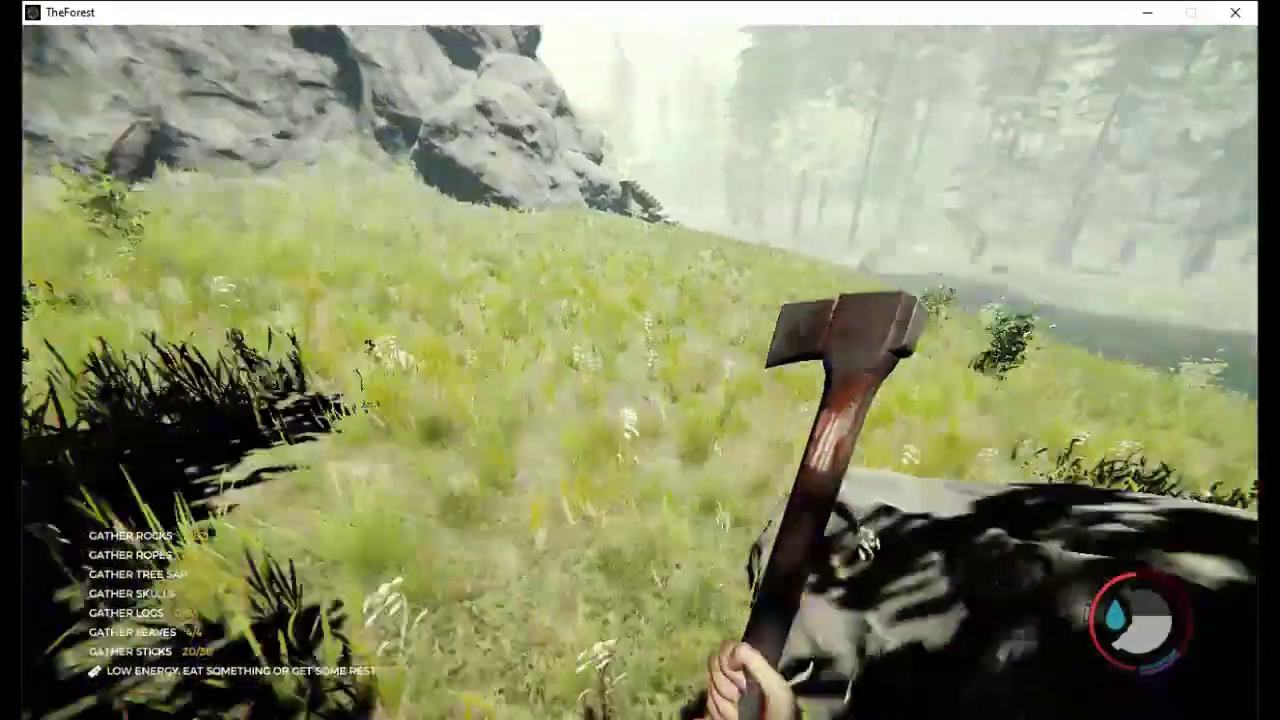
key("w")
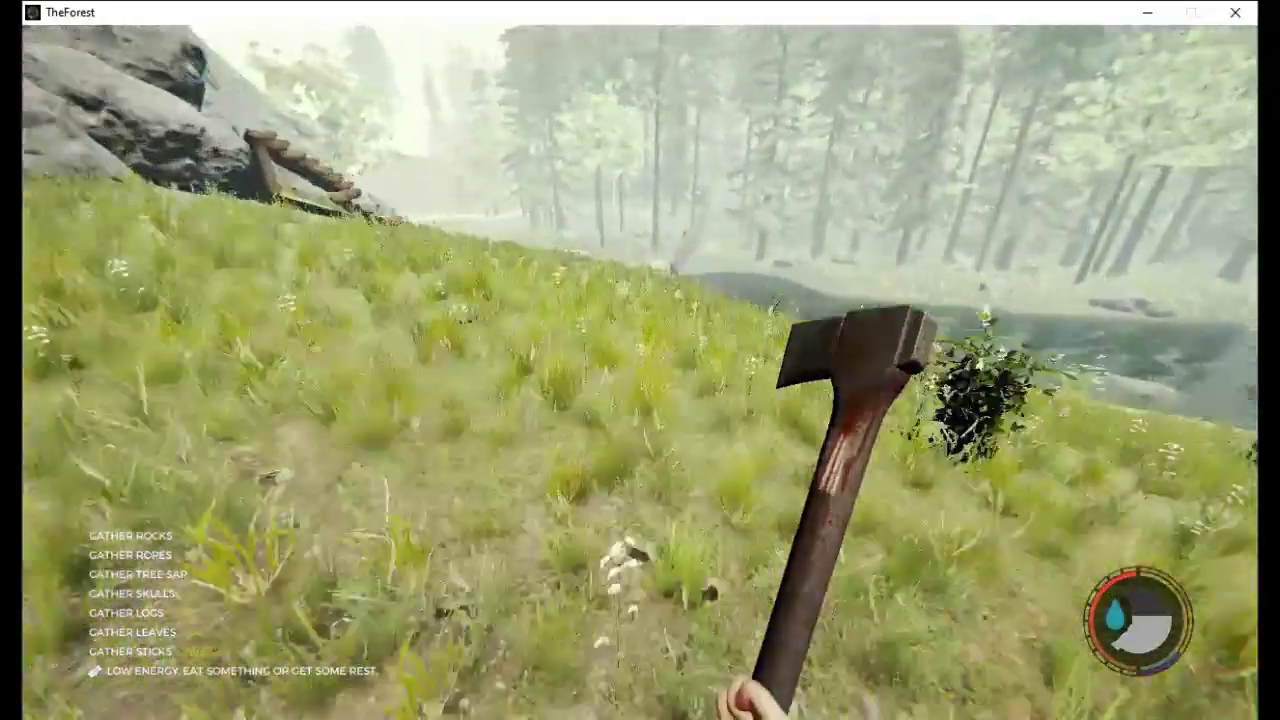
key("w")
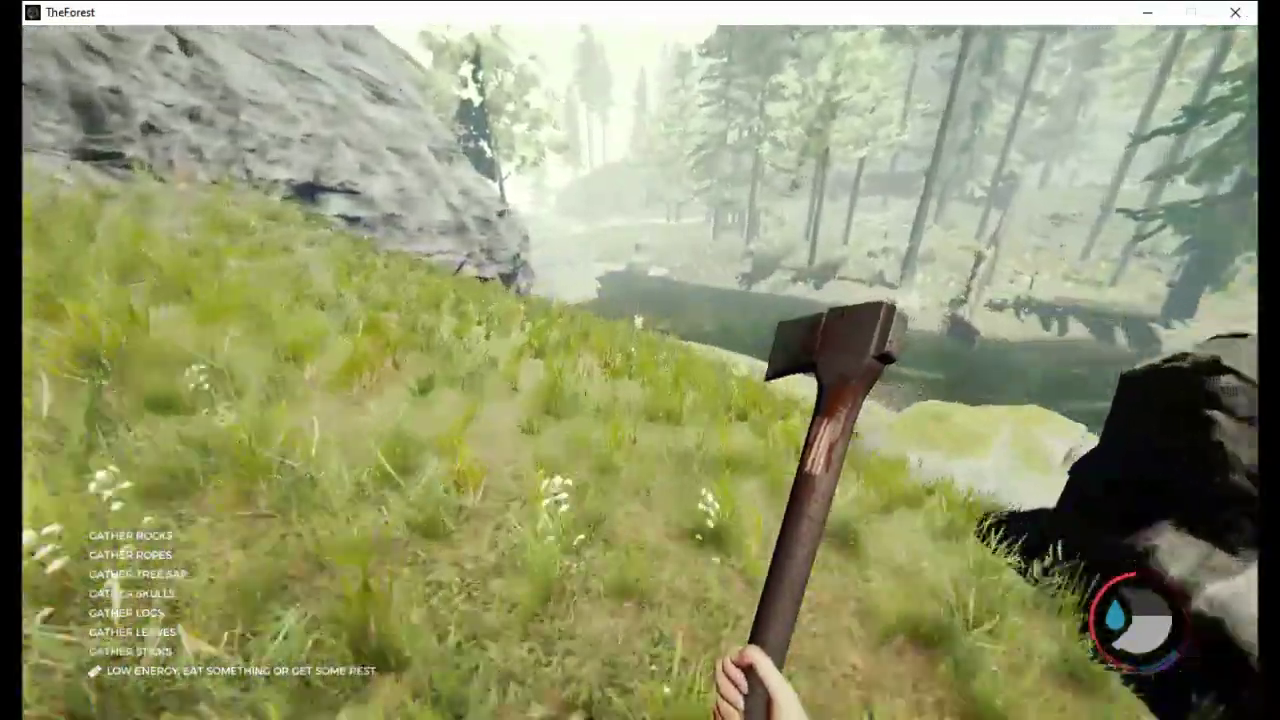
key("w")
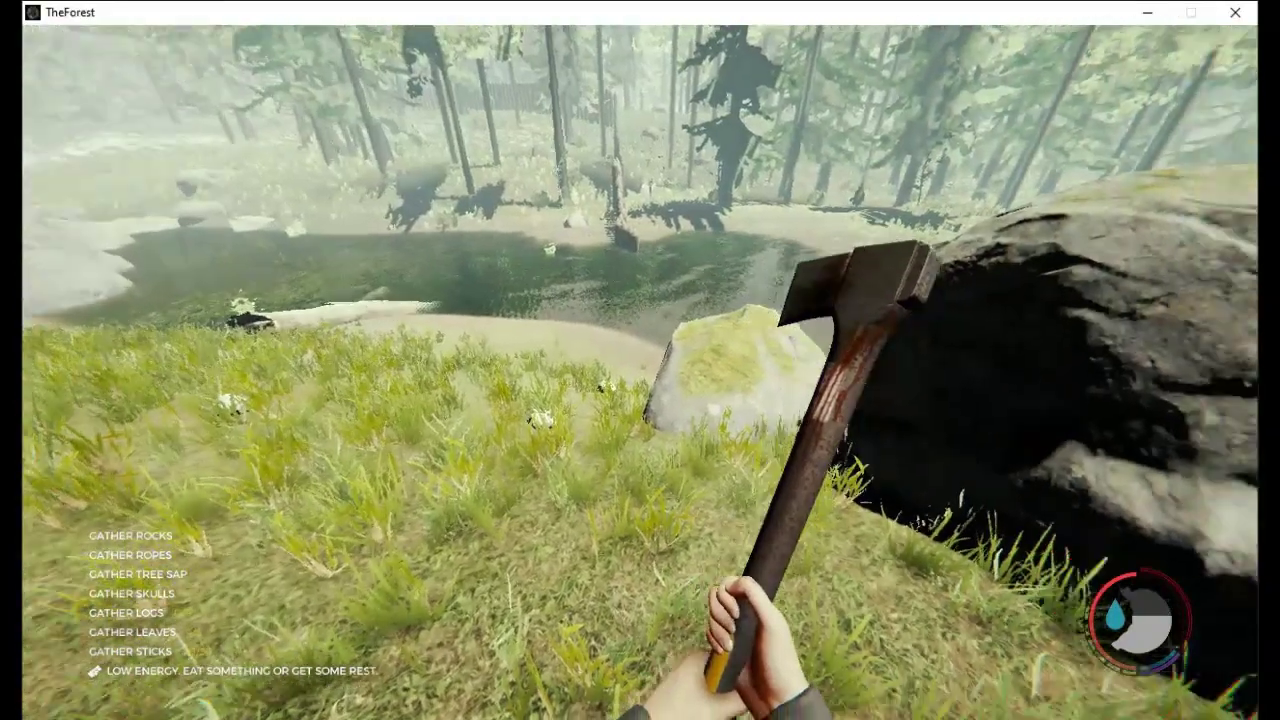
key("w")
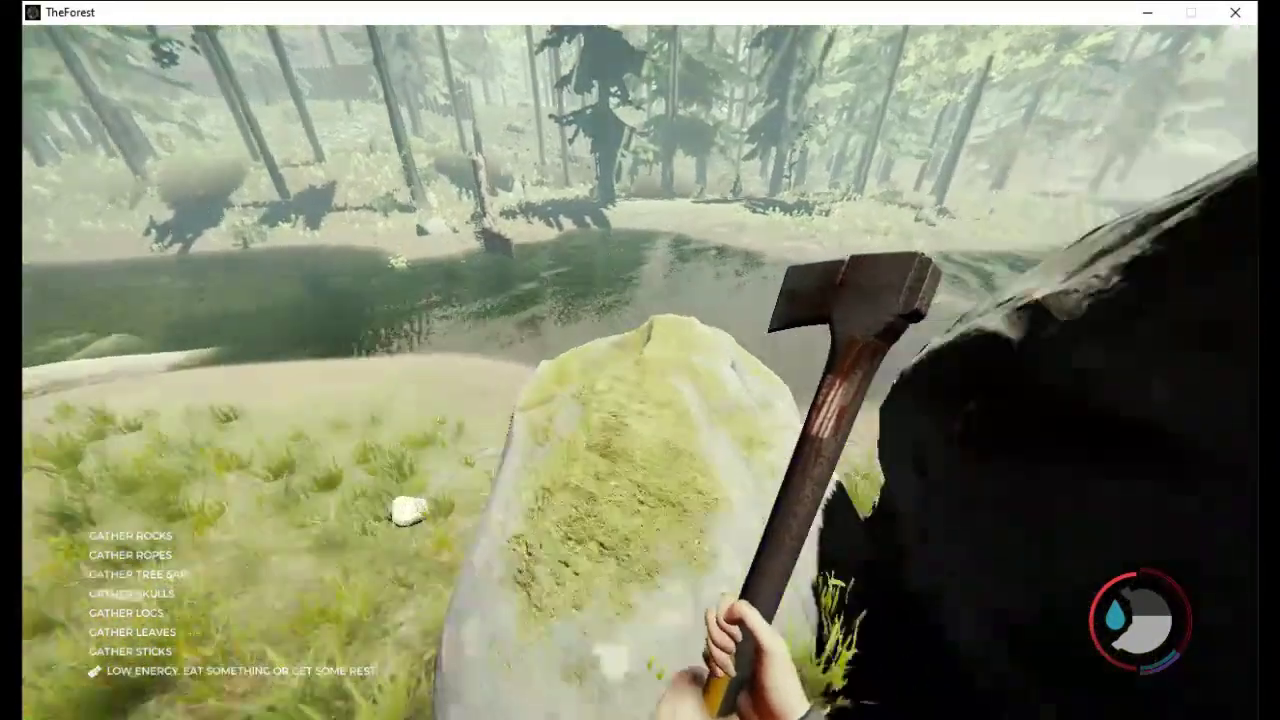
key("w")
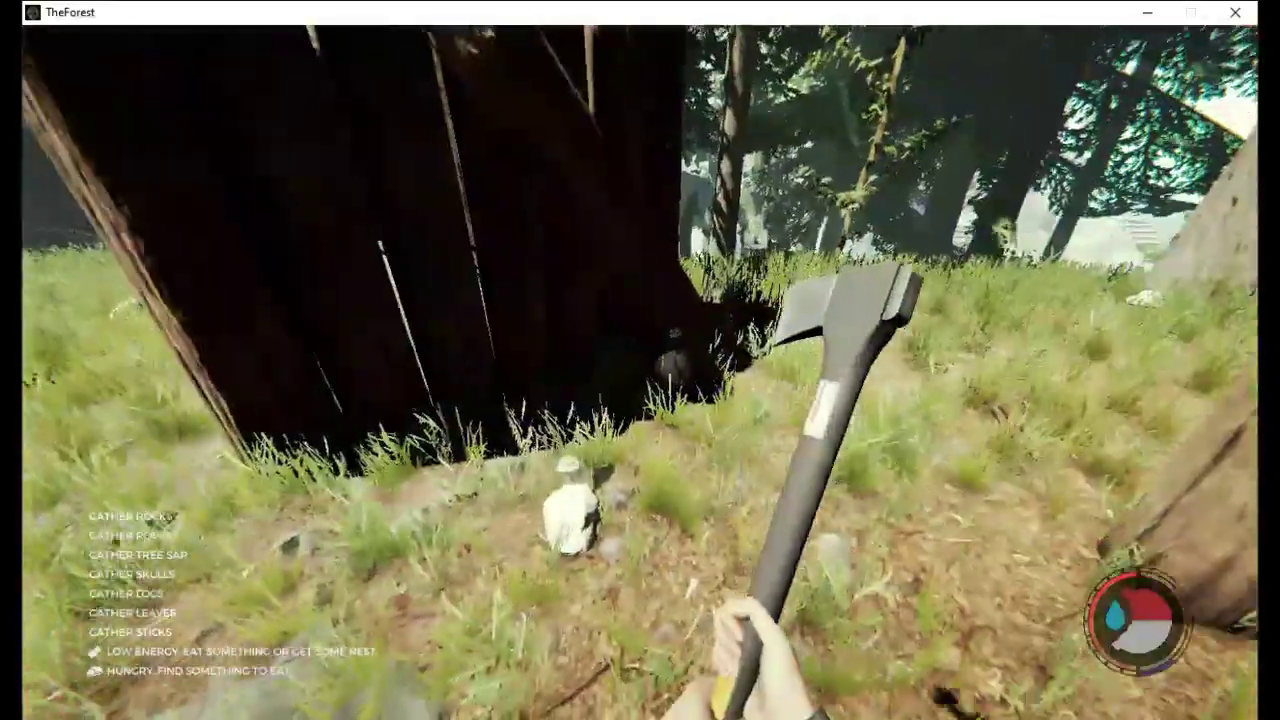
Pick up a rock, switch to the axe, collect sticks and cloth, then open the inventory
key("e")
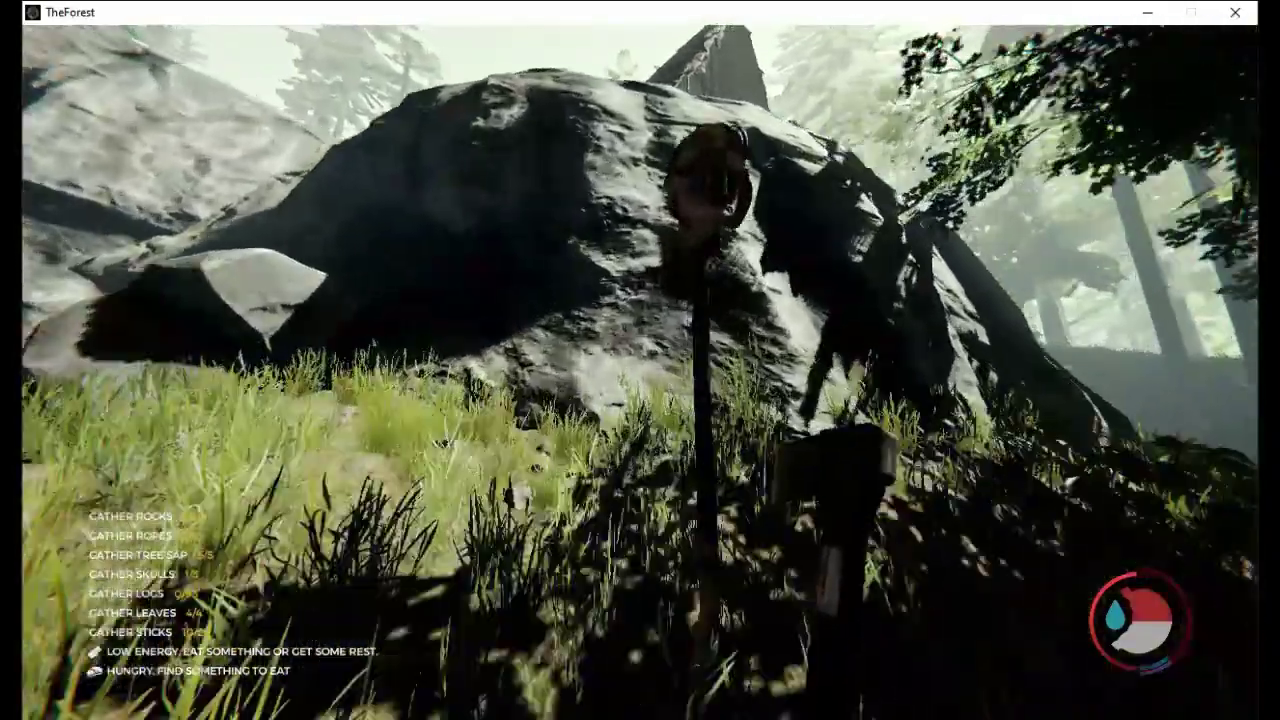
key("1")
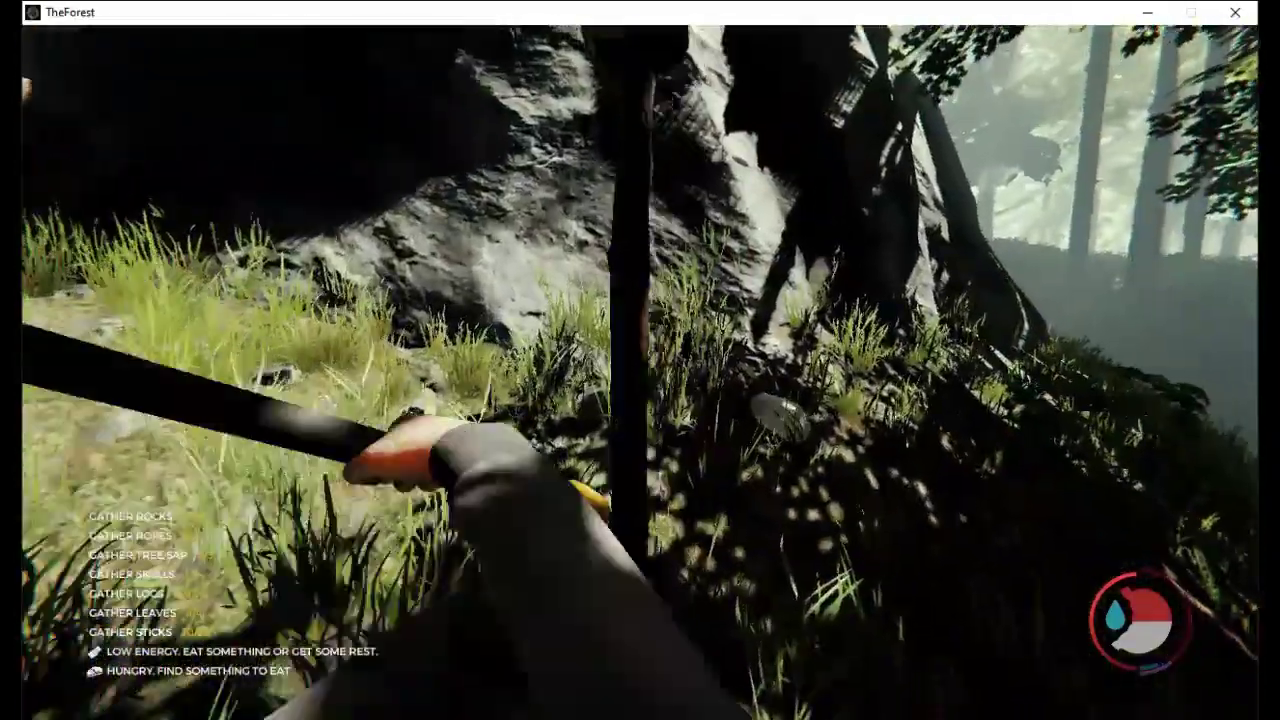
key("1")
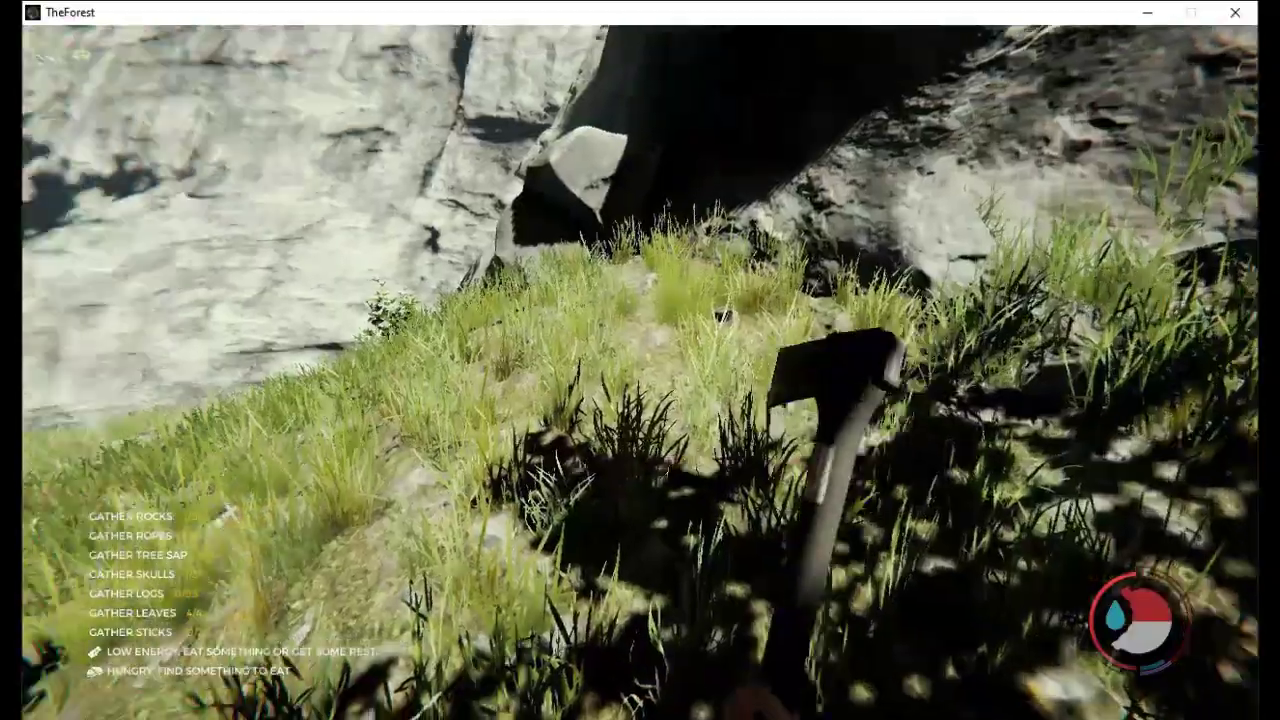
key("e")
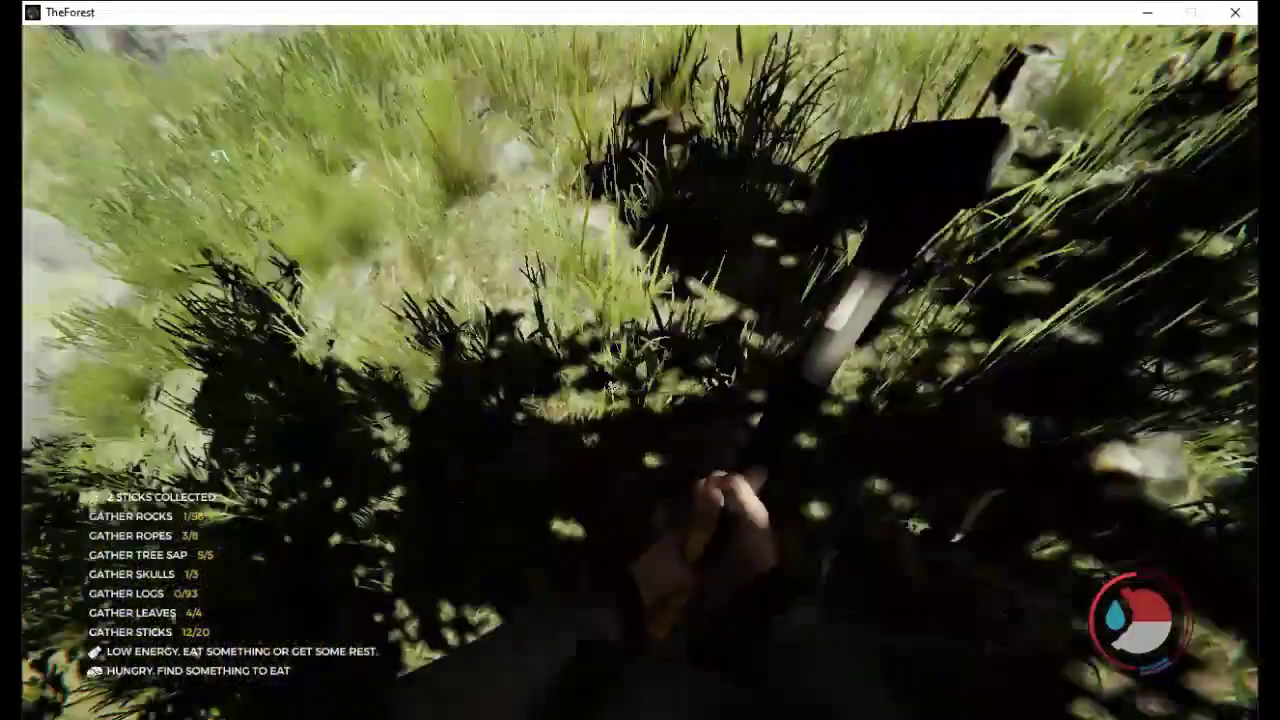
key("e")
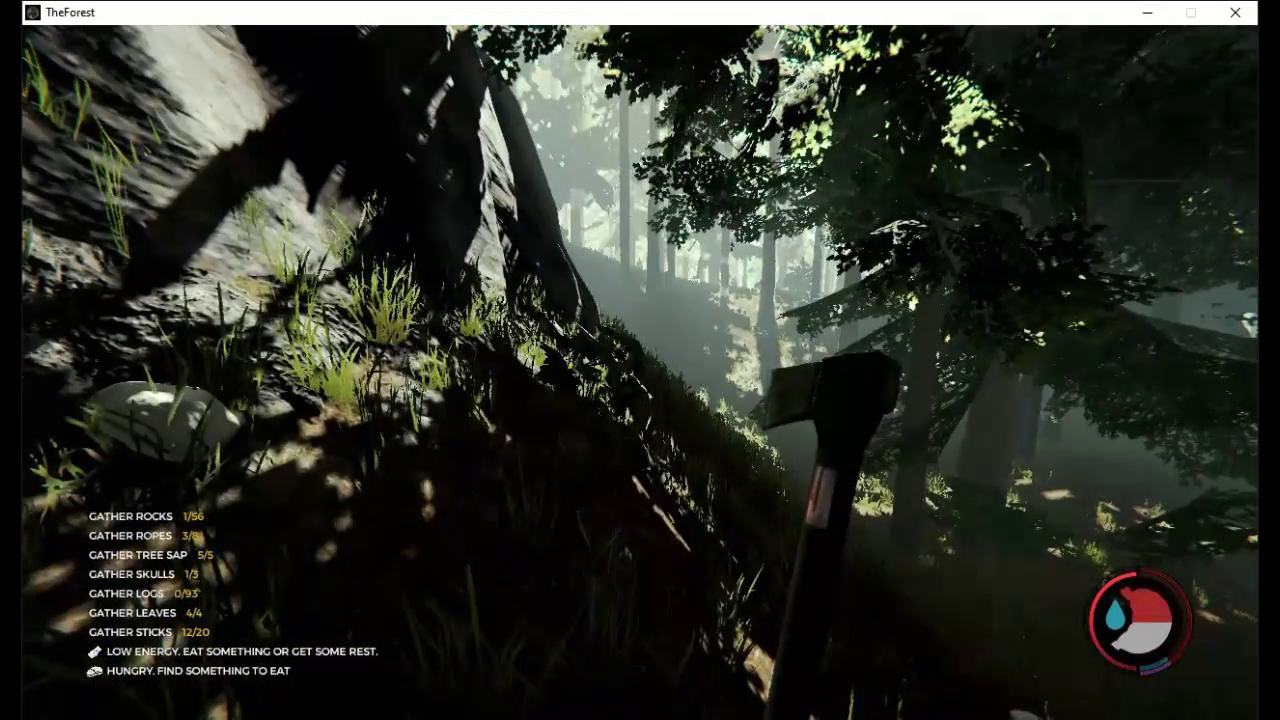
key("i")
mouse_move(914, 590)
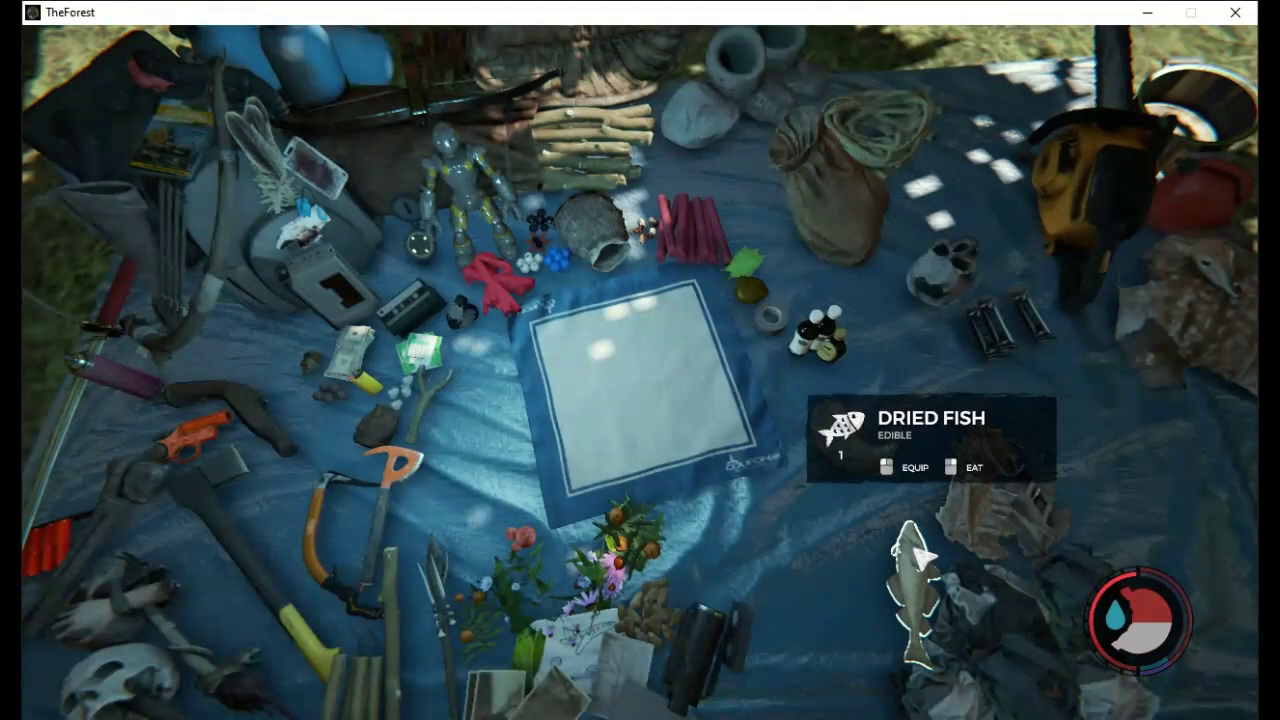
Eat the Dried Fish from the inventory mat and close the inventory
right_click(924, 557)
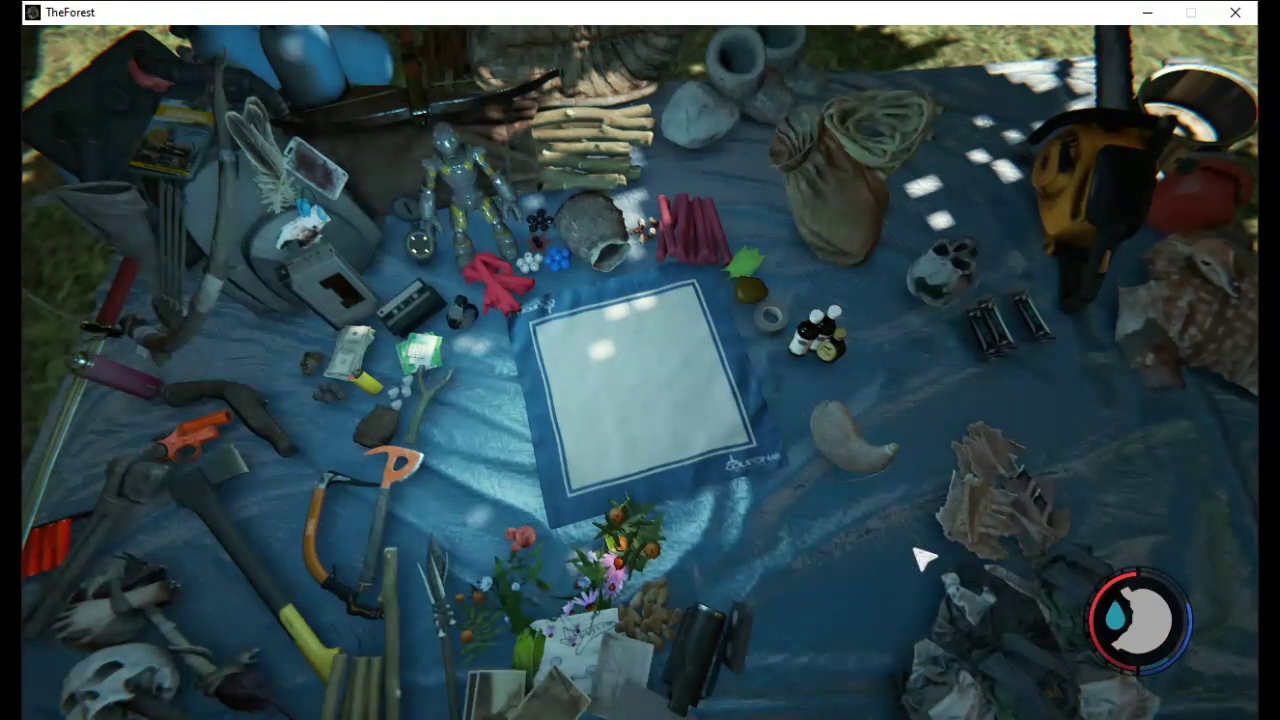
mouse_move(628, 540)
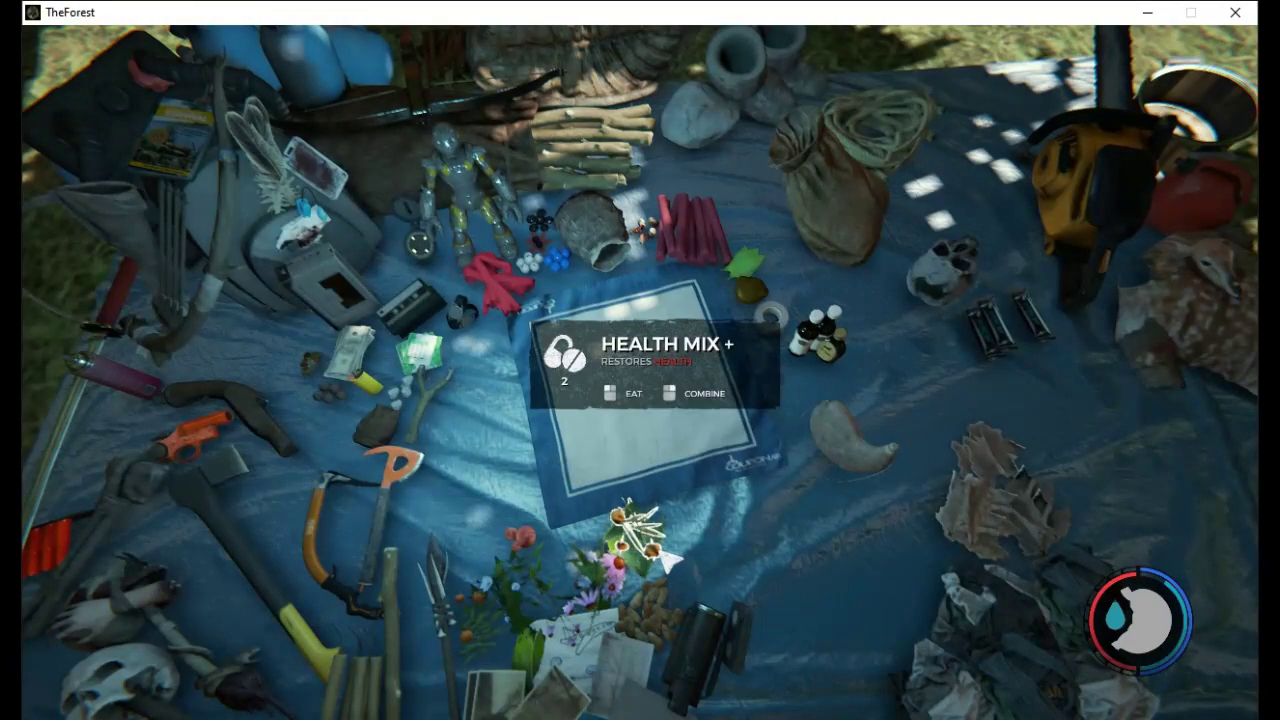
key("Tab")
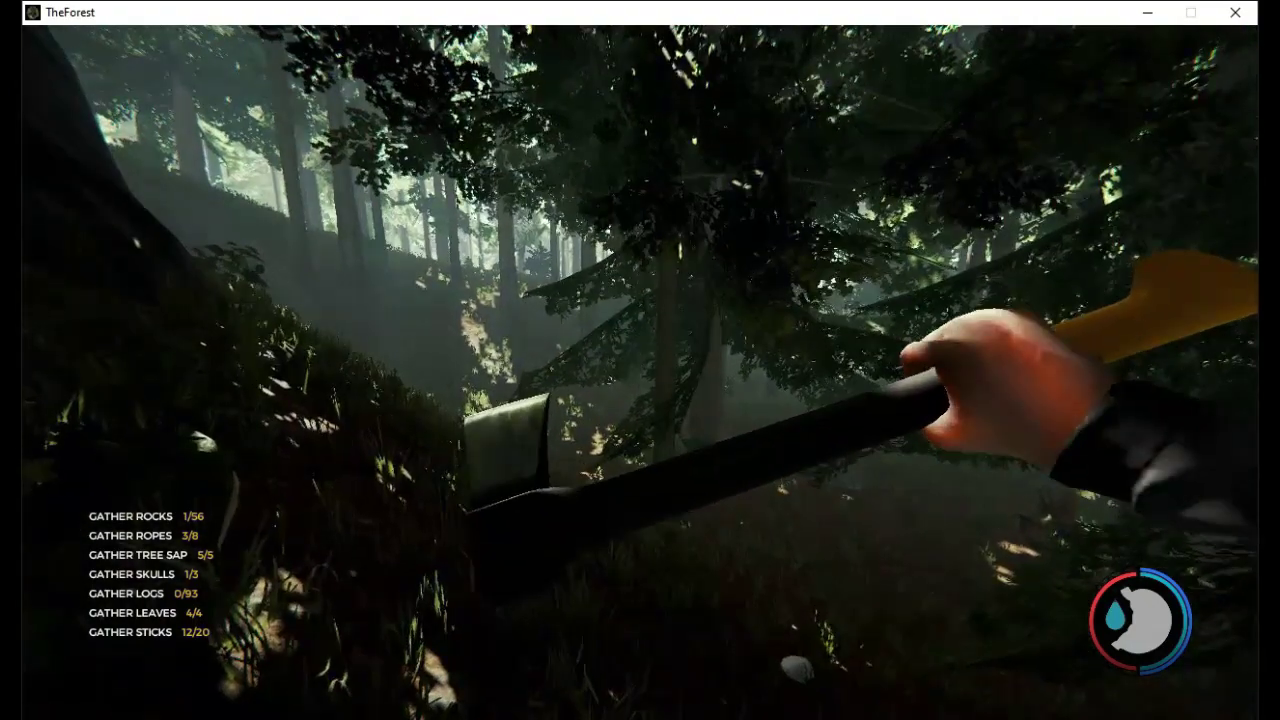
Swing the weapon, walk up the slope past the white rock, and gather three batches of sticks
key("q")
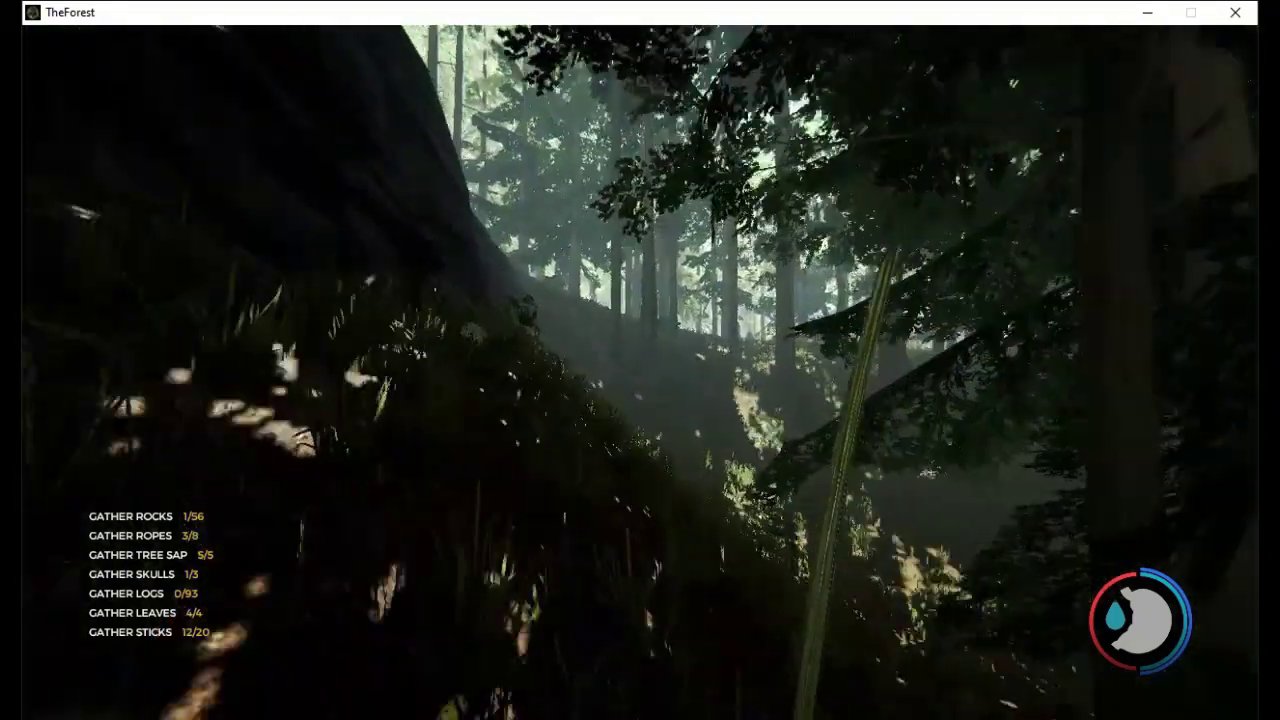
key("w")
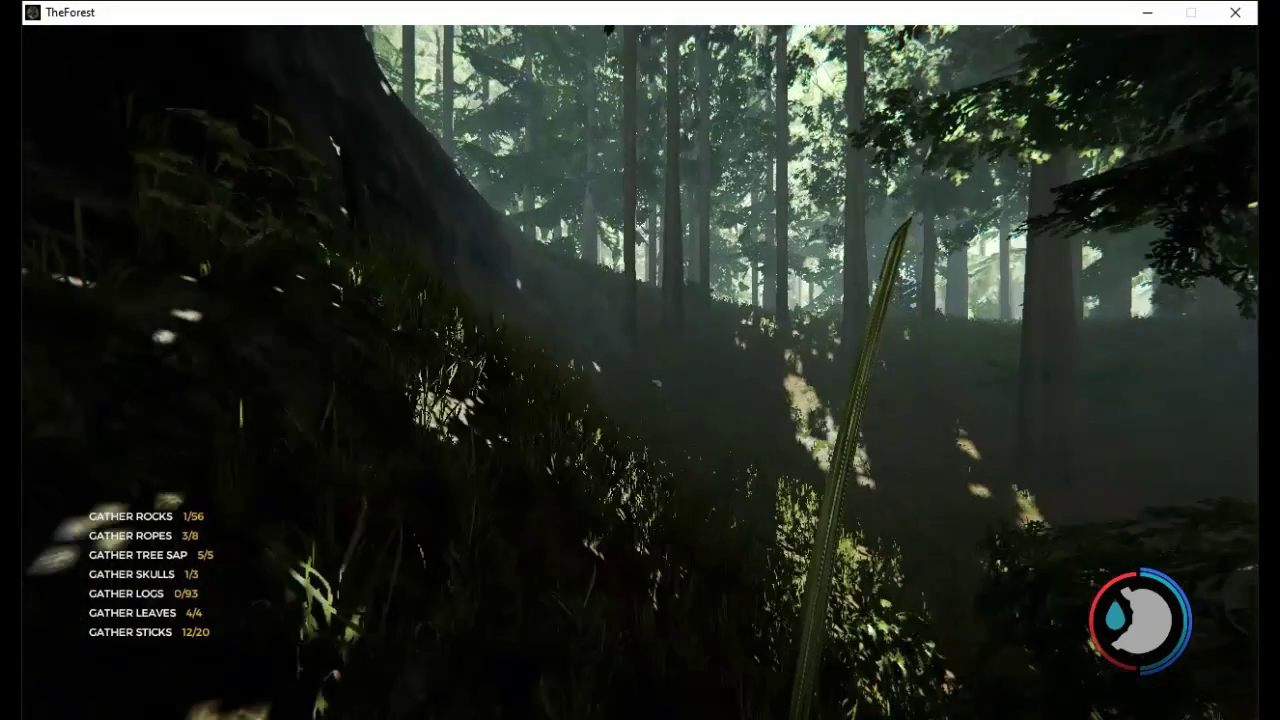
key("w")
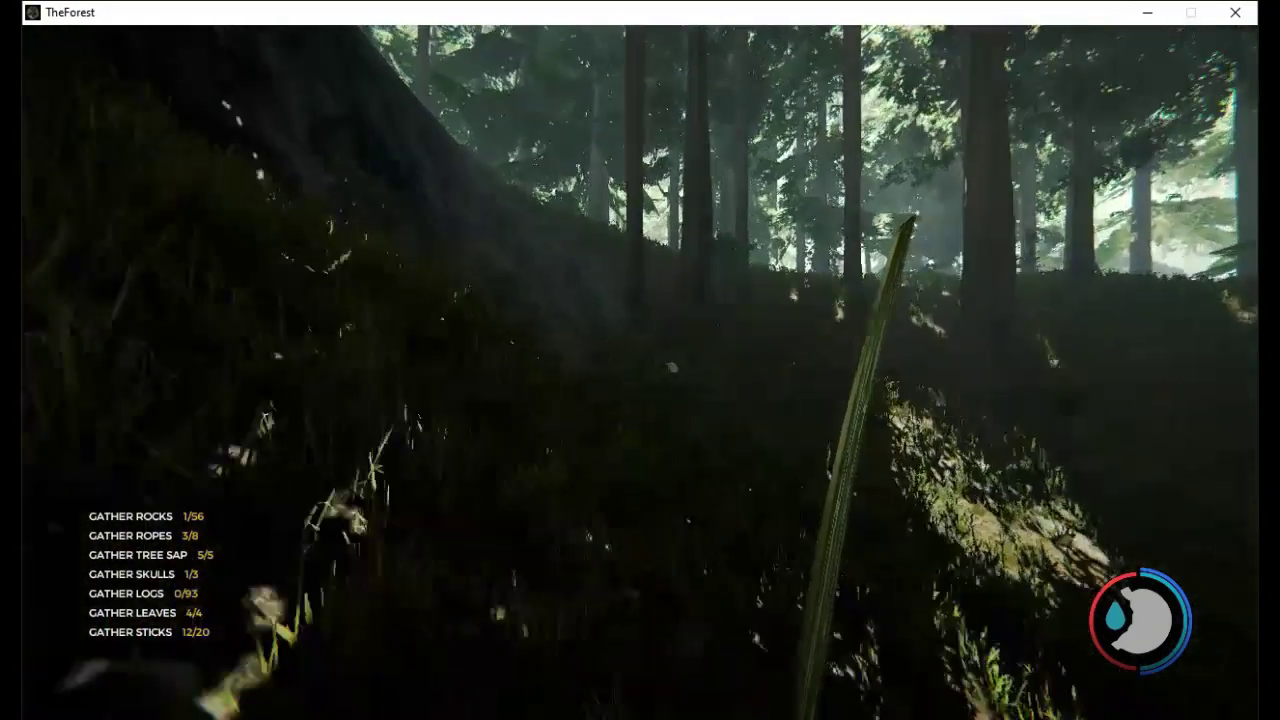
key("w")
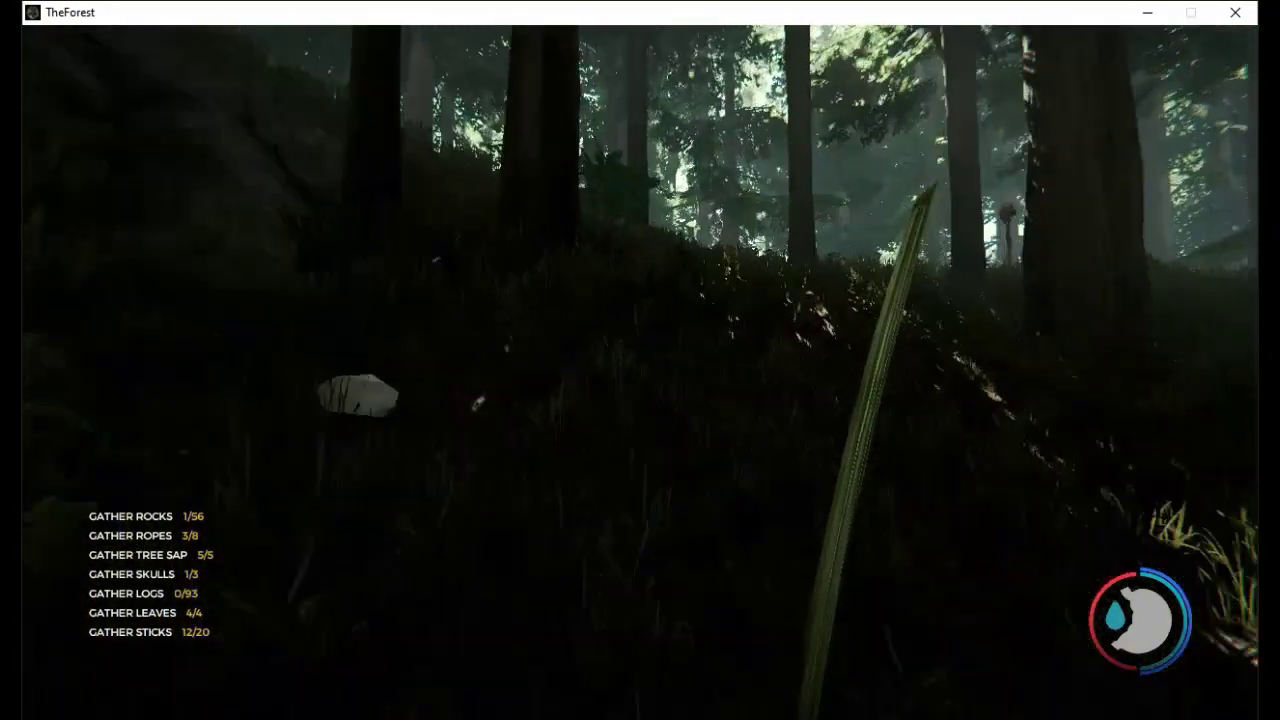
key("w")
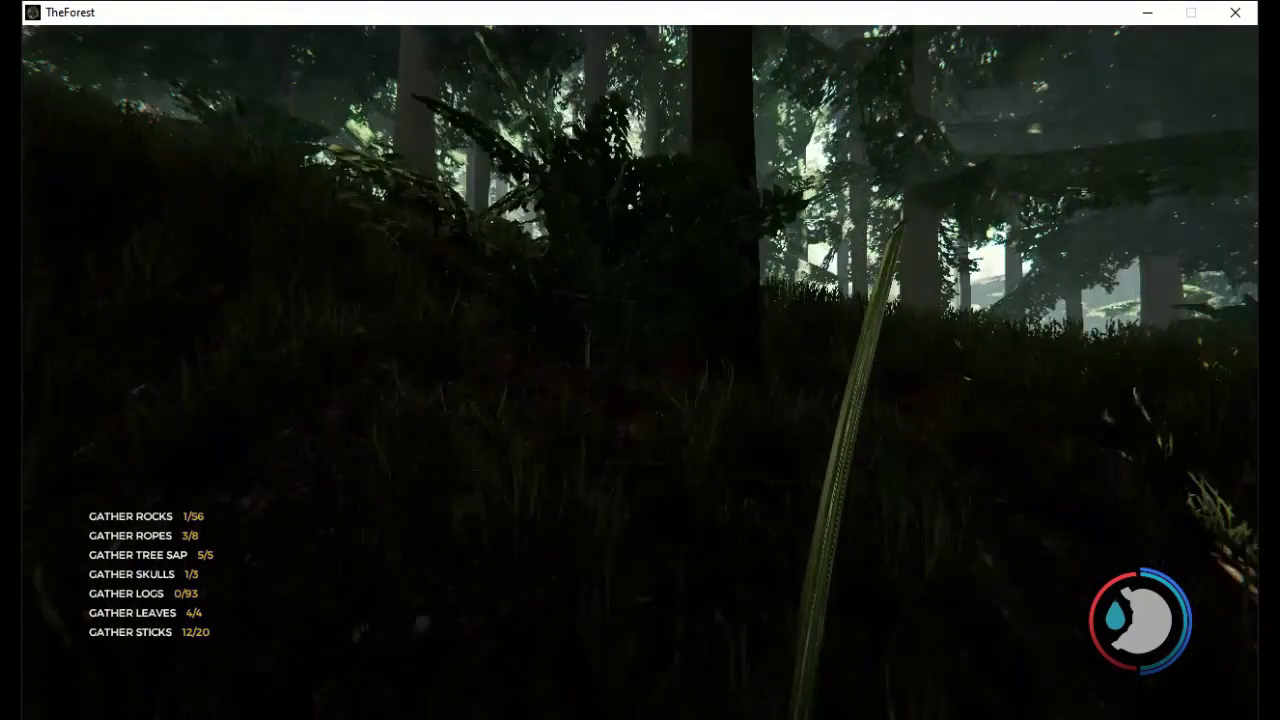
key("w")
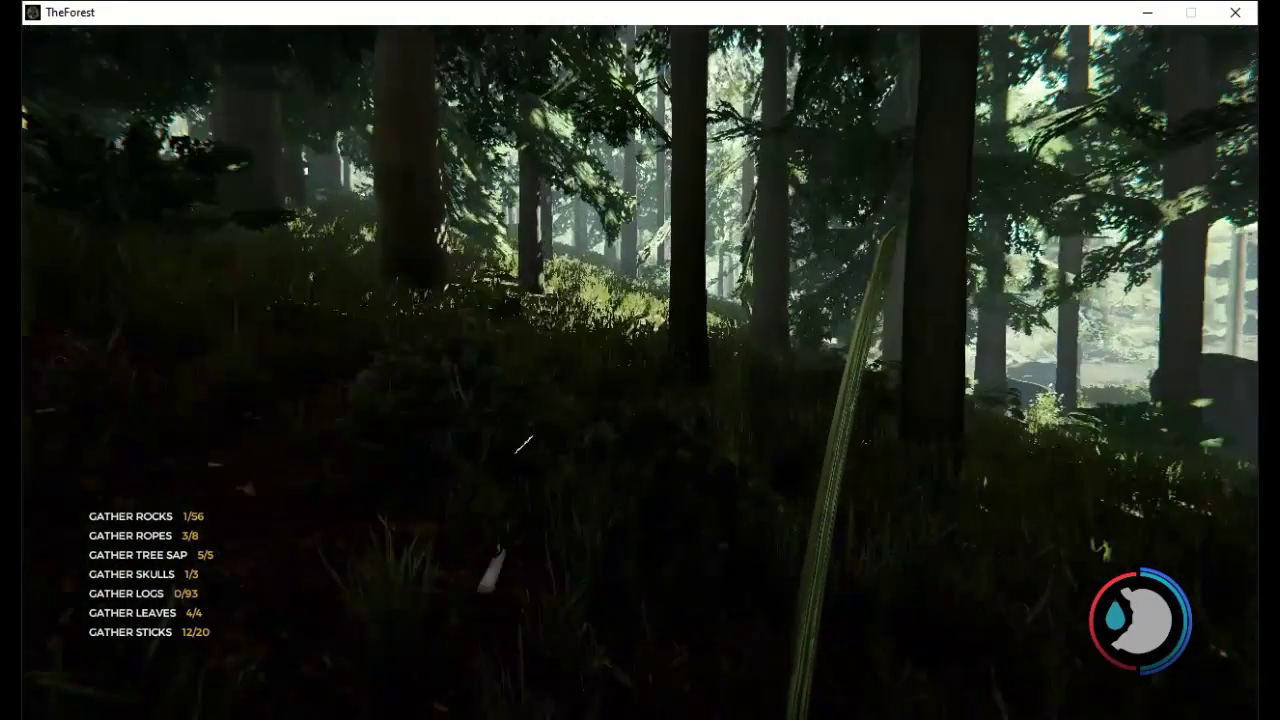
key("e")
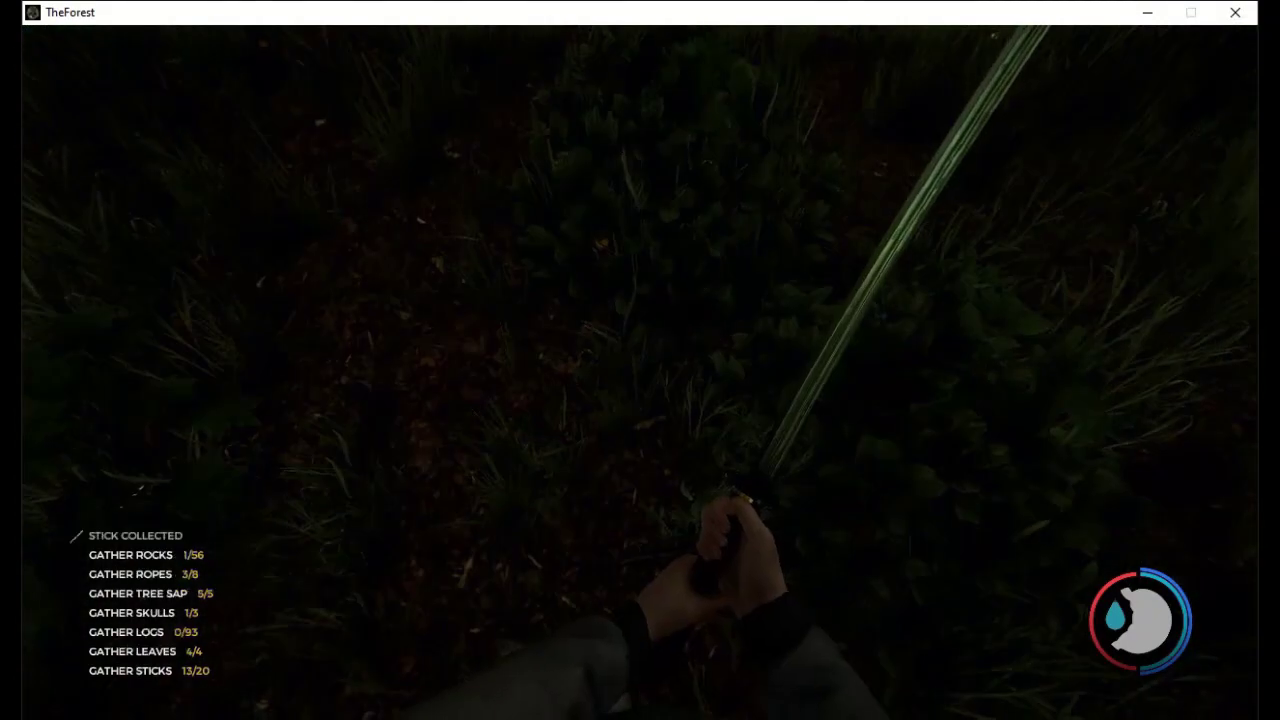
key("e")
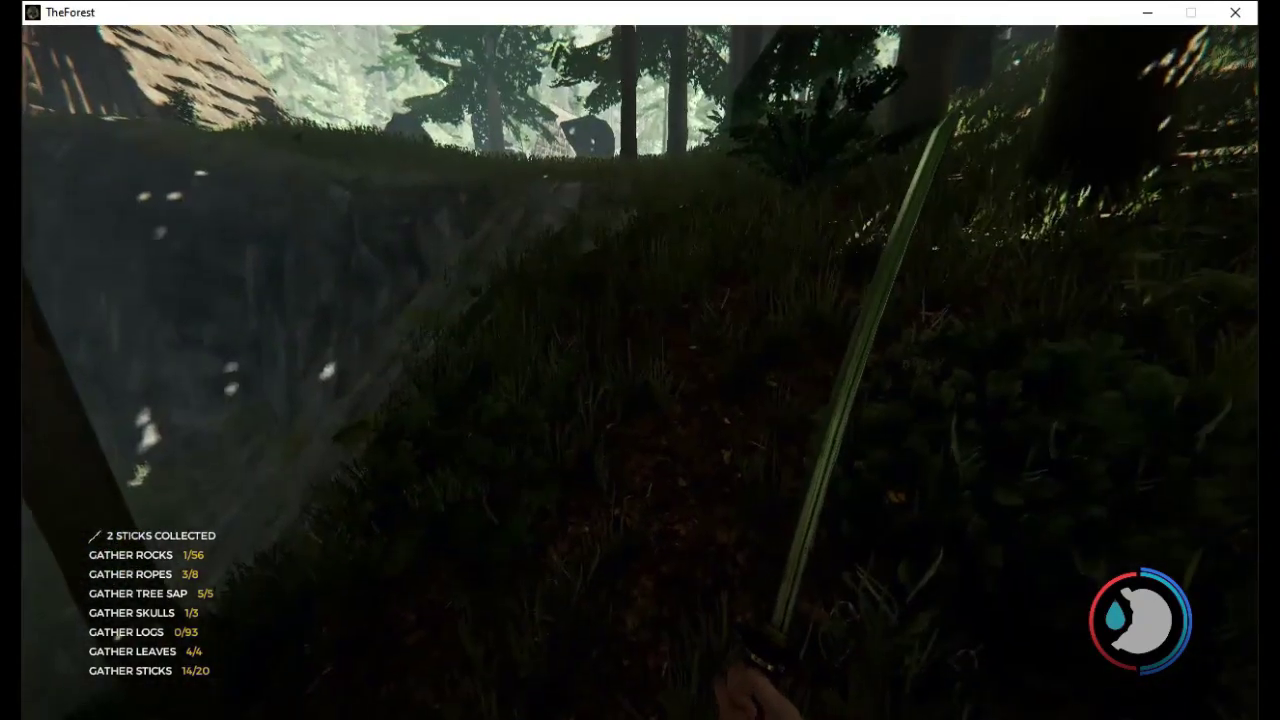
key("e")
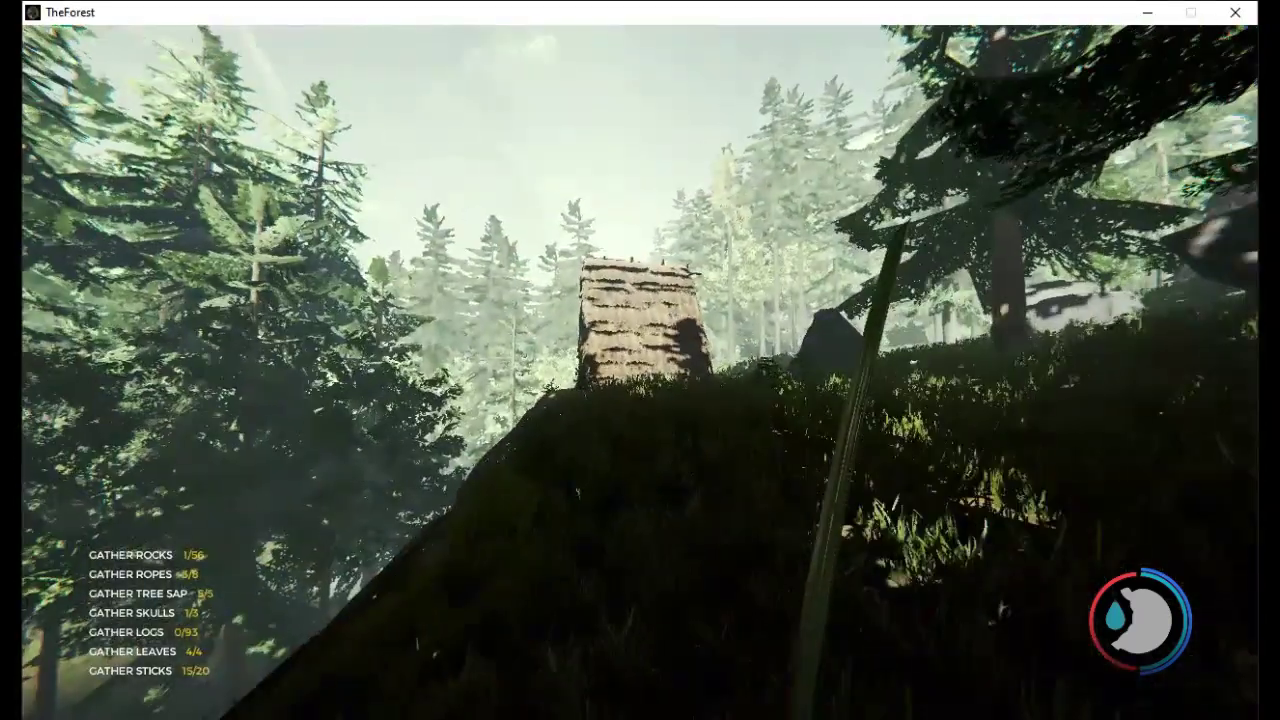
Walk up to the thatched hut and on between the tree and the mossy rock
key("w")
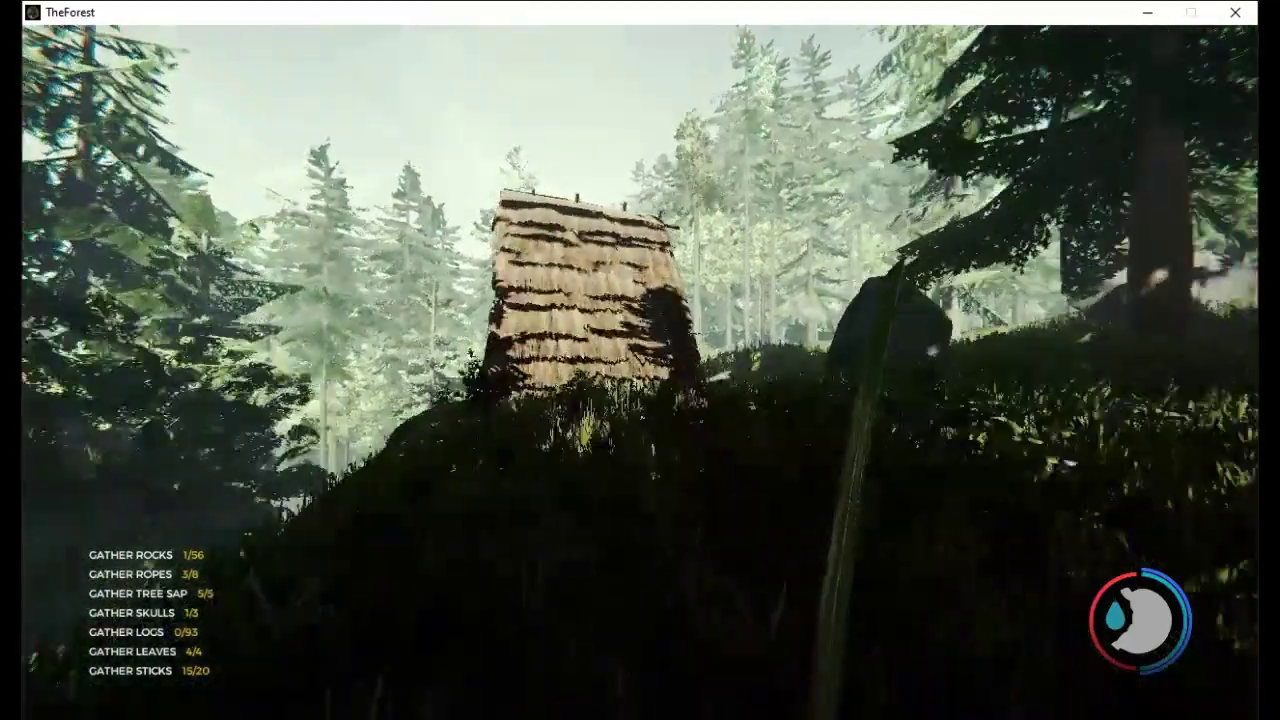
key("w")
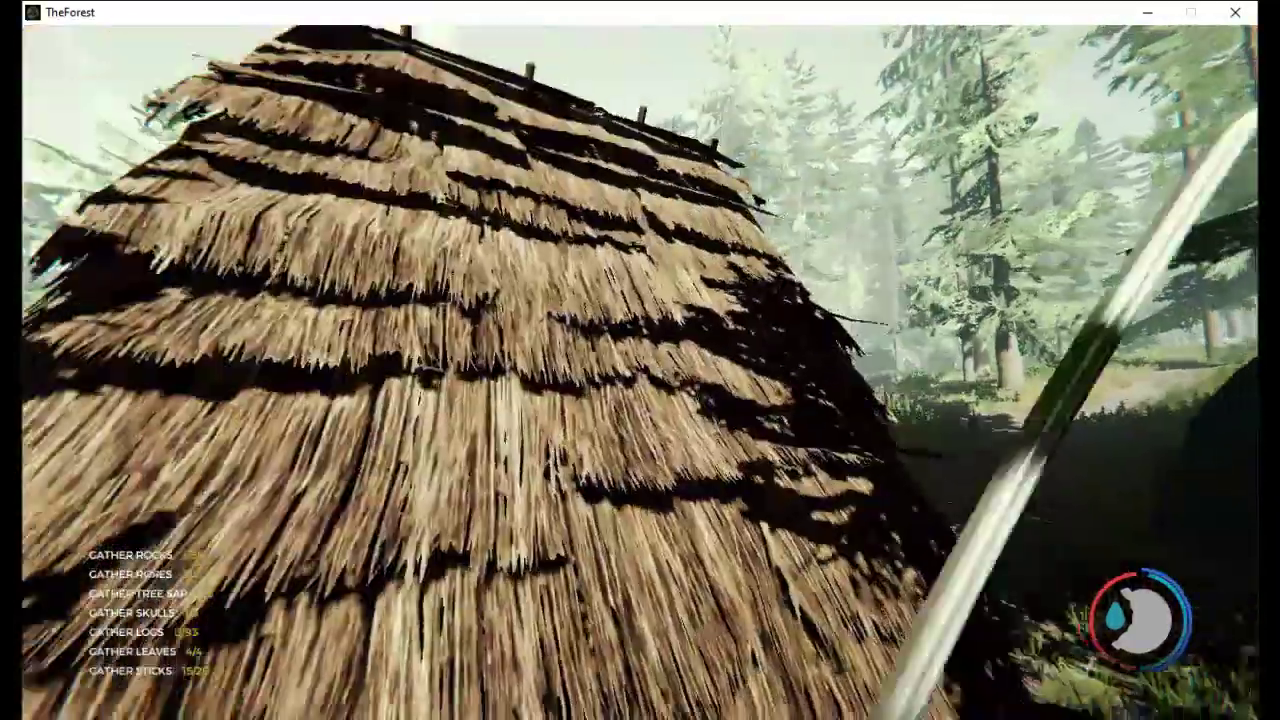
key("w")
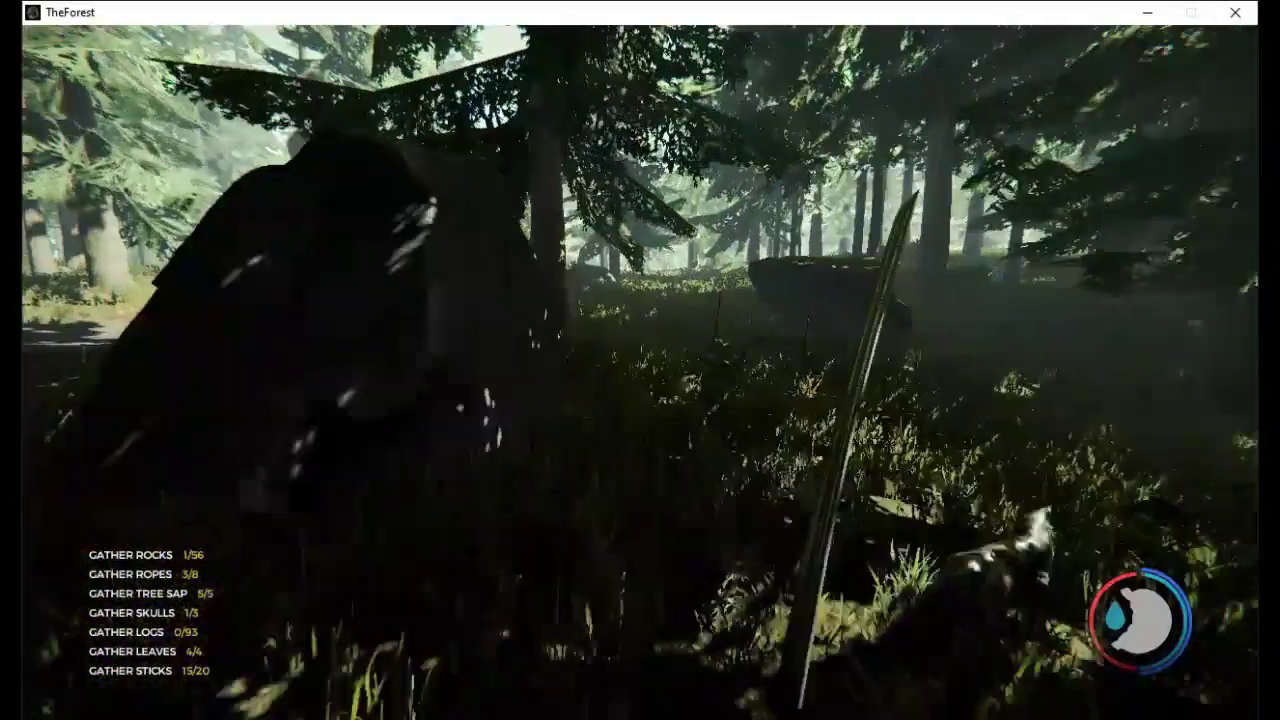
key("e")
key("e")
key("w")
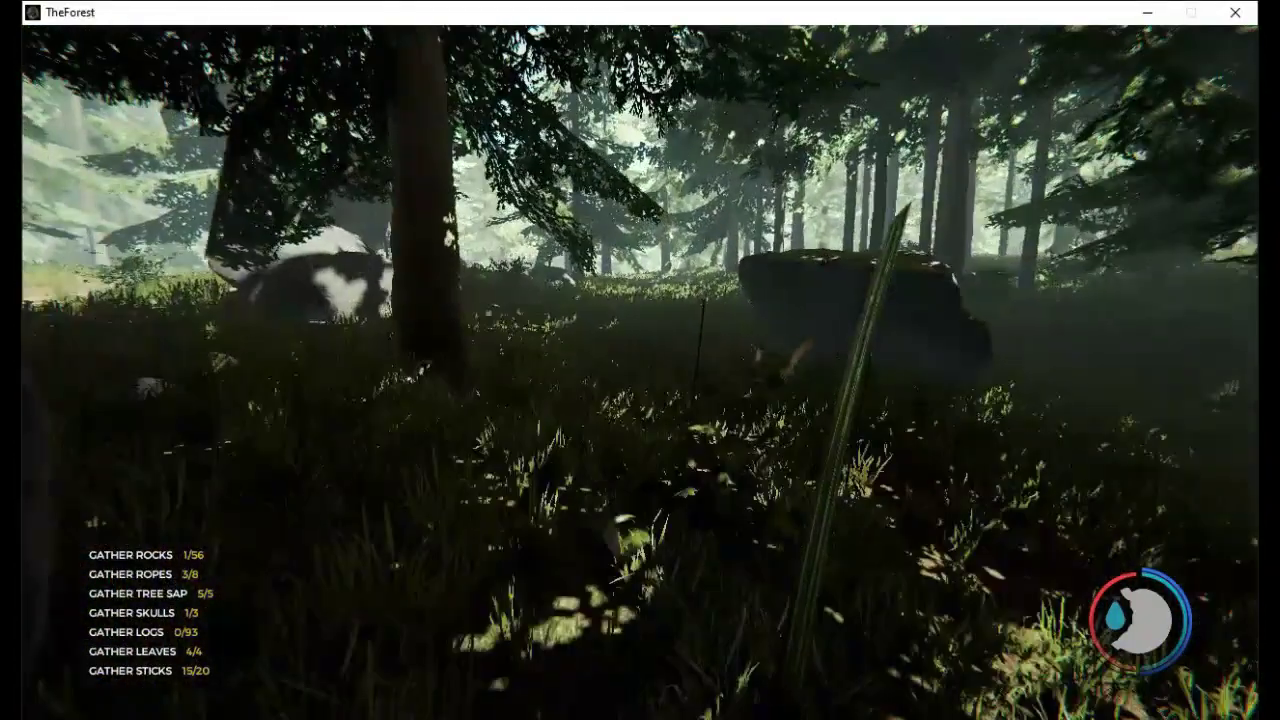
key("w")
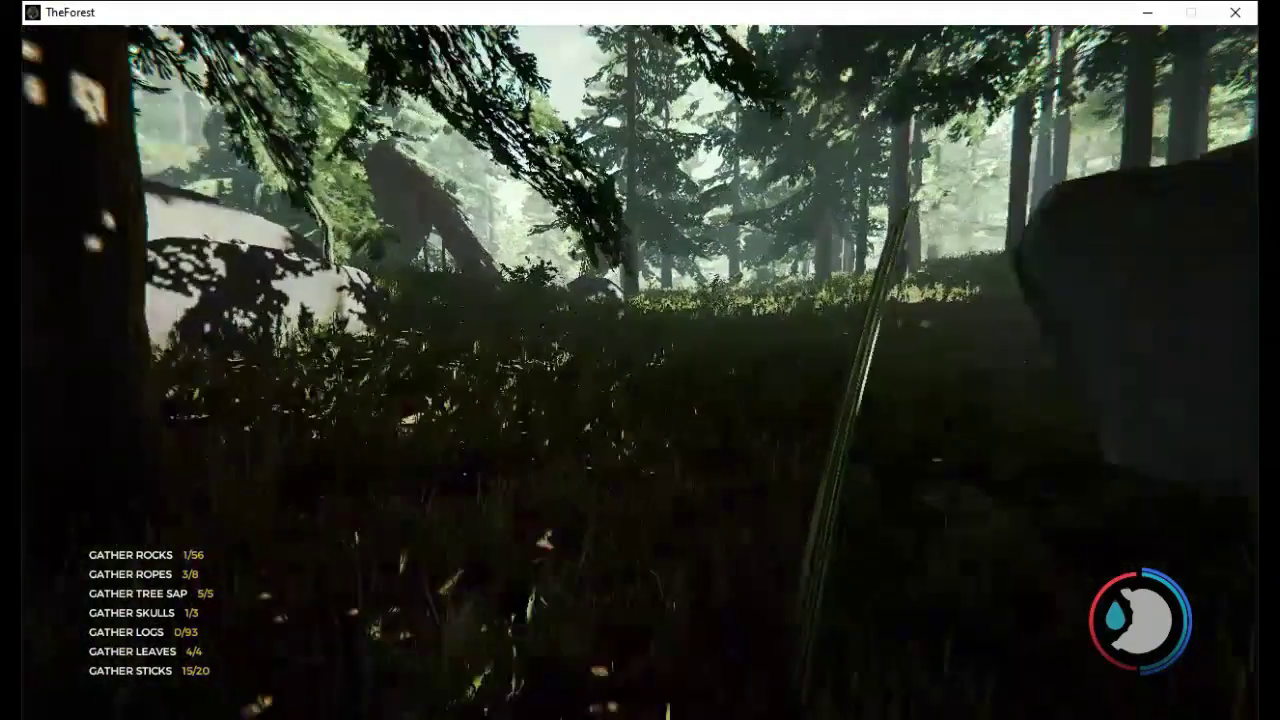
Walk past the next hut through the grass toward the treeline at the camp's edge
key("w")
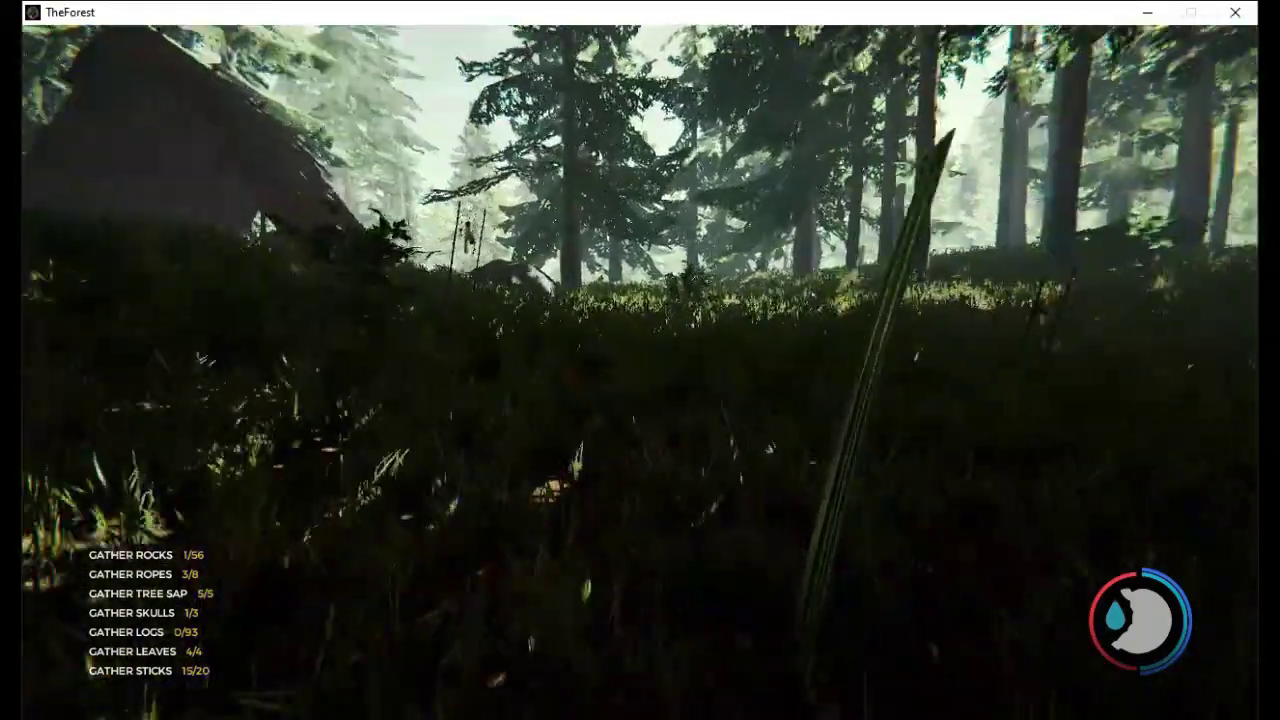
key("w")
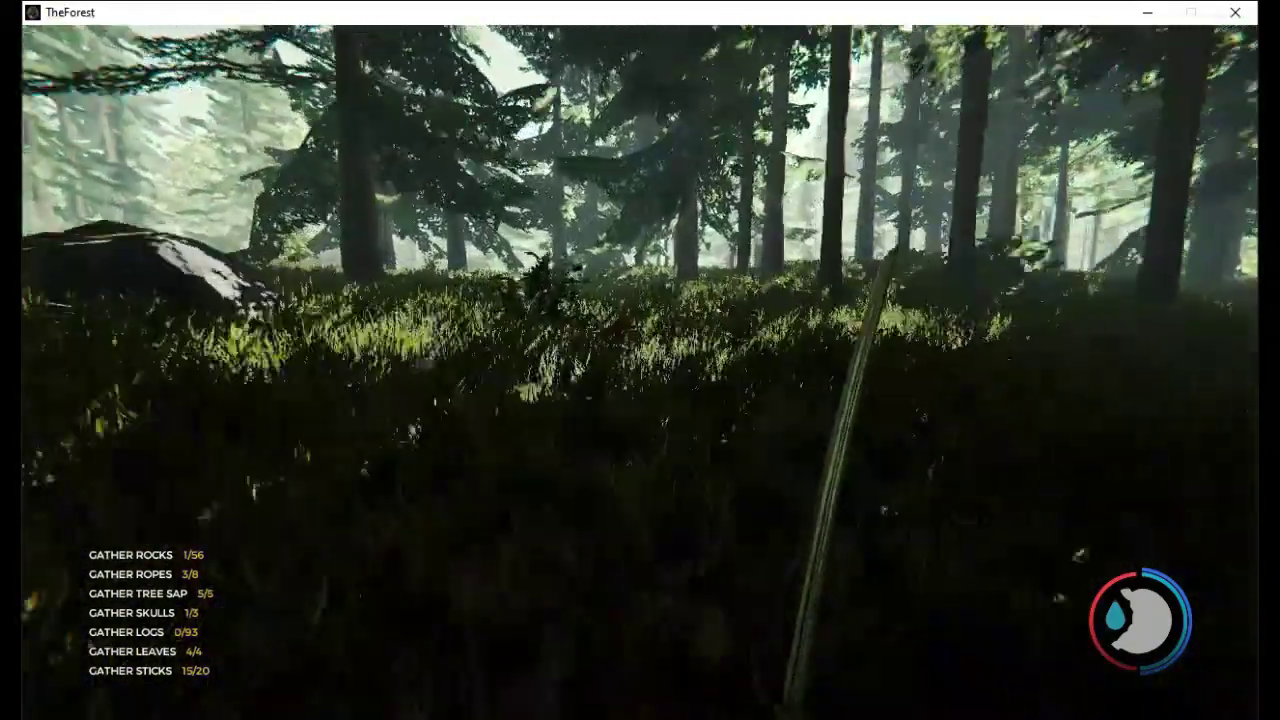
key("w")
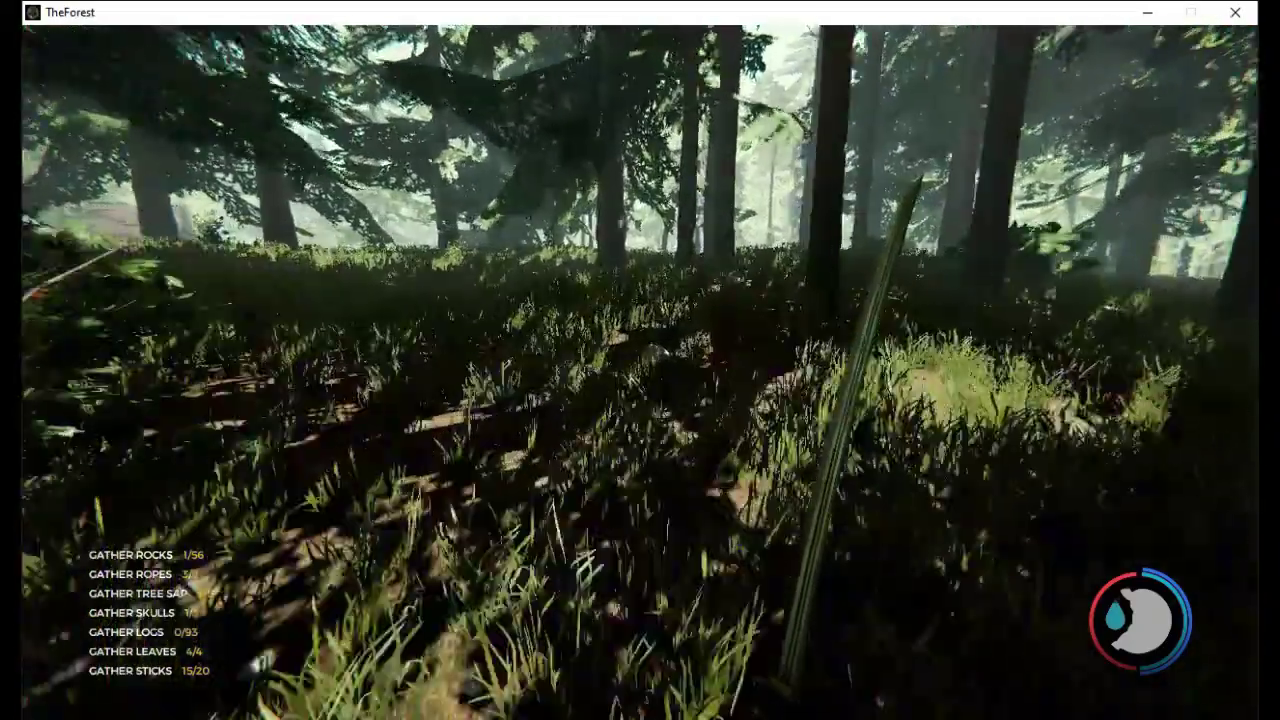
key("w")
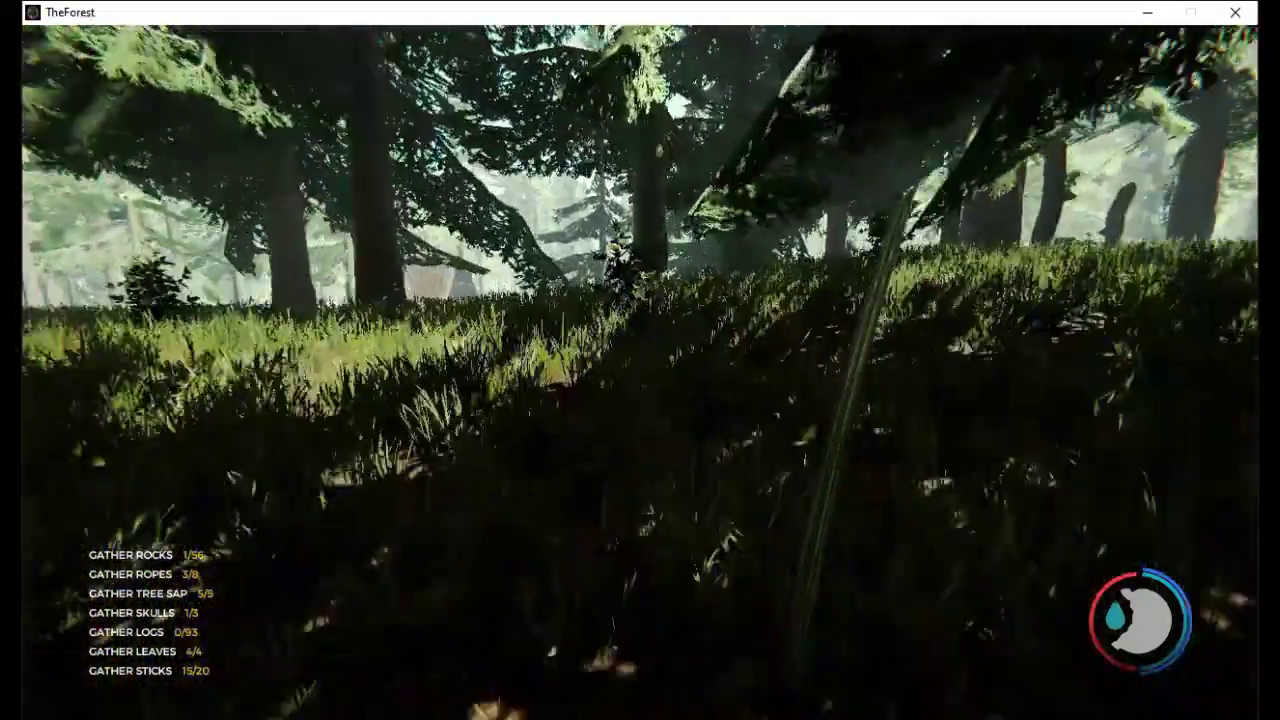
key("w")
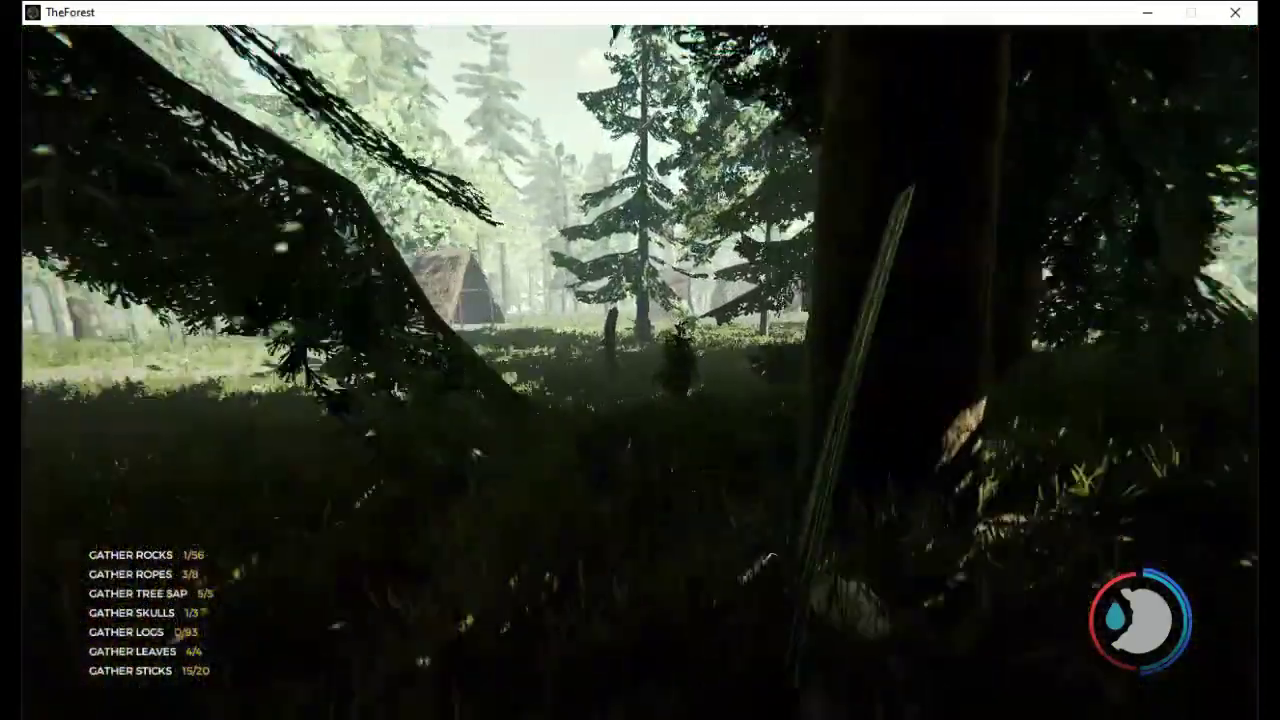
key("w")
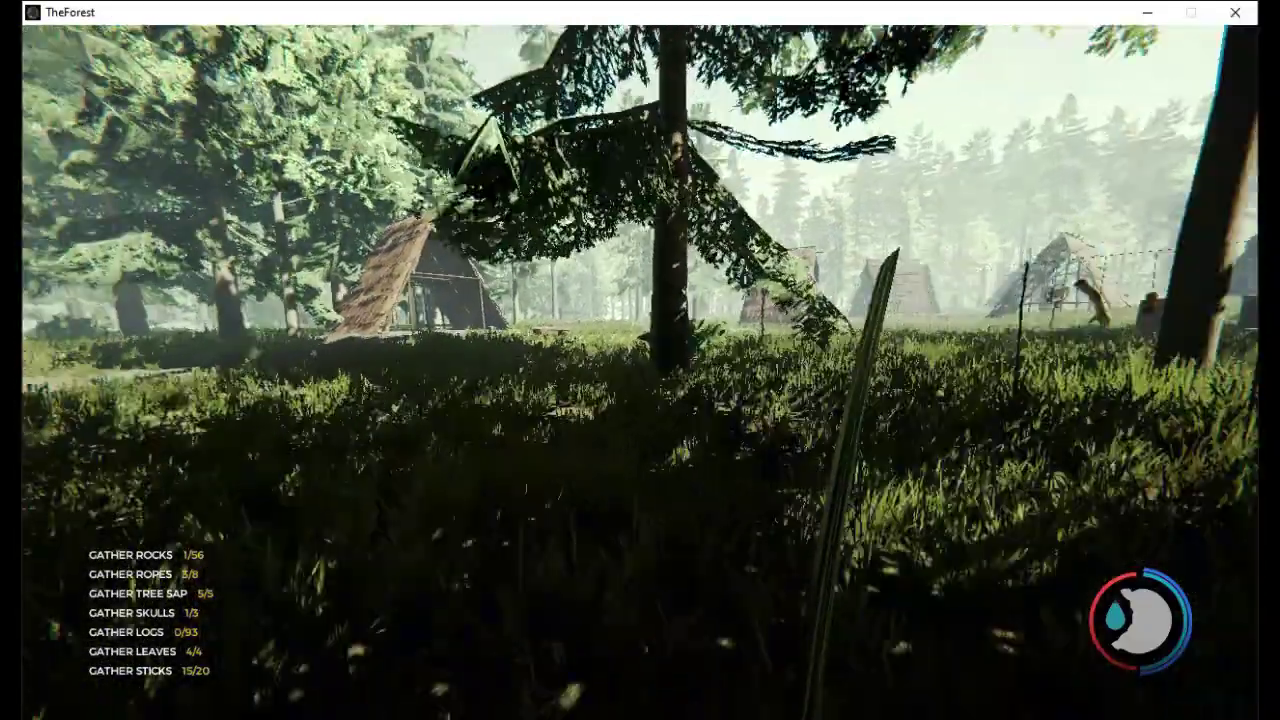
Walk between the camp huts to the crates, pick up the cloth and face the red crate
key("w")
key("w")
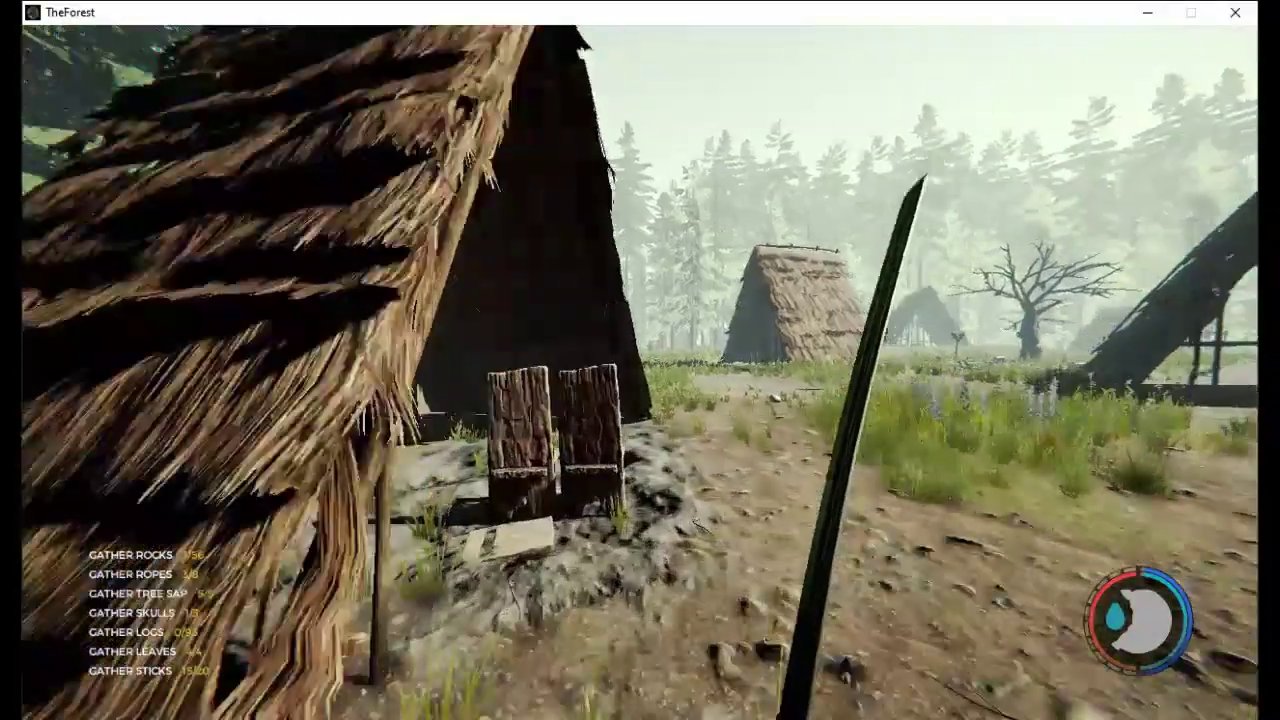
key("w")
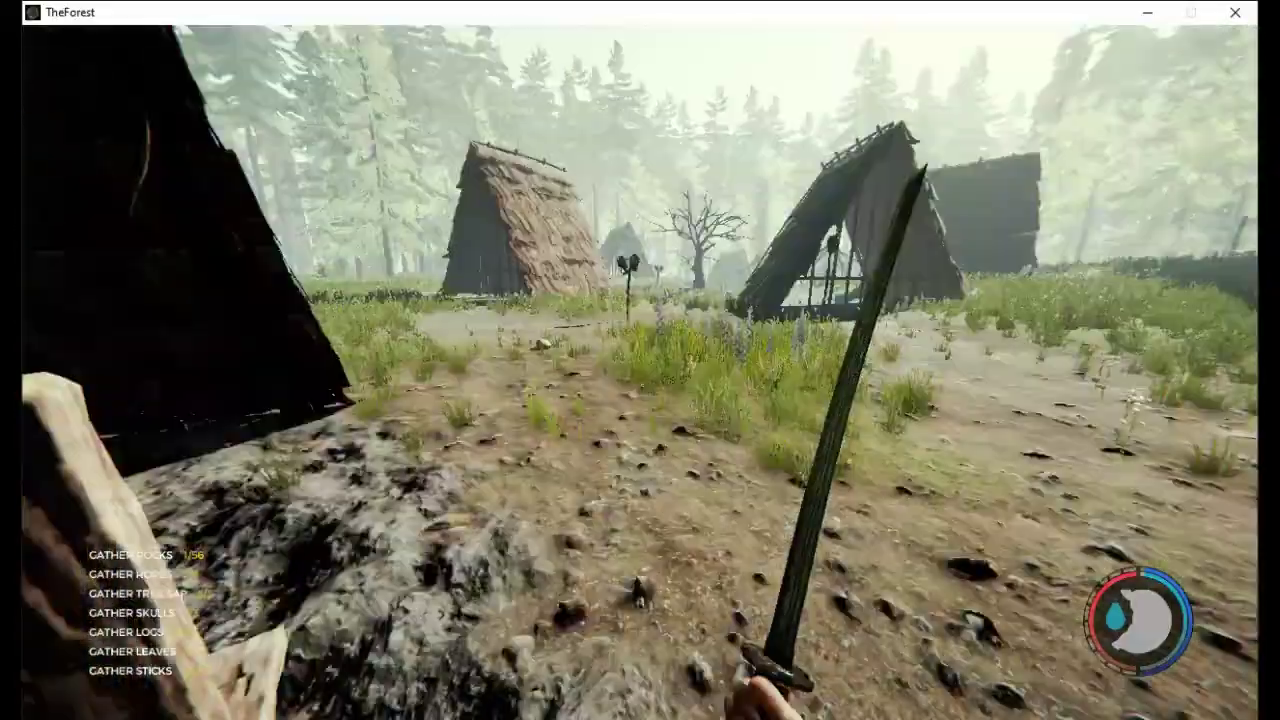
key("w")
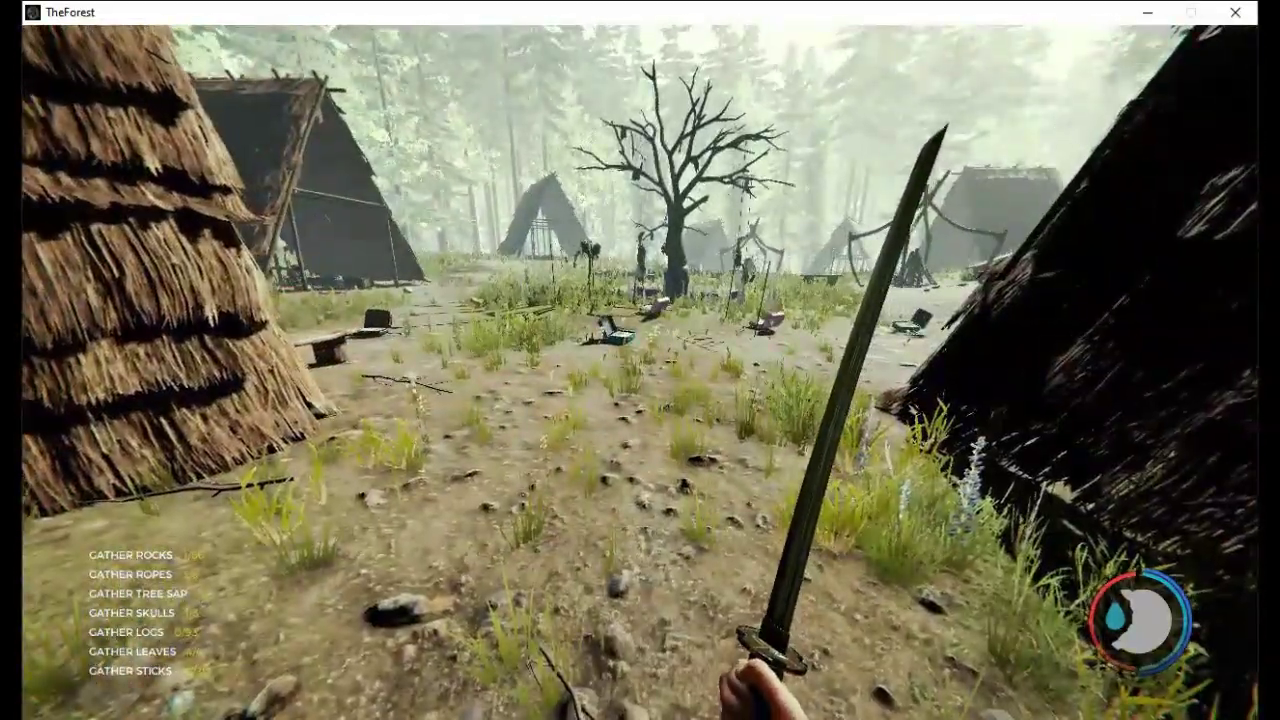
key("w")
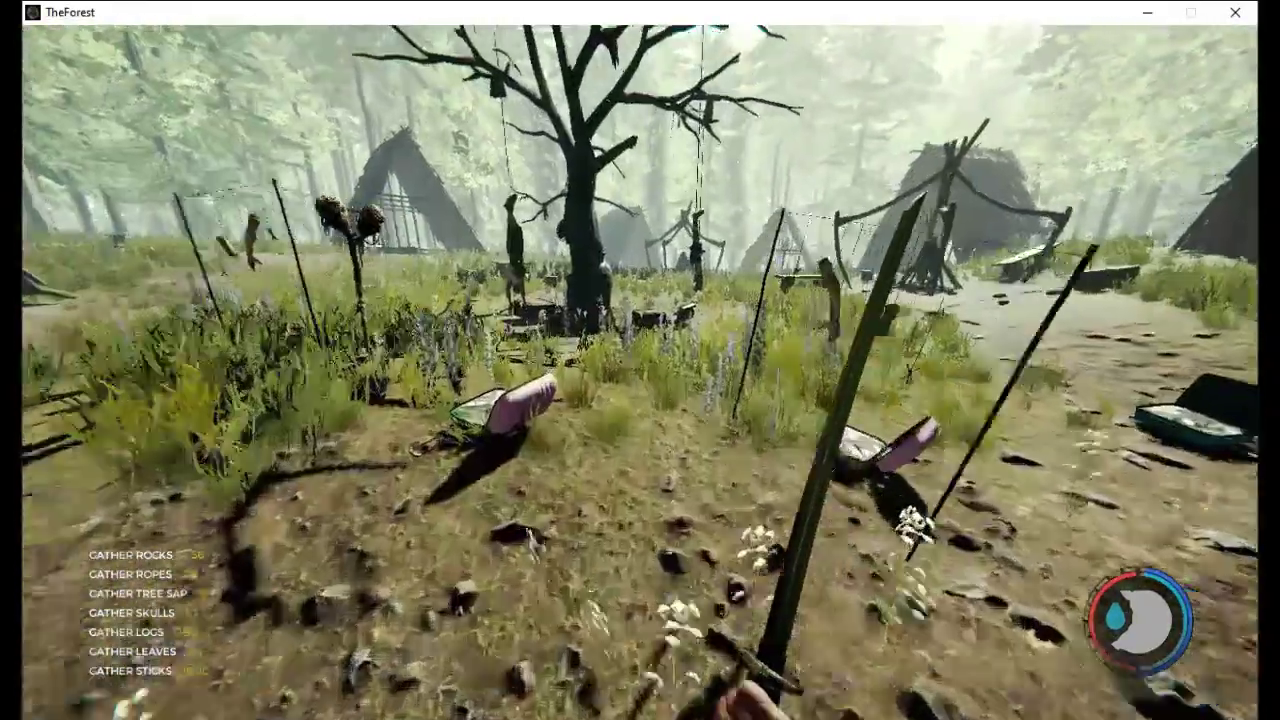
key("w")
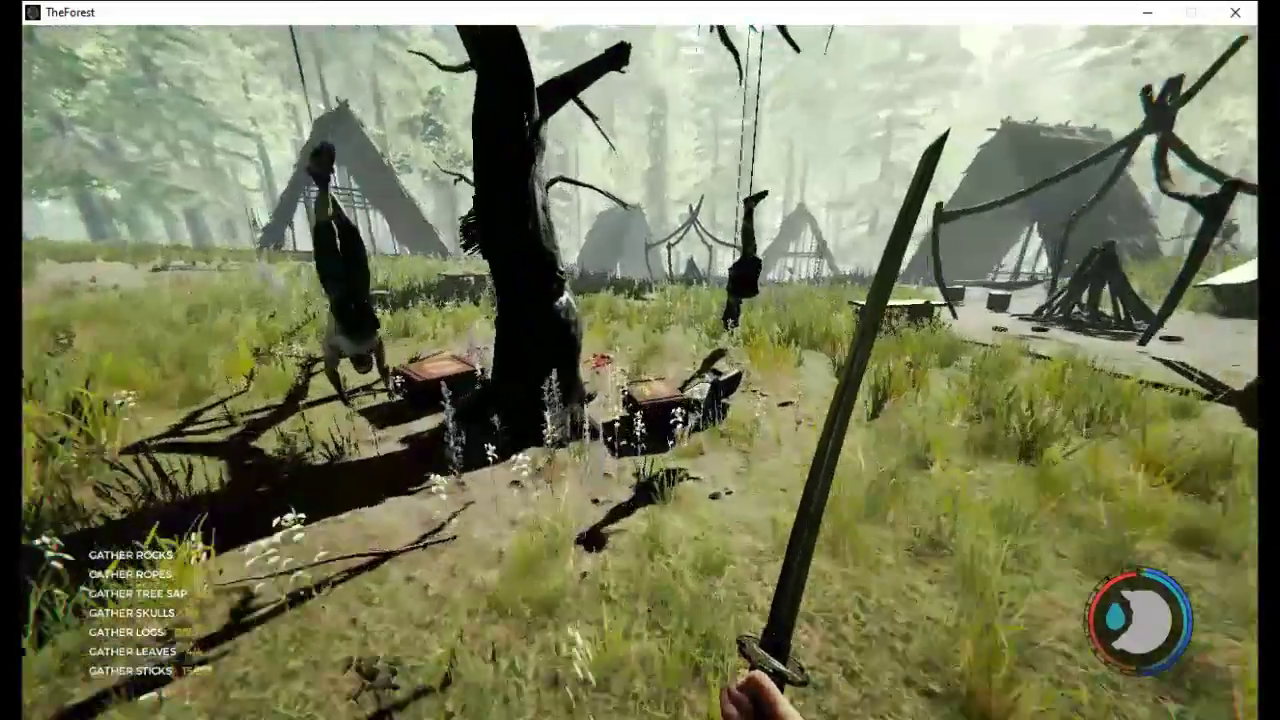
key("w")
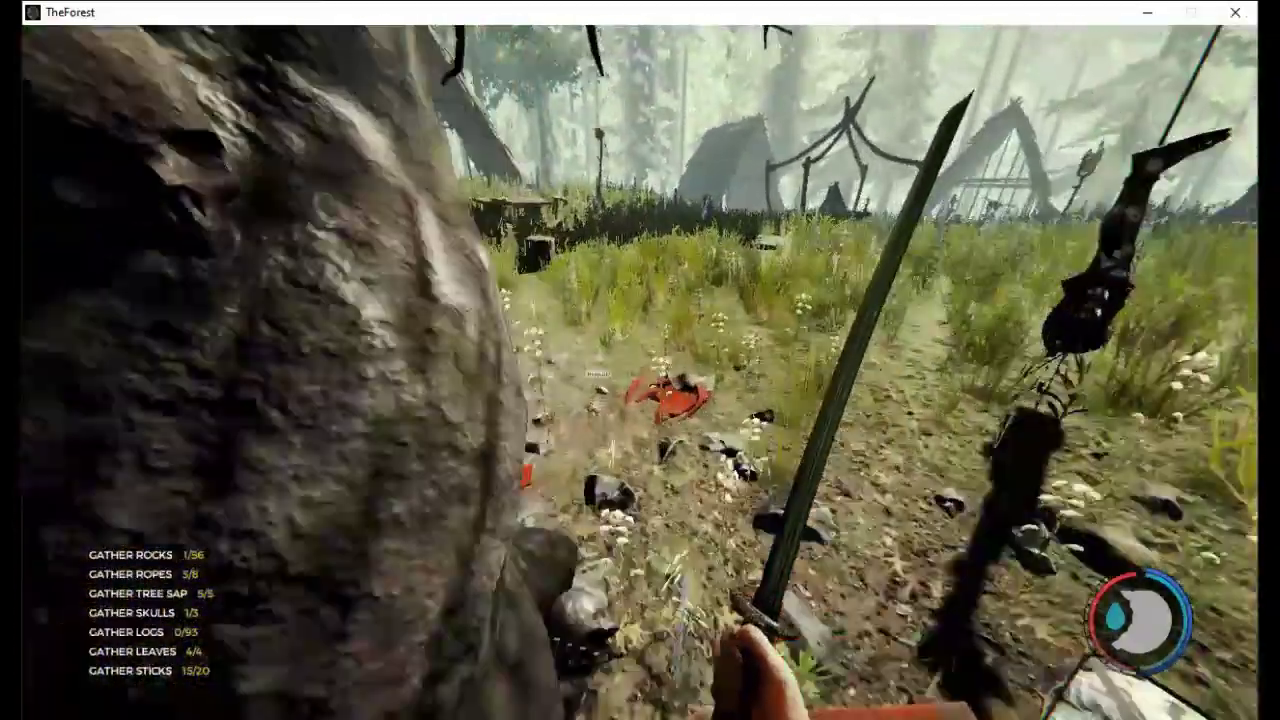
key("w")
key("e")
key("w")
key("w")
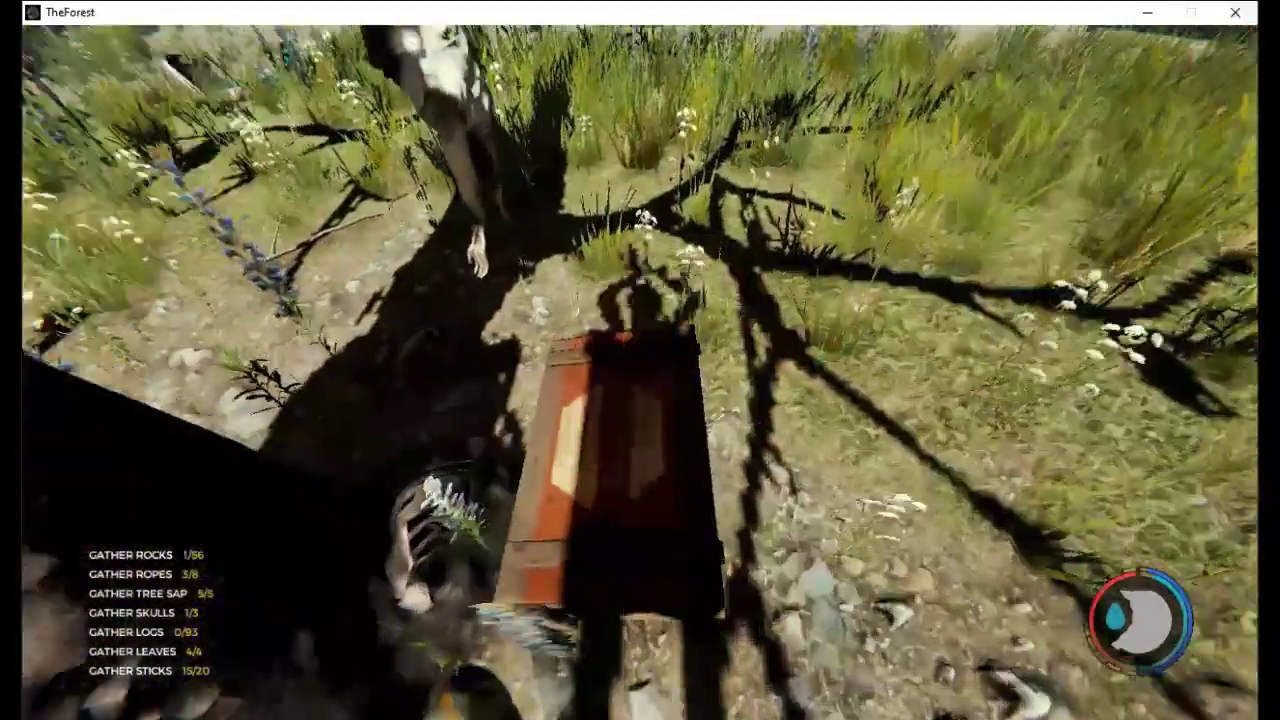
Smash the red crate with the katana near the camp
left_click(640, 360)
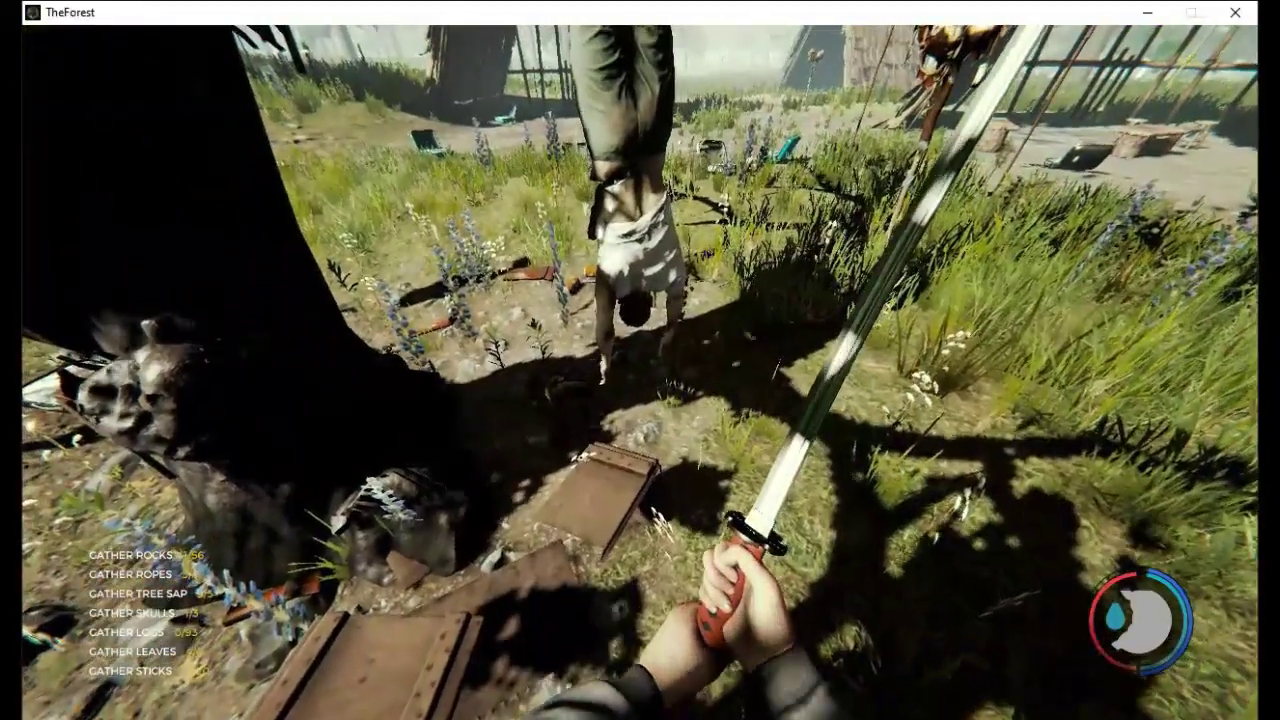
left_click(640, 360)
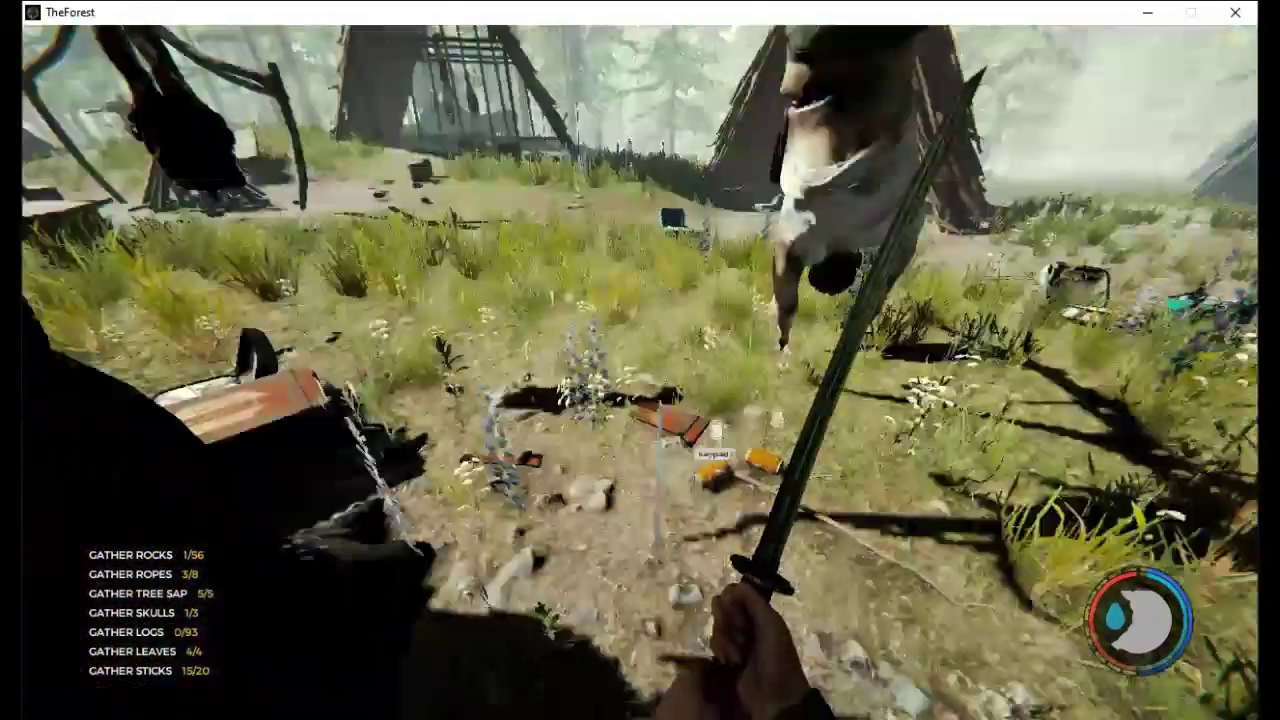
left_click(640, 360)
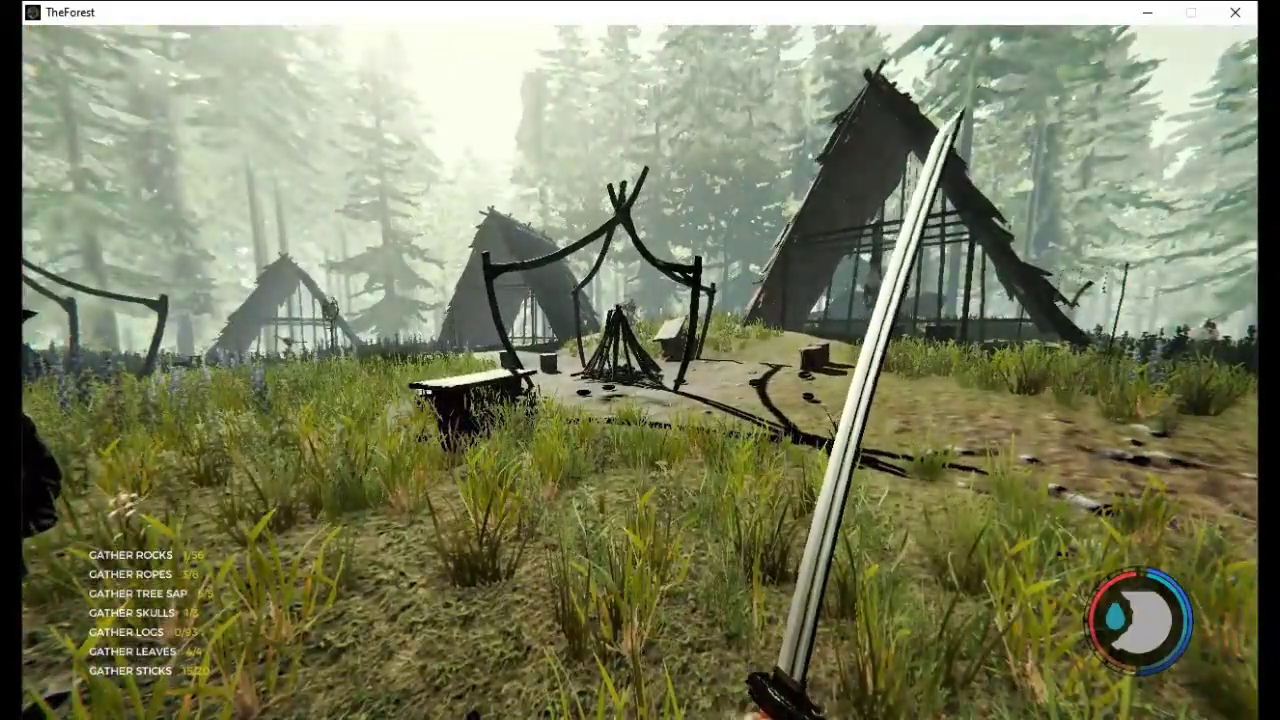
Enter the A-frame hut and take the soda from the red case
key("w")
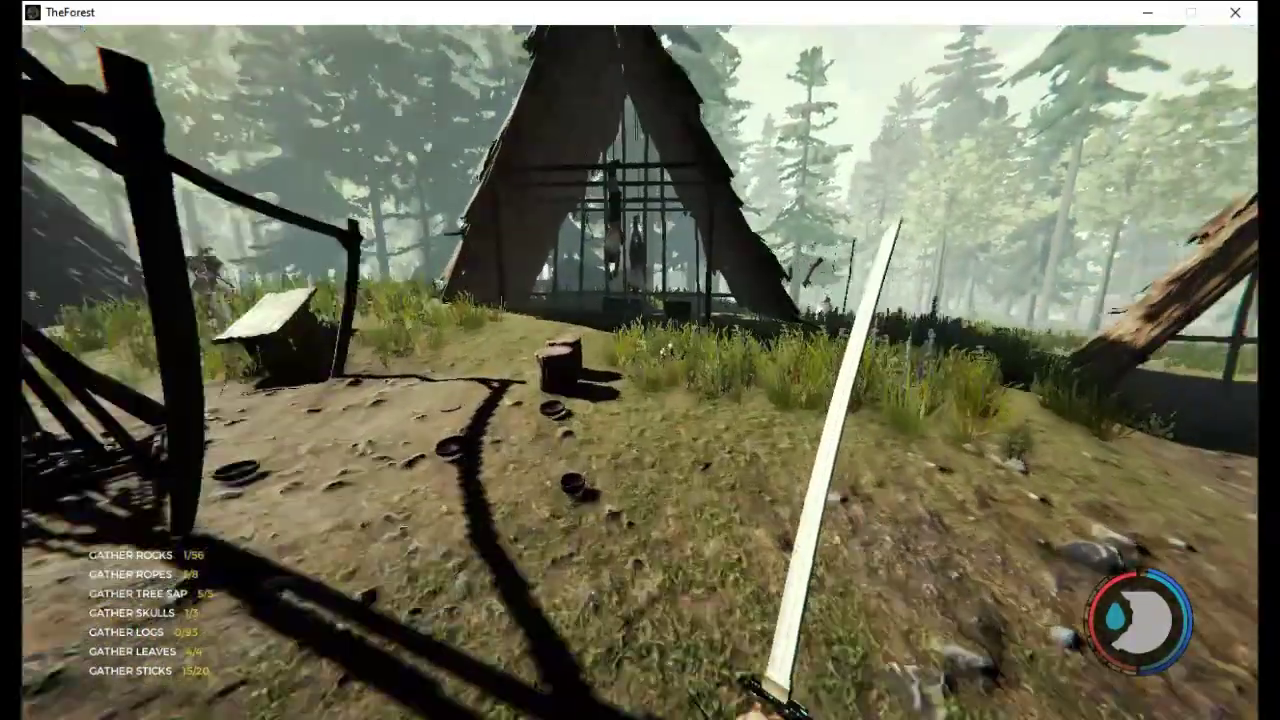
key("w")
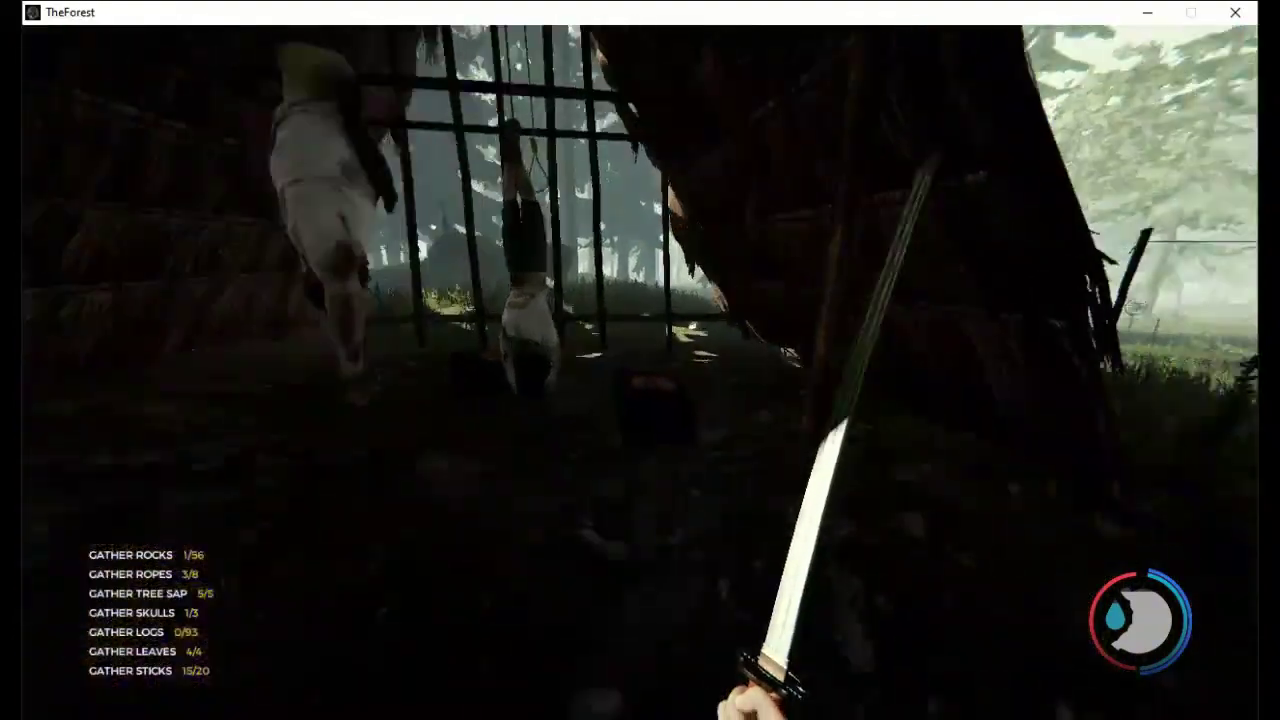
key("w")
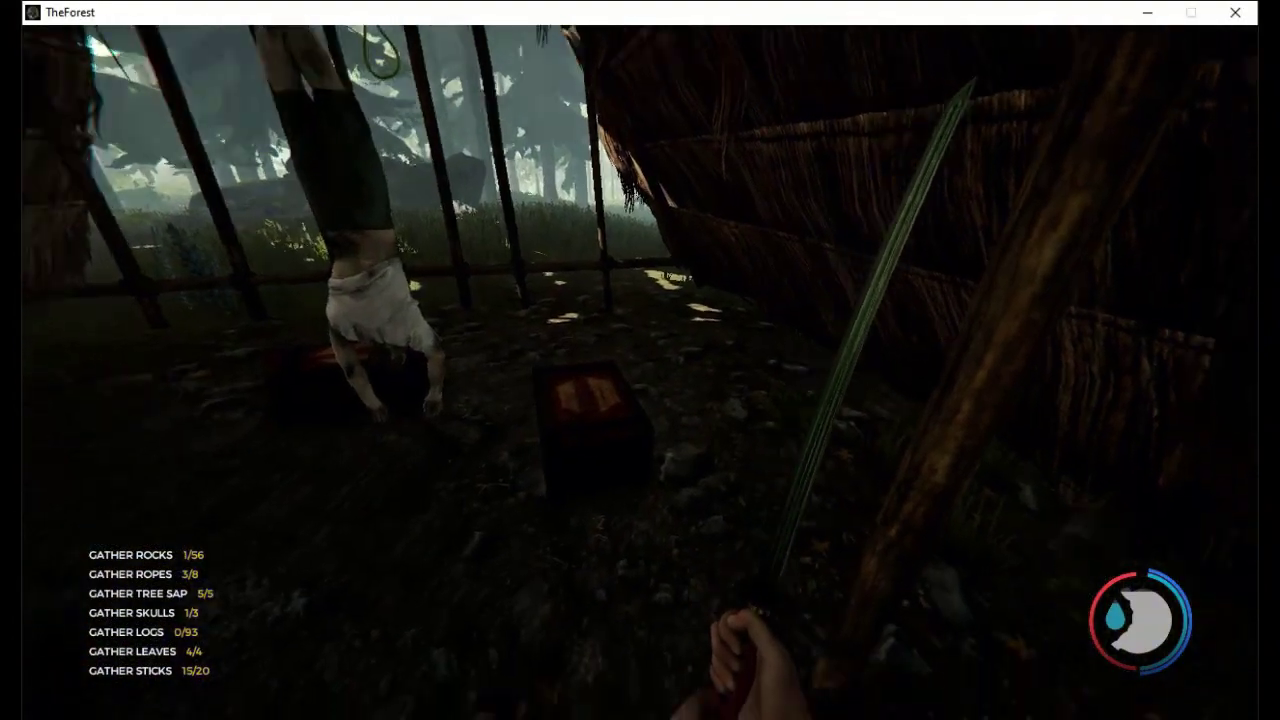
key("e")
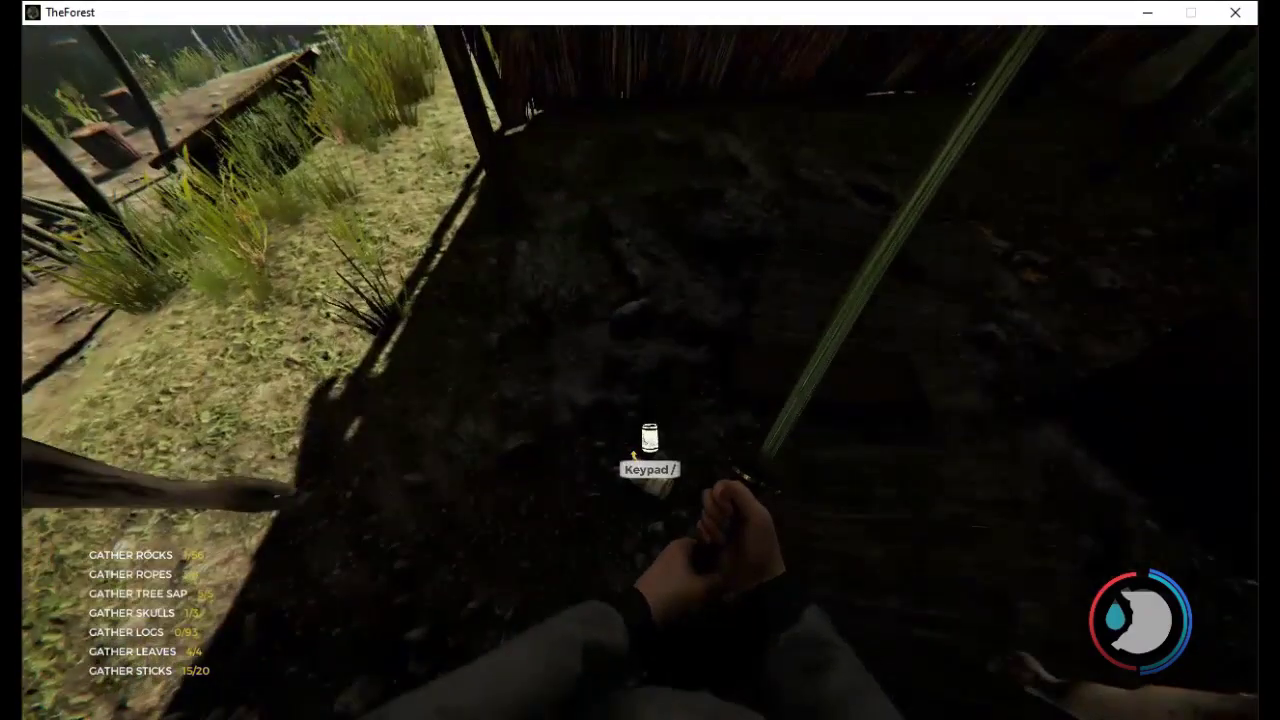
key("KP_Divide")
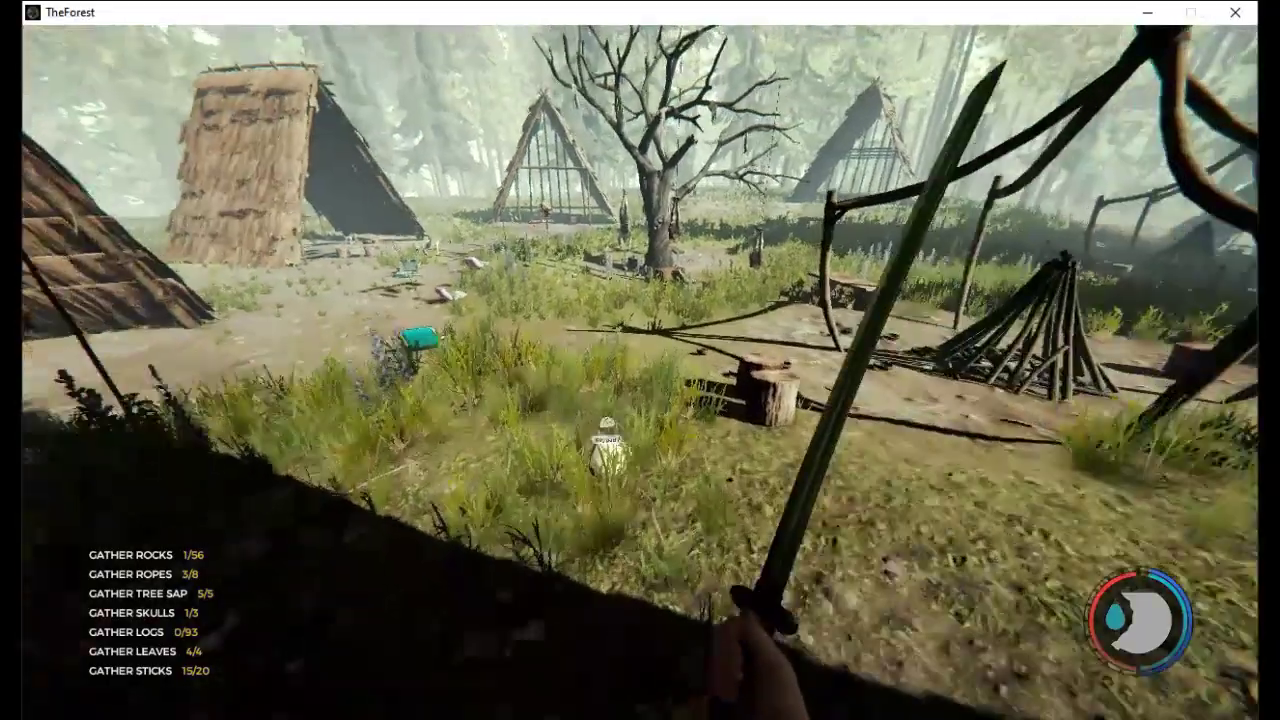
Walk to the far village hut and take the hanging rope, bringing ropes to 4/8
key("w")
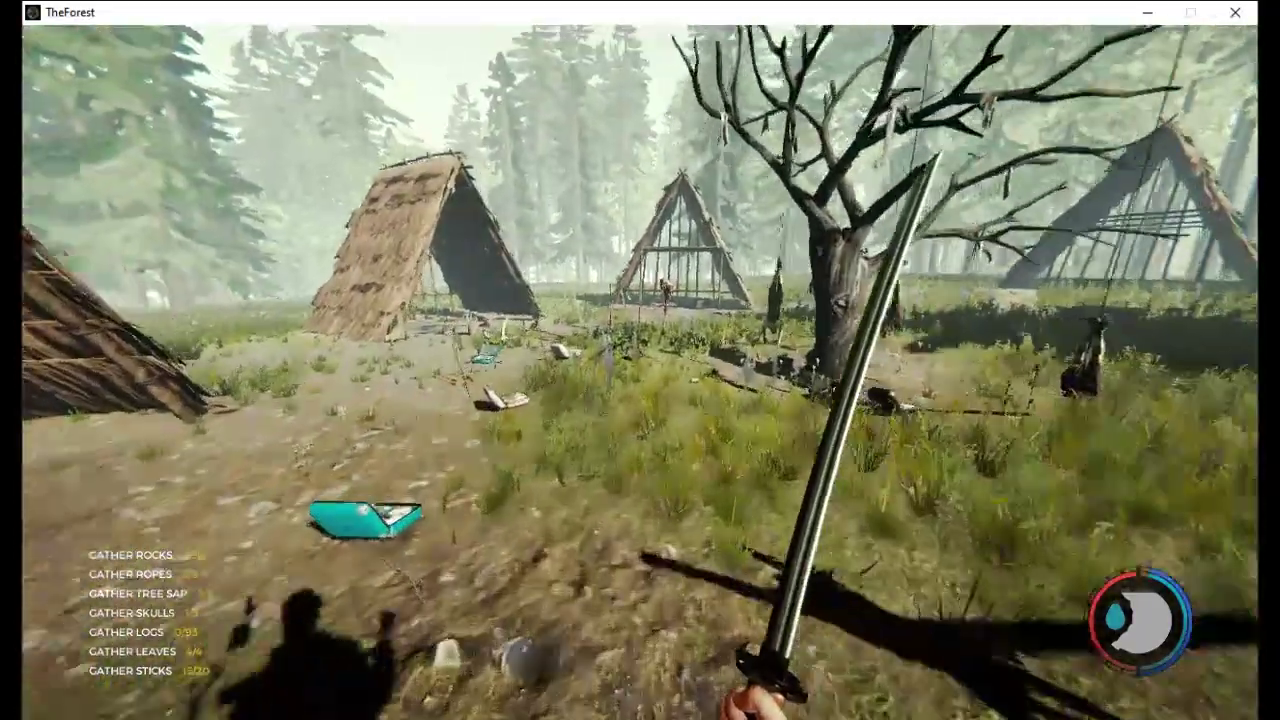
key("w")
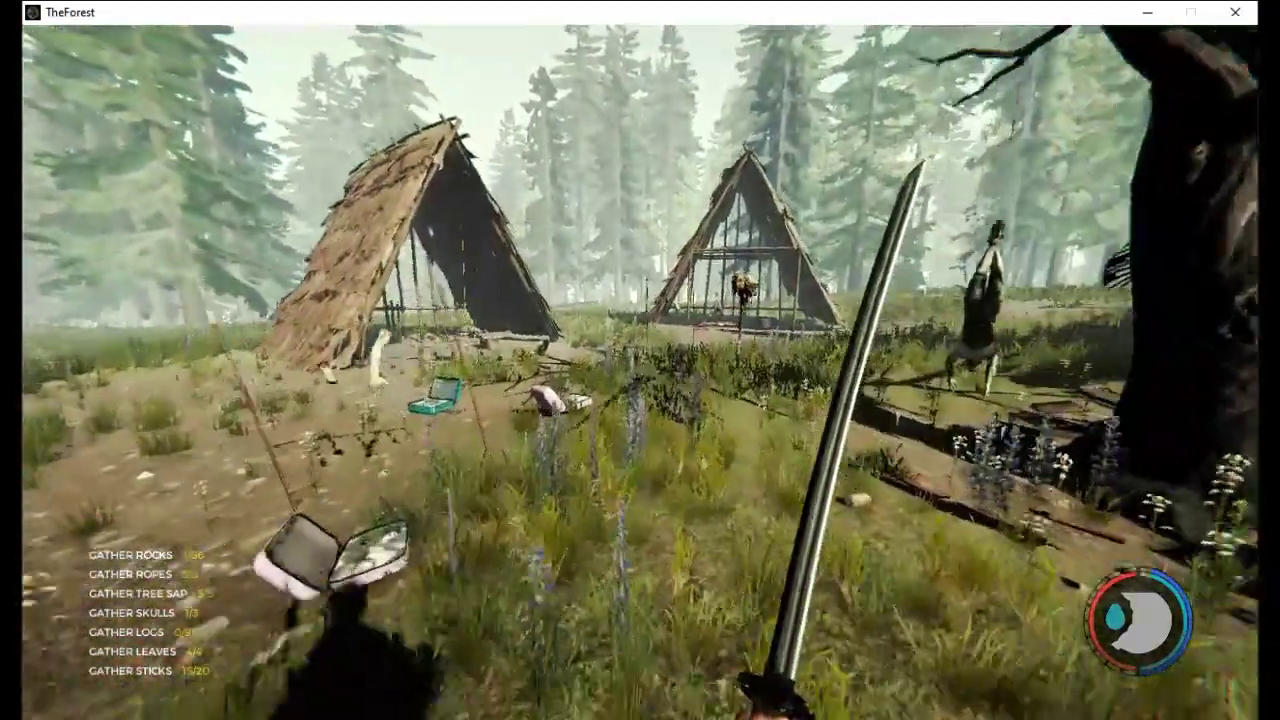
key("w")
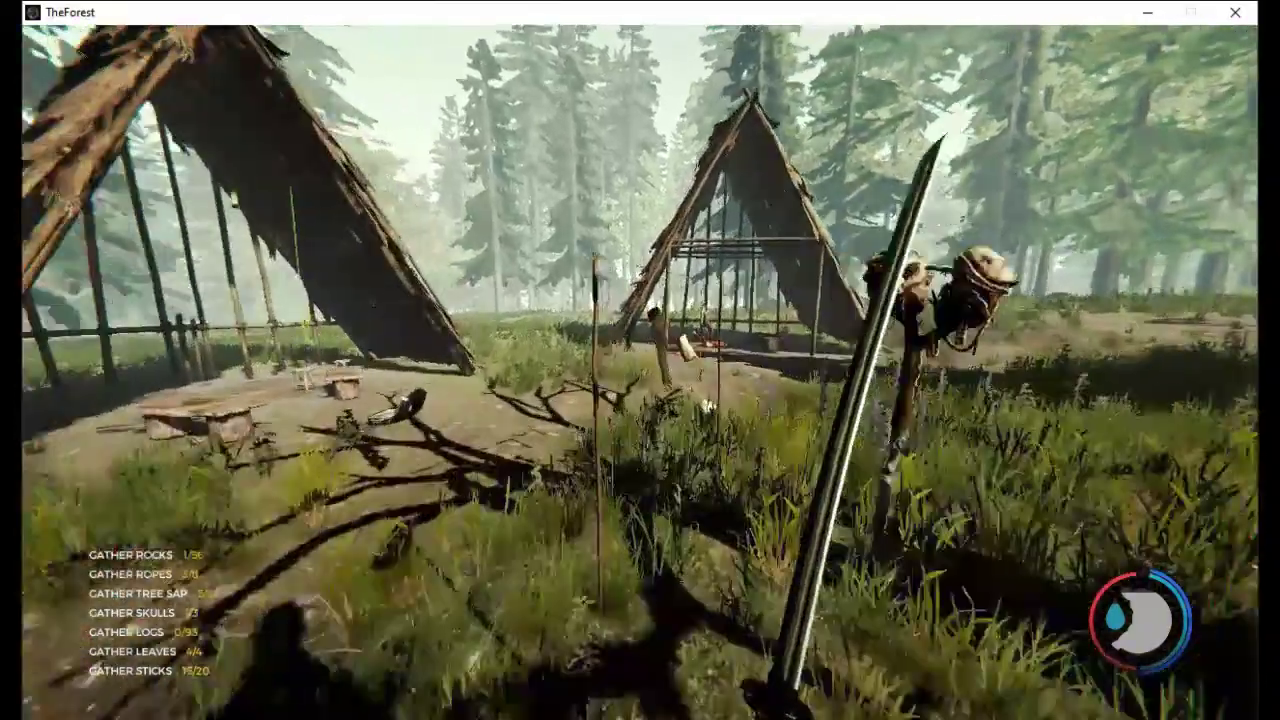
key("w")
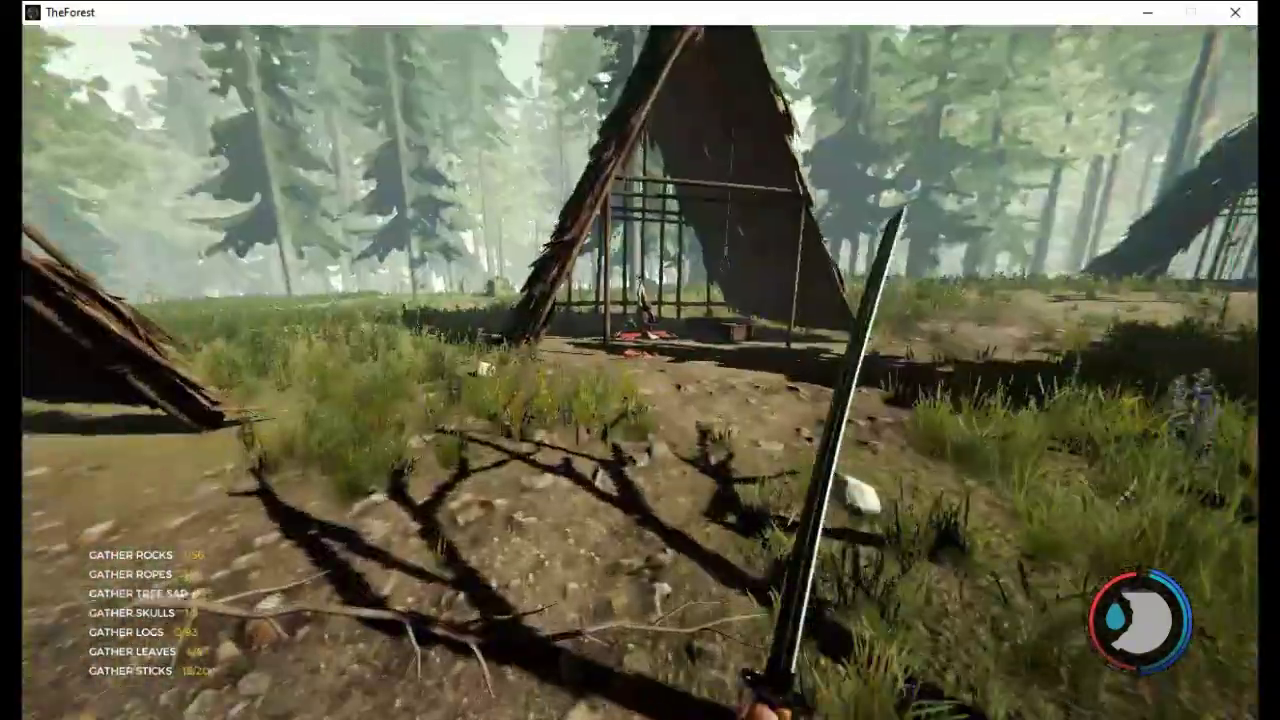
key("w")
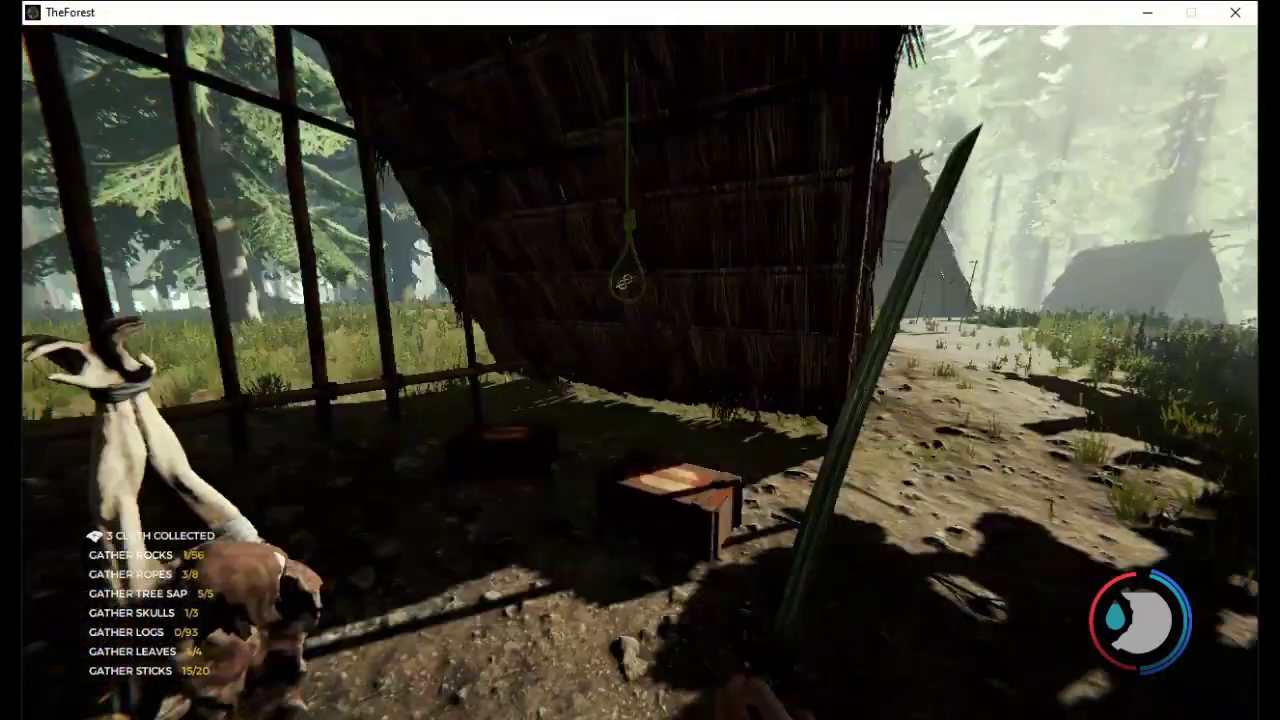
key("e")
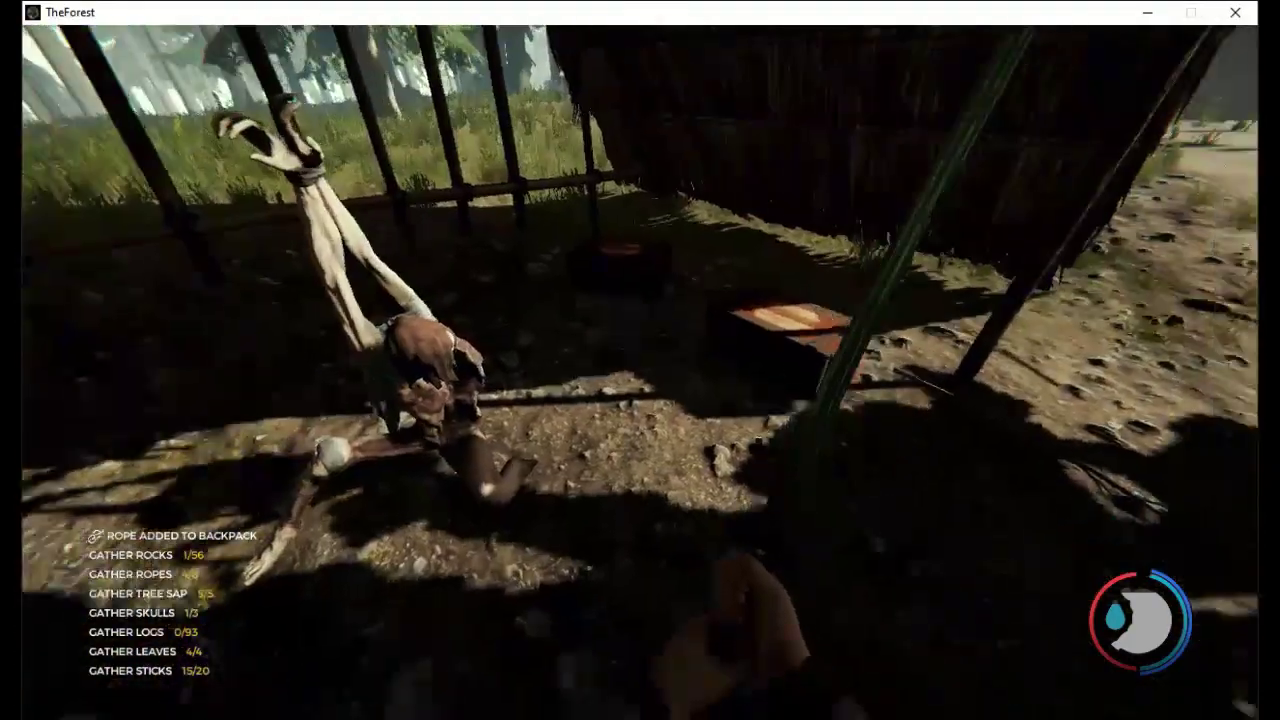
Try taking dynamite from the box in the A-frame hut; dynamite is already full
key("w")
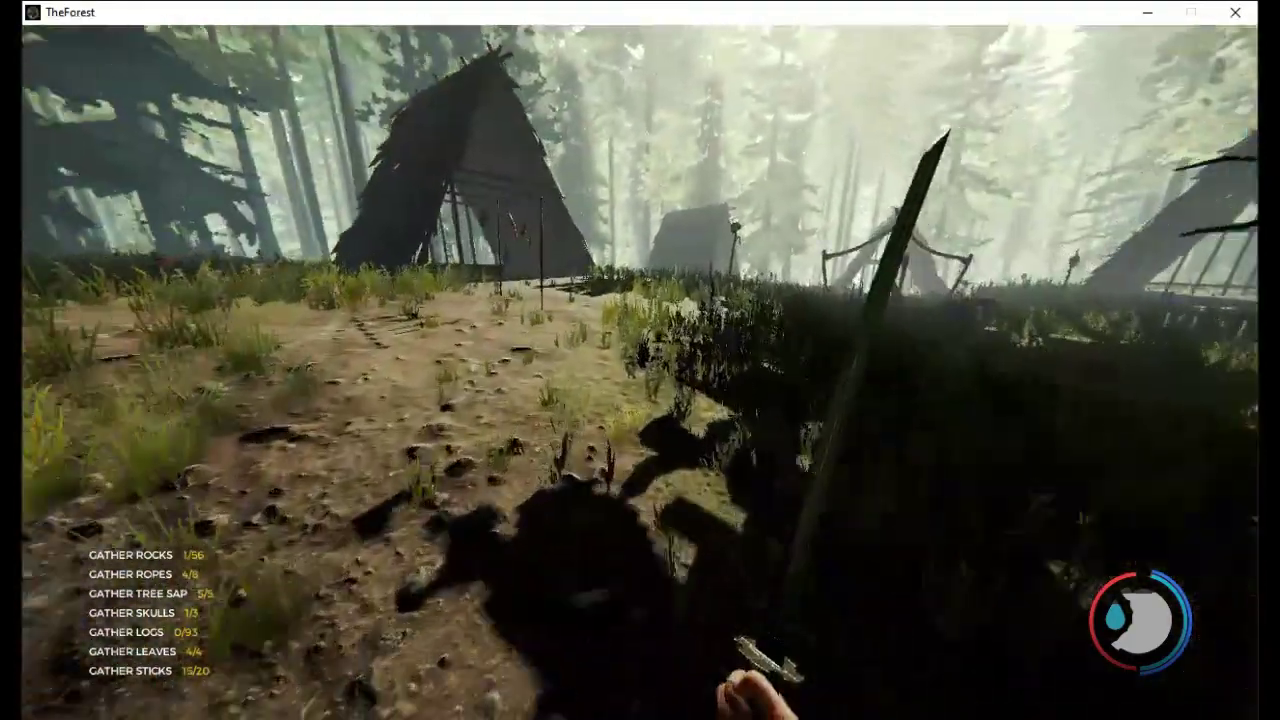
key("w")
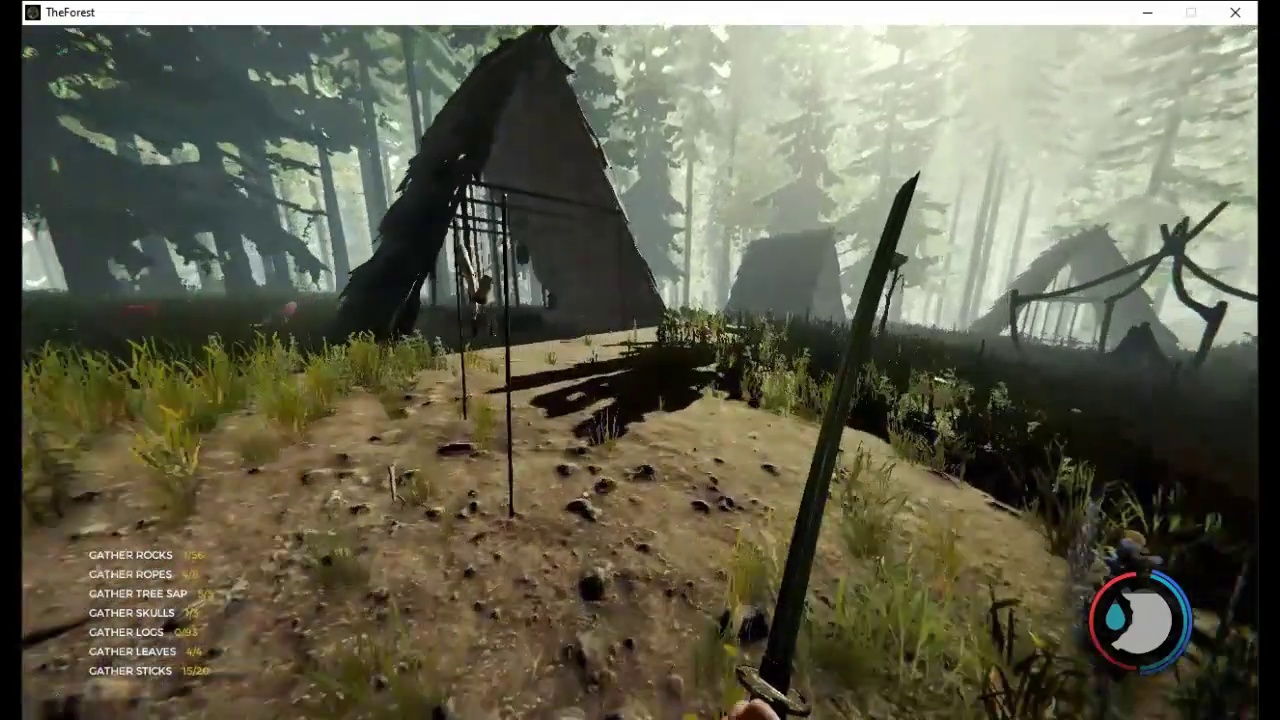
key("w")
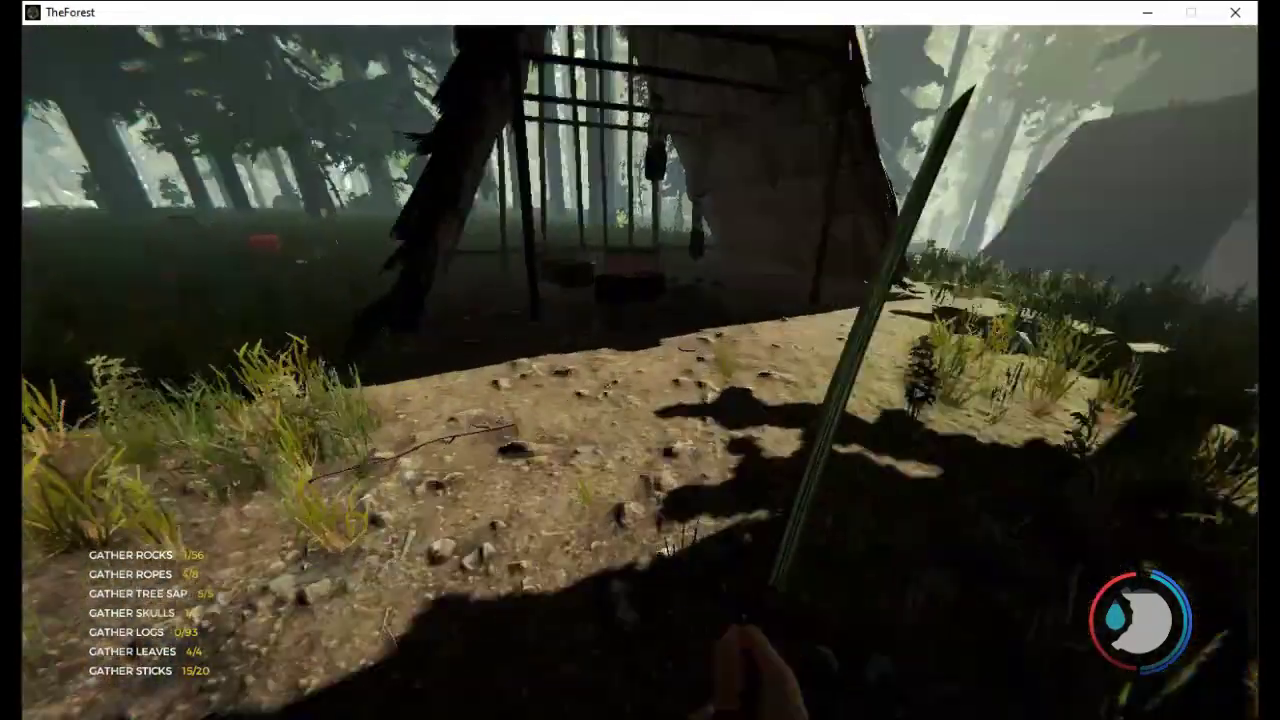
key("w")
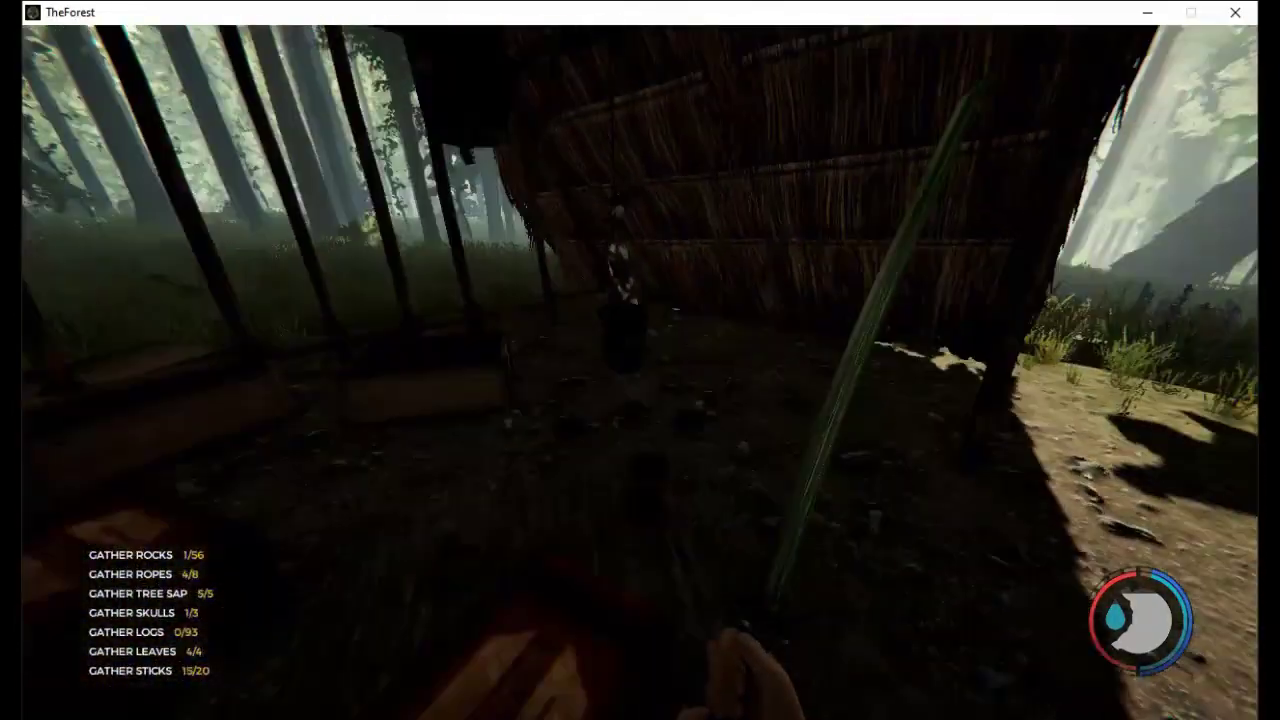
key("w")
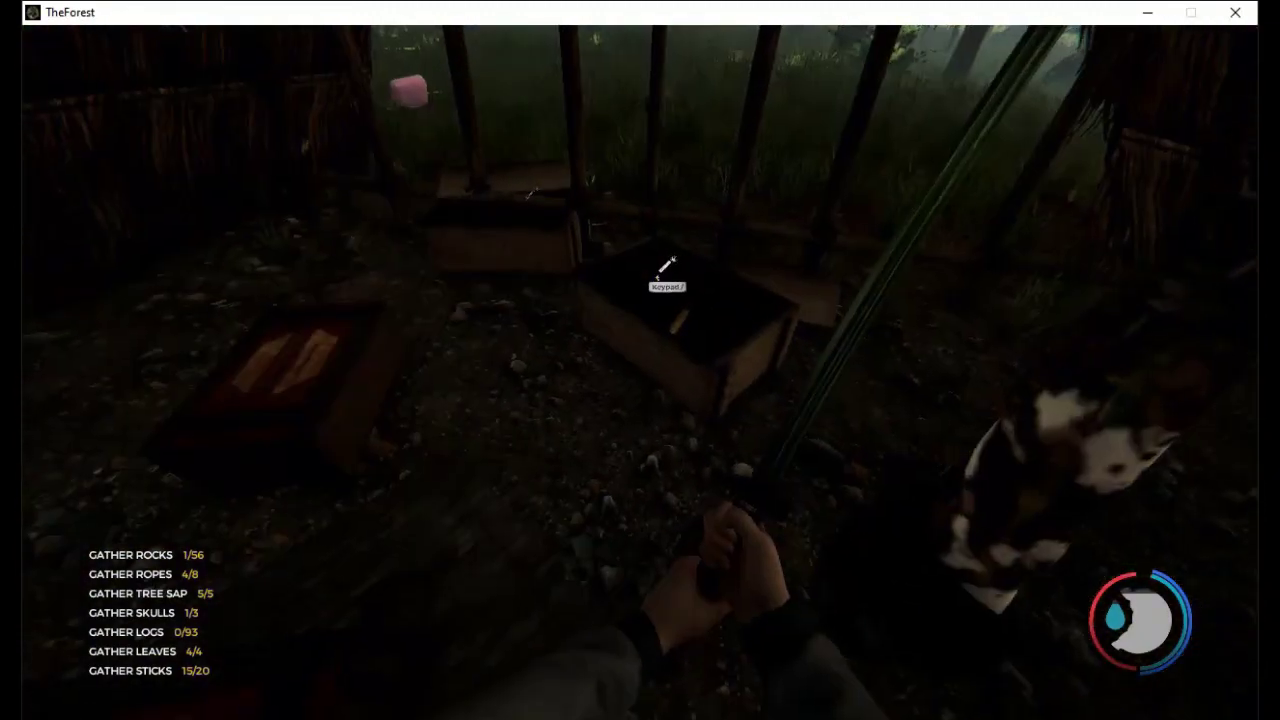
key("w")
key("KP_Divide")
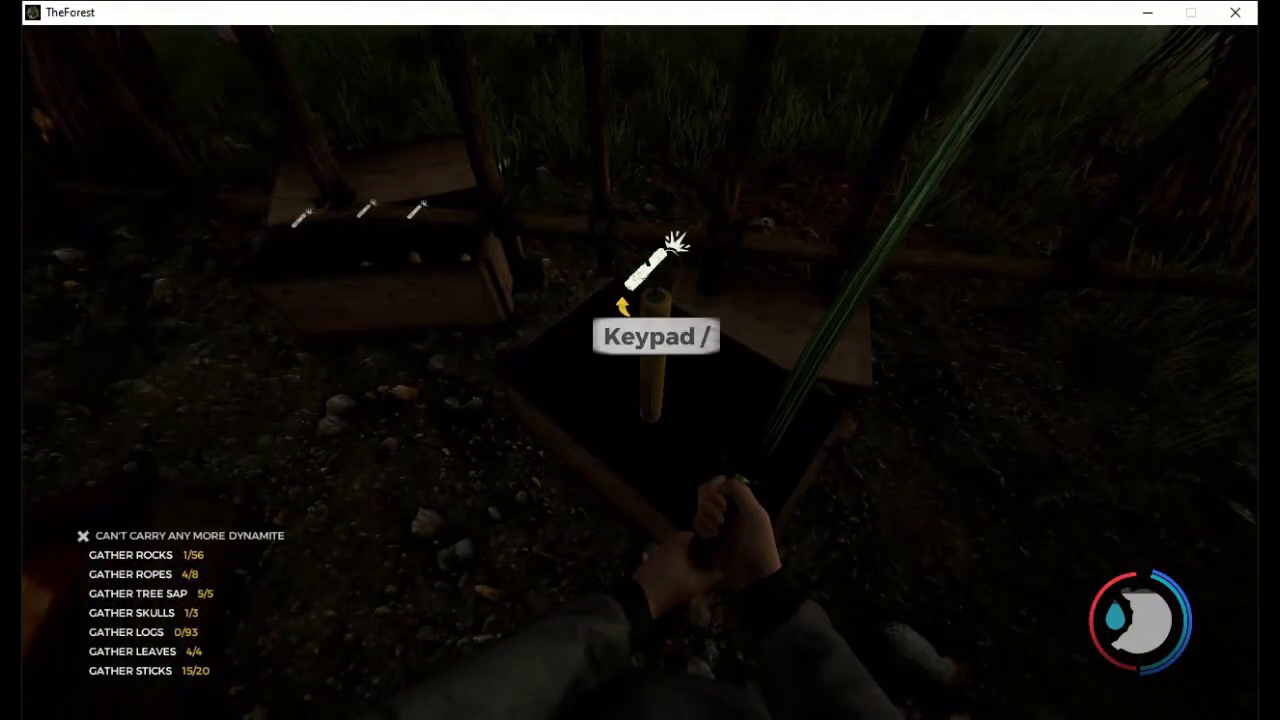
key("w")
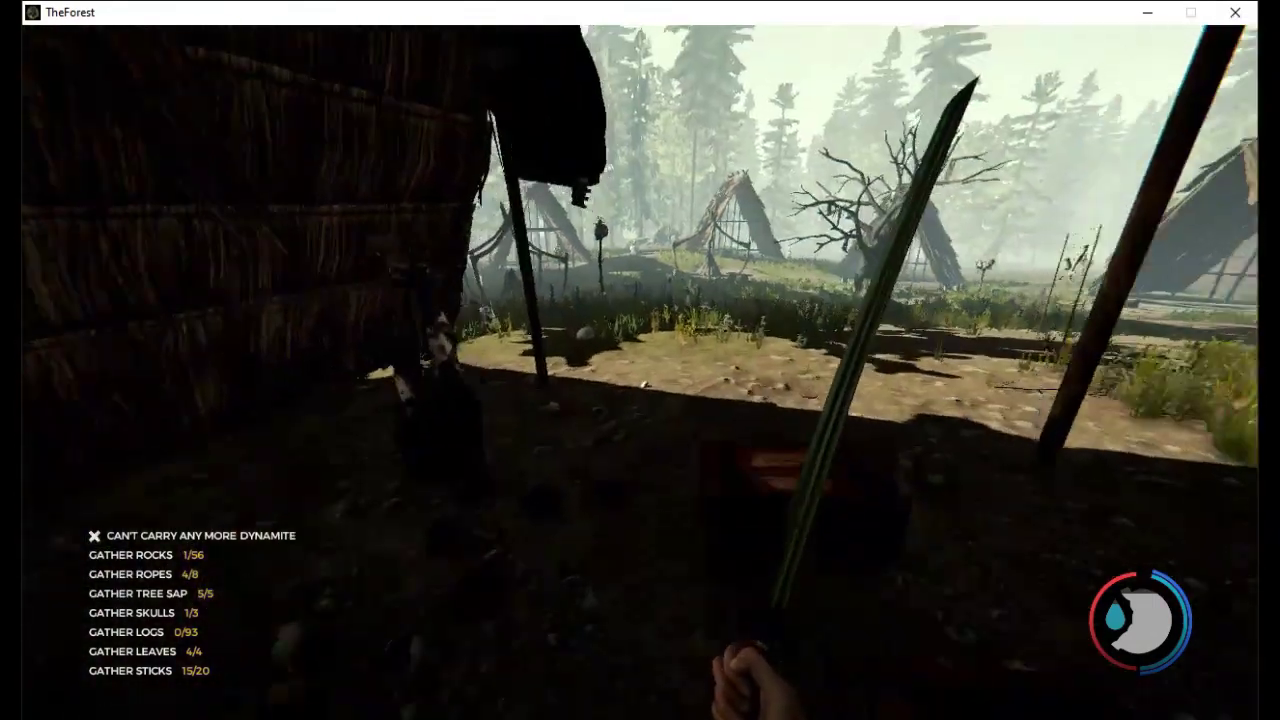
Break open the orange suitcase and try the flares, which are already at maximum
key("w")
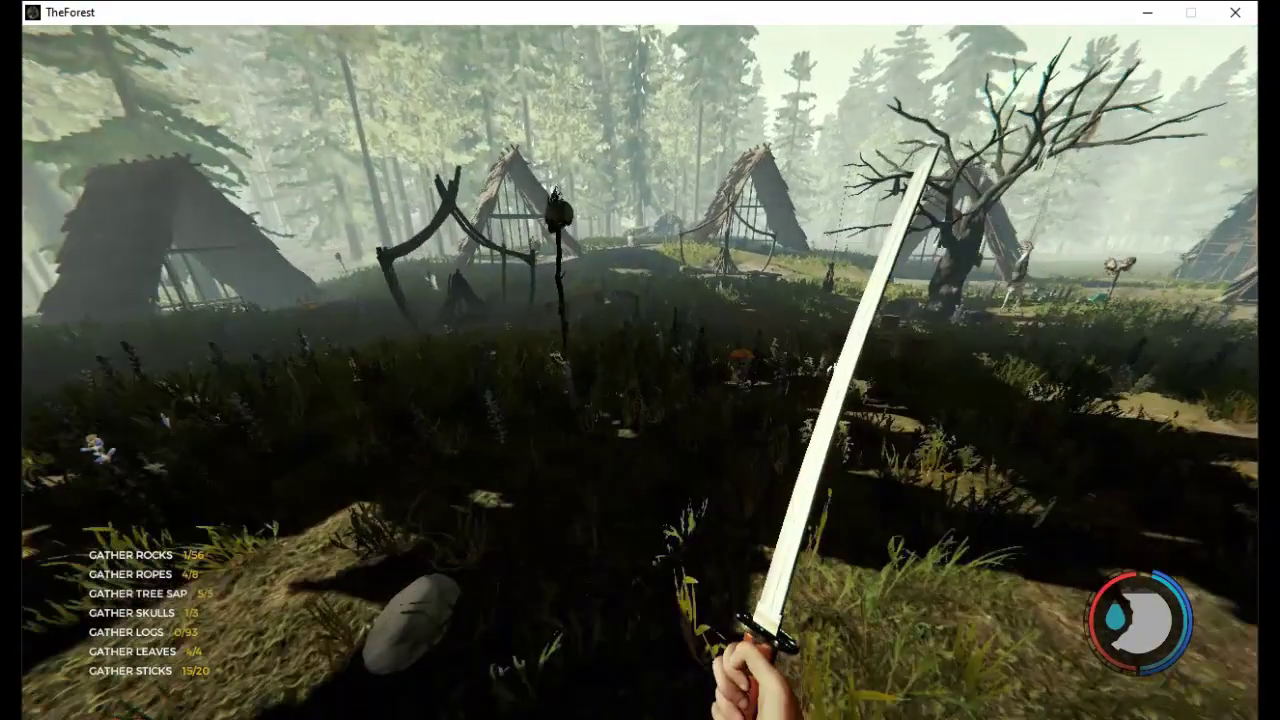
key("w")
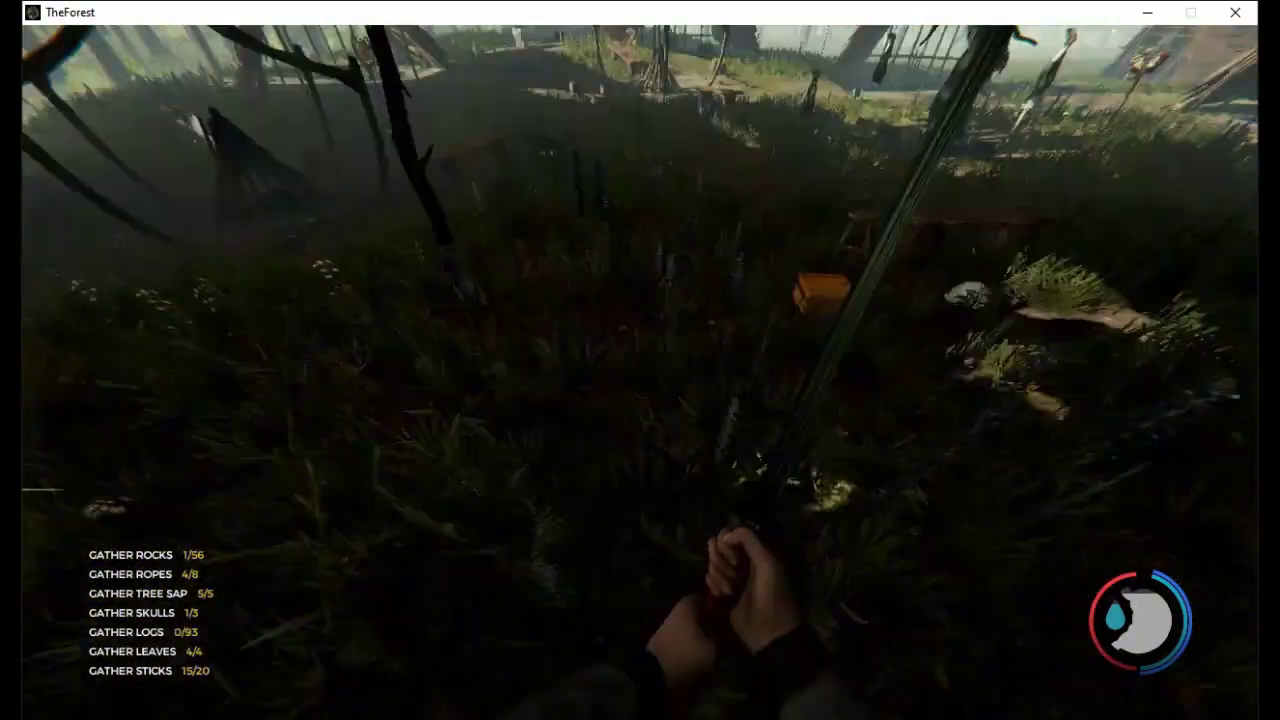
key("w")
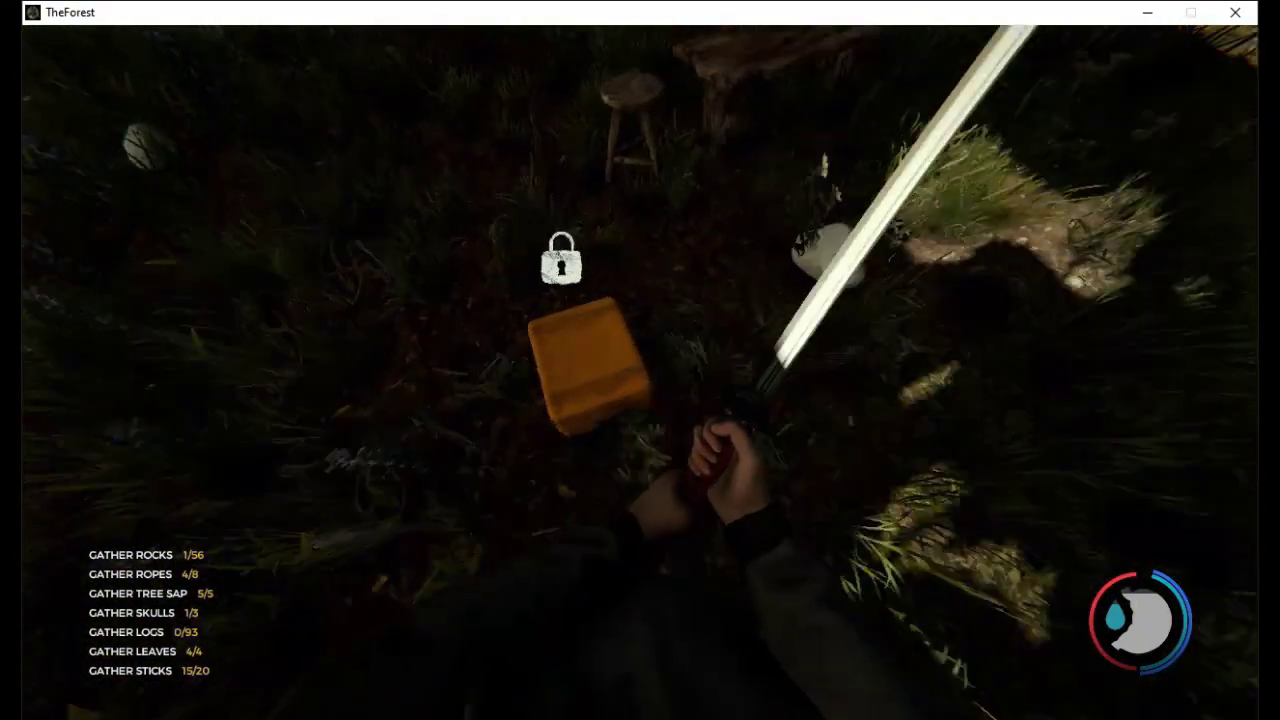
key("w")
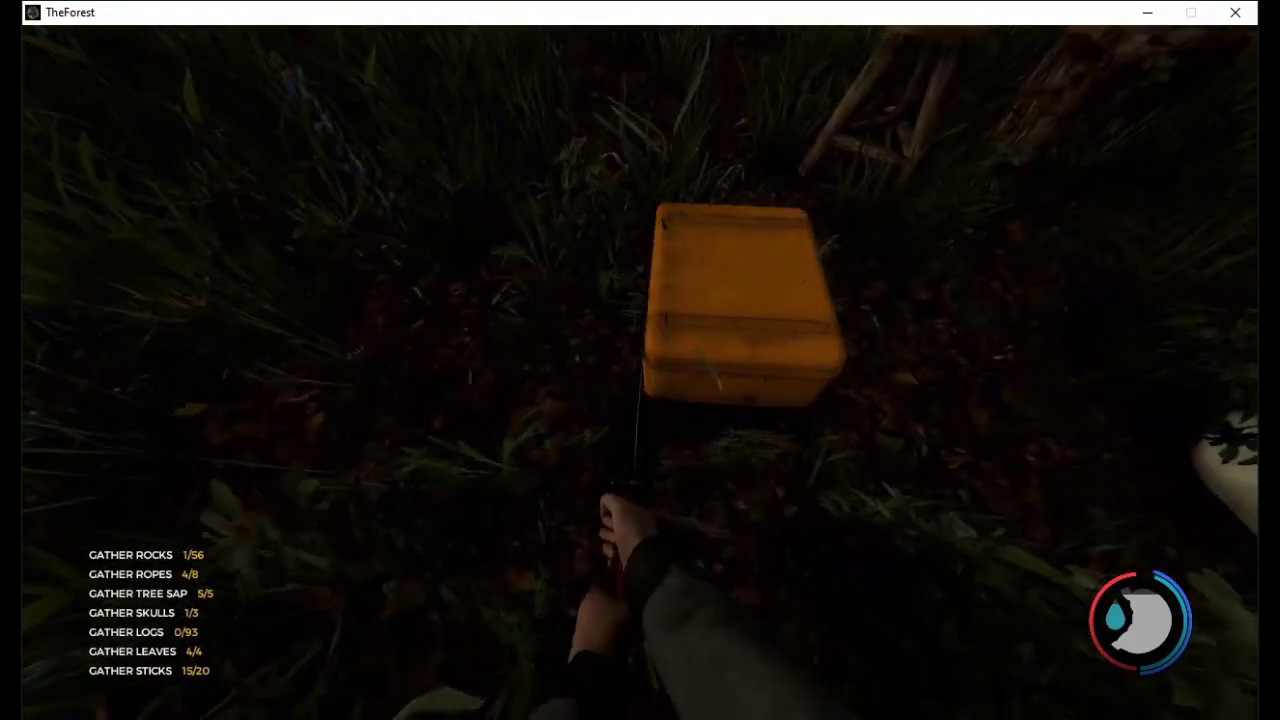
key("s")
key("w")
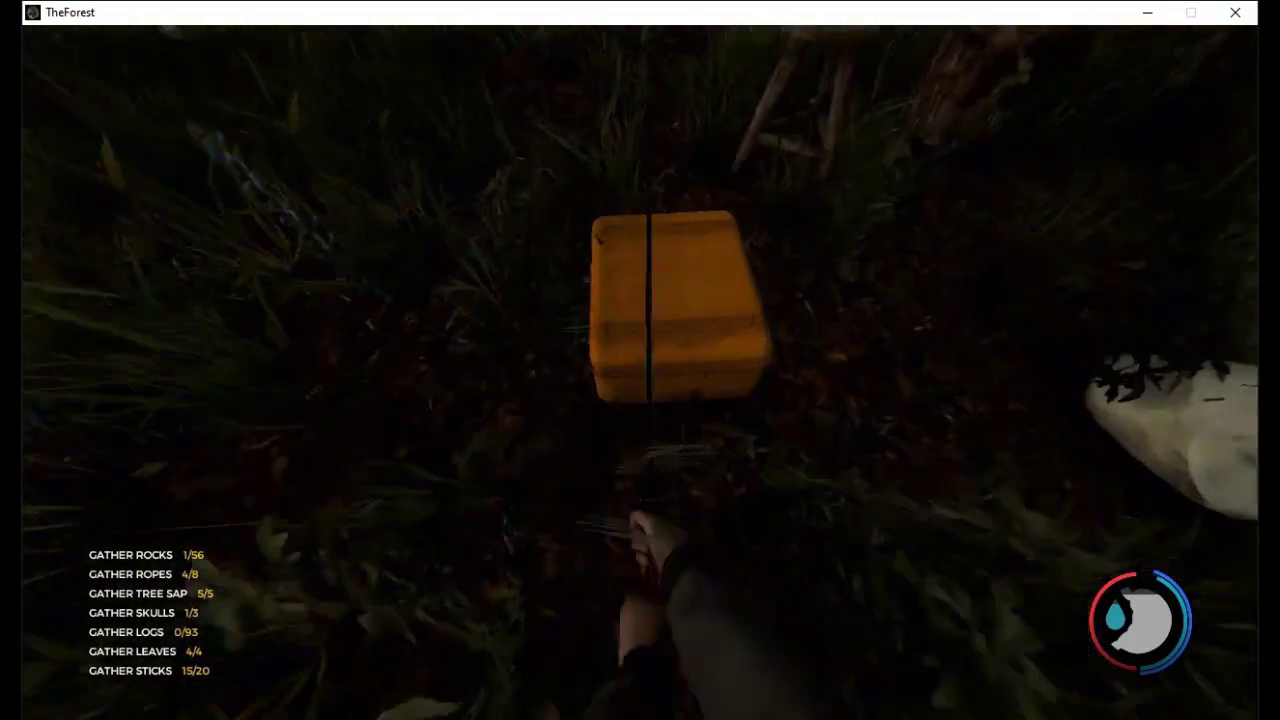
key("s")
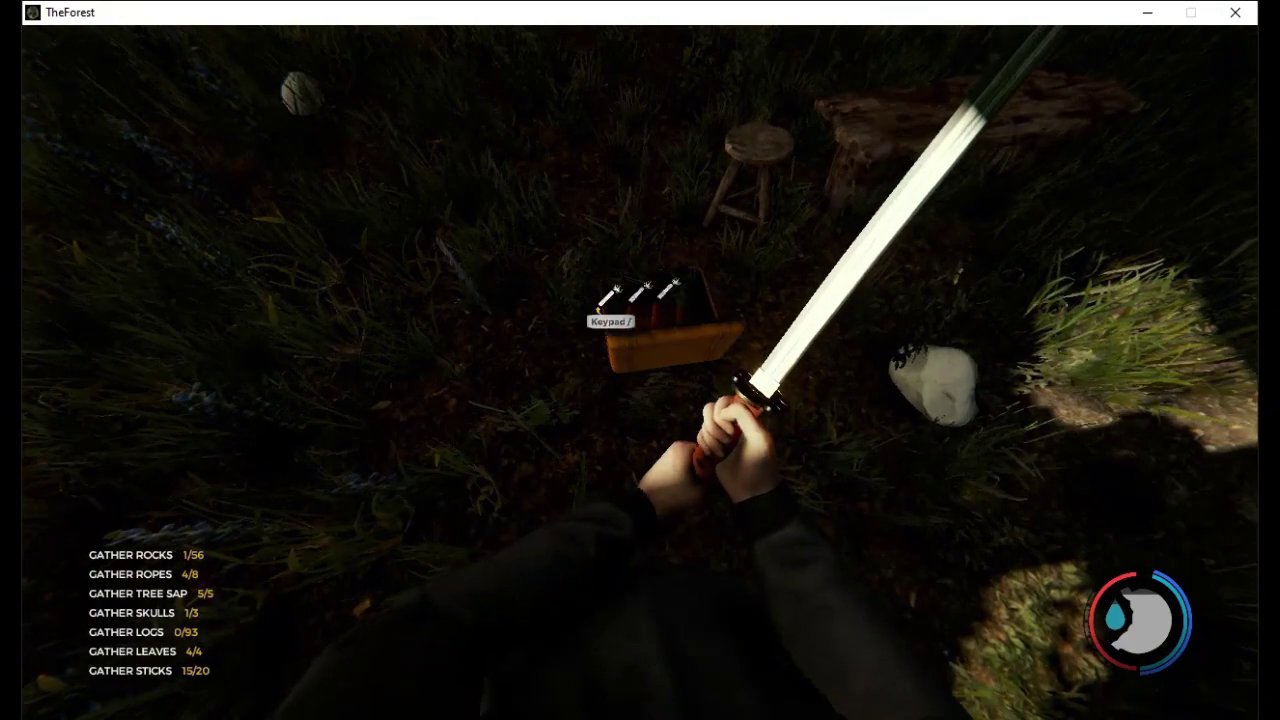
key("KP_Divide")
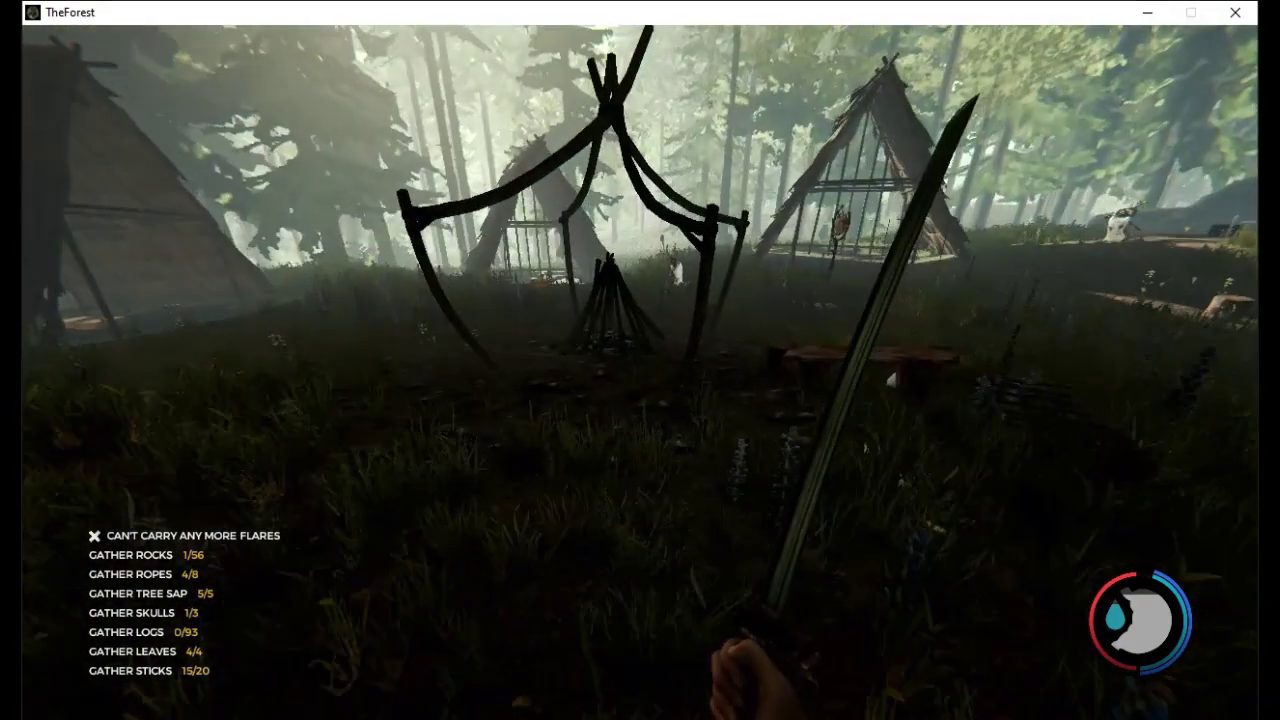
key("w")
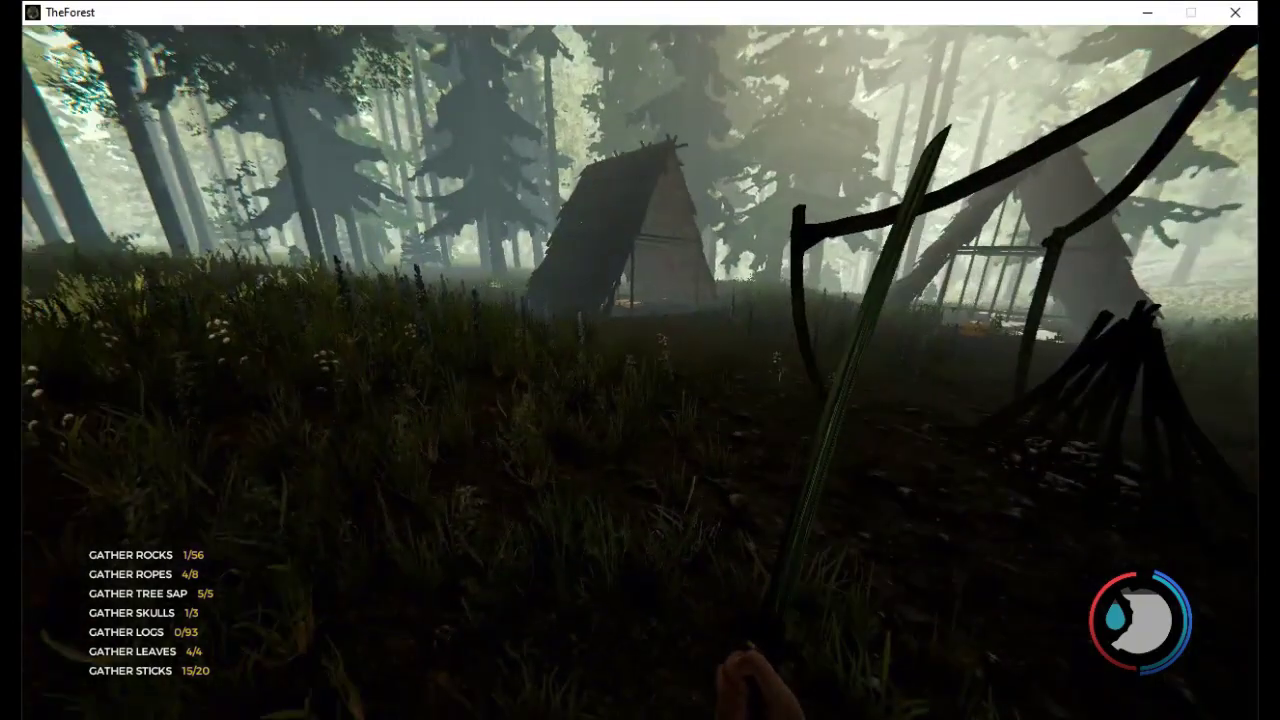
key("w")
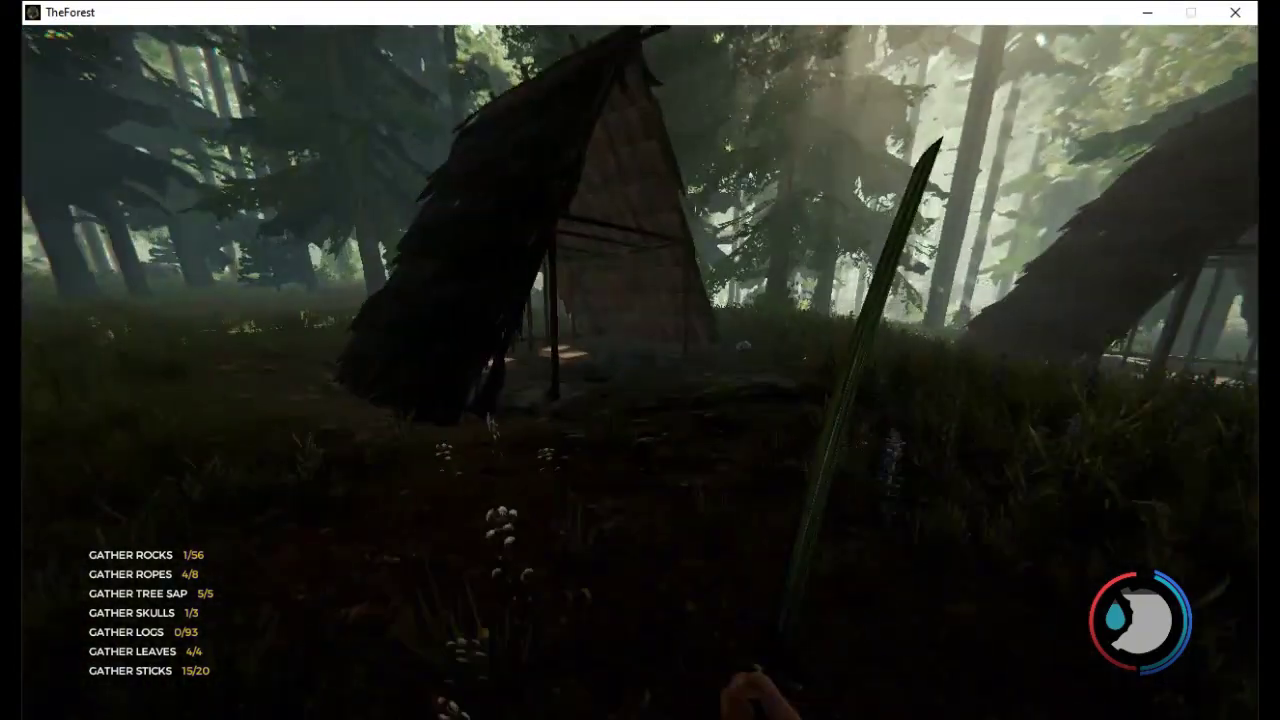
Follow the dirt path past the ravine to the hilltop hut, skip the full-capacity rope, and enter the woods
key("w")
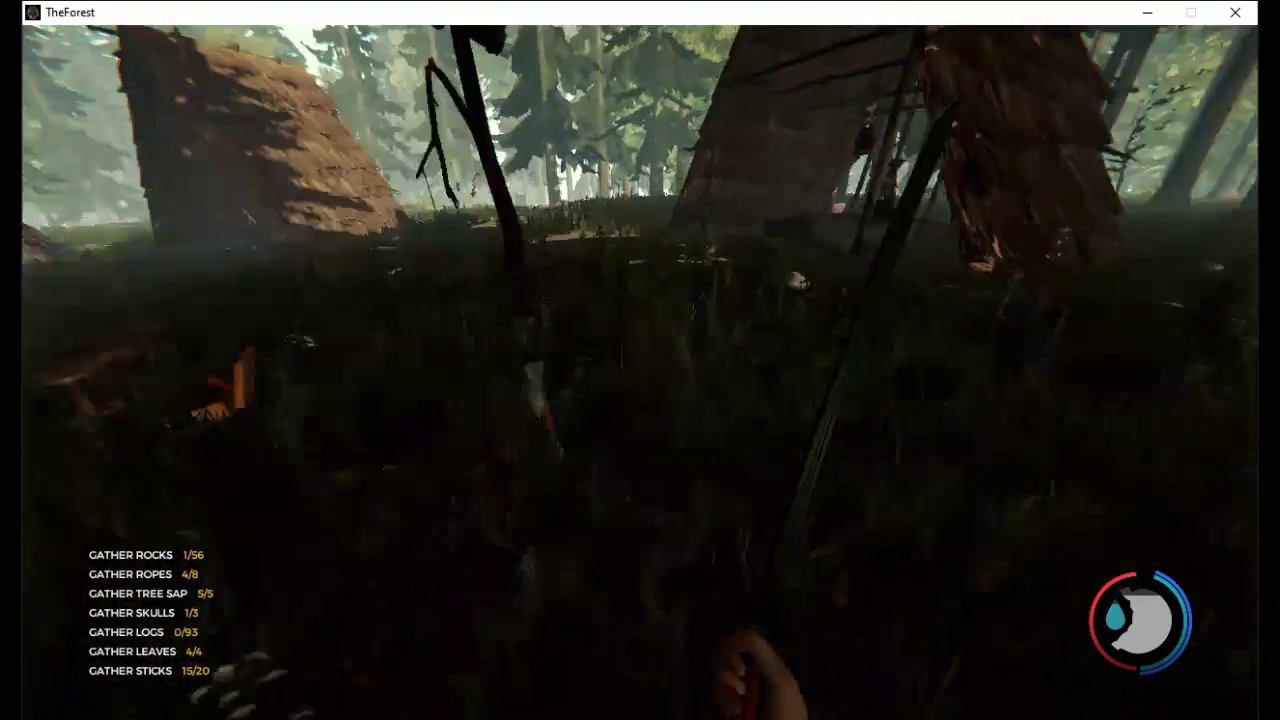
key("w")
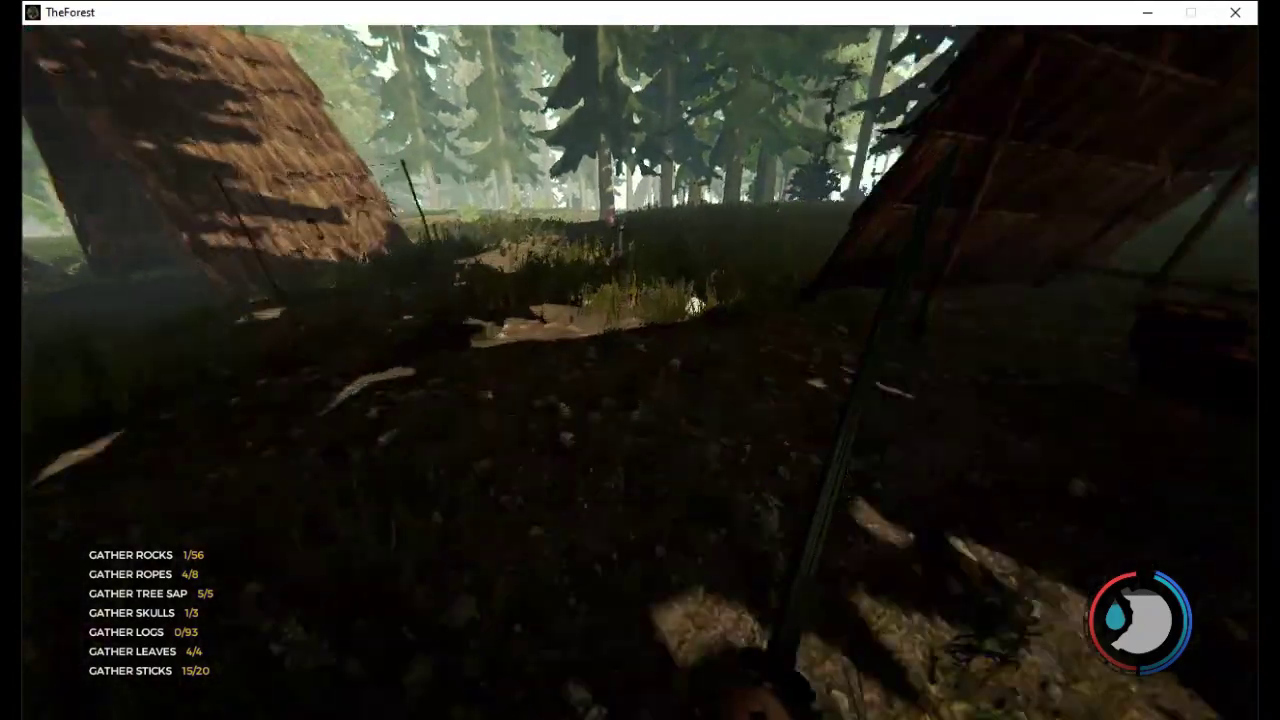
key("w")
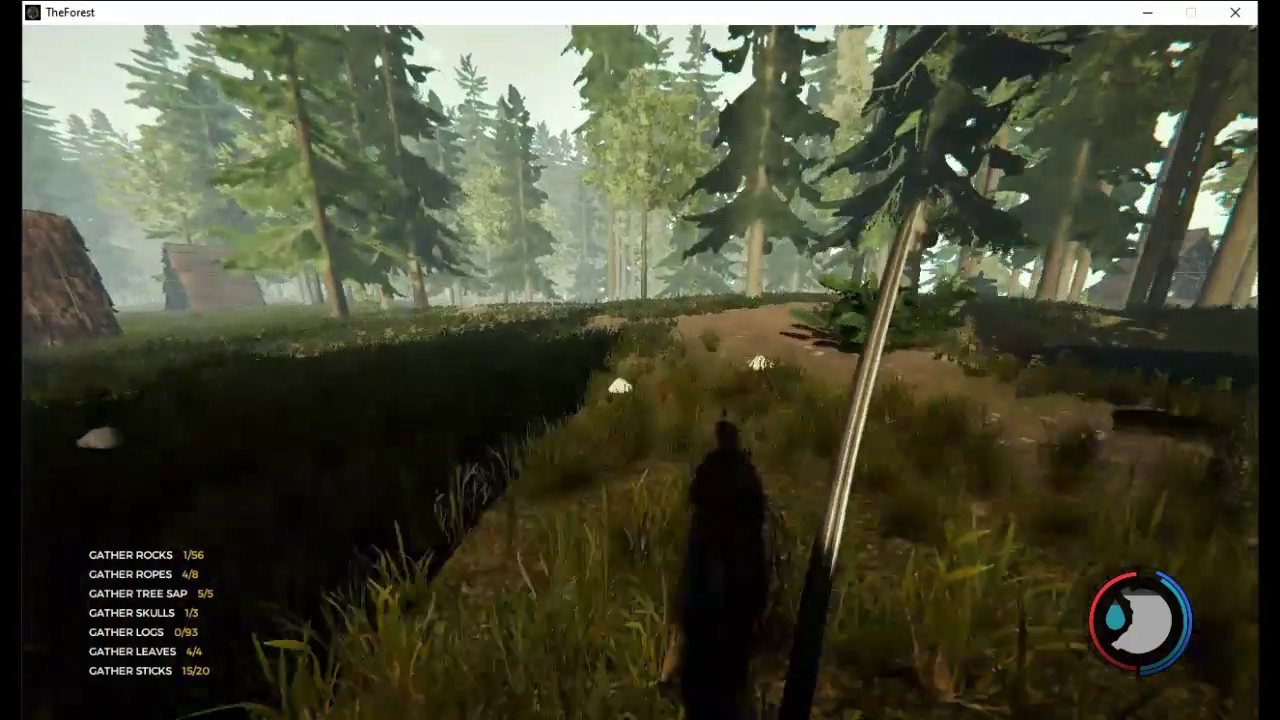
key("w")
key("w")
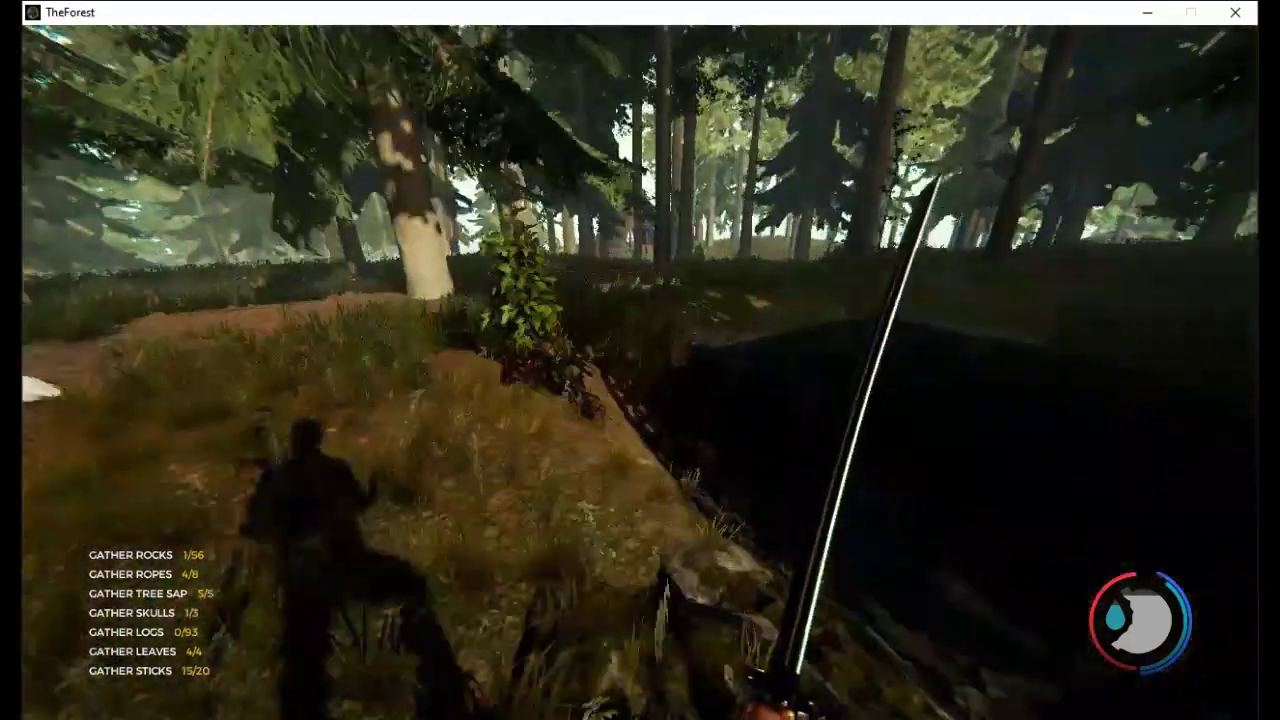
key("w")
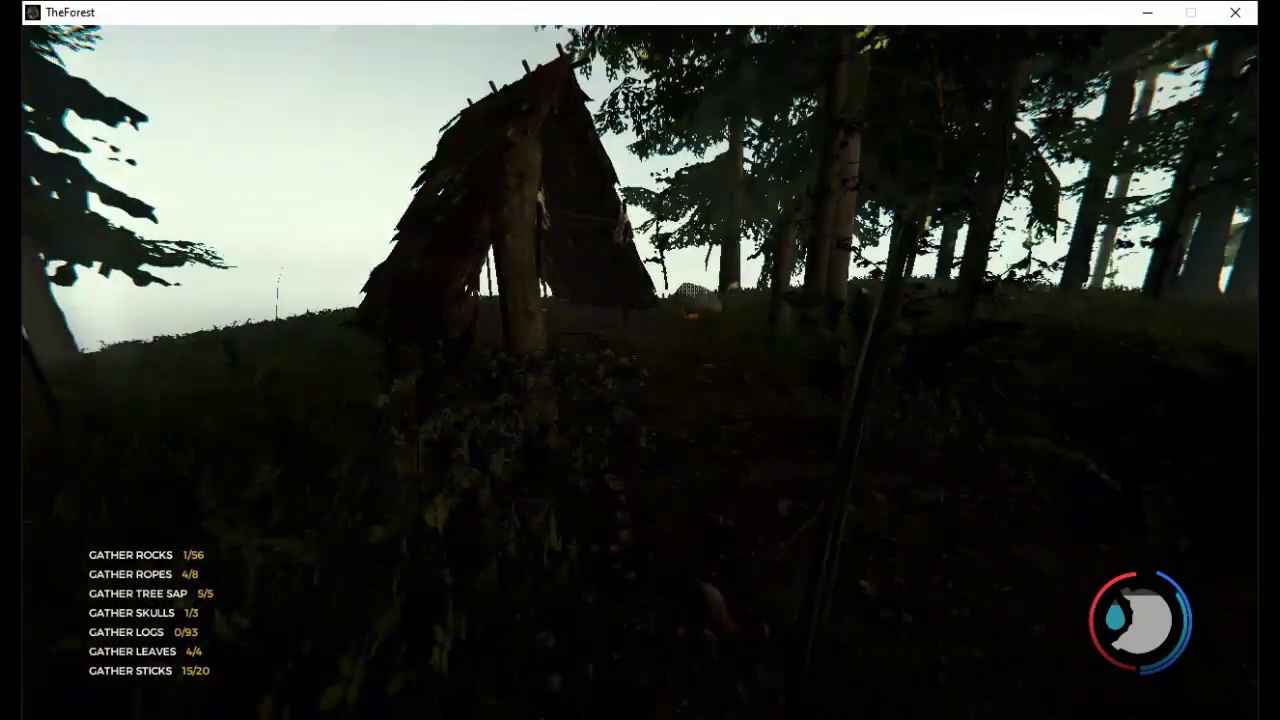
key("w")
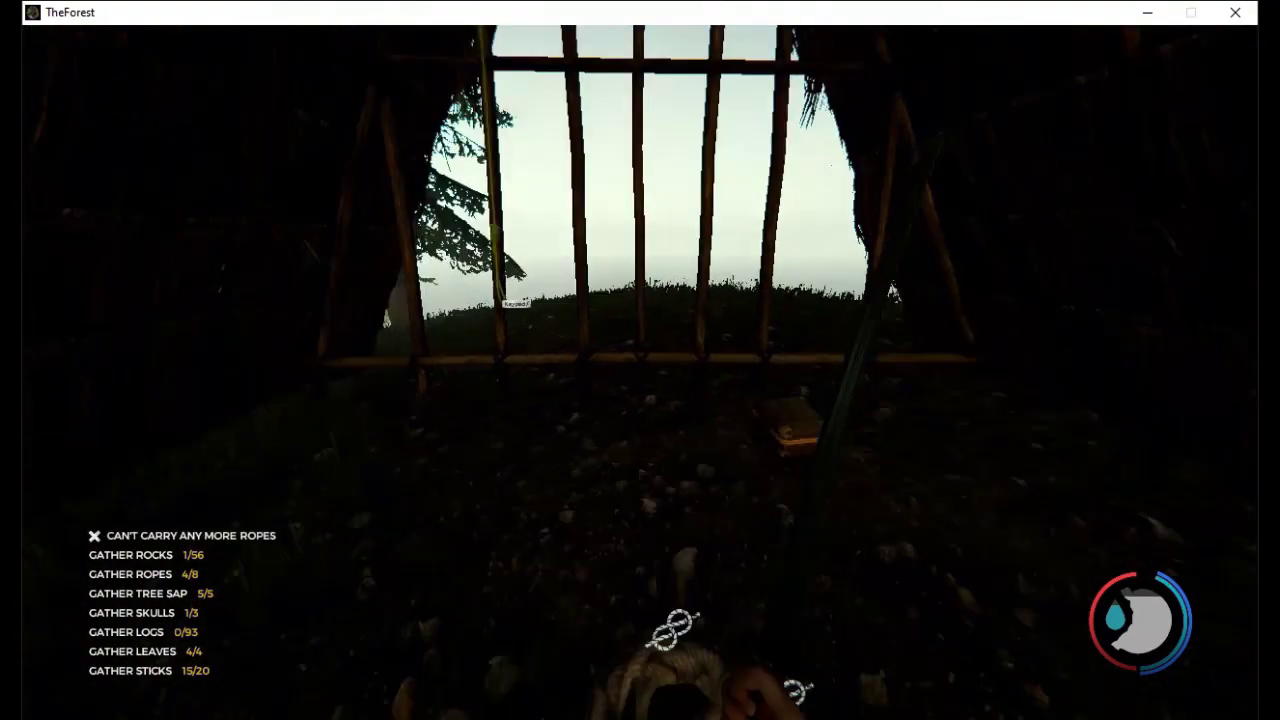
key("d")
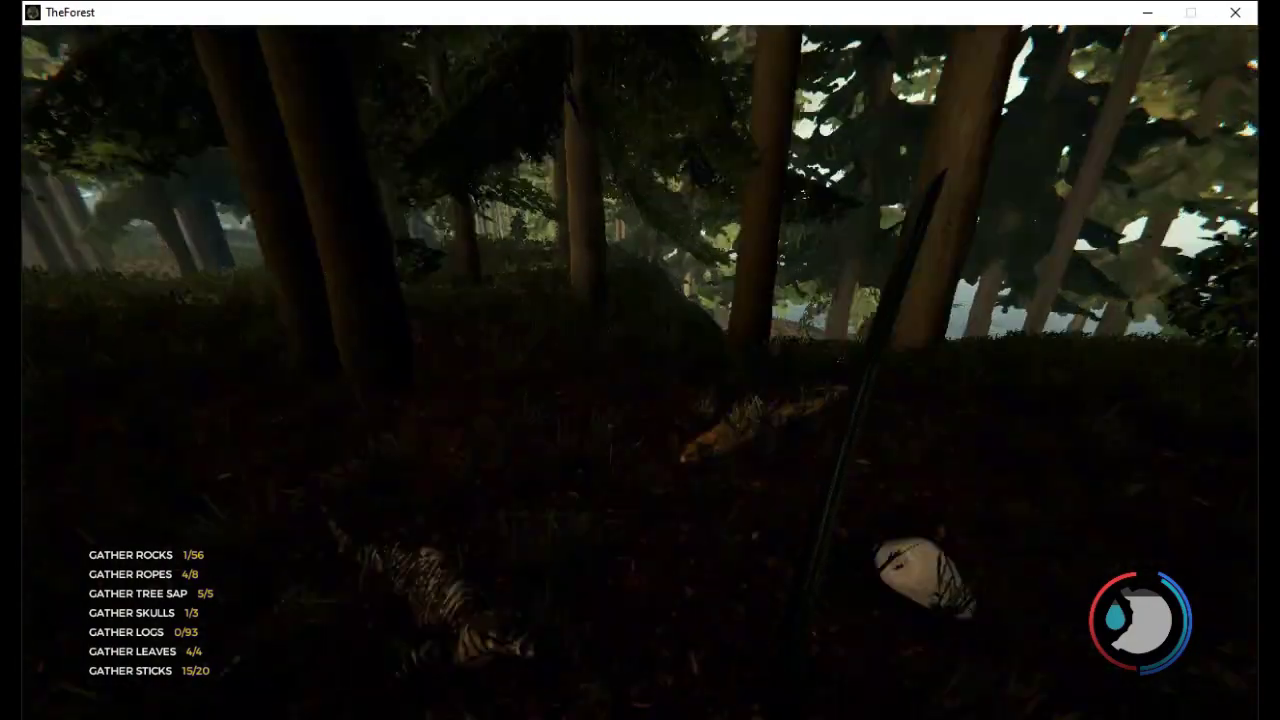
Trek through the dark woods past the white rock until the spiked palisade appears
key("w")
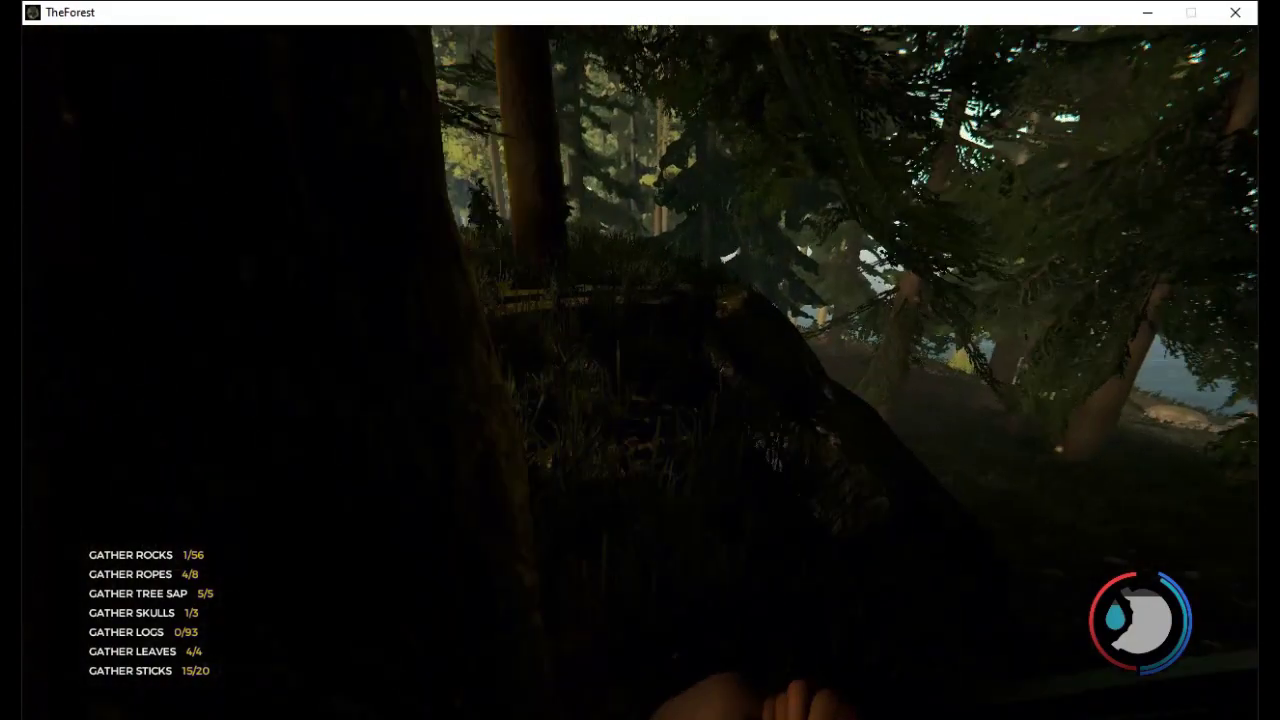
key("w")
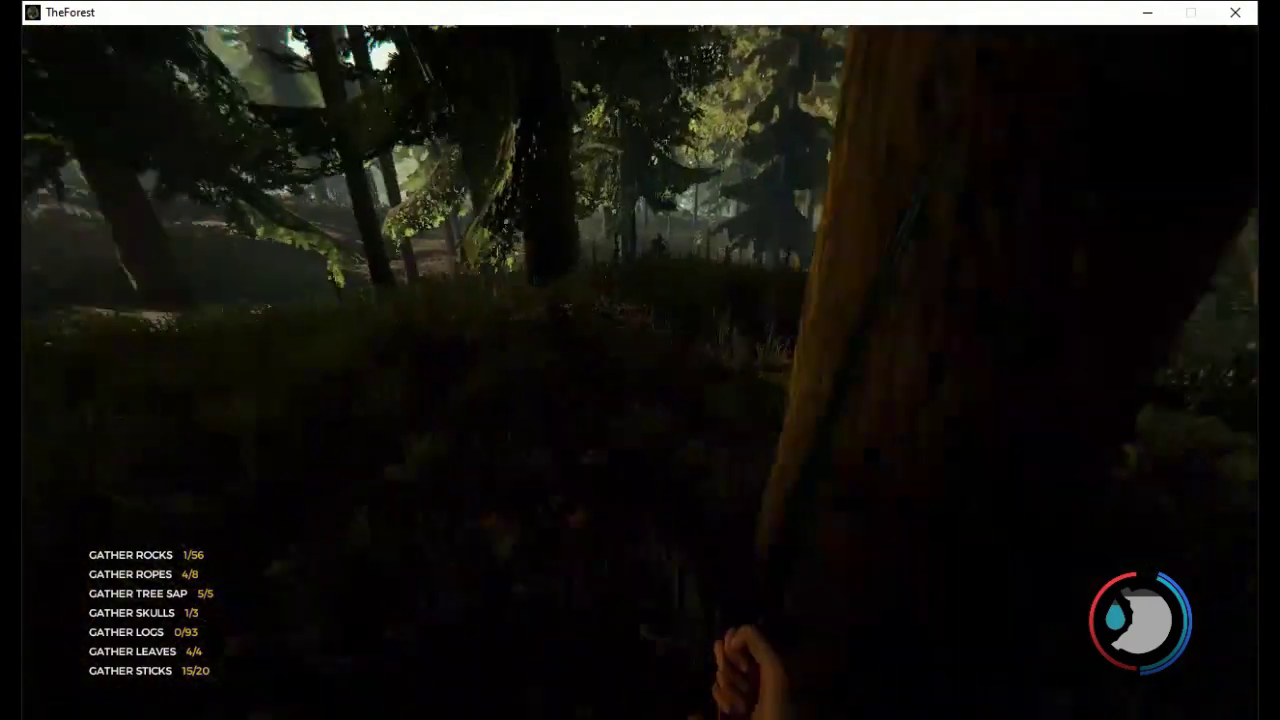
key("w")
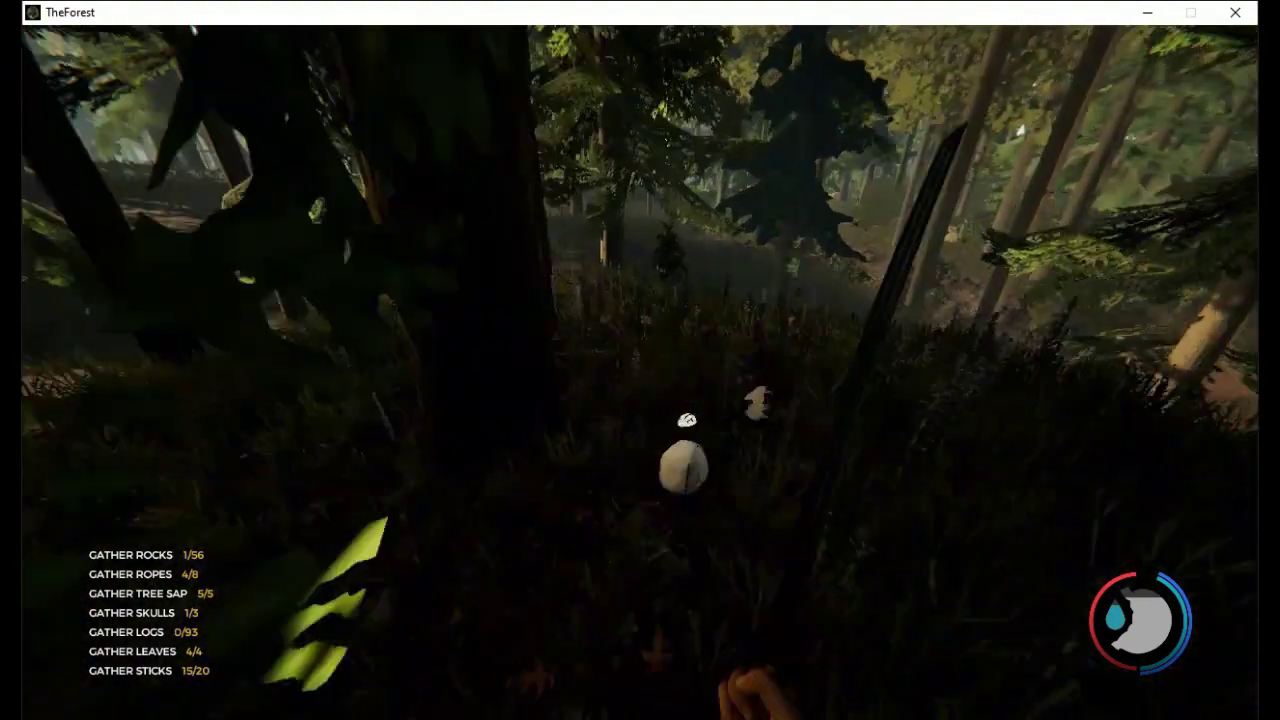
key("w")
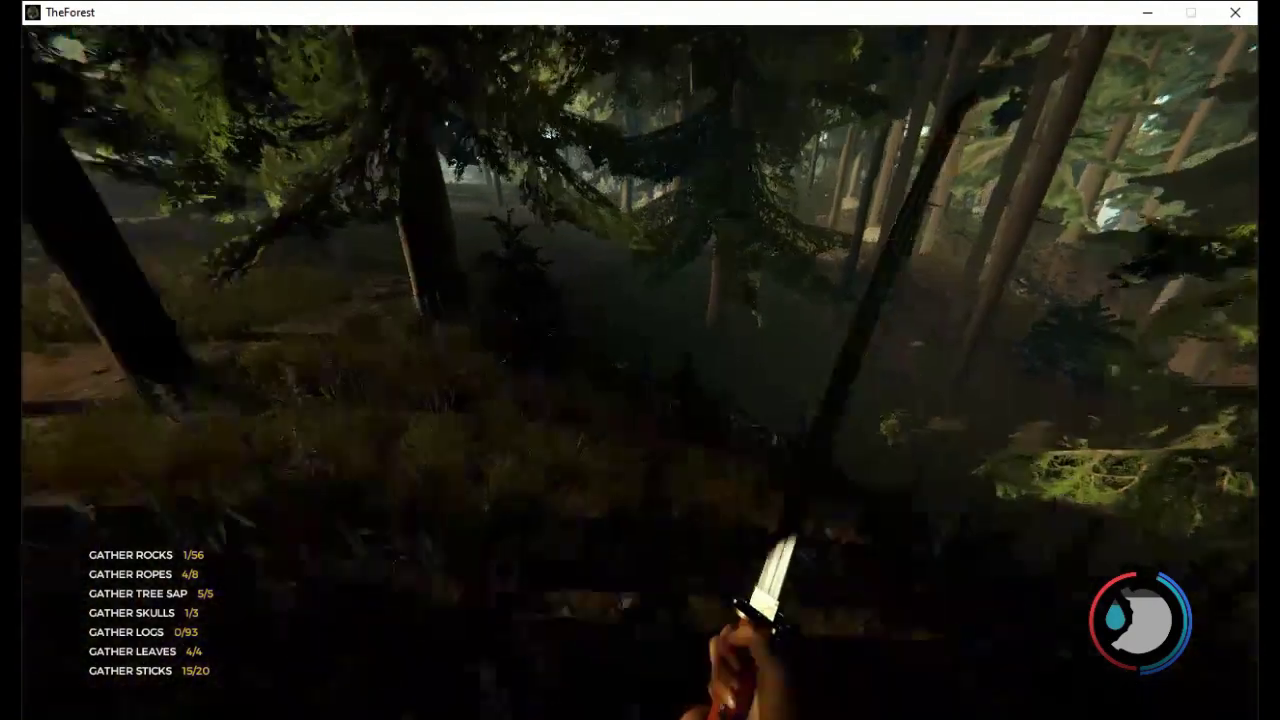
key("w")
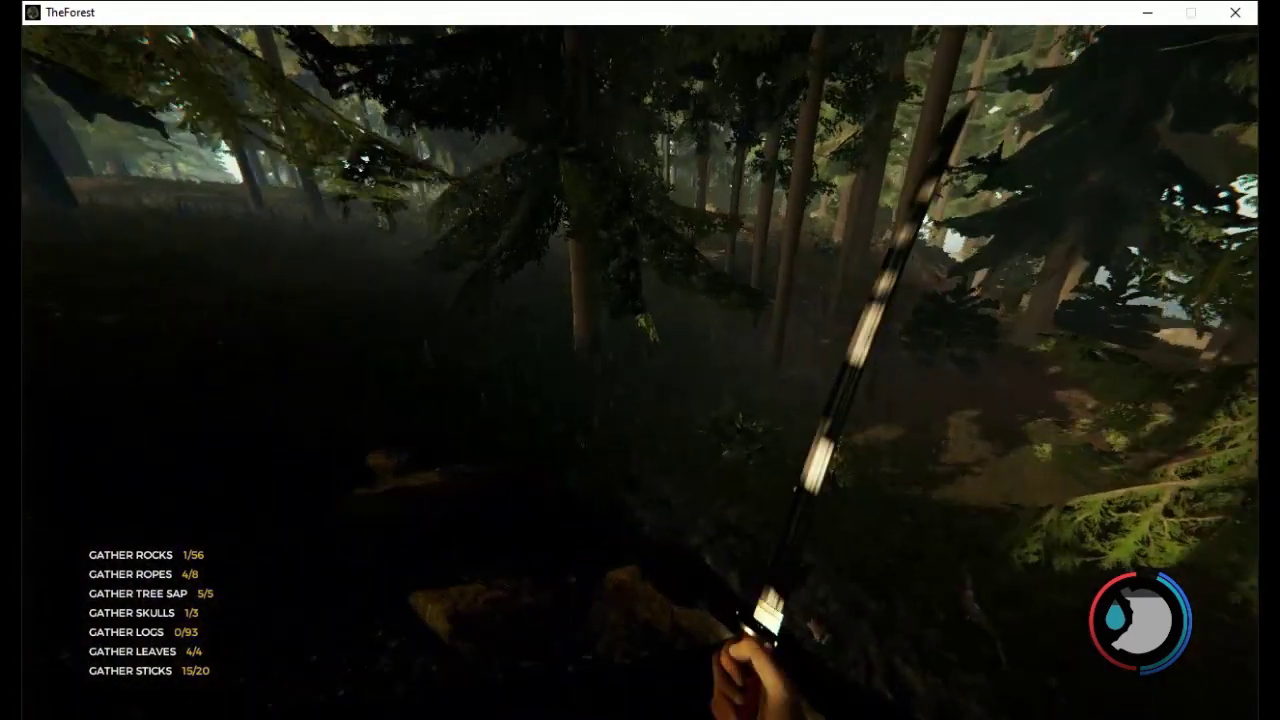
key("w")
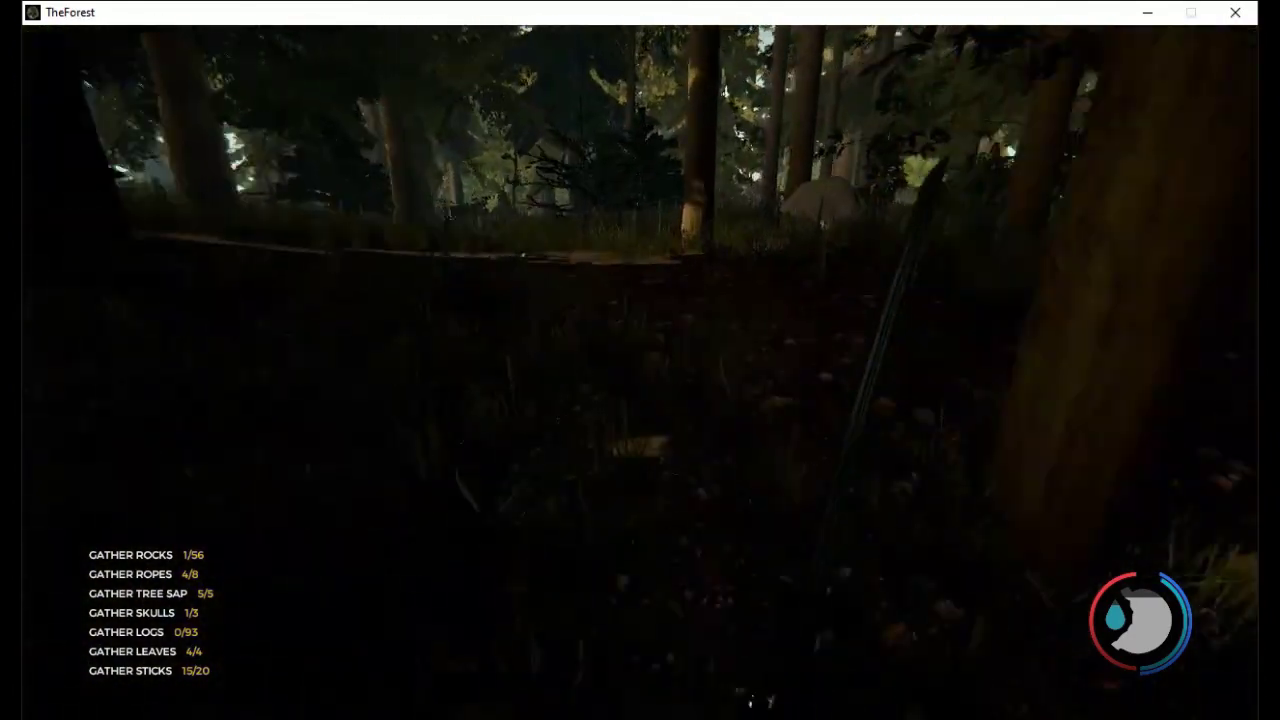
key("w")
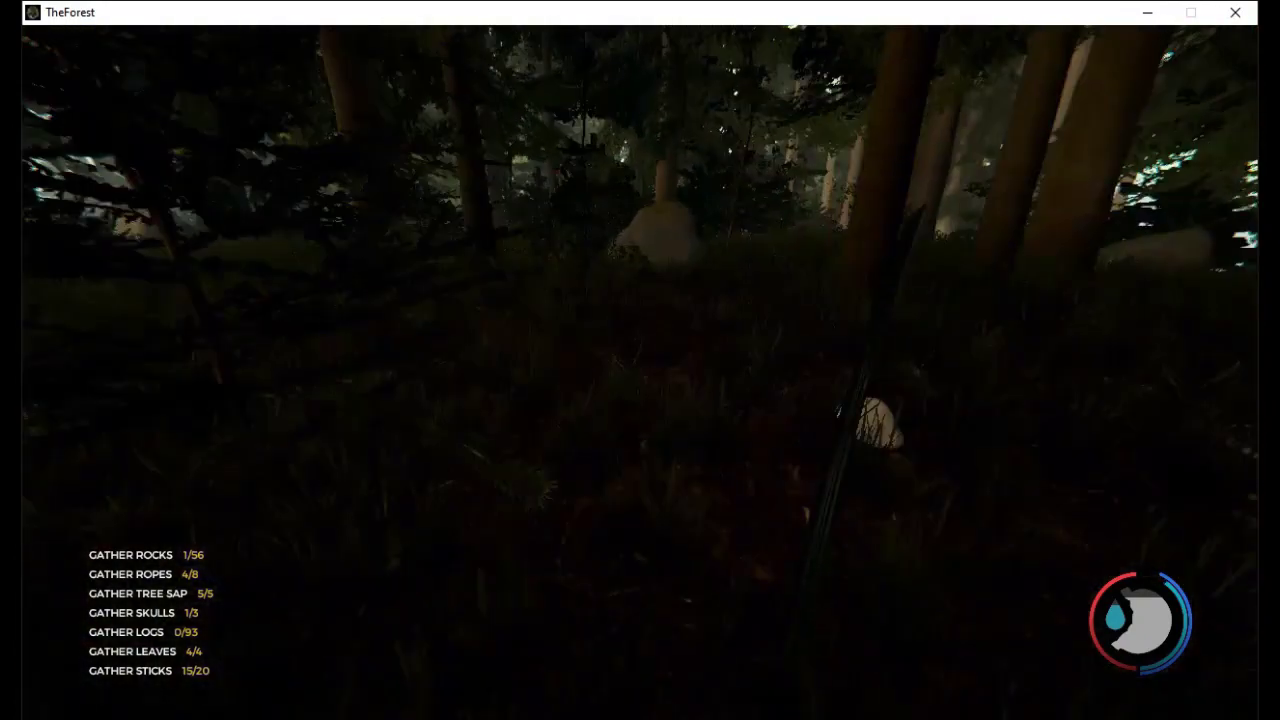
key("w")
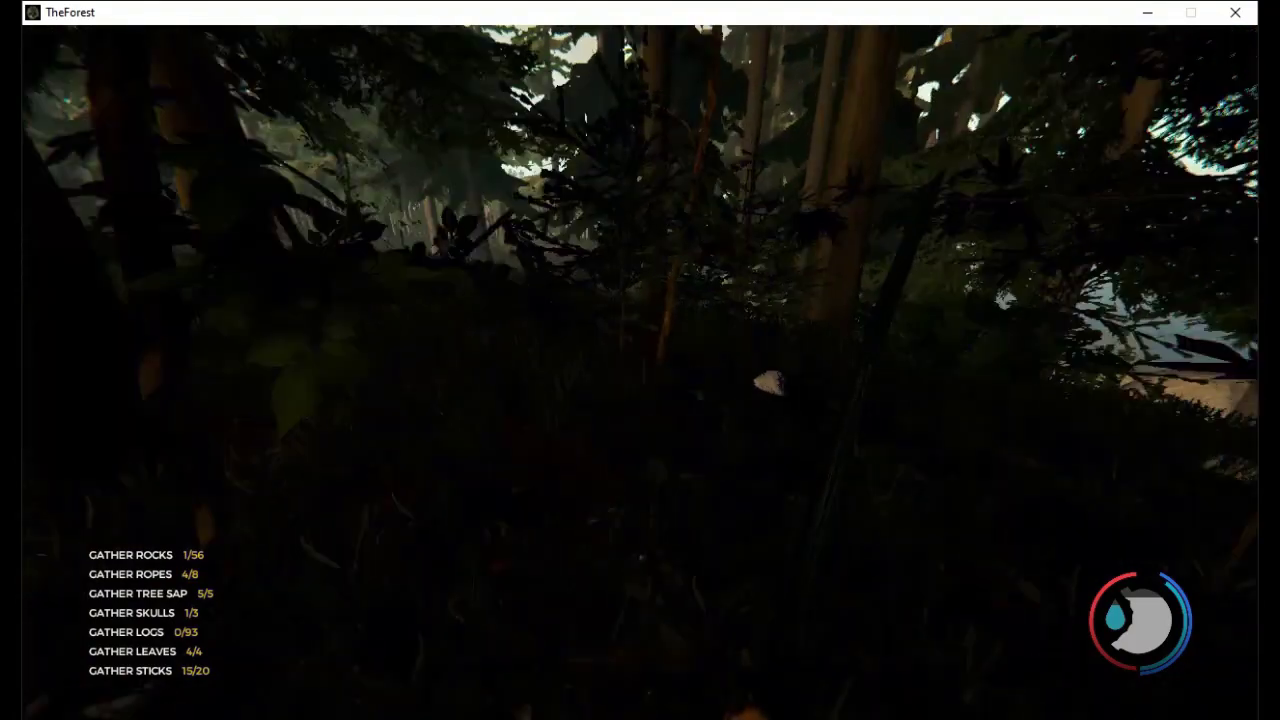
key("w")
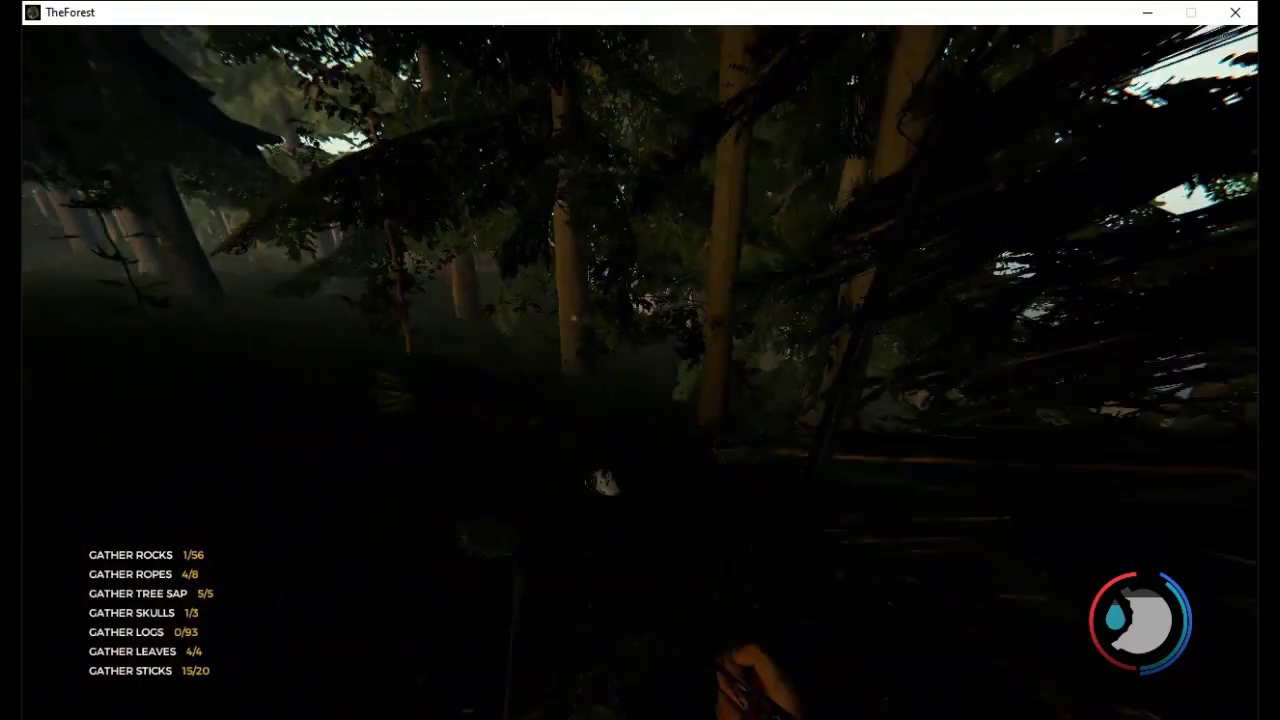
key("w")
key("w")
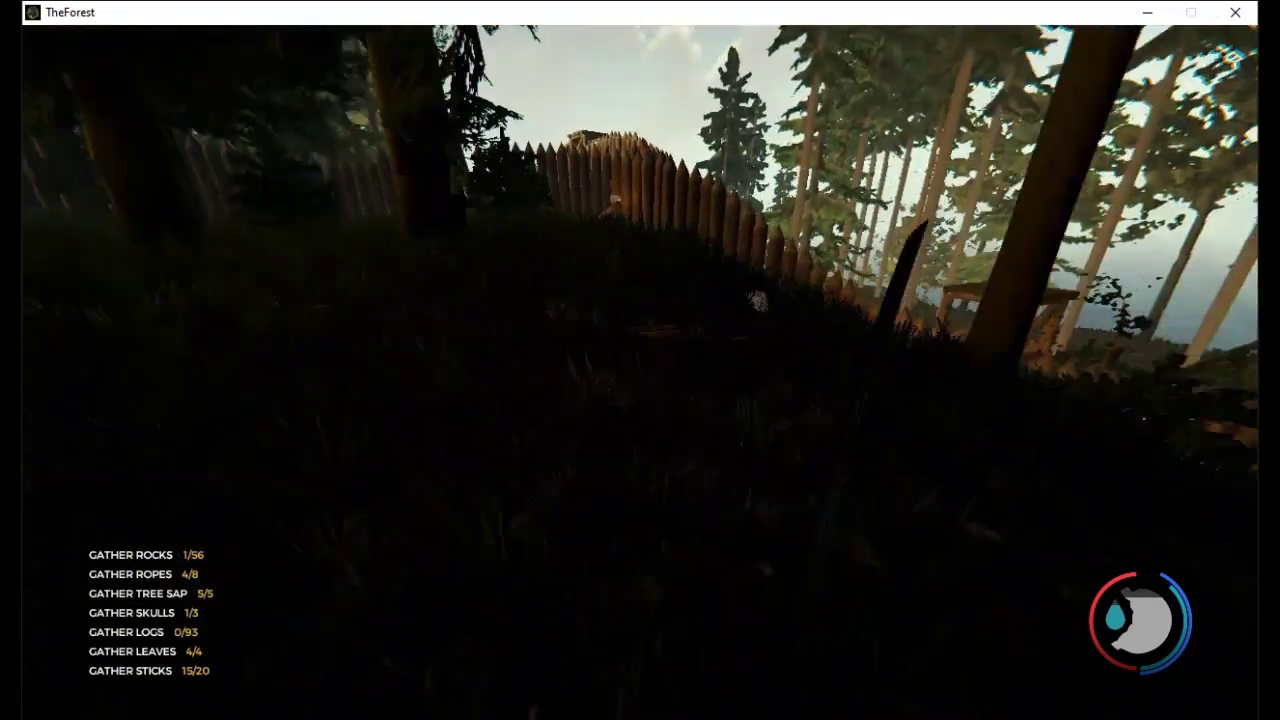
Walk along the palisade past the gate and pick up a rock (2/56)
key("w")
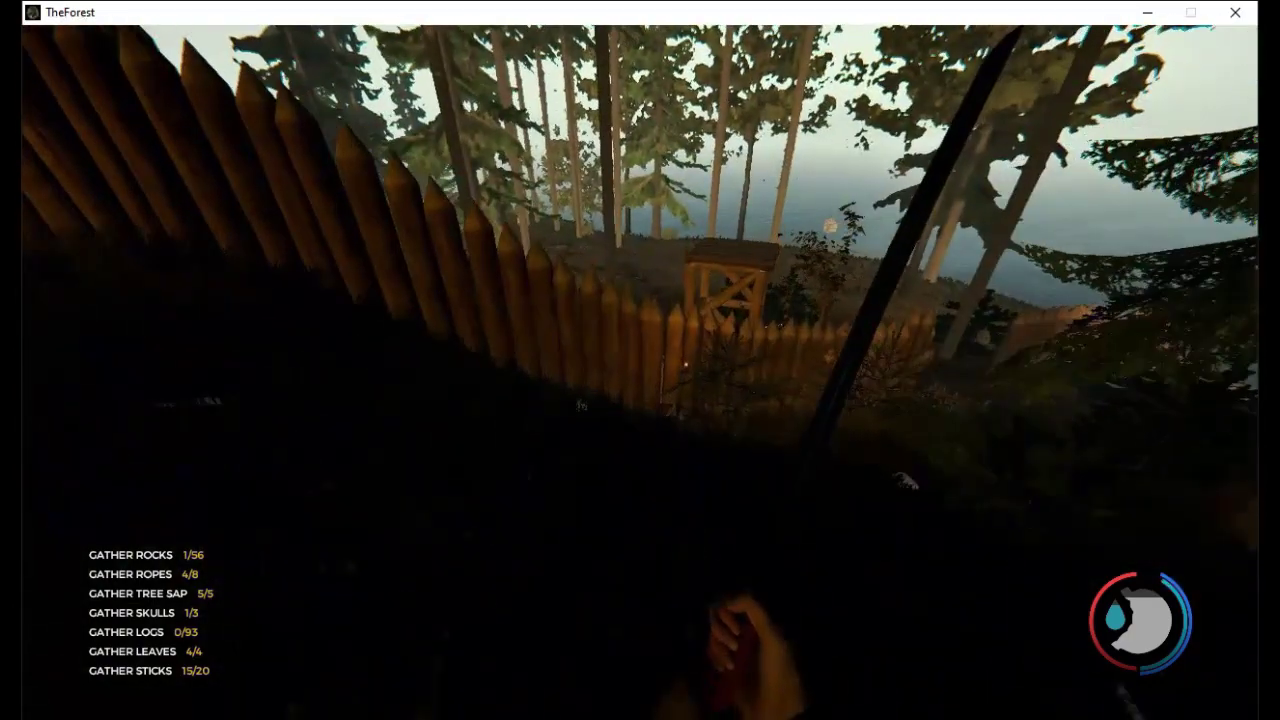
key("w")
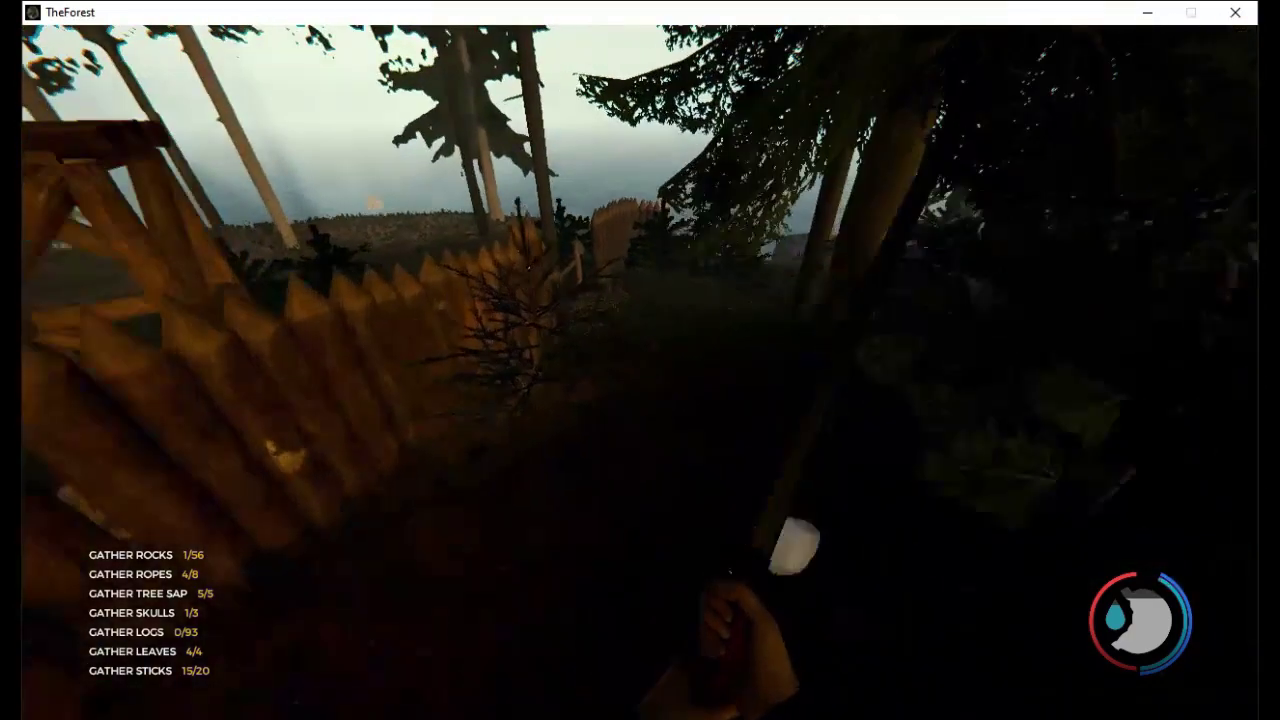
key("w")
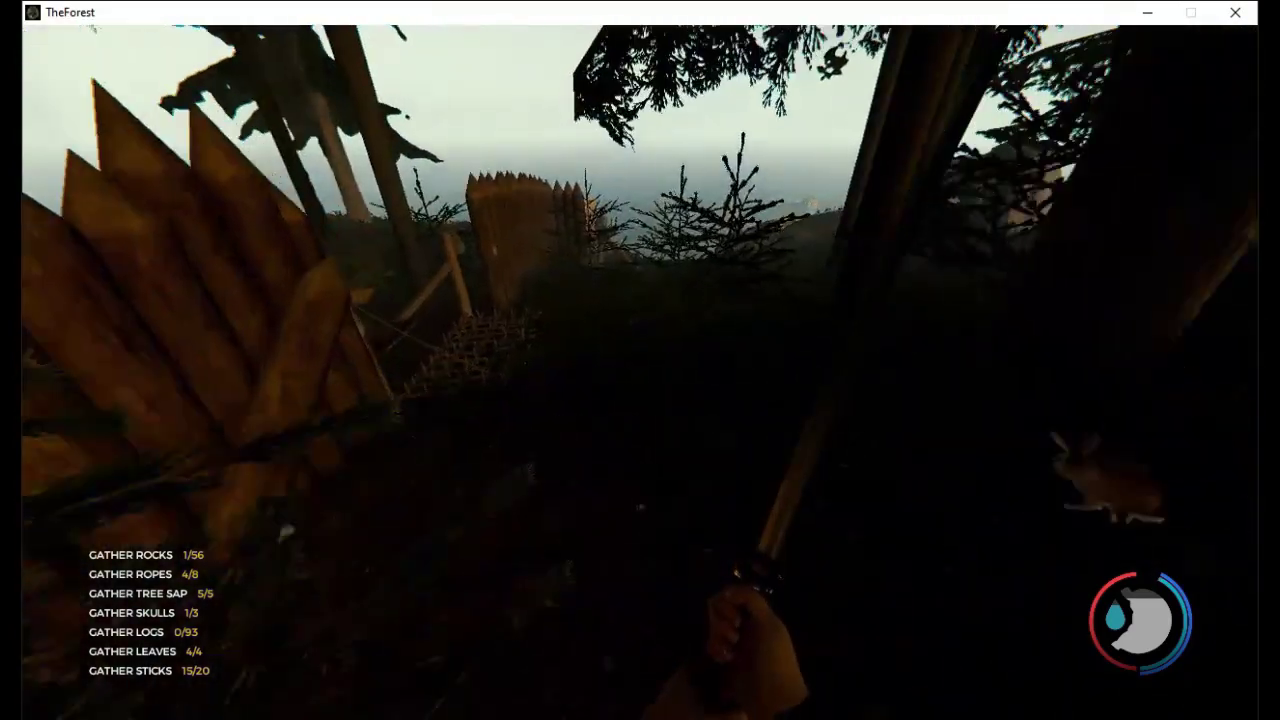
key("w")
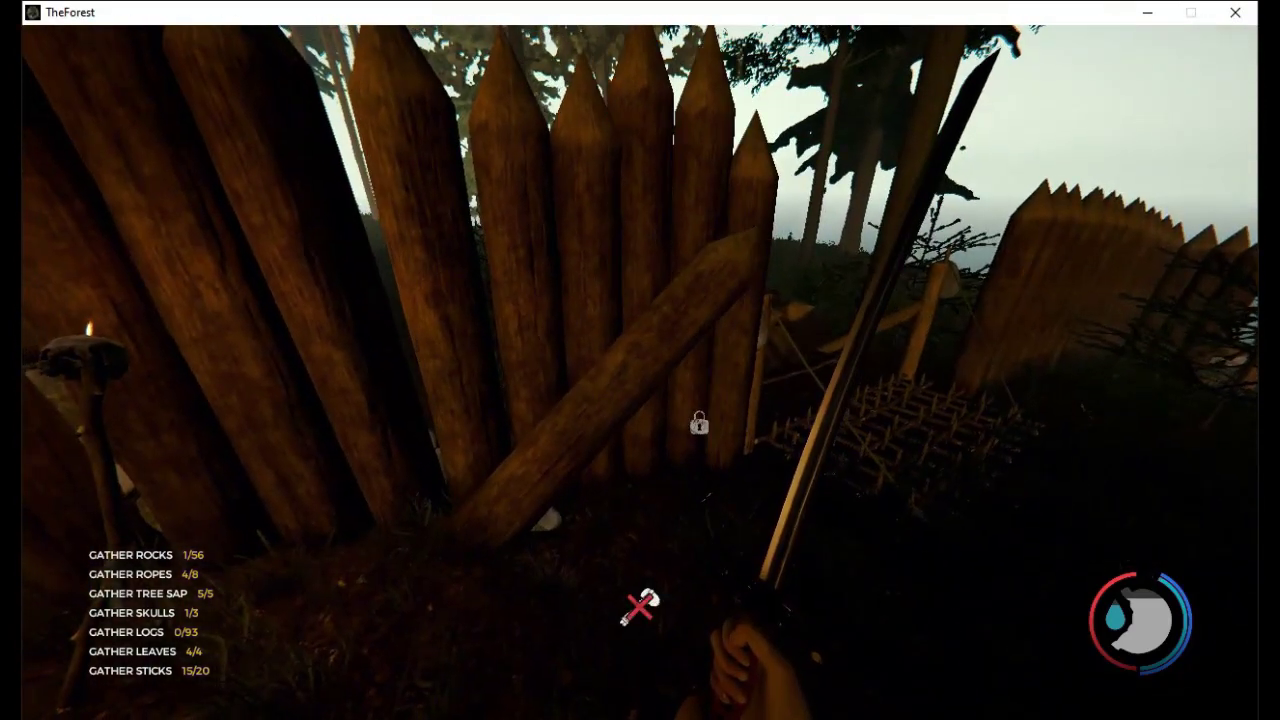
key("w")
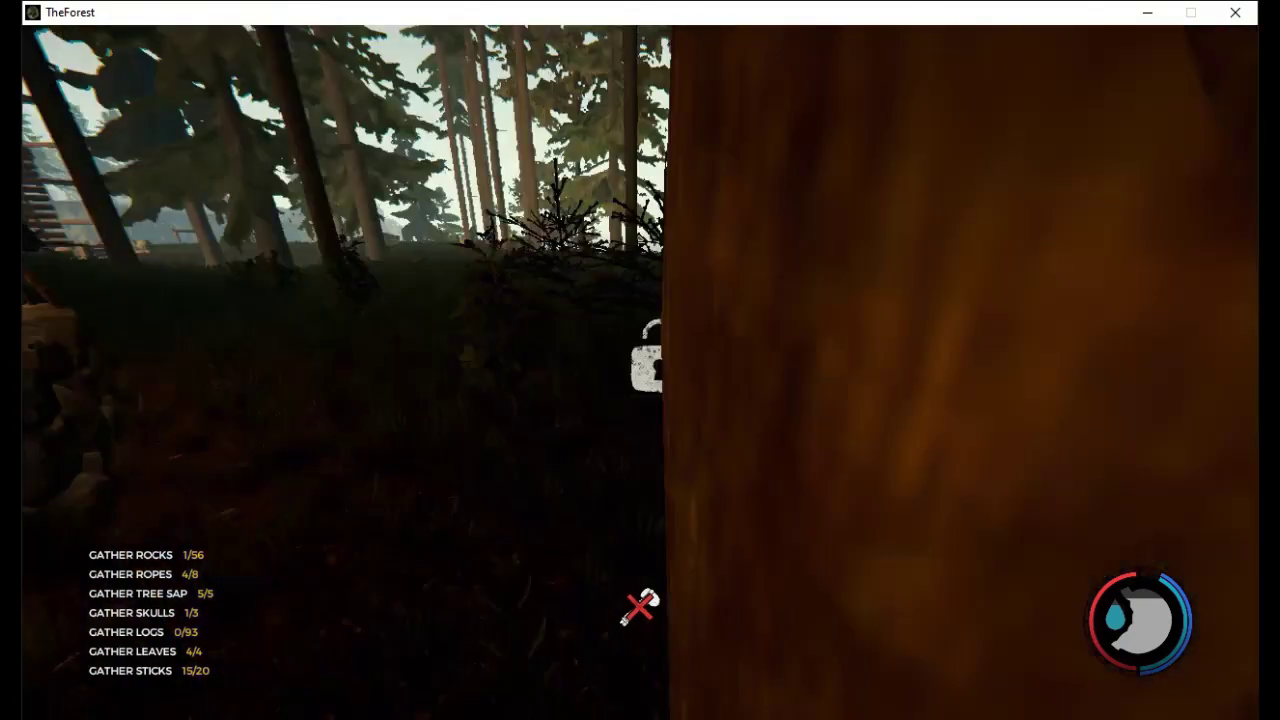
key("w")
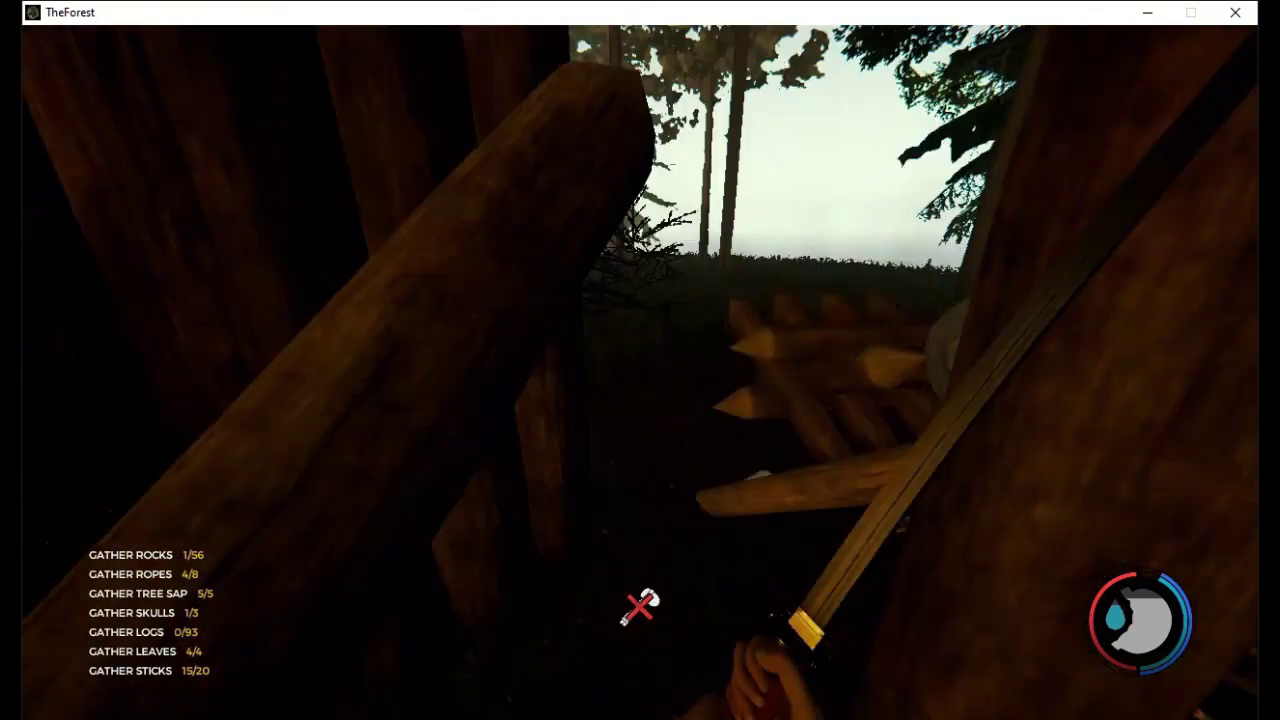
key("w")
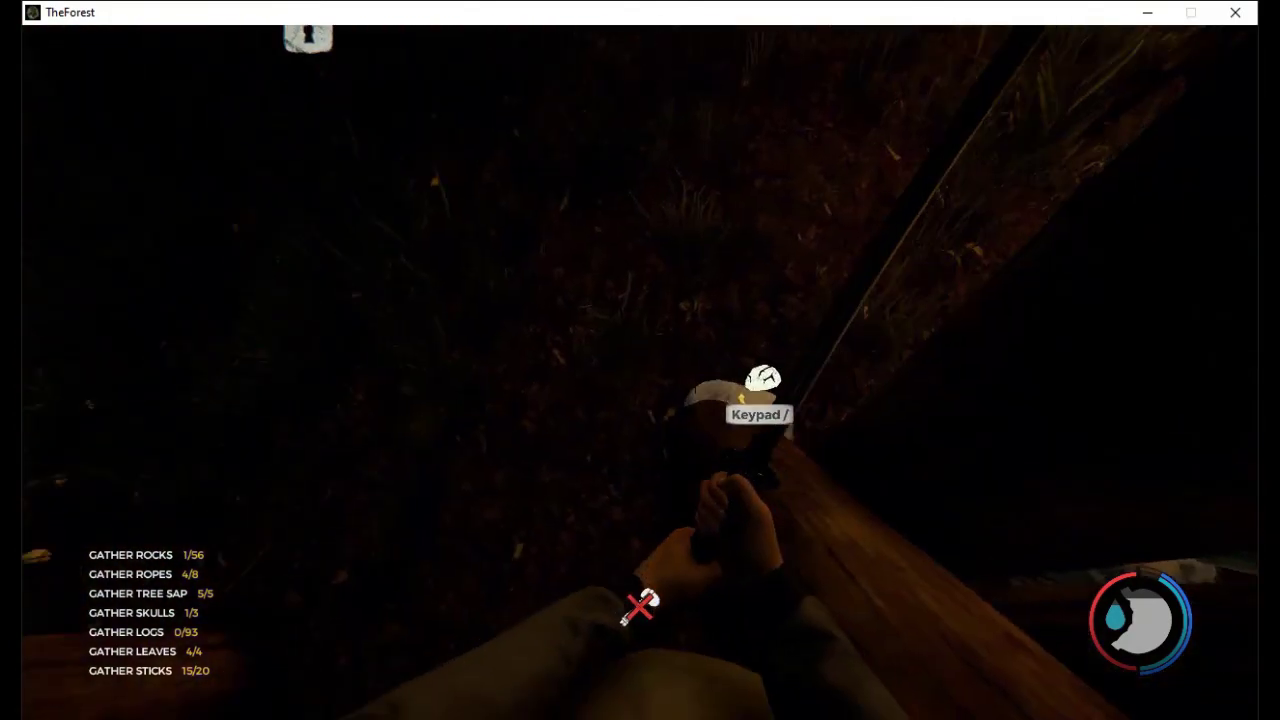
key("w")
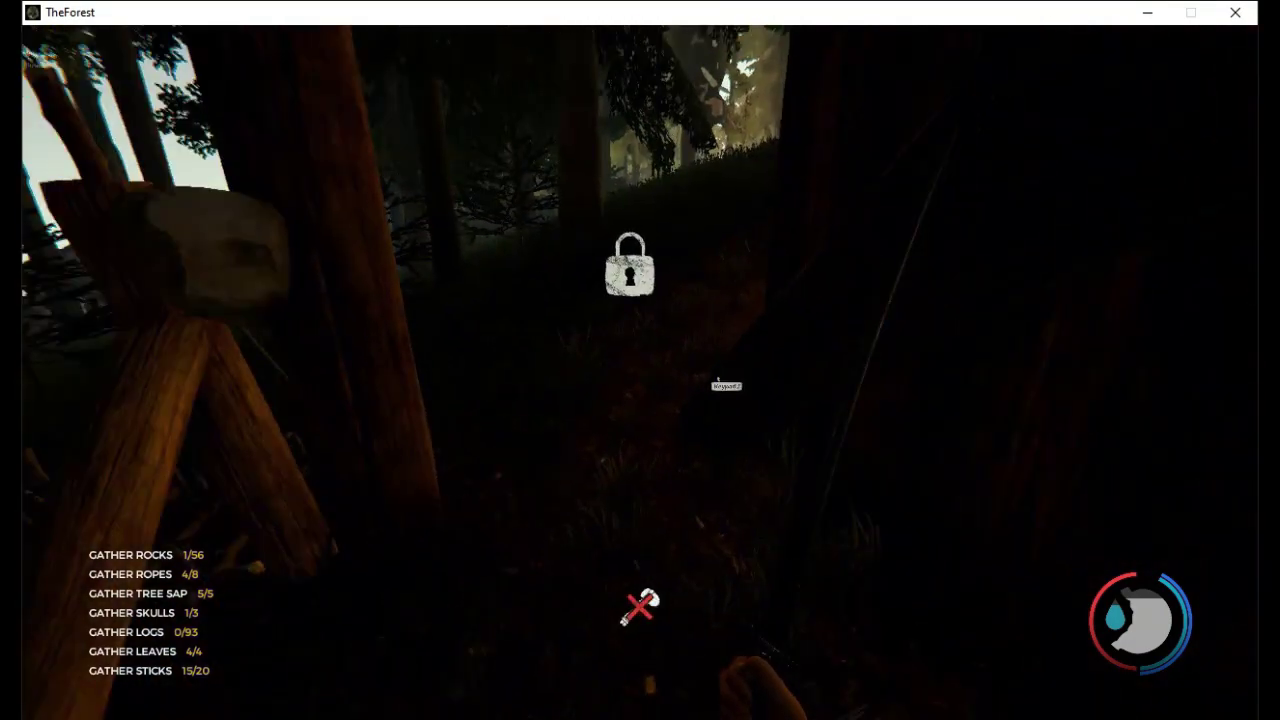
key("KP_Divide")
Go down to the shoreline stake wall, hang a skull on it, and walk on
key("w")
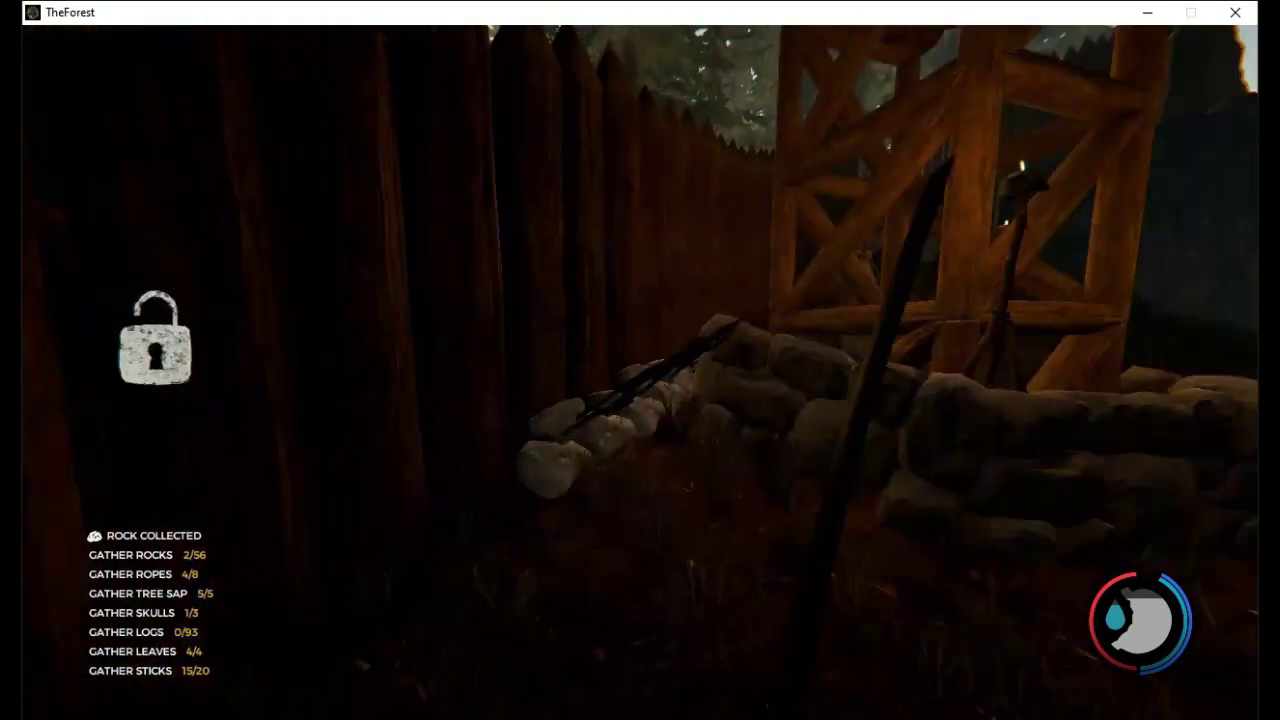
key("w")
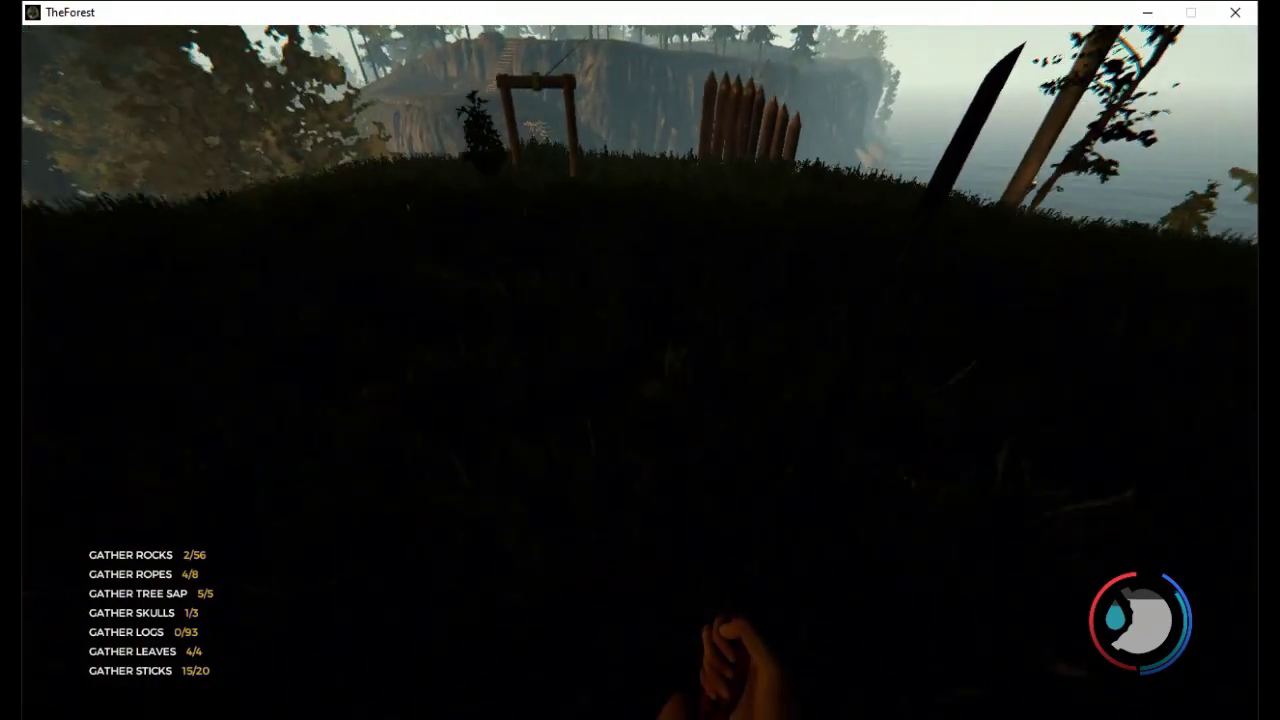
key("w")
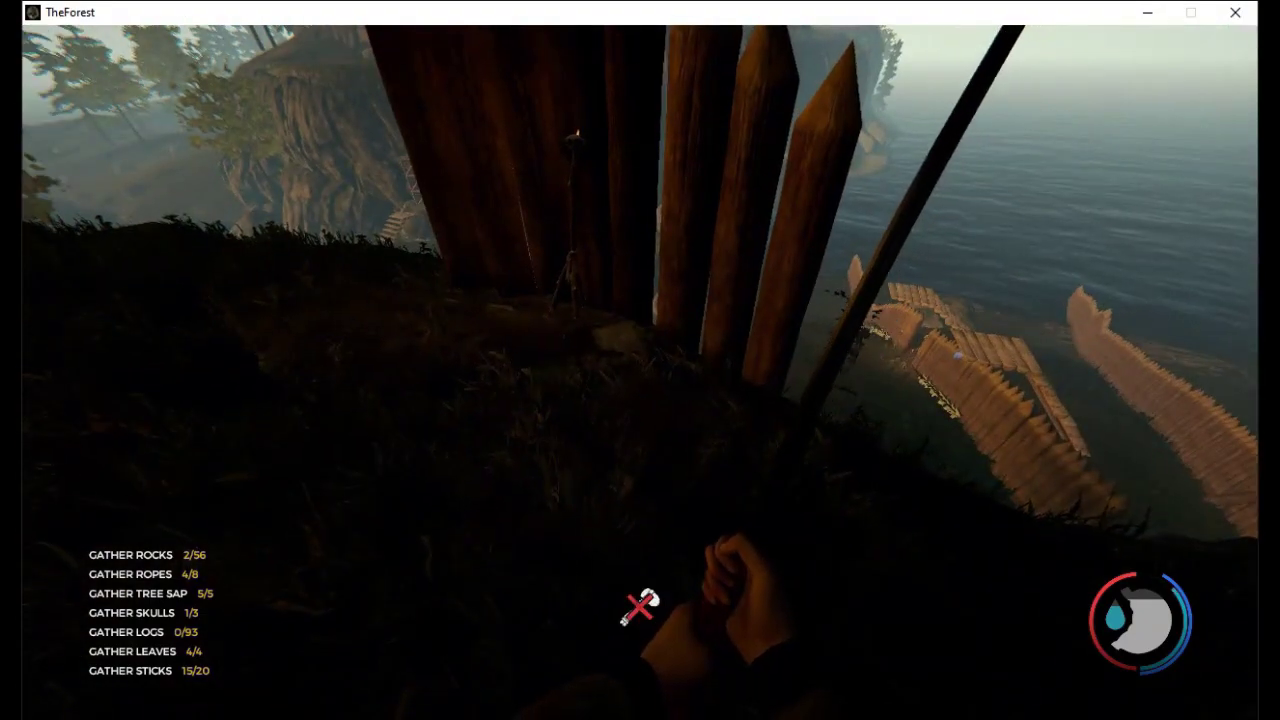
key("w")
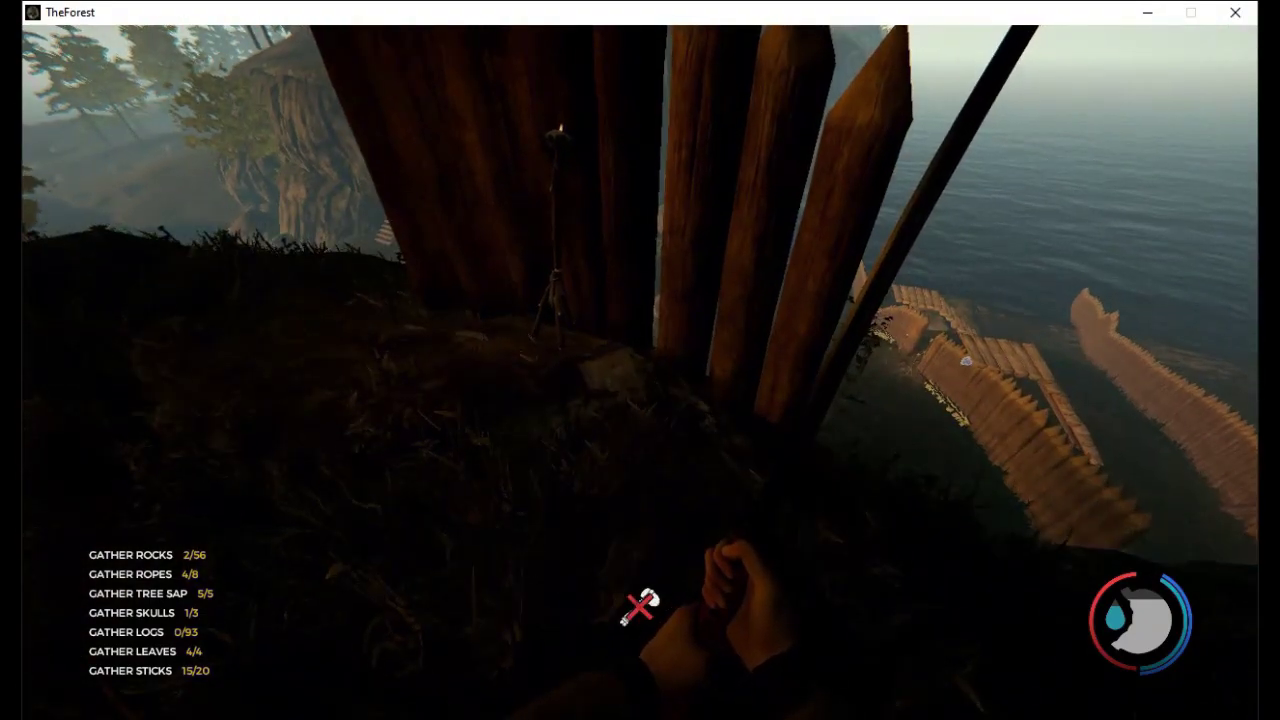
key("w")
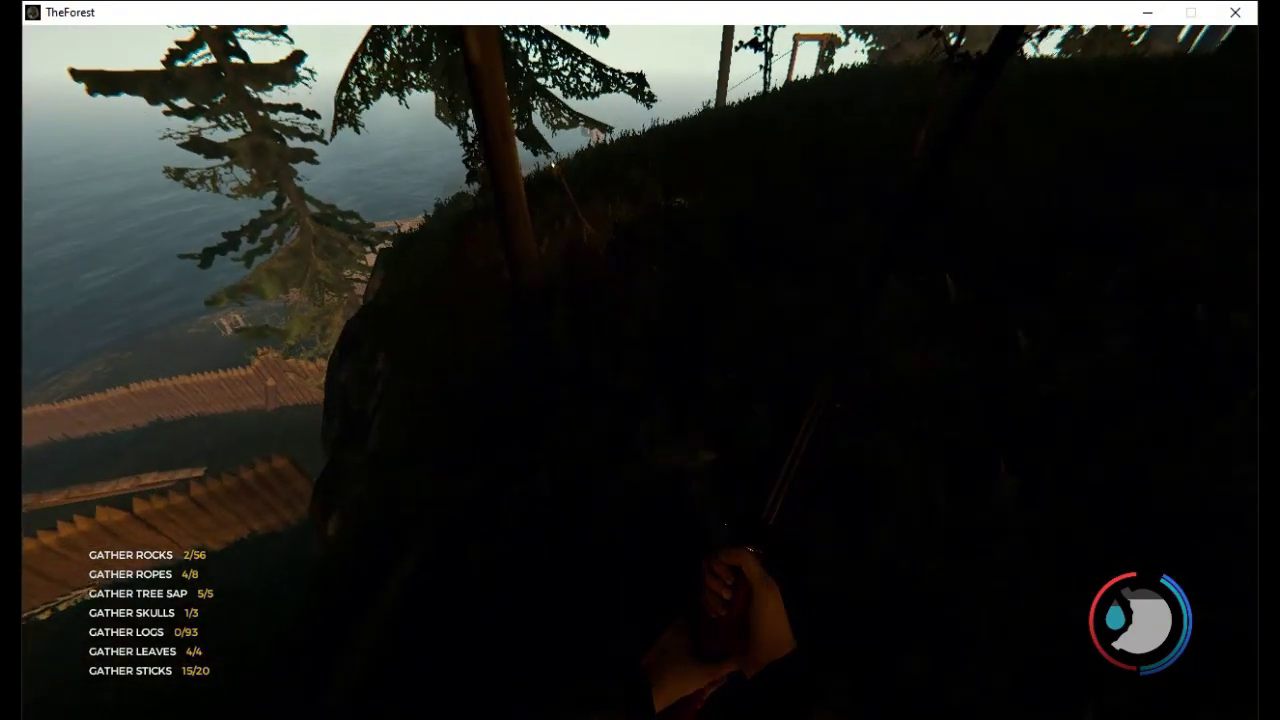
key("w")
key("w")
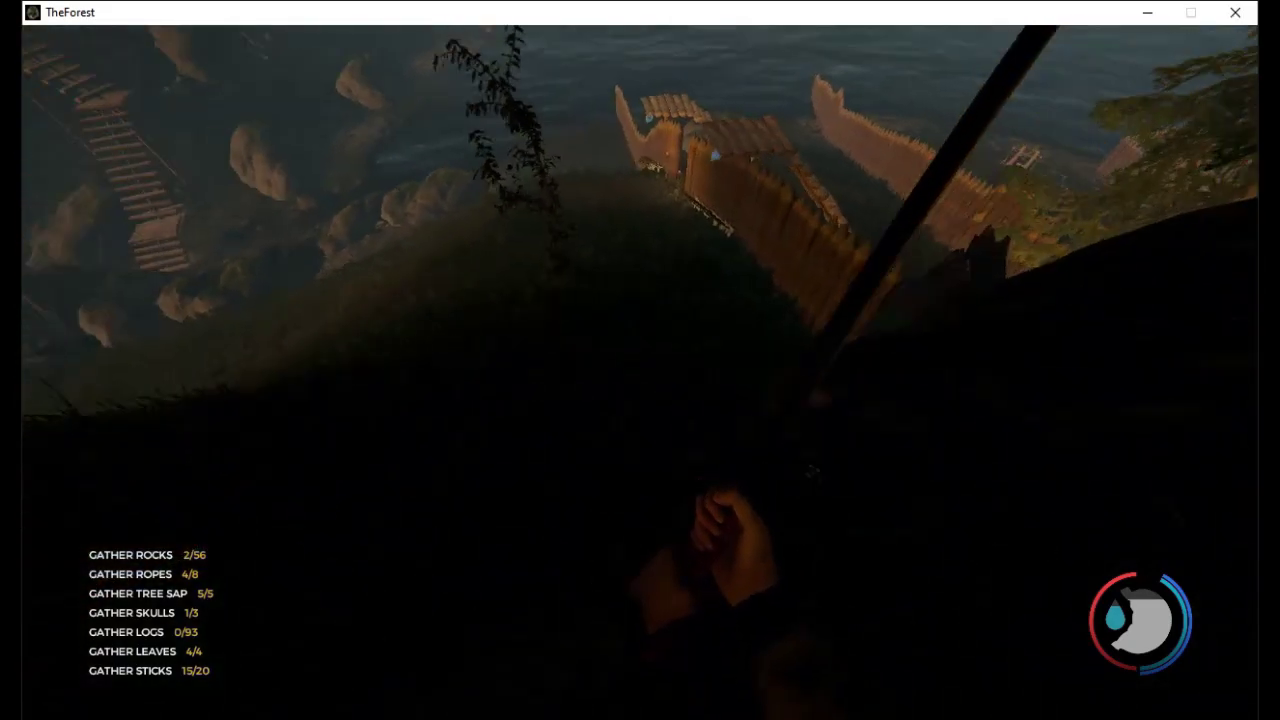
key("w")
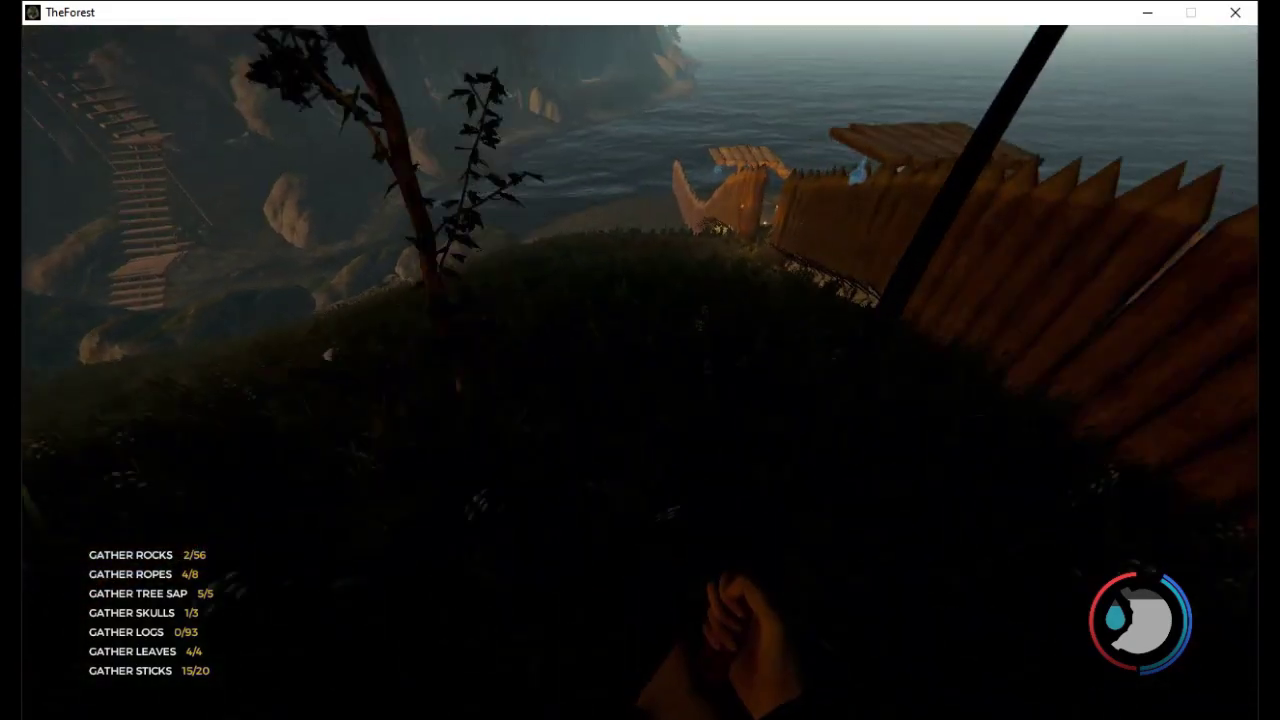
key("w")
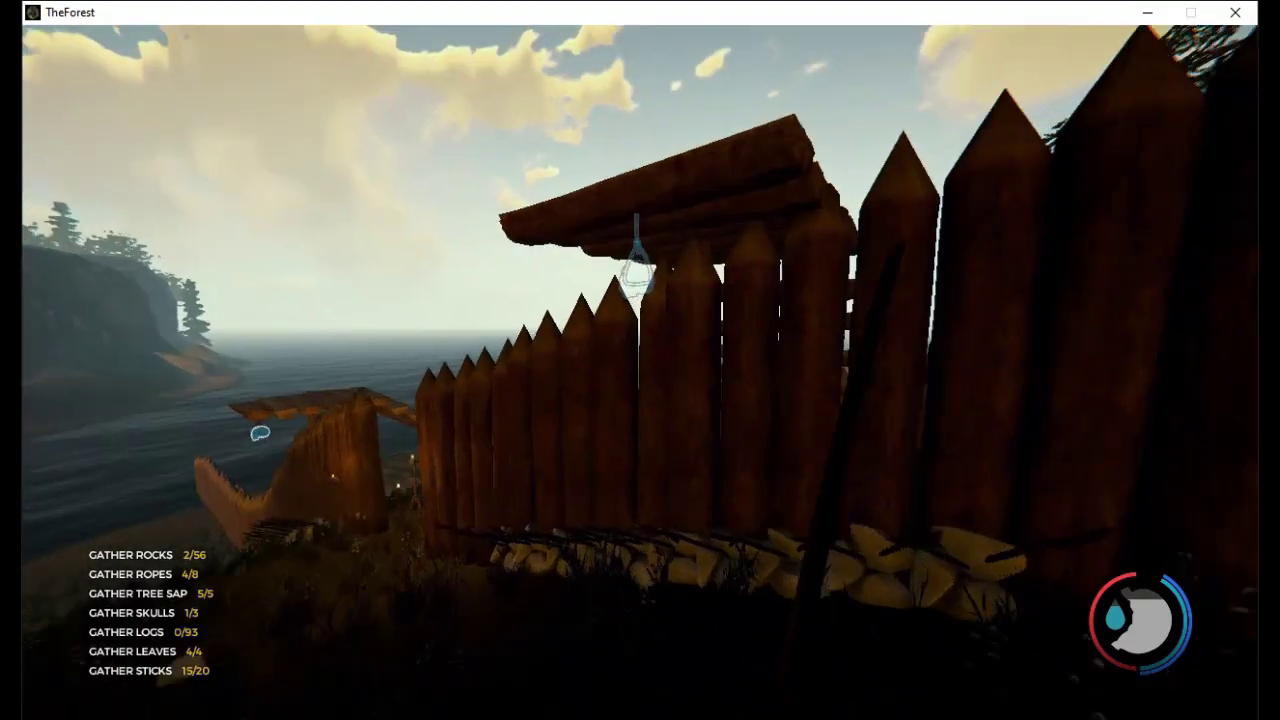
key("w")
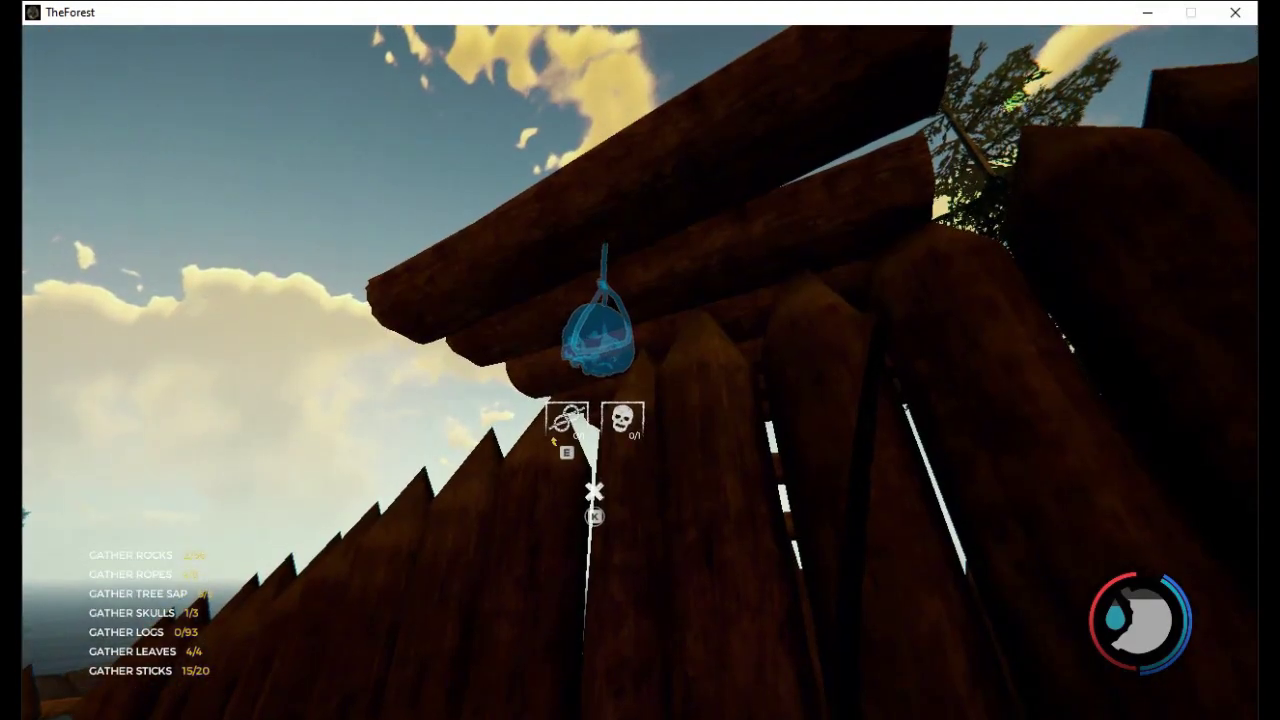
key("e")
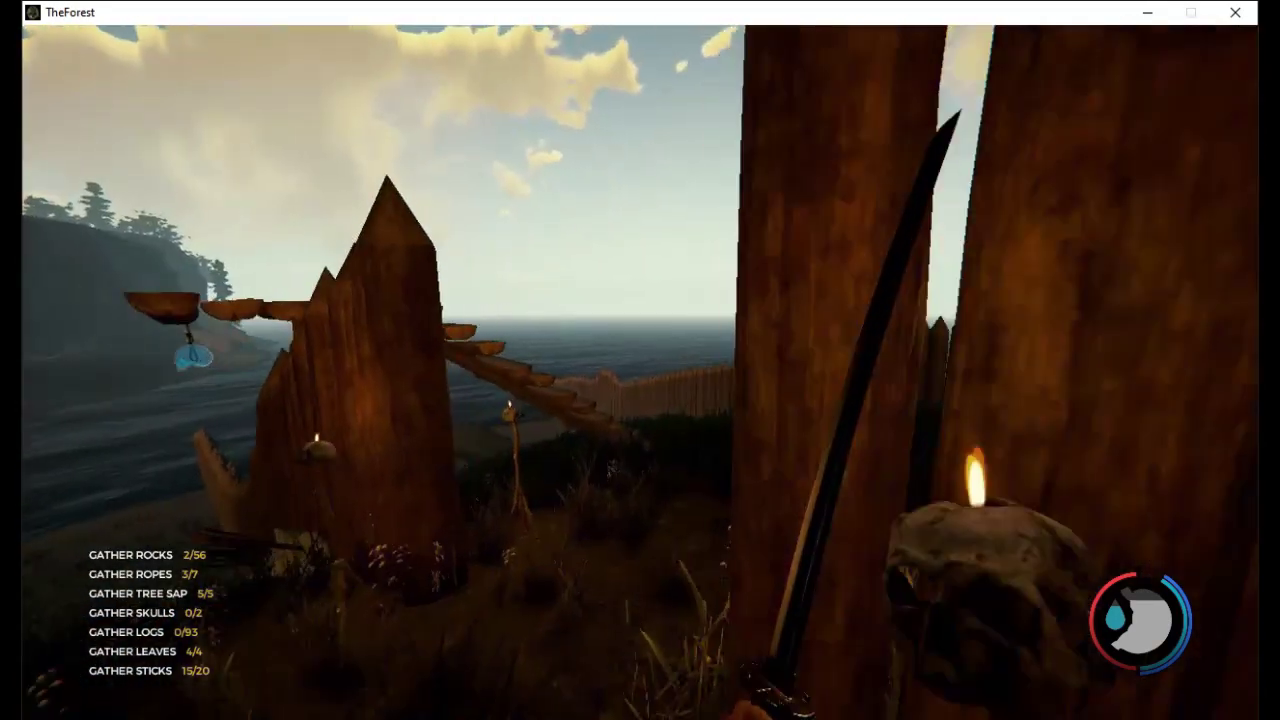
key("w")
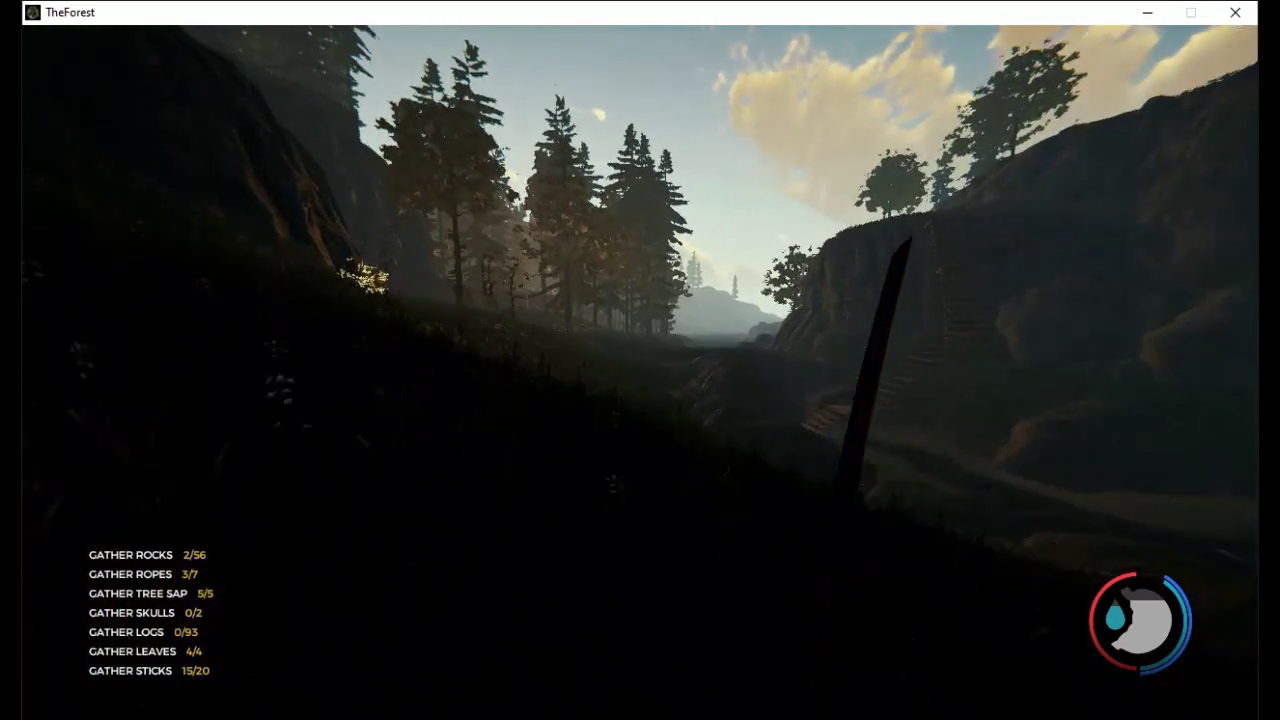
Climb the wooden cliff stairs
key("w")
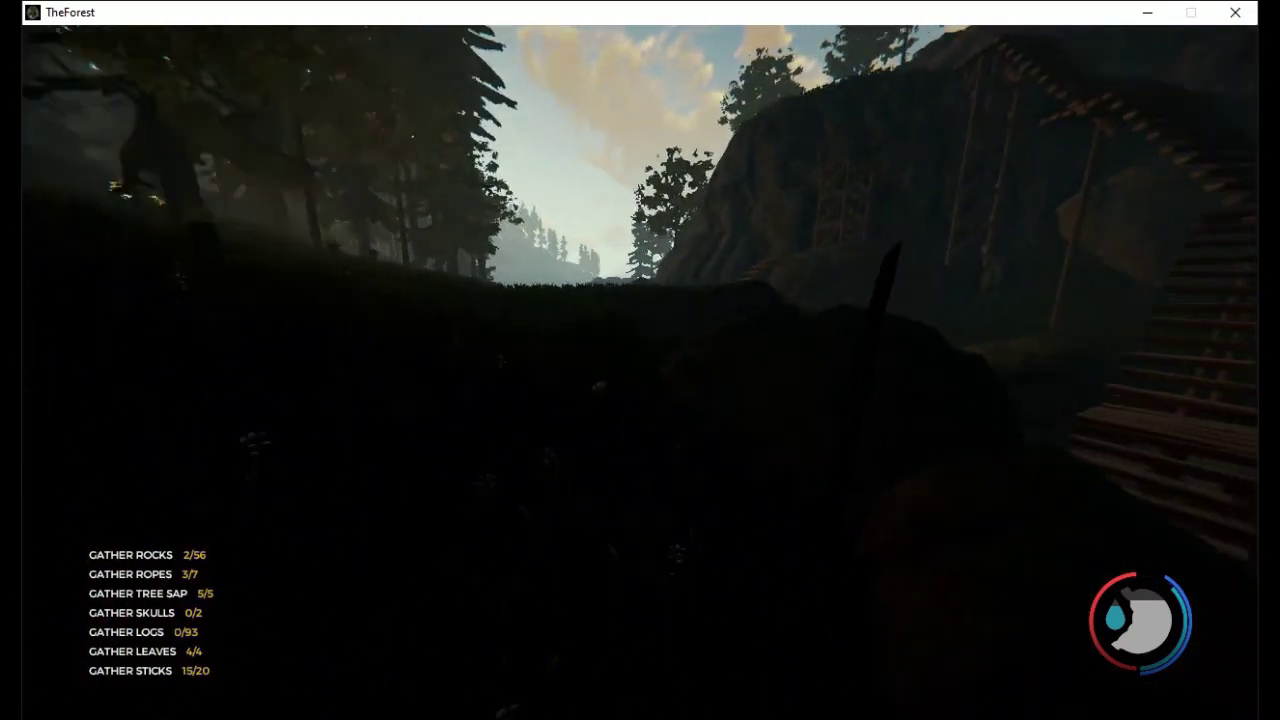
key("w")
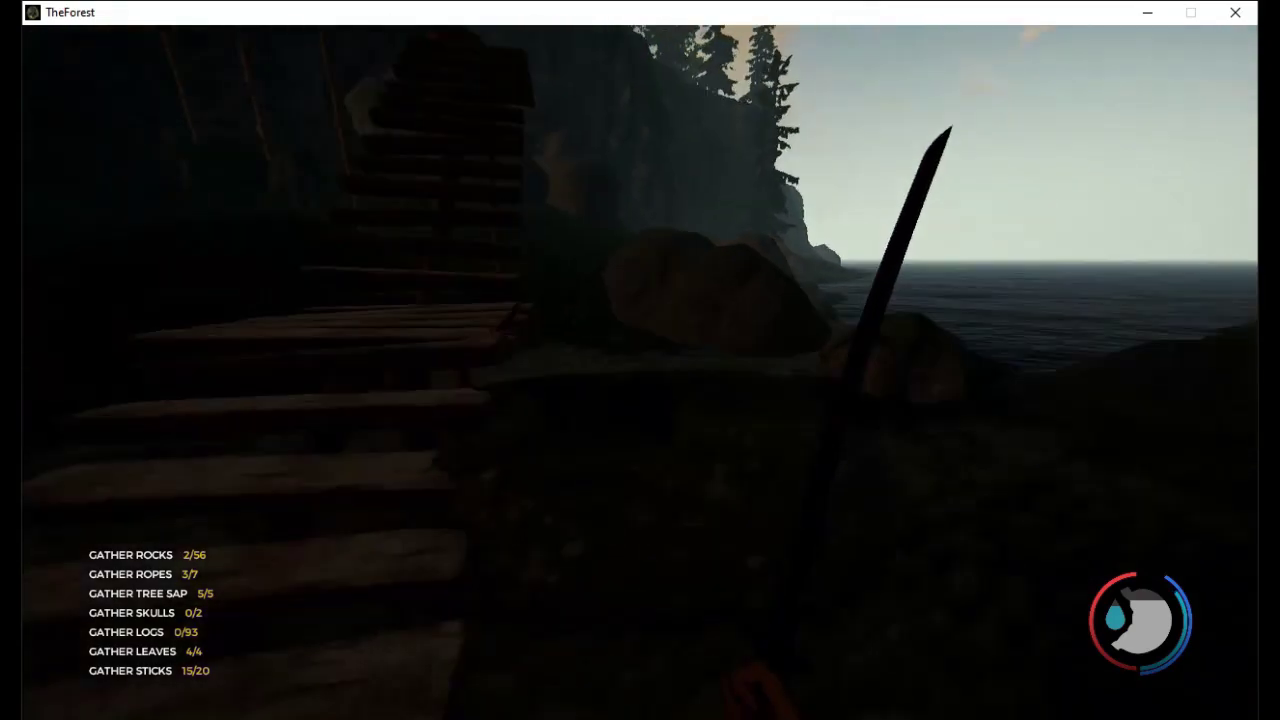
key("s")
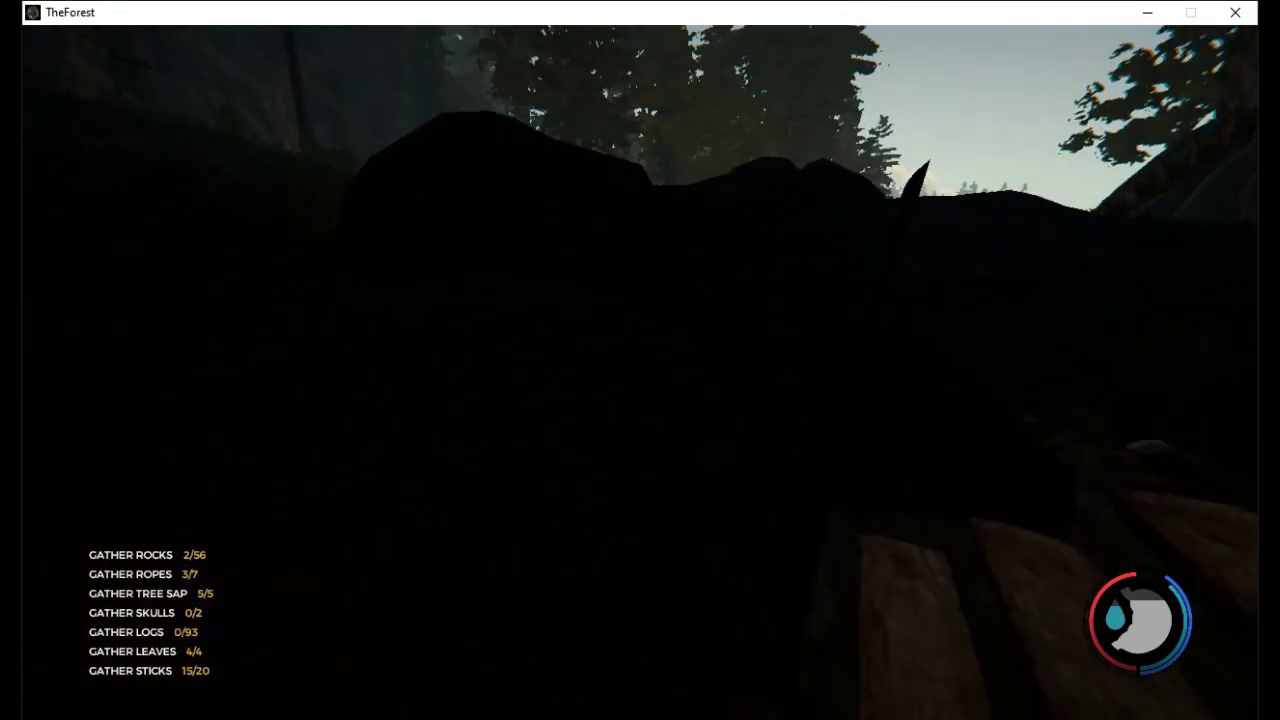
key("w")
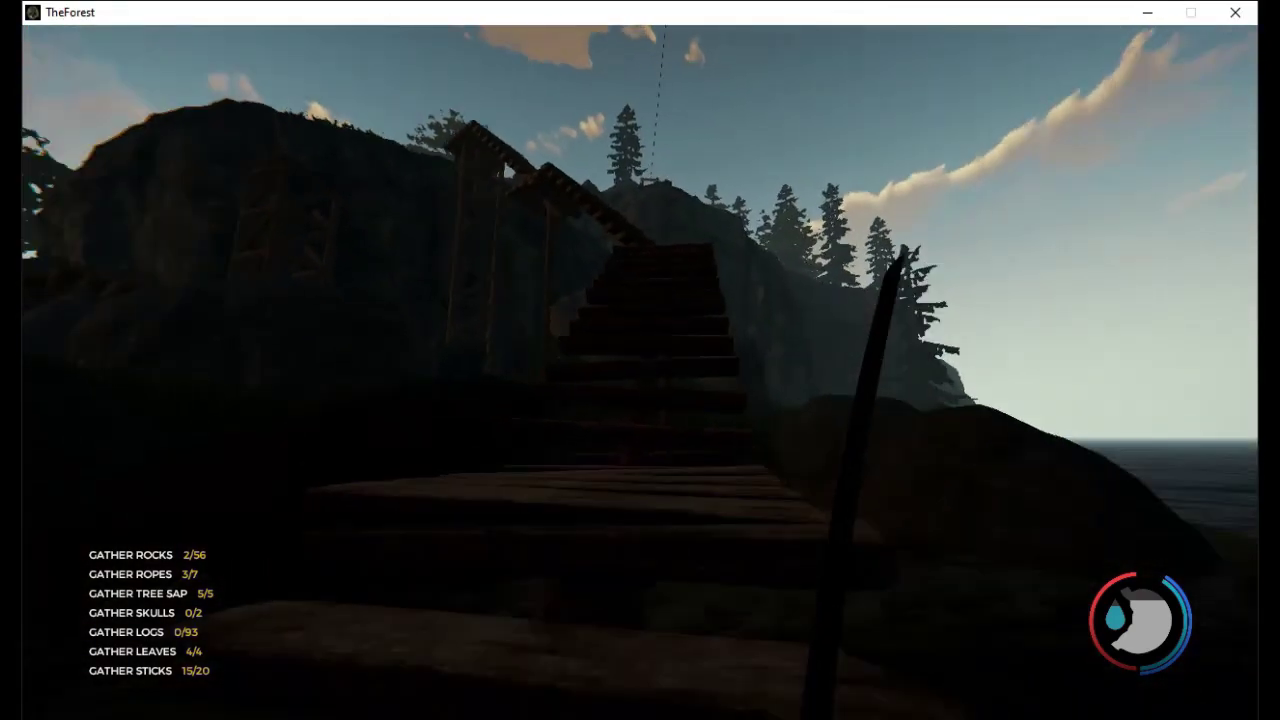
key("w")
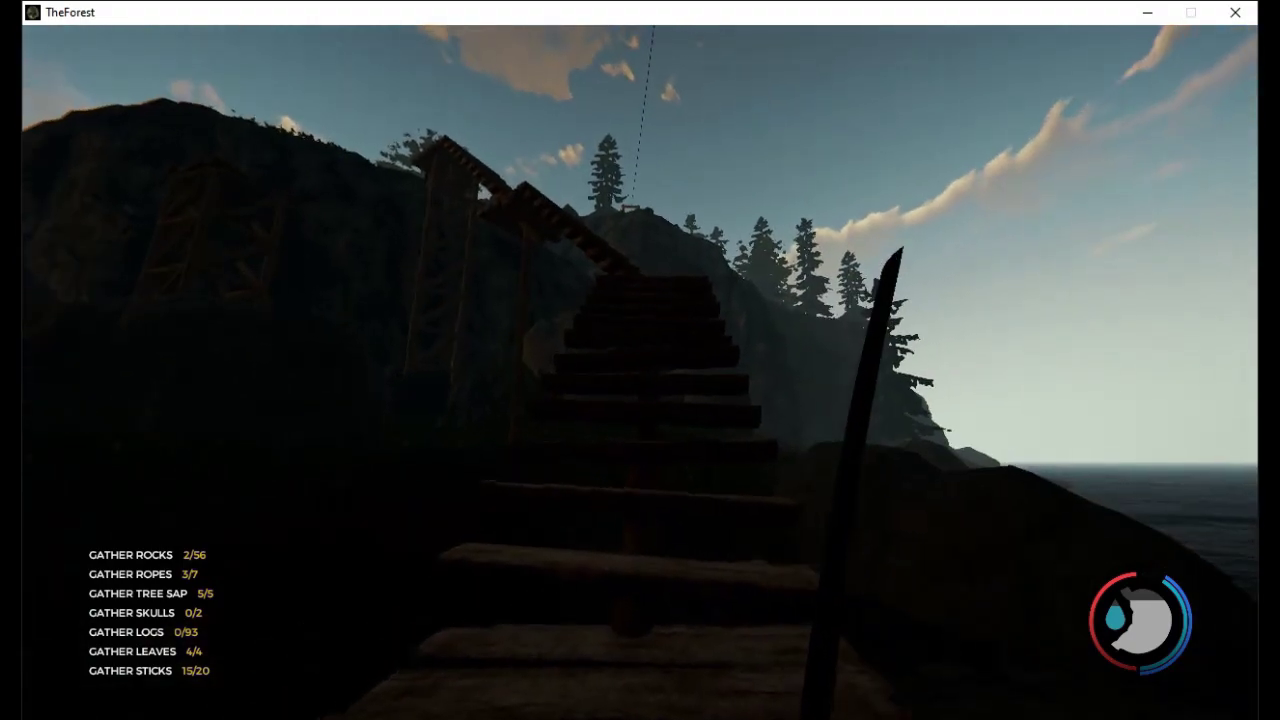
key("w")
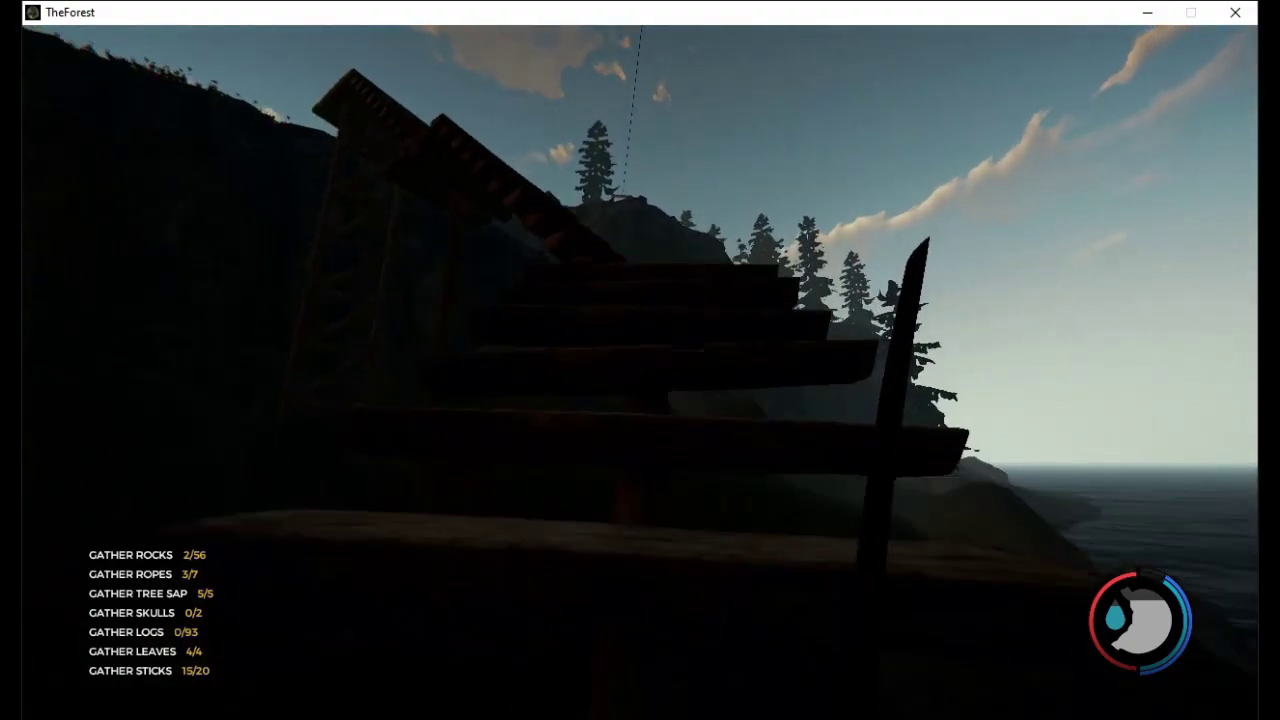
key("w")
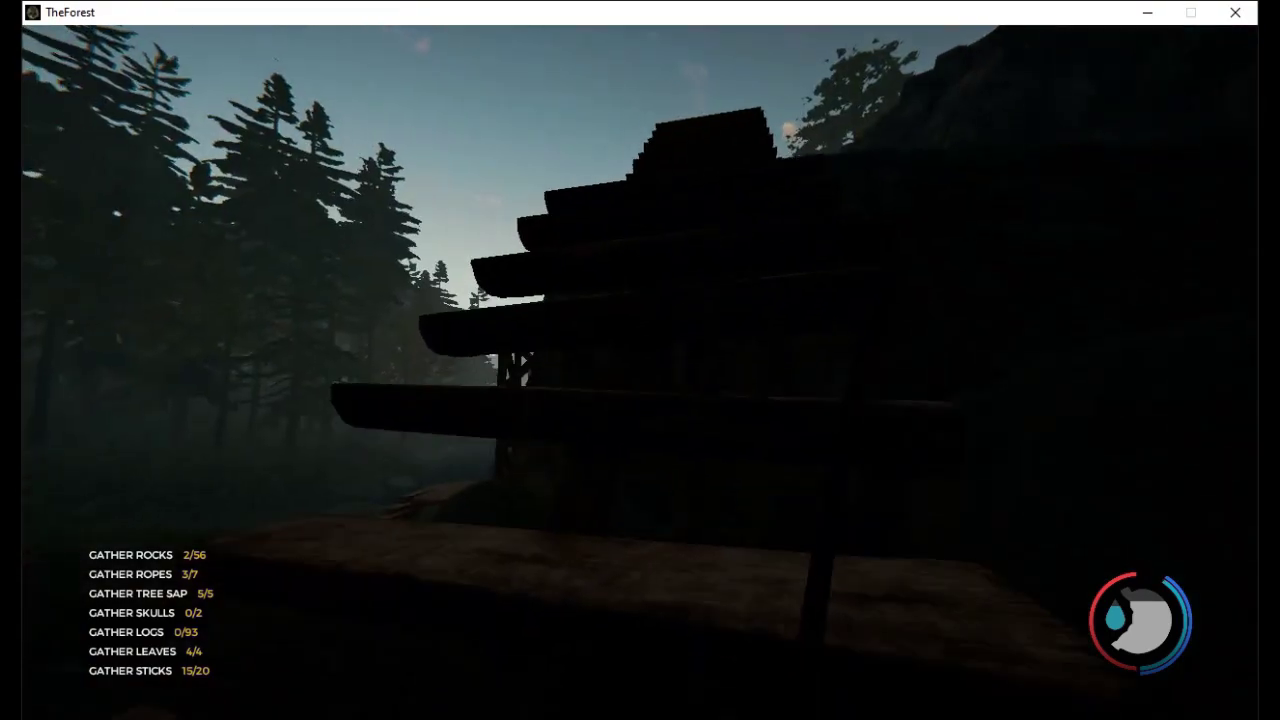
Cross the top of the wooden structure and walk up the hill toward the cabin
key("w")
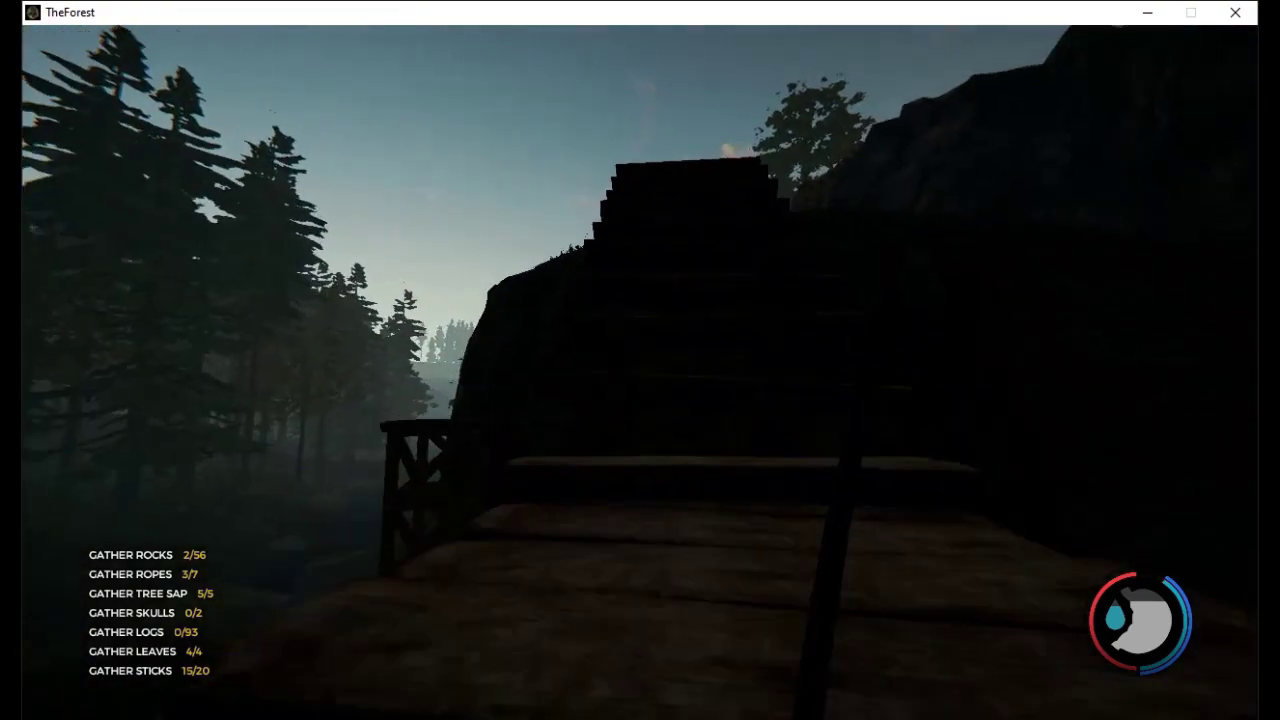
key("w")
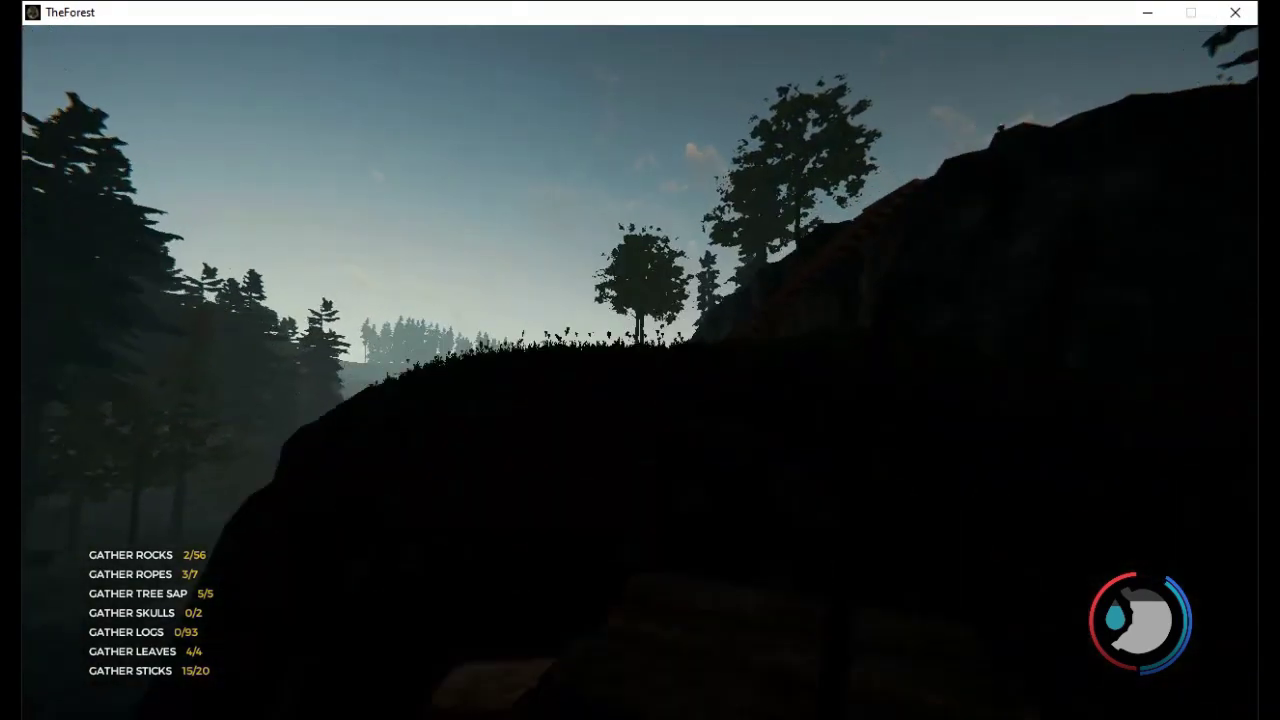
key("w")
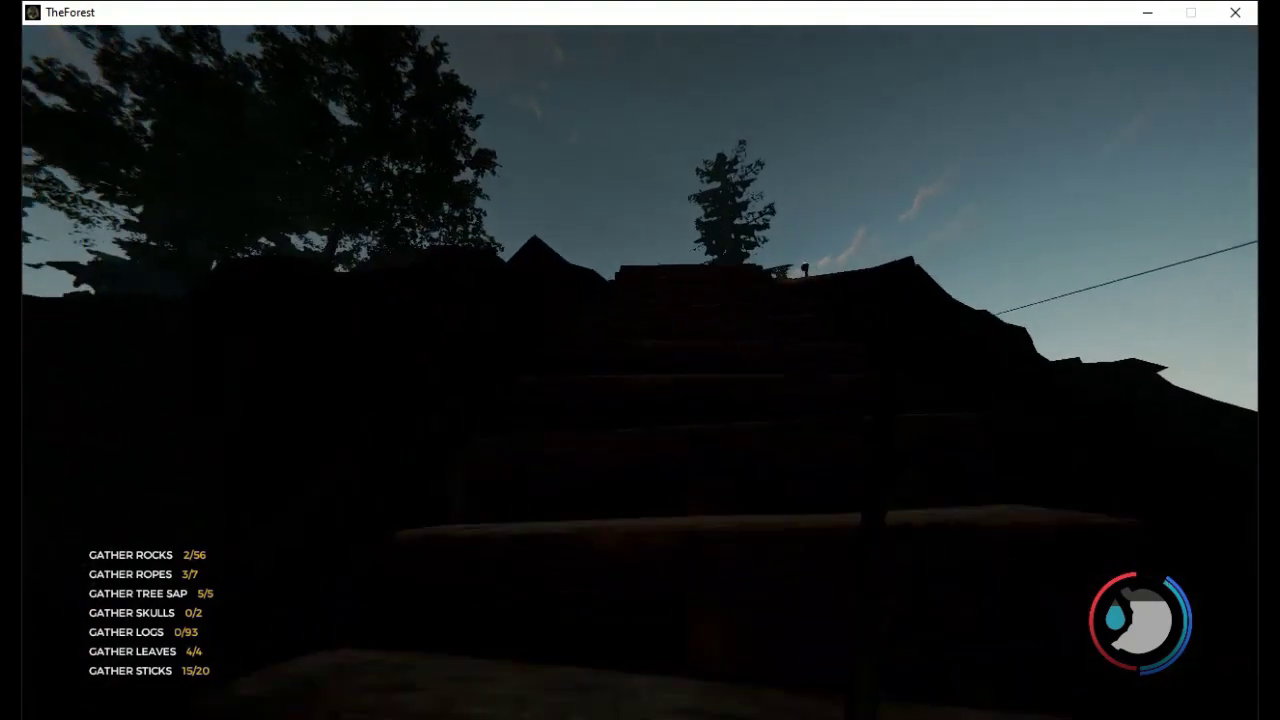
key("w")
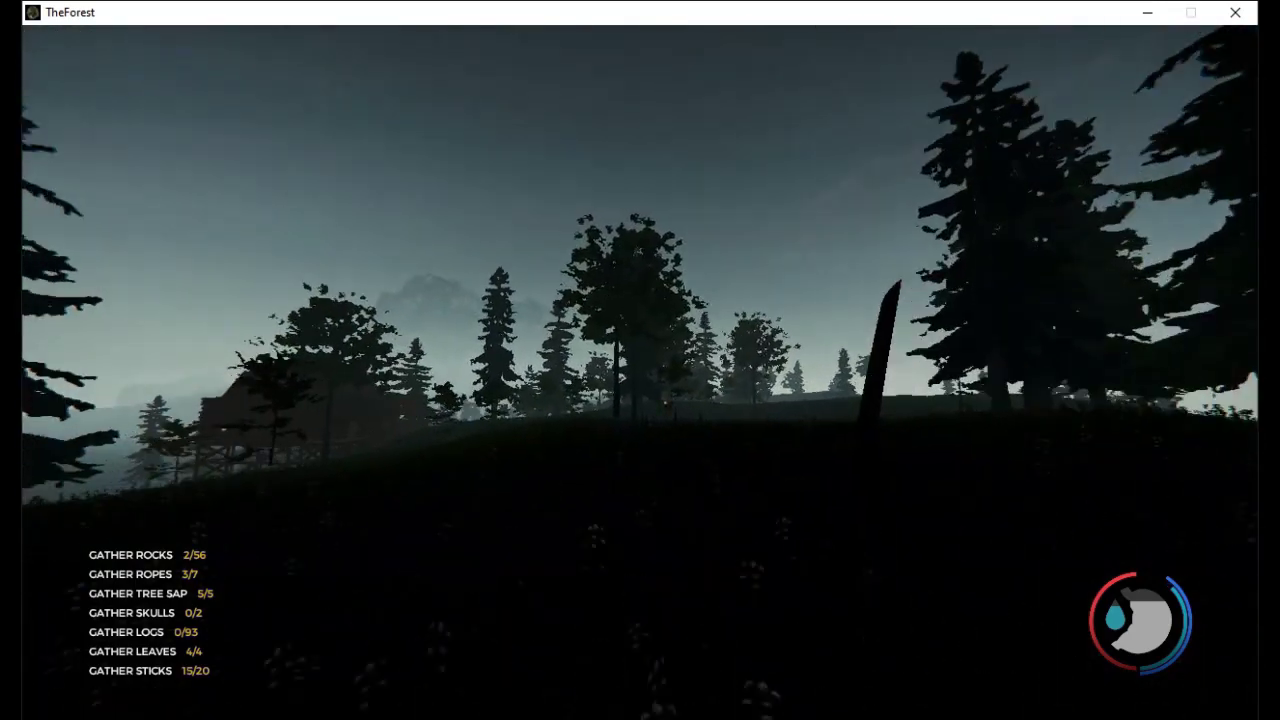
key("w")
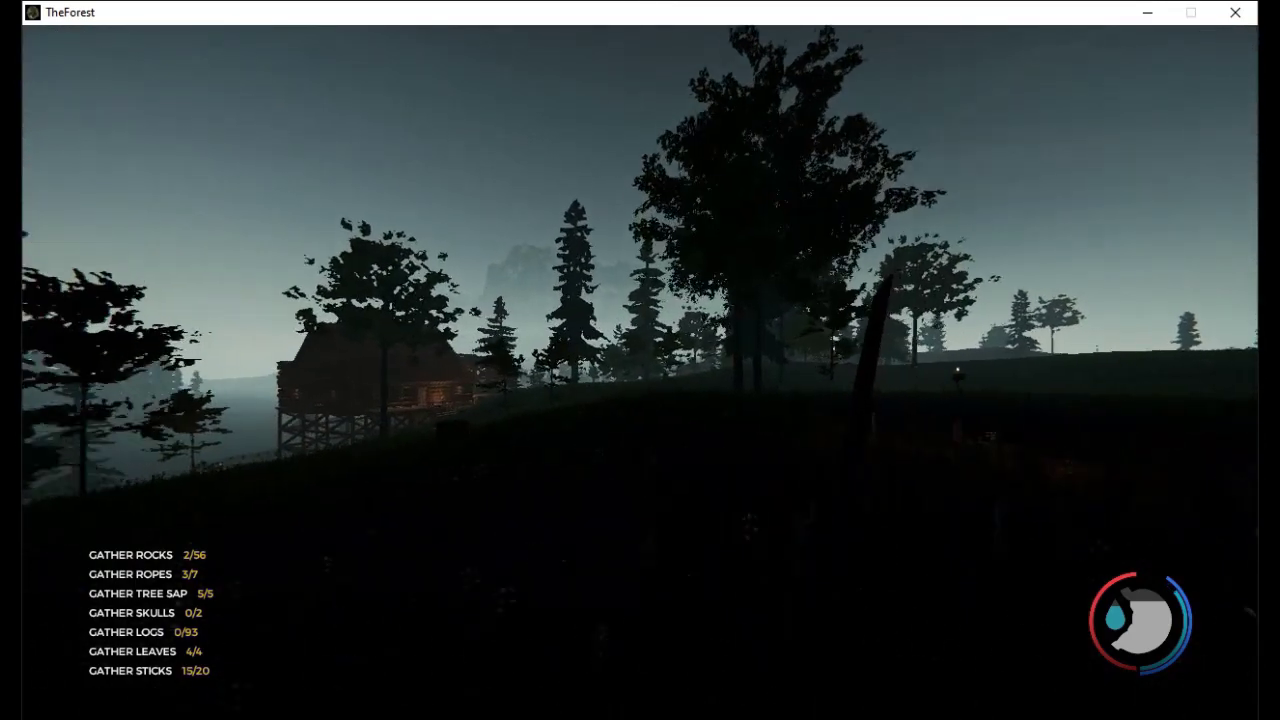
key("w")
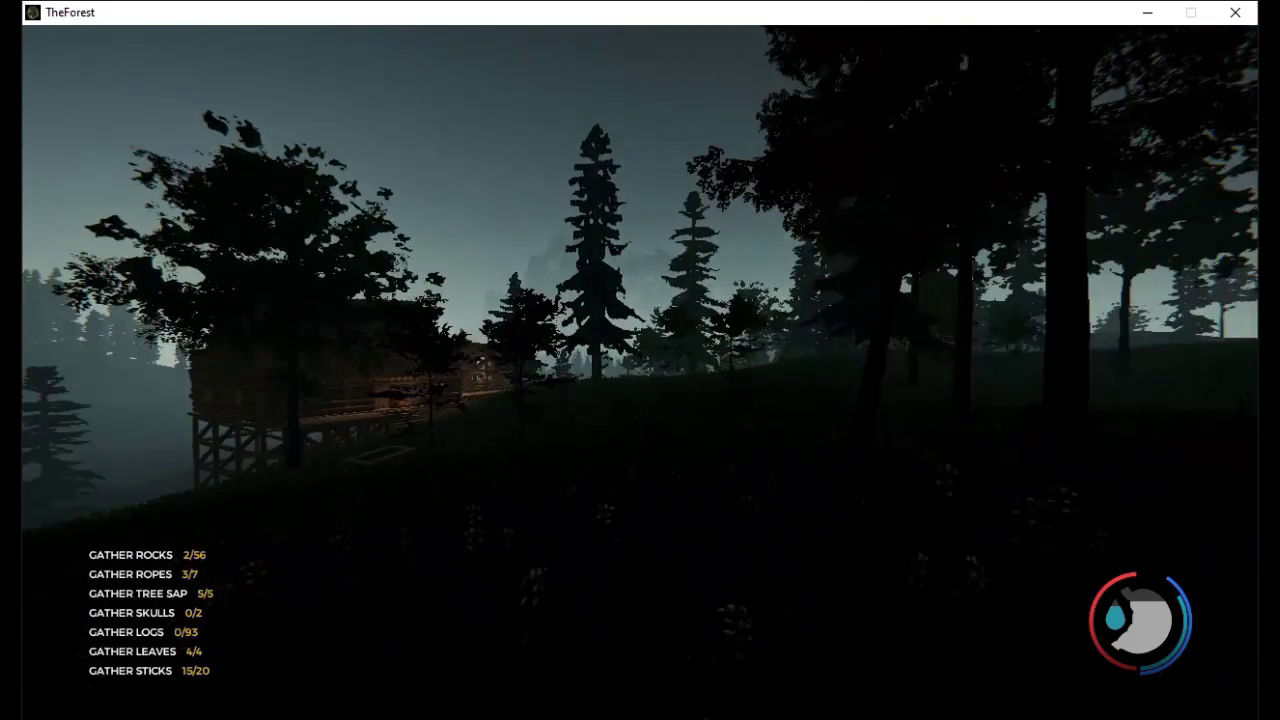
Build the skull-and-rope noose on the cabin porch wall, then walk inside
key("w")
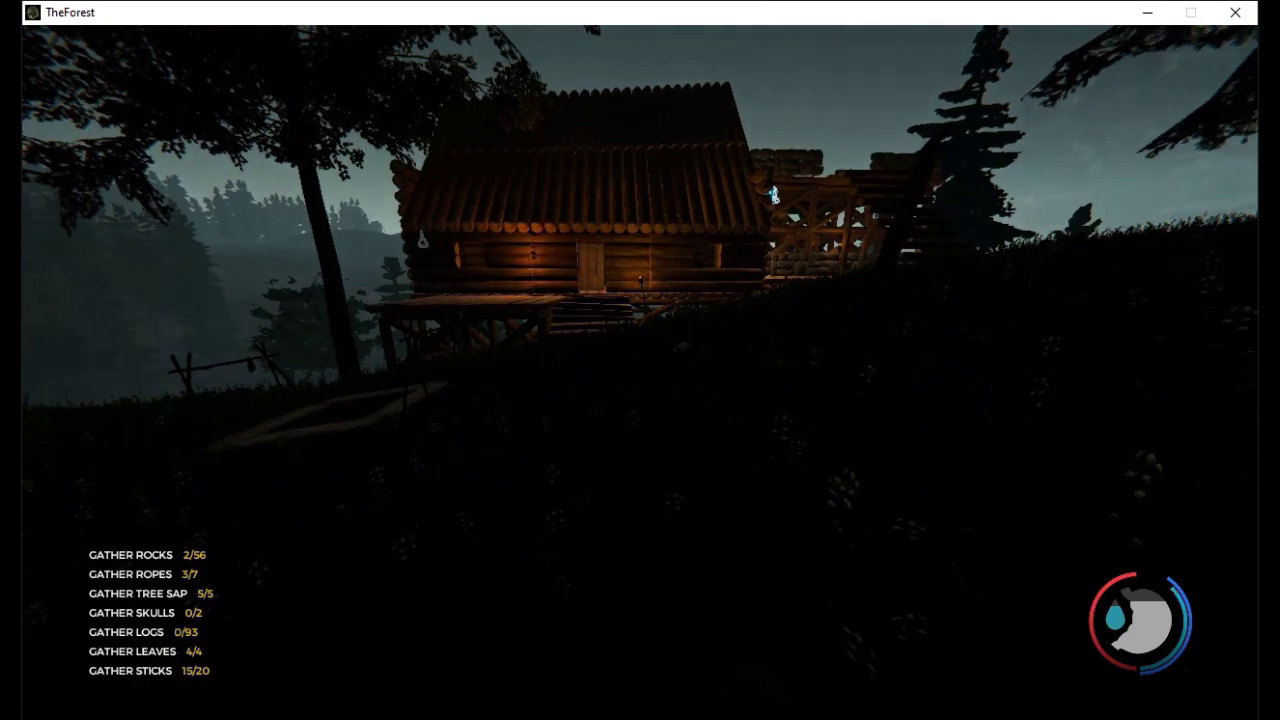
key("w")
key("w")
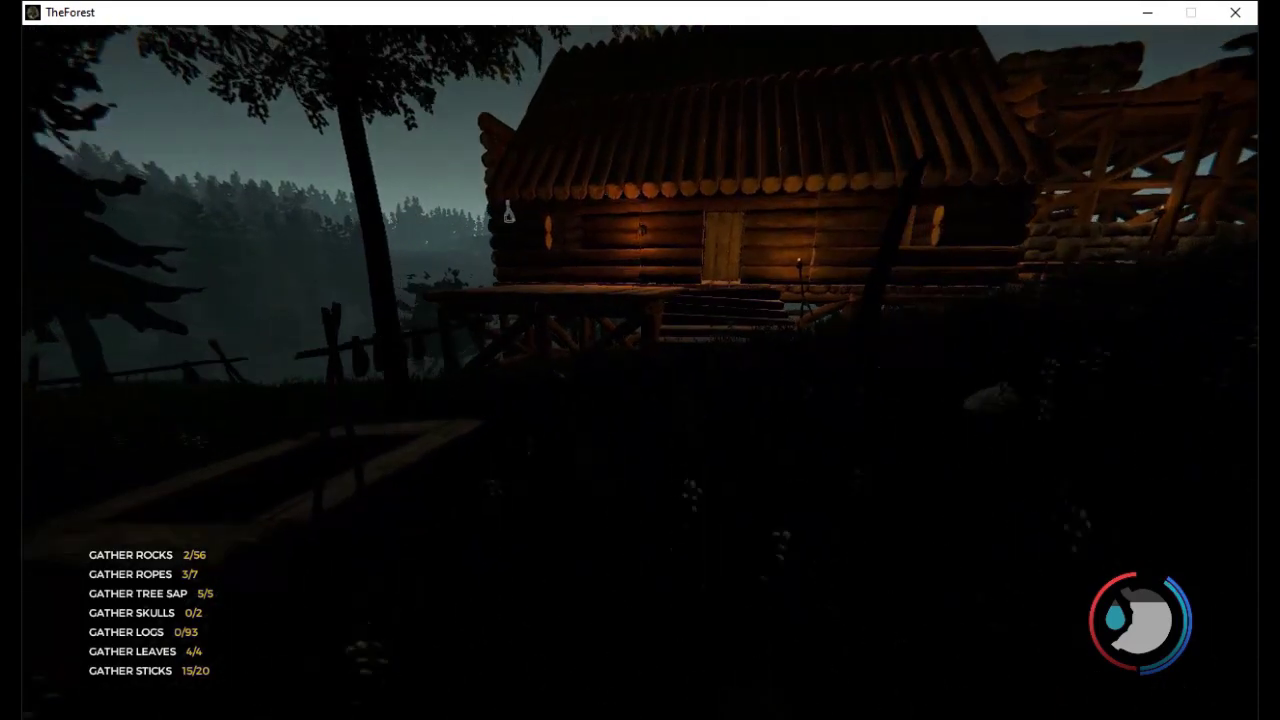
key("w")
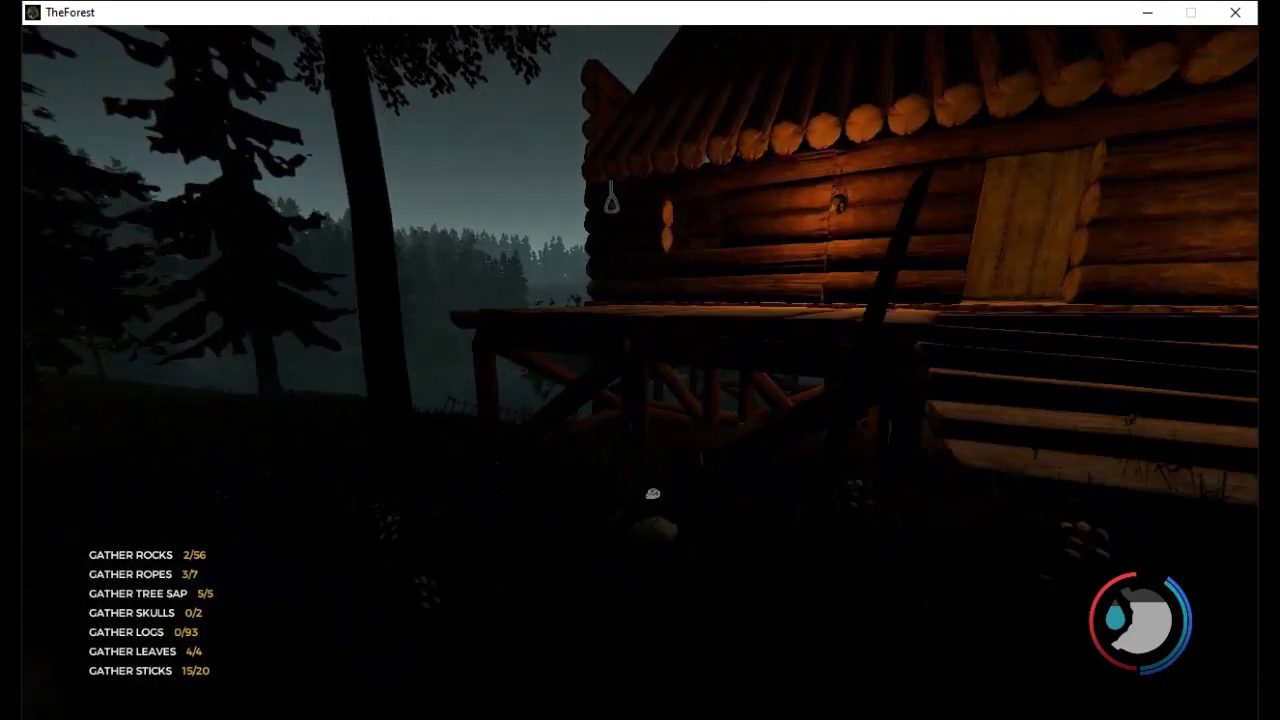
key("w")
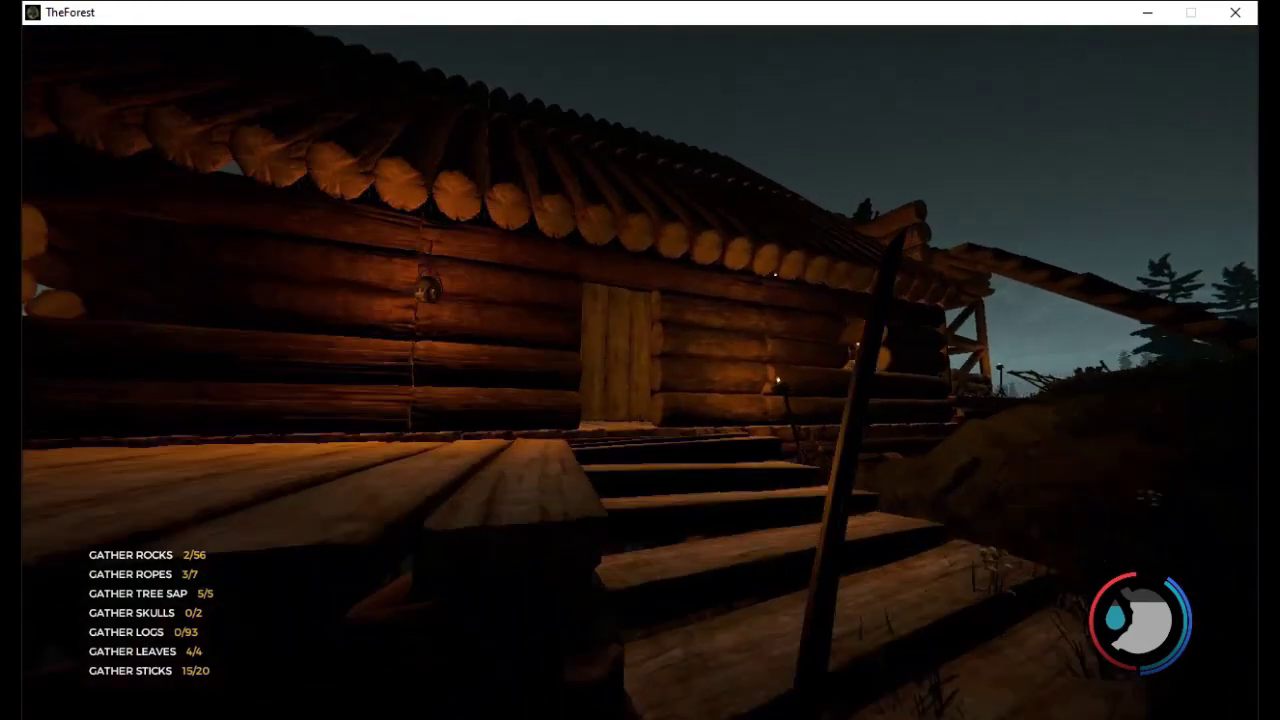
key("w")
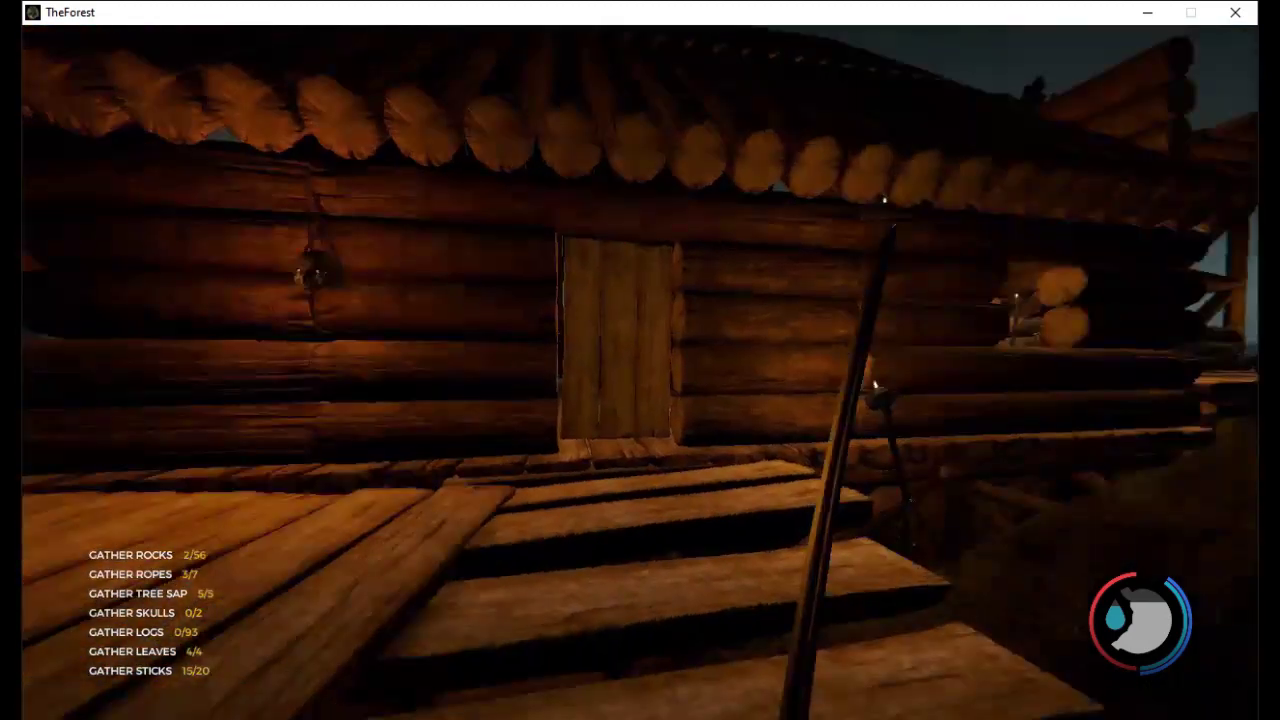
key("w")
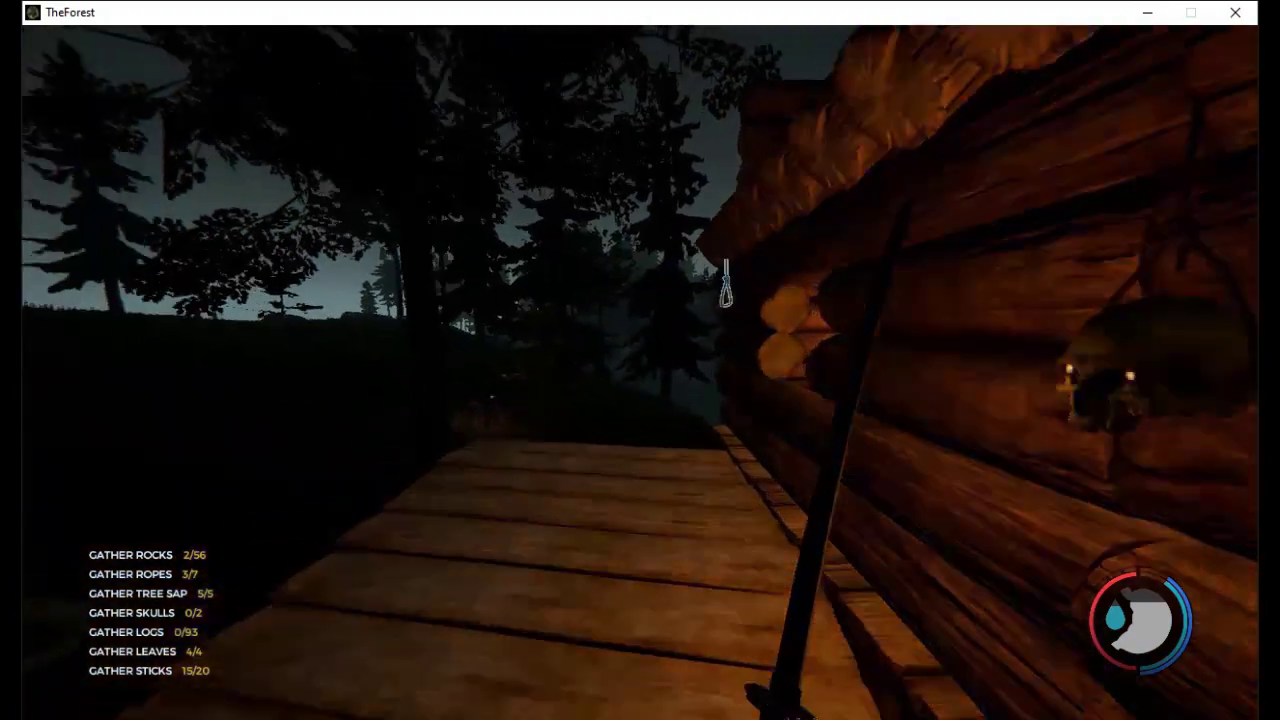
key("w")
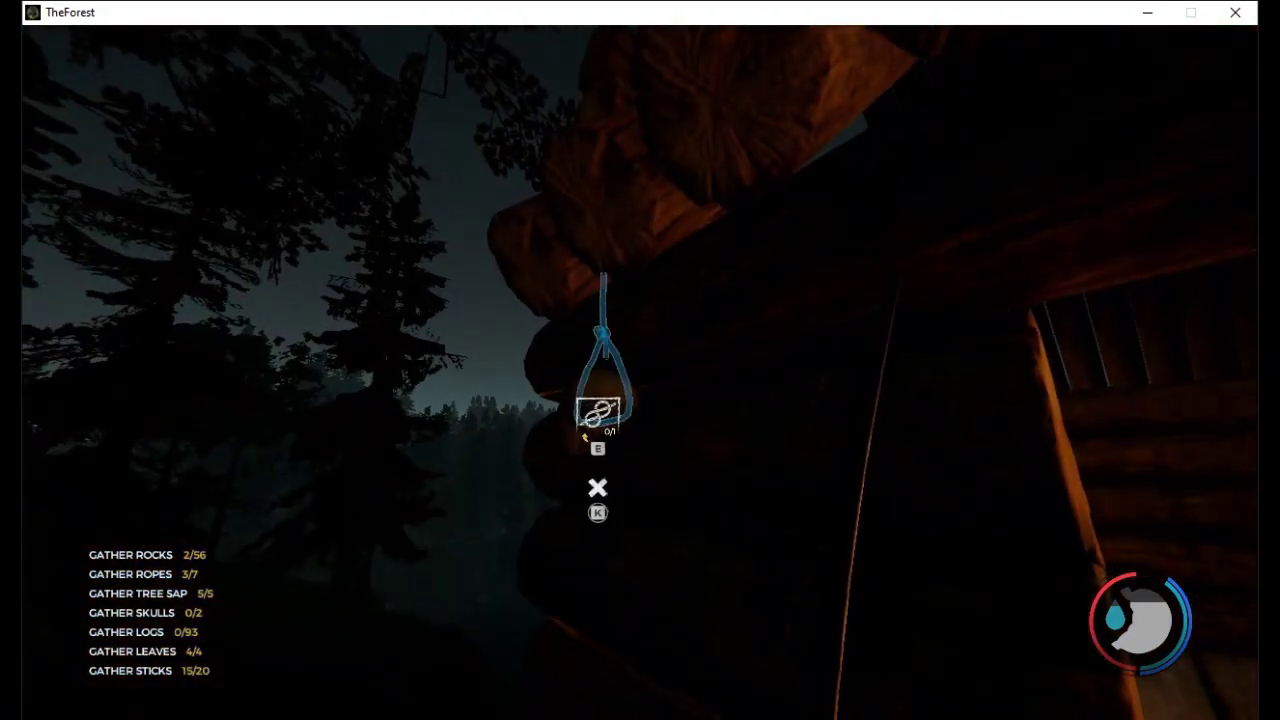
key("e")
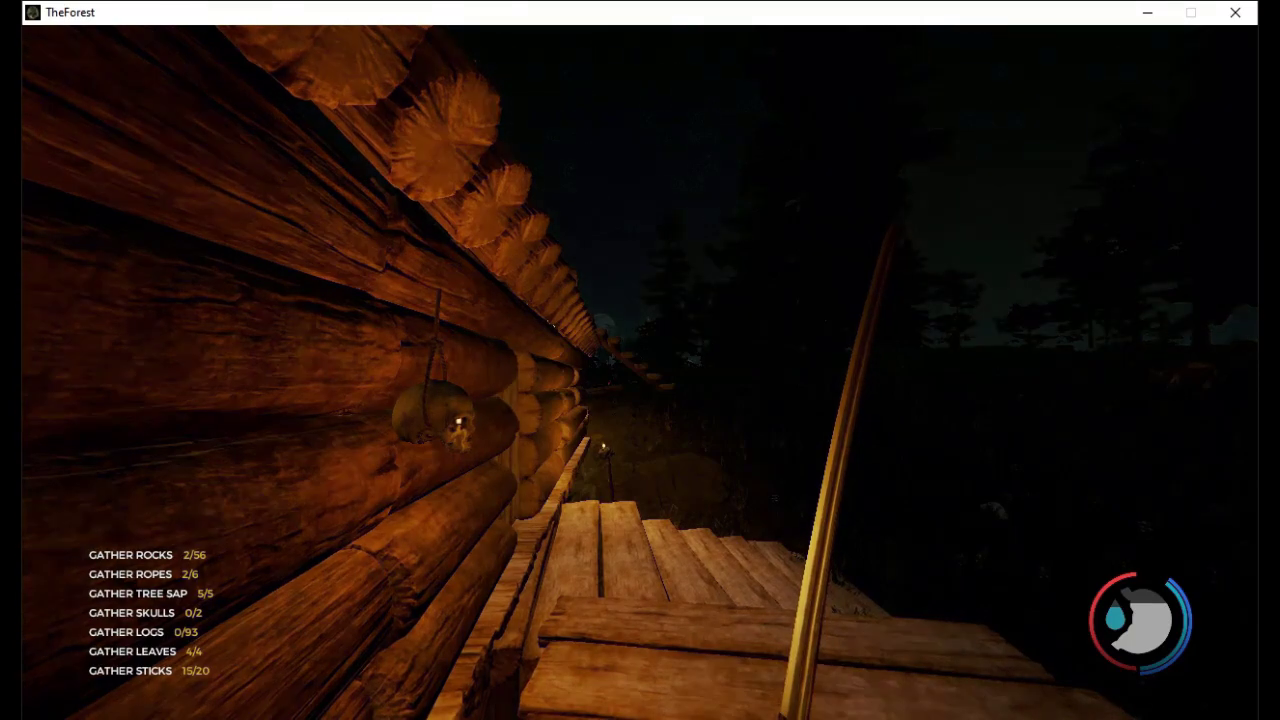
key("w")
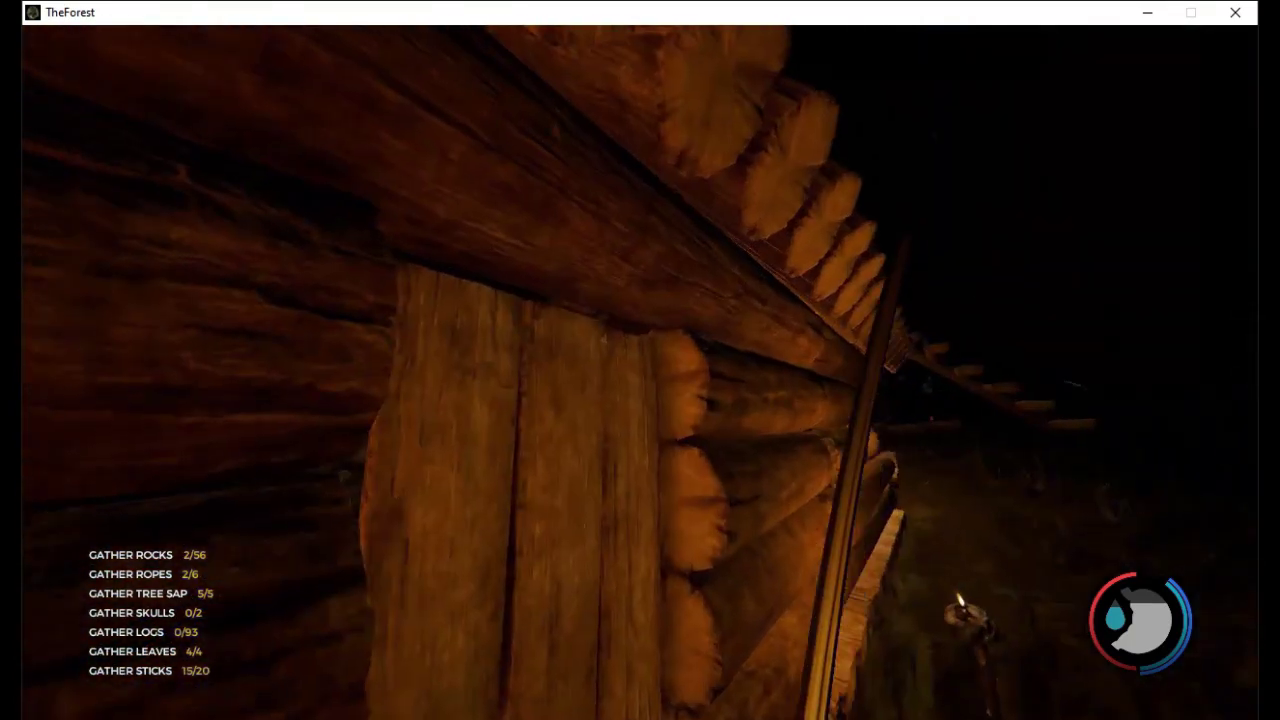
key("w")
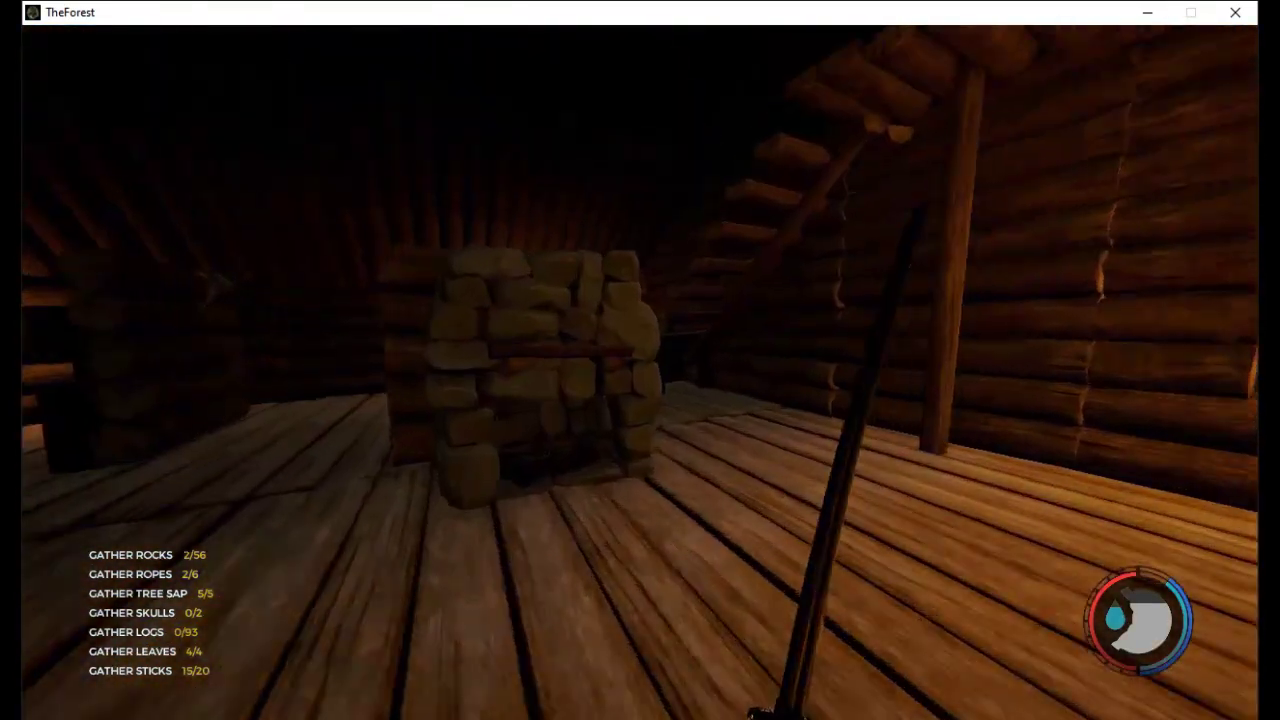
Check the locked door, take the white can, and put a red can on the bottom shelf
key("w")
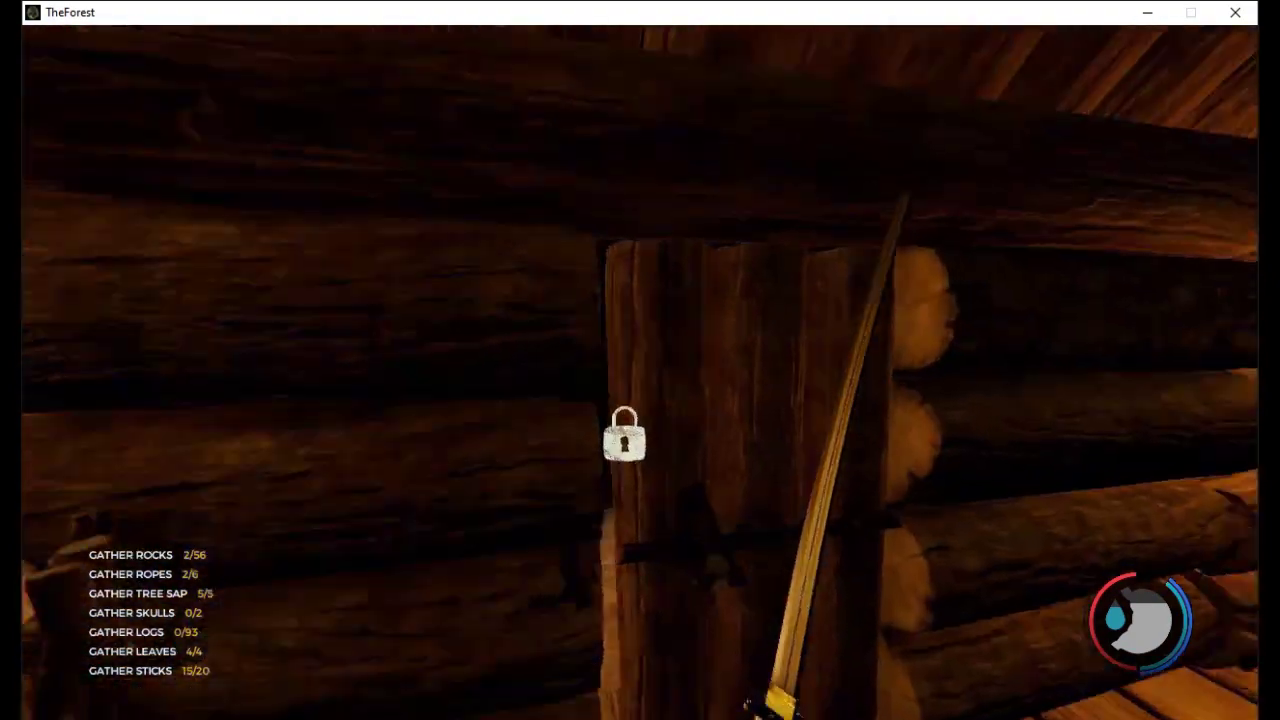
key("w")
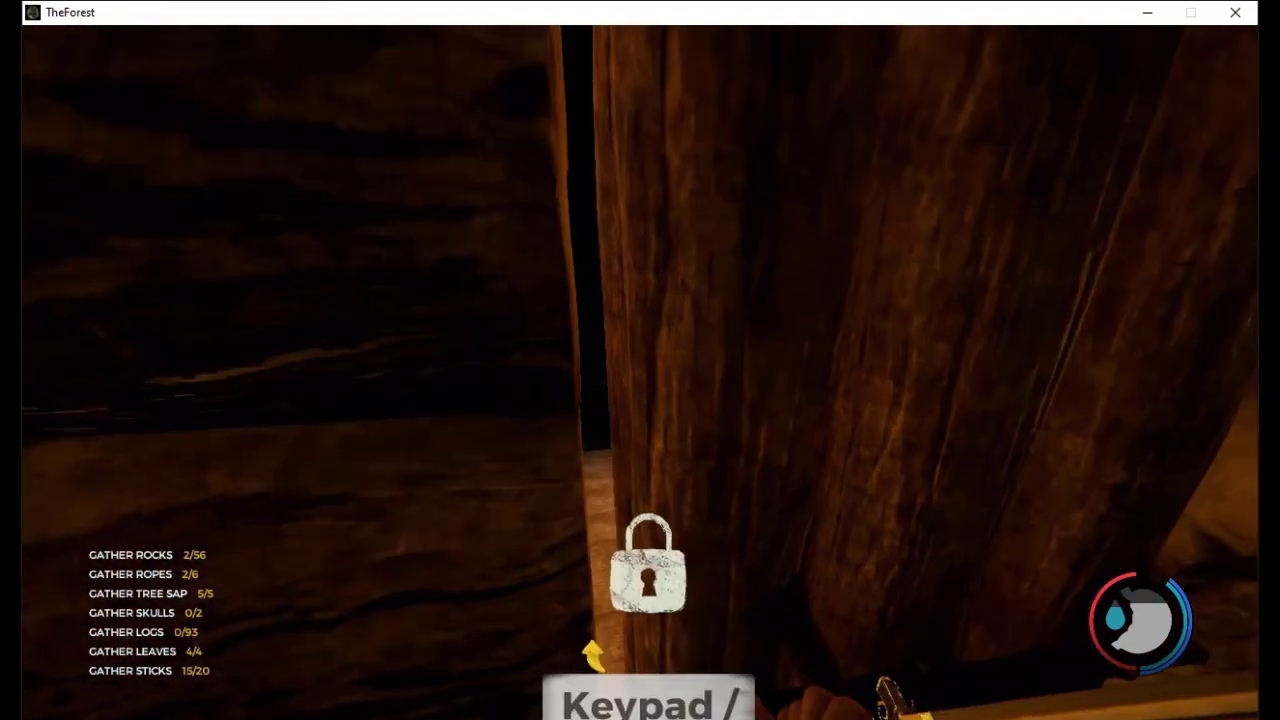
key("w")
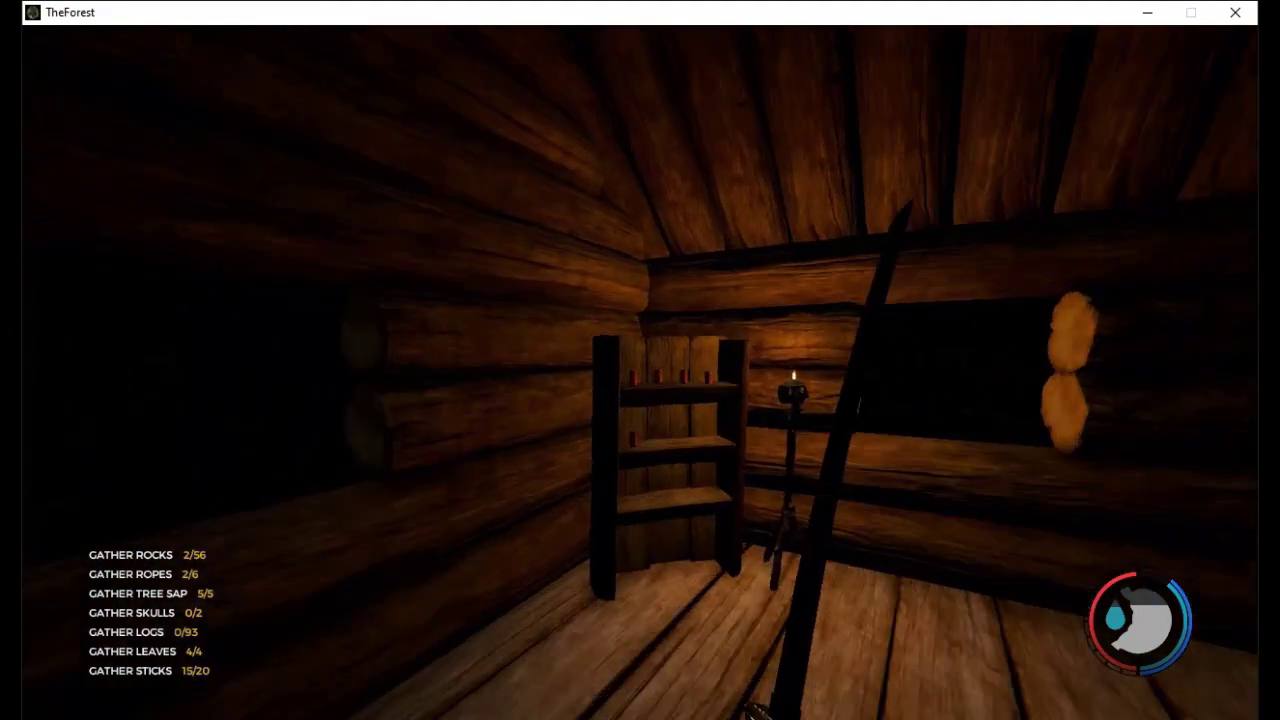
key("KP_Divide")
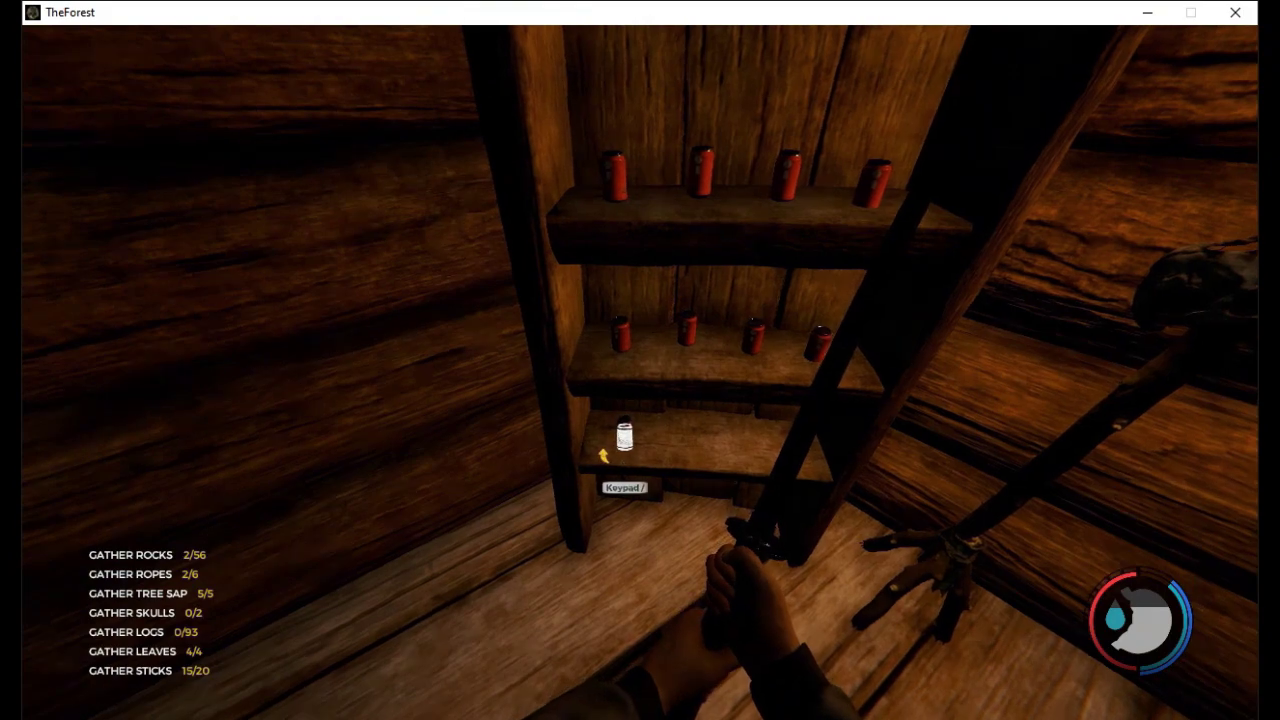
key("r")
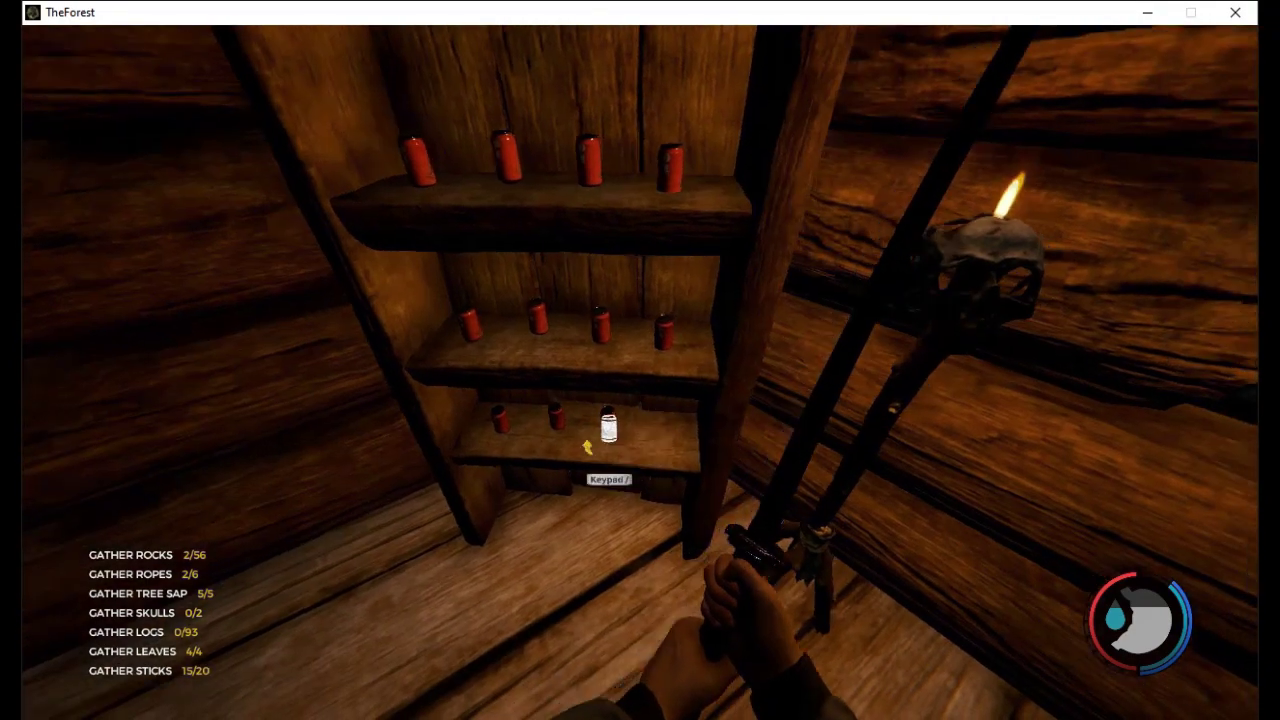
Walk past the log shelf into the dark room with the pill shelves
key("Tab")
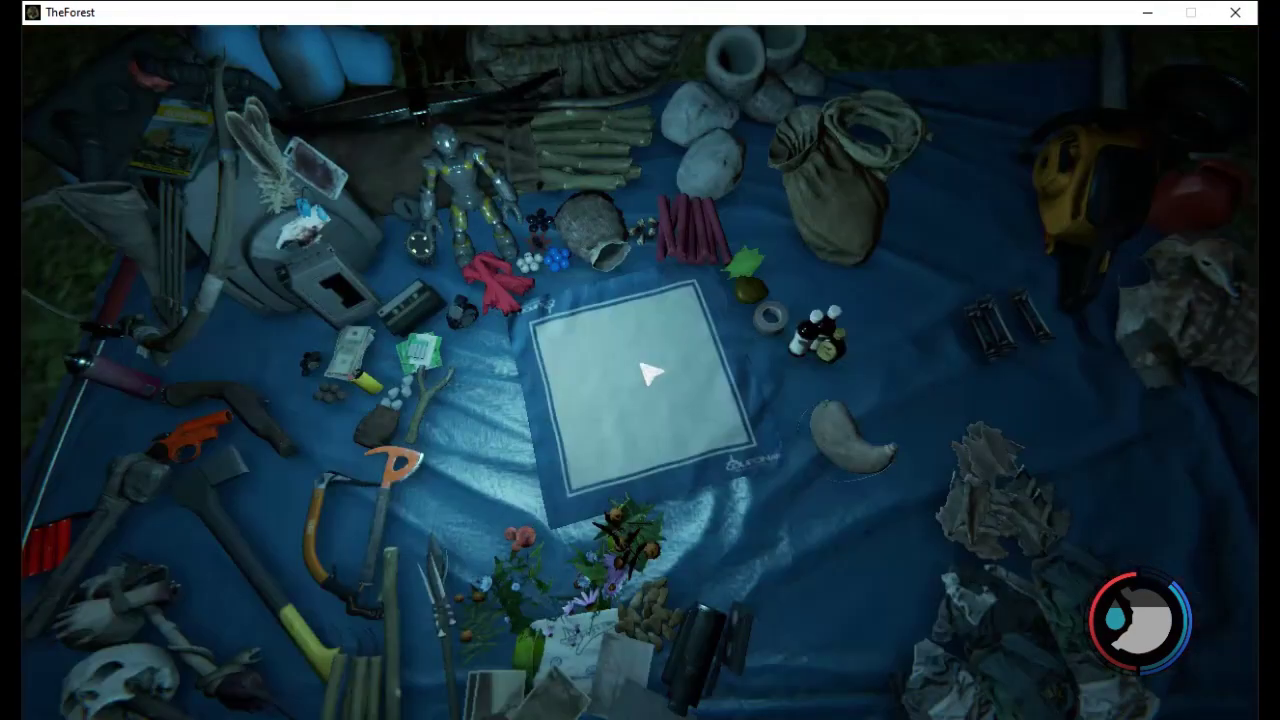
key("Tab")
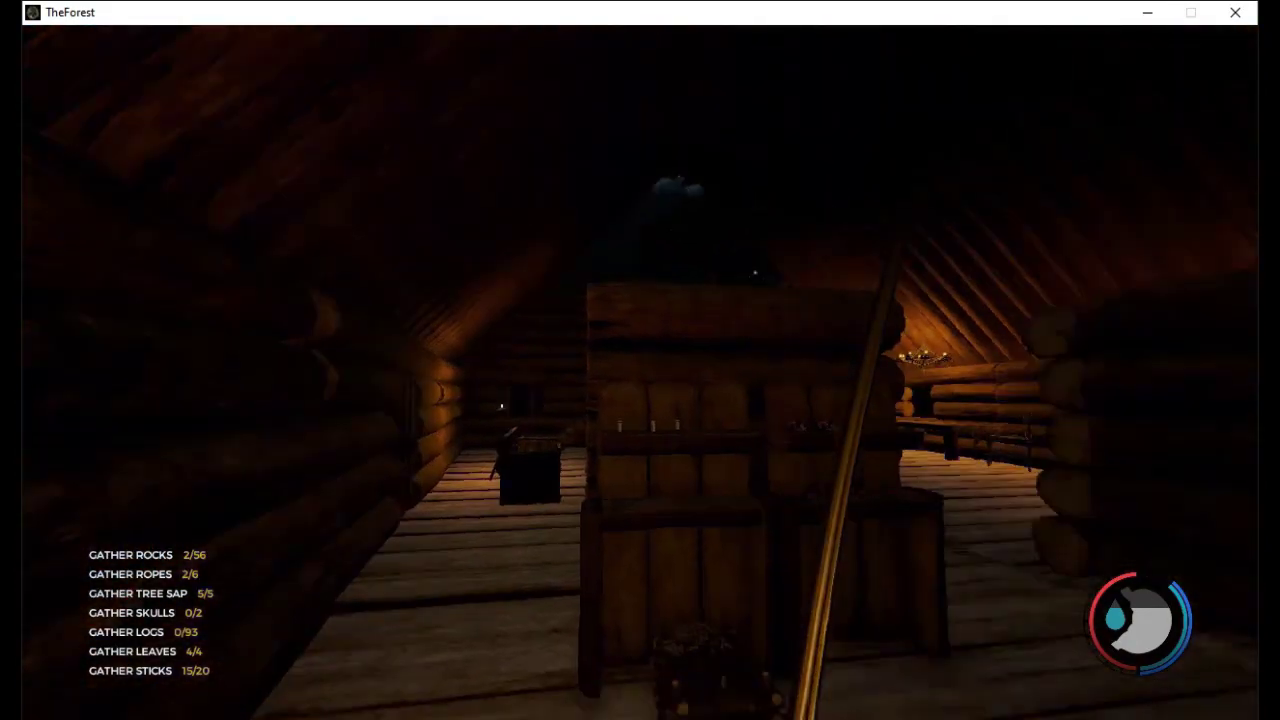
key("w")
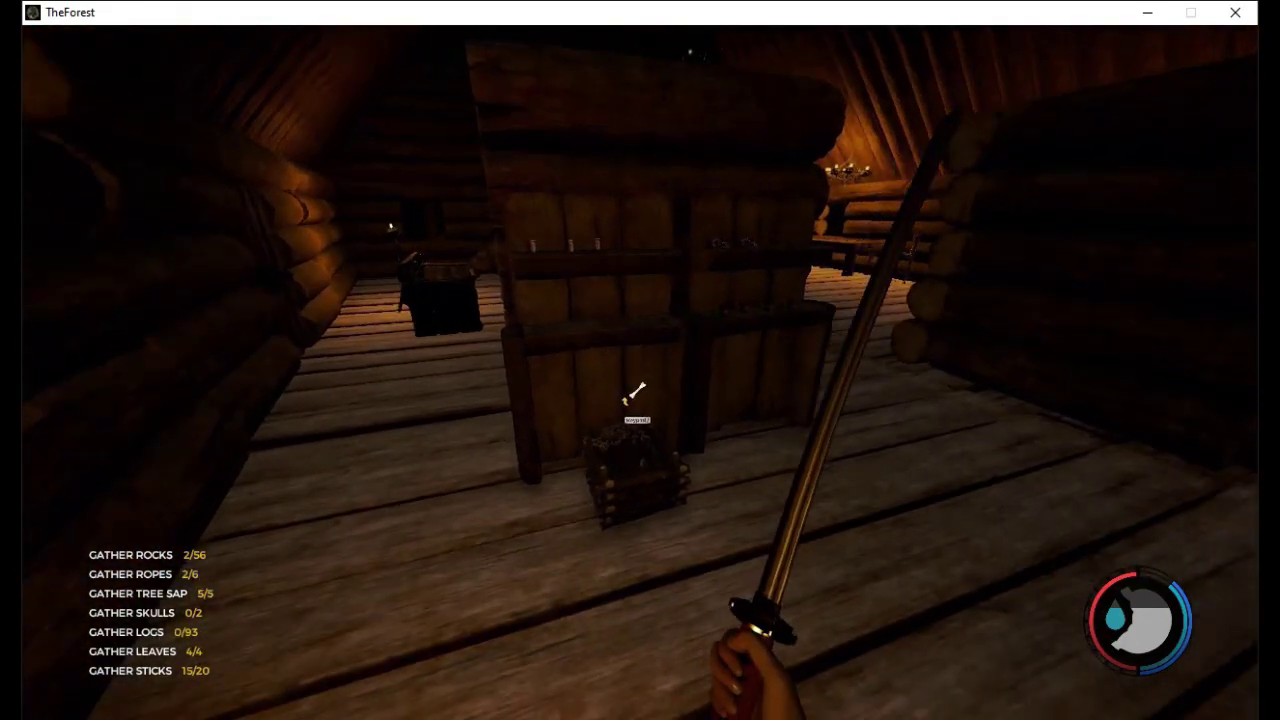
key("w")
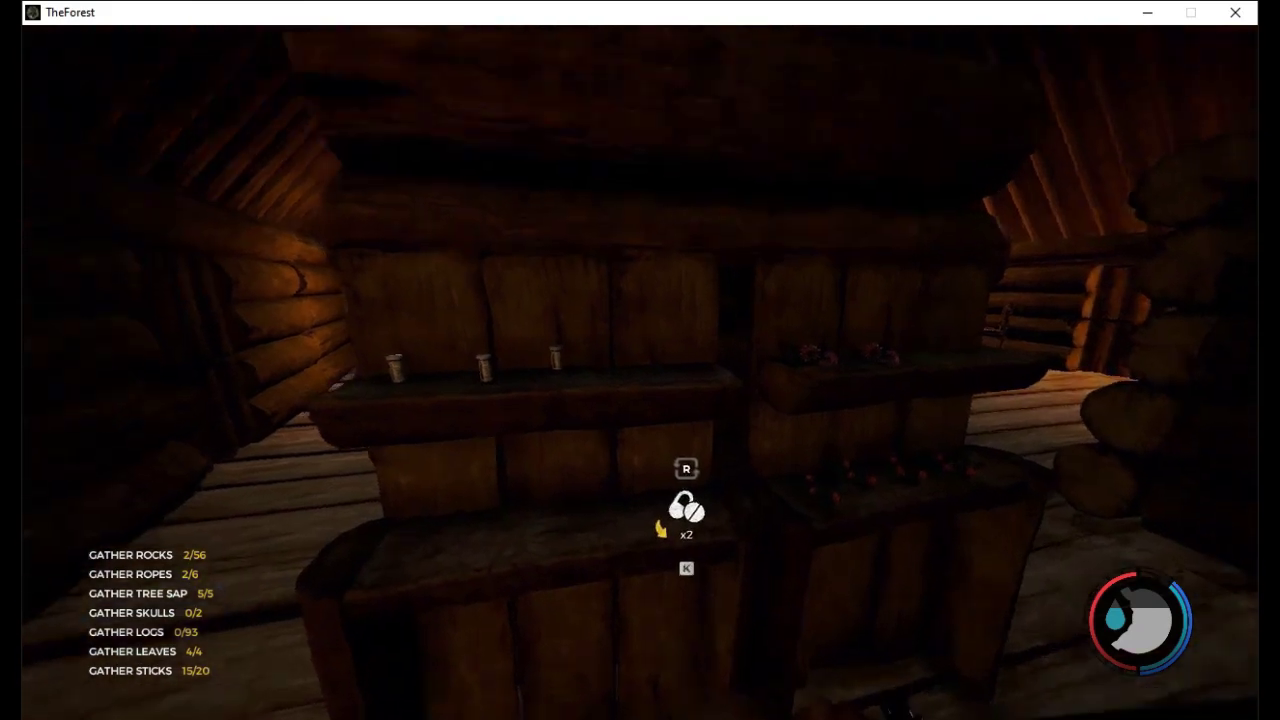
key("i")
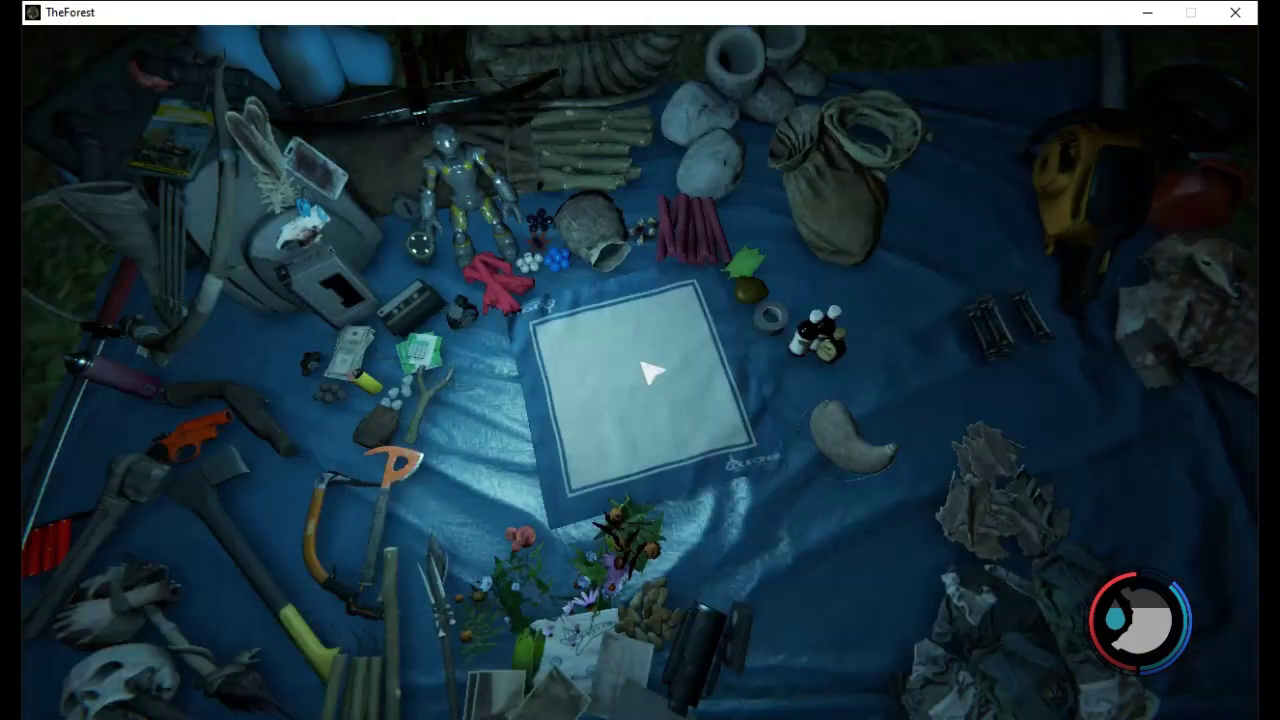
key("i")
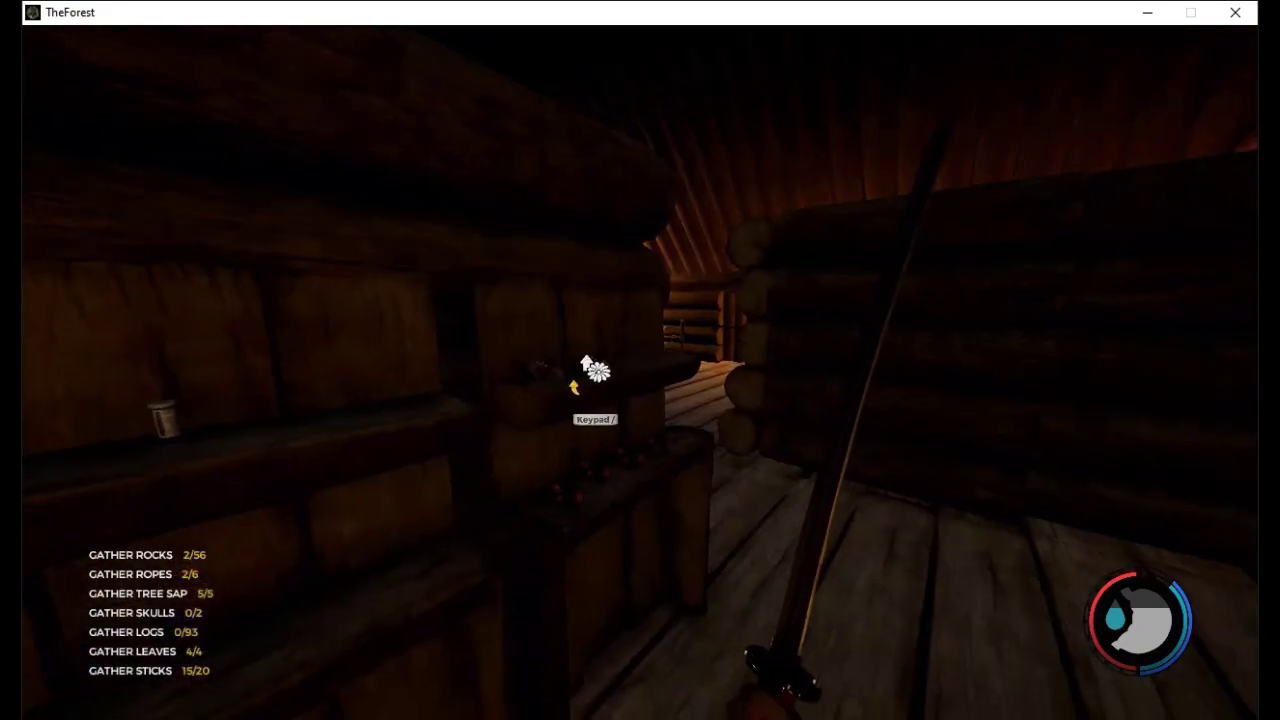
key("w")
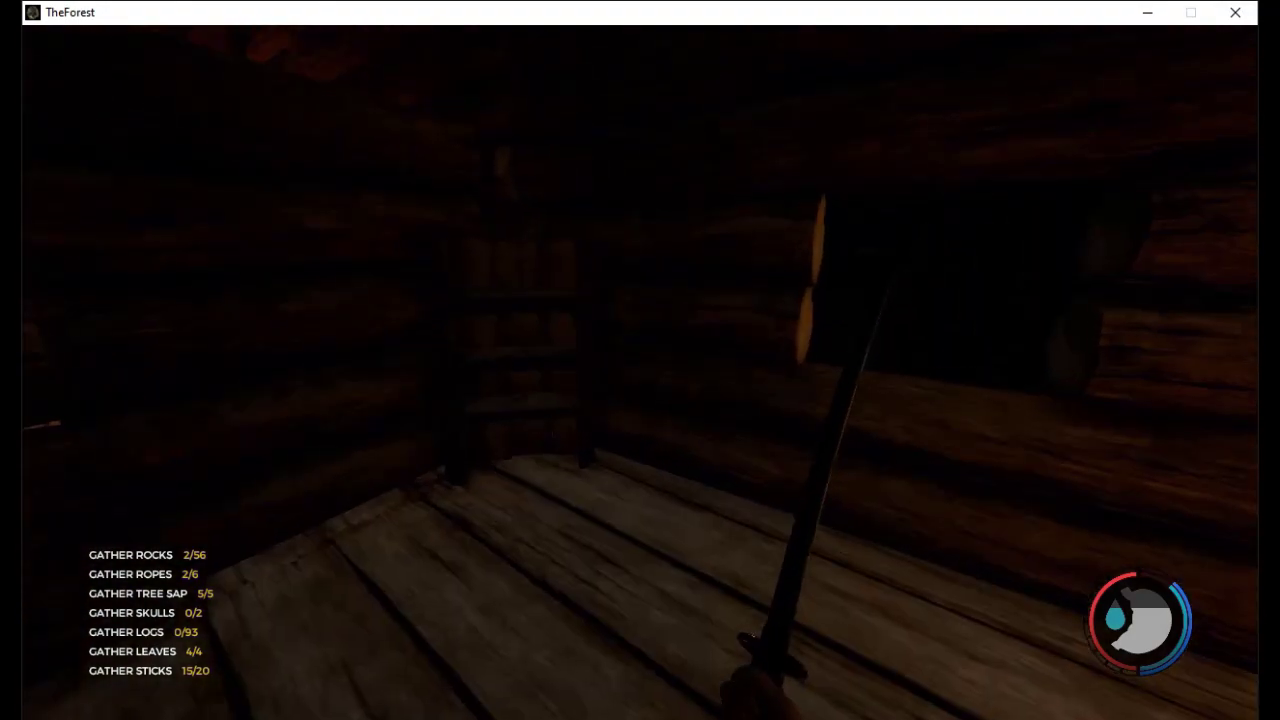
key("w")
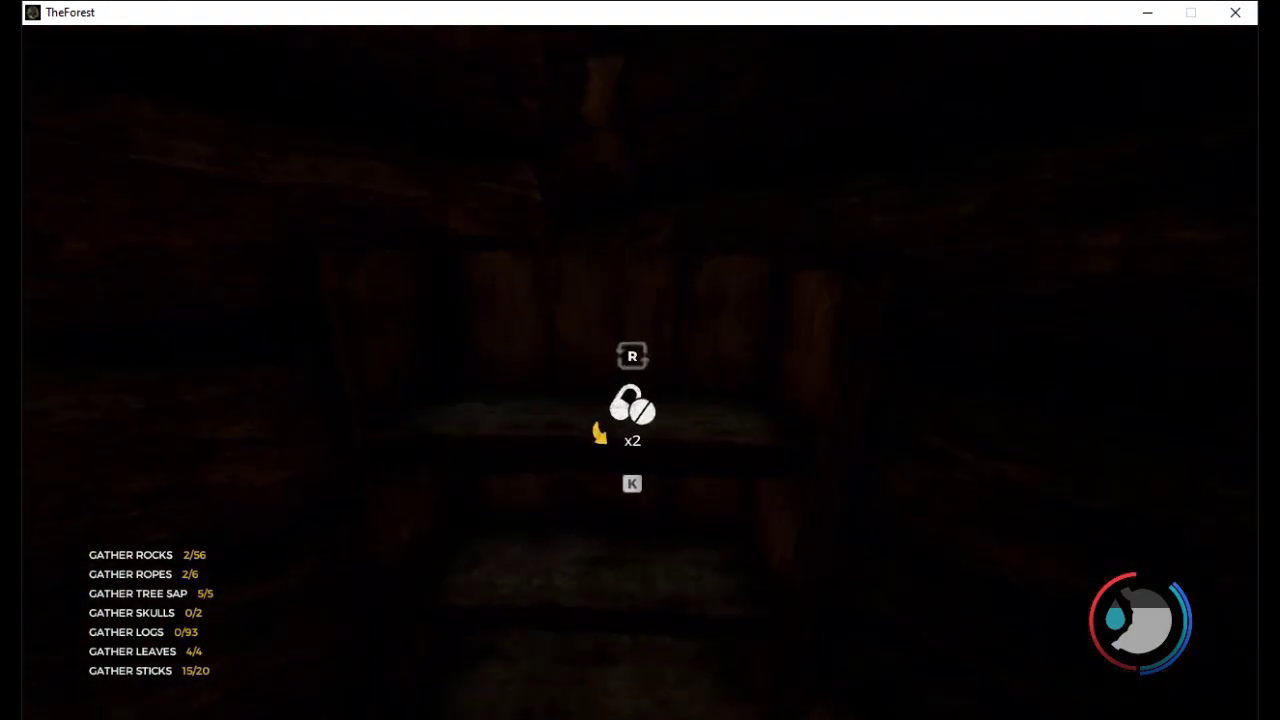
Combine a booze bottle and a cloth on the crafting mat, then clear the mat
key("i")
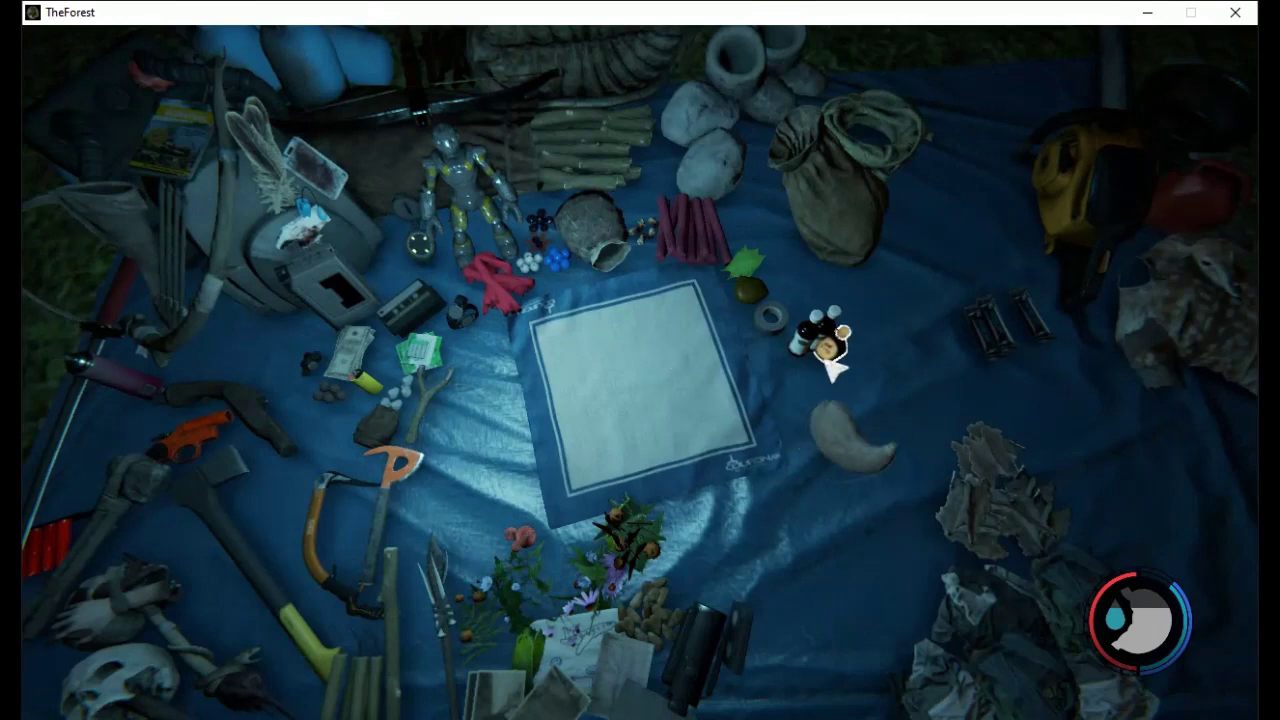
right_click(829, 332)
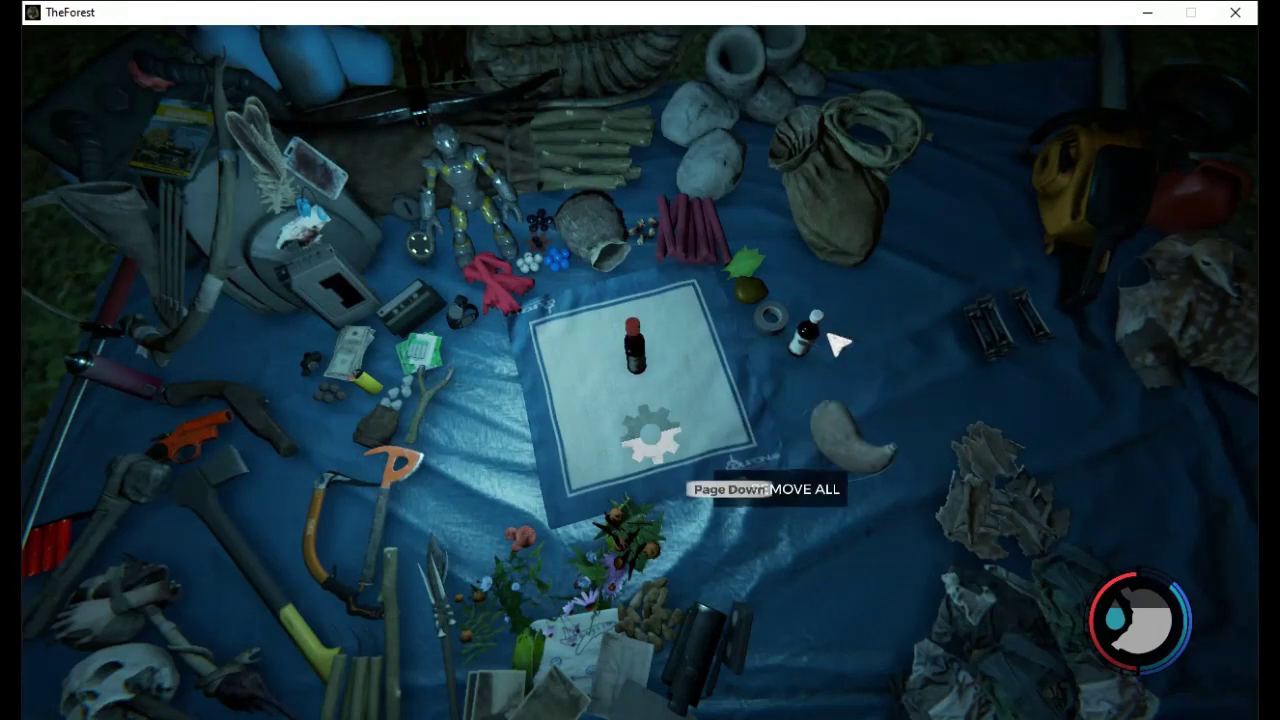
right_click(810, 340)
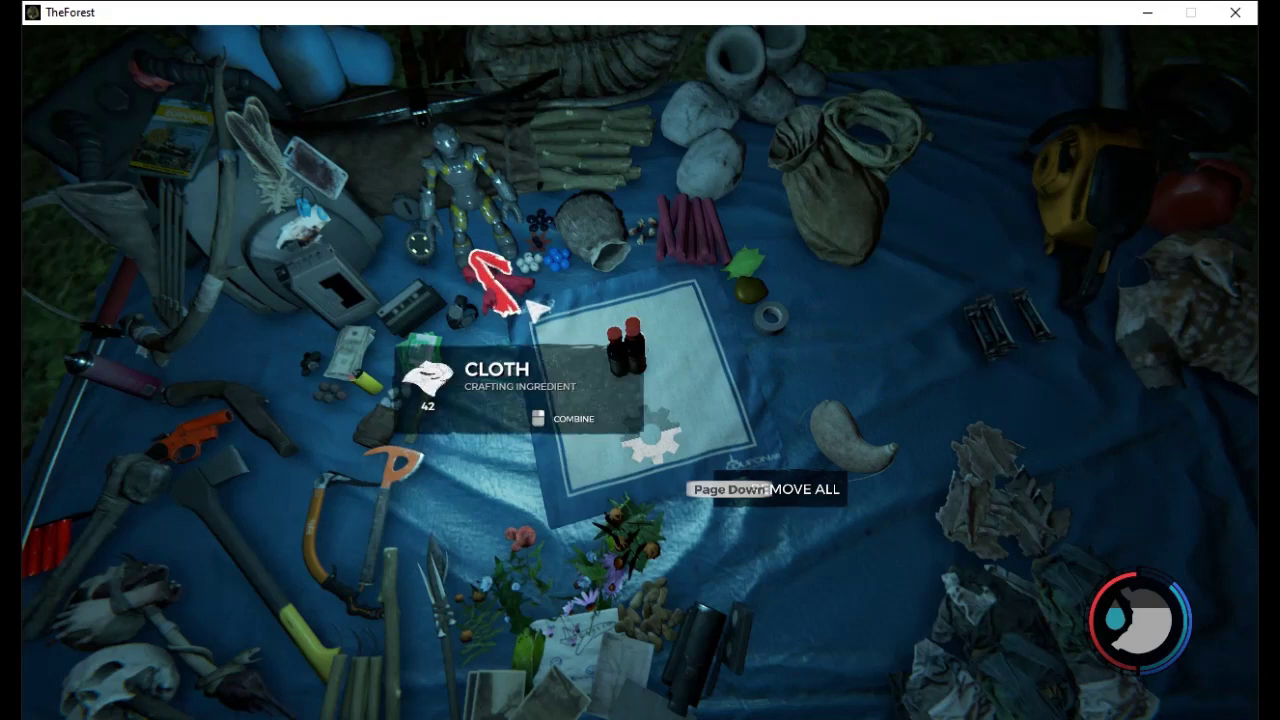
right_click(524, 306)
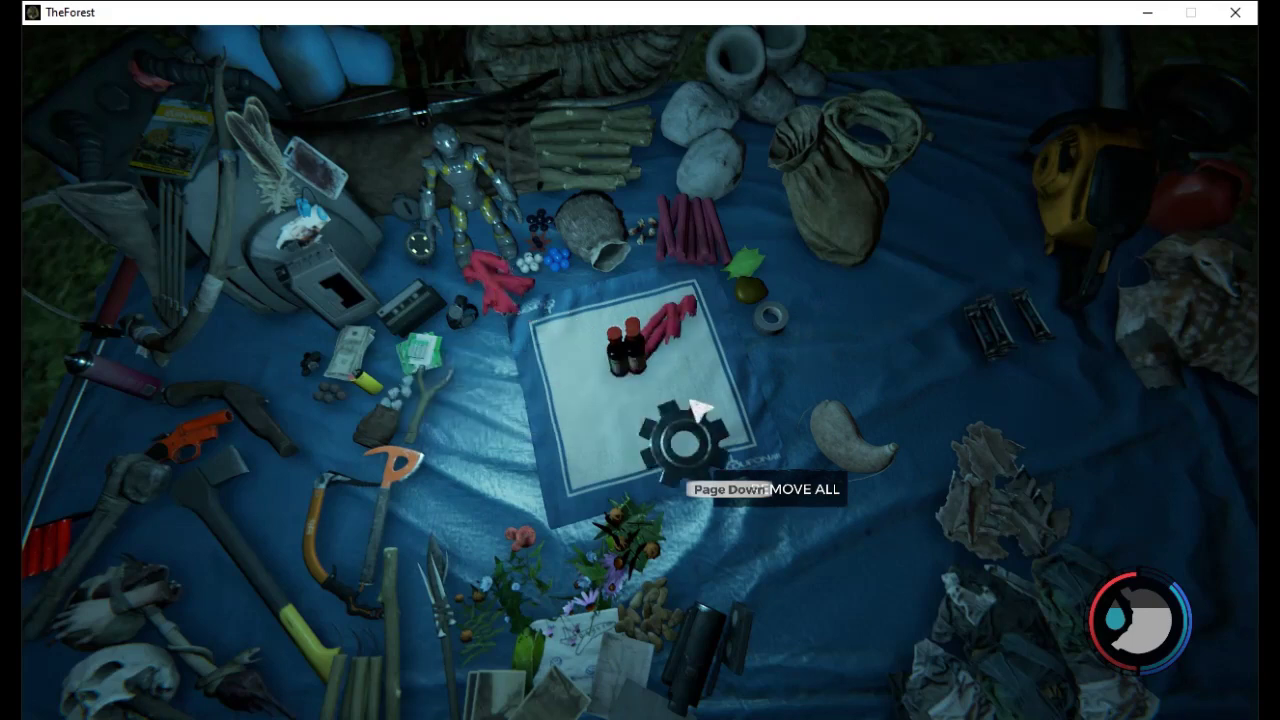
left_click(683, 442)
key("Page_Down")
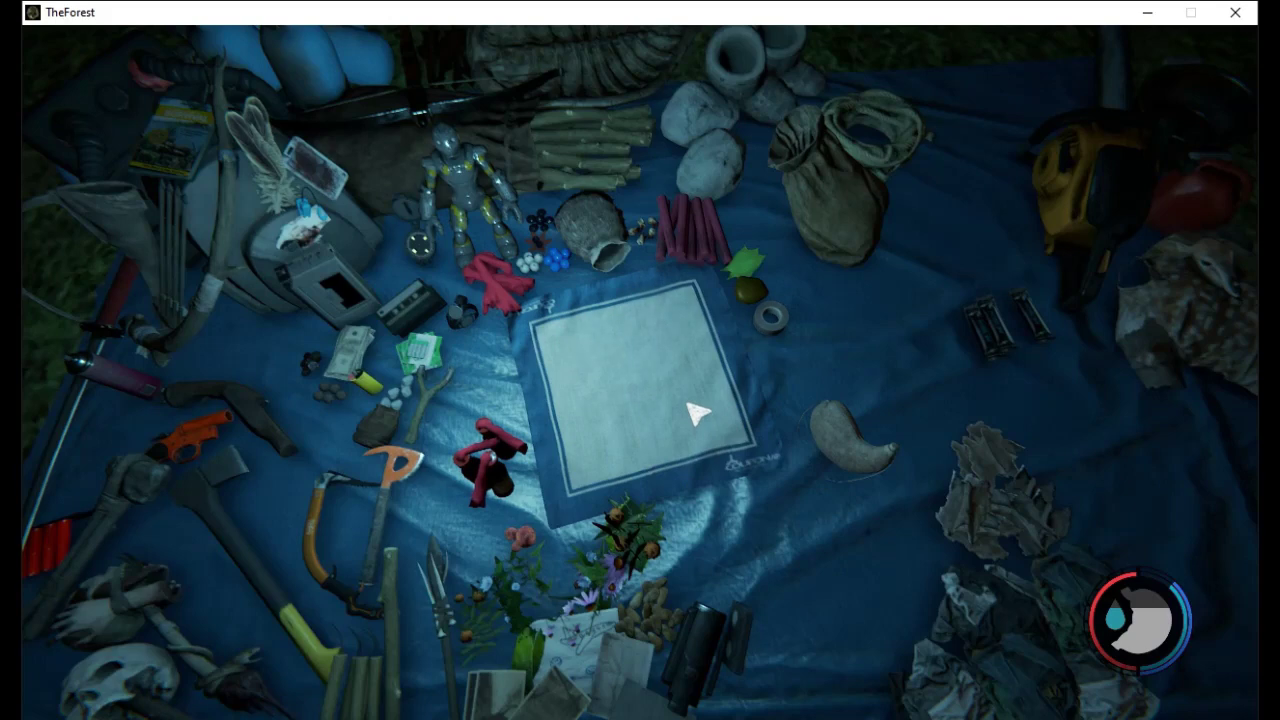
Close the inventory and walk through the cabin past the drying rack to the lit table
key("Tab")
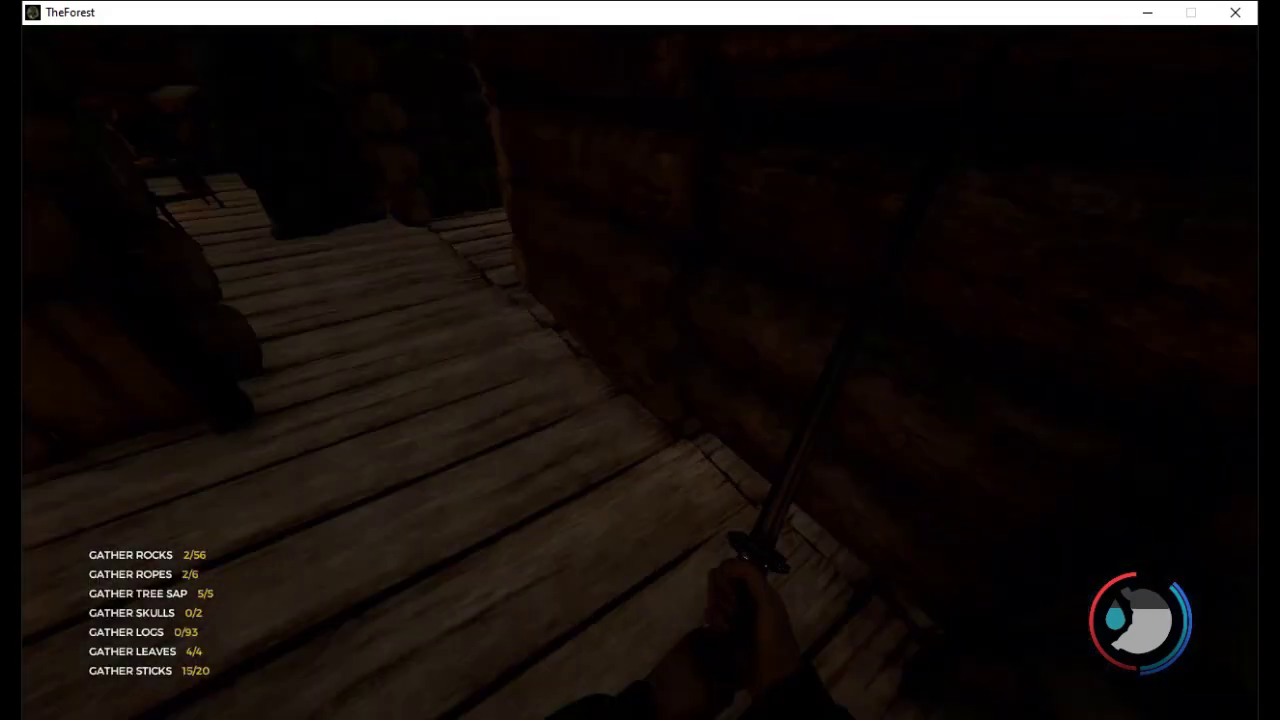
key("w")
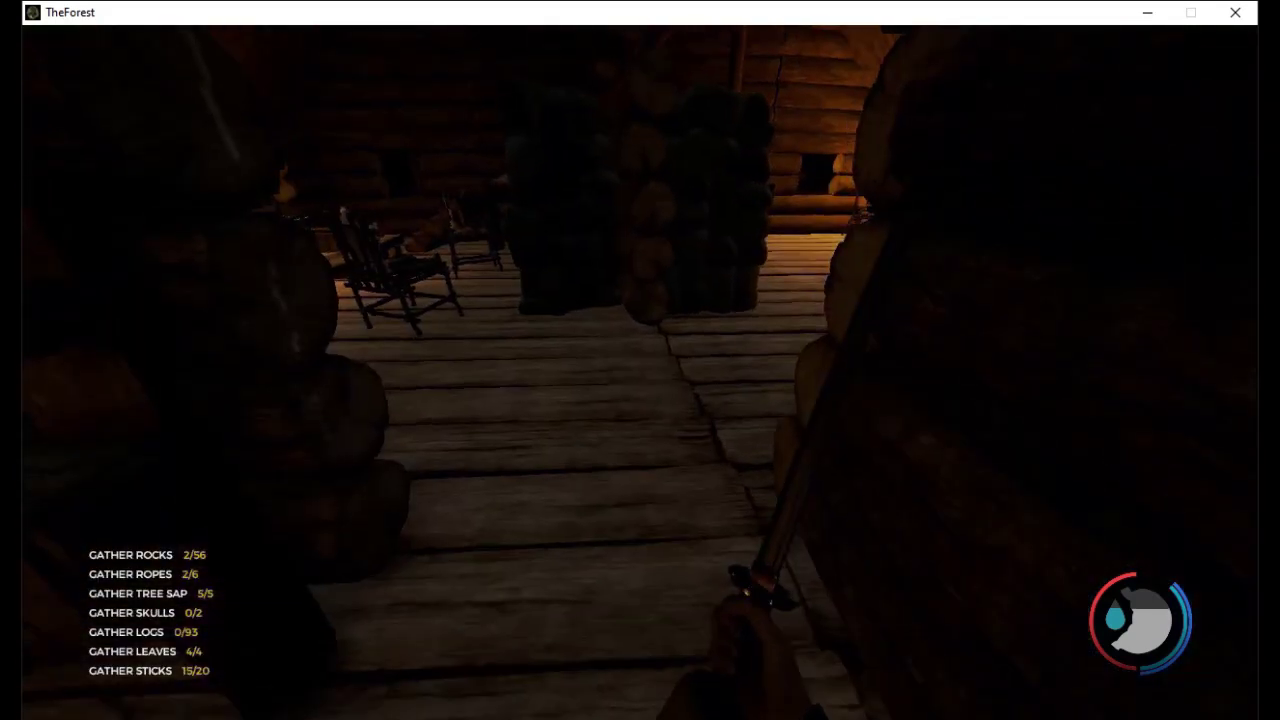
key("w")
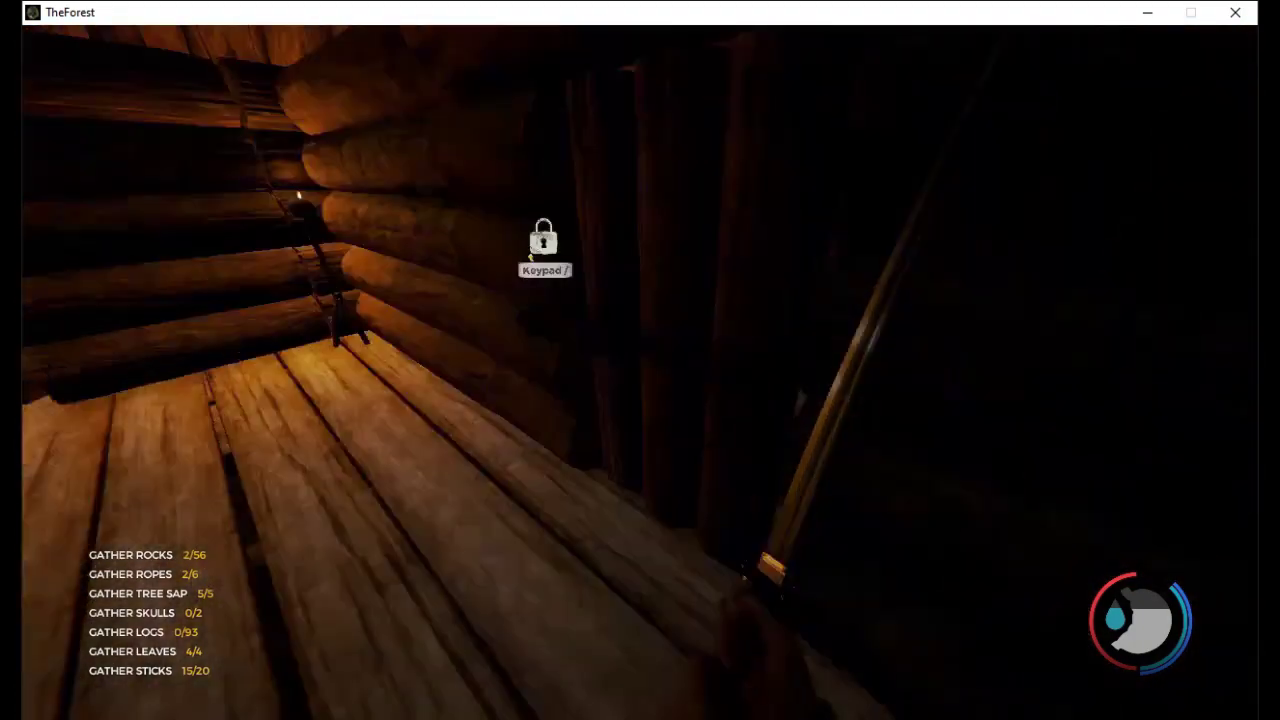
key("w")
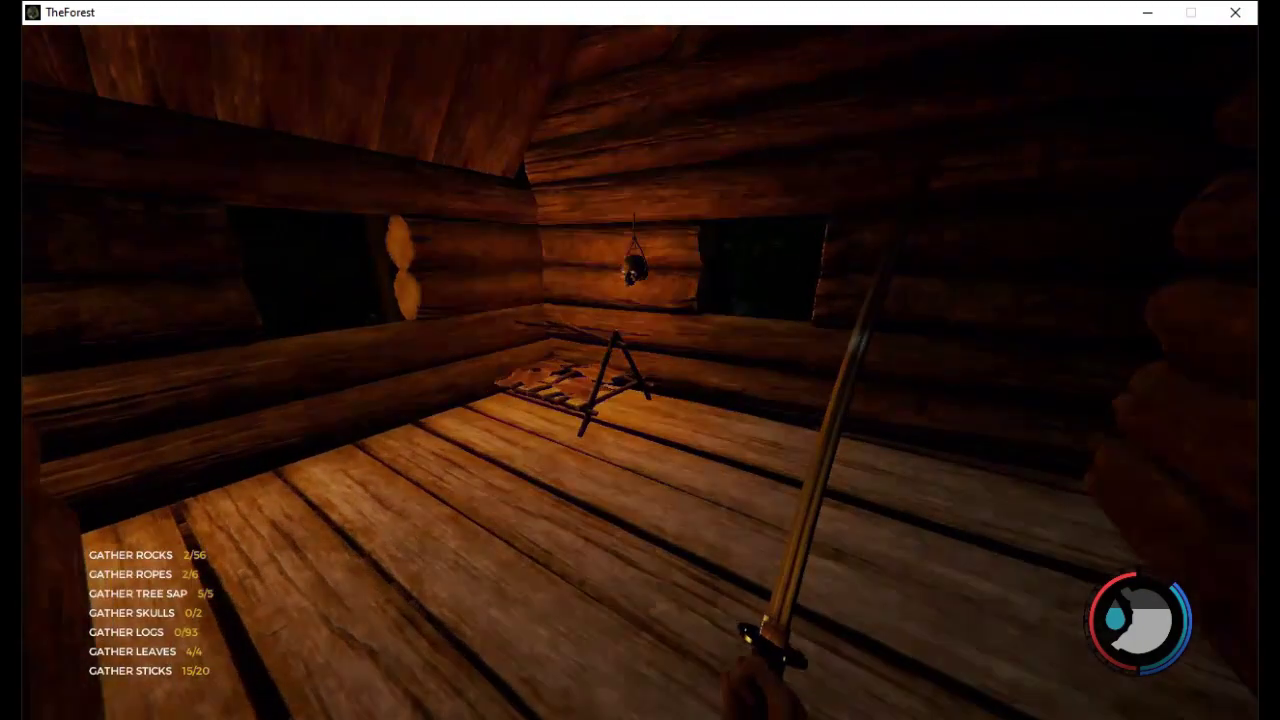
key("w")
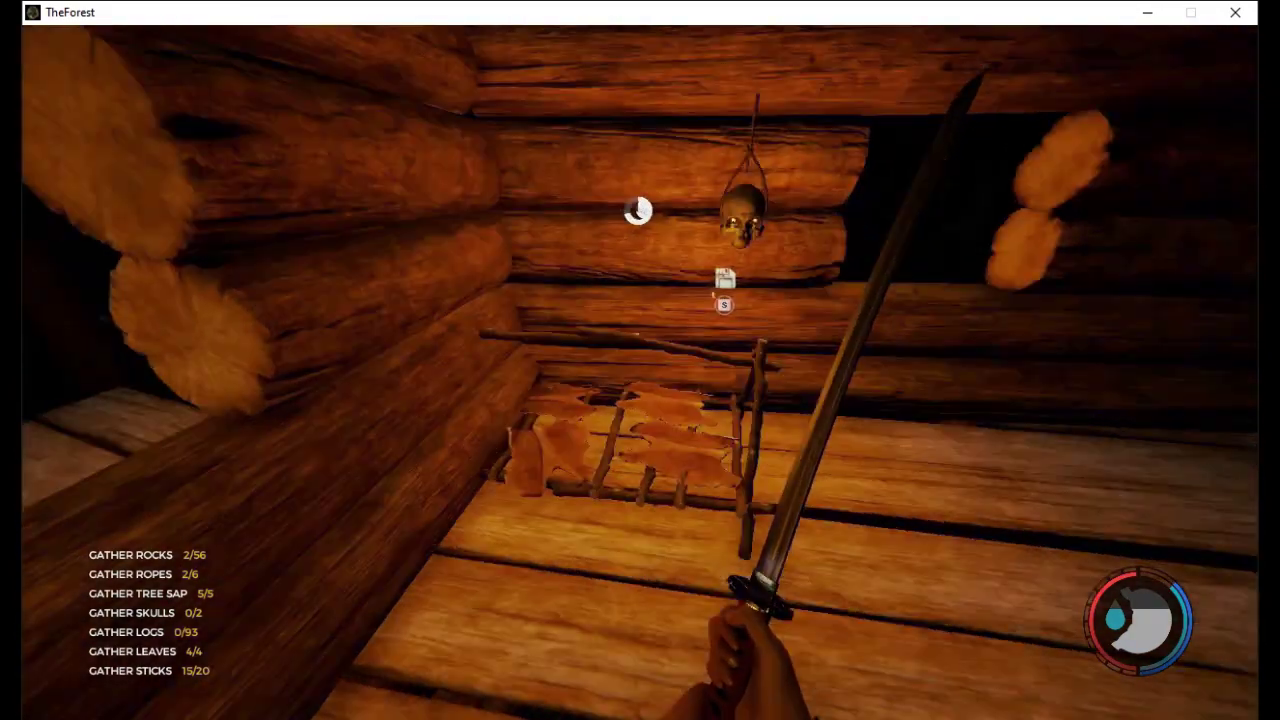
key("w")
key("w")
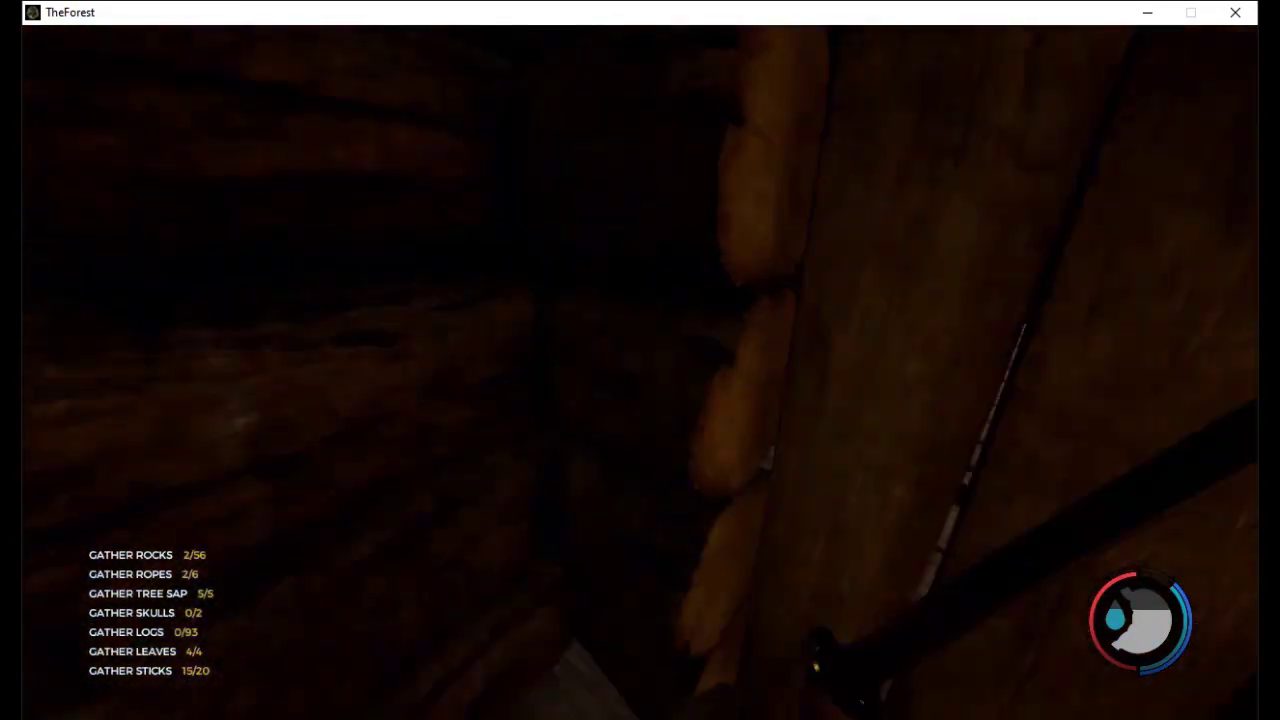
key("w")
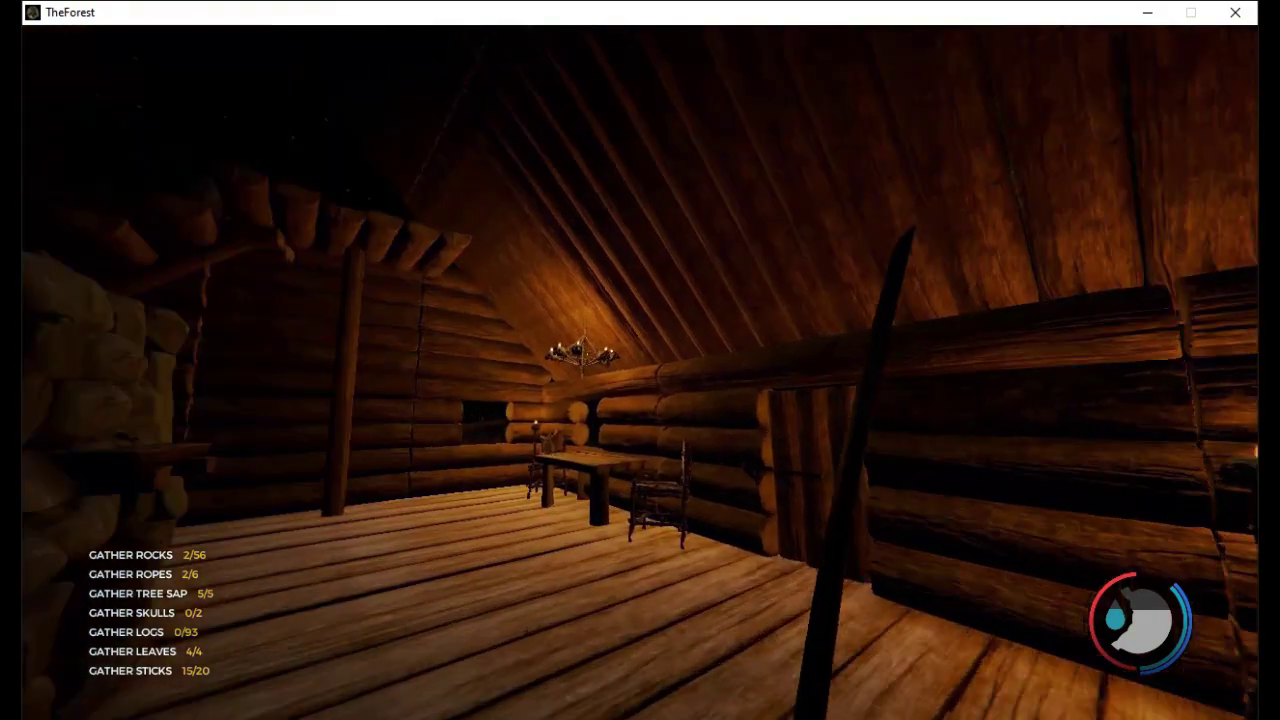
key("w")
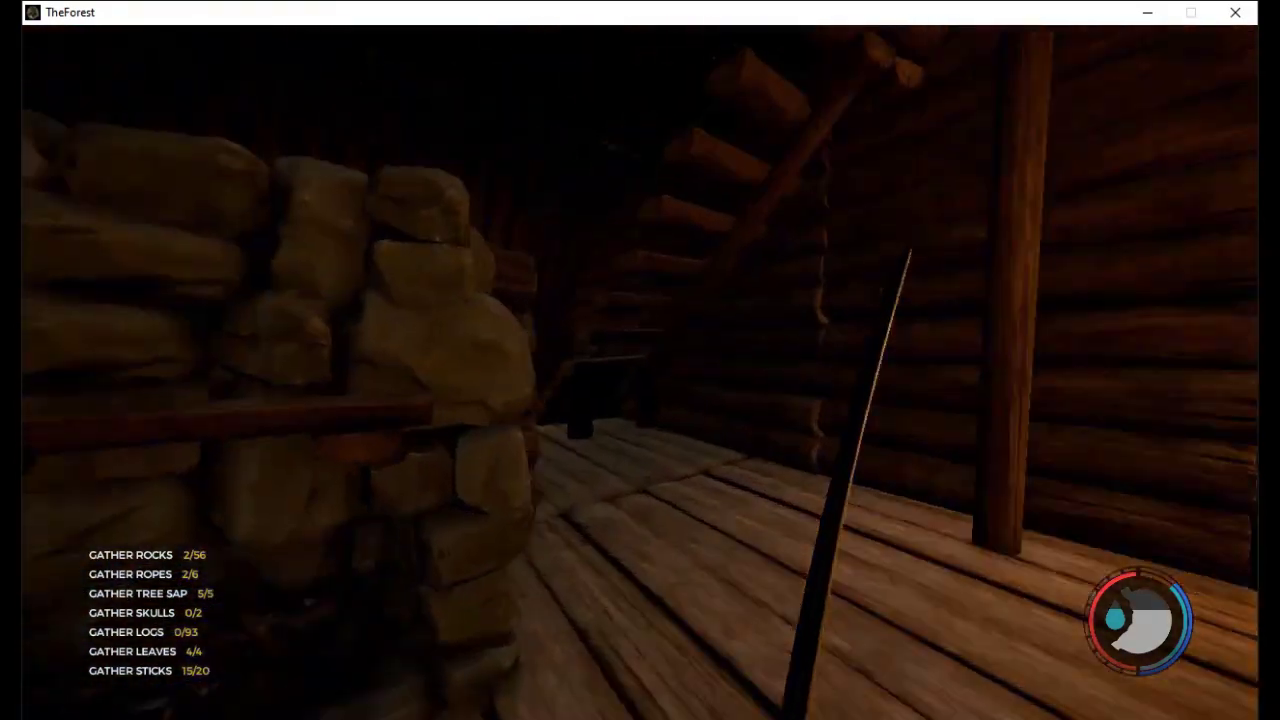
key("w")
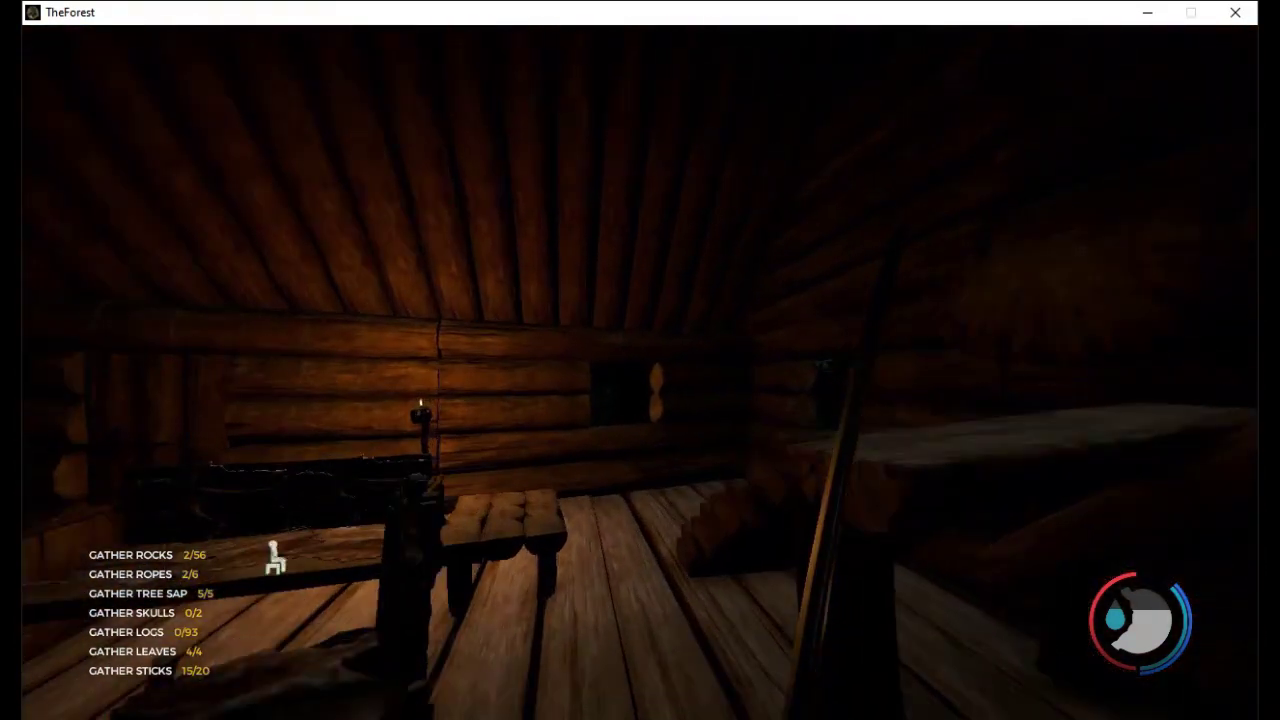
key("w")
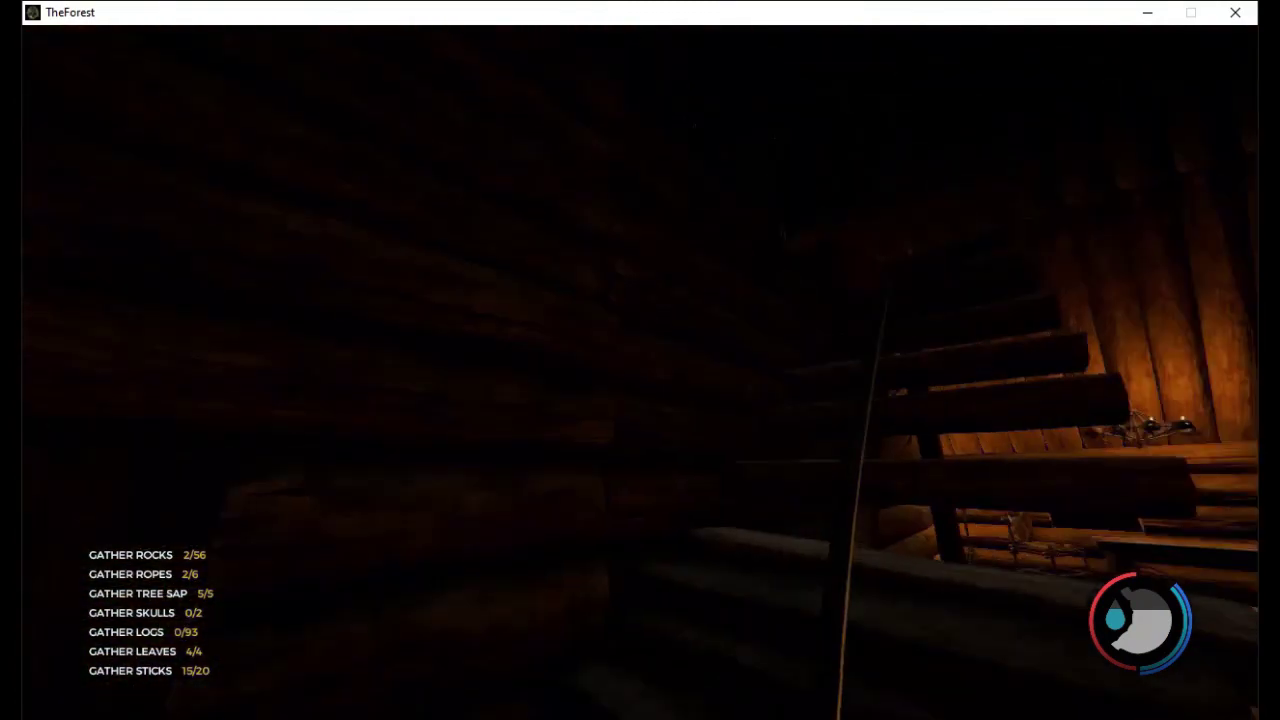
key("w")
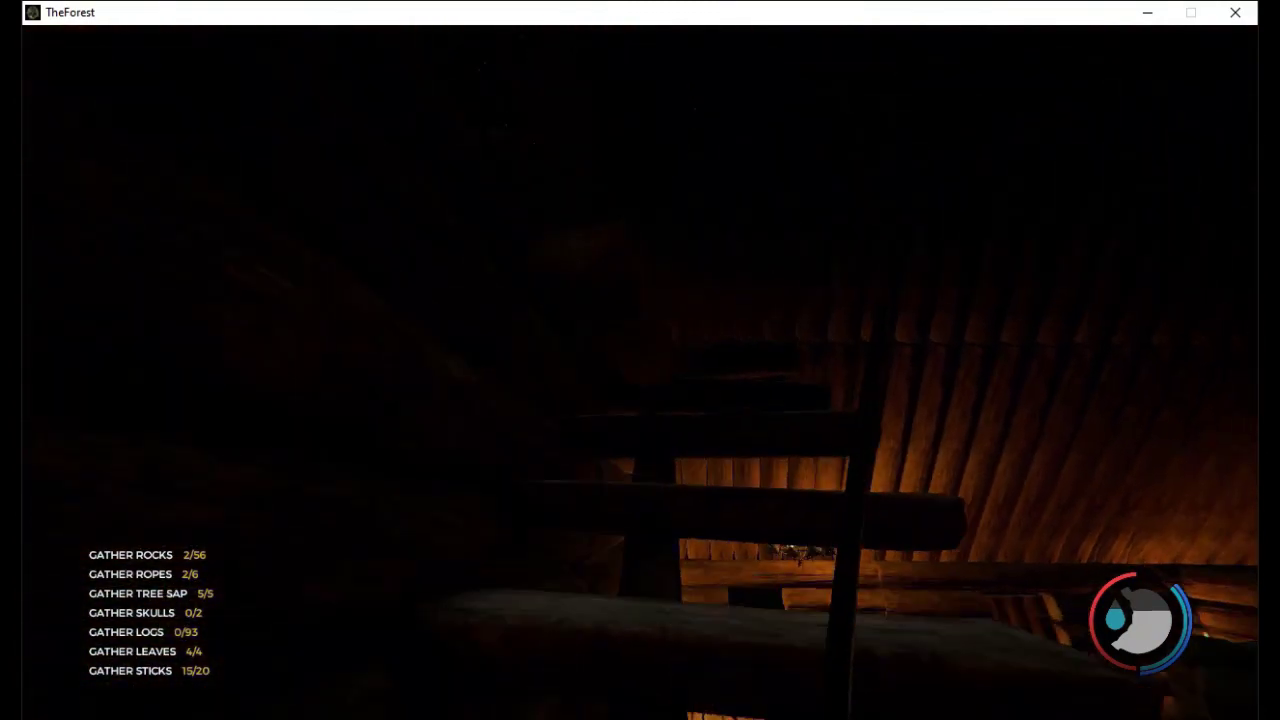
Go out across the deck to the stone wall and pause the game
key("w")
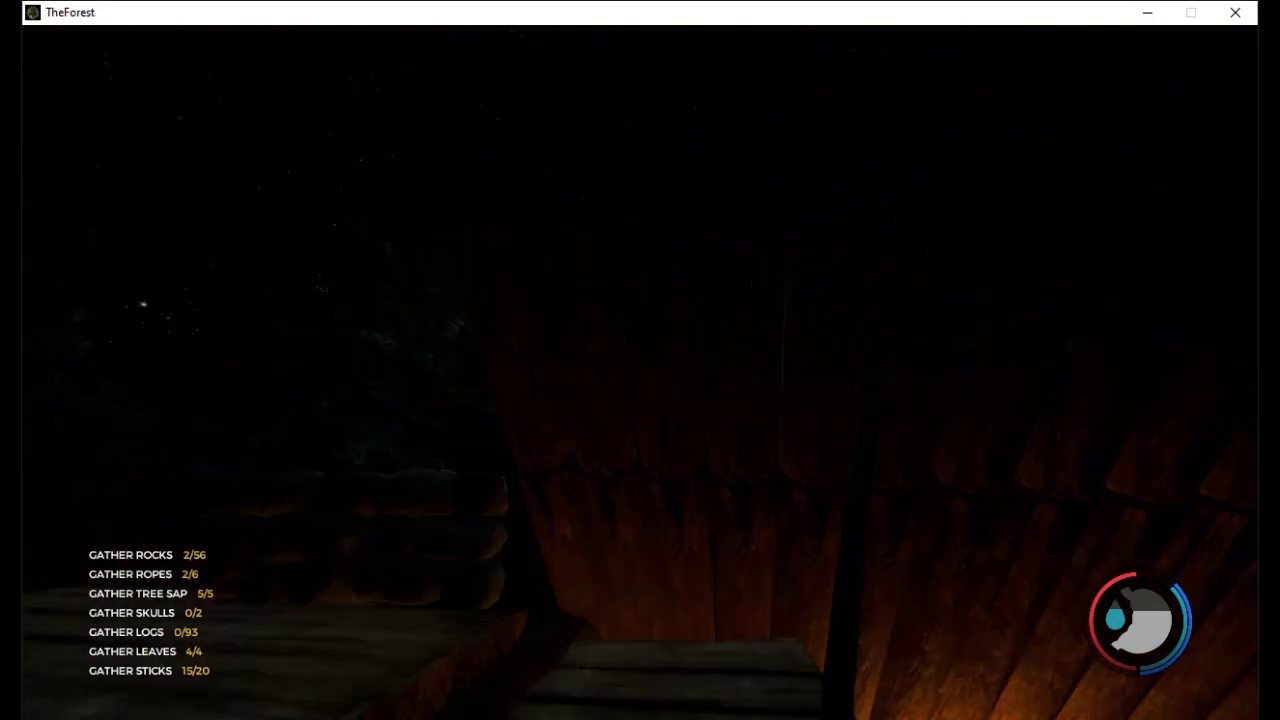
key("w")
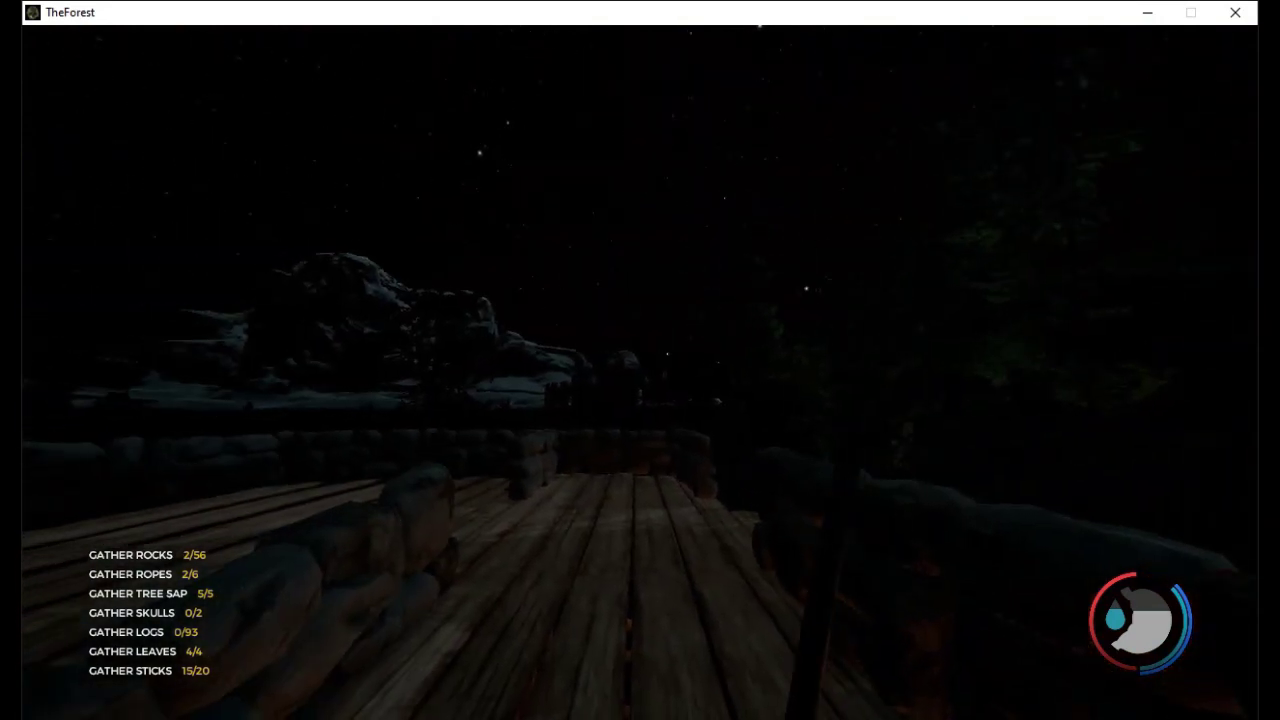
key("w")
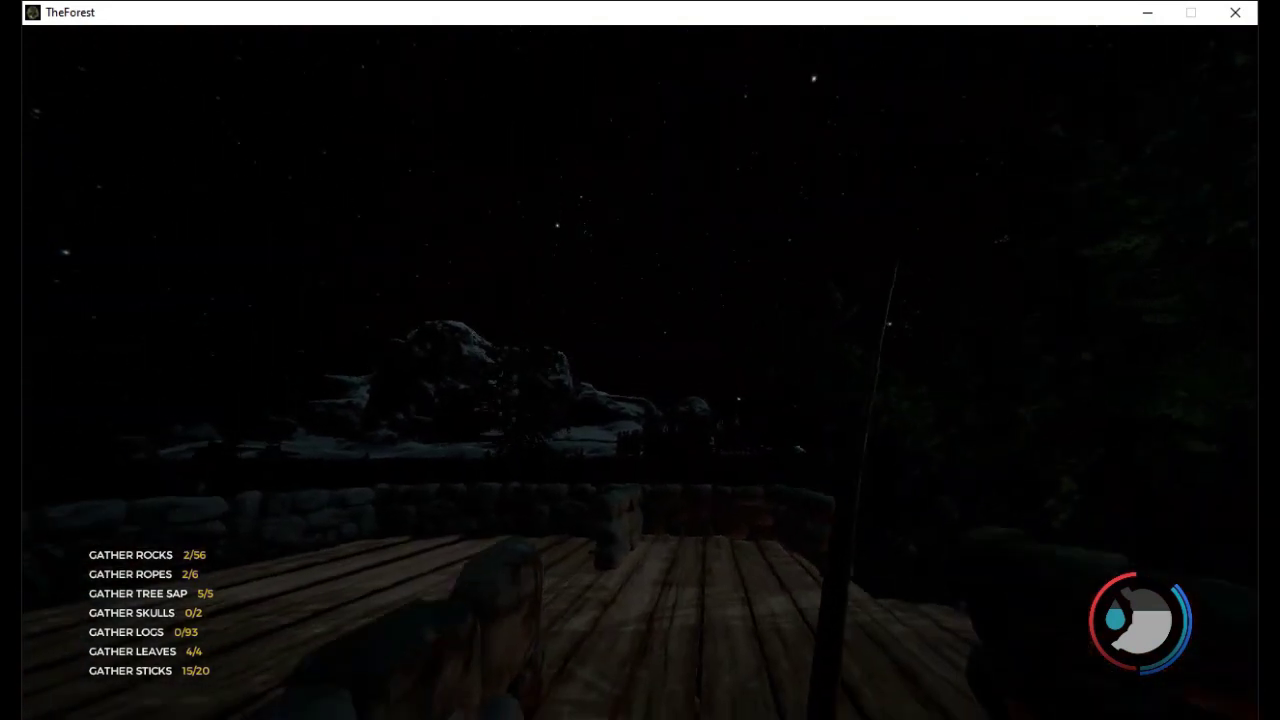
key("w")
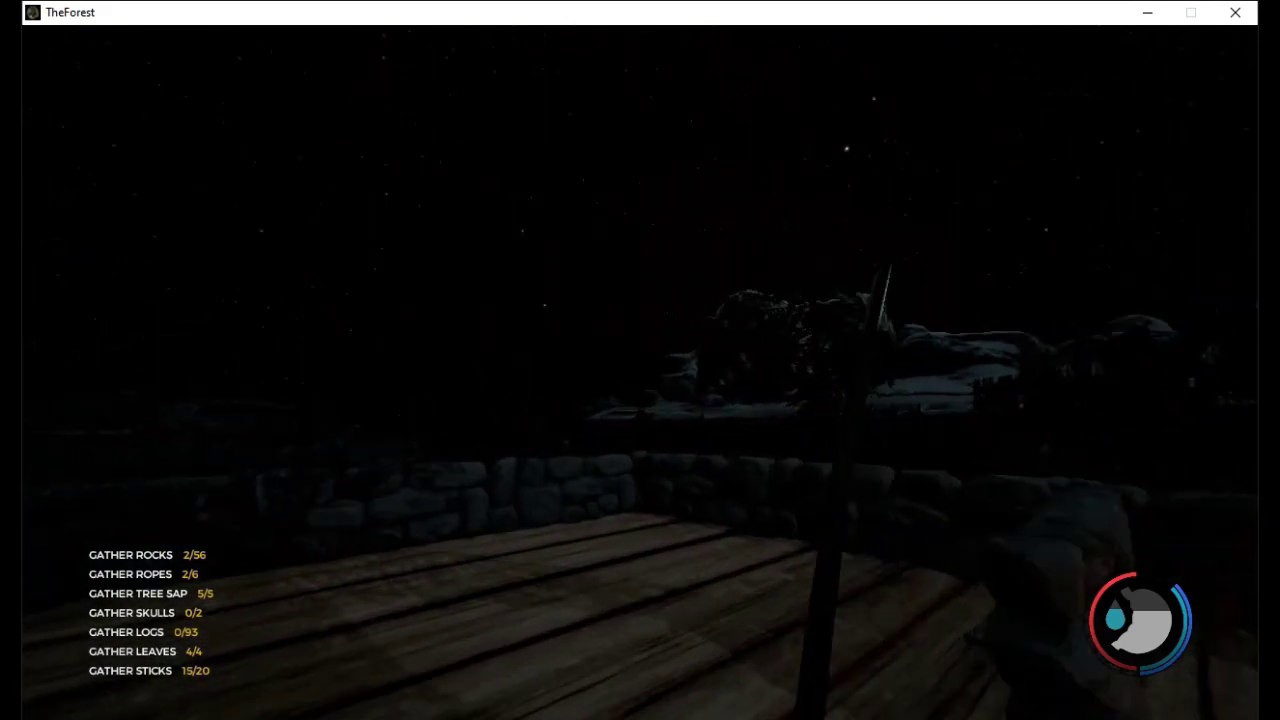
key("w")
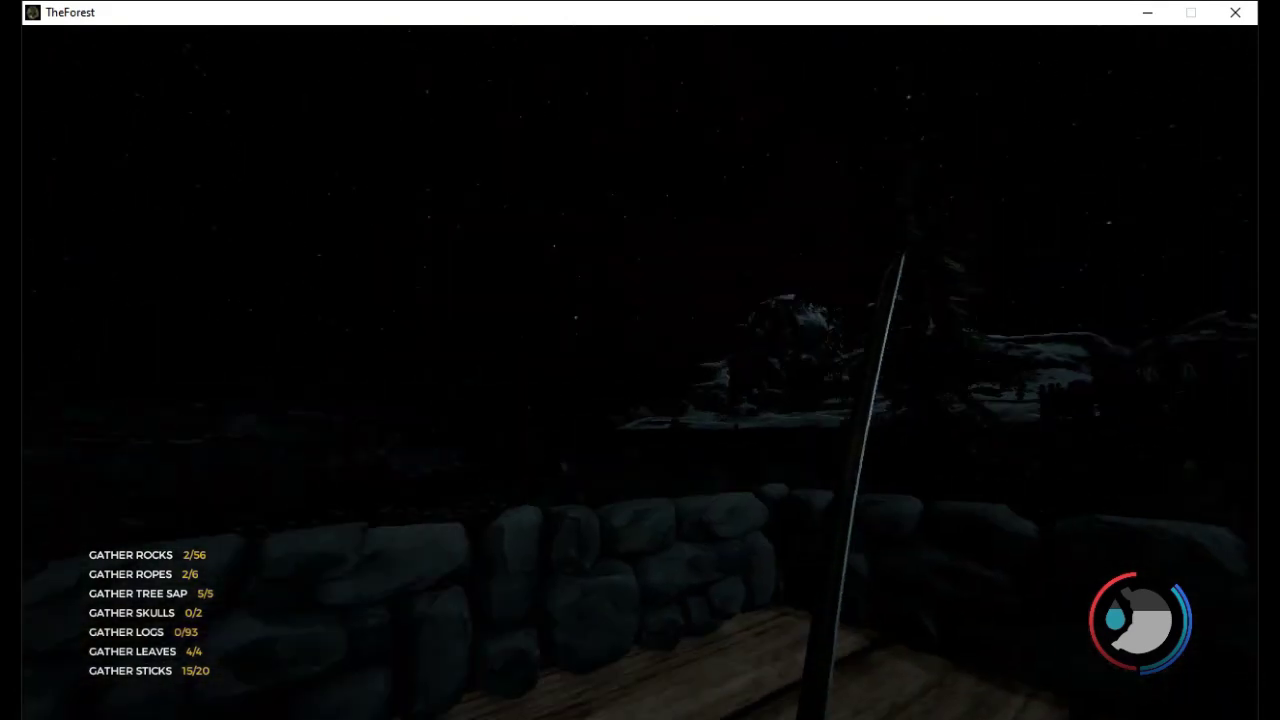
key("w")
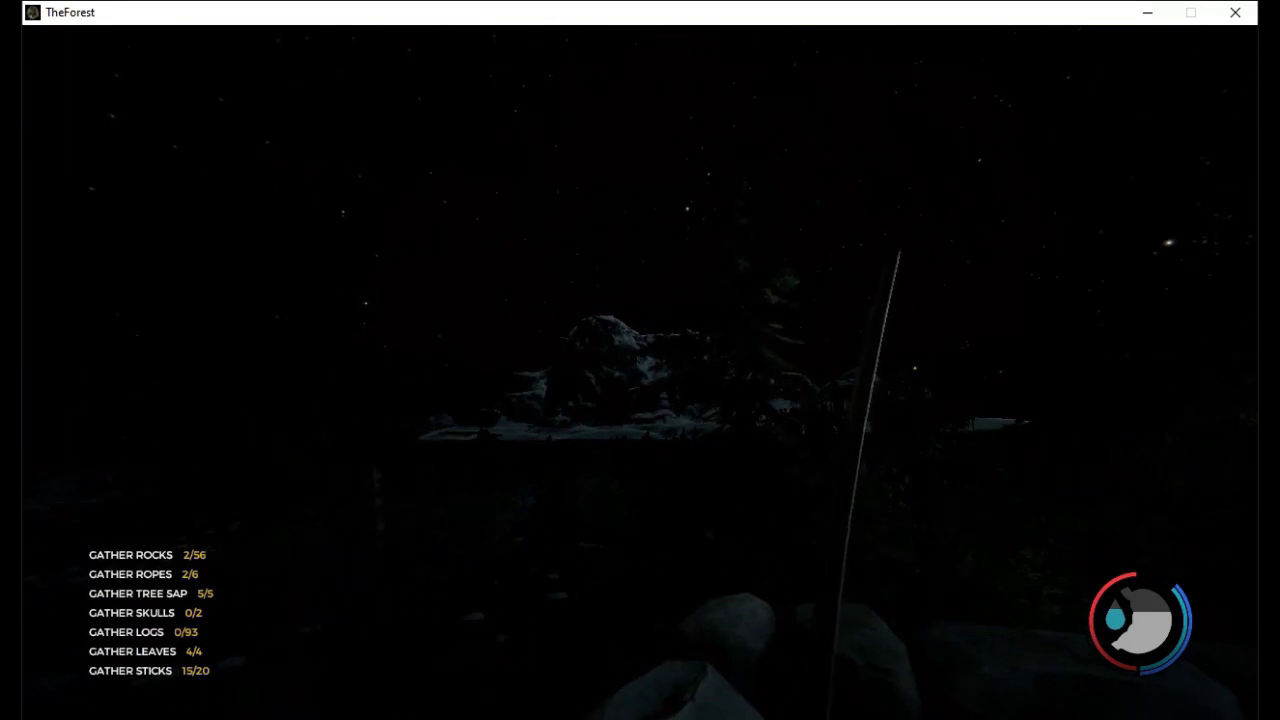
key("Escape")
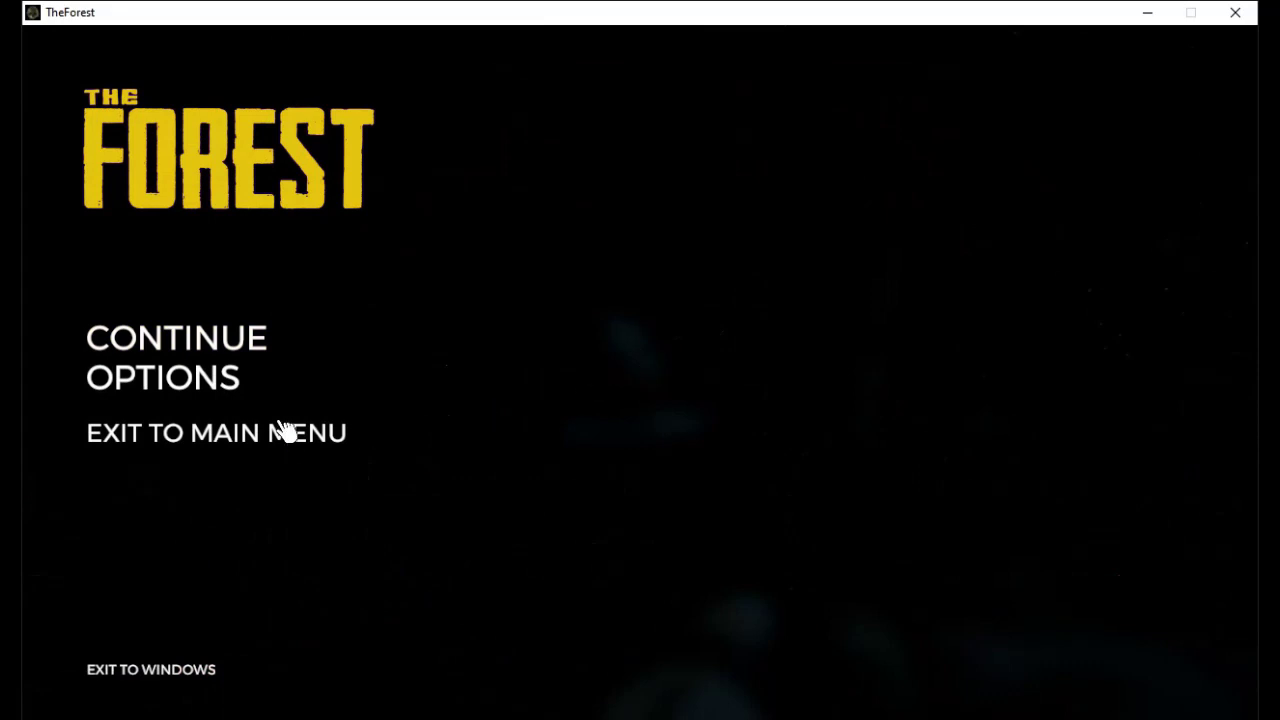
Raise Ghost Building Opacity to 50% in the gameplay options
left_click(240, 385)
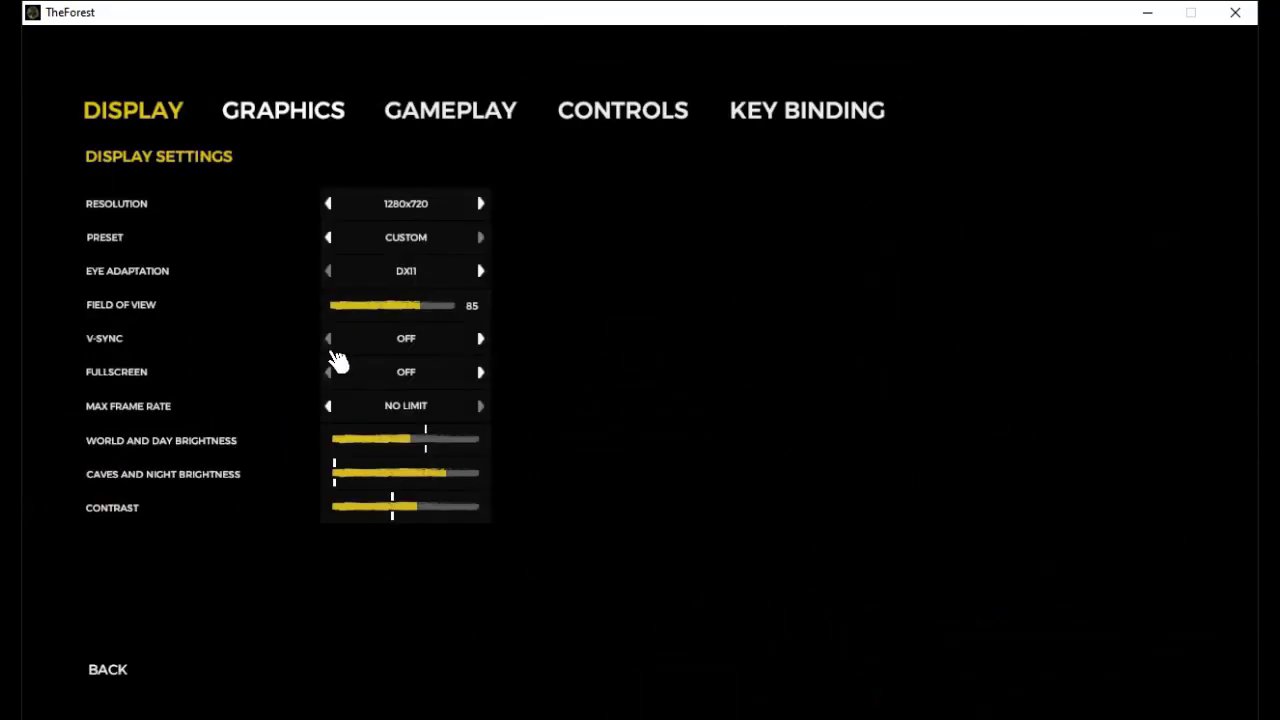
left_click(312, 116)
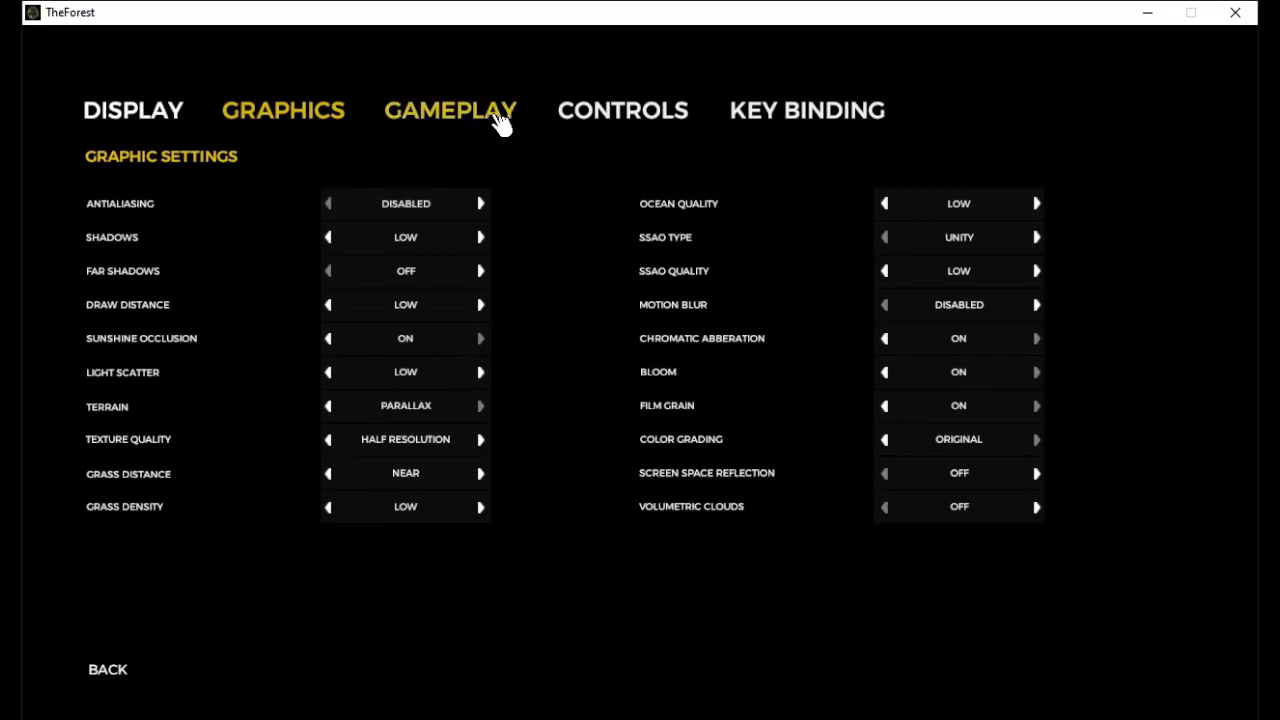
left_click(500, 122)
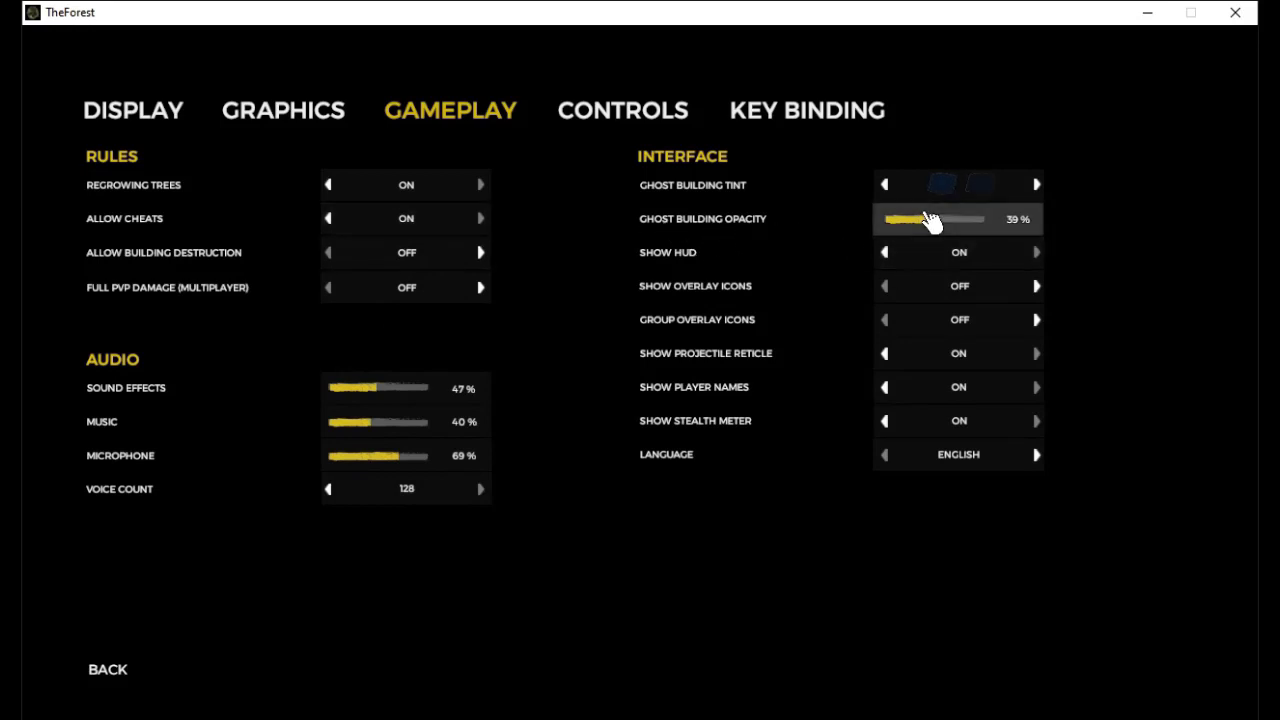
left_click(928, 218)
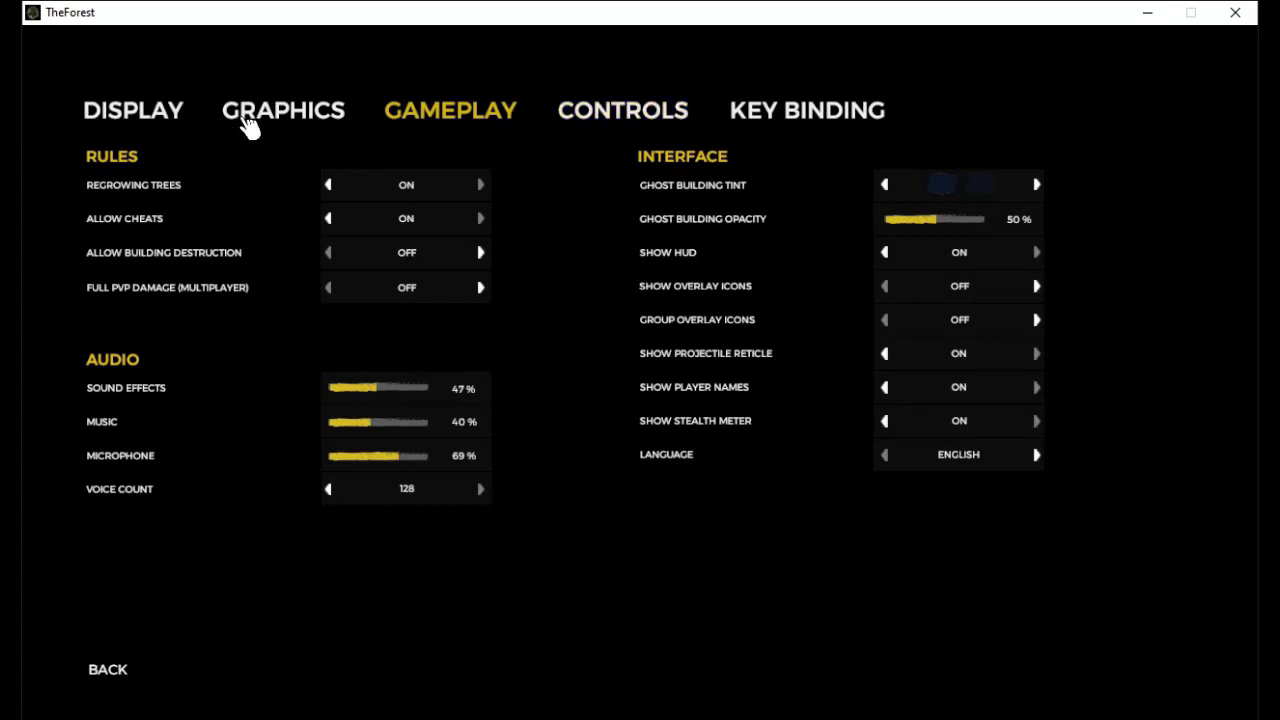
Nudge the display Contrast slider slightly higher and return to the pause menu
left_click(250, 124)
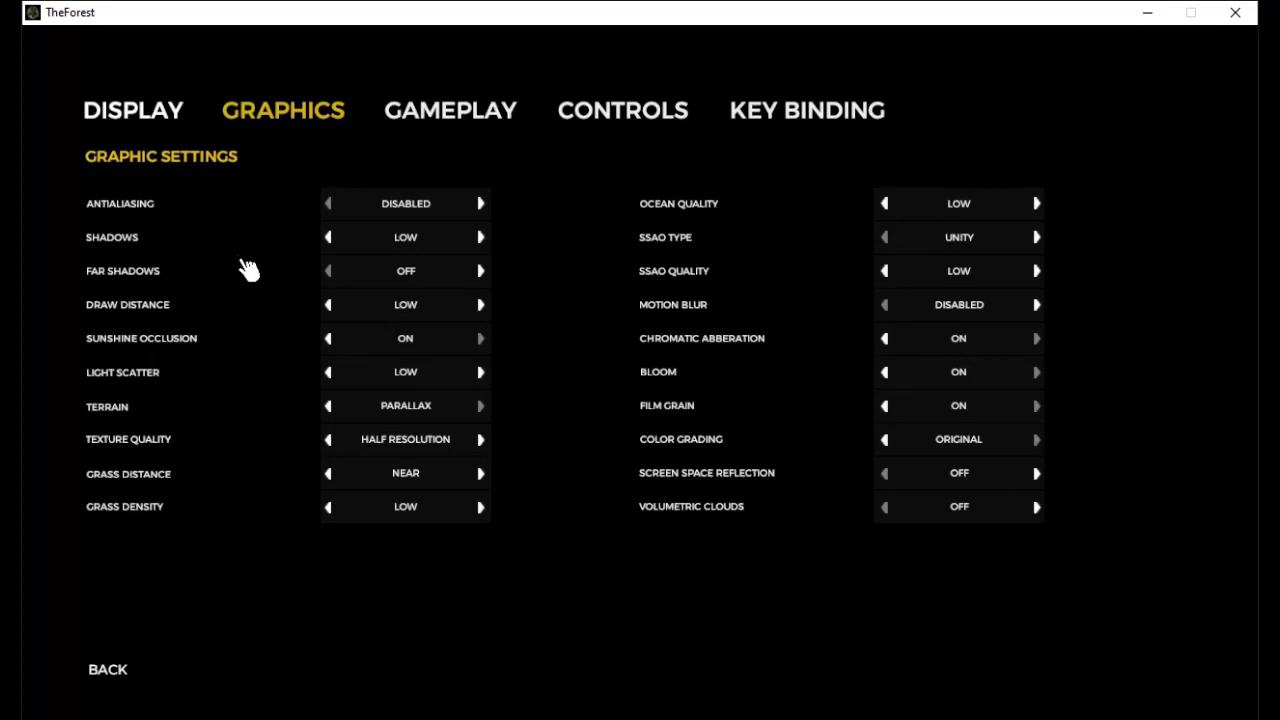
left_click(168, 120)
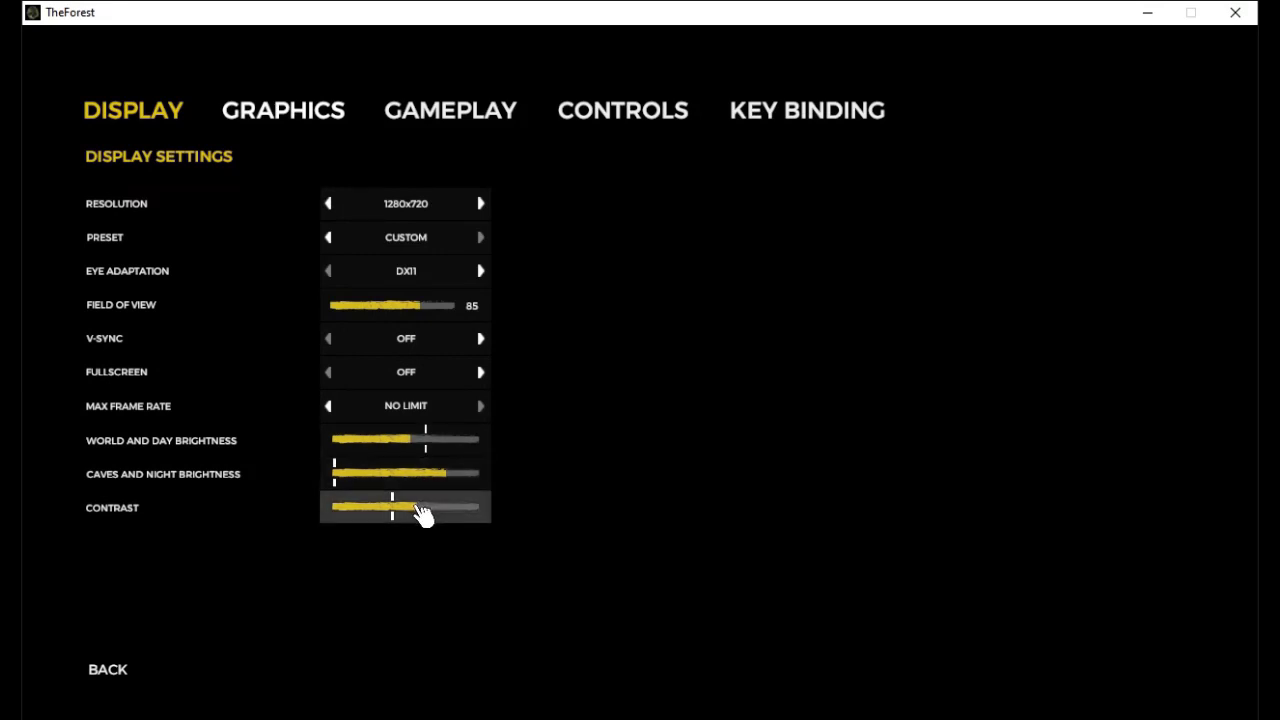
left_click_drag(432, 508, 438, 508)
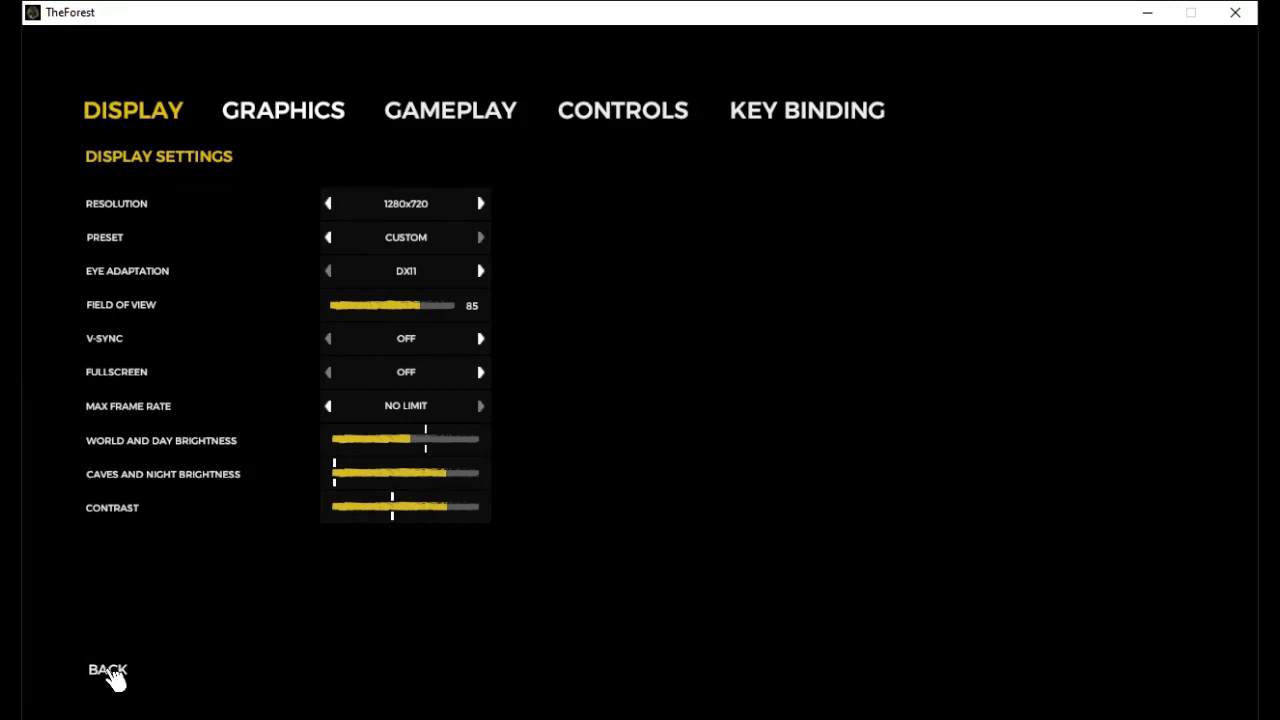
left_click(110, 671)
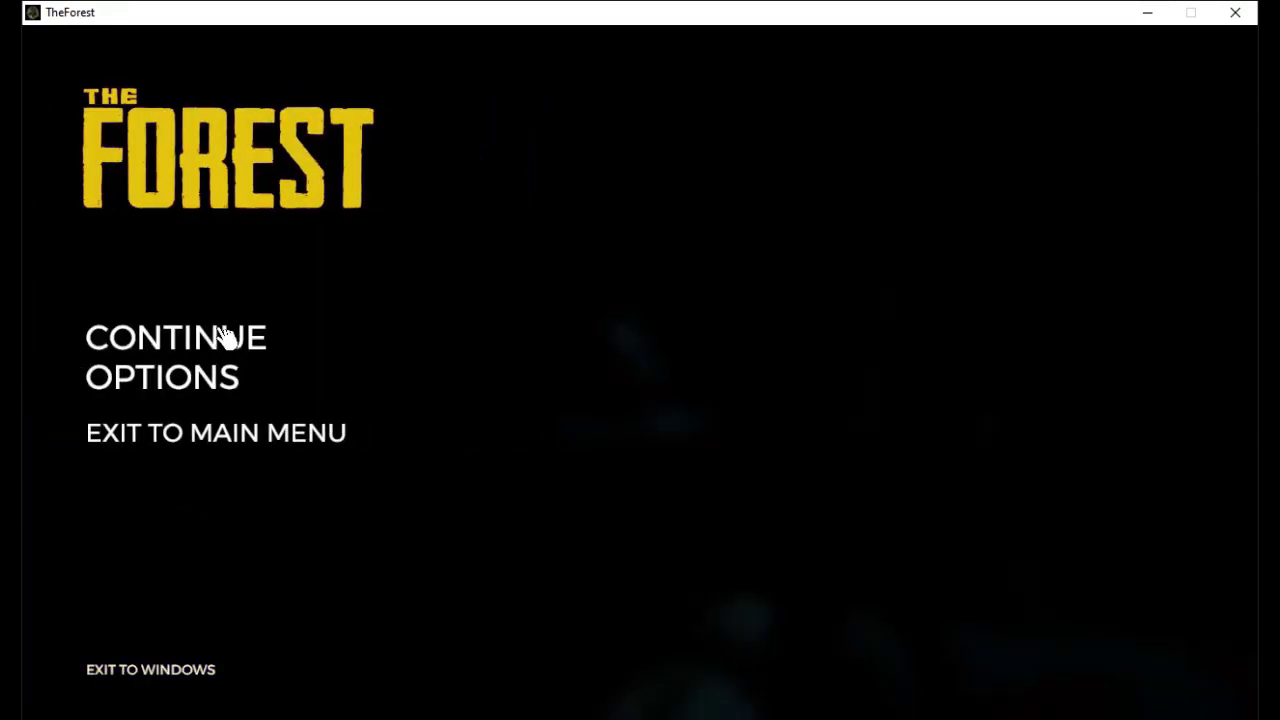
Resume the game and walk out onto the night-time cabin deck, facing the forest
key("Escape")
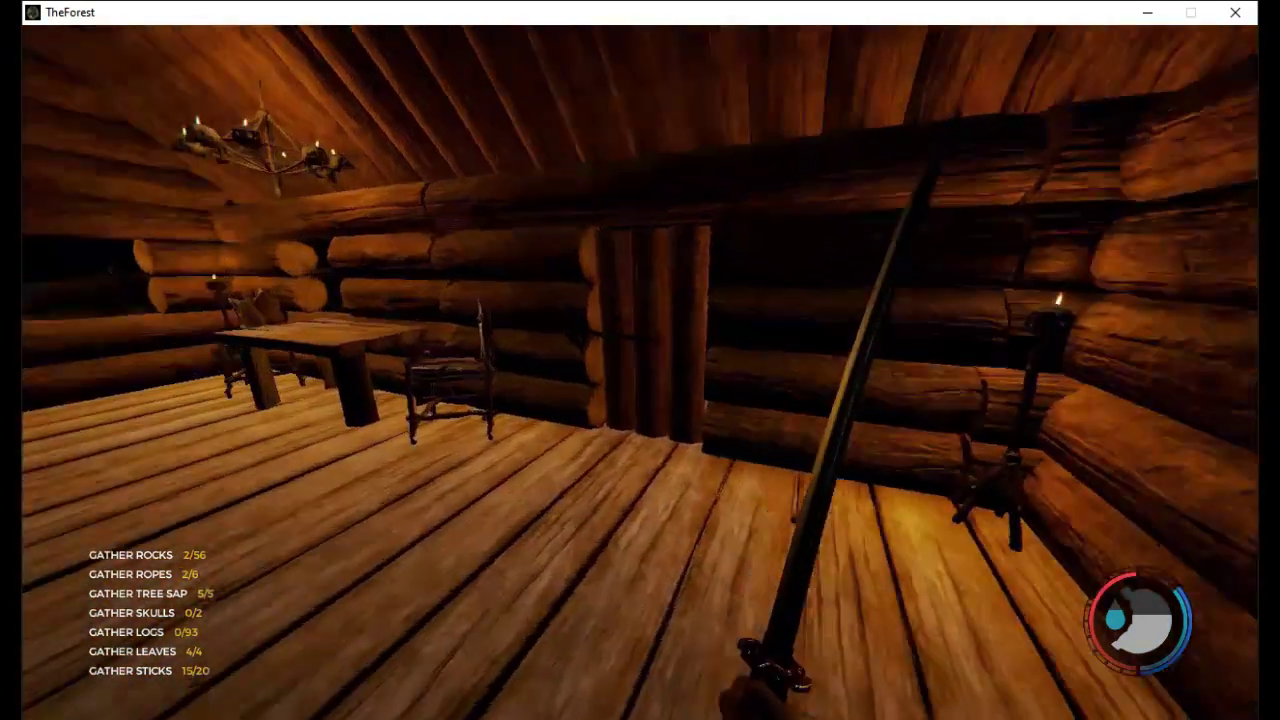
key("w")
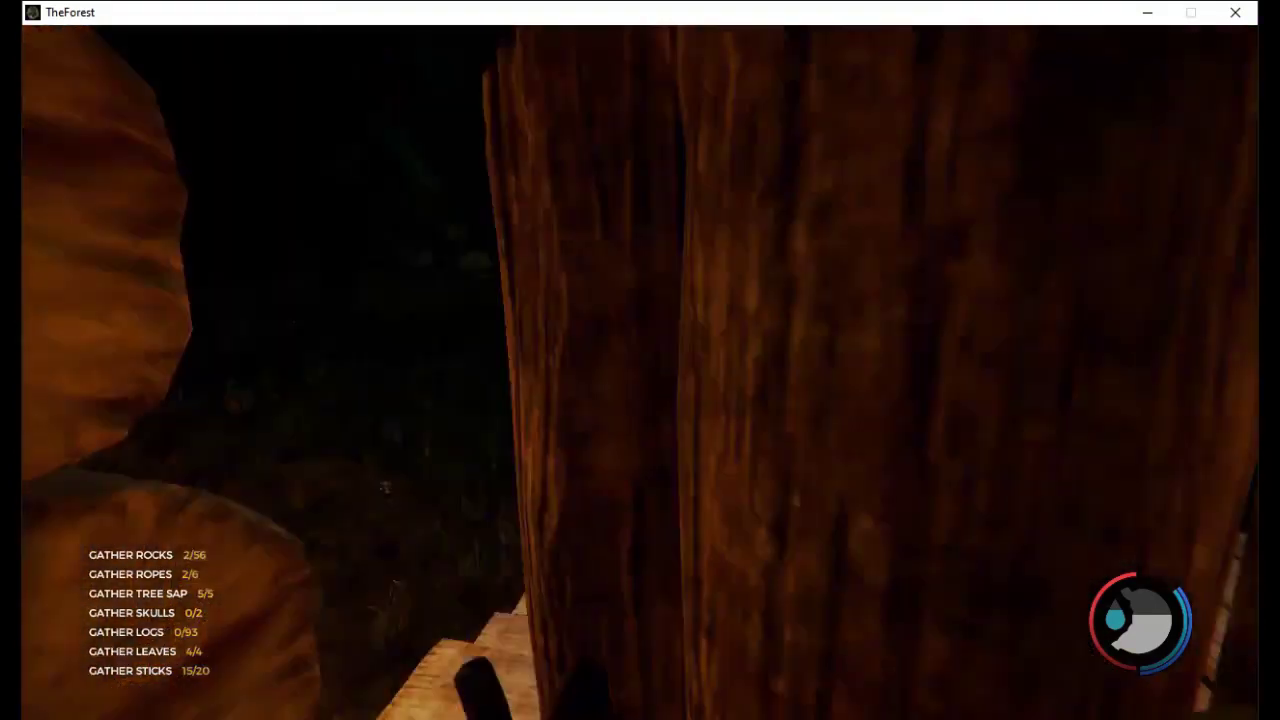
key("w")
key("w")
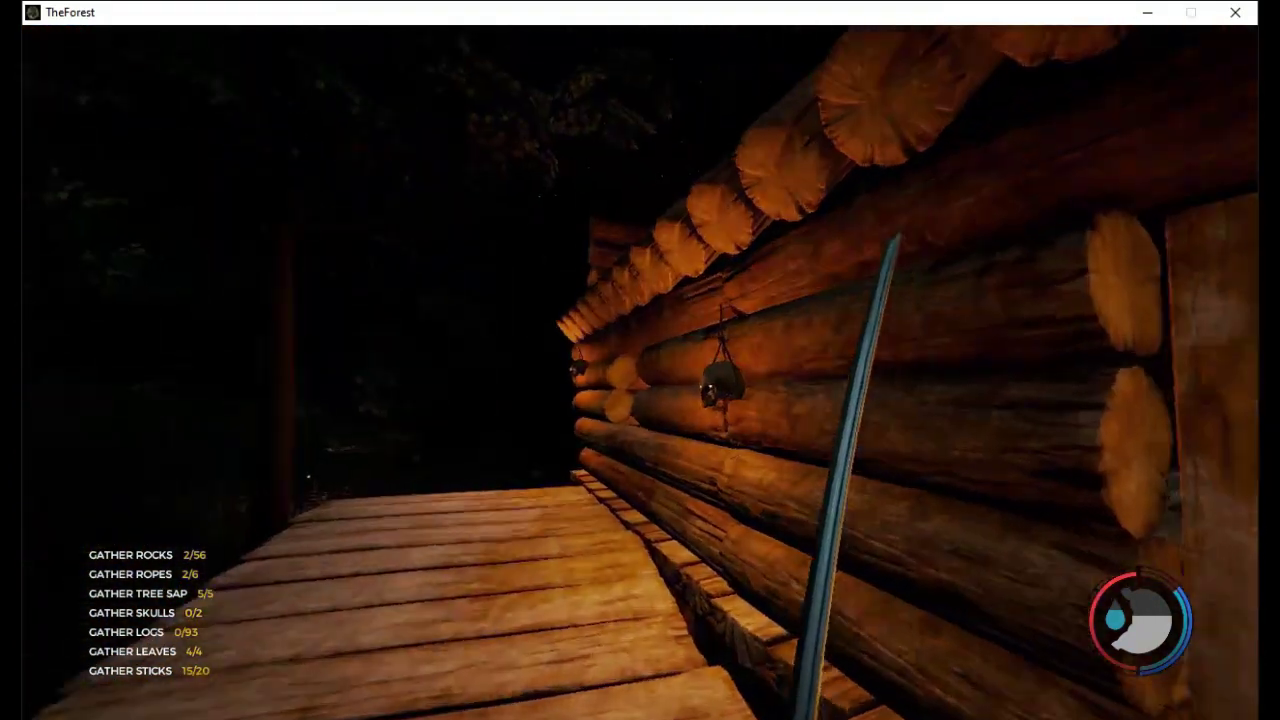
key("w")
key("w")
key("w")
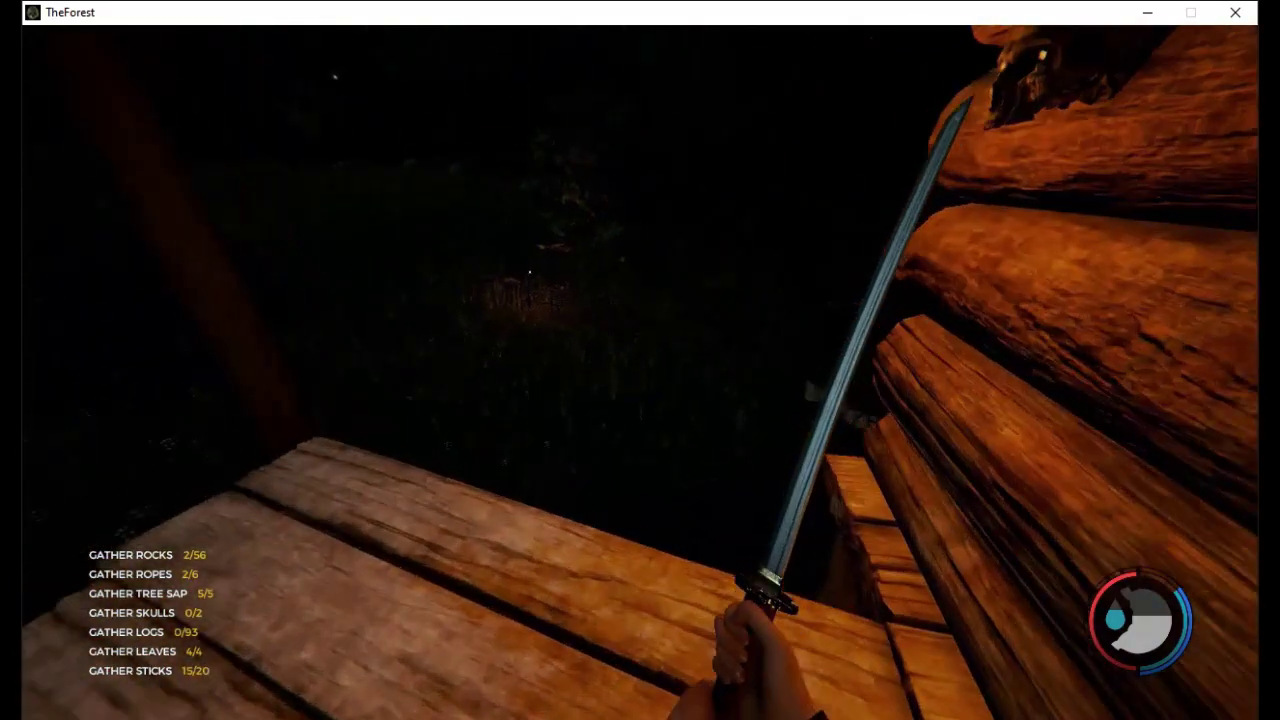
key("a")
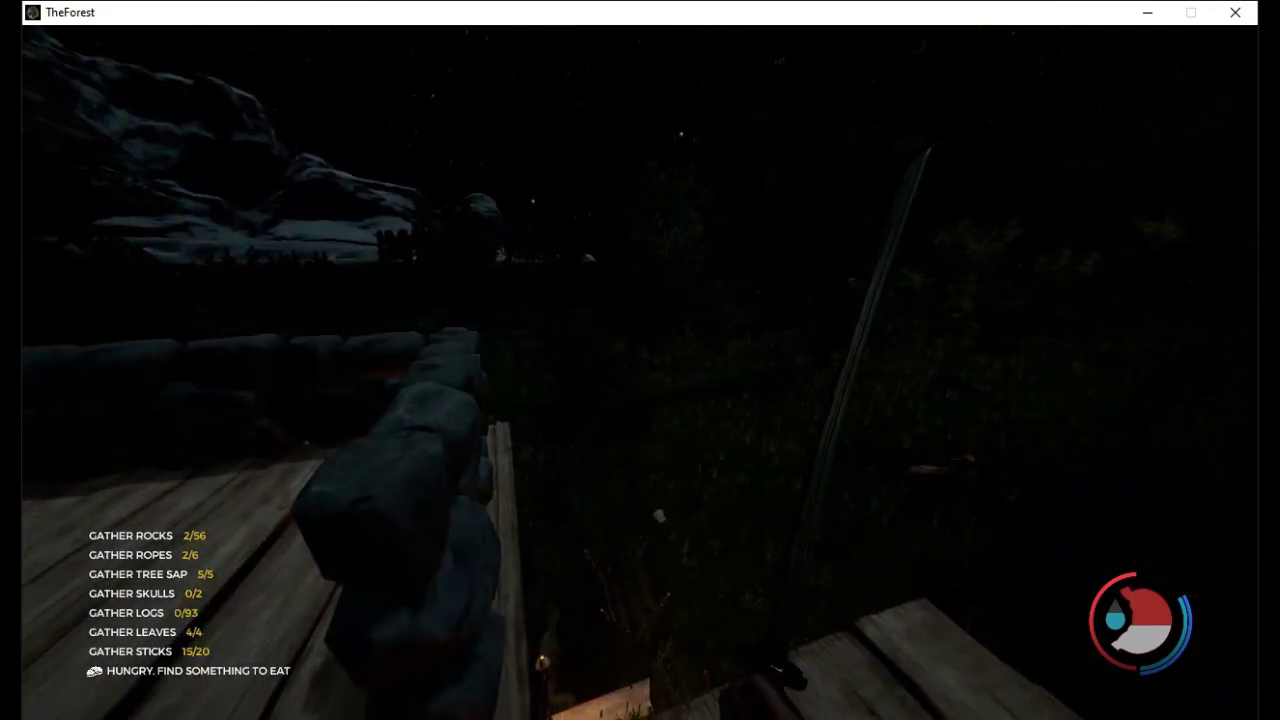
Open the survival book to the Custom Building pages
key("b")
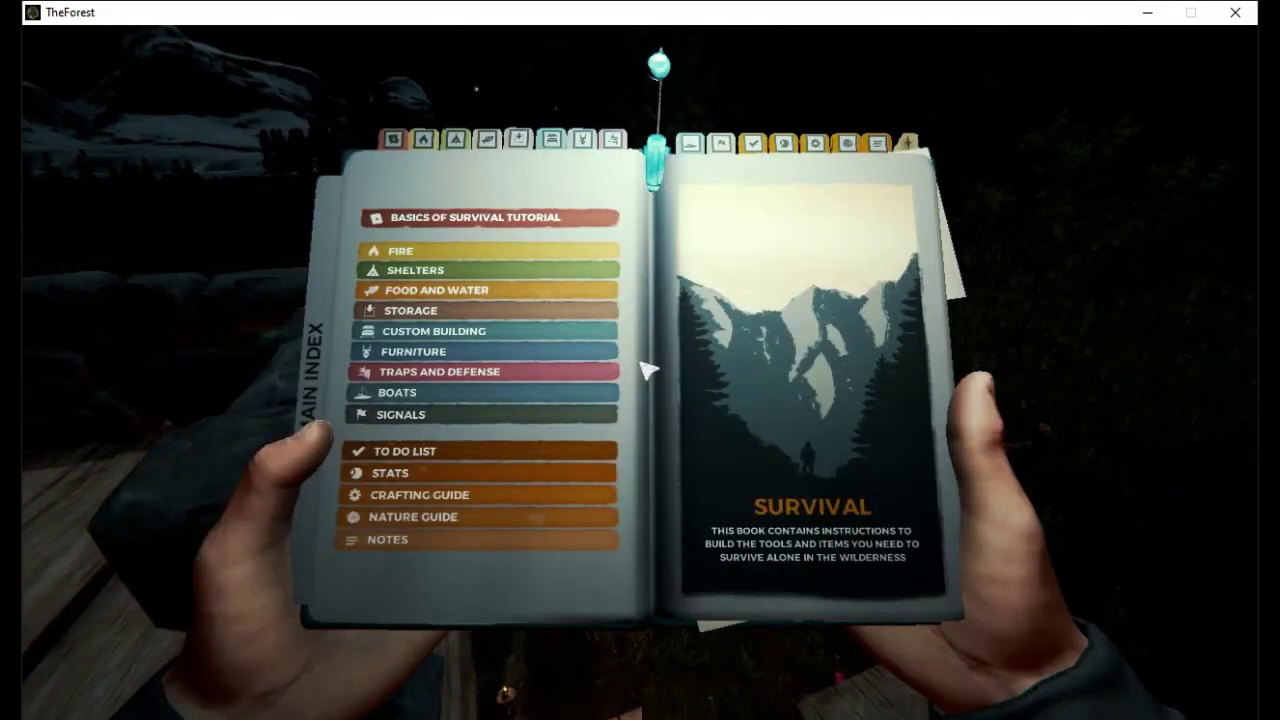
left_click(586, 339)
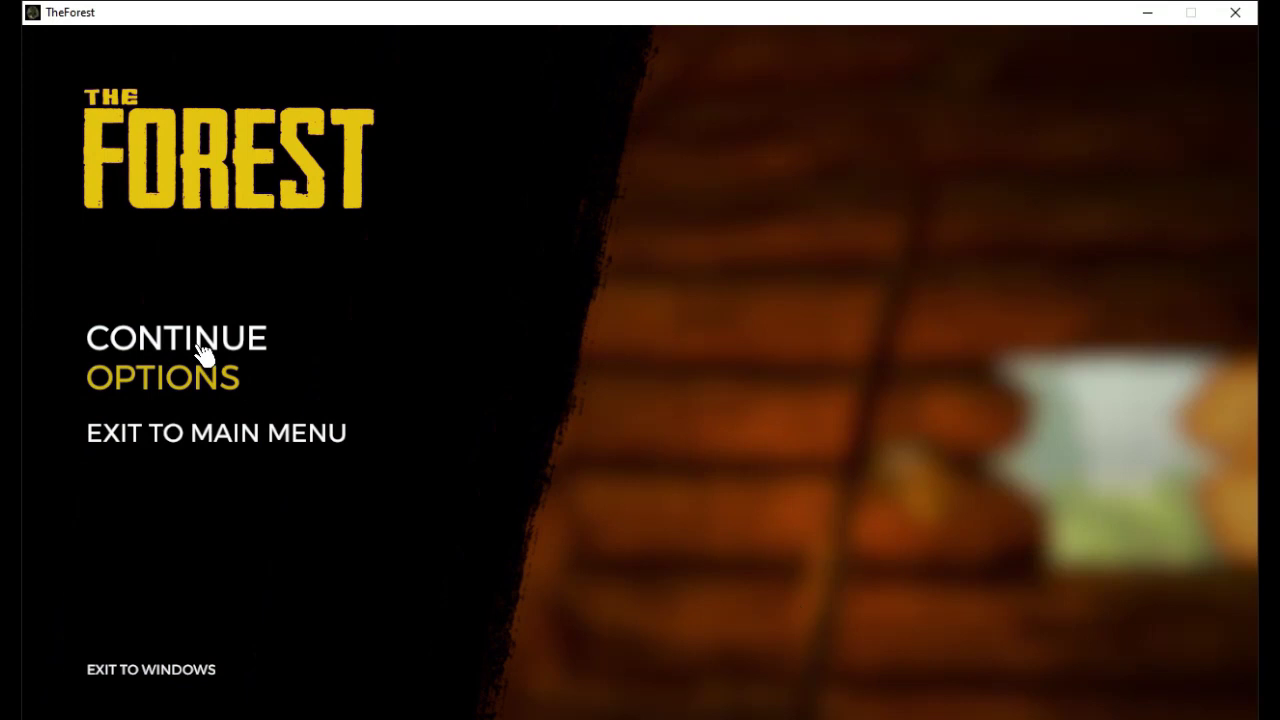
Resume play in daylight and walk forward along the deck
key("Escape")
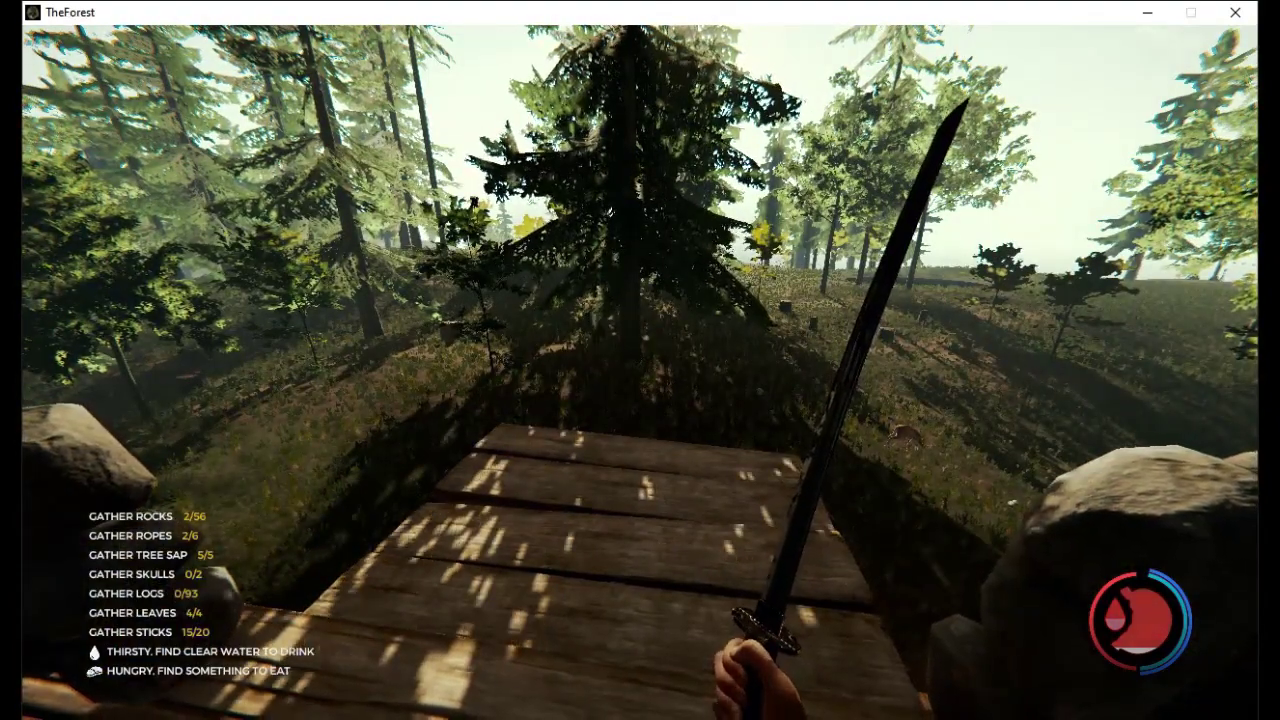
key("w")
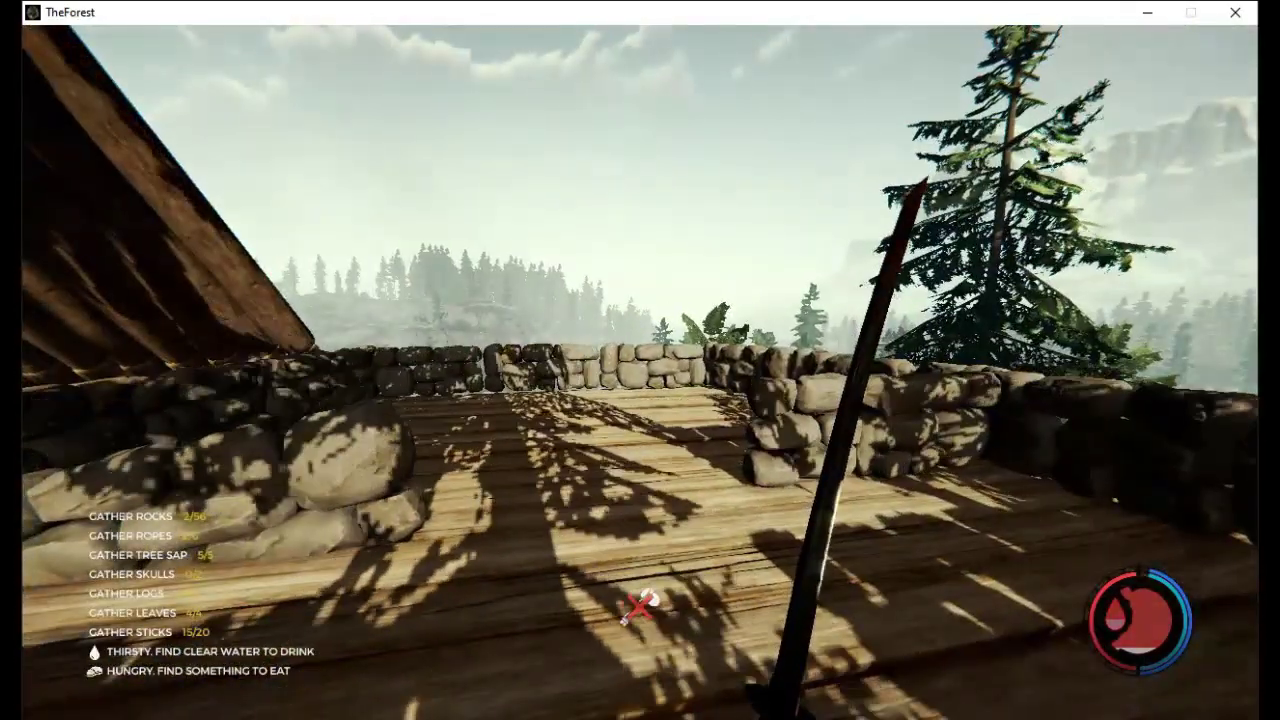
Walk past the stone walls and climb the stairs onto the roofed upper deck
key("w")
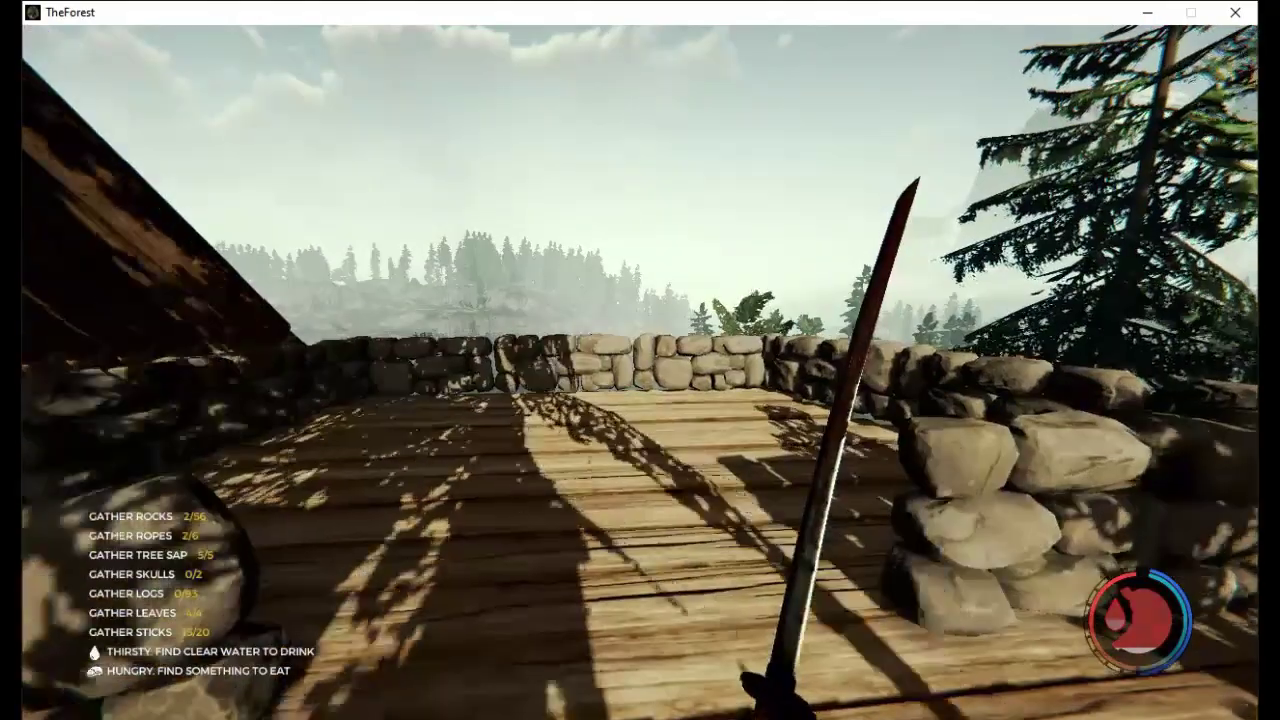
key("w")
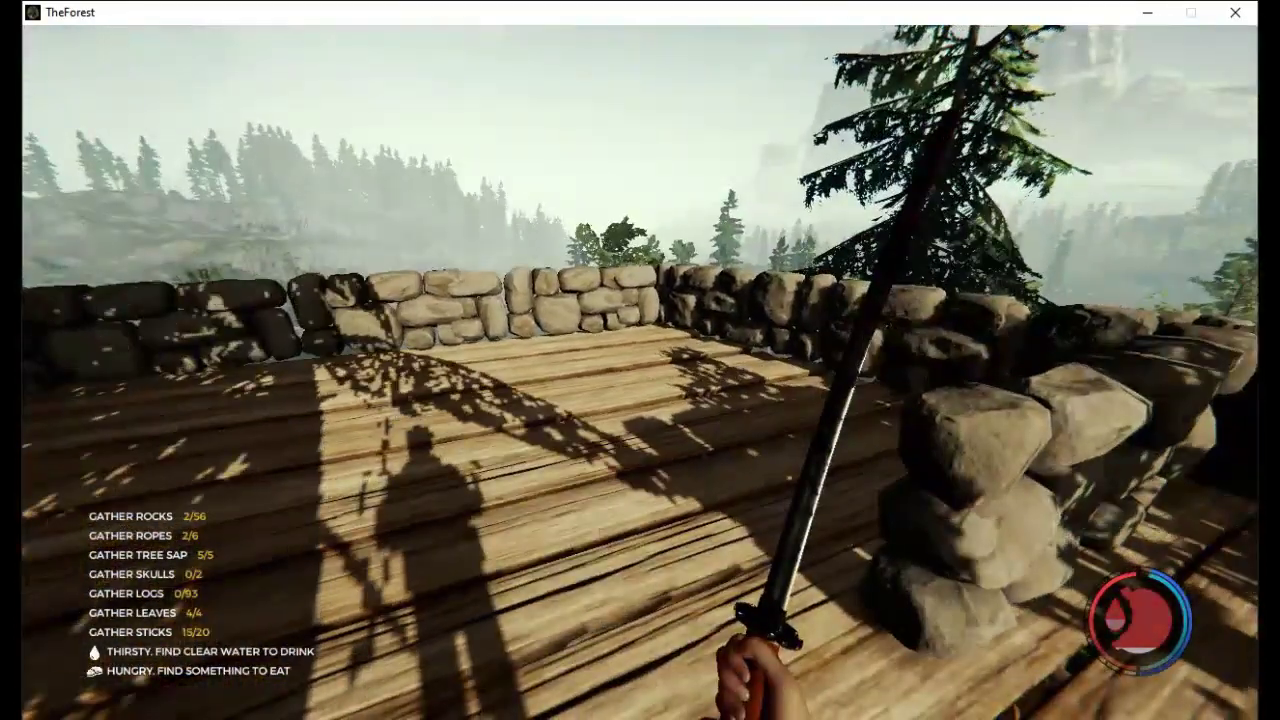
key("w")
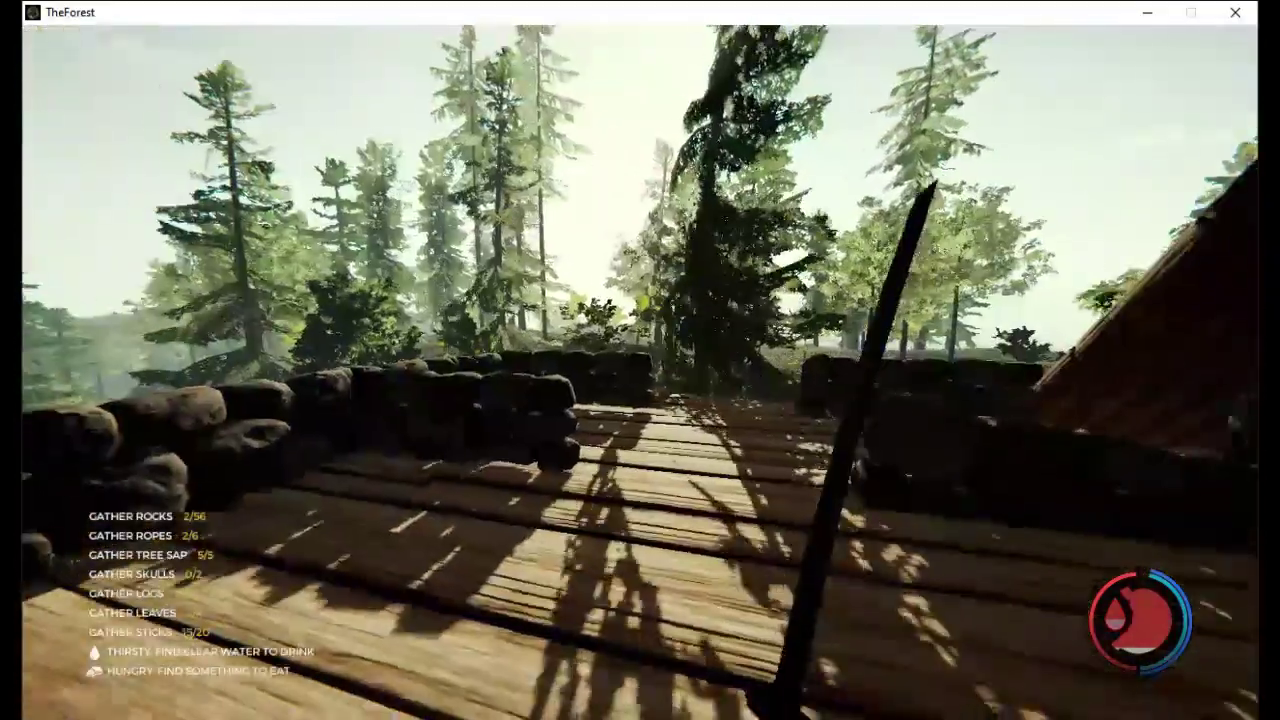
key("w")
key("w")
key("w")
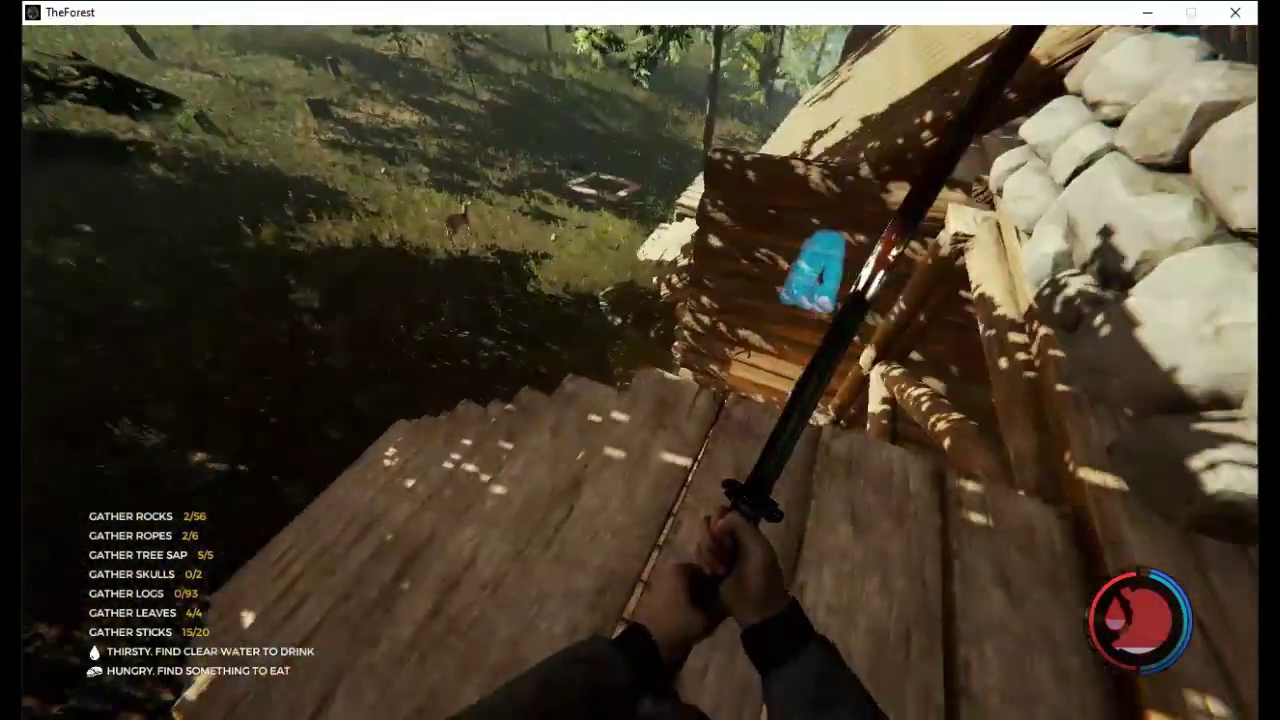
key("w")
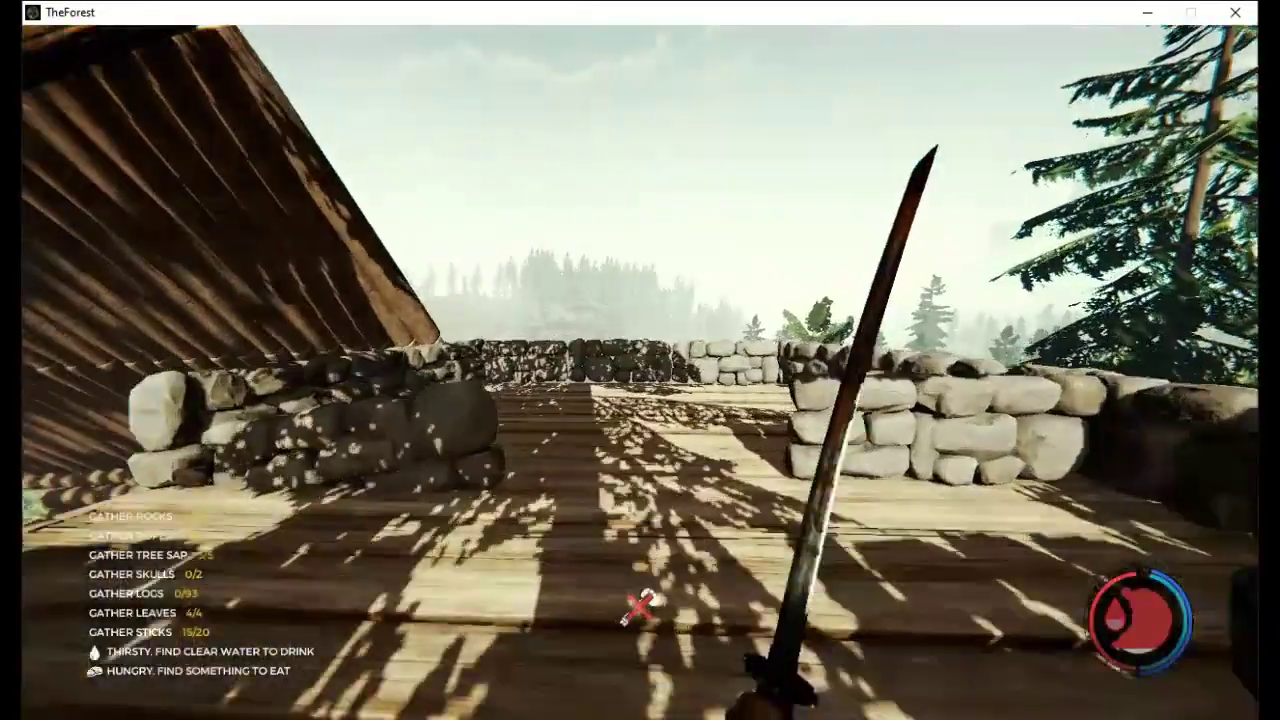
key("w")
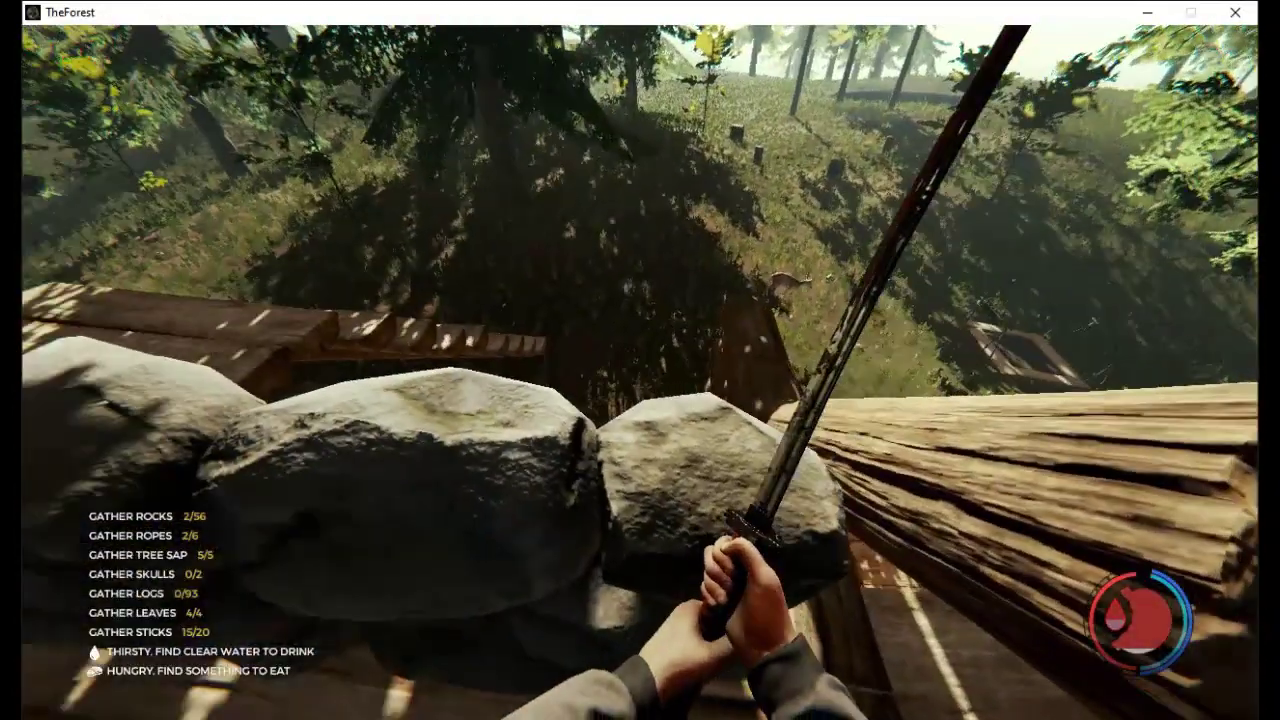
Look over the deck edge at the blueprint and drop down to the ground
key("w")
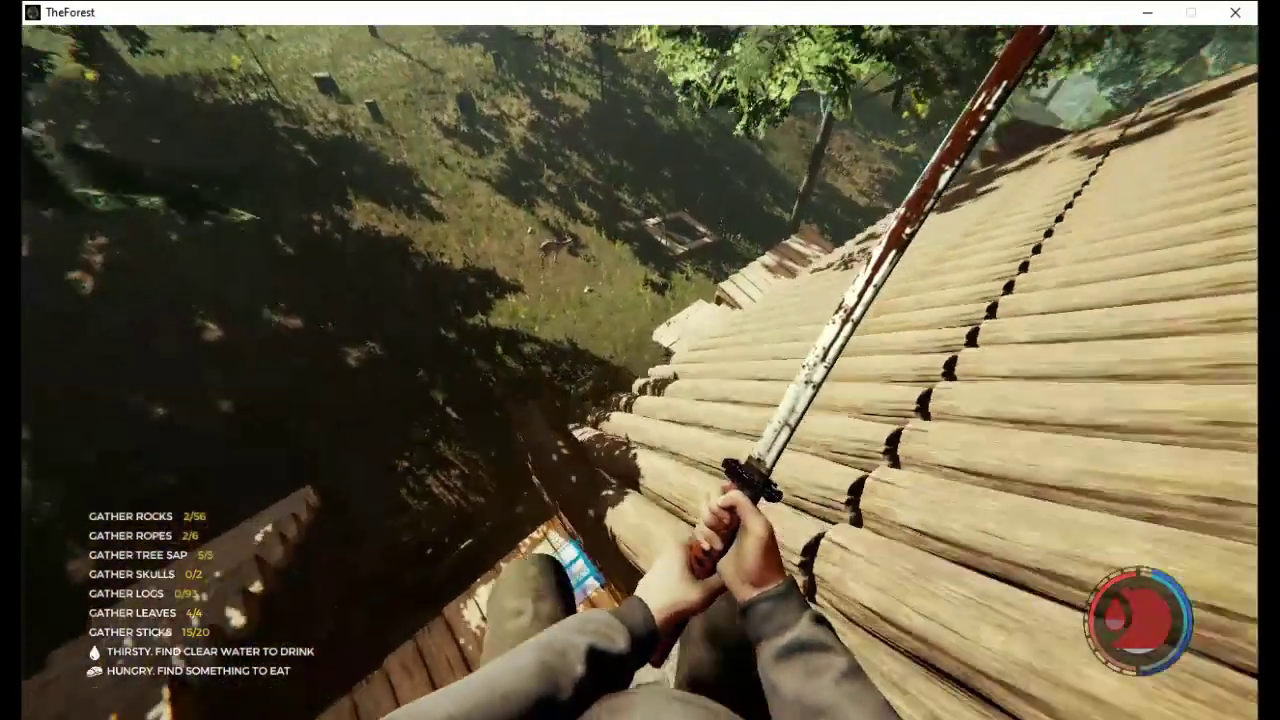
key("w")
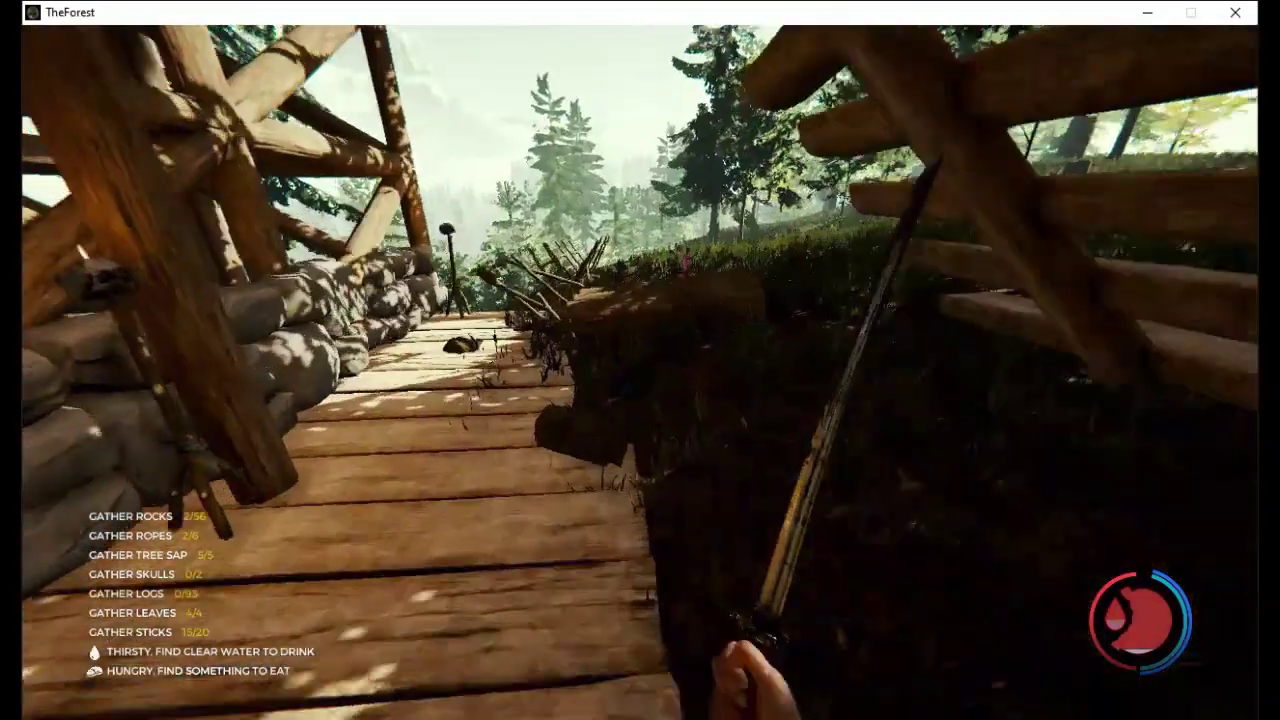
Pick up a log for the build, then walk to the wooden platform and eat
key("KP_Divide")
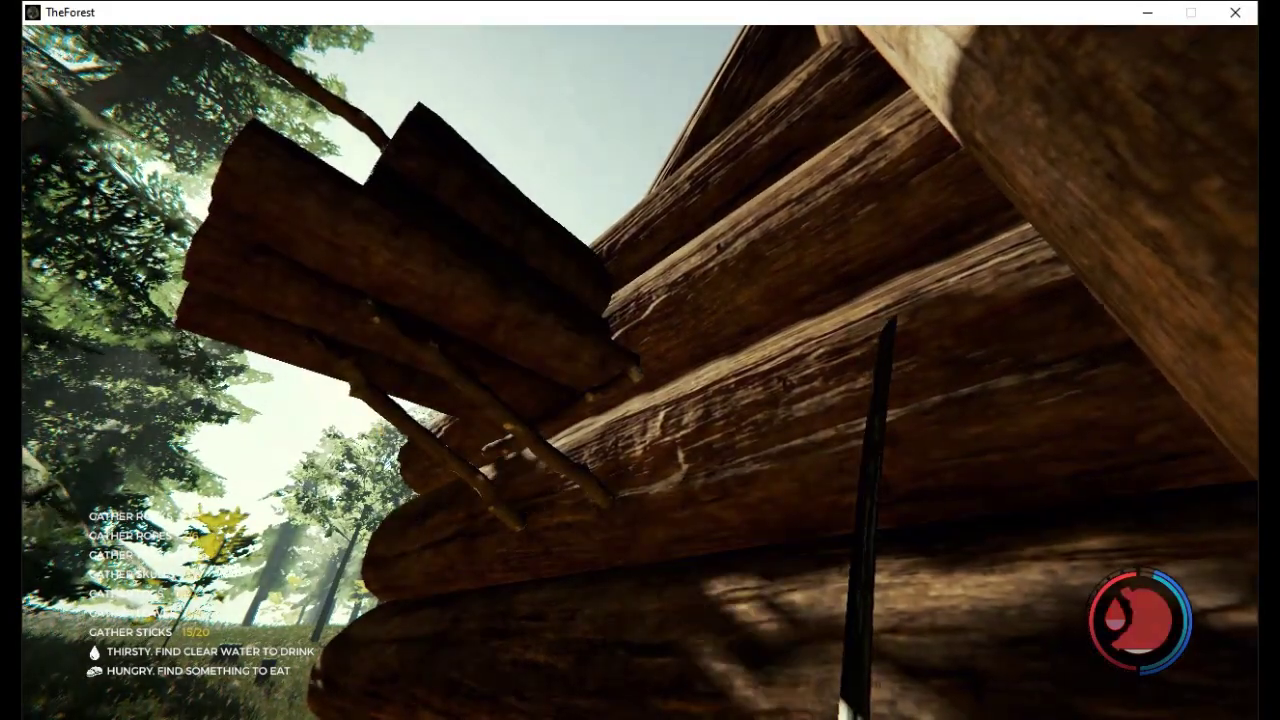
key("w")
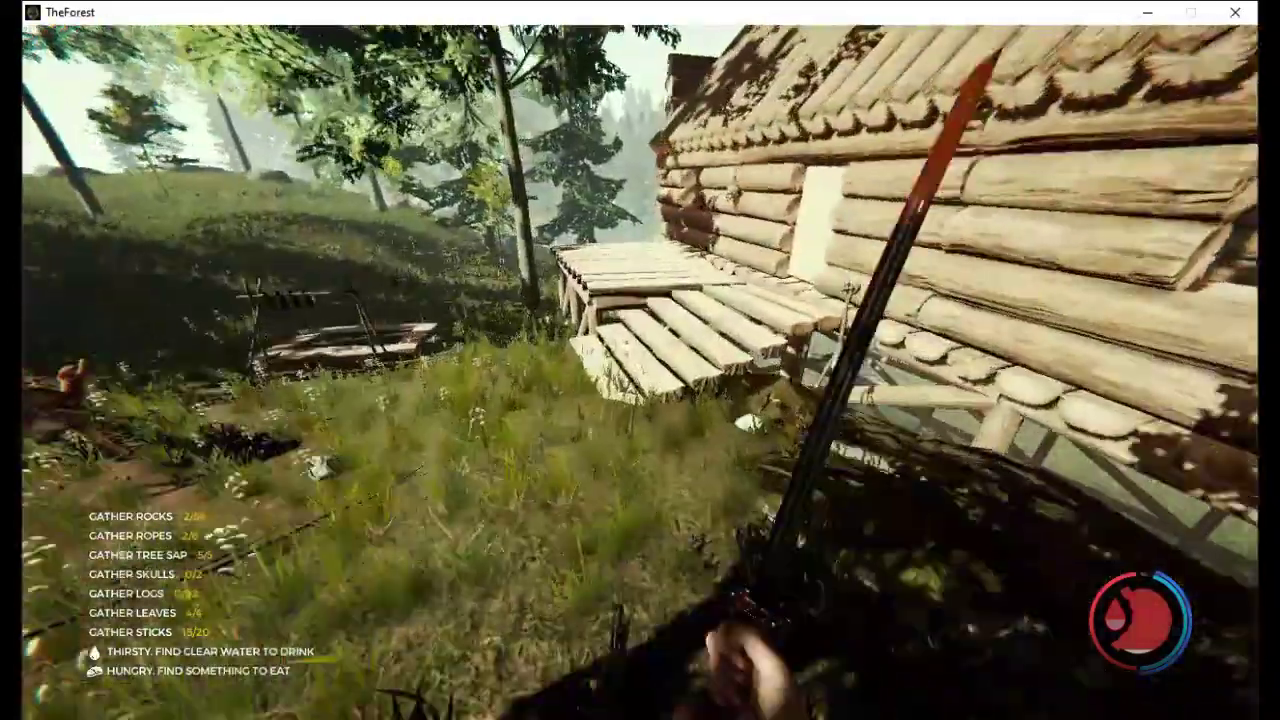
key("w")
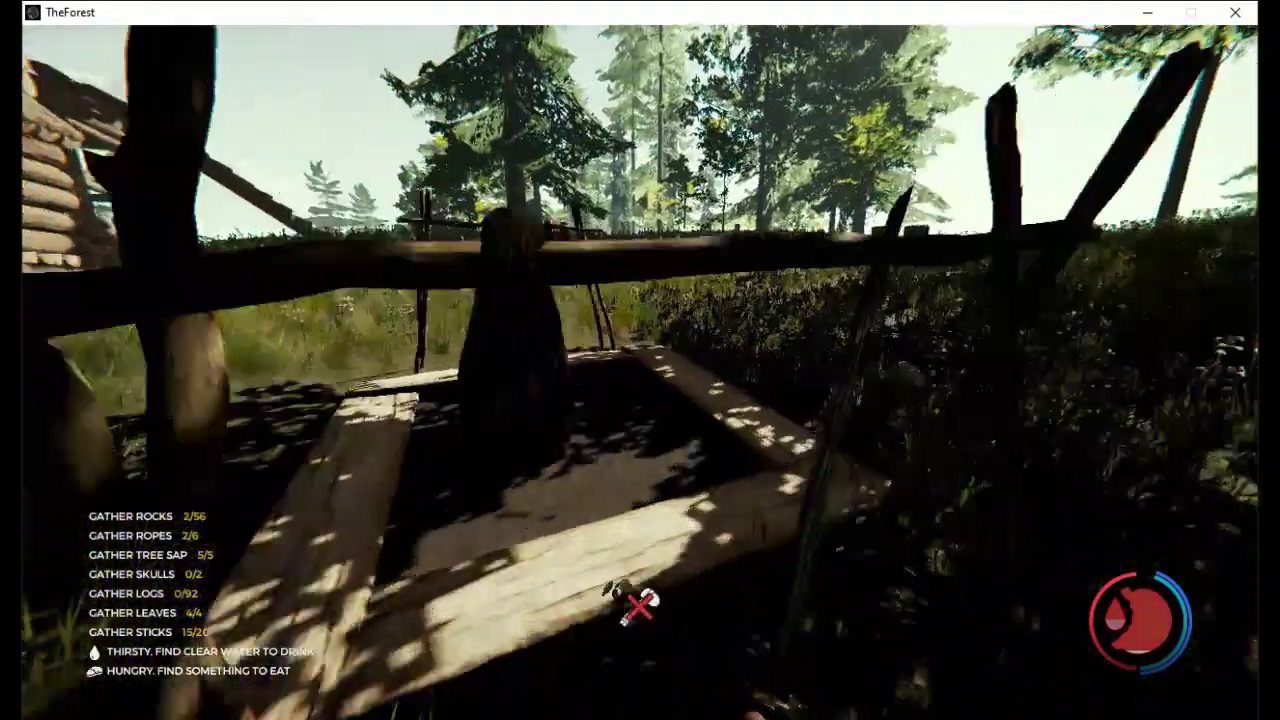
key("w")
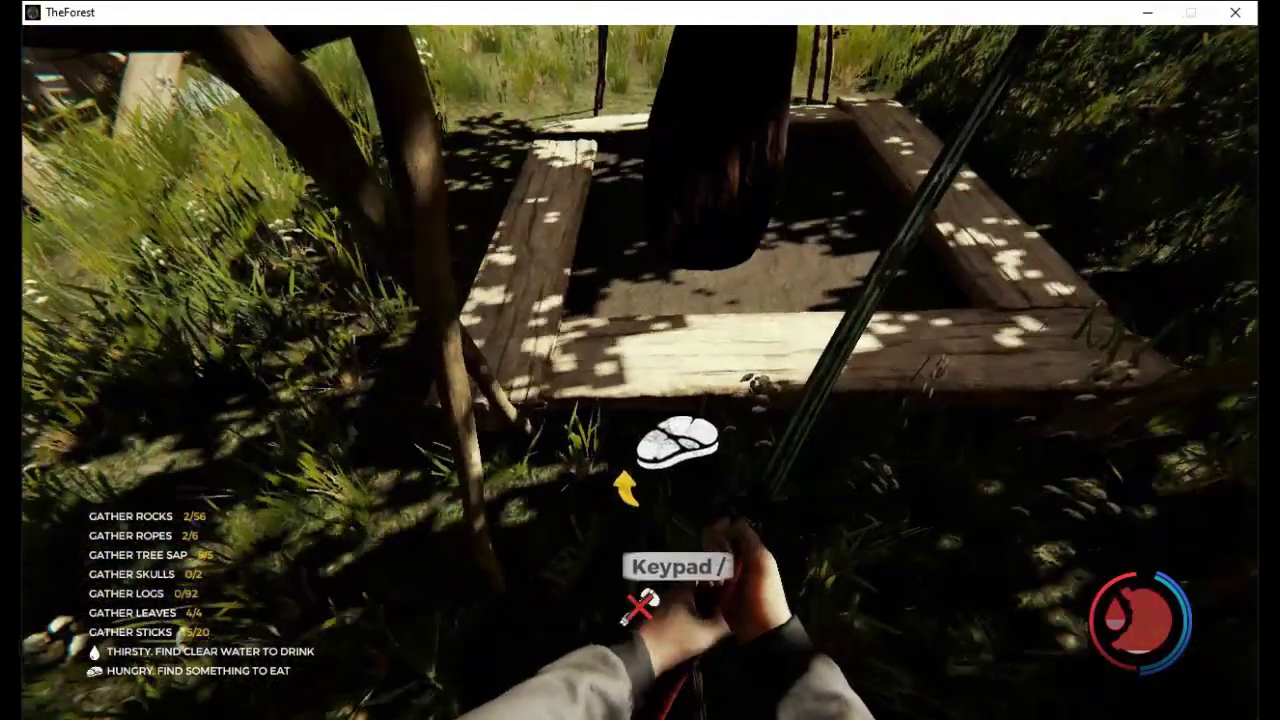
key("KP_Divide")
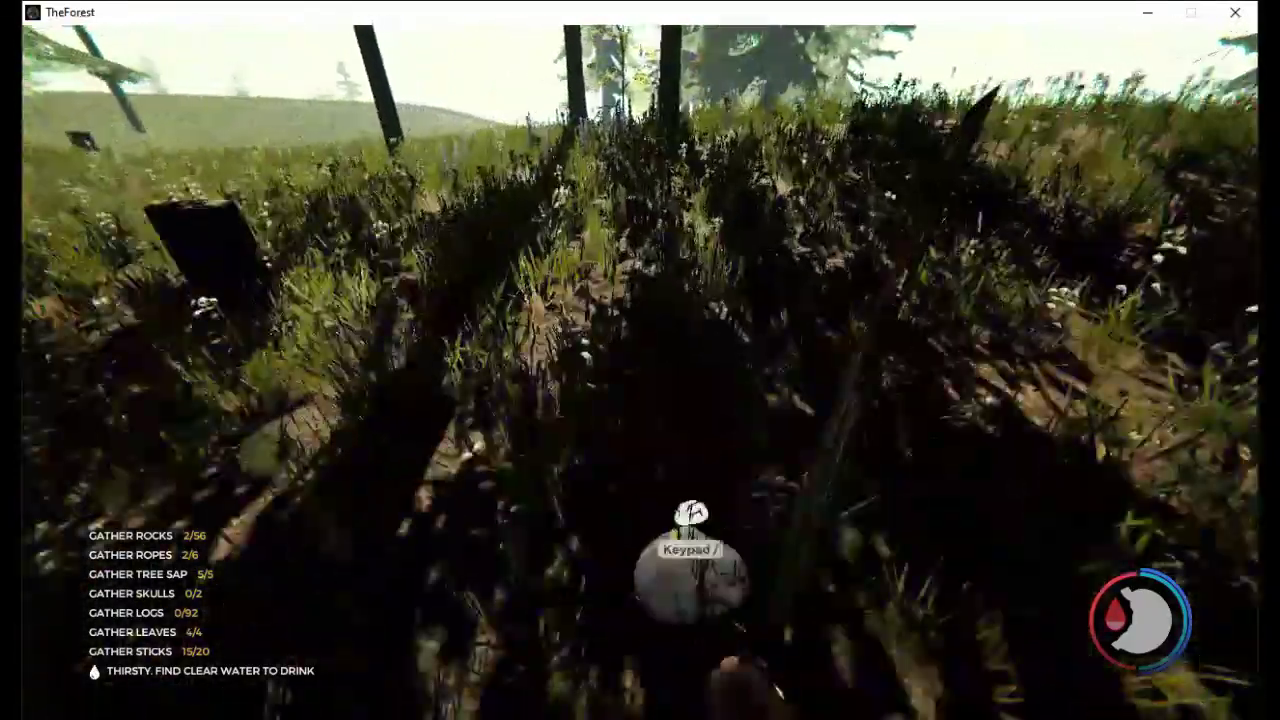
Walk through the bushes, along the pond, and across the clearing to the log cabin
key("w")
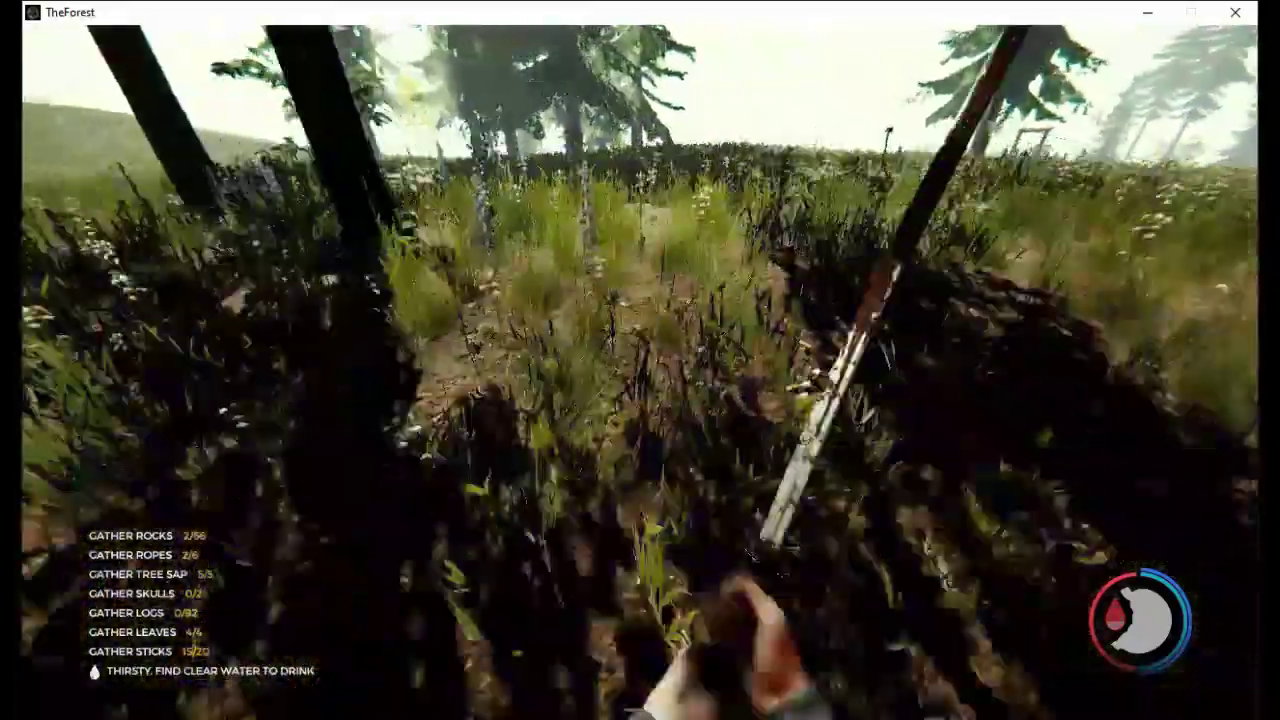
key("w")
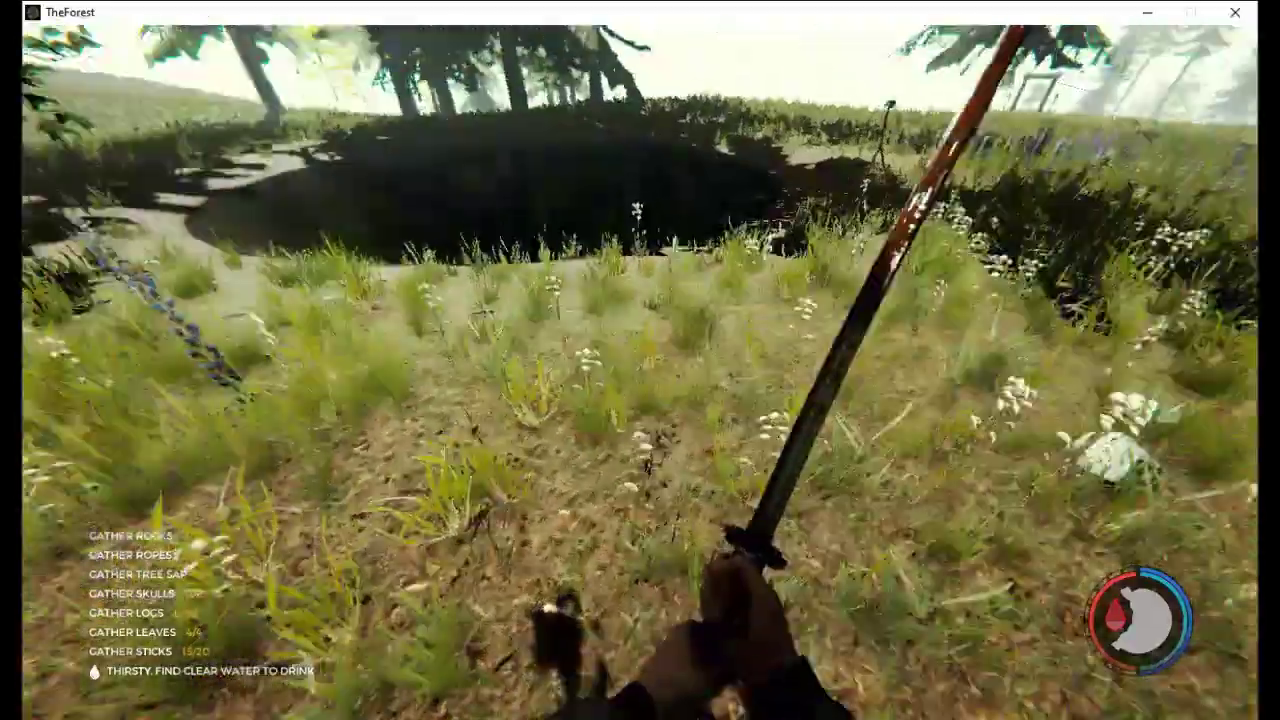
key("w")
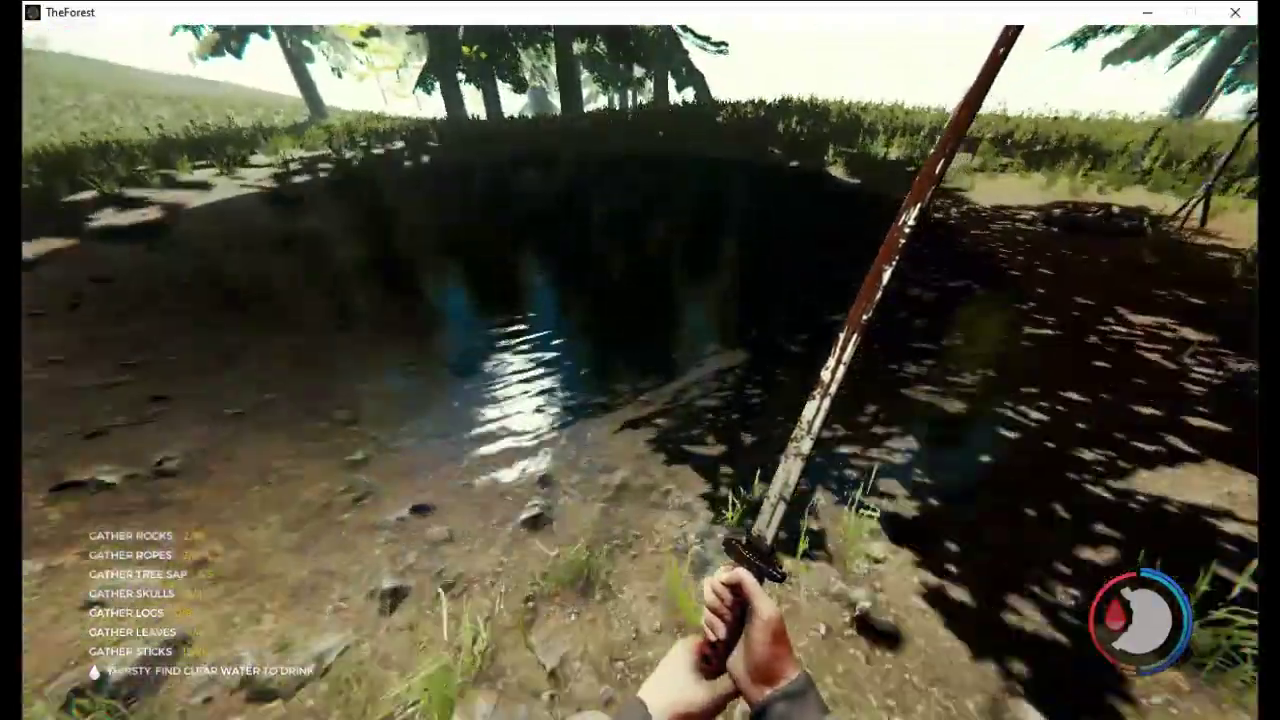
key("w")
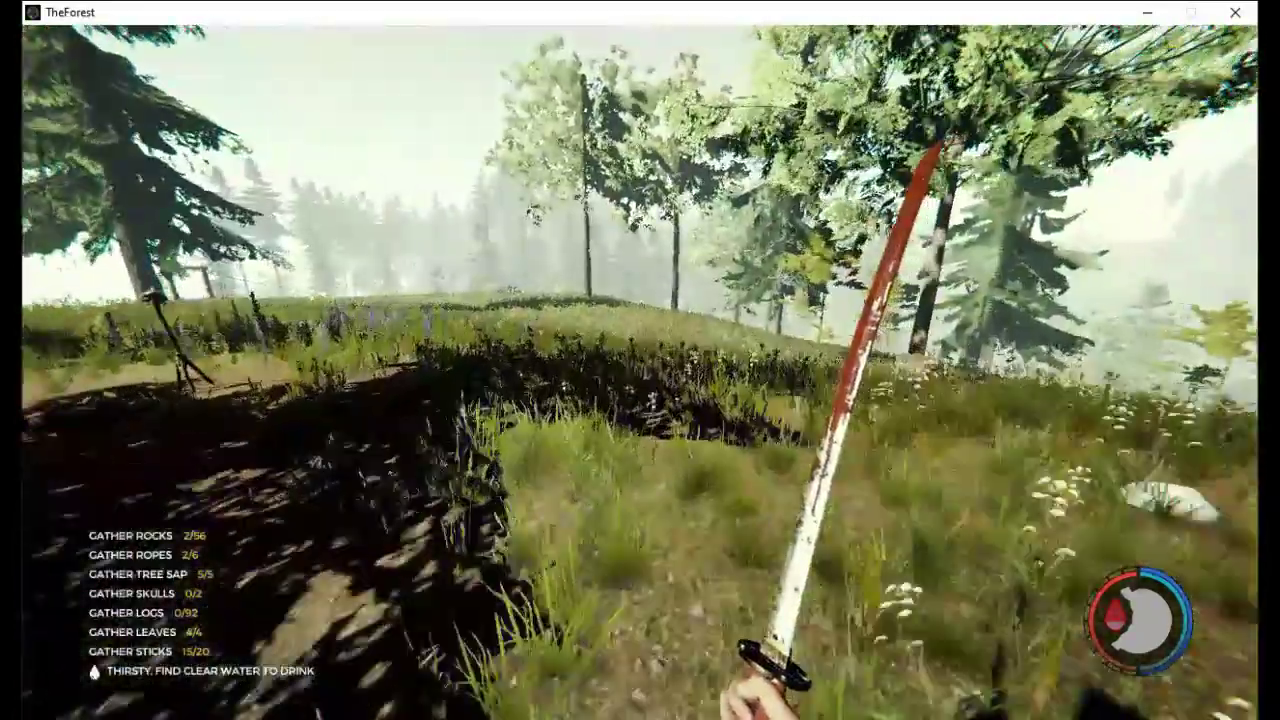
key("w")
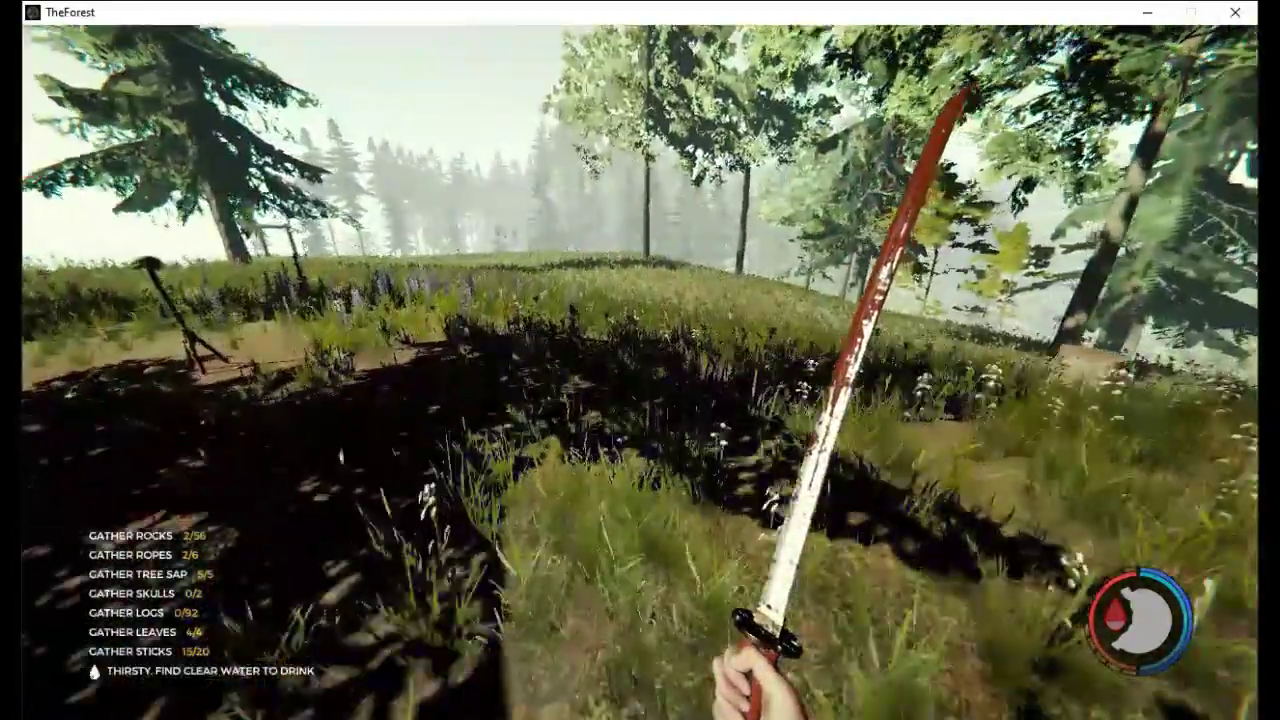
key("w")
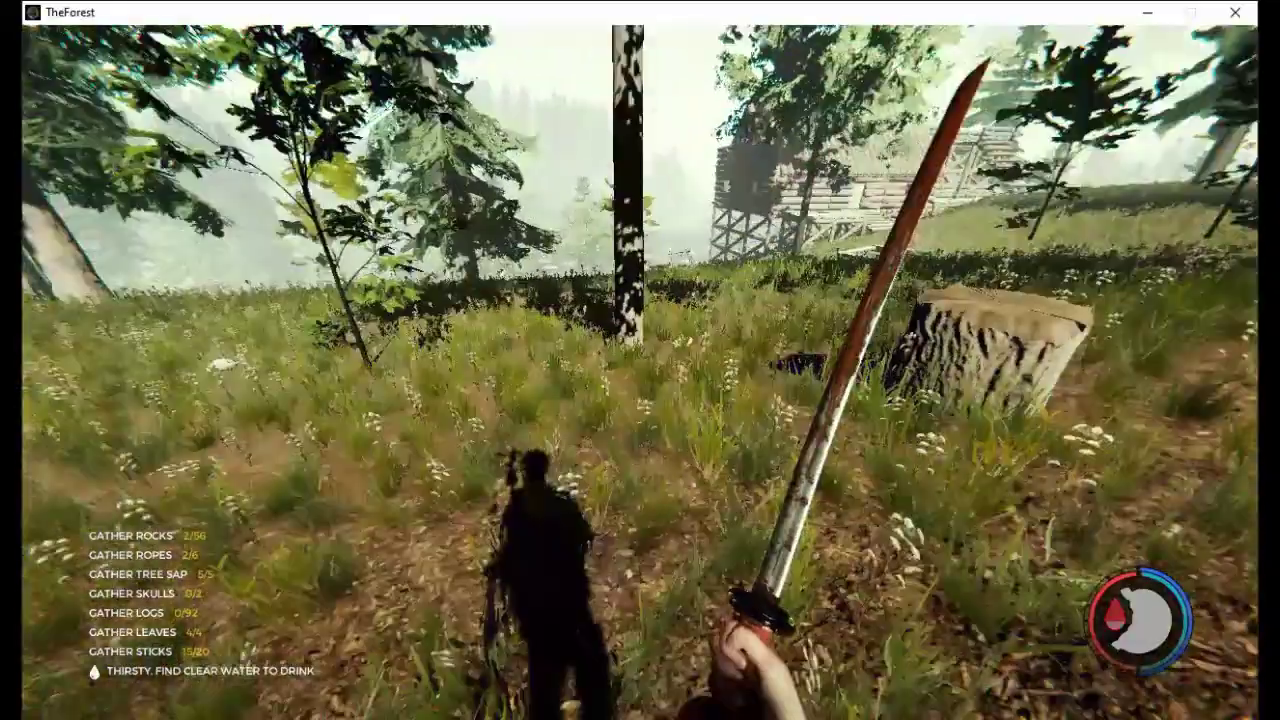
key("w")
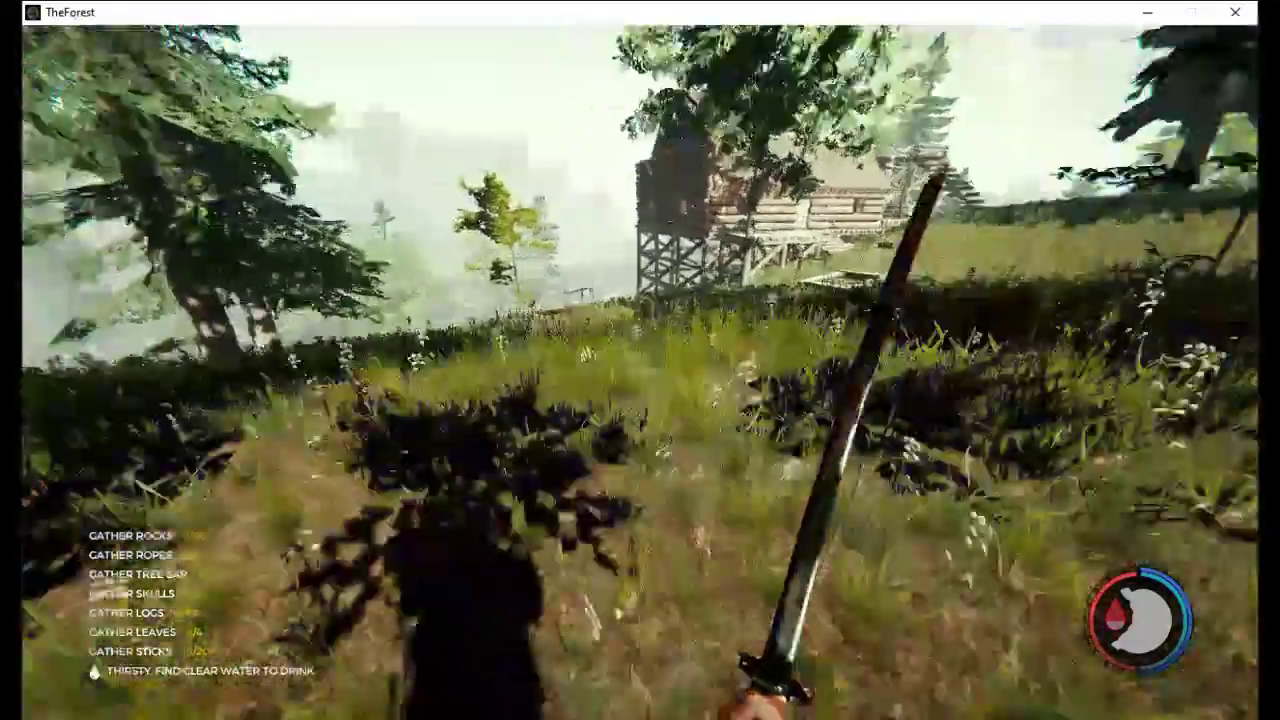
key("w")
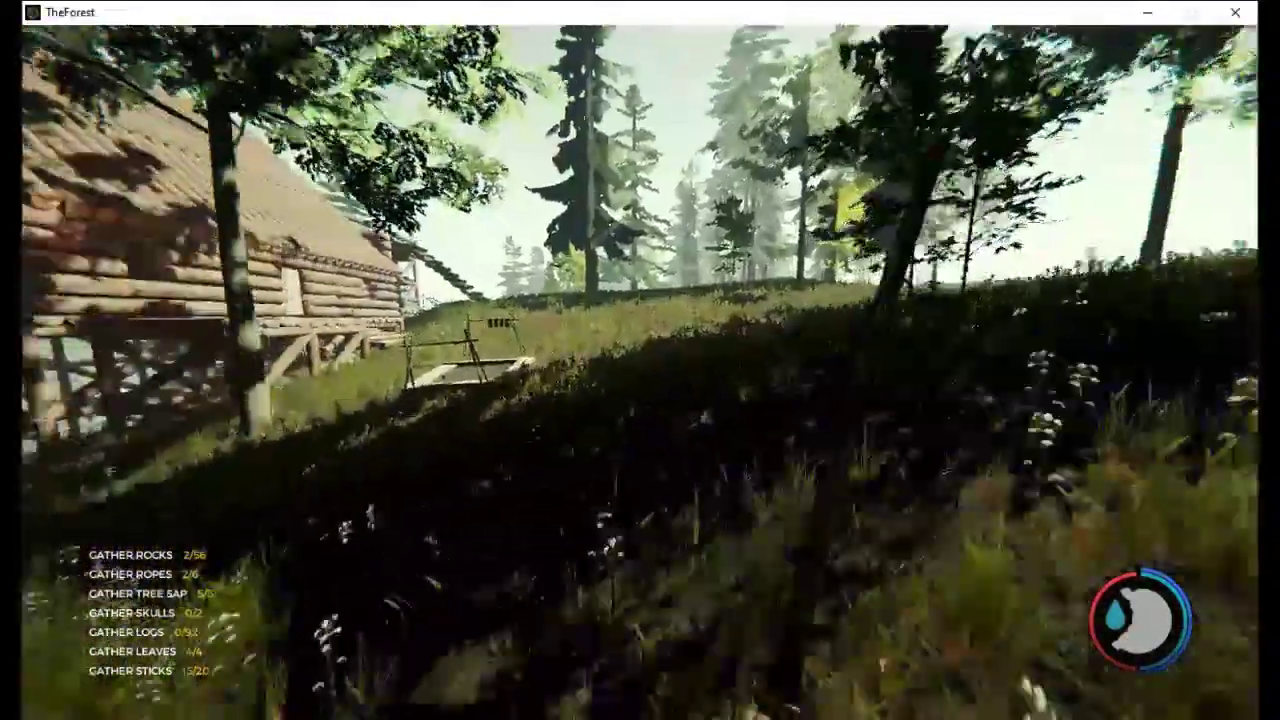
key("w")
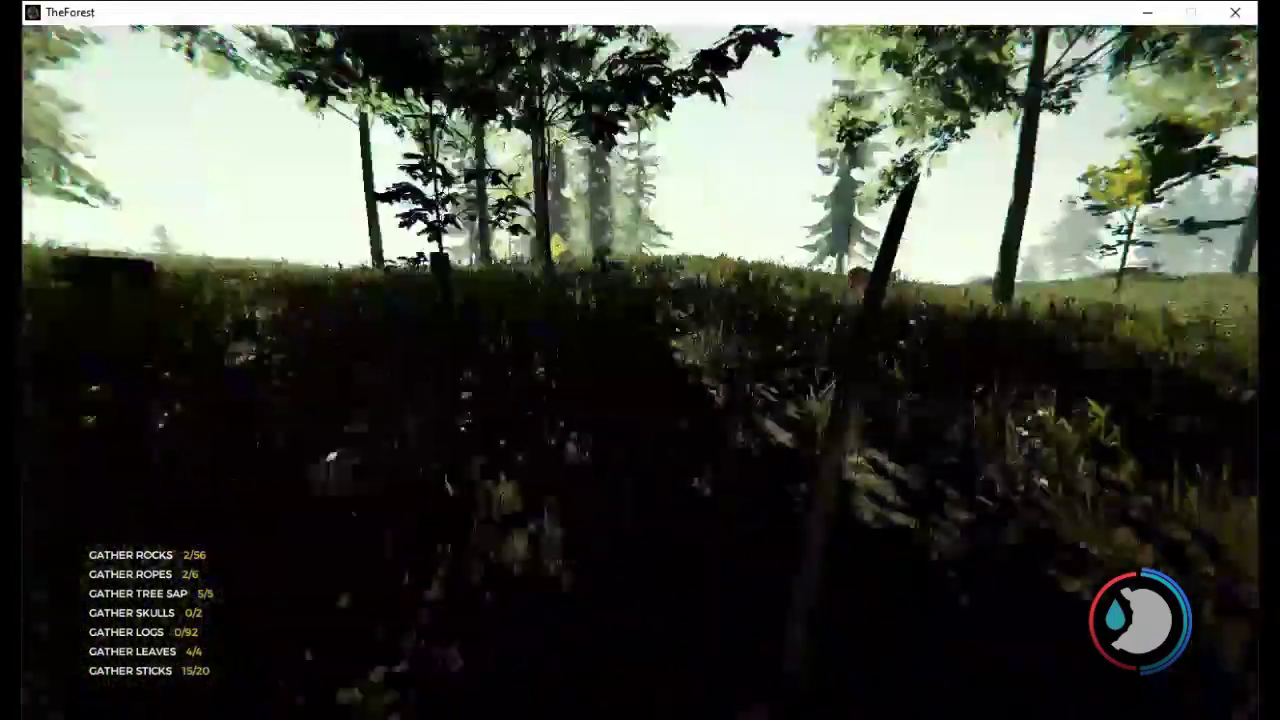
Wade around and across the pond, then drink water from it
key("w")
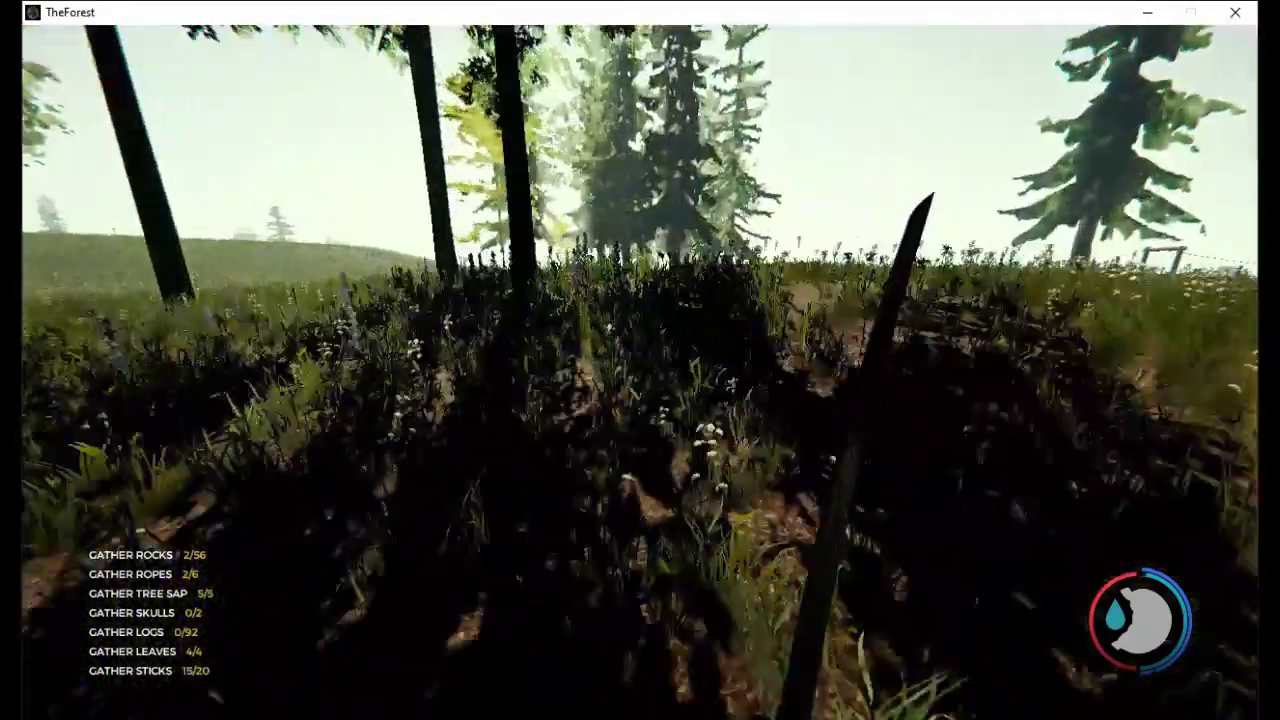
key("w")
key("w")
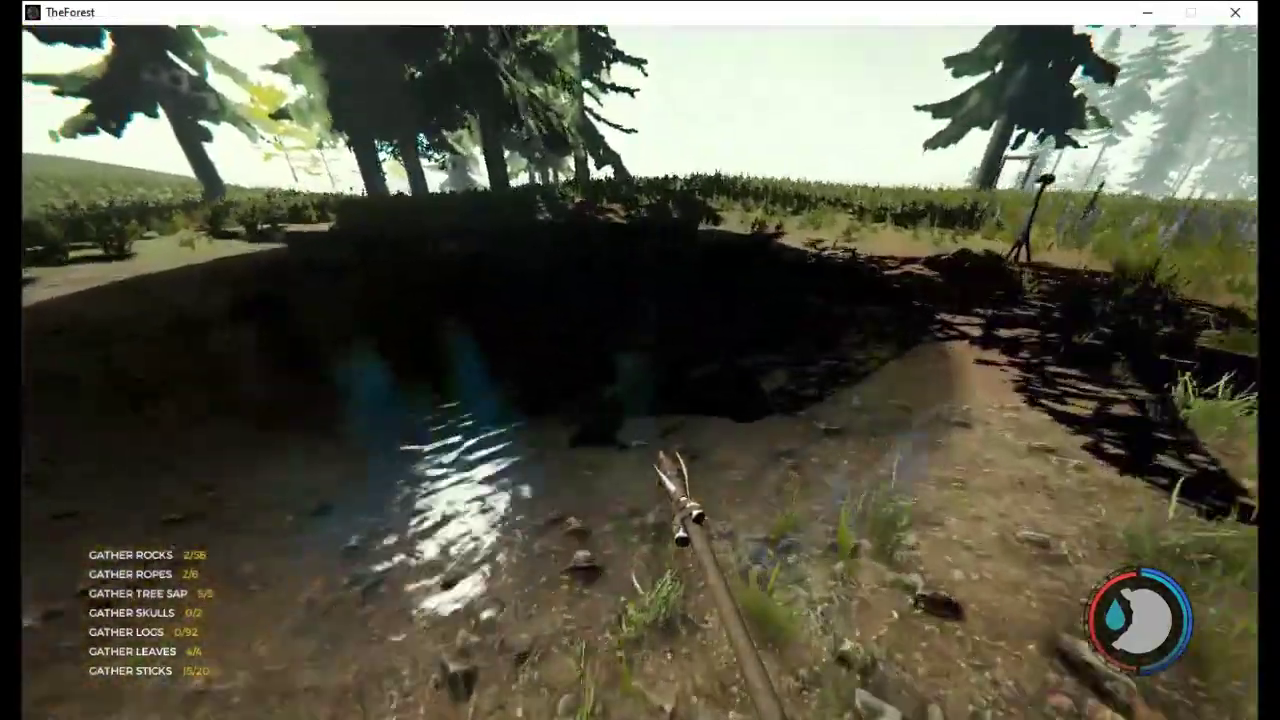
key("w")
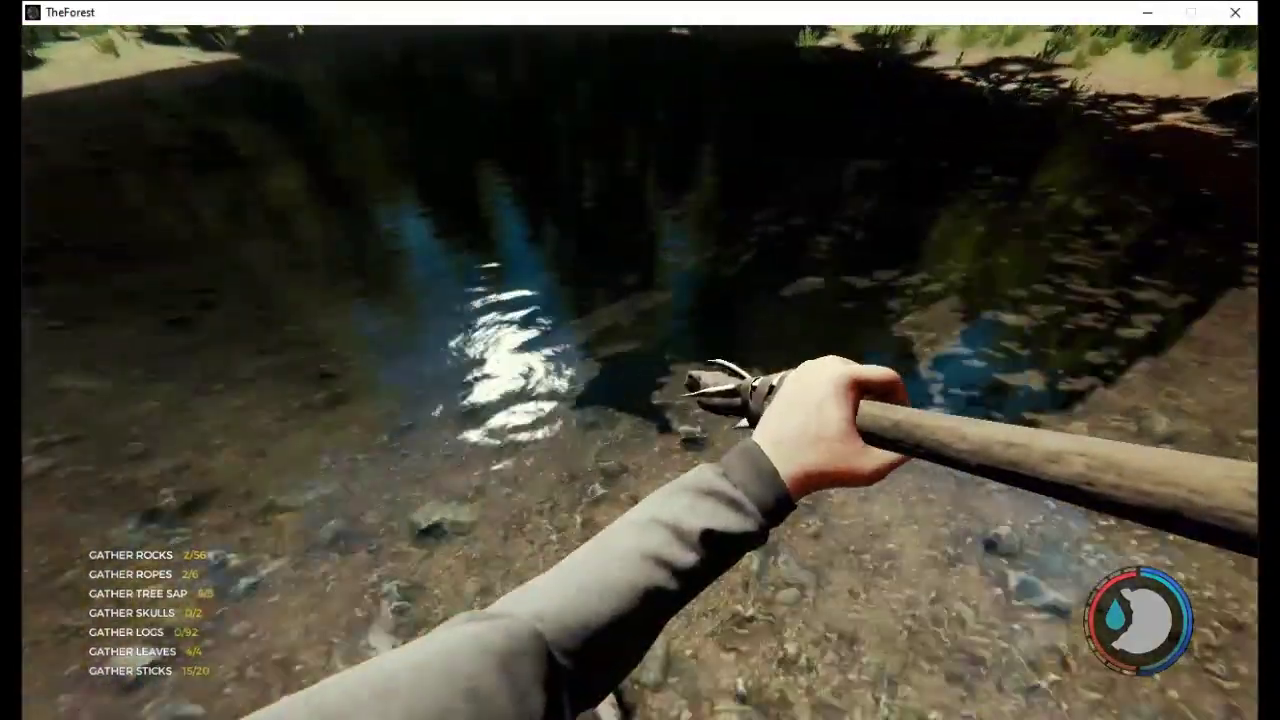
key("w")
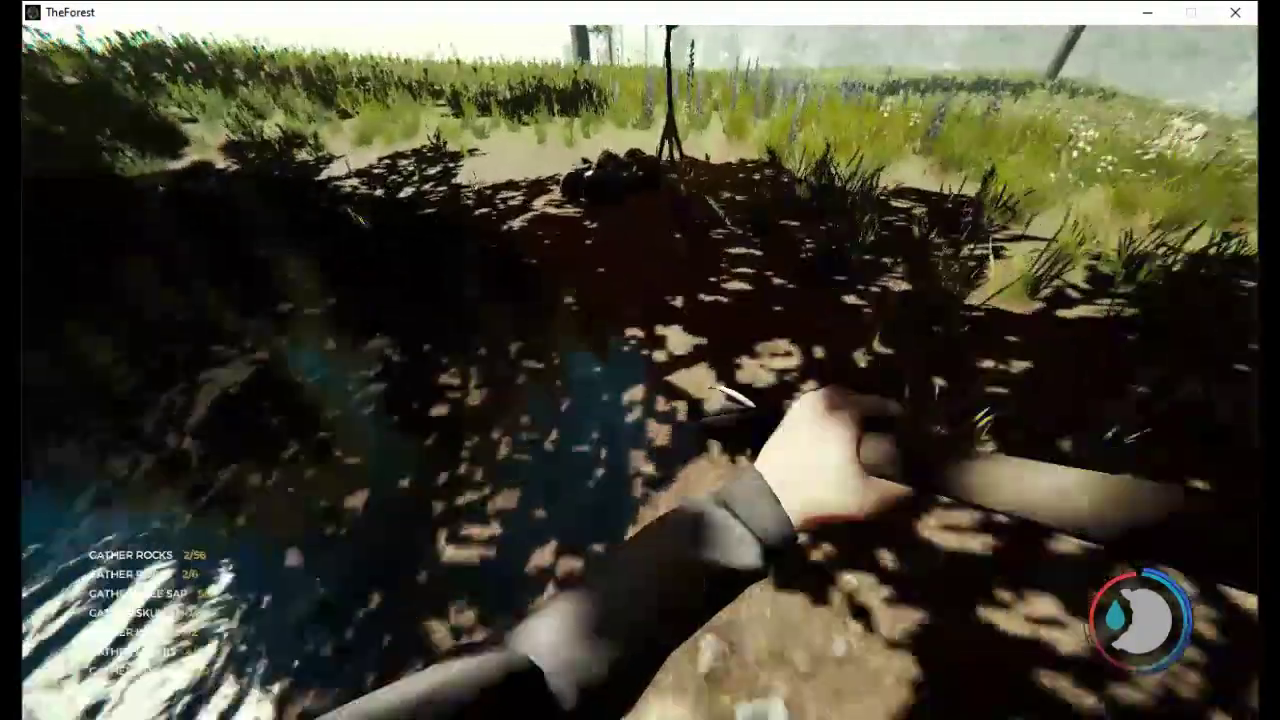
key("w")
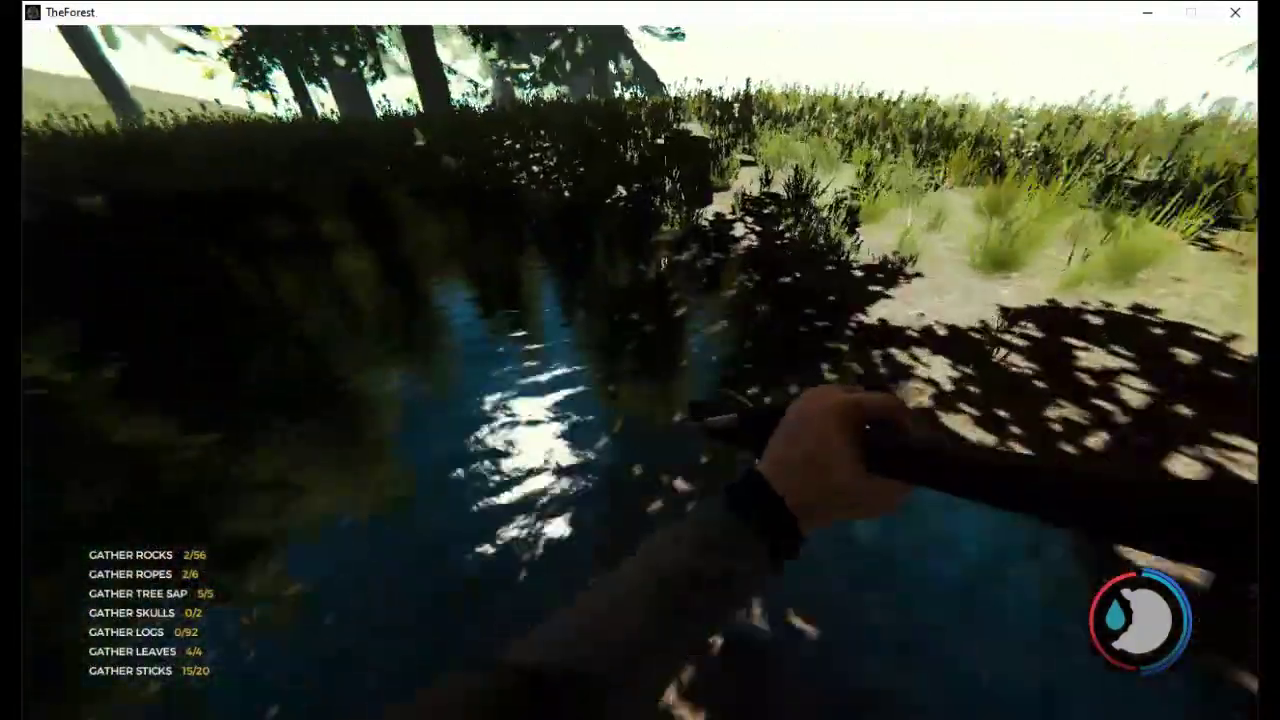
key("w")
key("w")
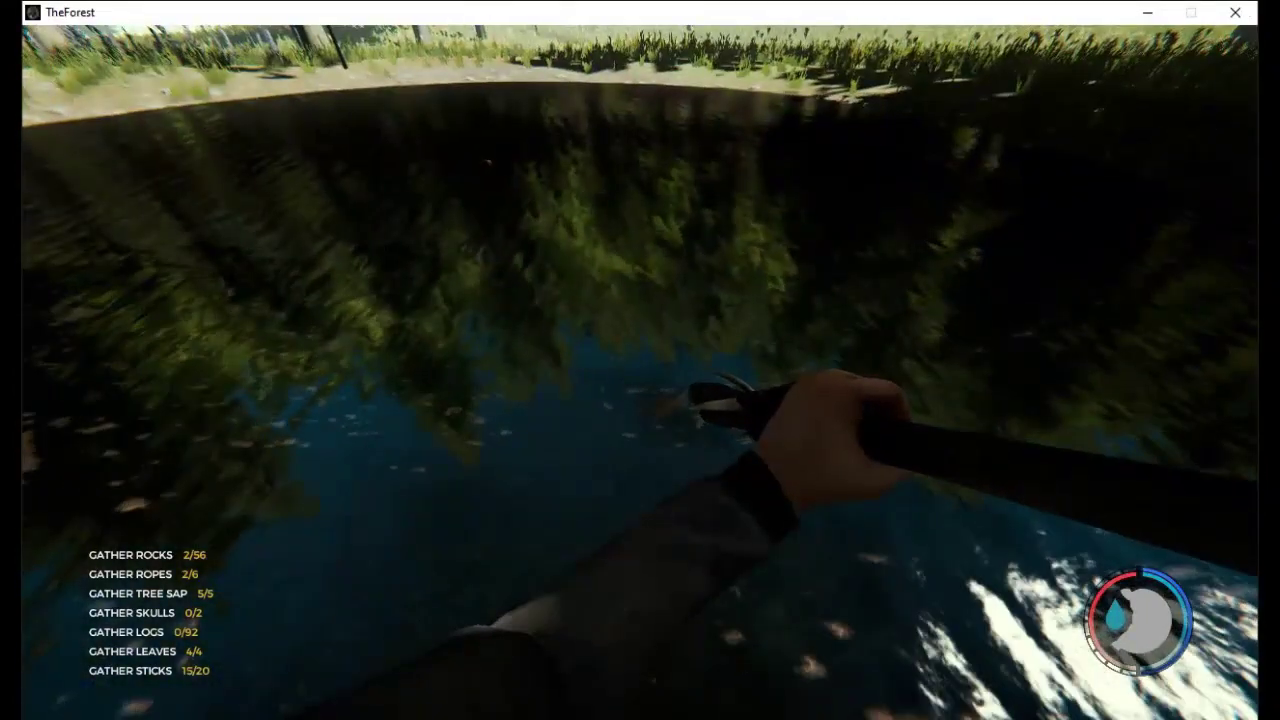
key("w")
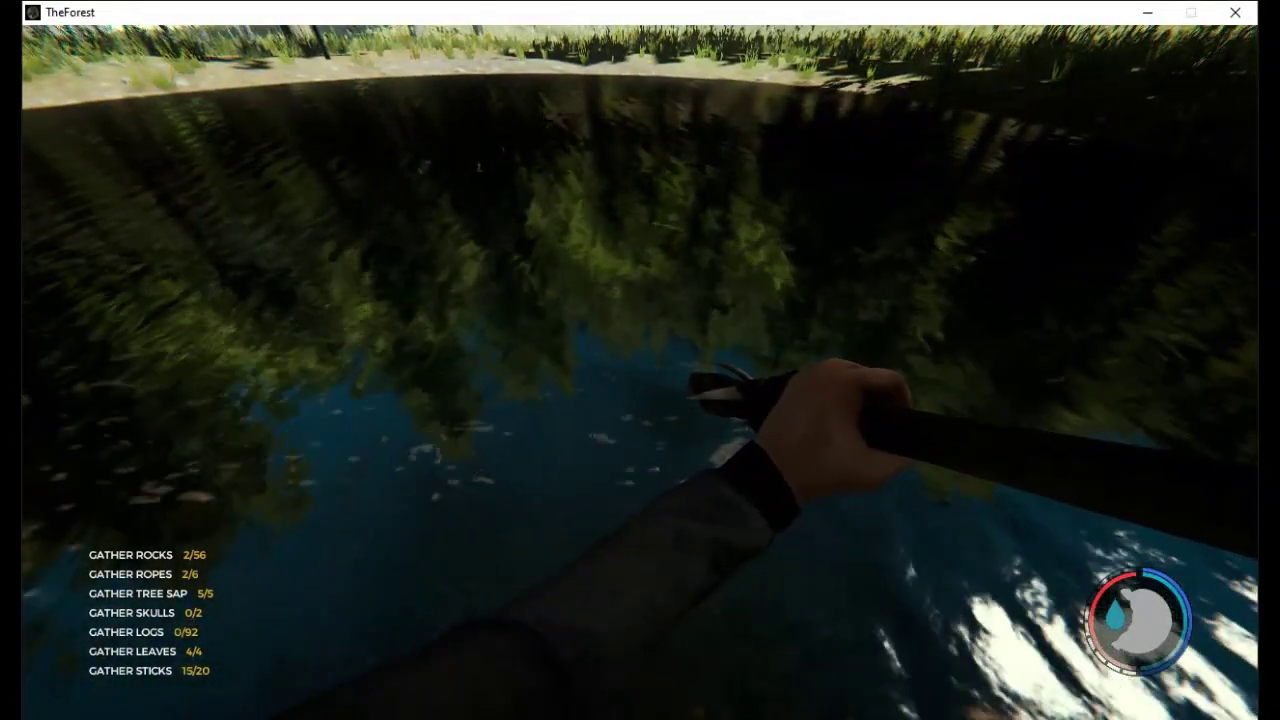
key("w")
key("w")
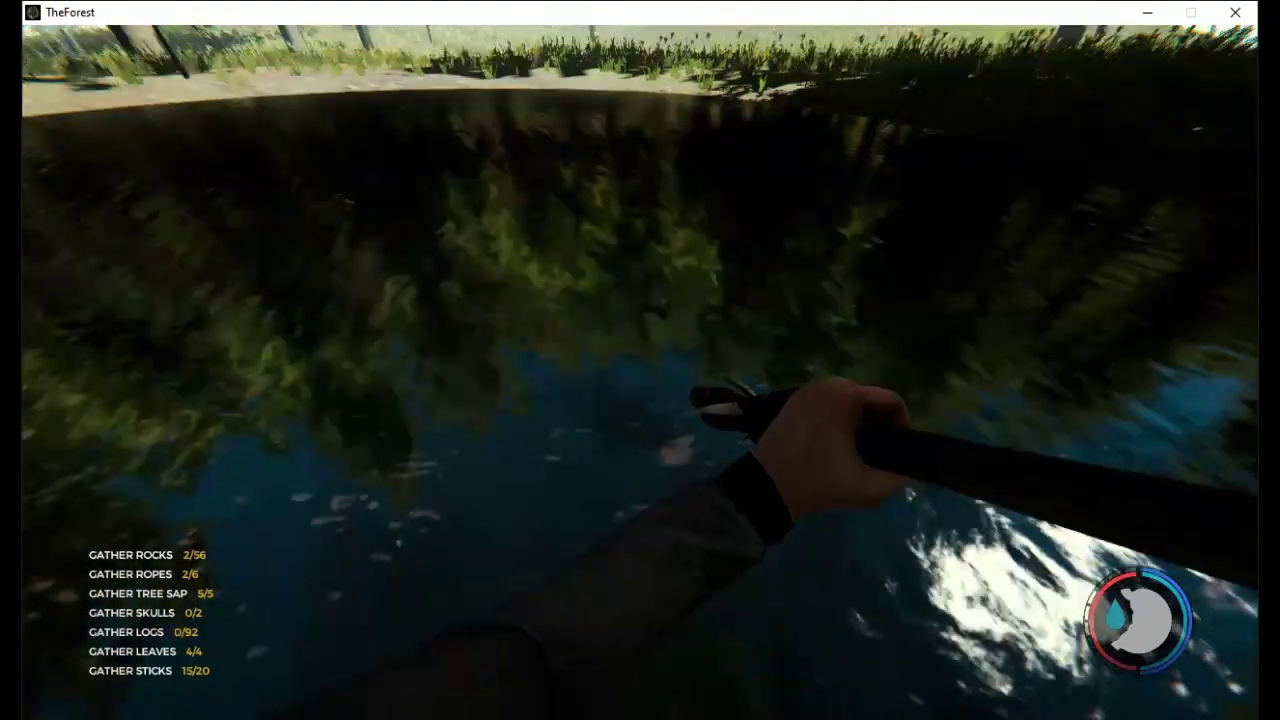
key("w")
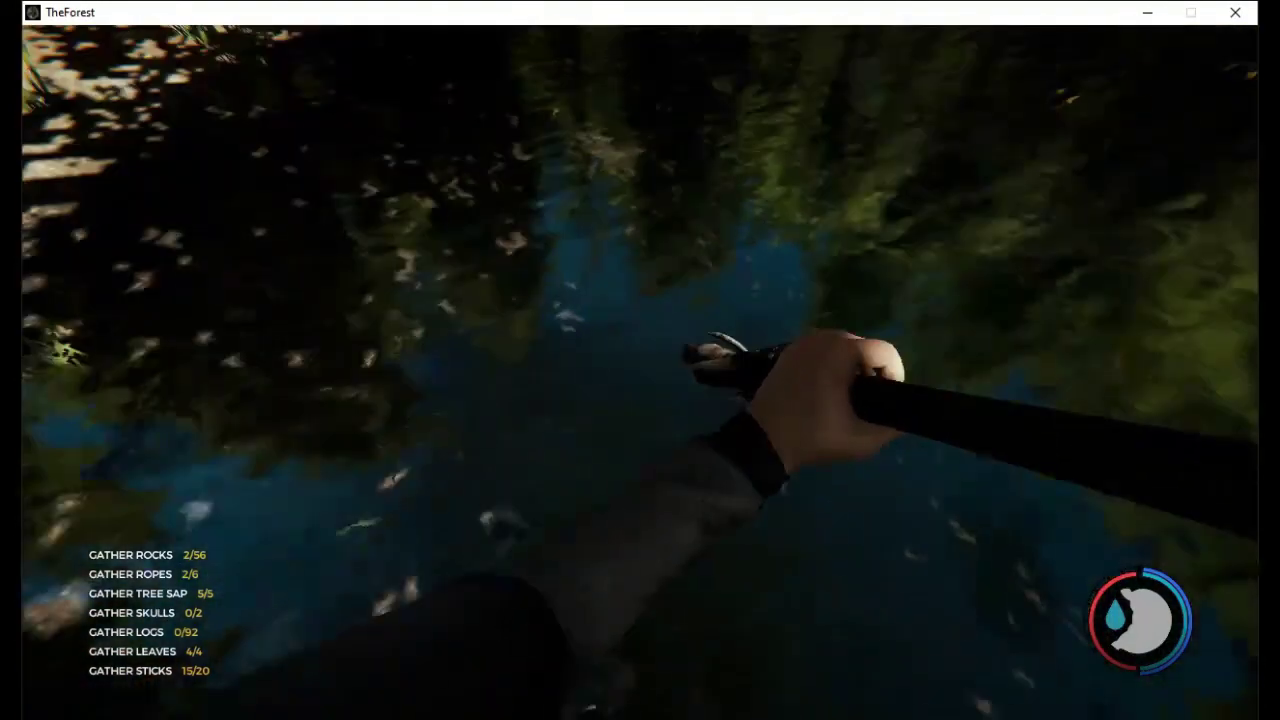
key("w")
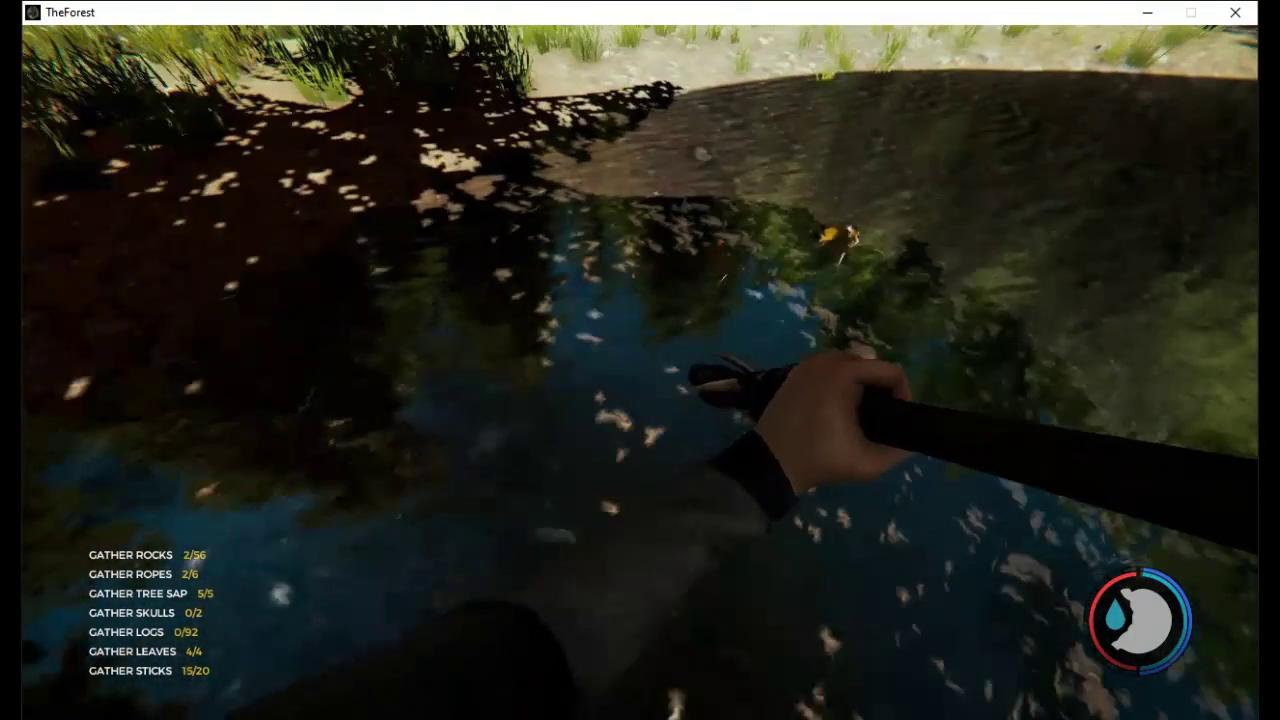
key("w")
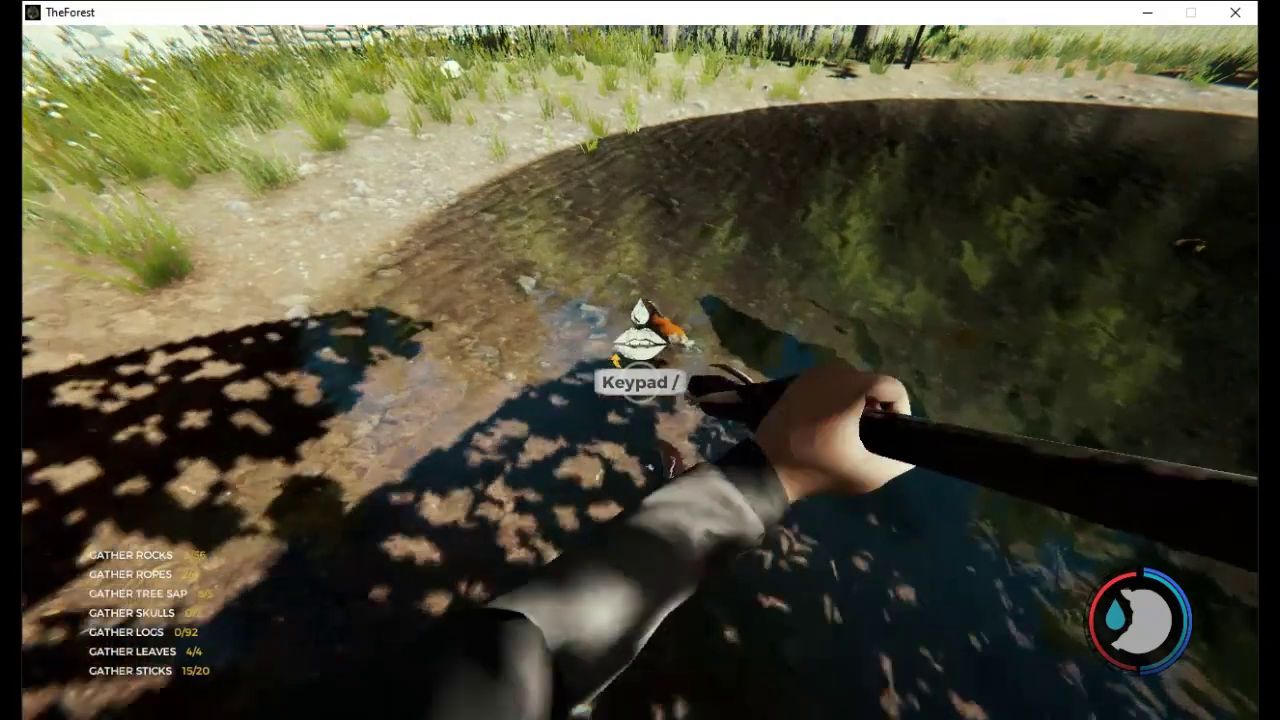
key("KP_Divide")
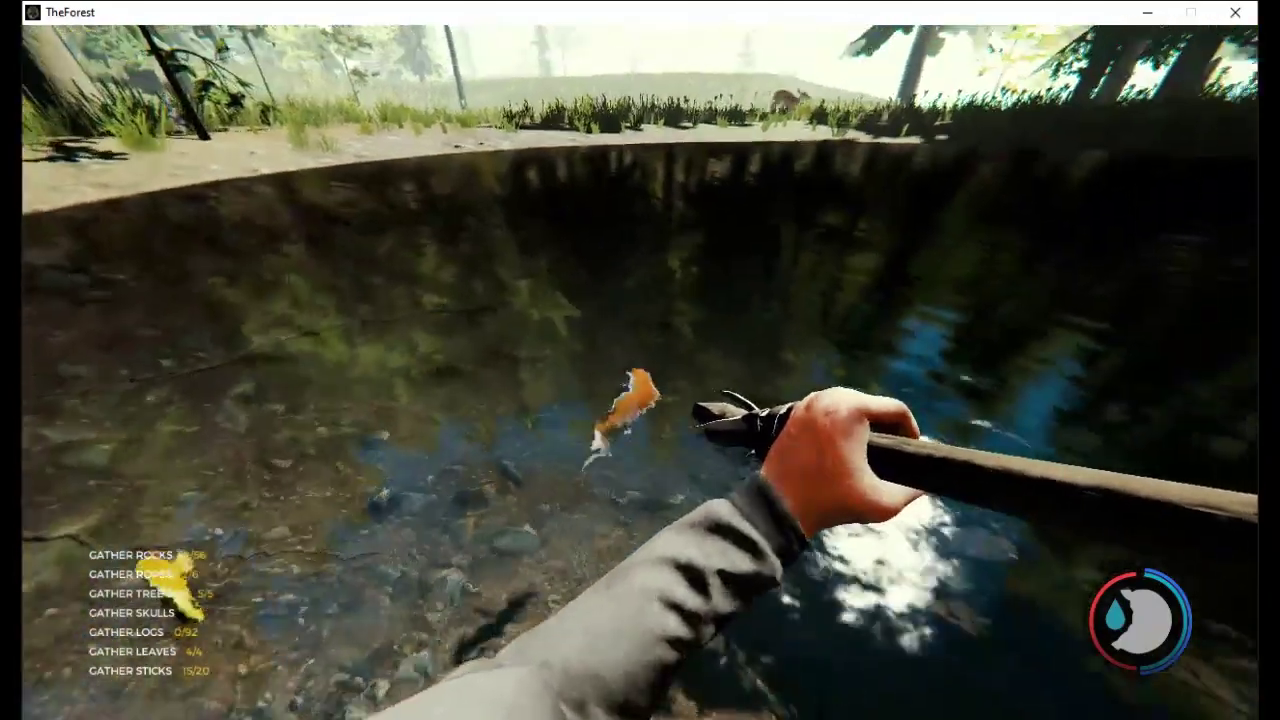
Spear fish in the water with the spear and collect one
left_click(640, 360)
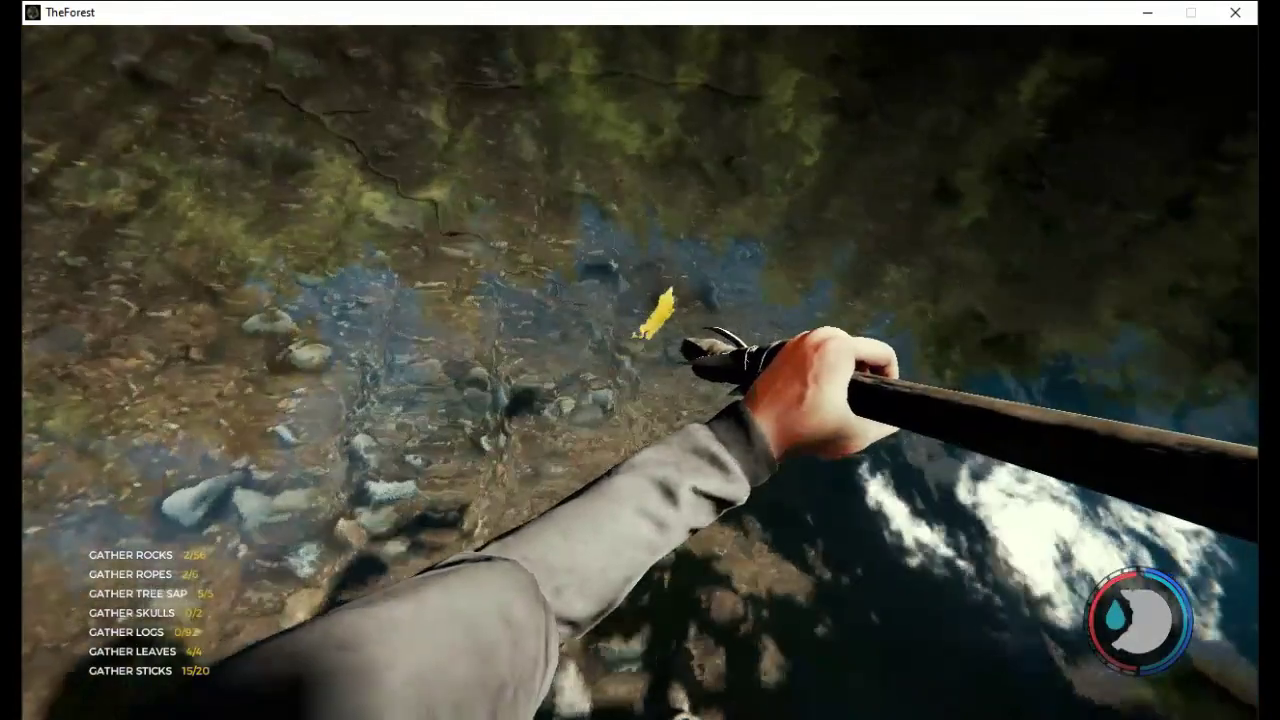
left_click(640, 360)
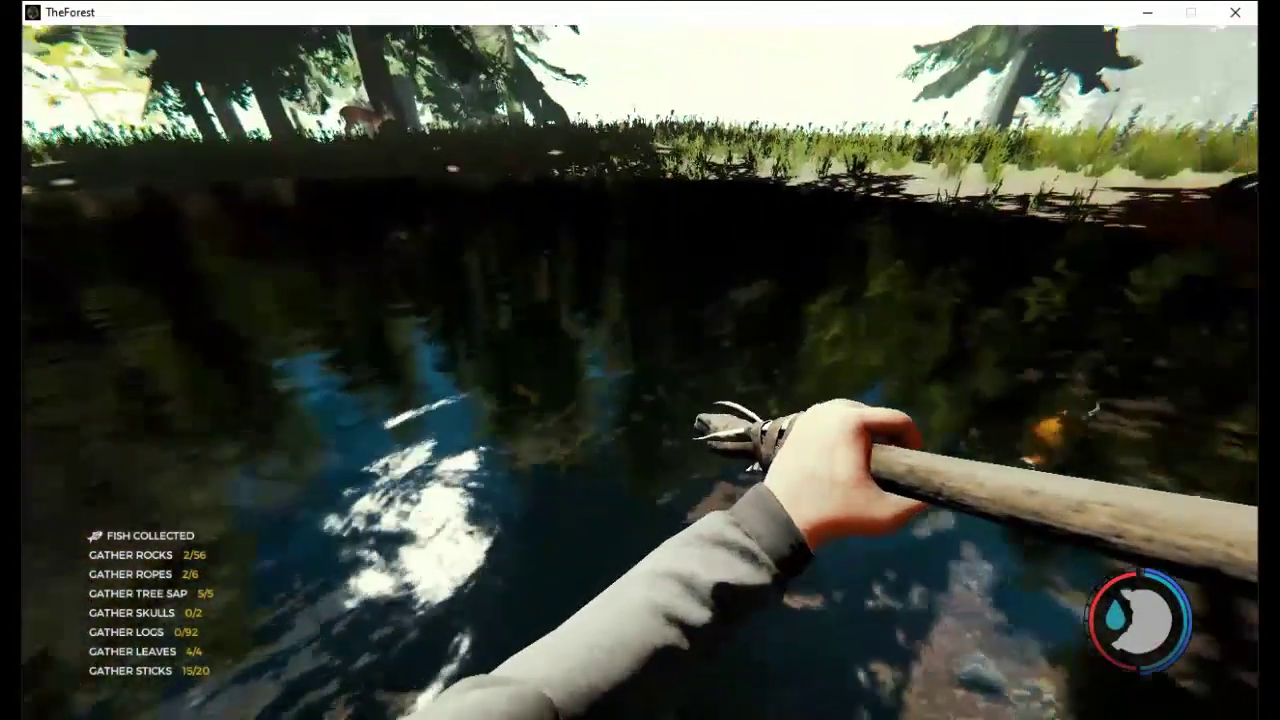
key("w")
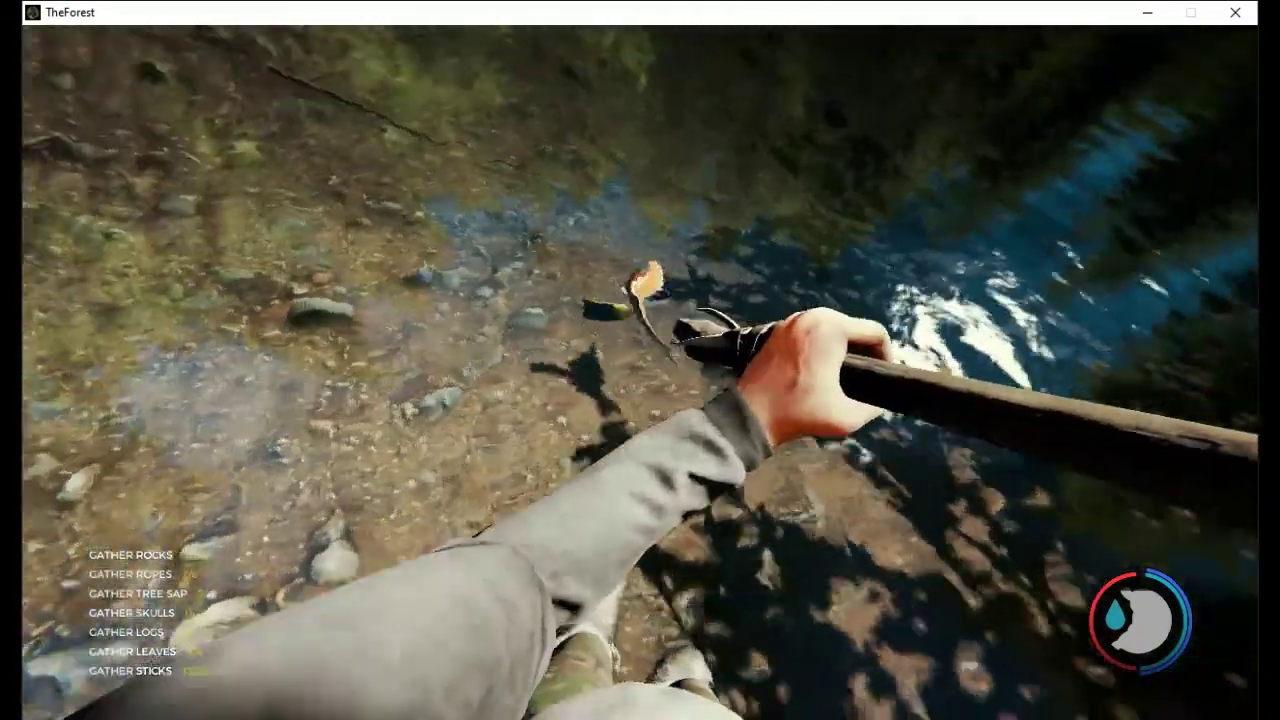
left_click(640, 372)
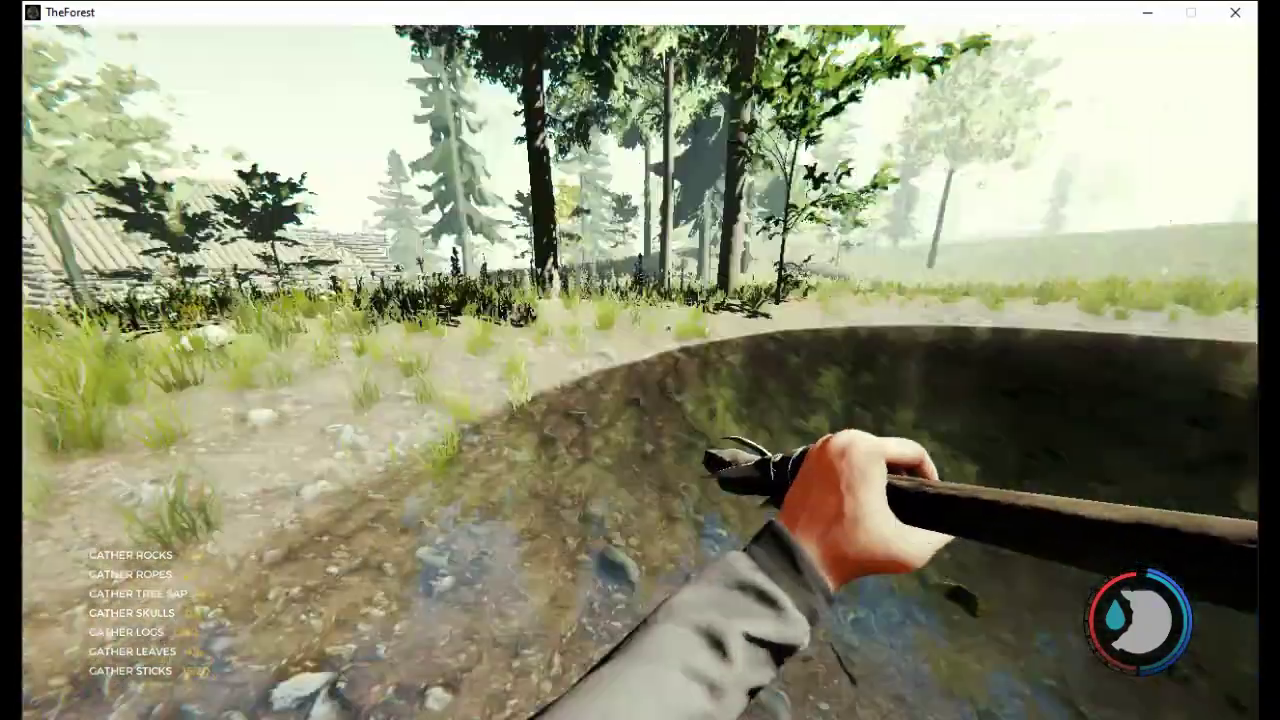
Walk through the grass back to the cabin and hang the fish on the drying rack
key("w")
key("w")
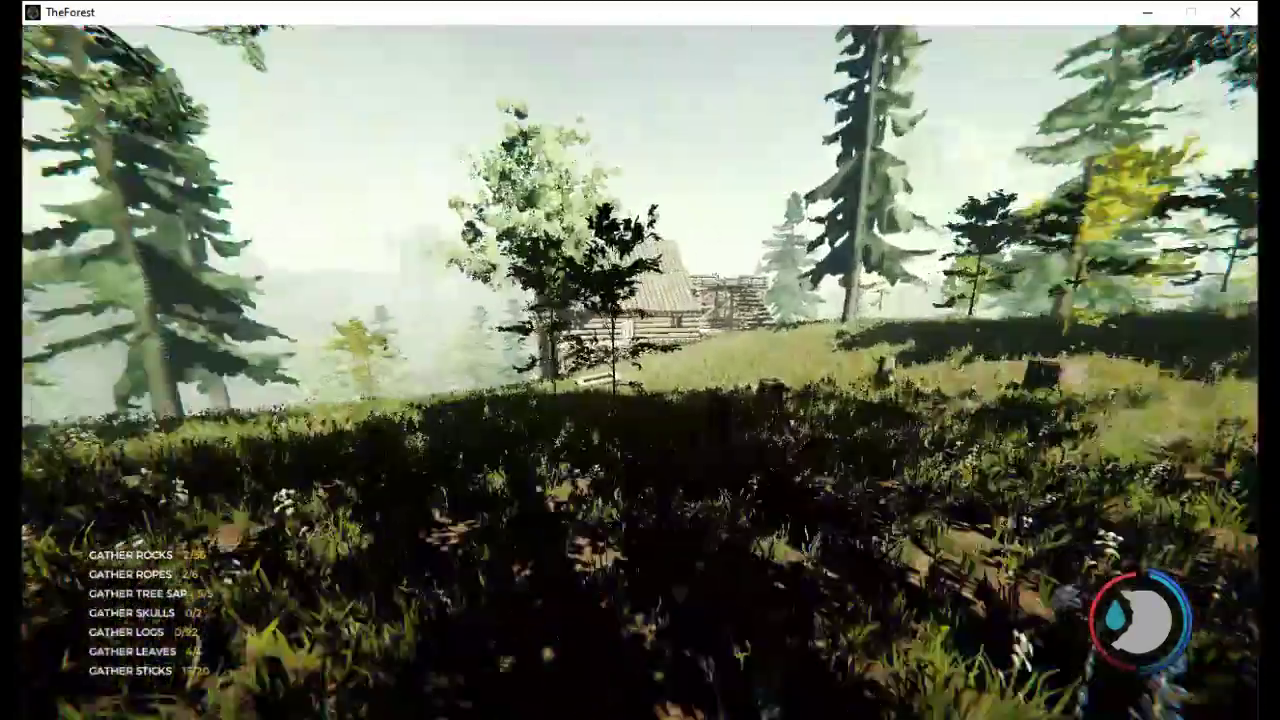
key("w")
key("w")
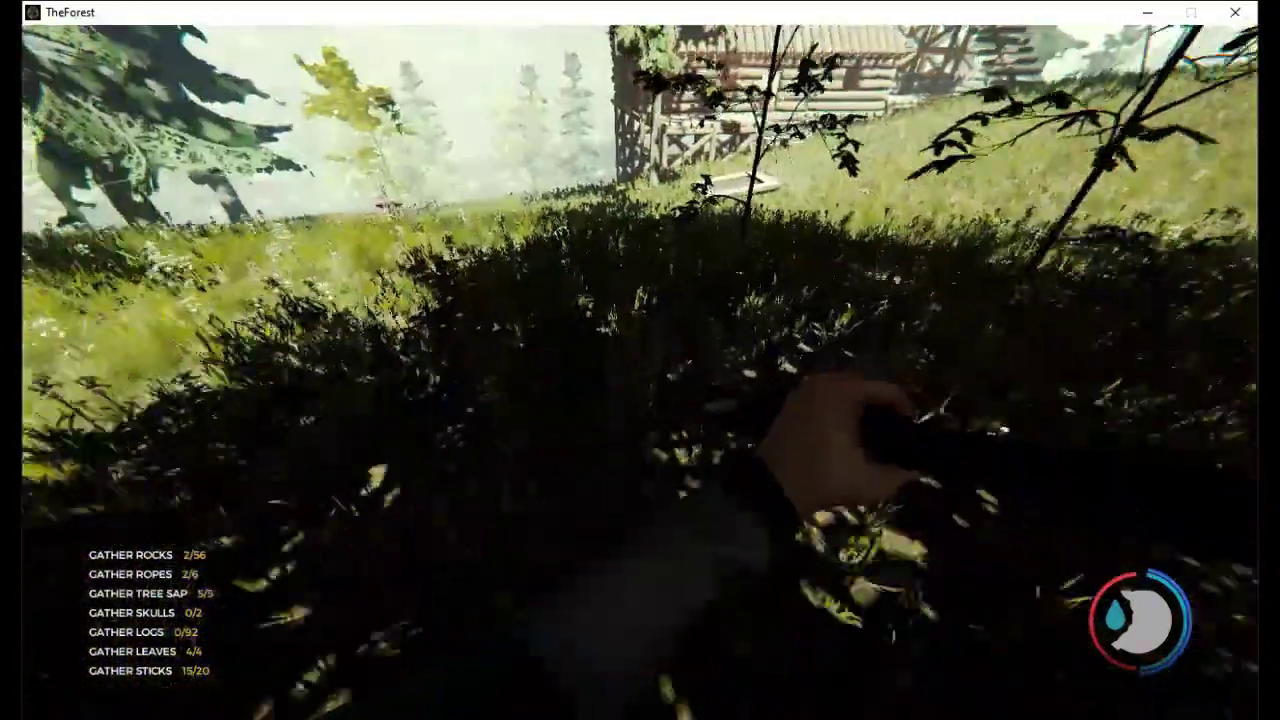
key("w")
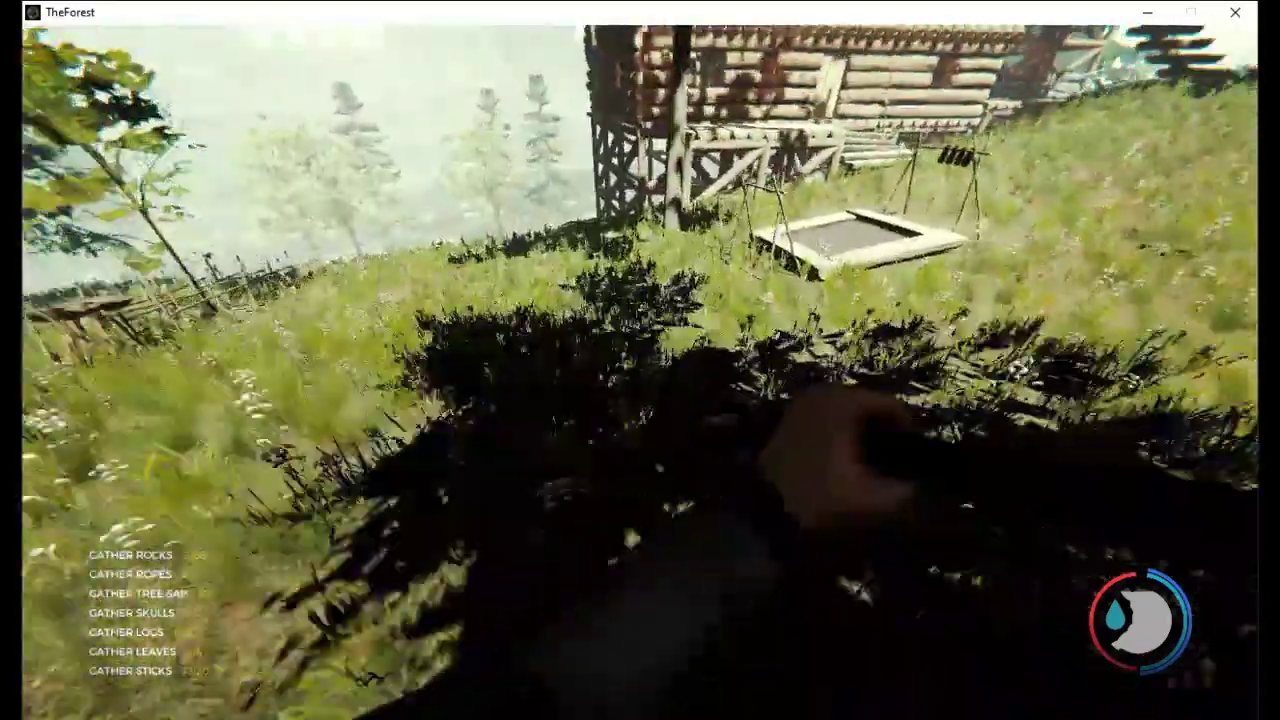
key("w")
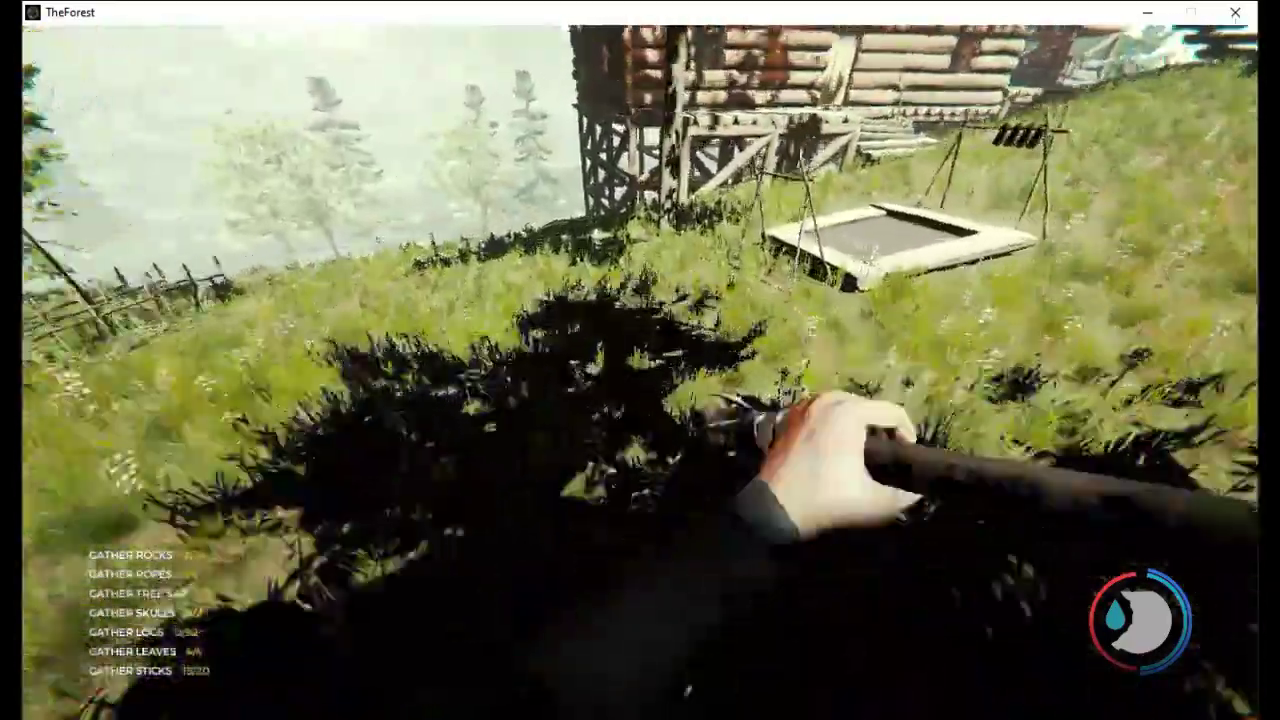
key("w")
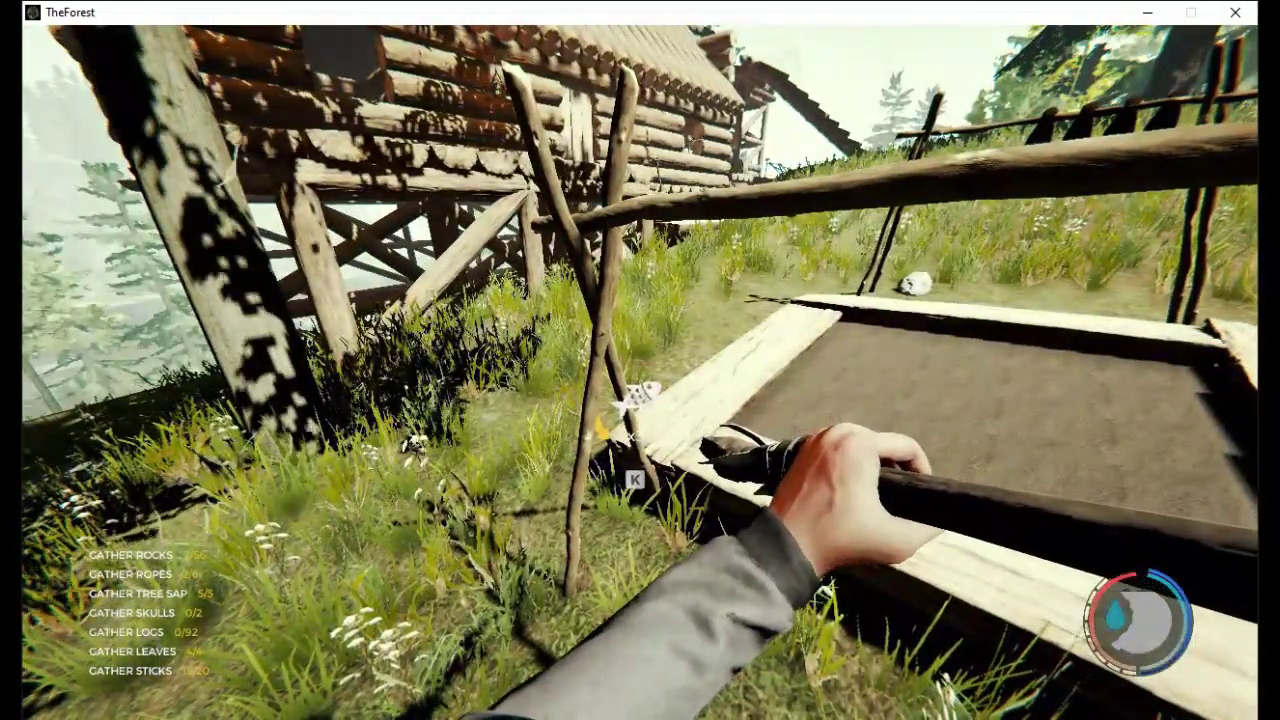
key("d")
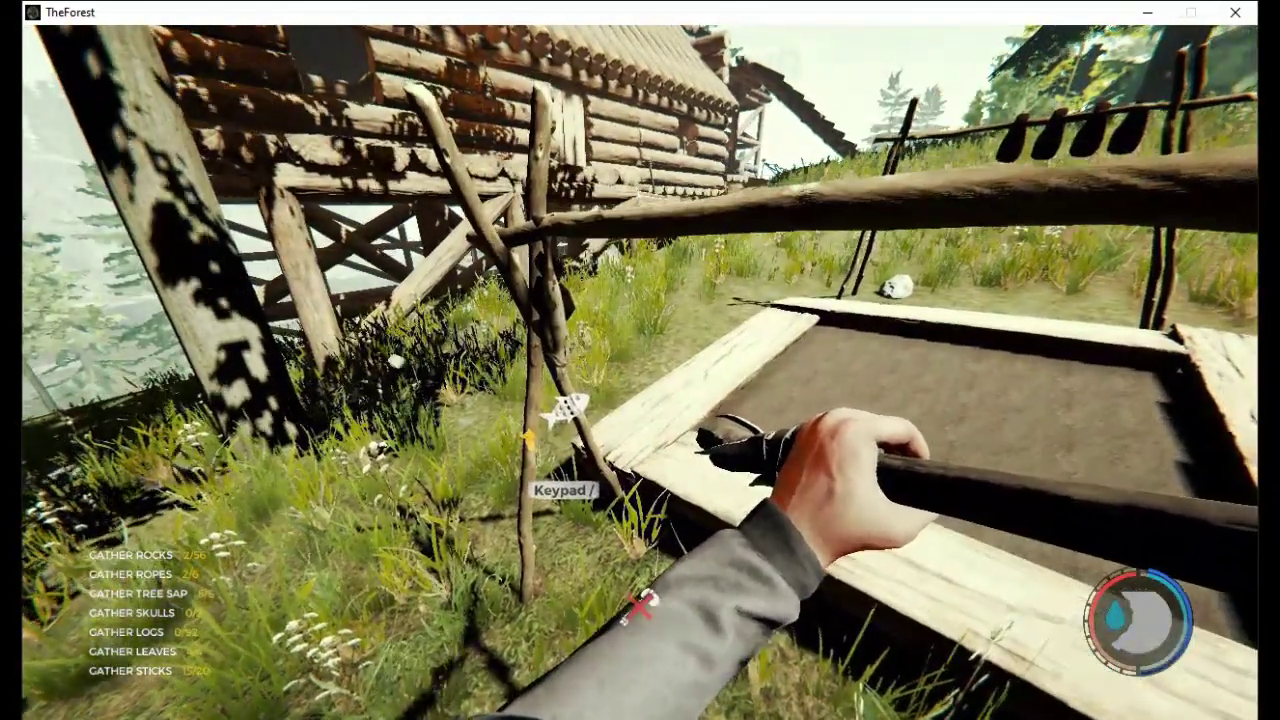
key("k")
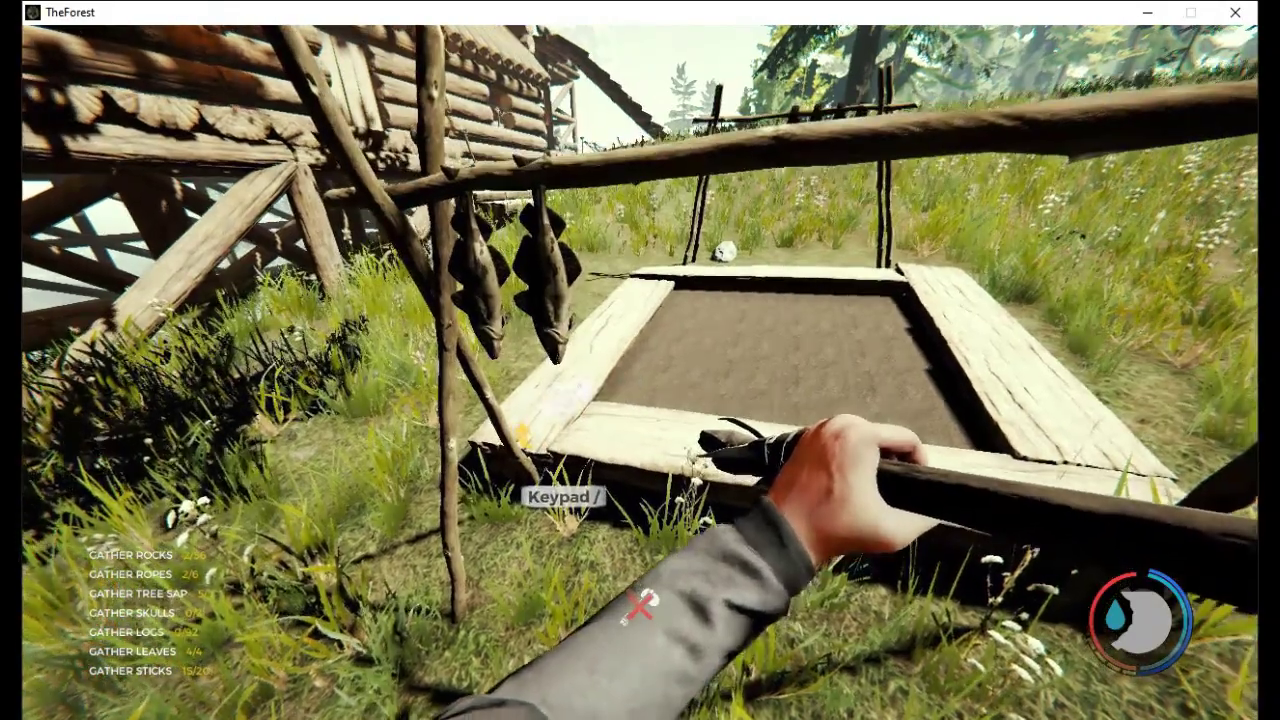
key("d")
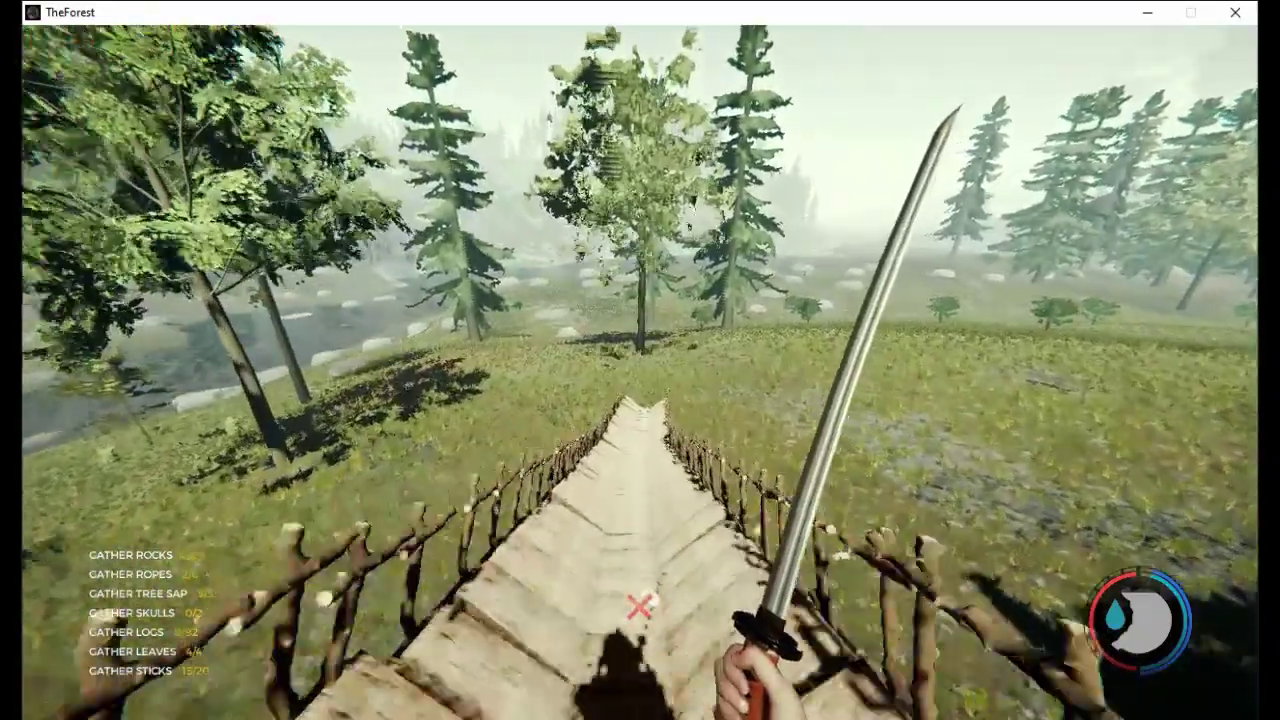
Walk down the wooden ramp and across the grassy slope to the lakeshore
key("w")
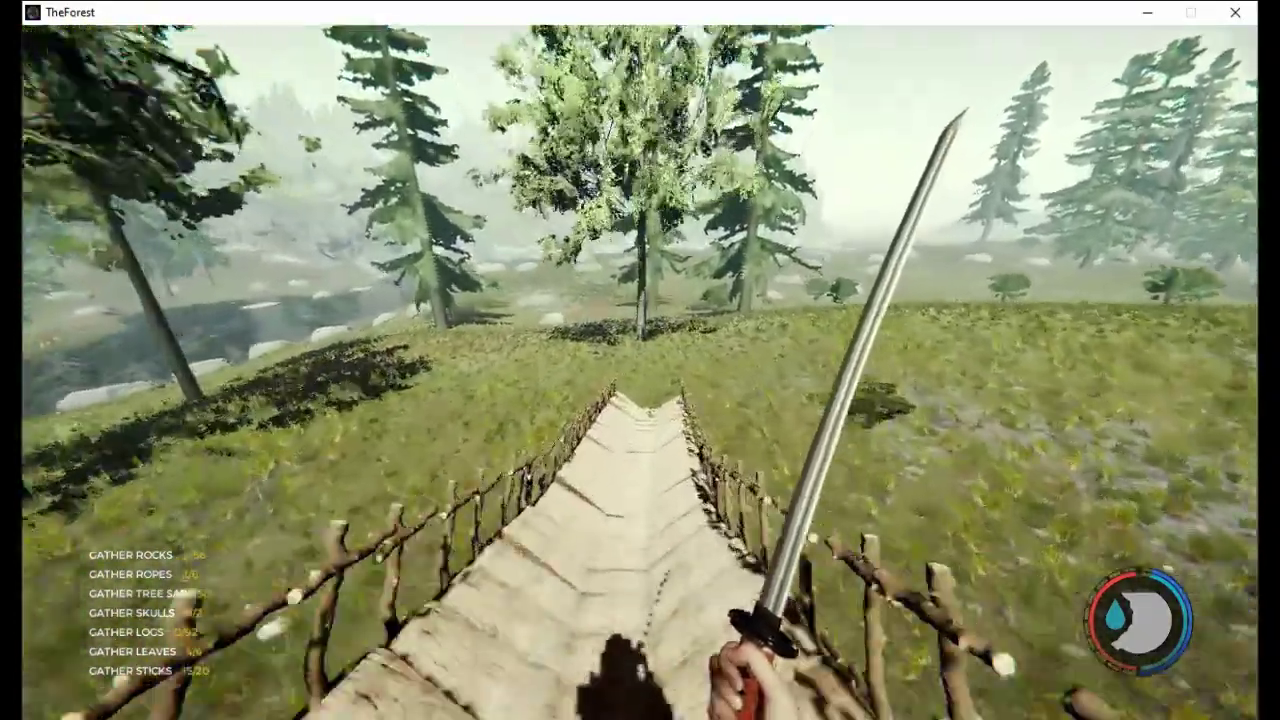
key("w")
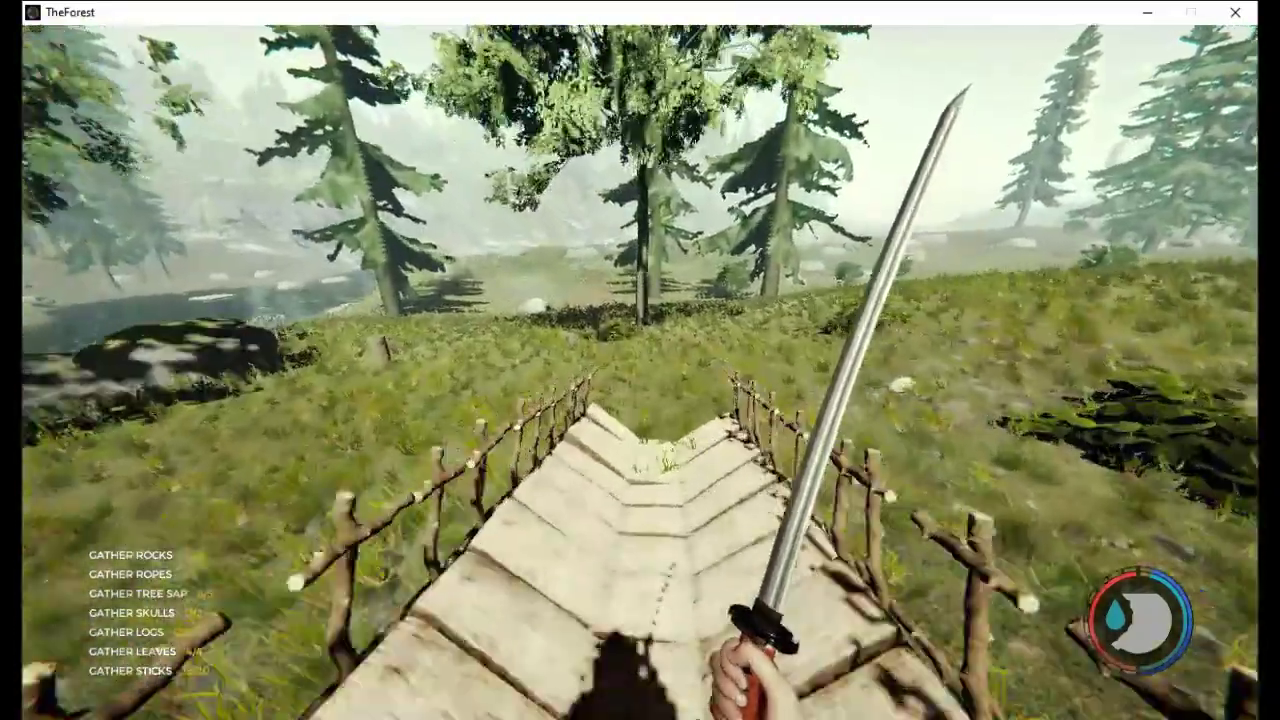
key("w")
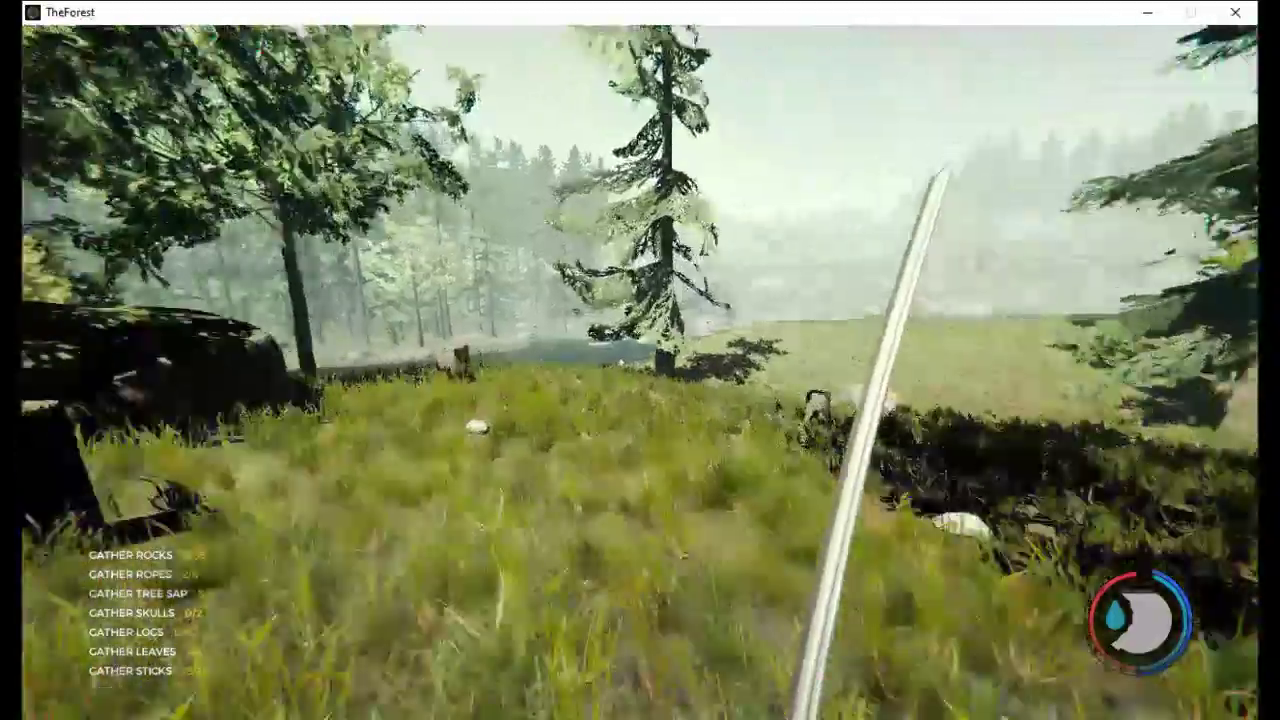
key("w")
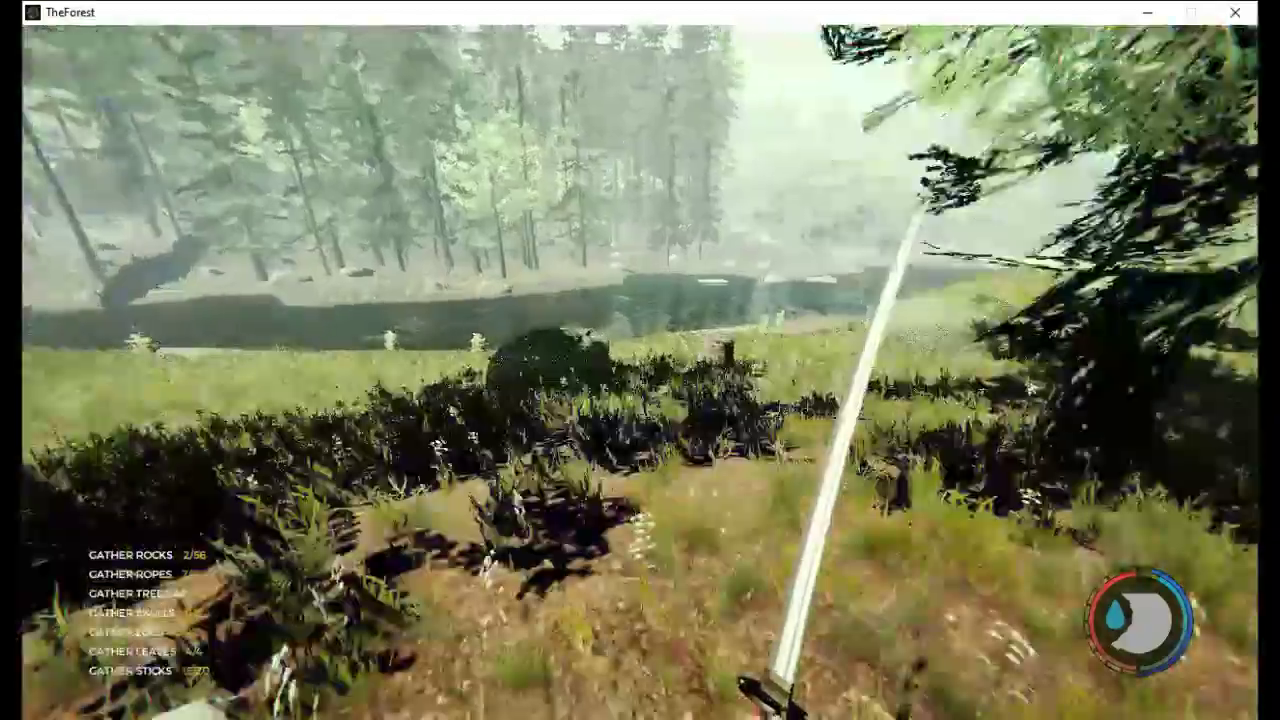
key("w")
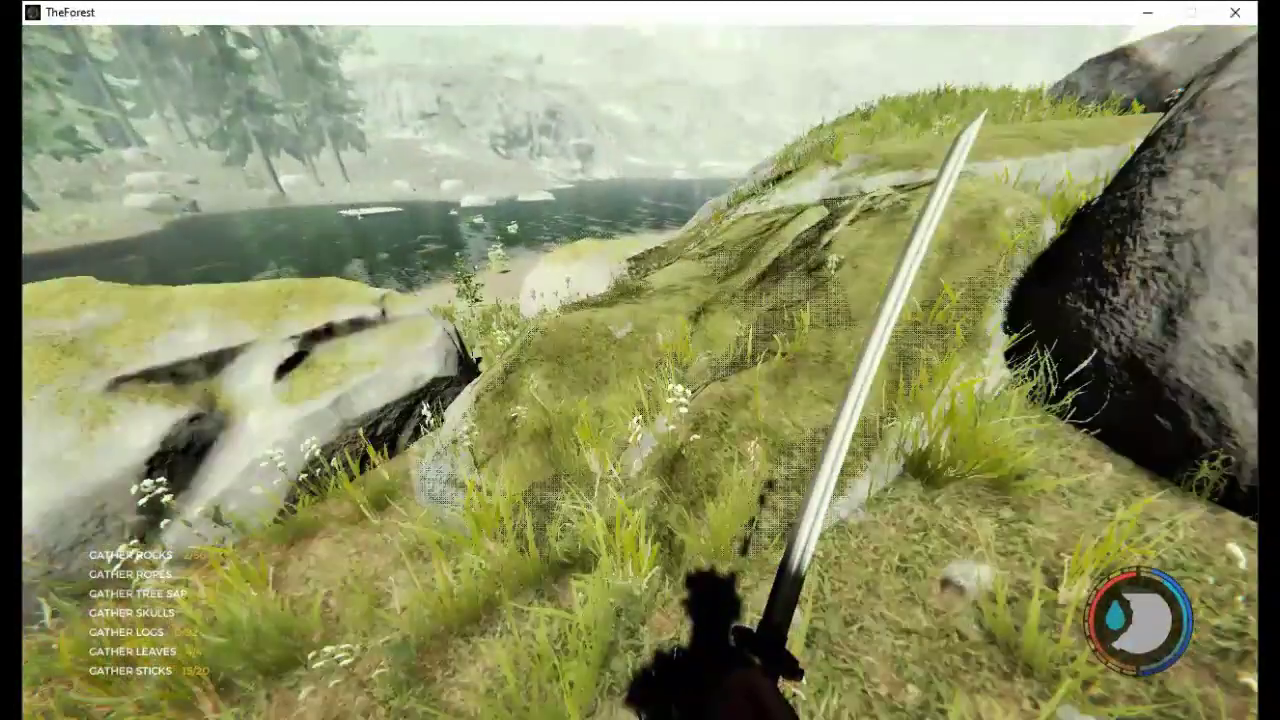
key("w")
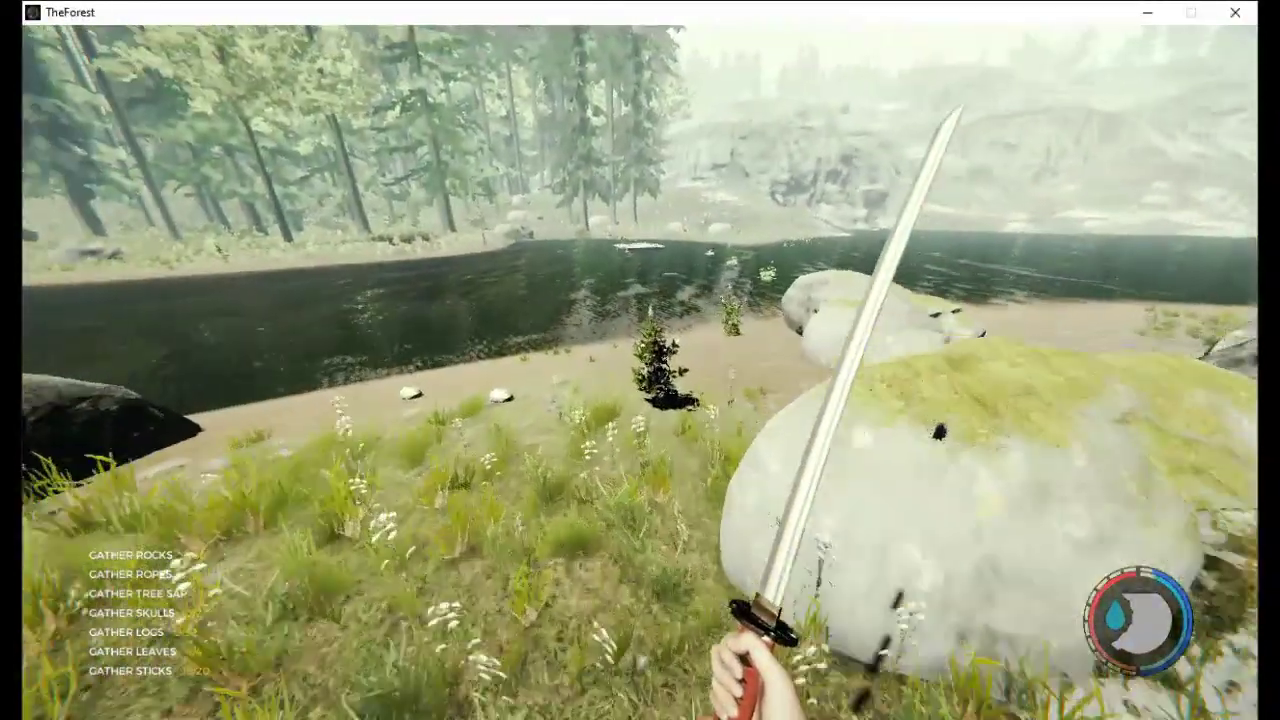
key("w")
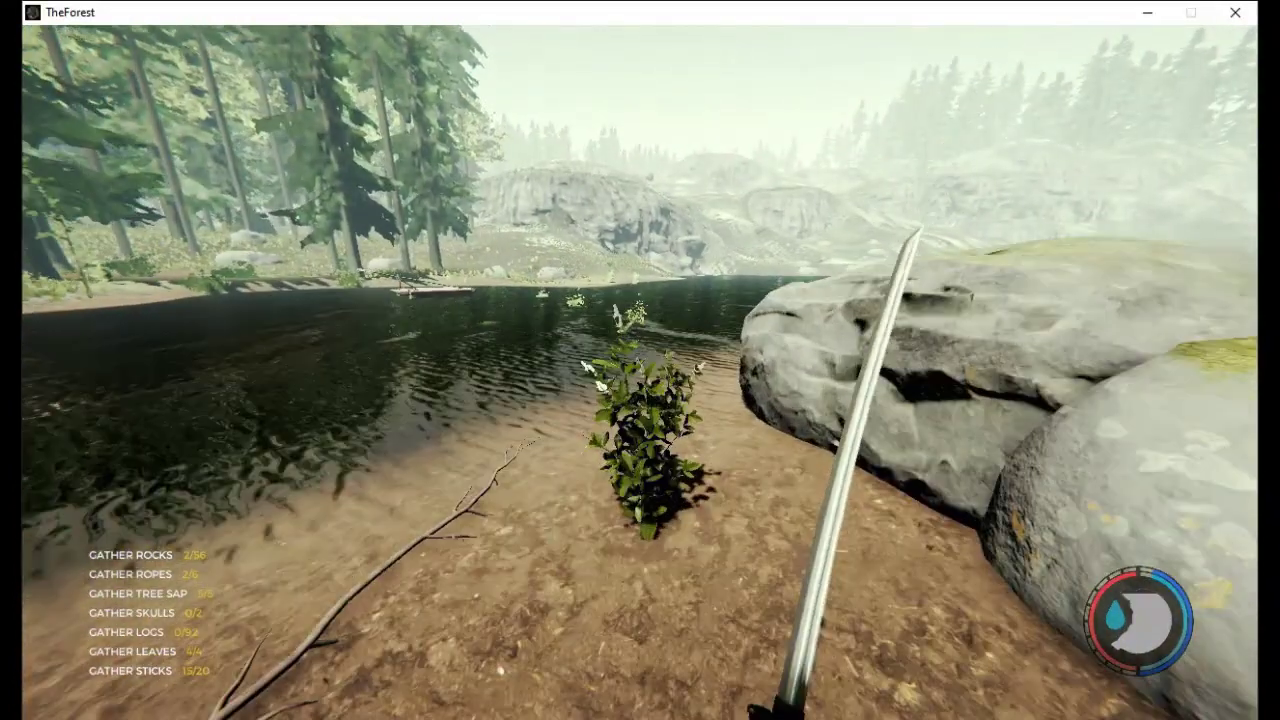
Follow the rocky shore under the cliff, then swim across the lake toward the far shore
key("w")
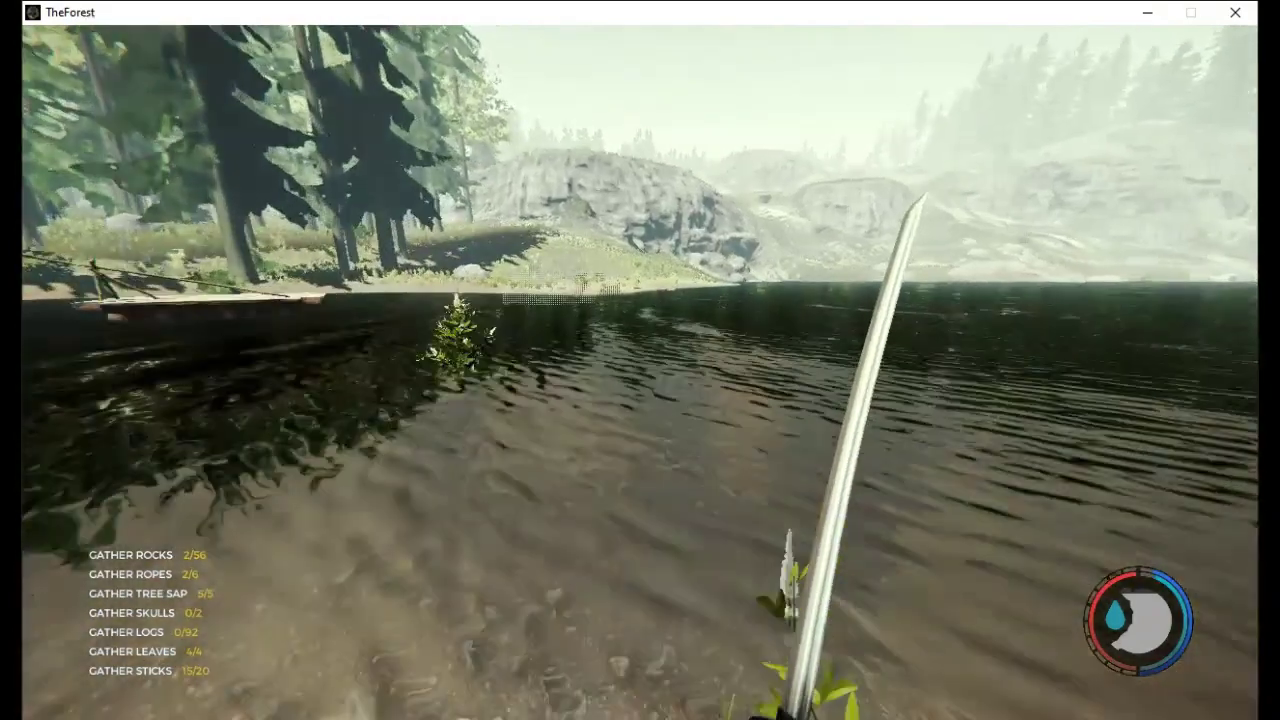
key("w")
key("w")
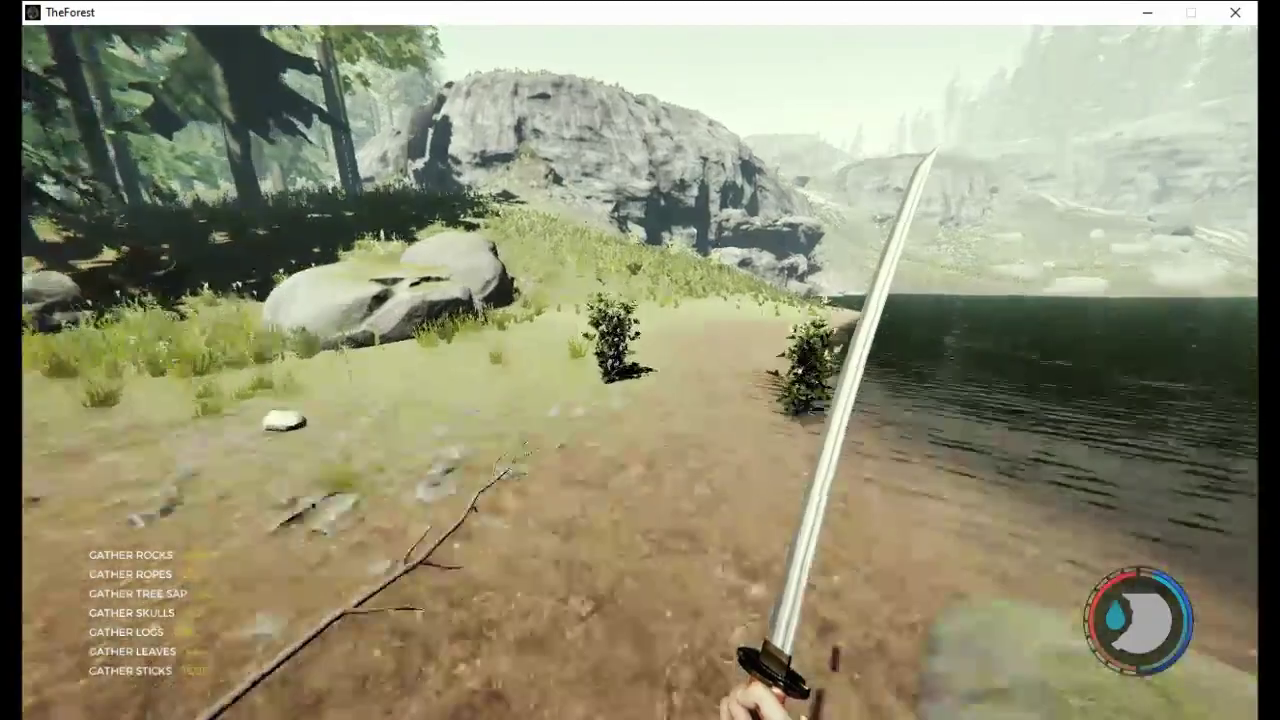
key("w")
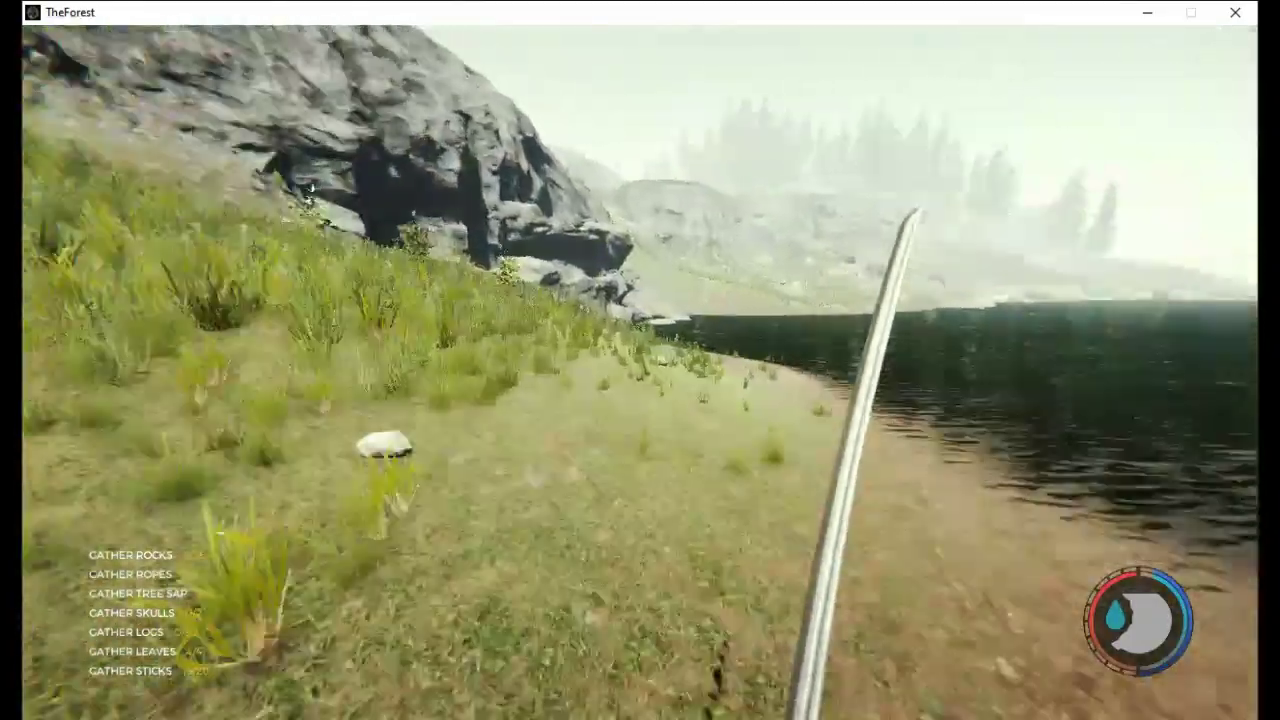
key("w")
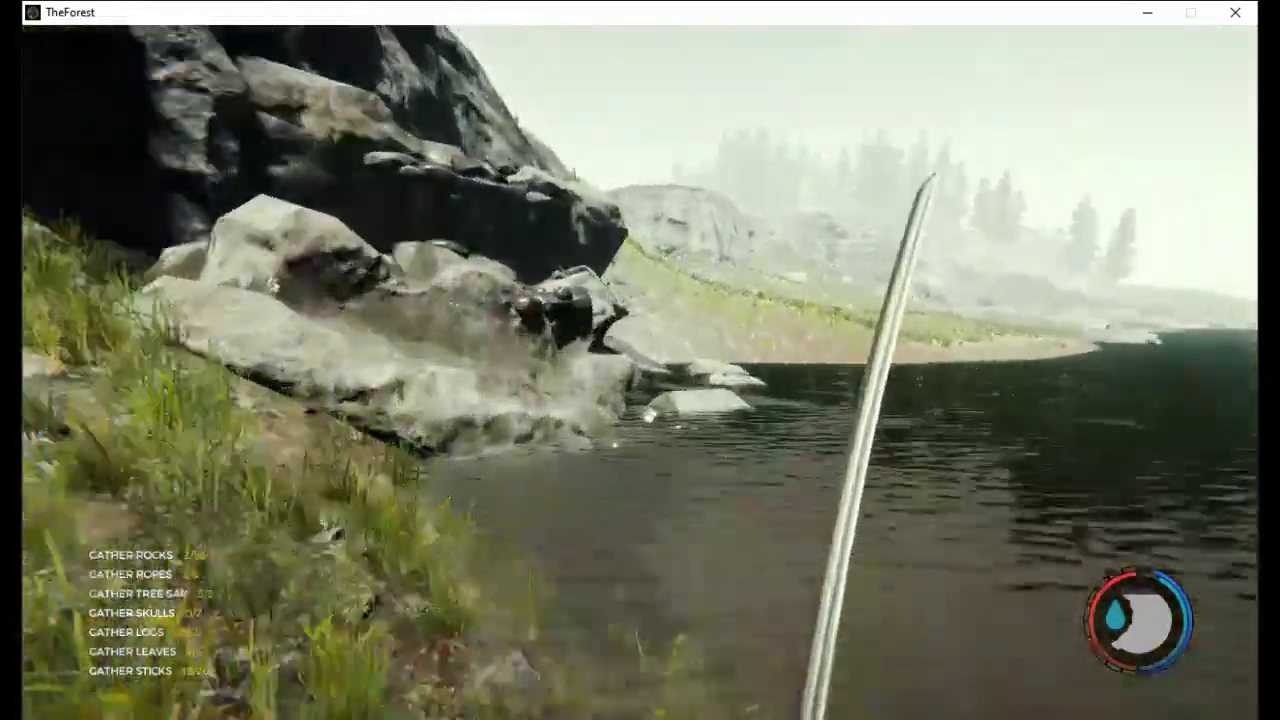
key("w")
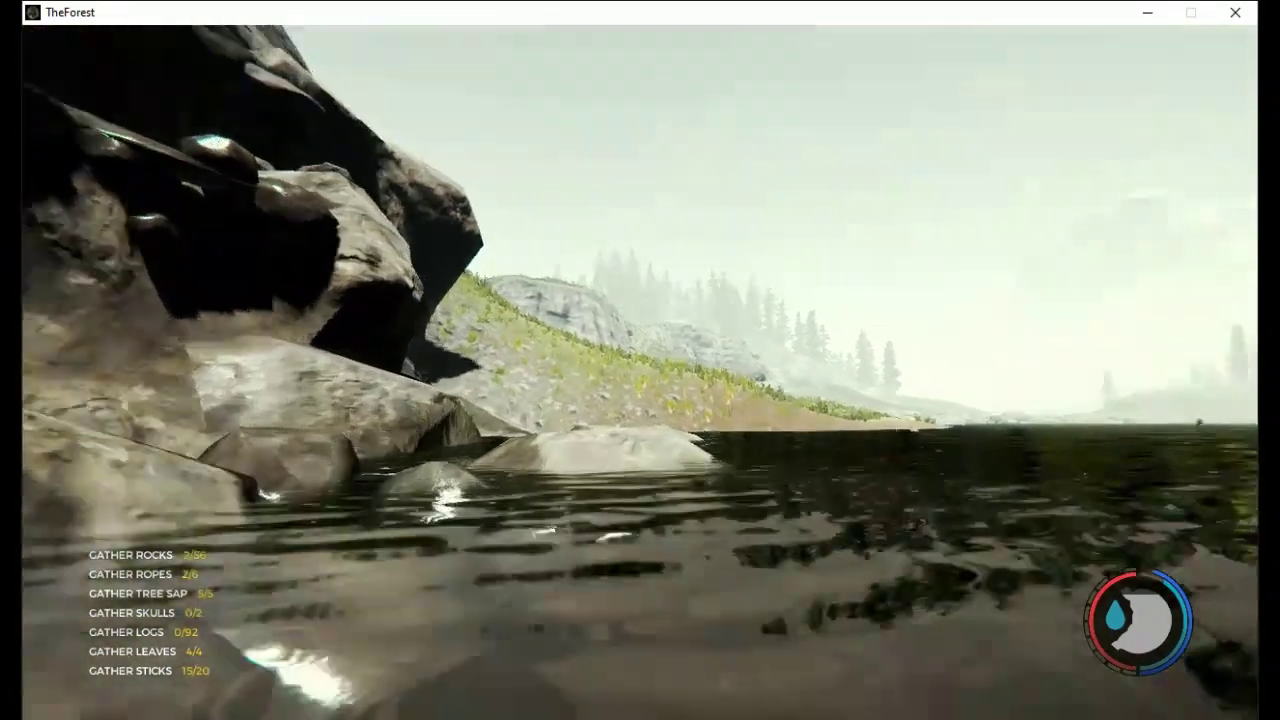
key("w")
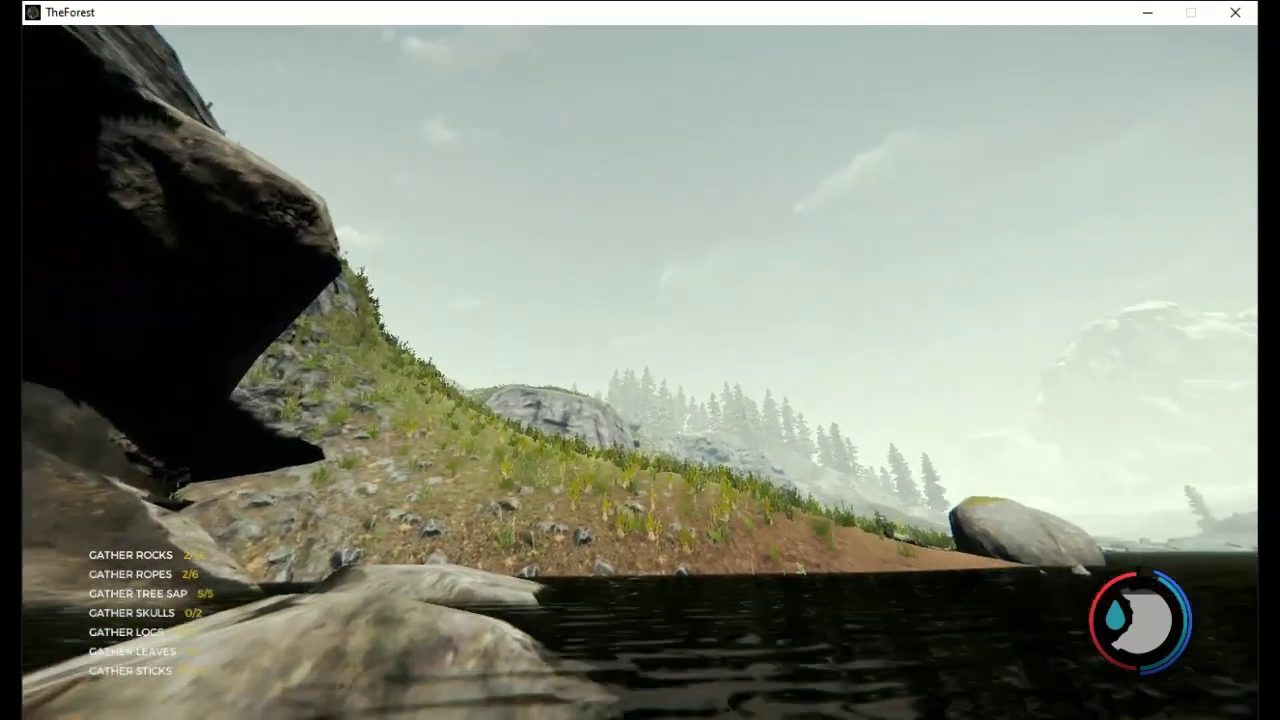
key("w")
key("w")
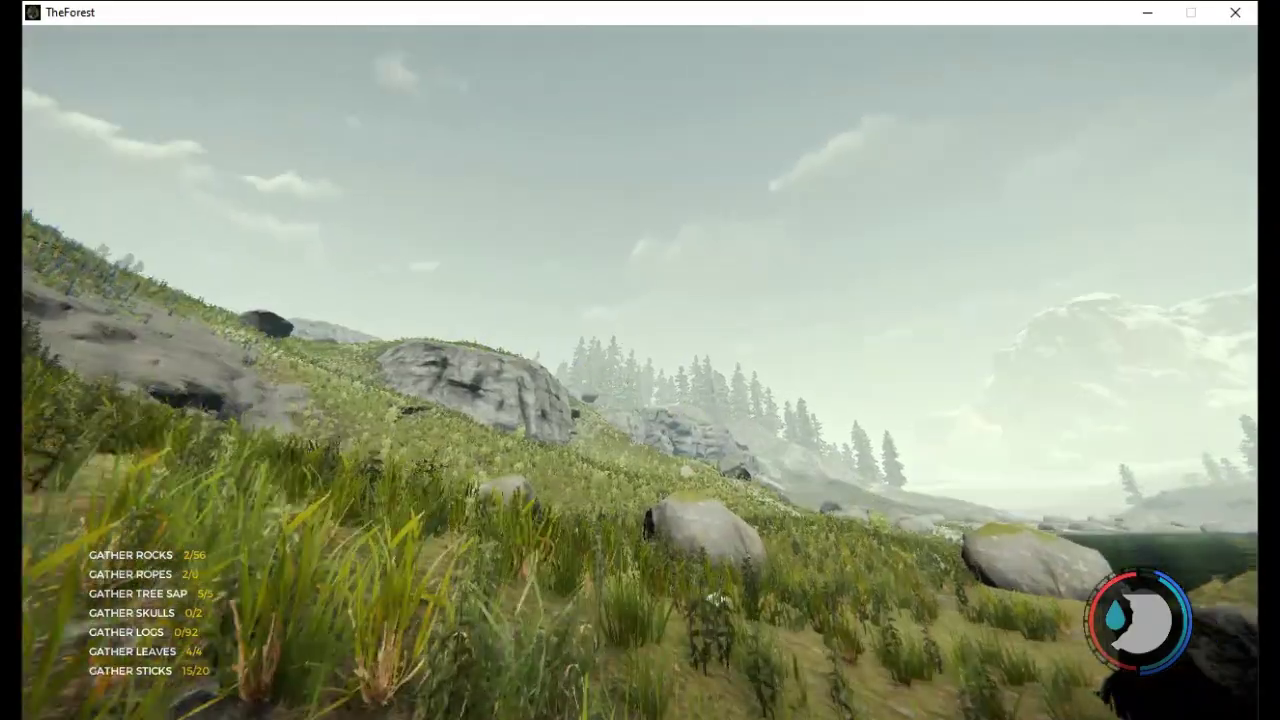
Climb the grassy slope past the large rock and cross the meadow's rock piles
key("w")
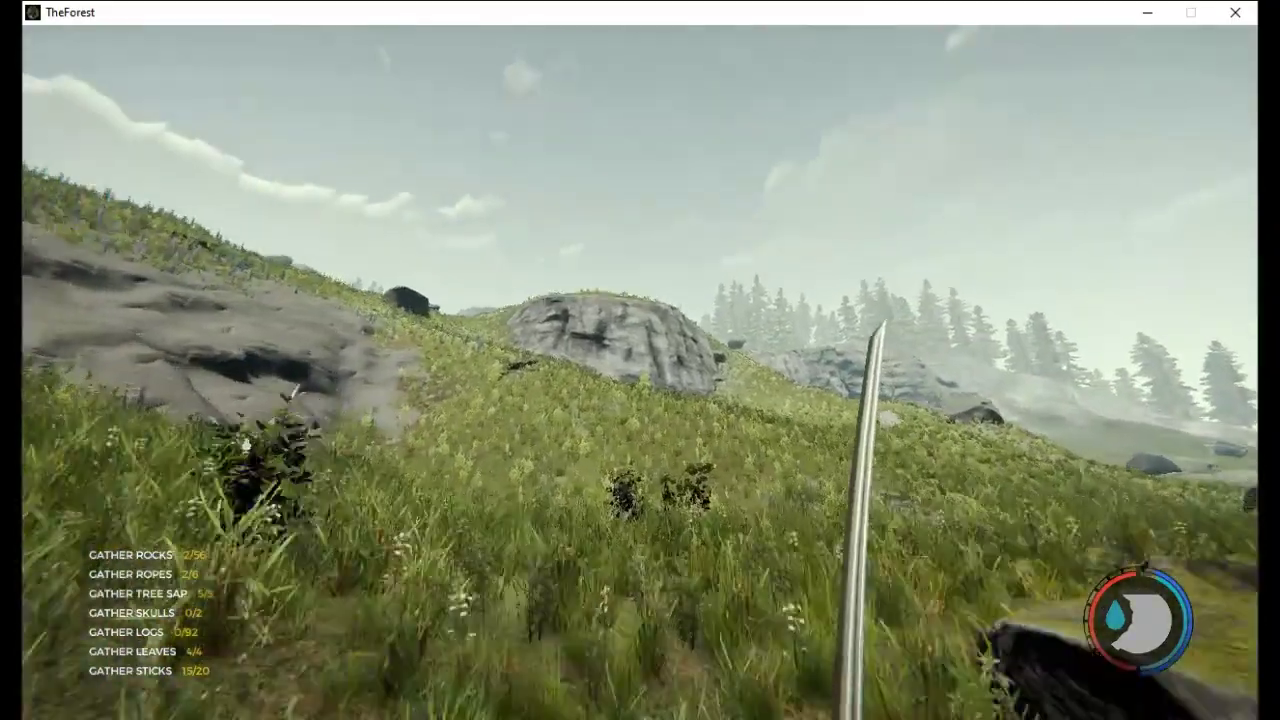
key("w")
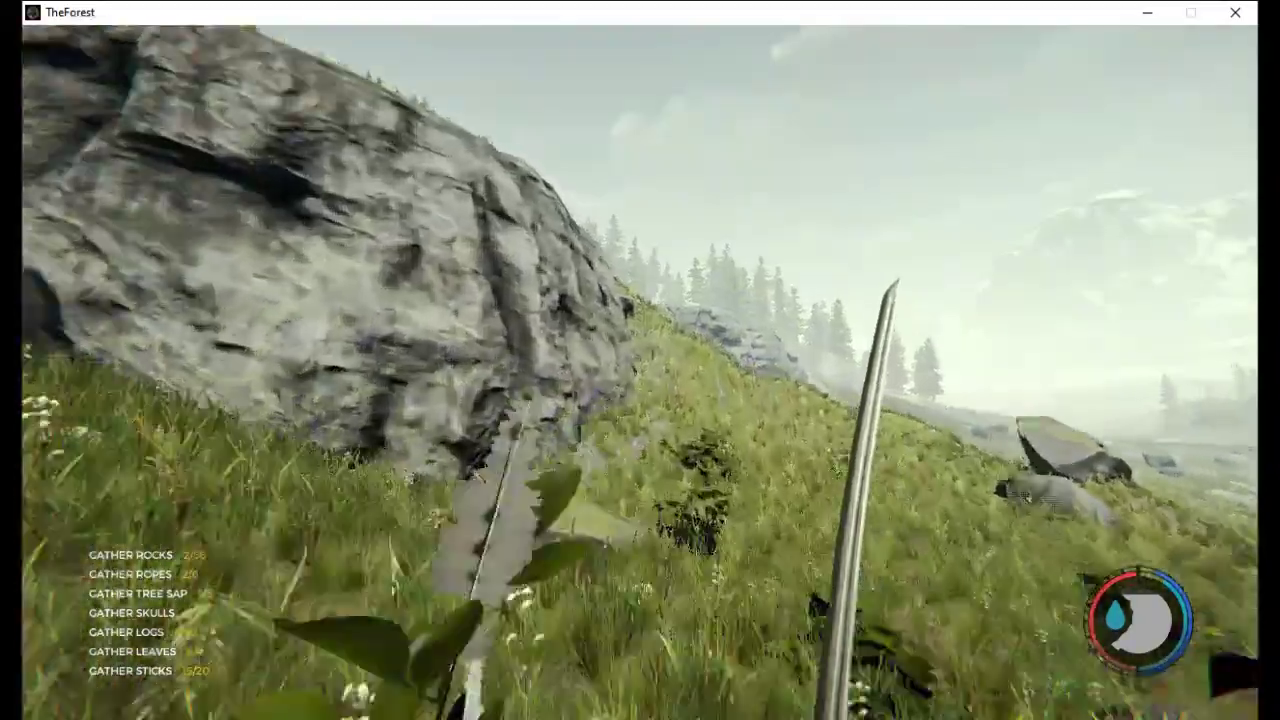
key("w")
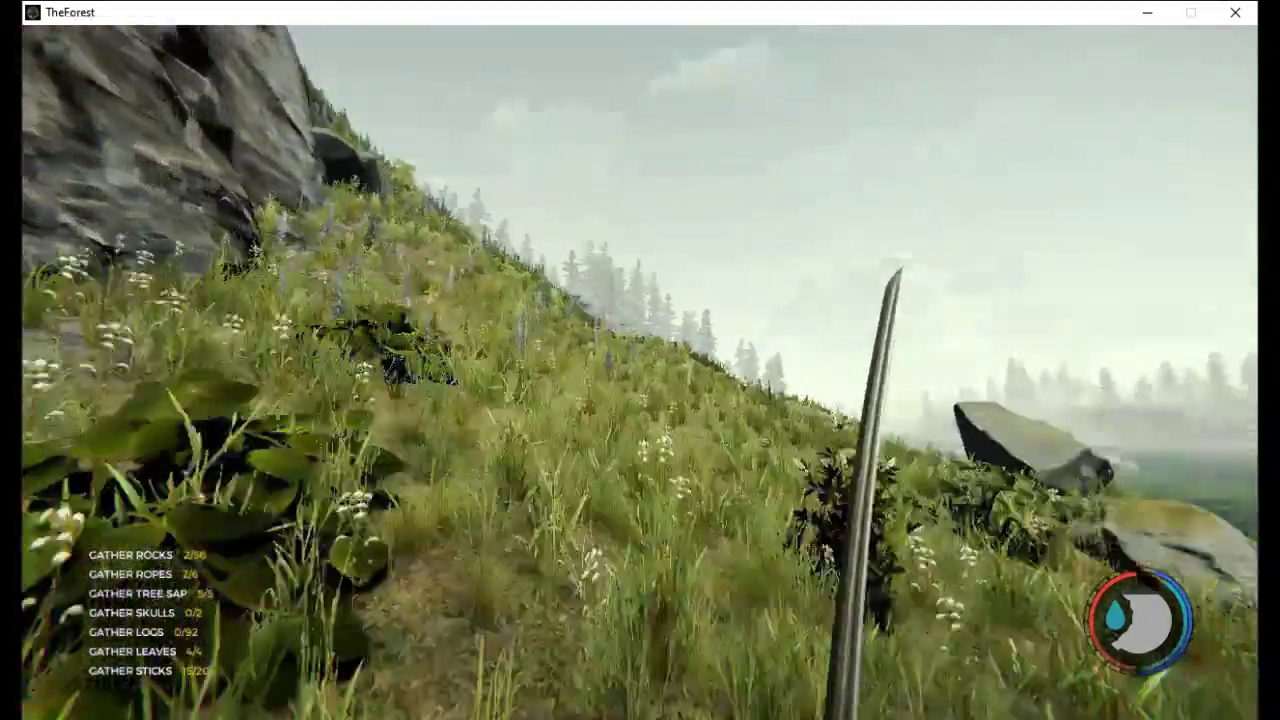
key("w")
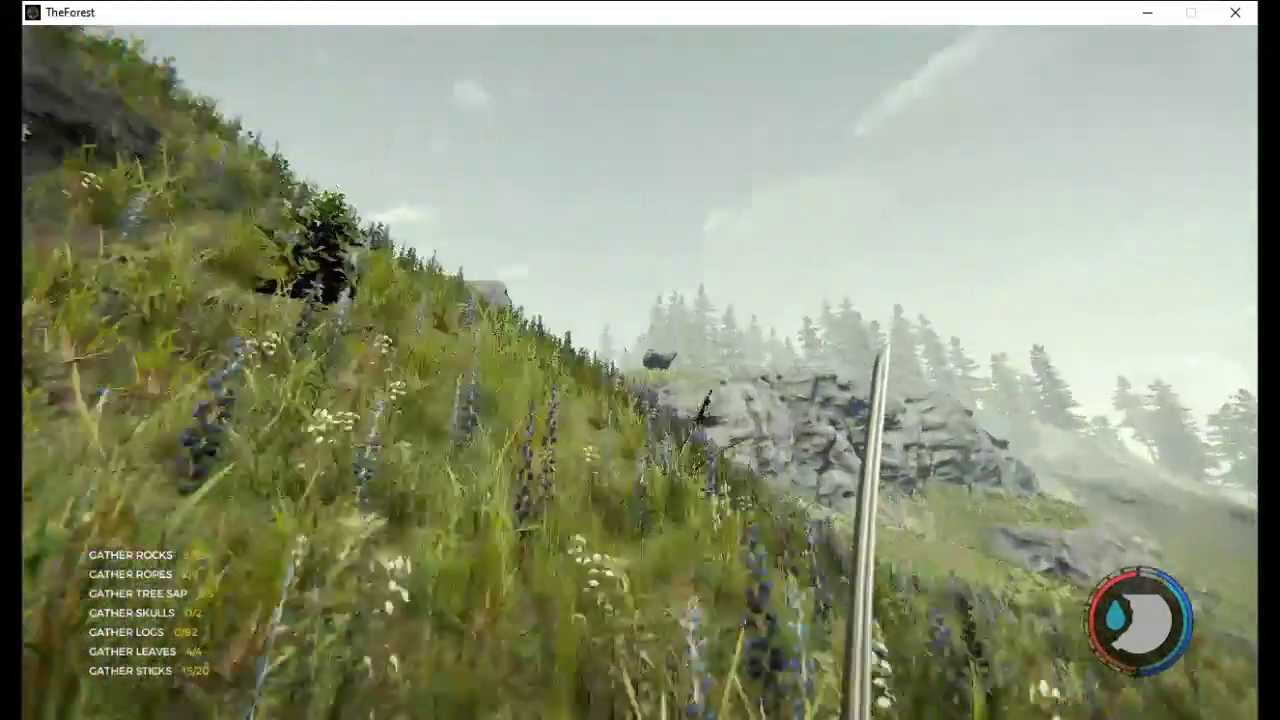
key("w")
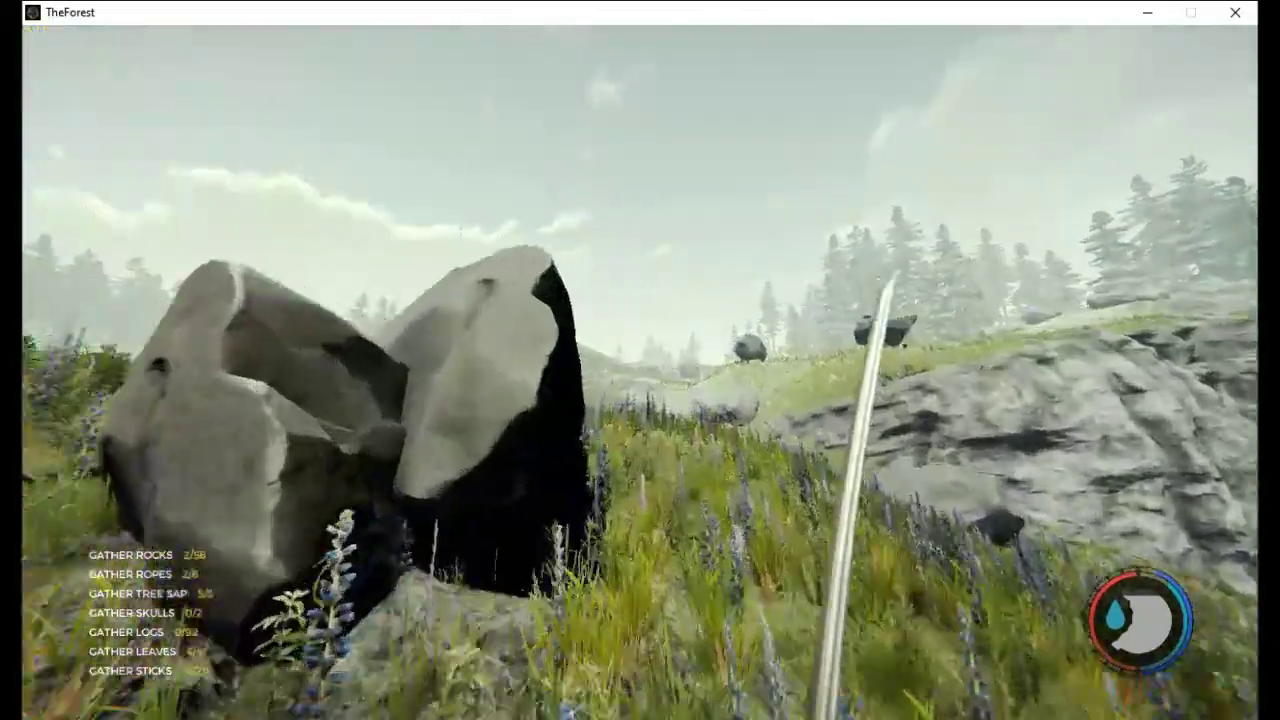
key("w")
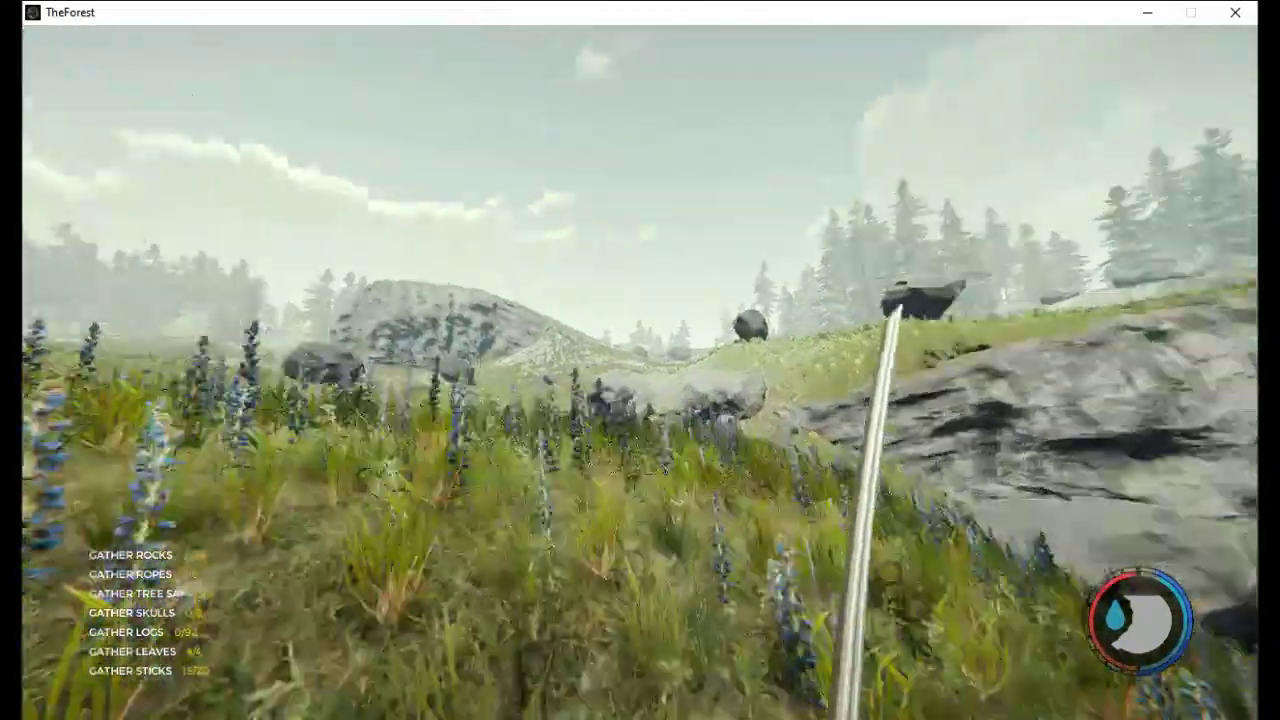
key("w")
key("w")
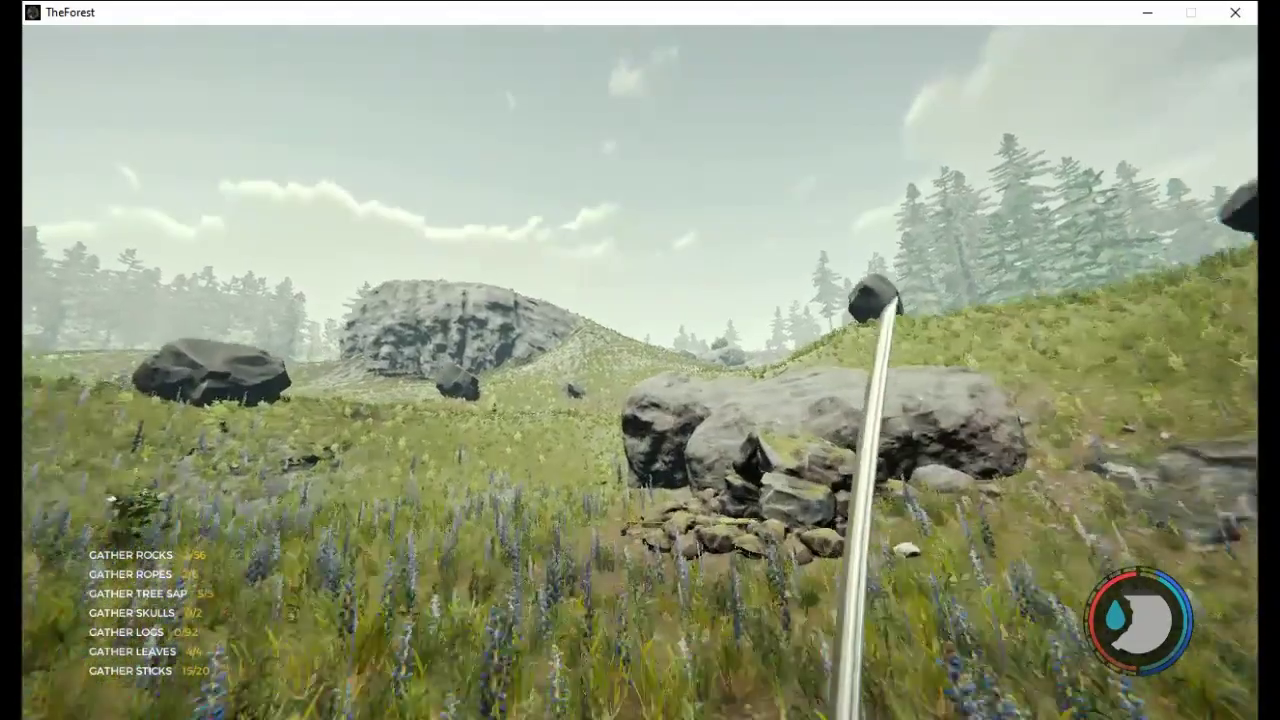
key("w")
key("w")
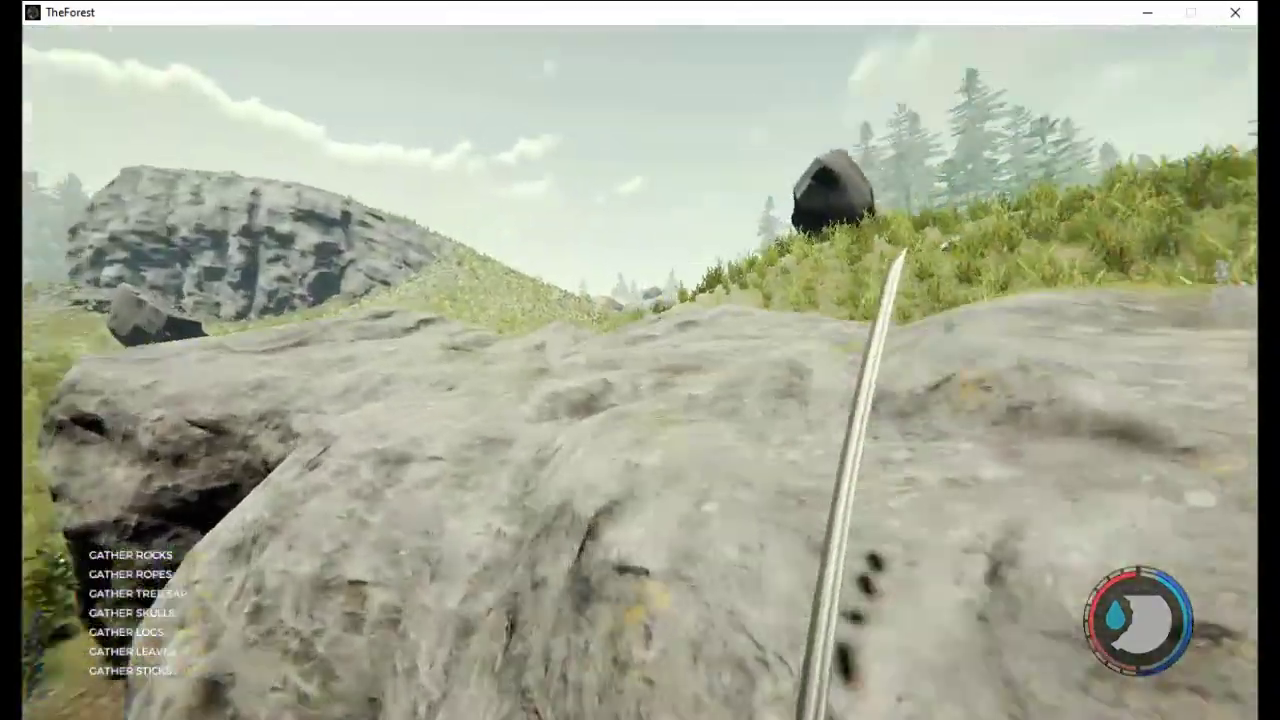
key("w")
key("w")
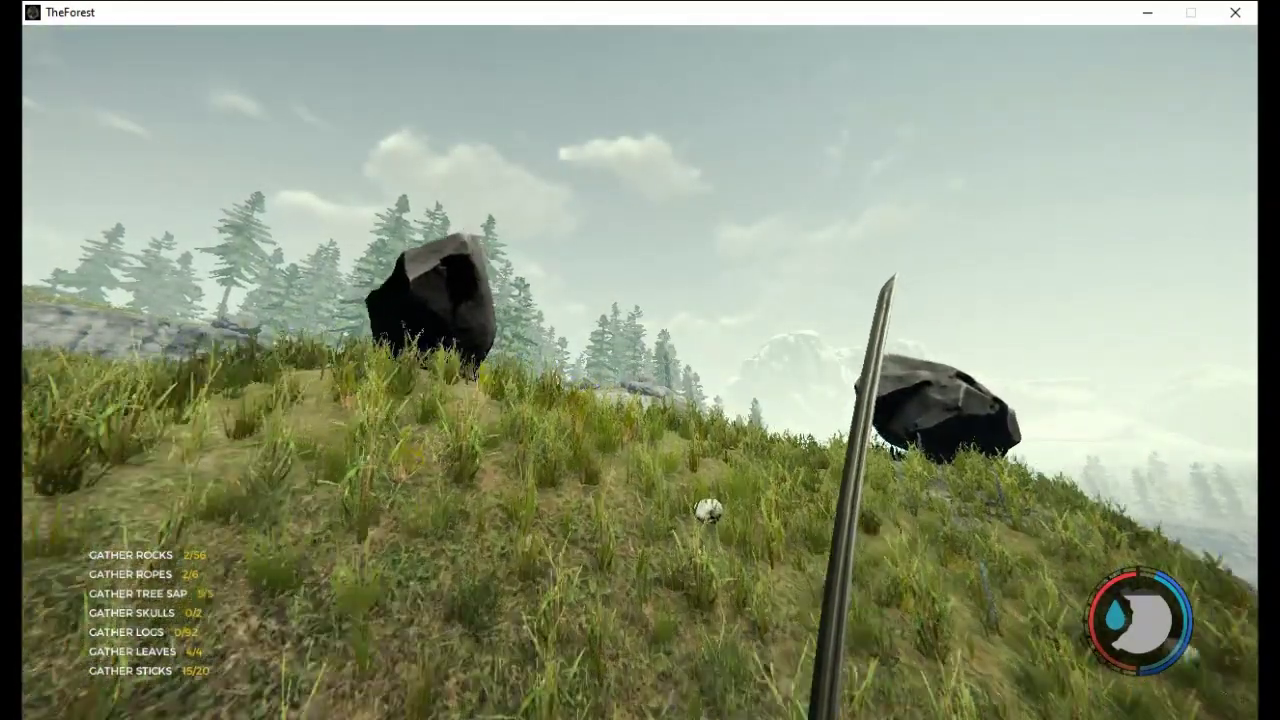
Follow the ridge past the large and dark boulders overlooking the valley
key("w")
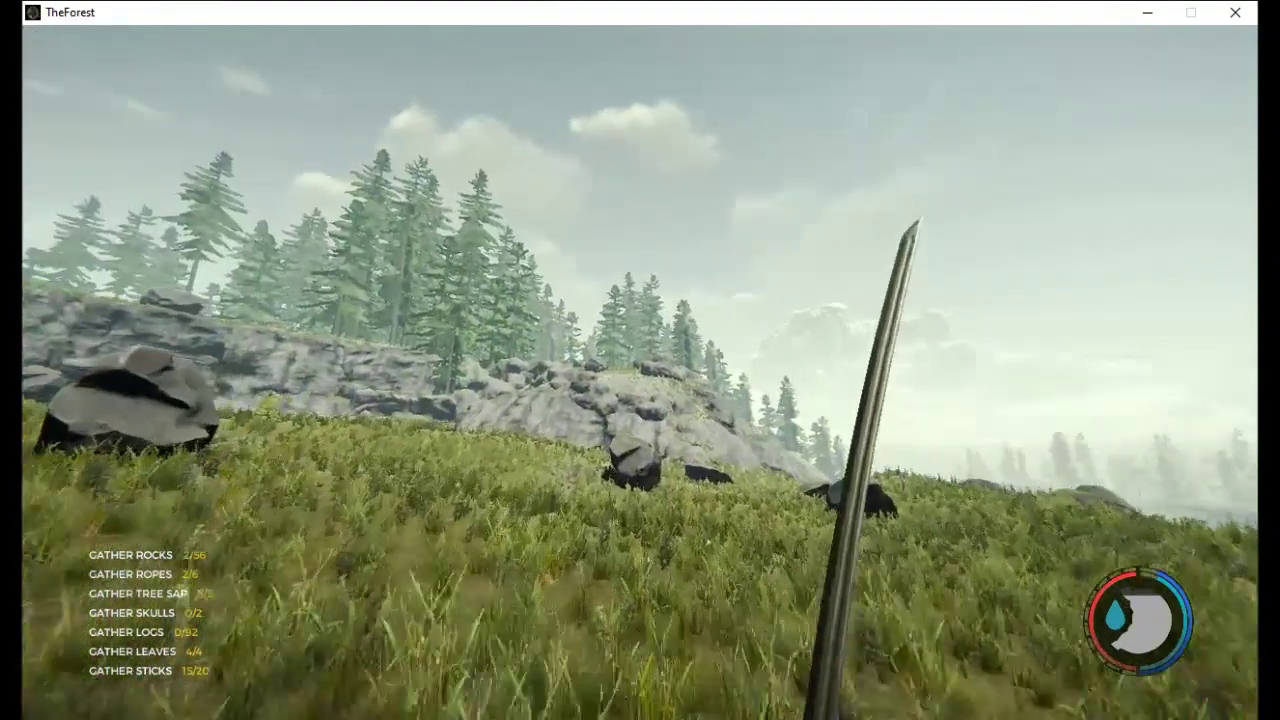
key("w")
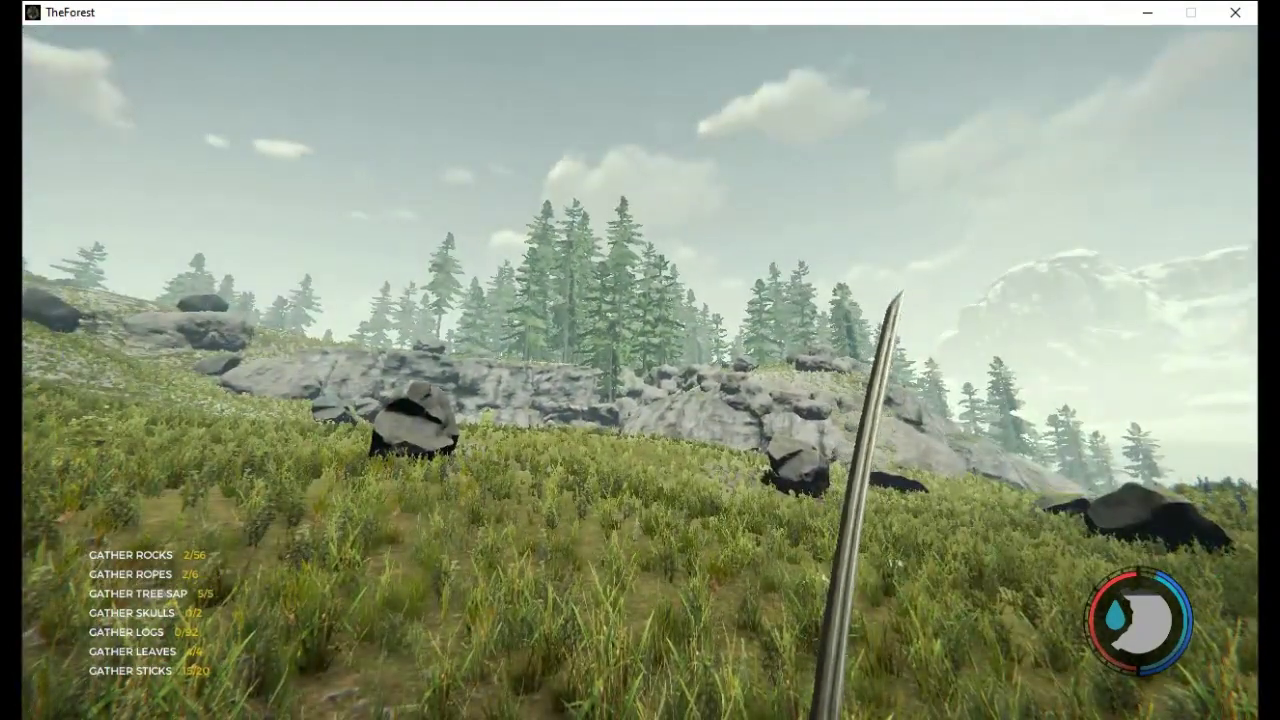
key("w")
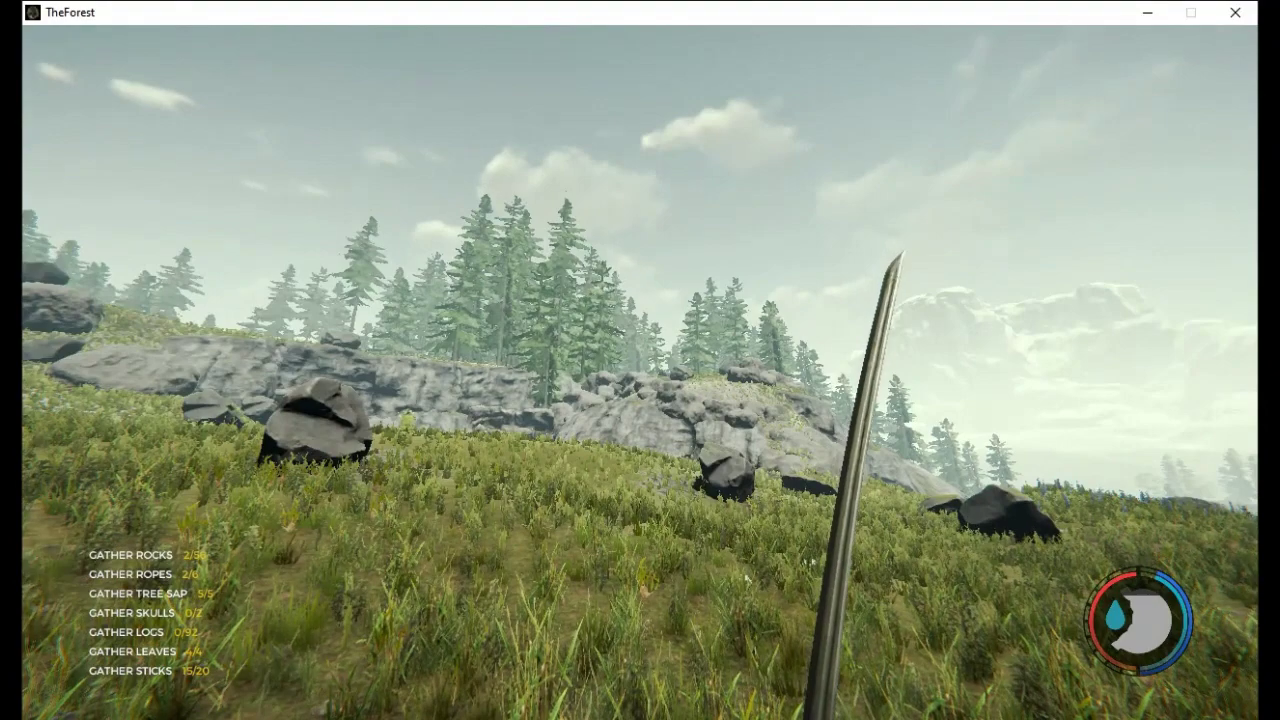
key("w")
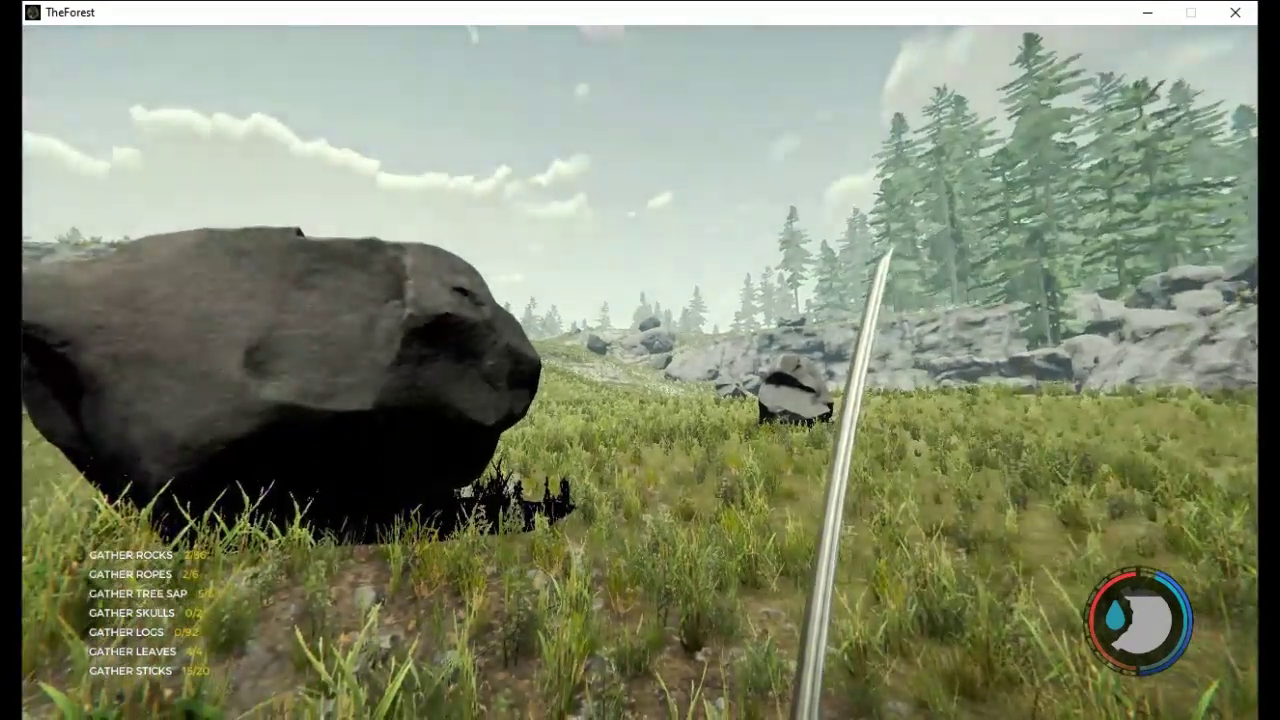
key("w")
key("w")
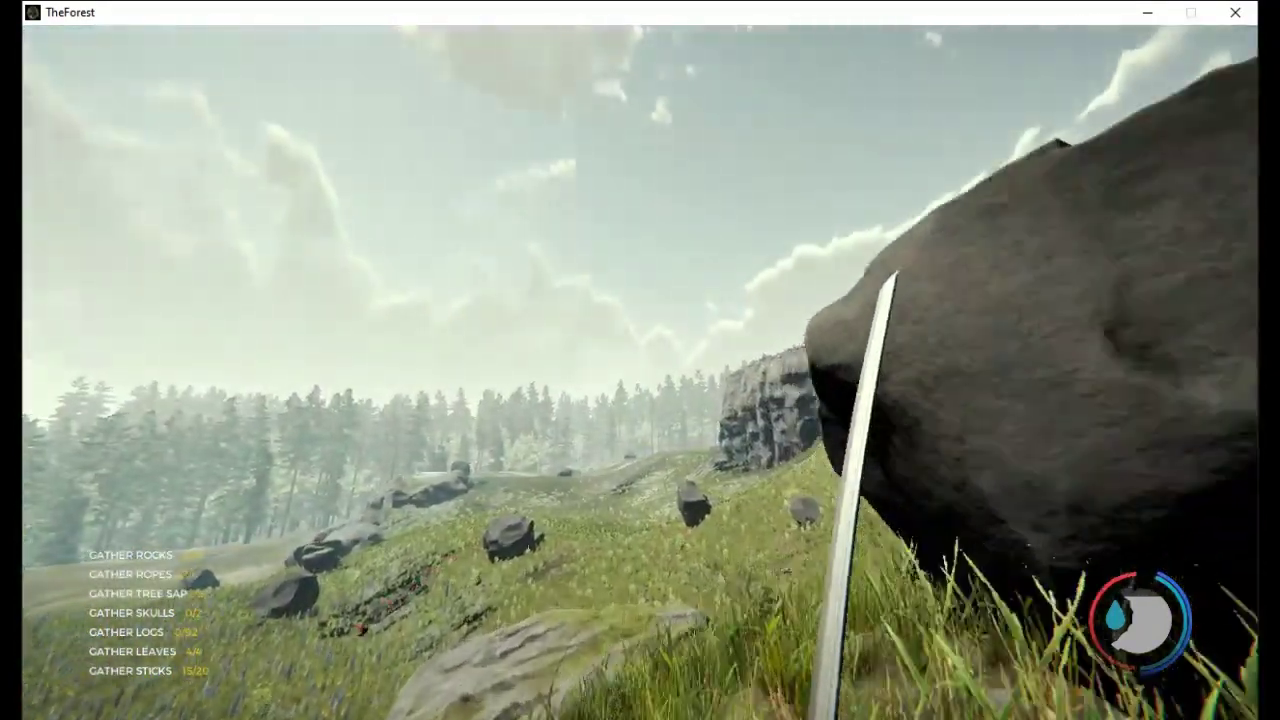
key("w")
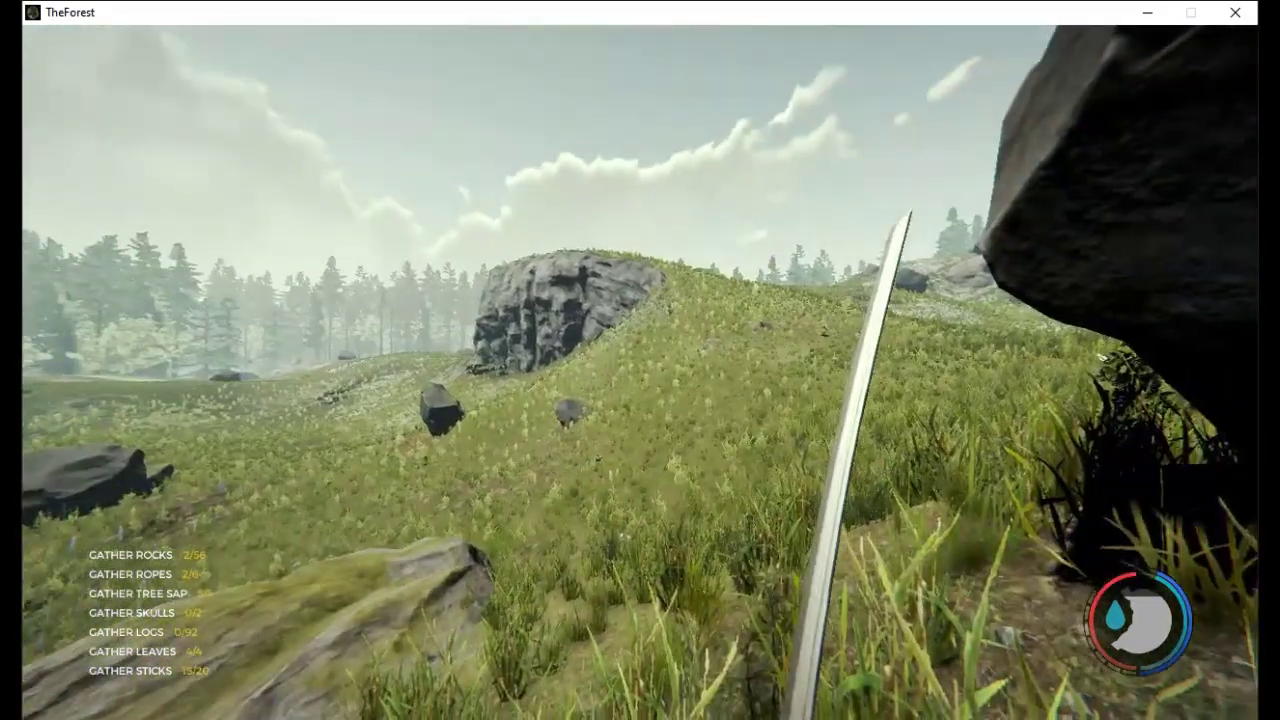
key("w")
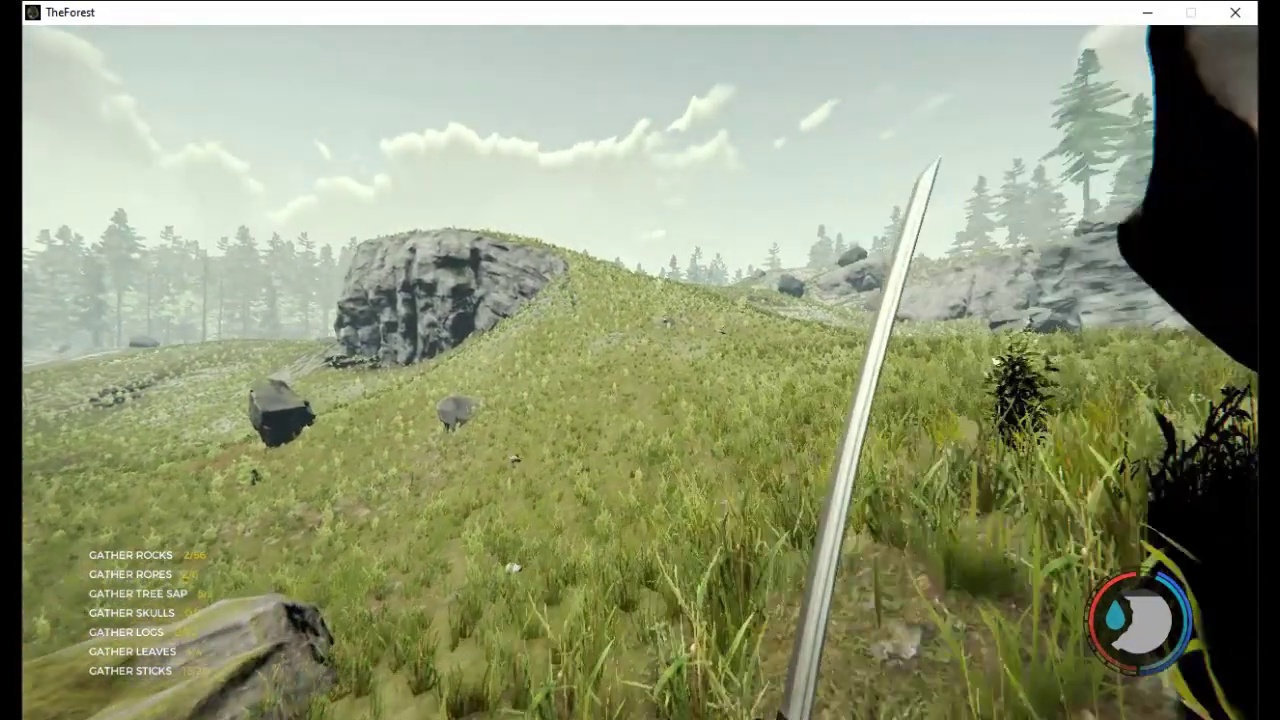
key("w")
Keep climbing the hill until the camp's wooden structure and frame come into view
key("w")
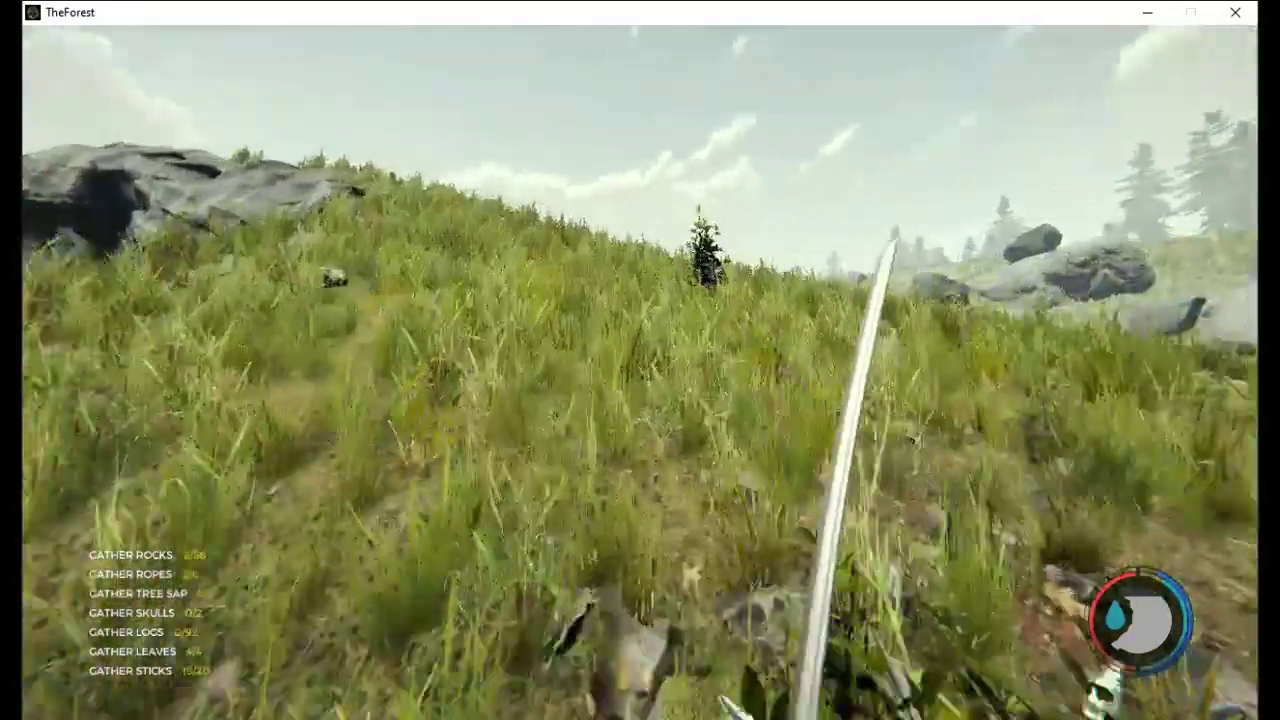
key("w")
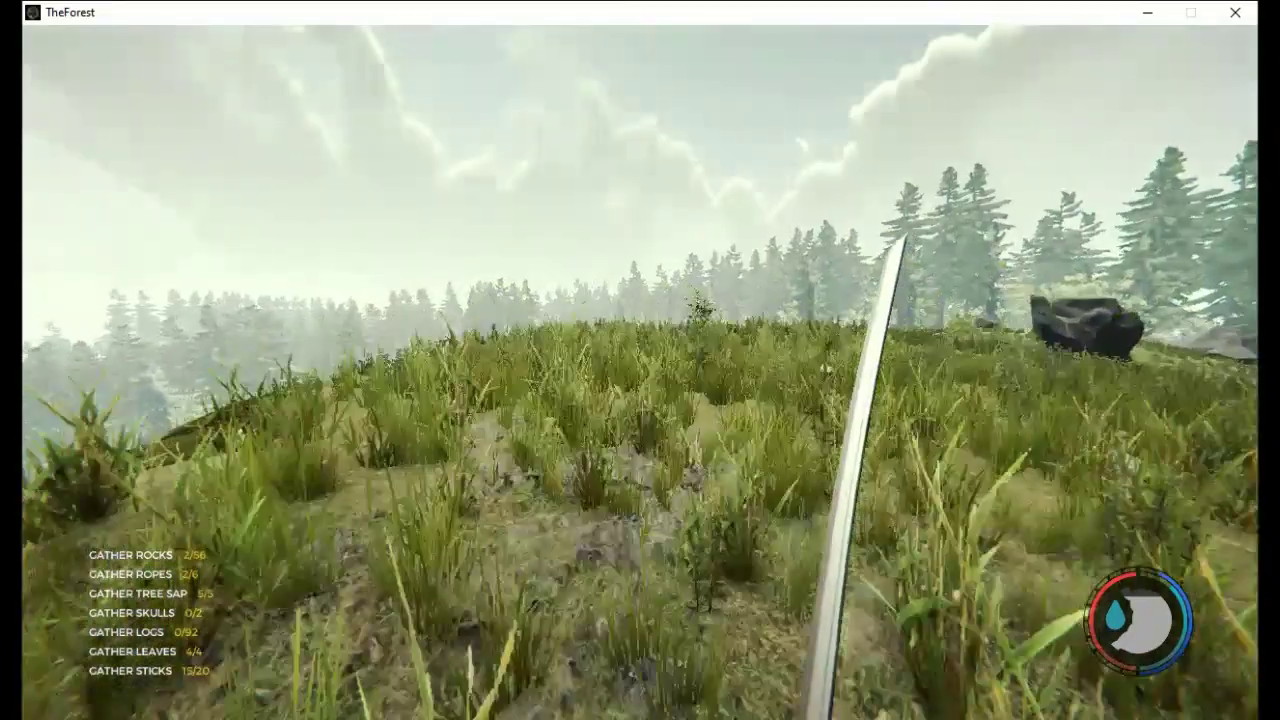
key("w")
key("w")
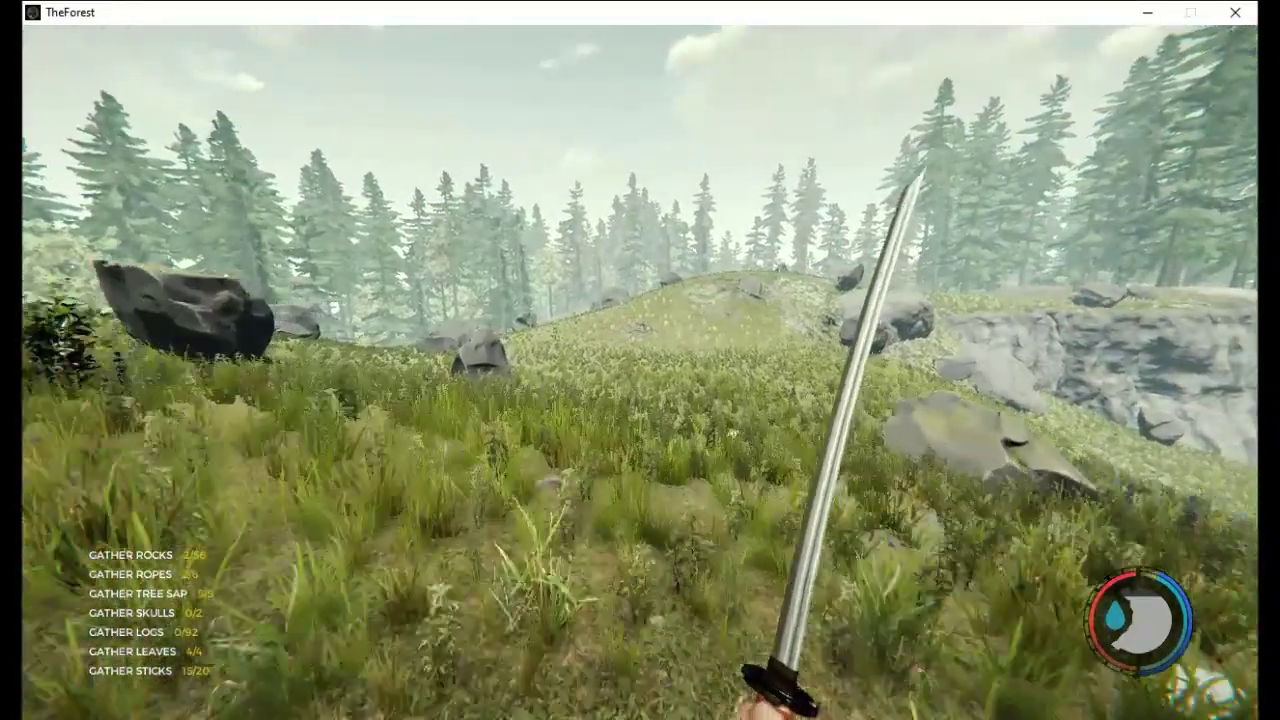
key("w")
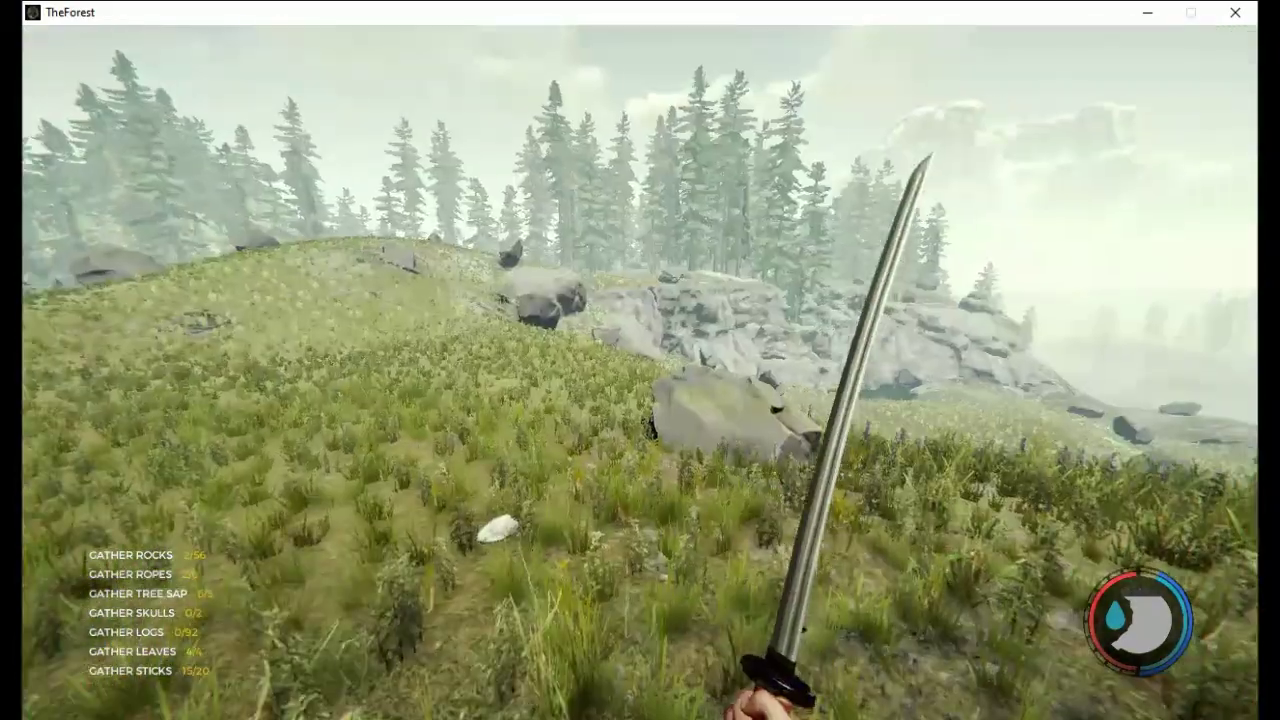
key("w")
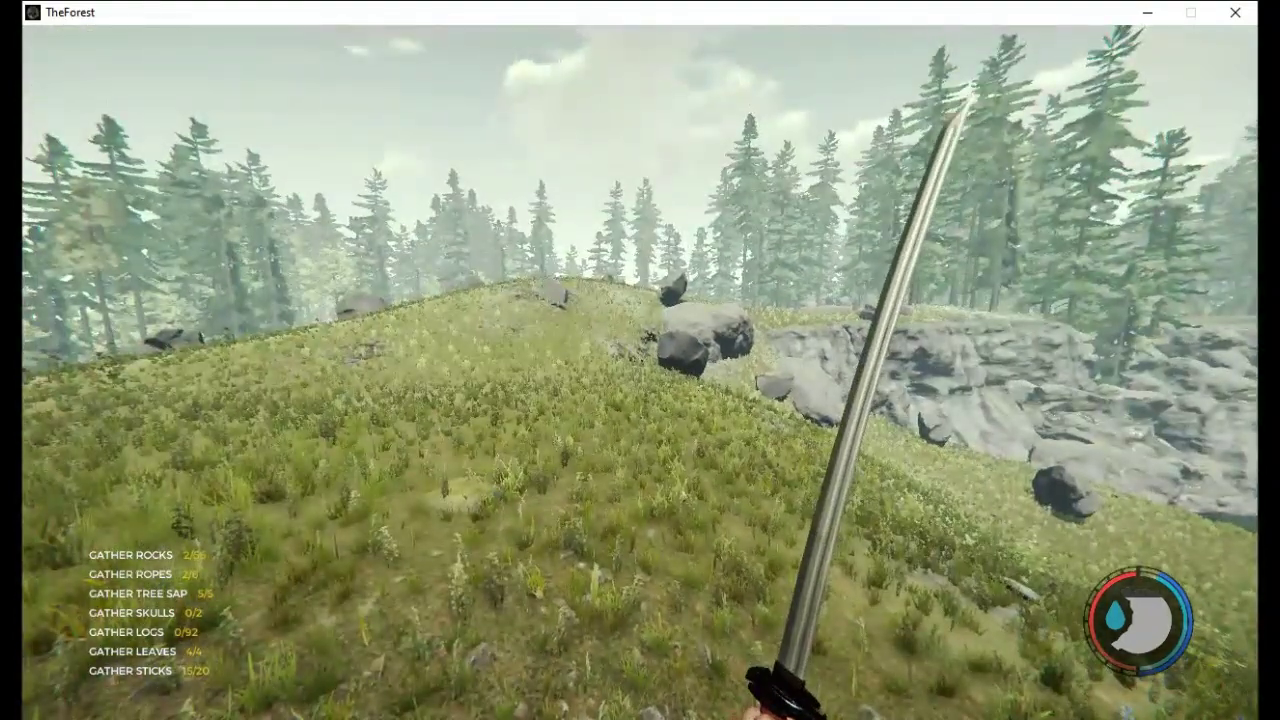
key("w")
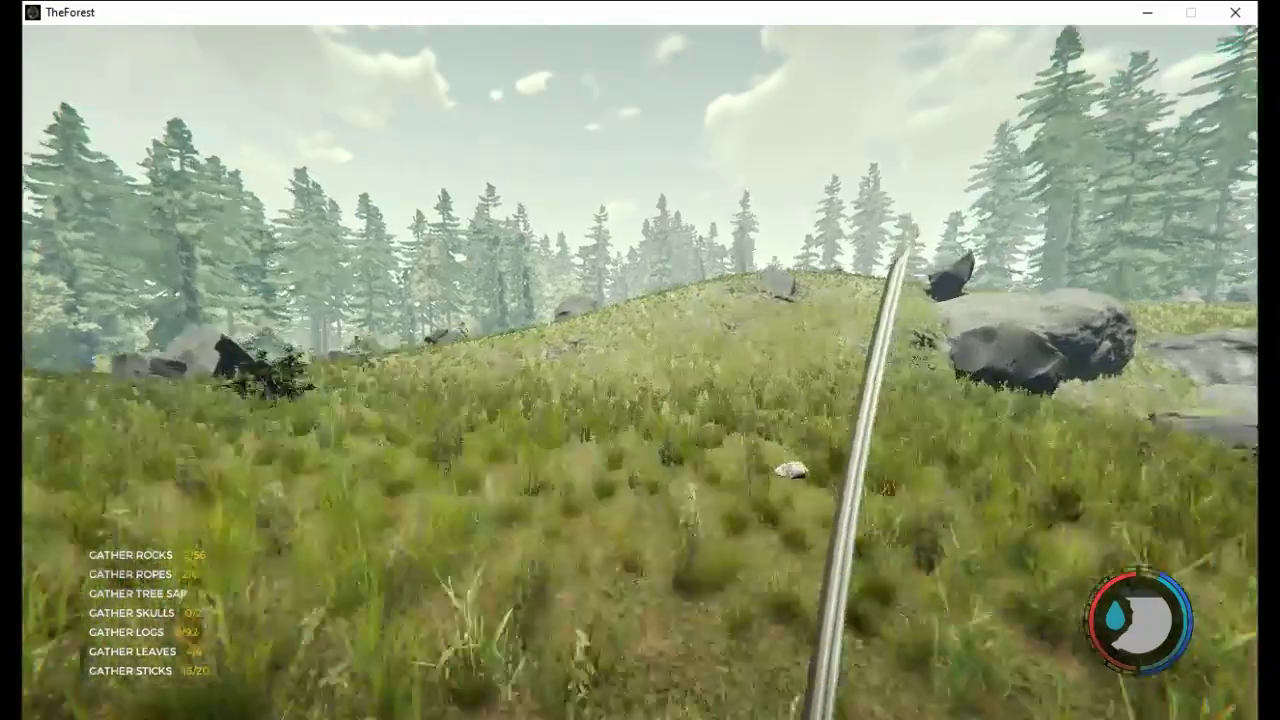
key("w")
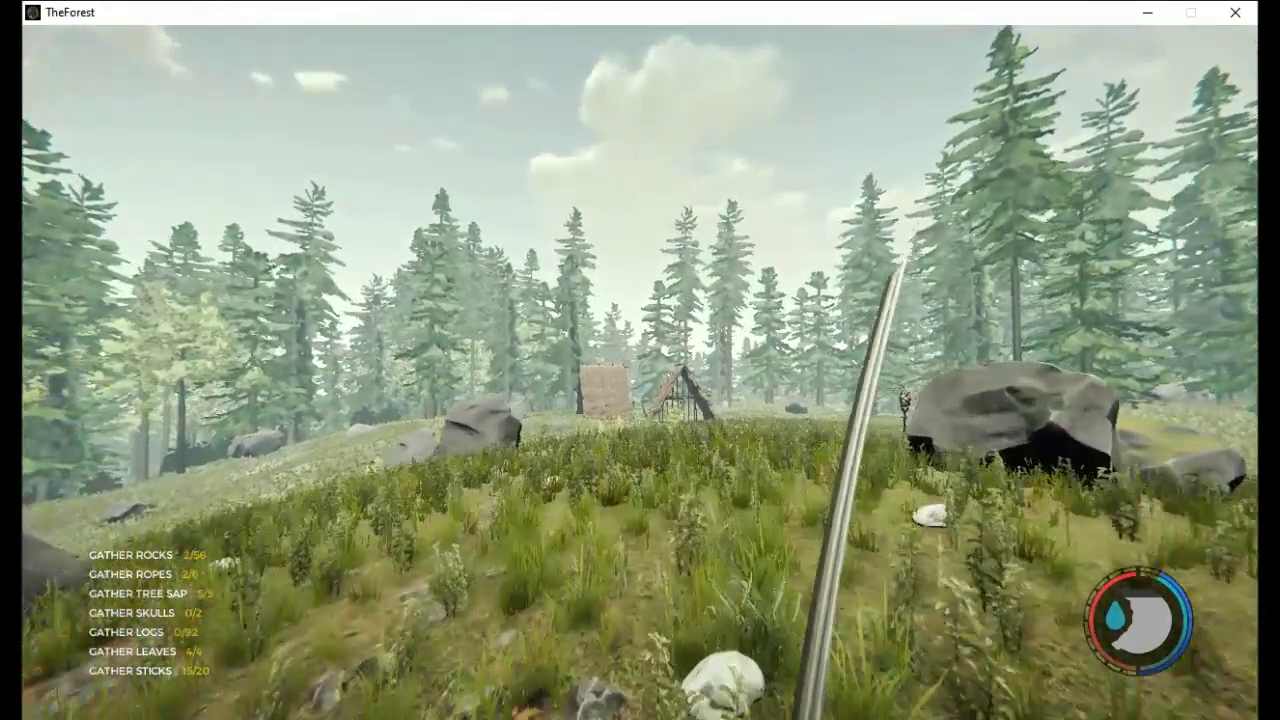
Walk to the camp effigy, swing the held stick once, then head up to the mossy rocks
key("w")
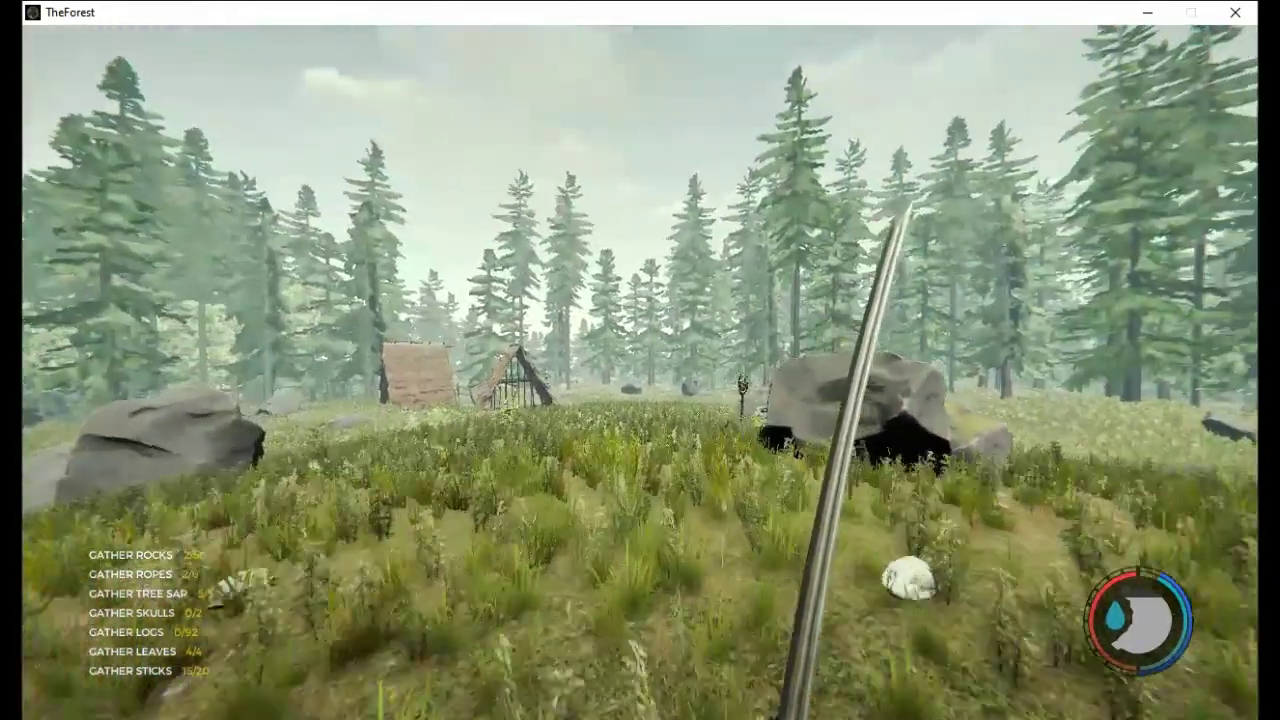
key("w")
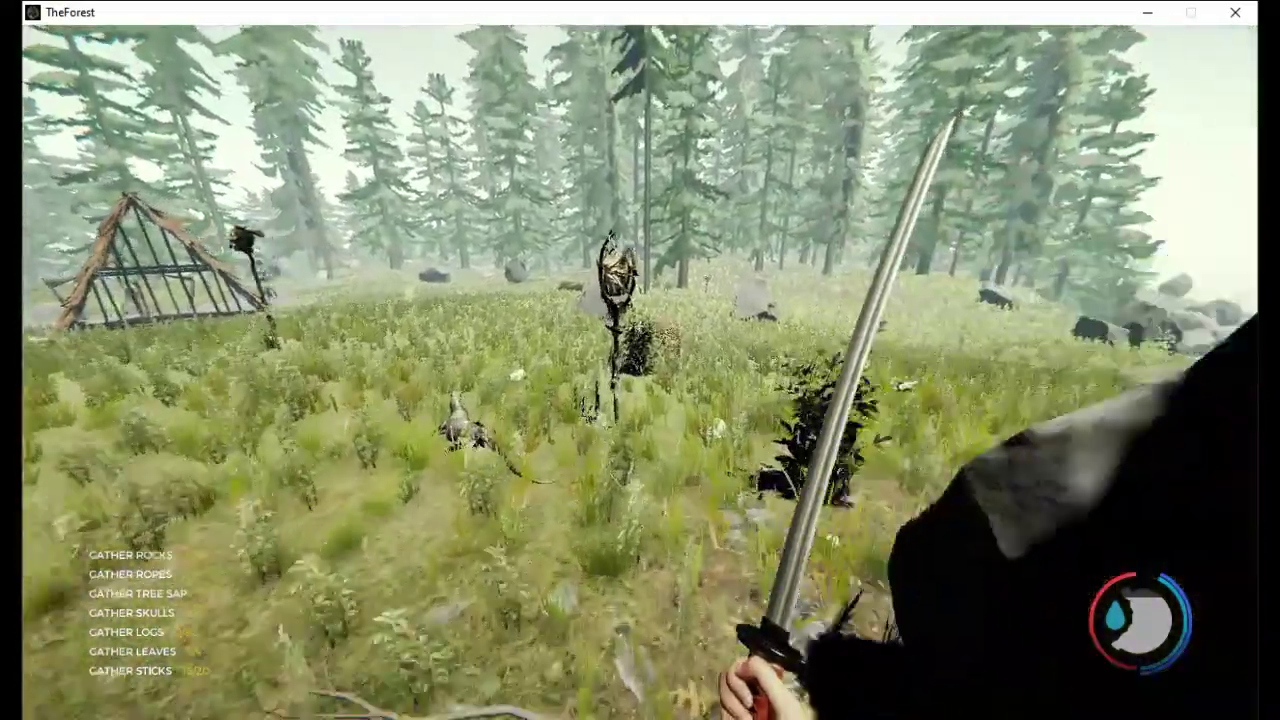
key("w")
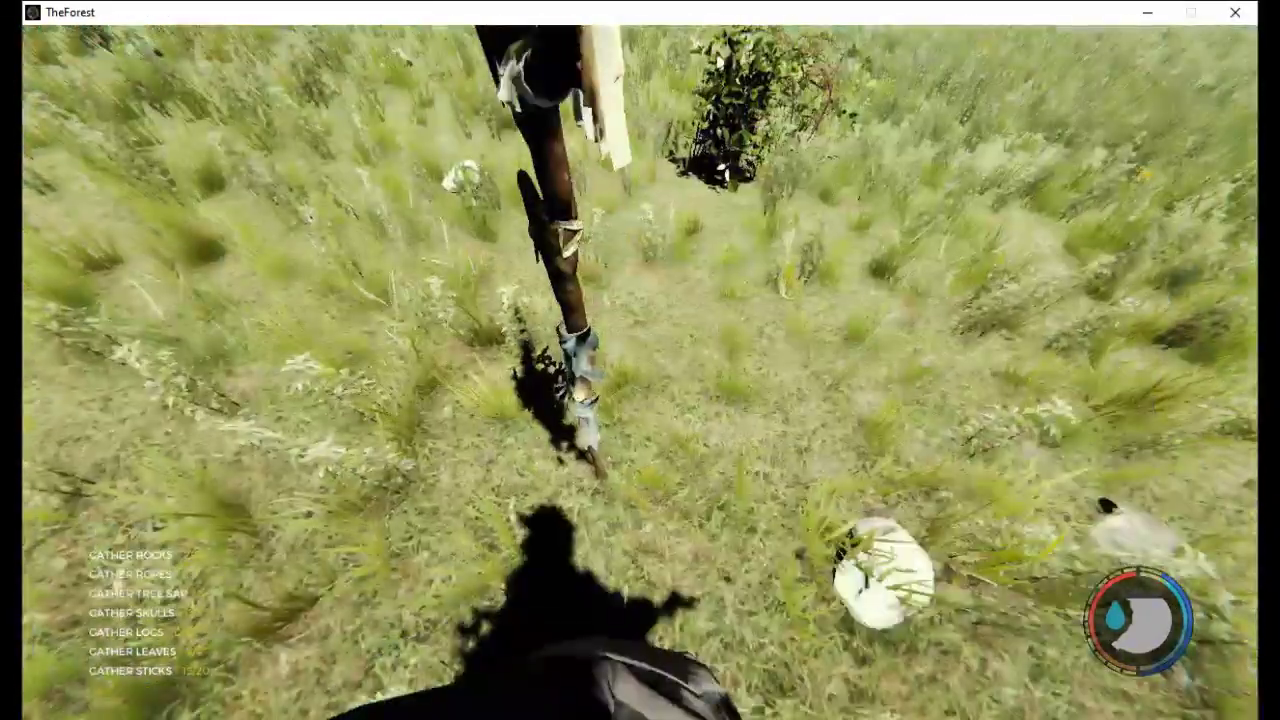
left_click(640, 360)
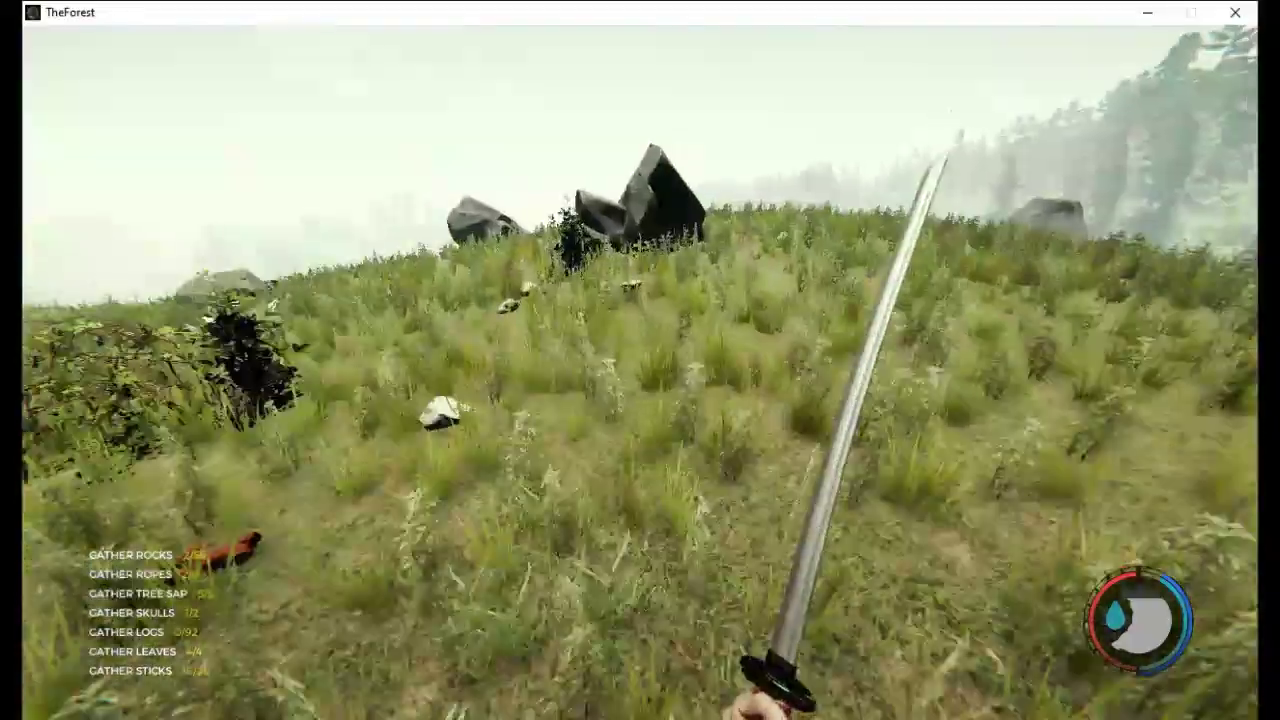
key("w")
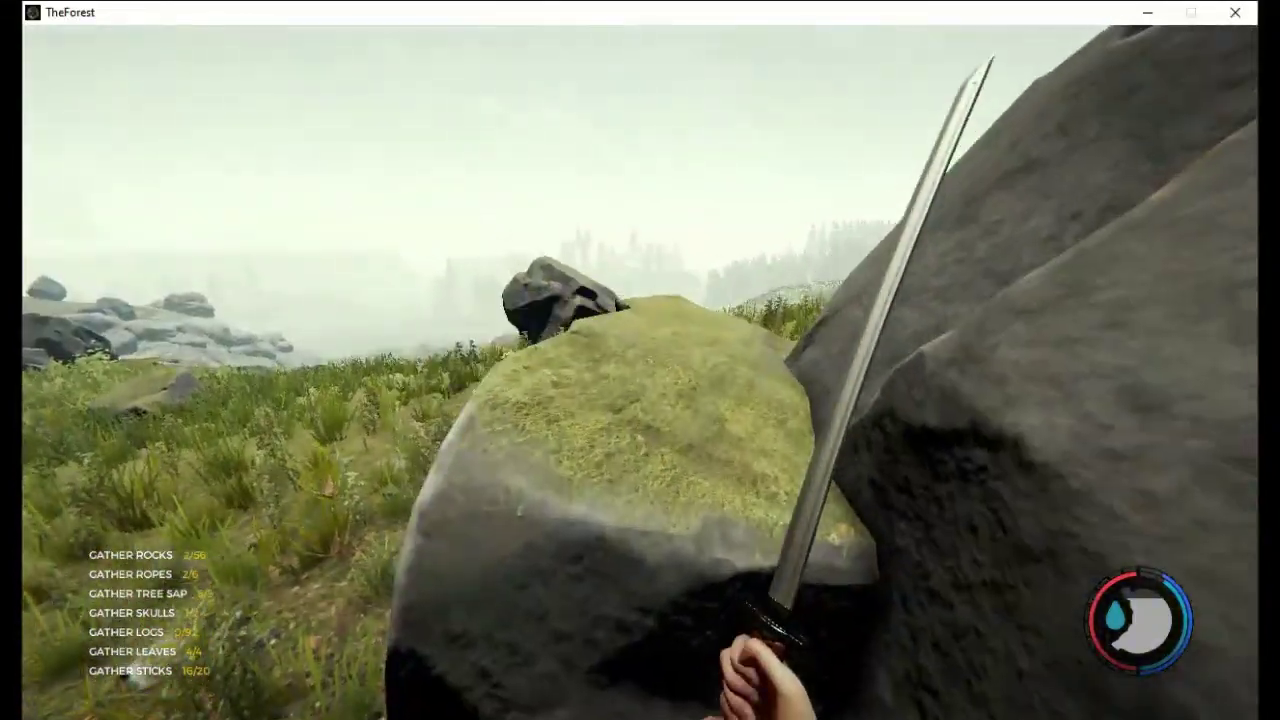
Return past camp swinging the katana, pick up the cloth and skull, then walk past the hut
key("w")
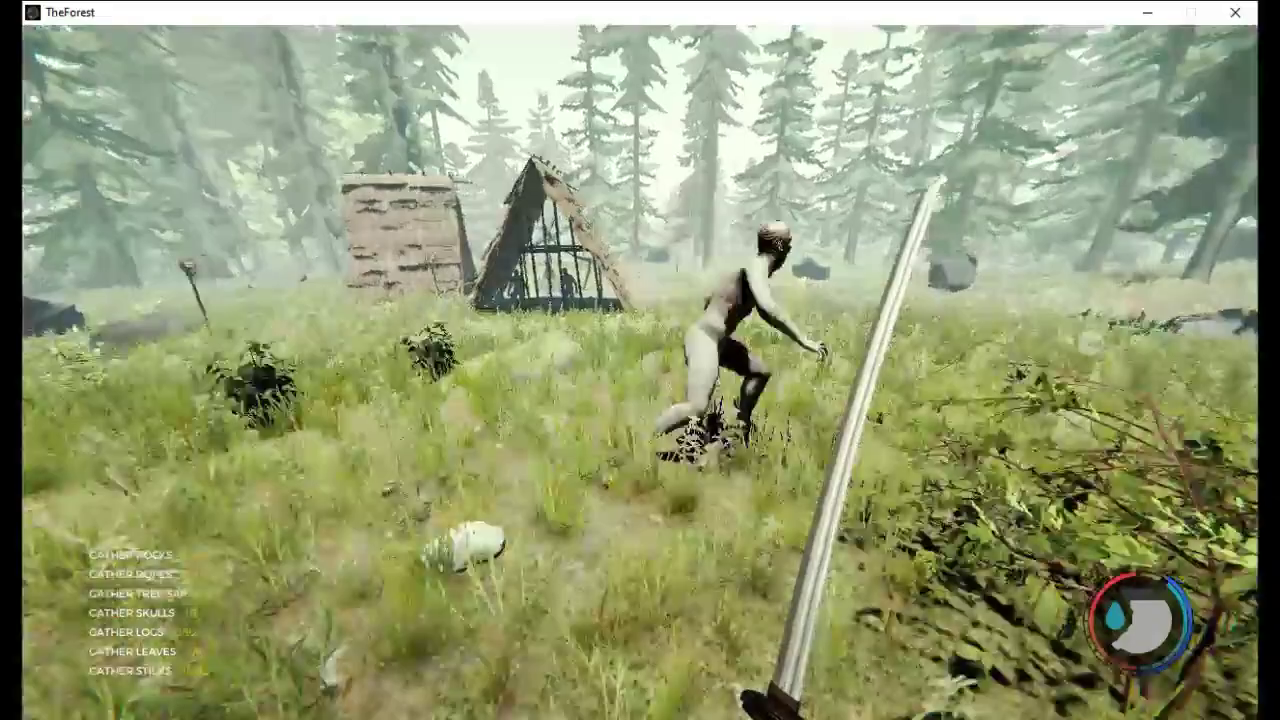
left_click(640, 360)
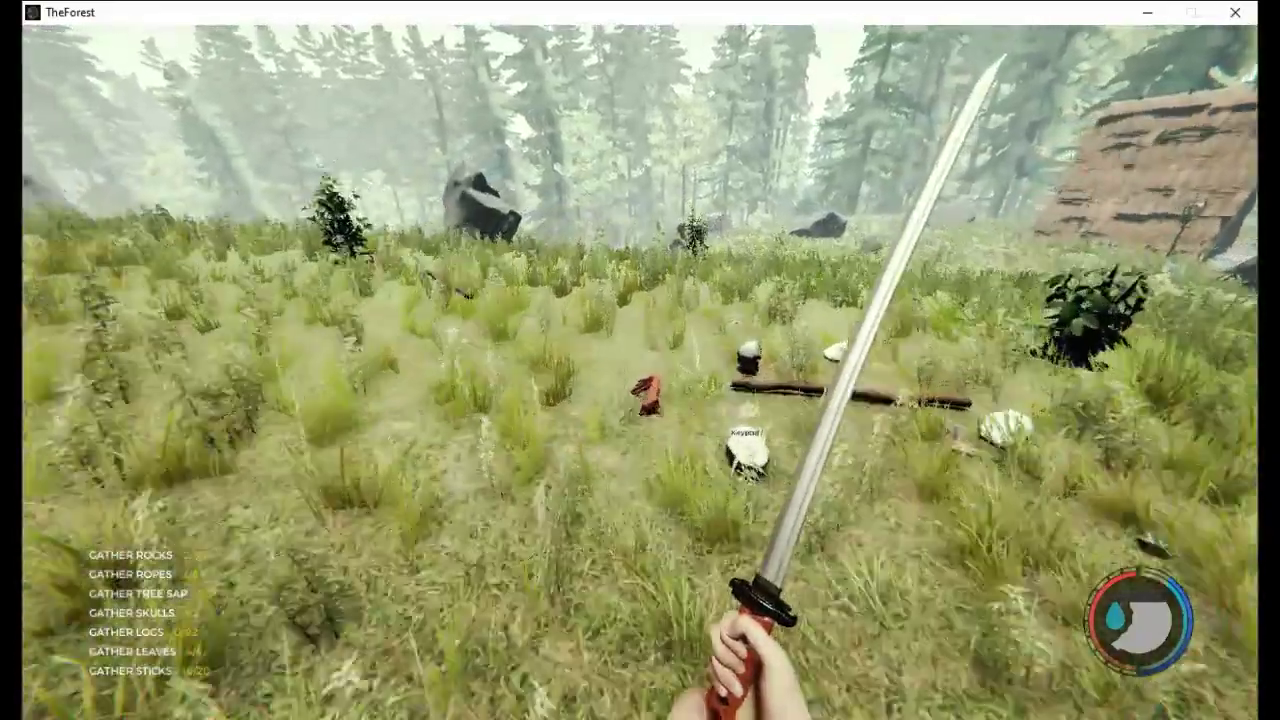
key("e")
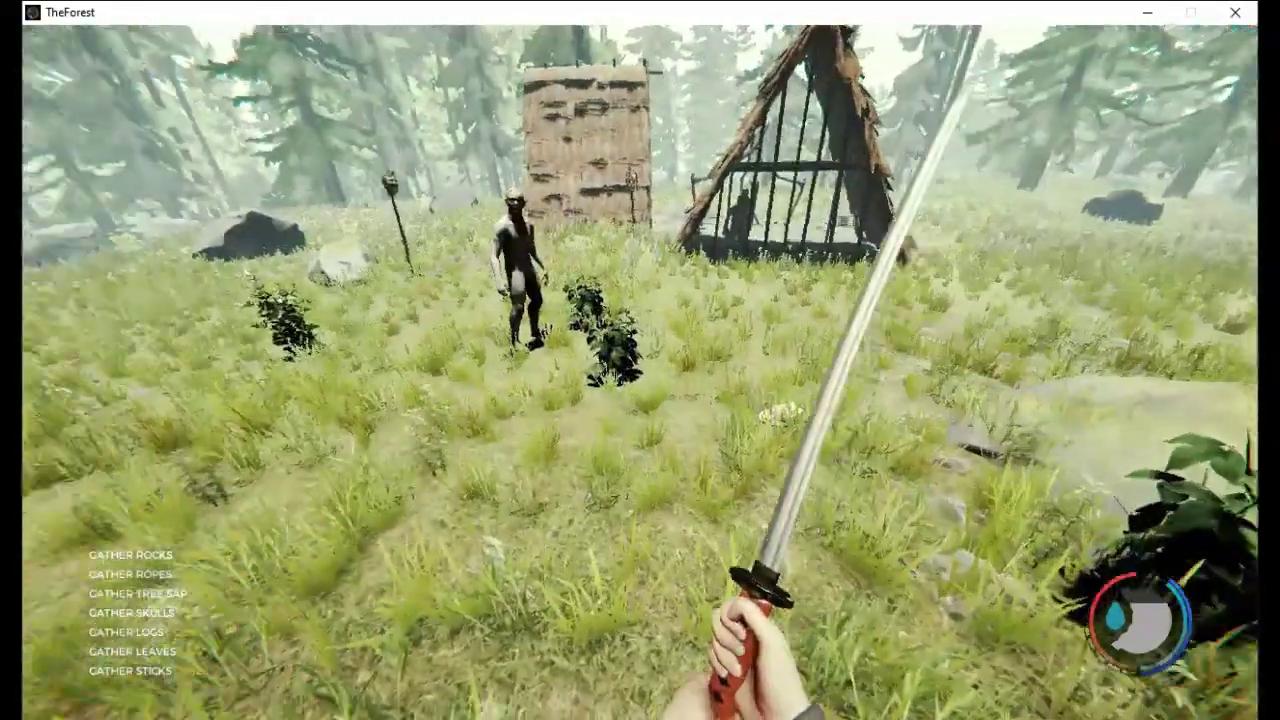
key("w")
key("w")
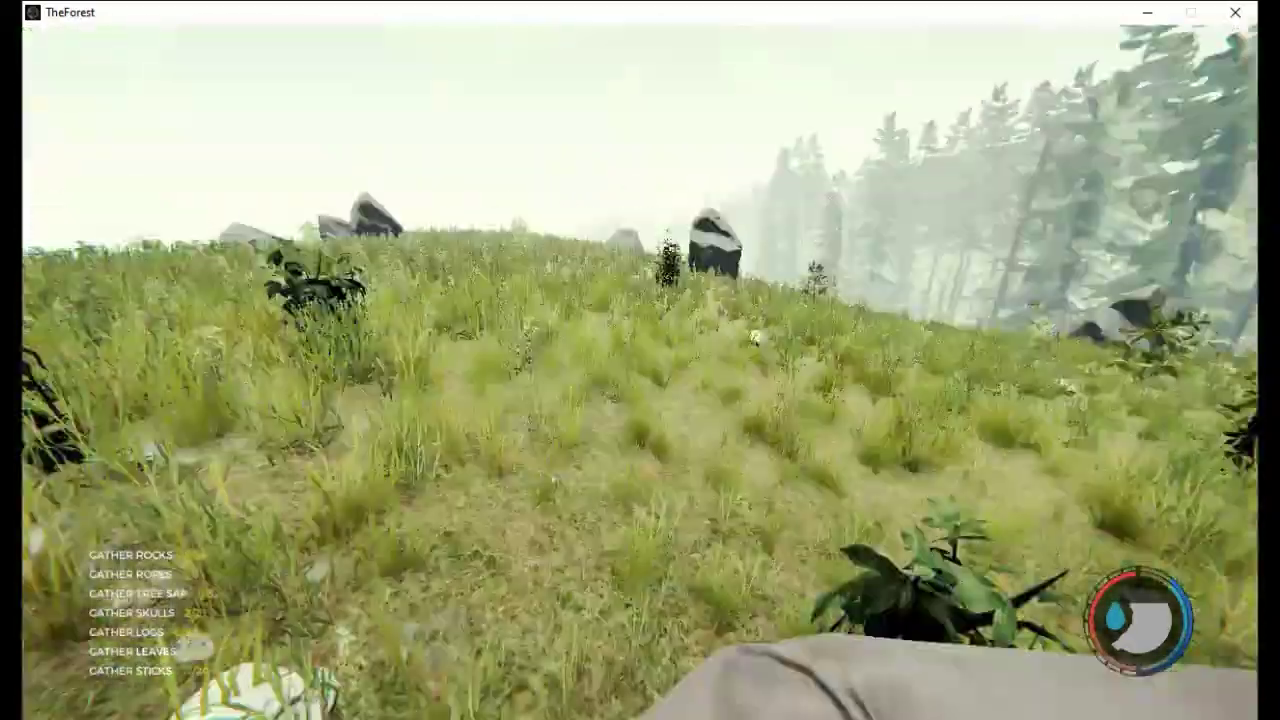
key("w")
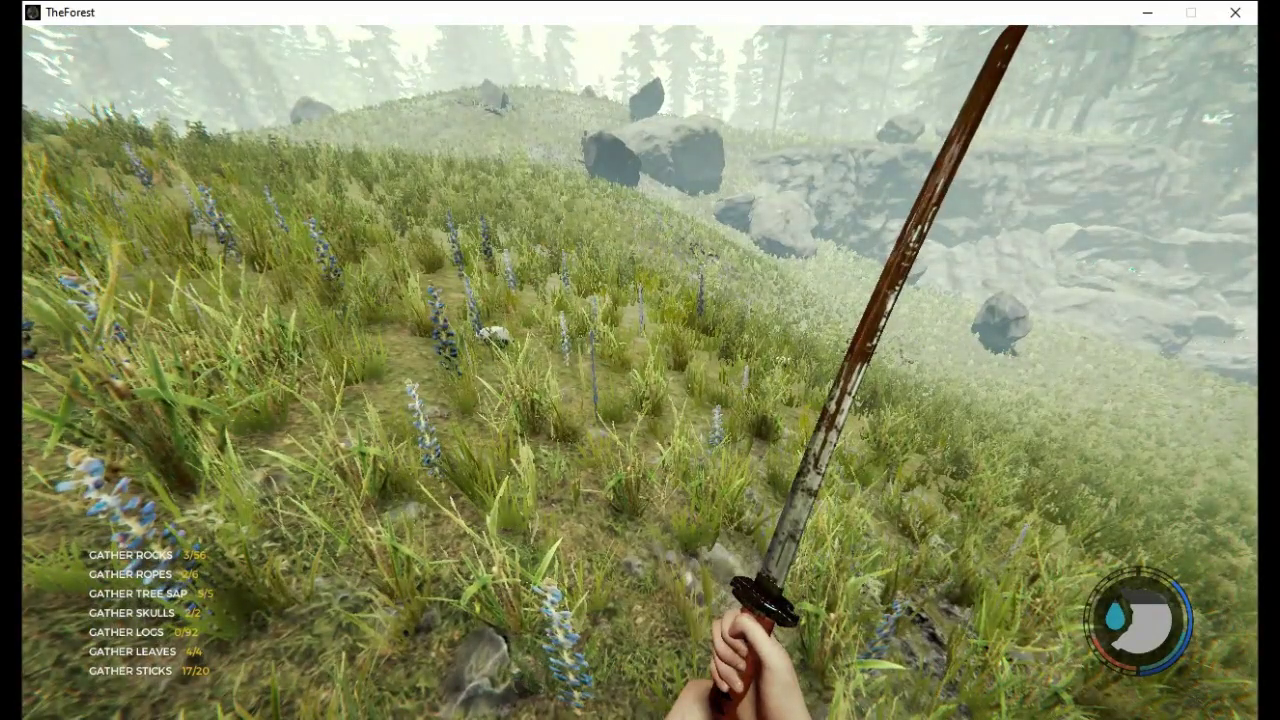
key("i")
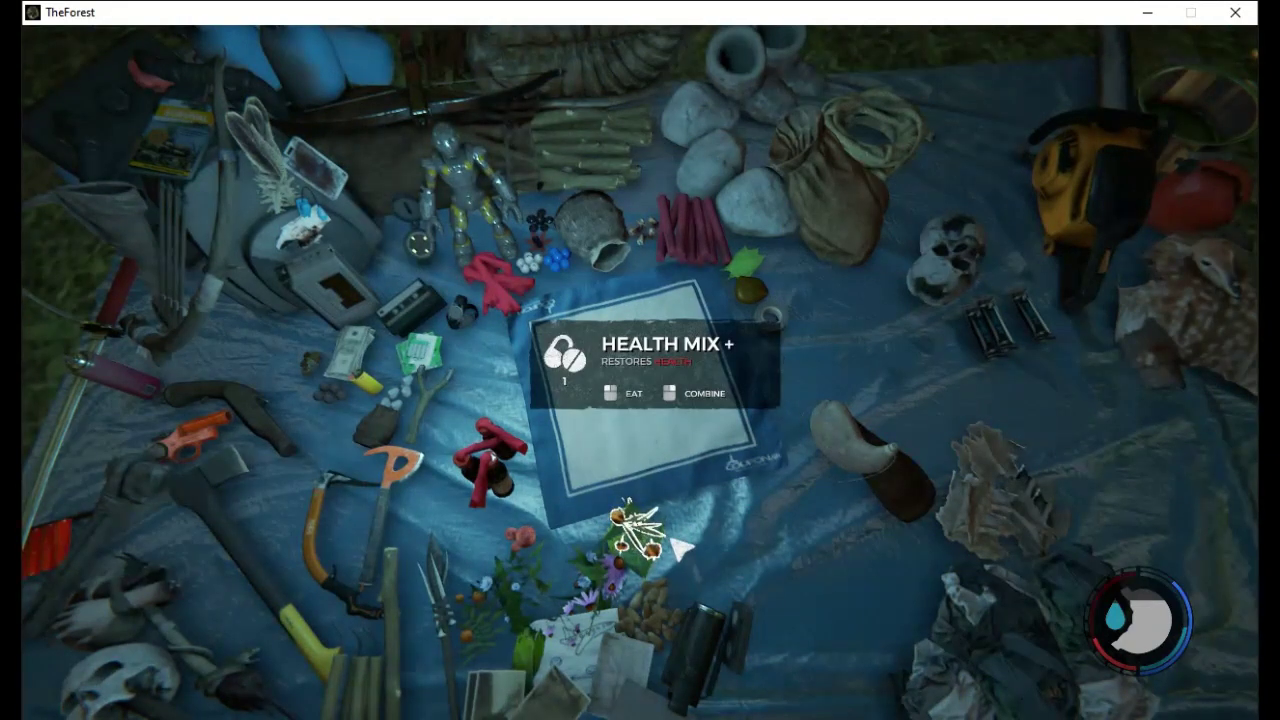
key("i")
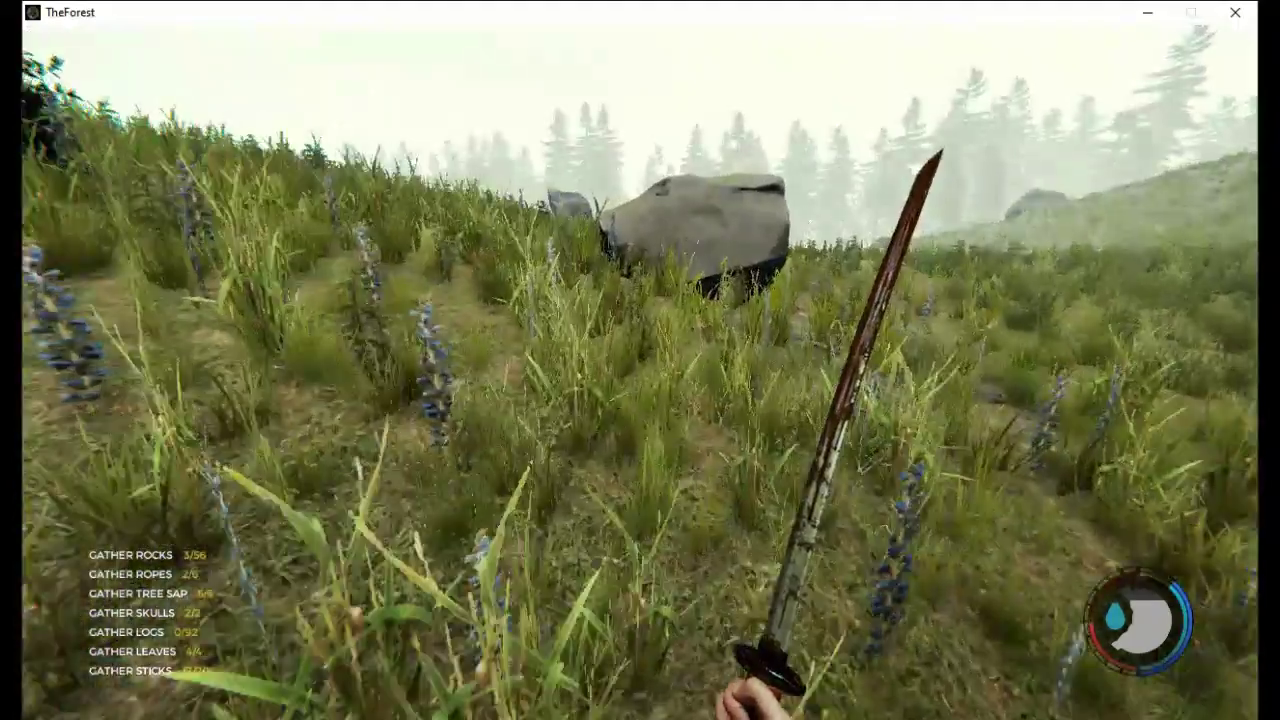
Climb the hill past the large rock and bush toward the cannibal on the crest
key("w")
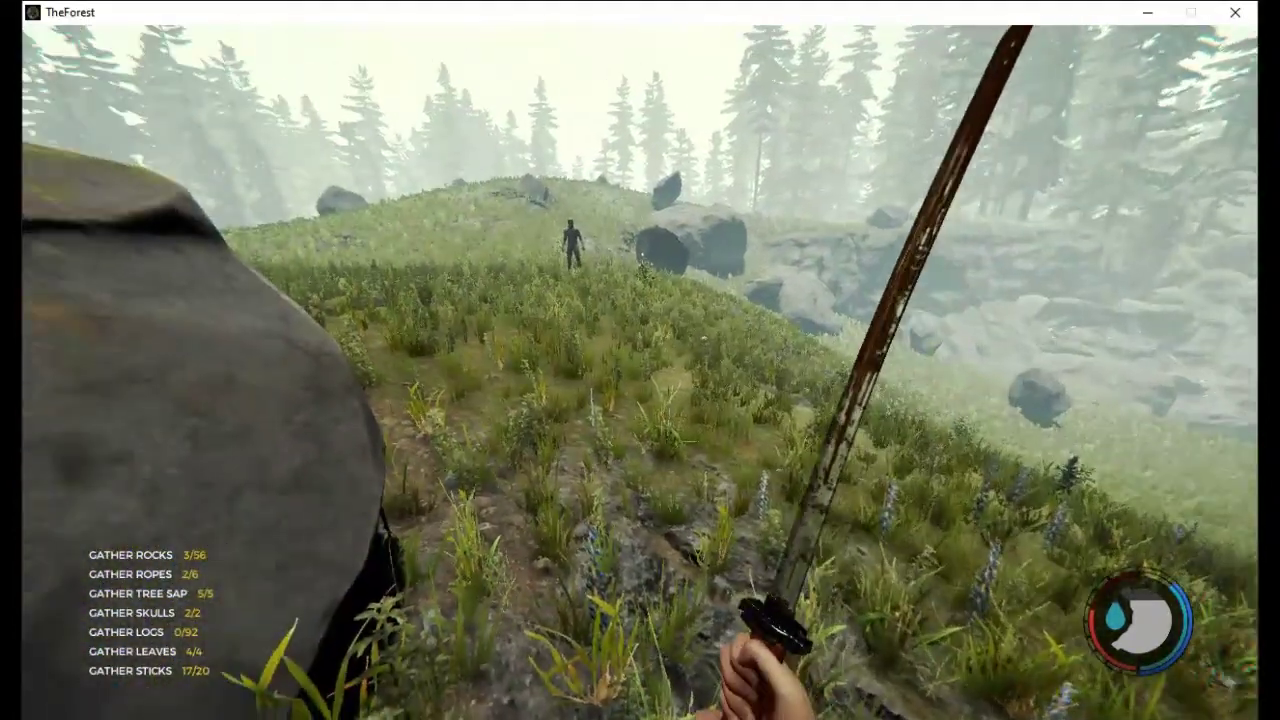
key("w")
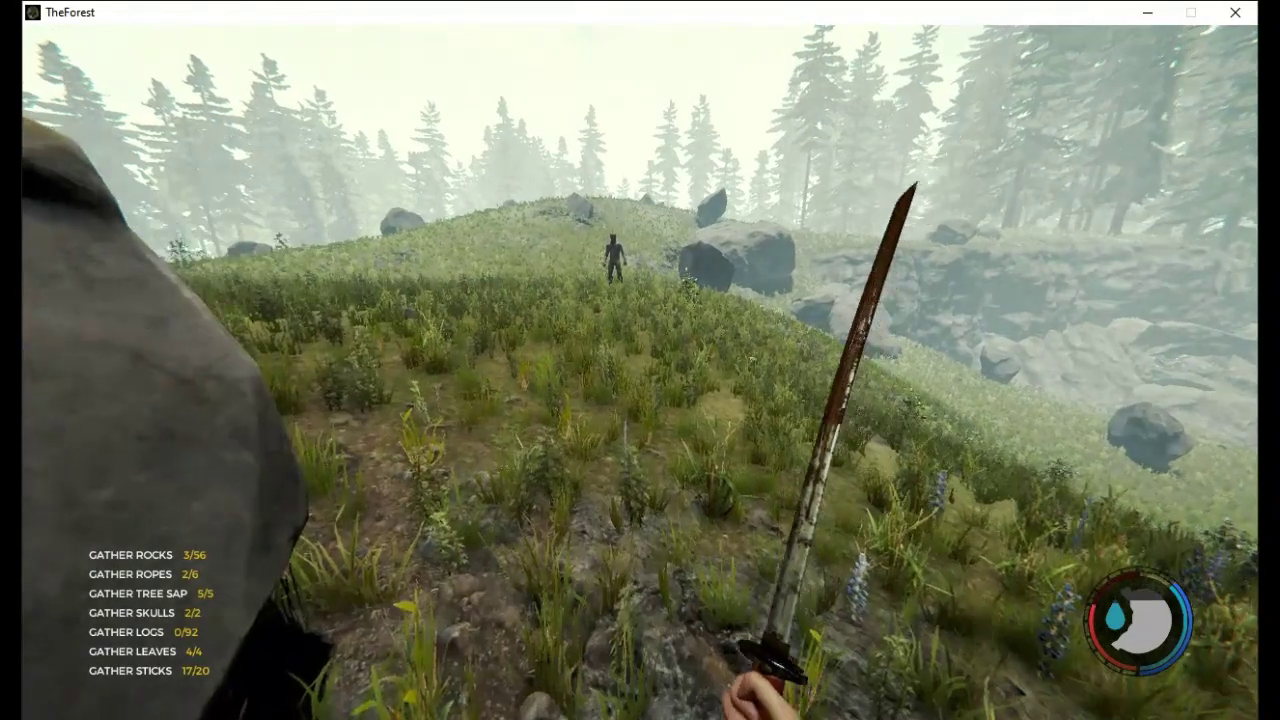
key("w")
key("w")
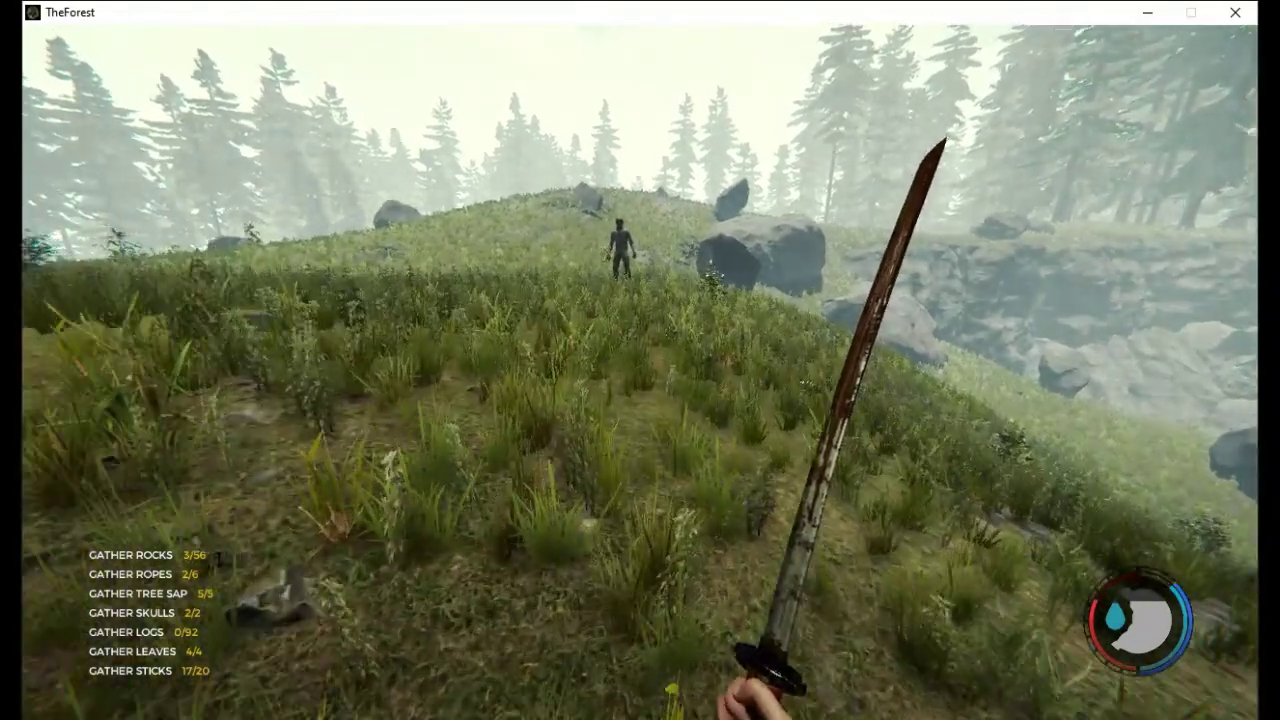
key("w")
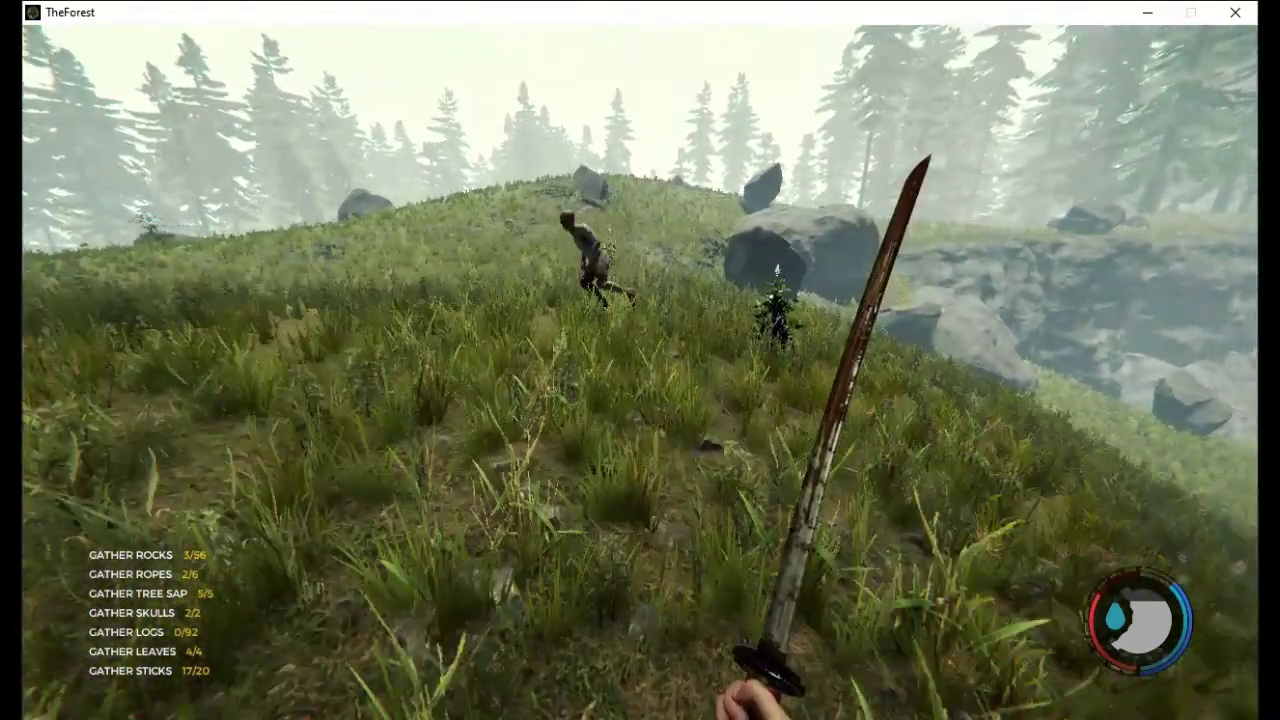
key("w")
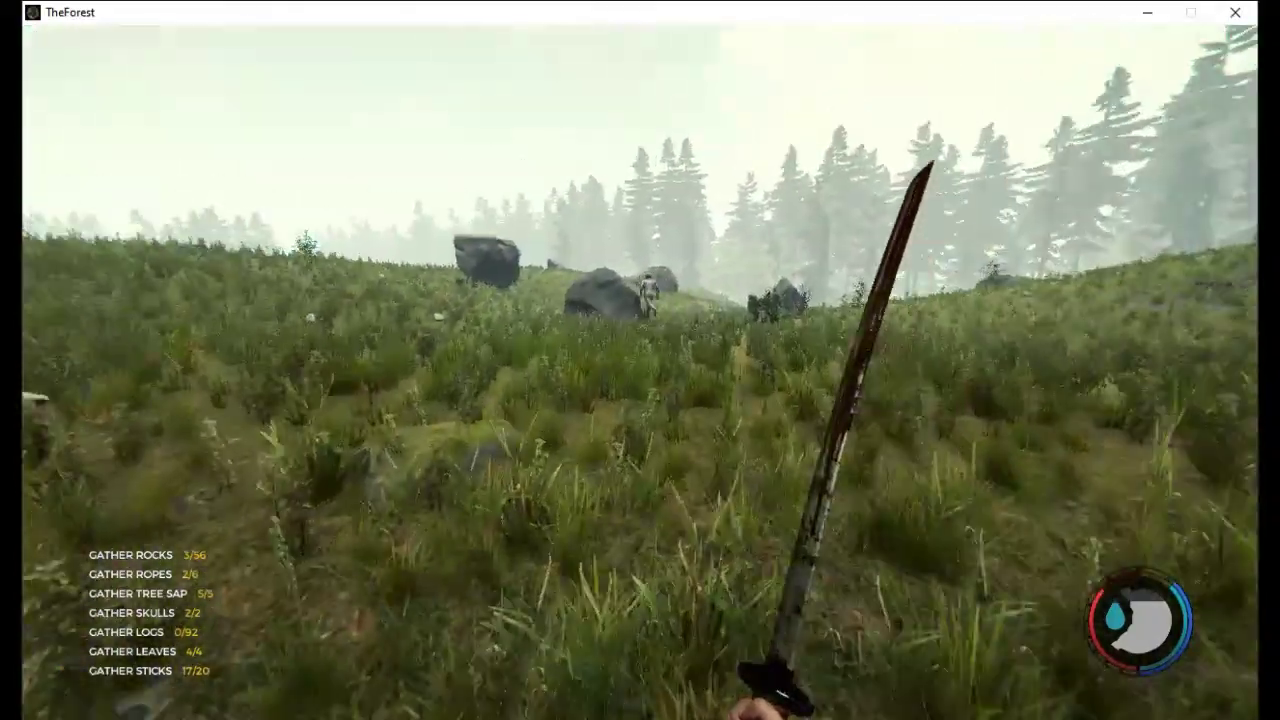
key("w")
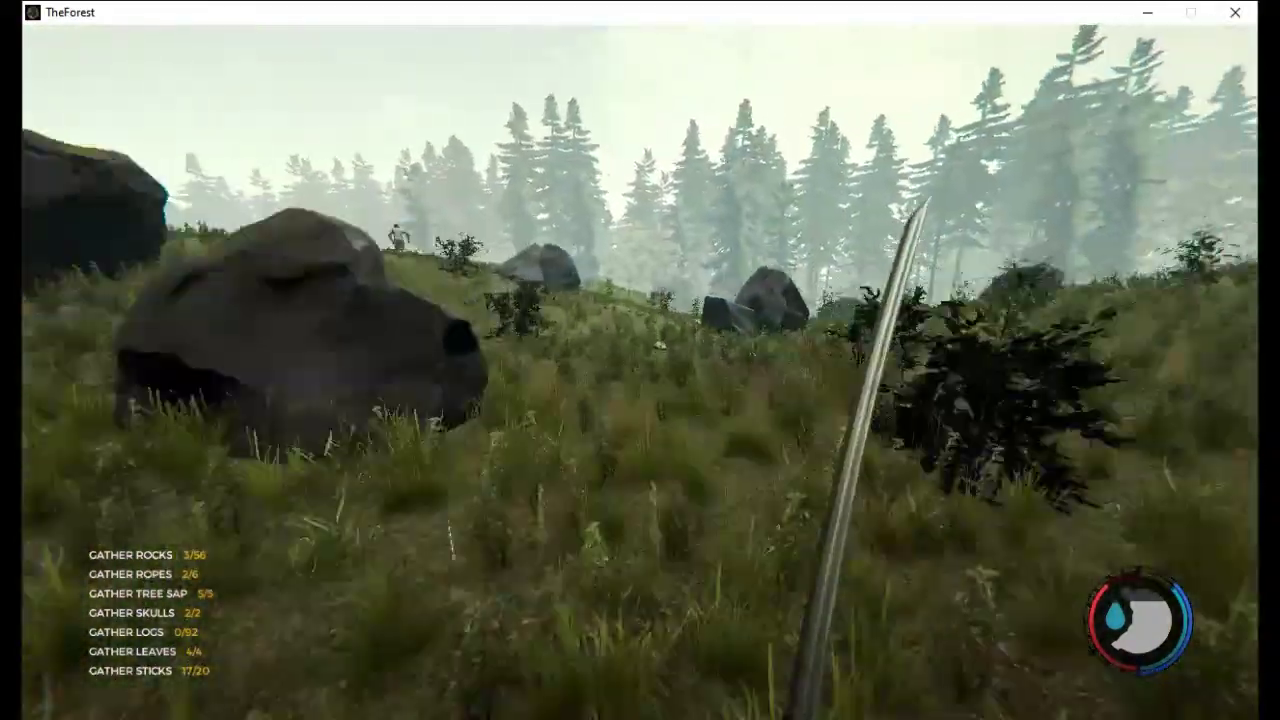
key("w")
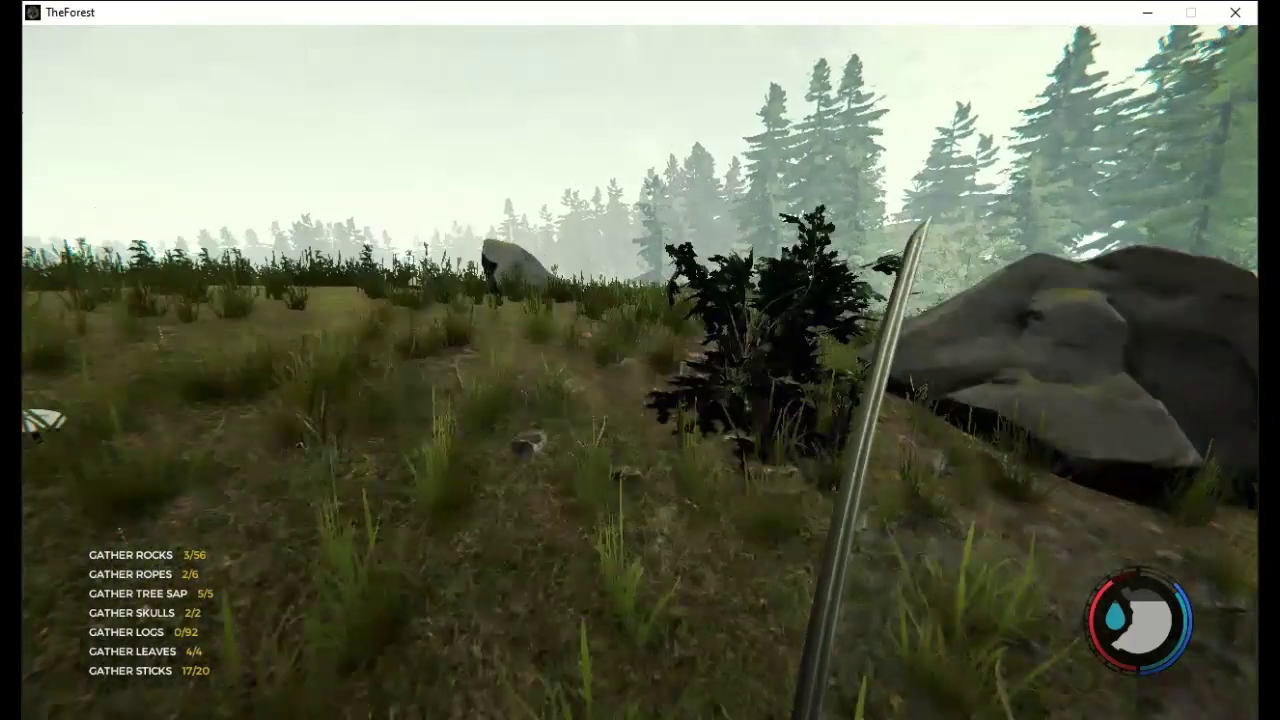
key("w")
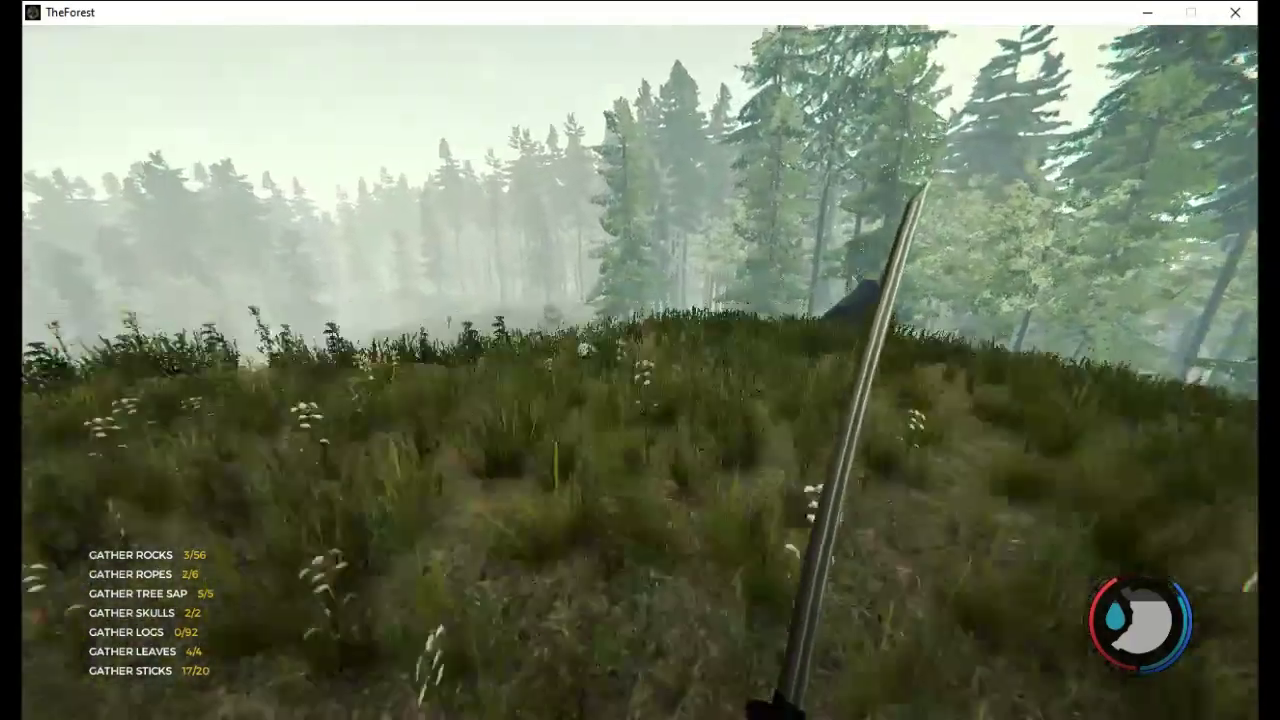
key("w")
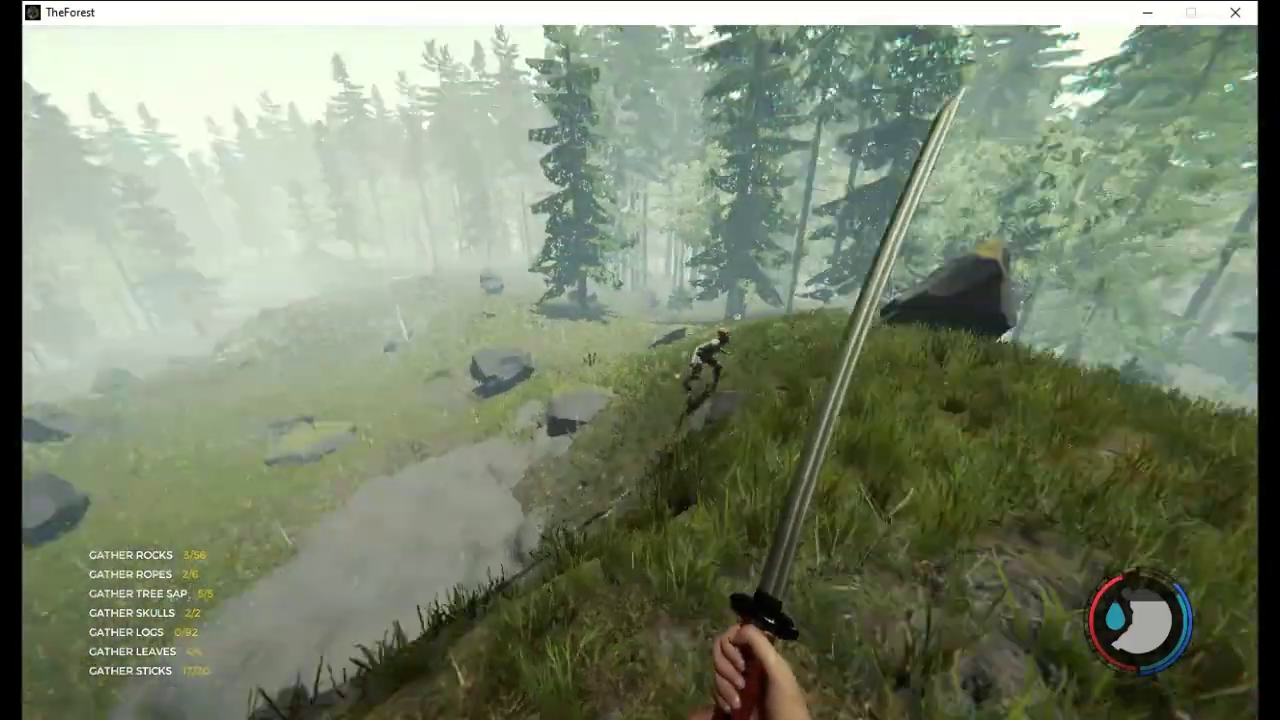
key("w")
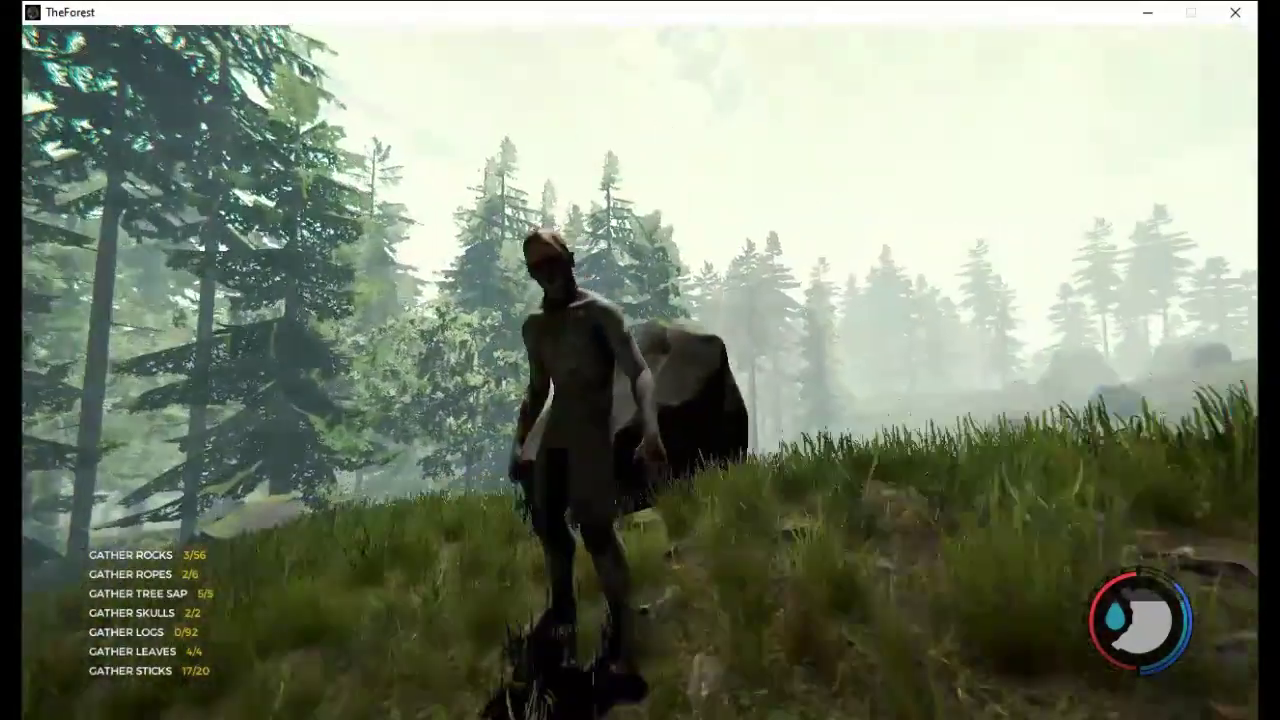
Kill the cannibal by the rock, stab its corpse for a tooth, and pick up the body
key("KP_Divide")
key("KP_Divide")
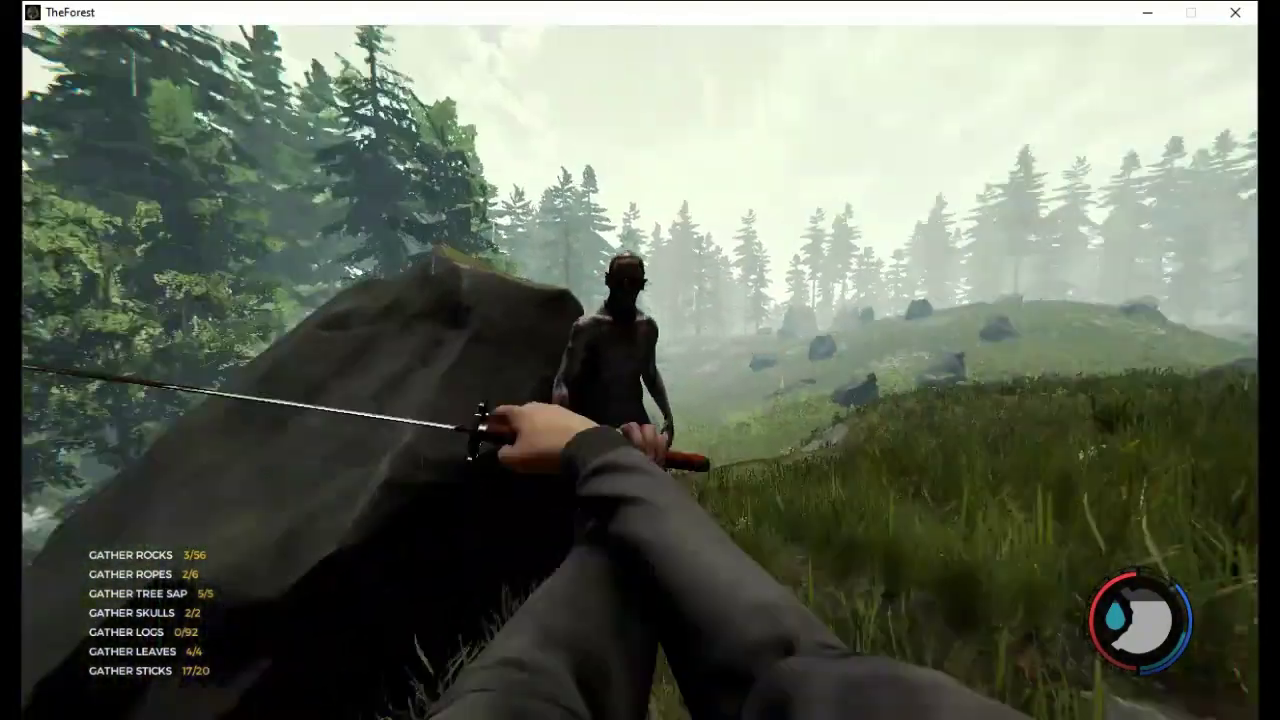
left_click(640, 360)
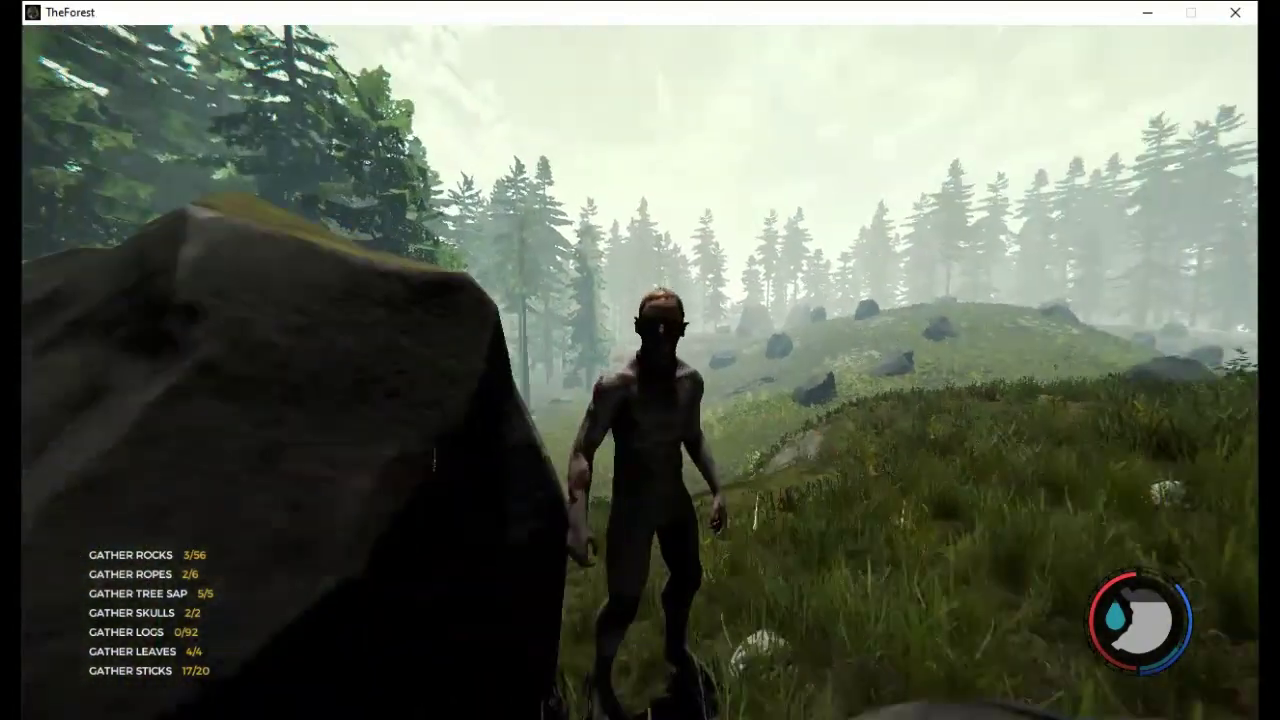
left_click(640, 360)
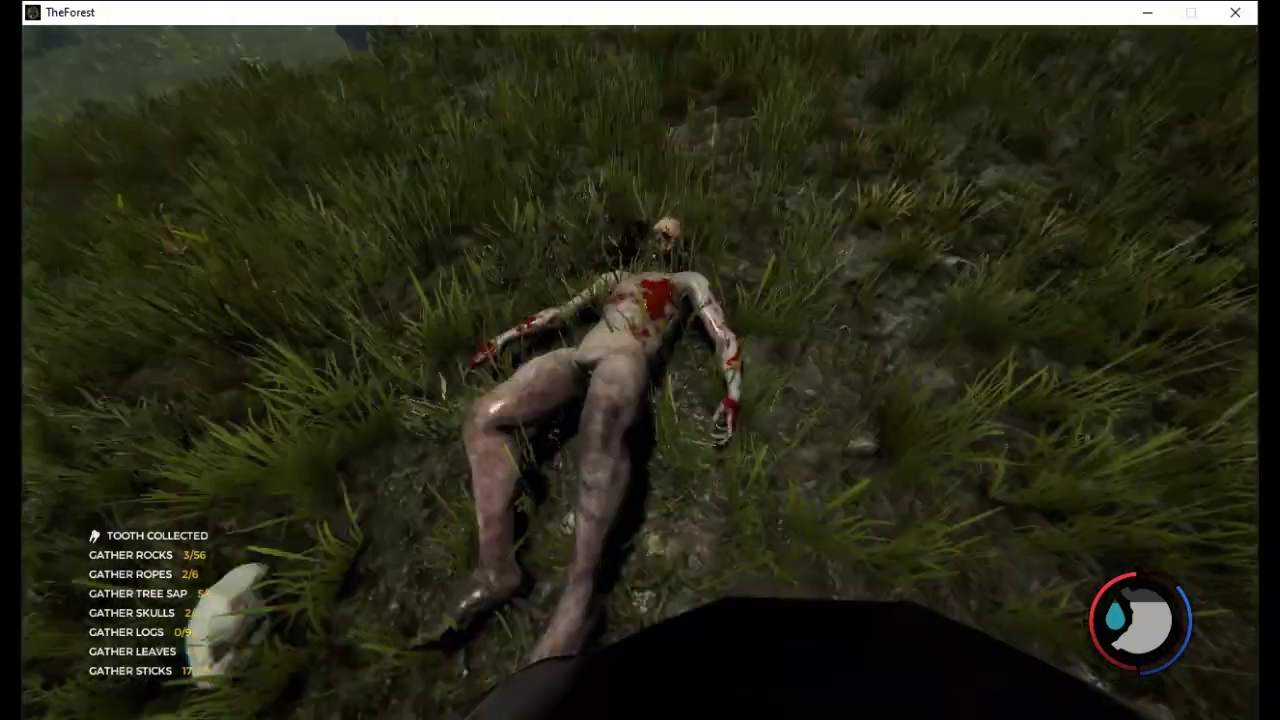
left_click(640, 360)
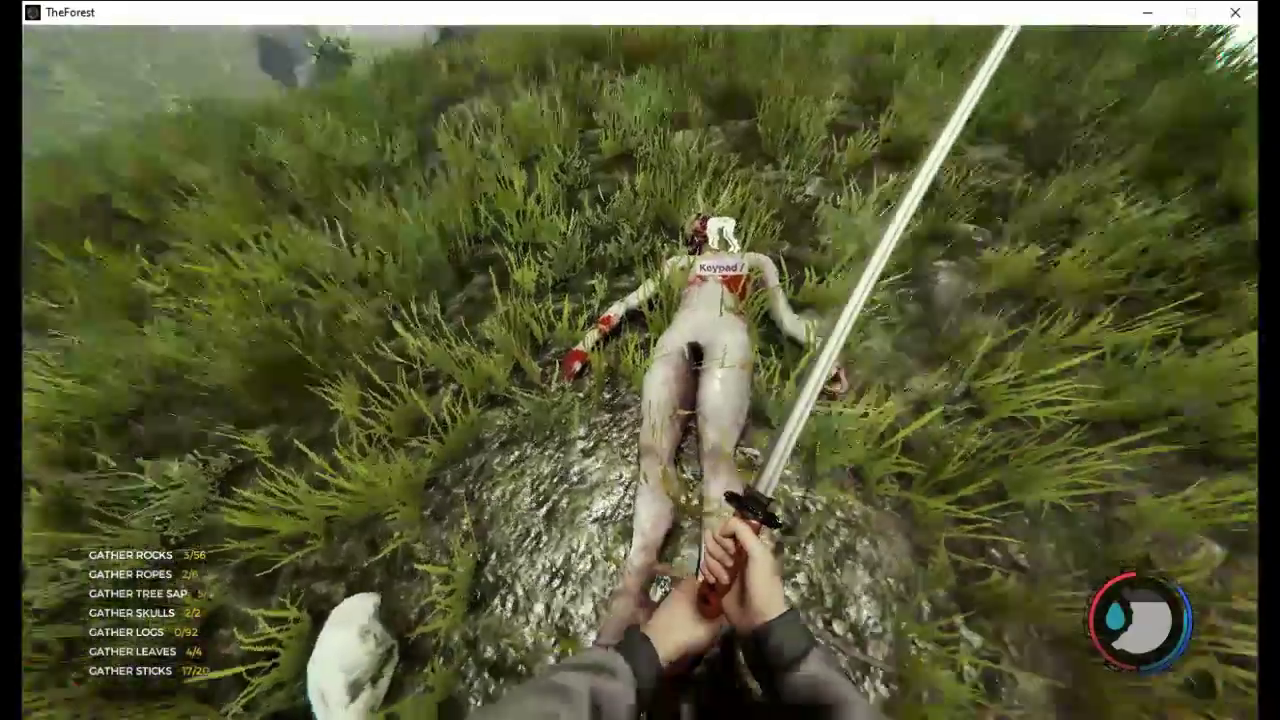
key("KP_Divide")
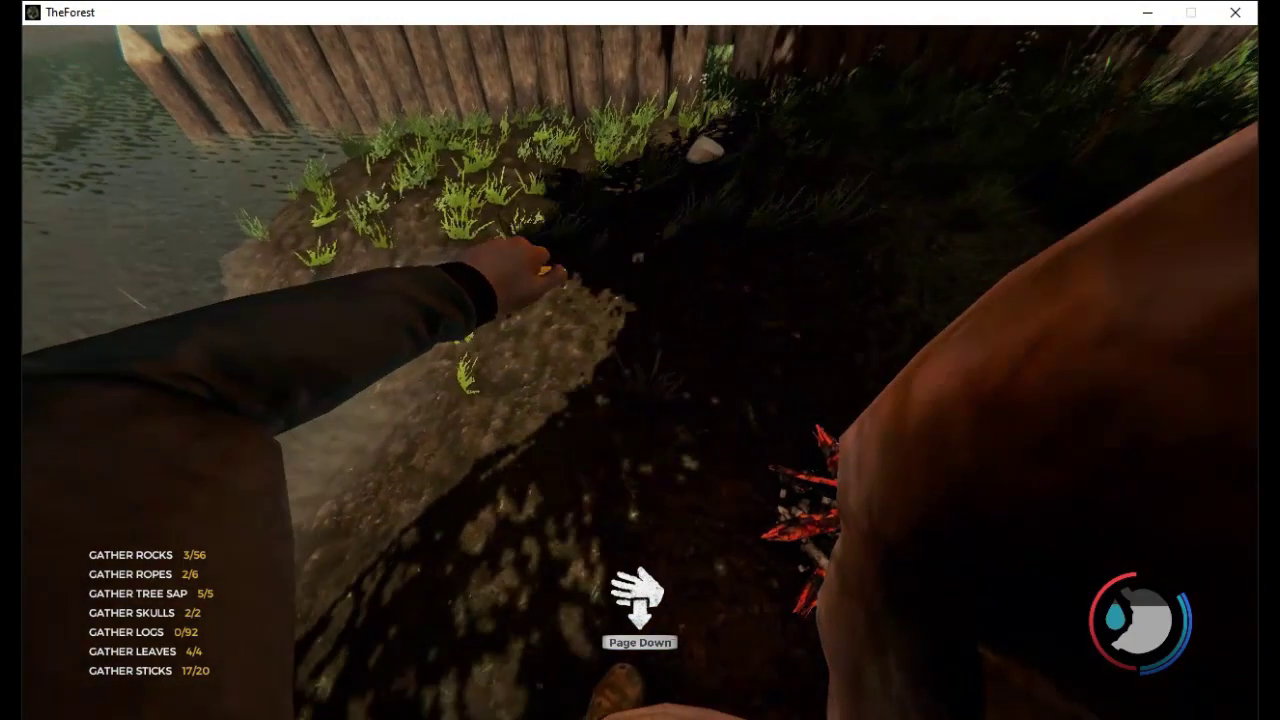
Set the cannibal body by the palisade on fire and walk toward the pond
key("e")
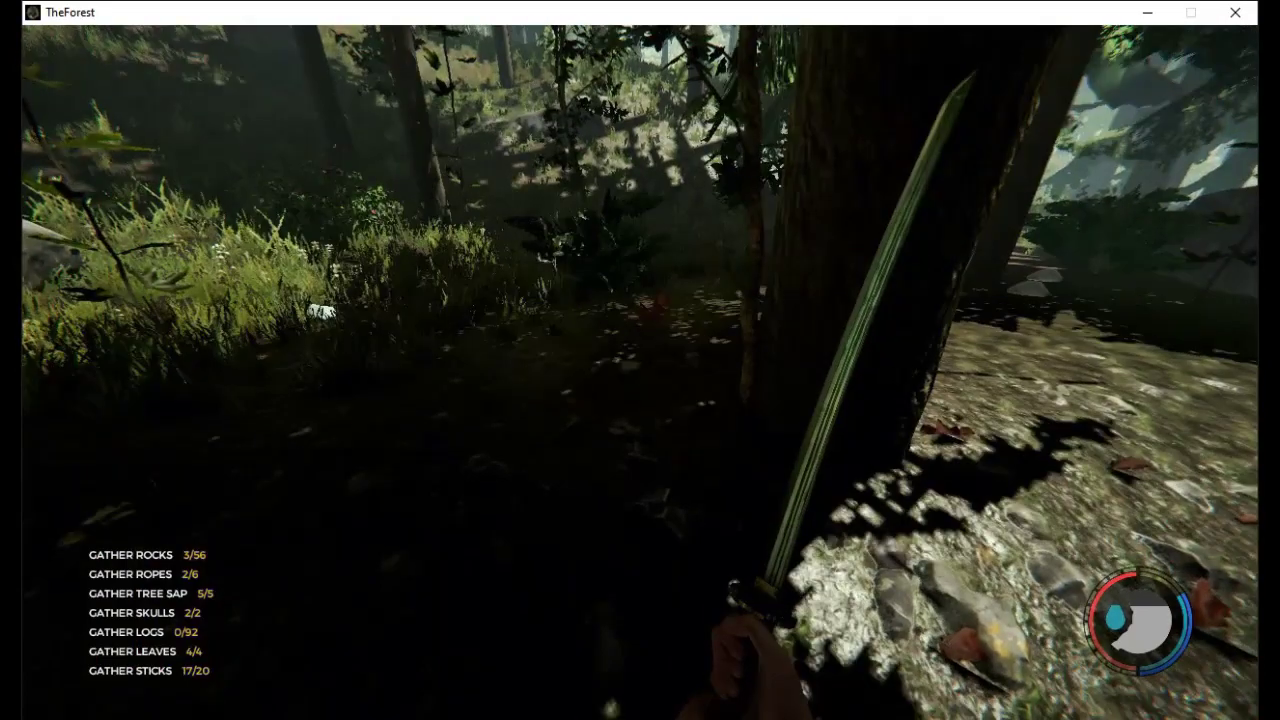
key("w")
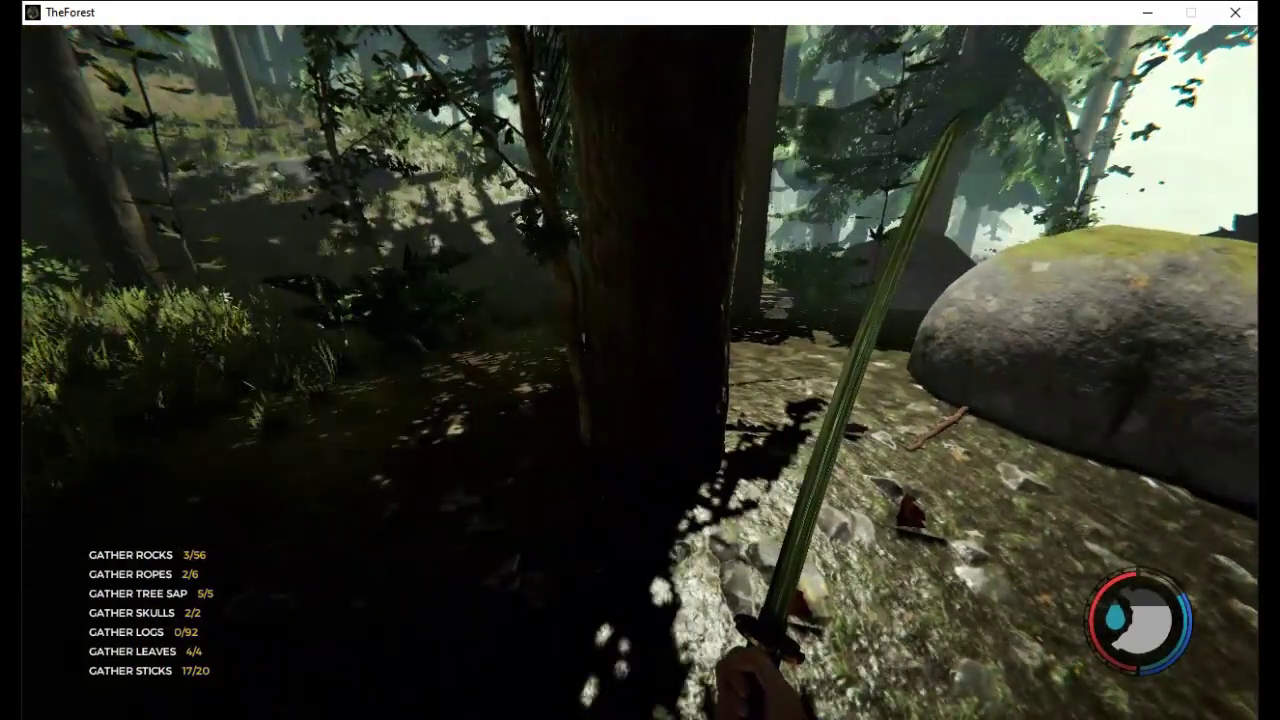
key("w")
key("w")
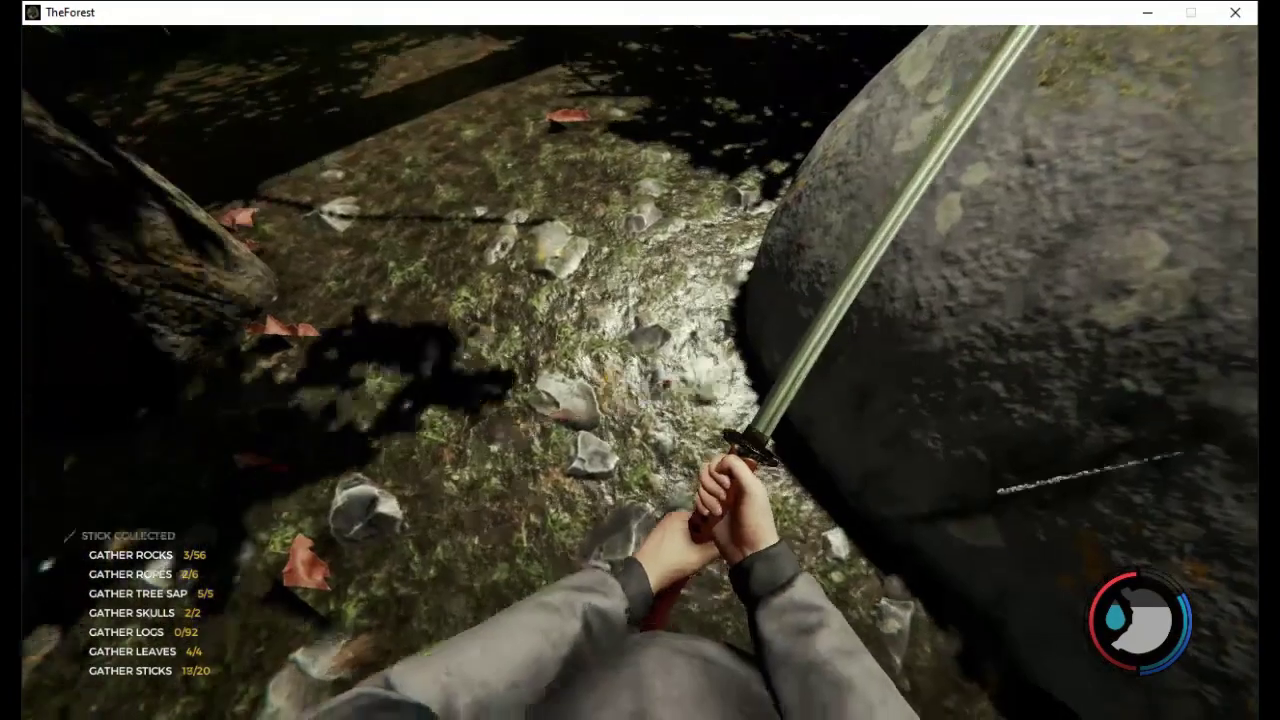
Gather sticks and leaves near the wall until sticks reach 20/20
key("e")
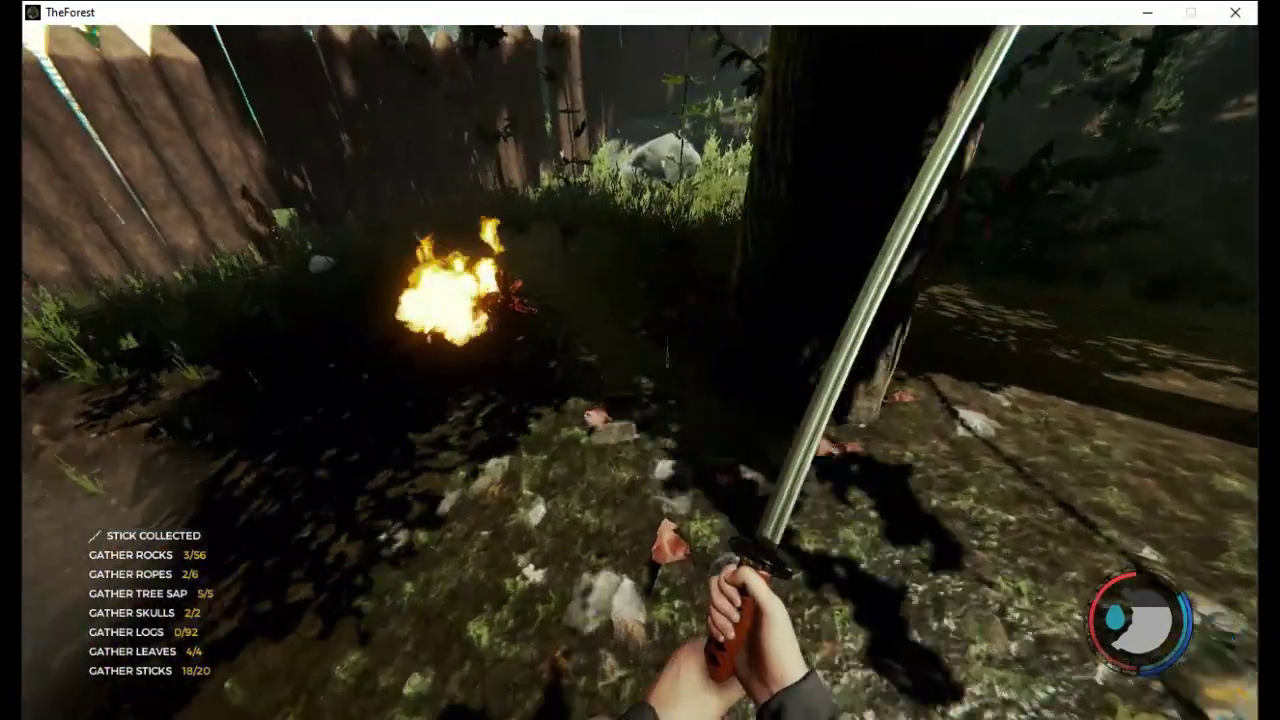
key("w")
key("w")
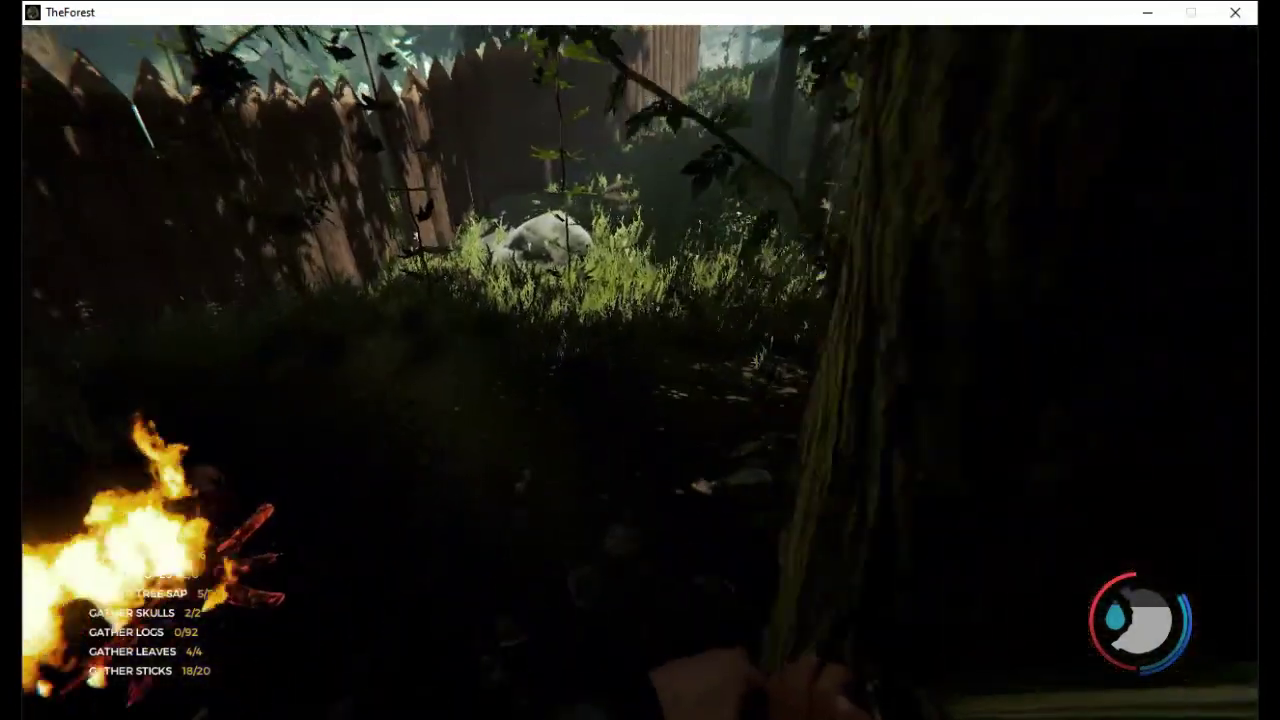
key("w")
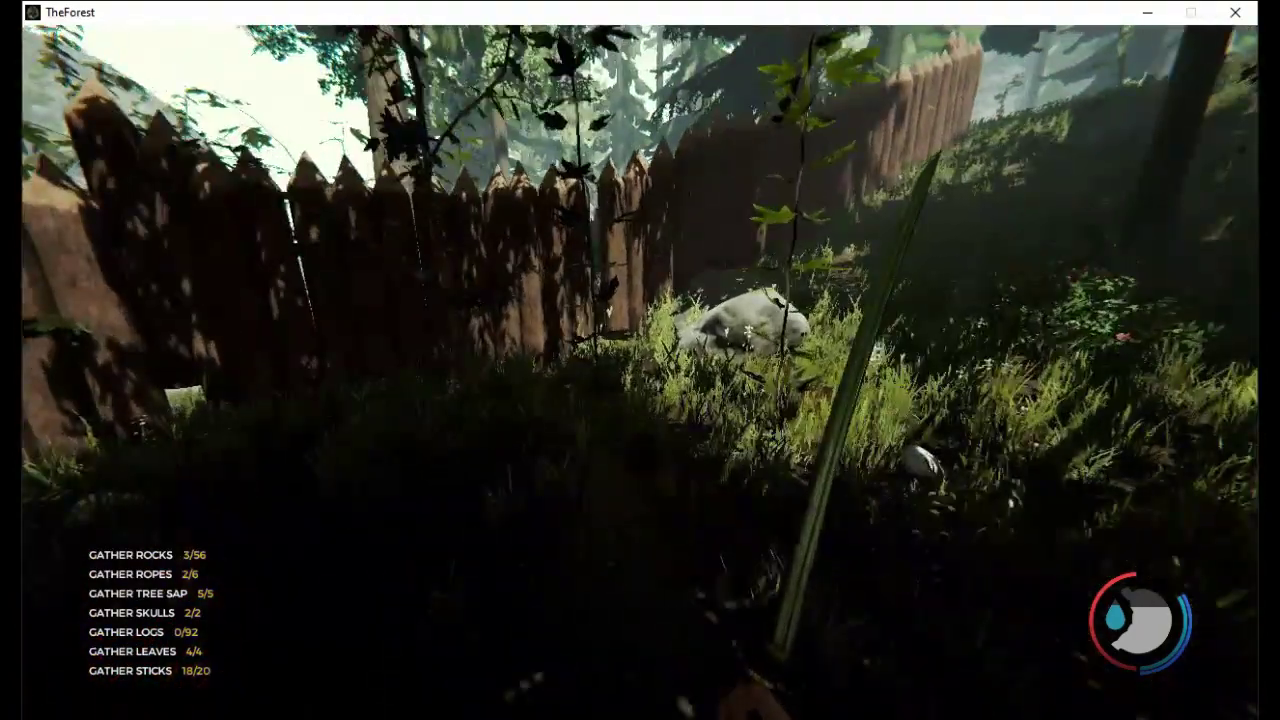
key("e")
key("e")
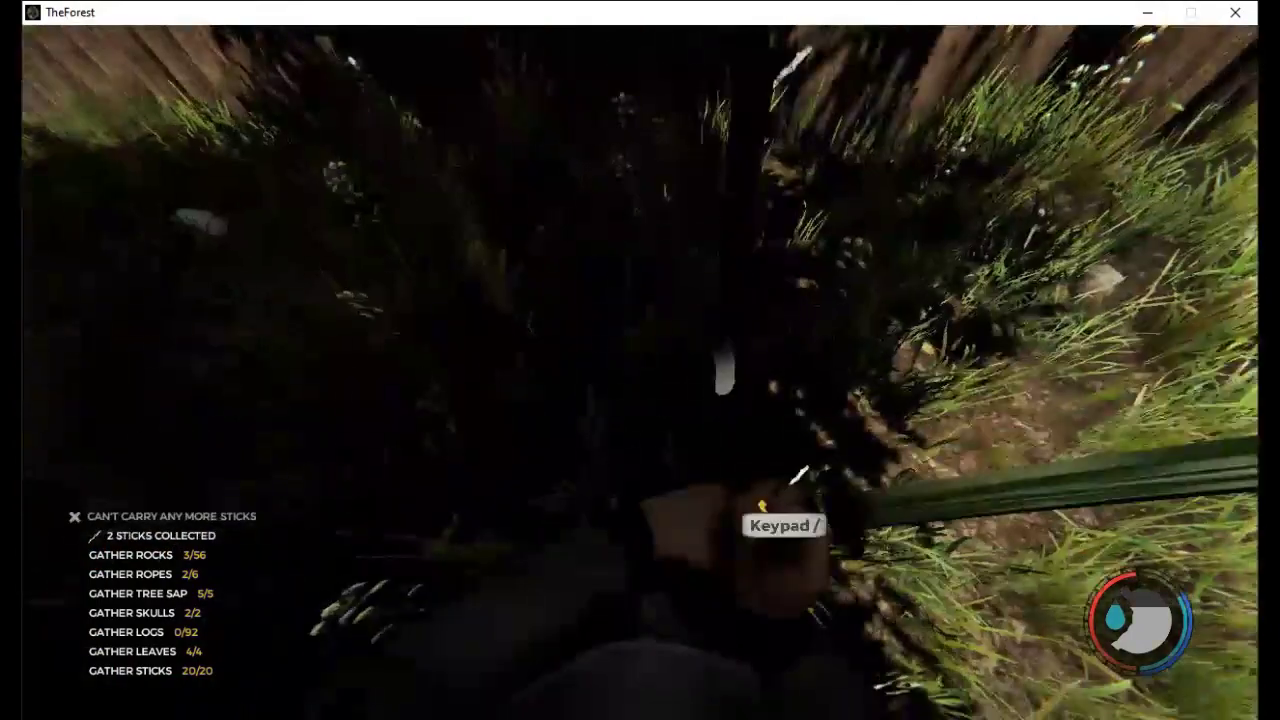
key("w")
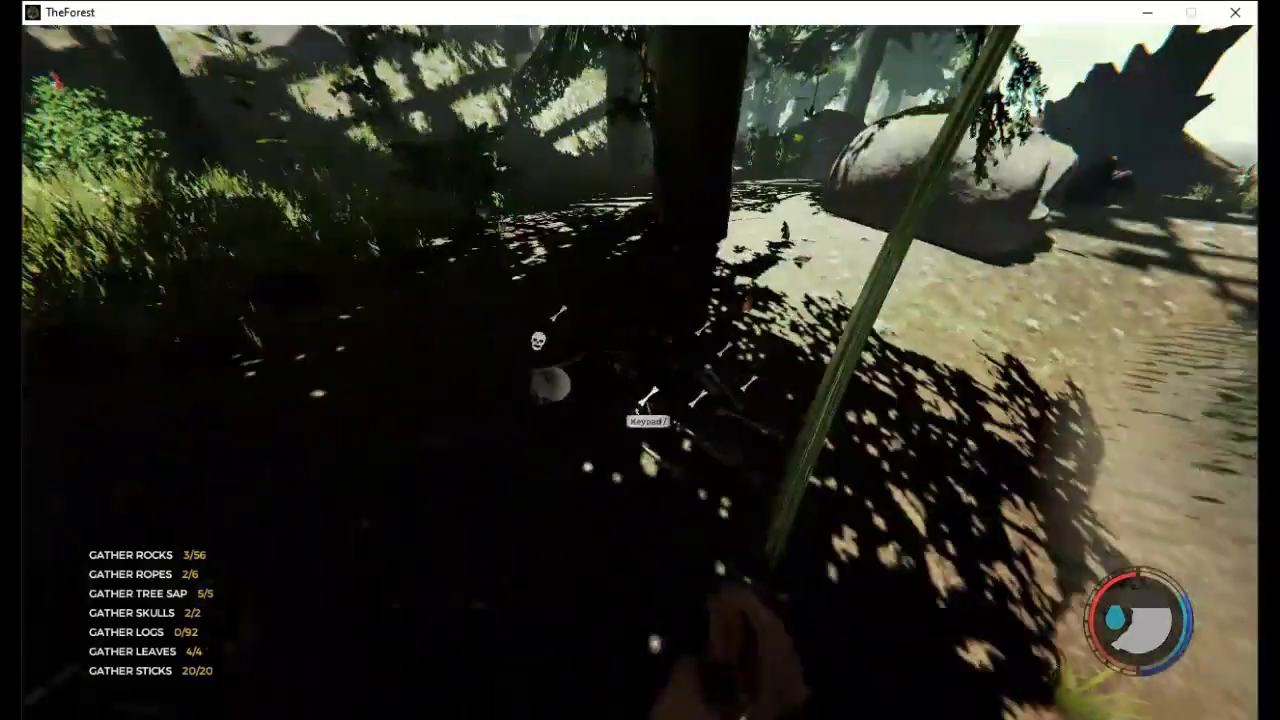
Collect the skull and six bones from the skeleton under the trees, then head into the river
key("w")
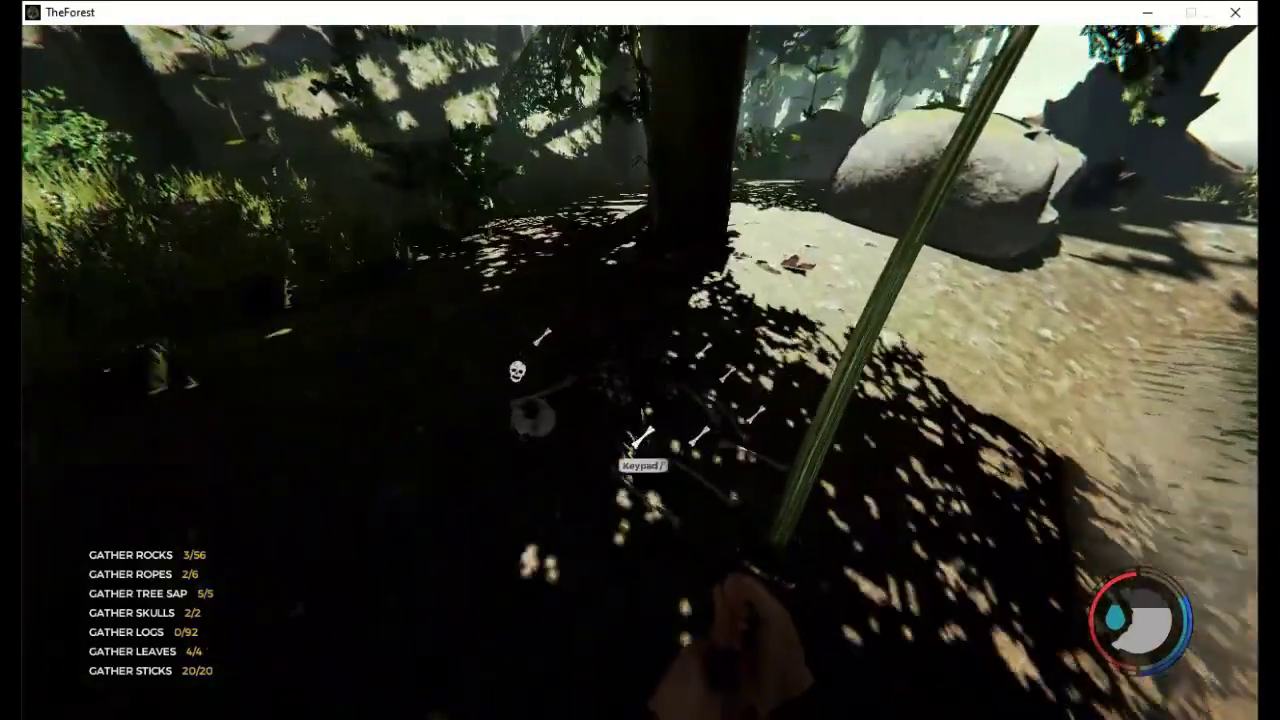
key("e")
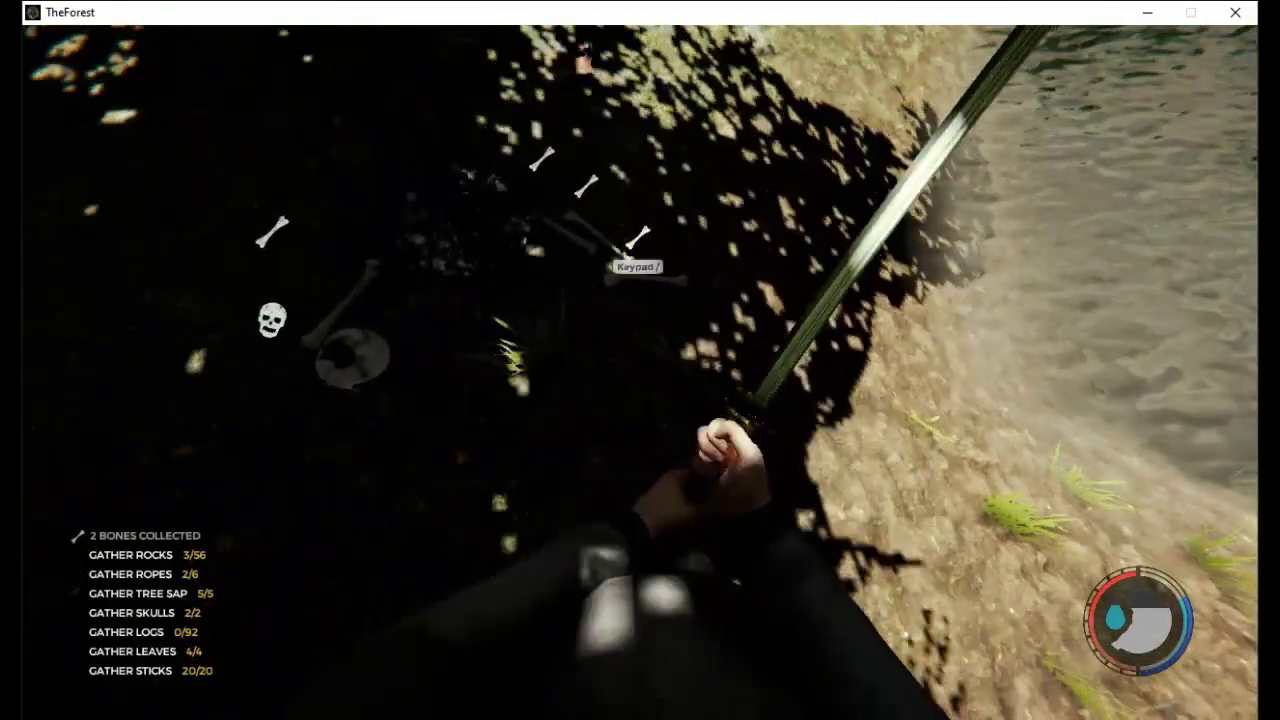
key("e")
key("e")
key("e")
key("e")
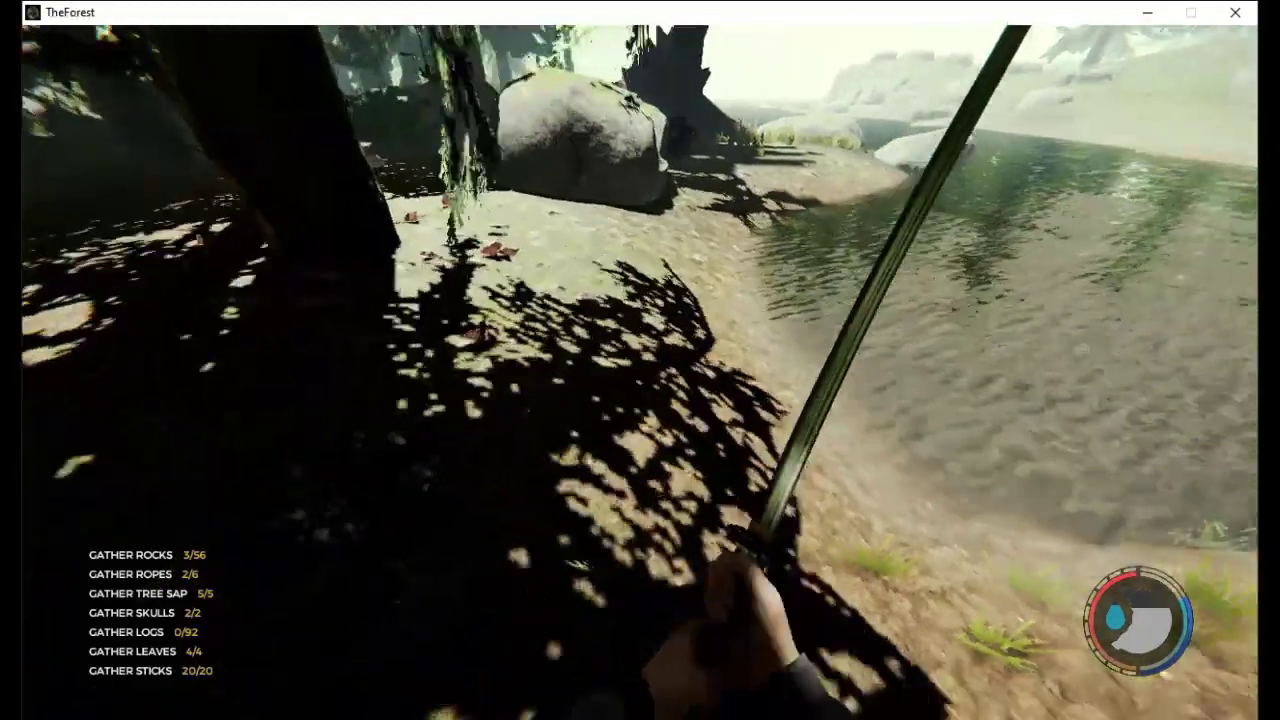
key("w")
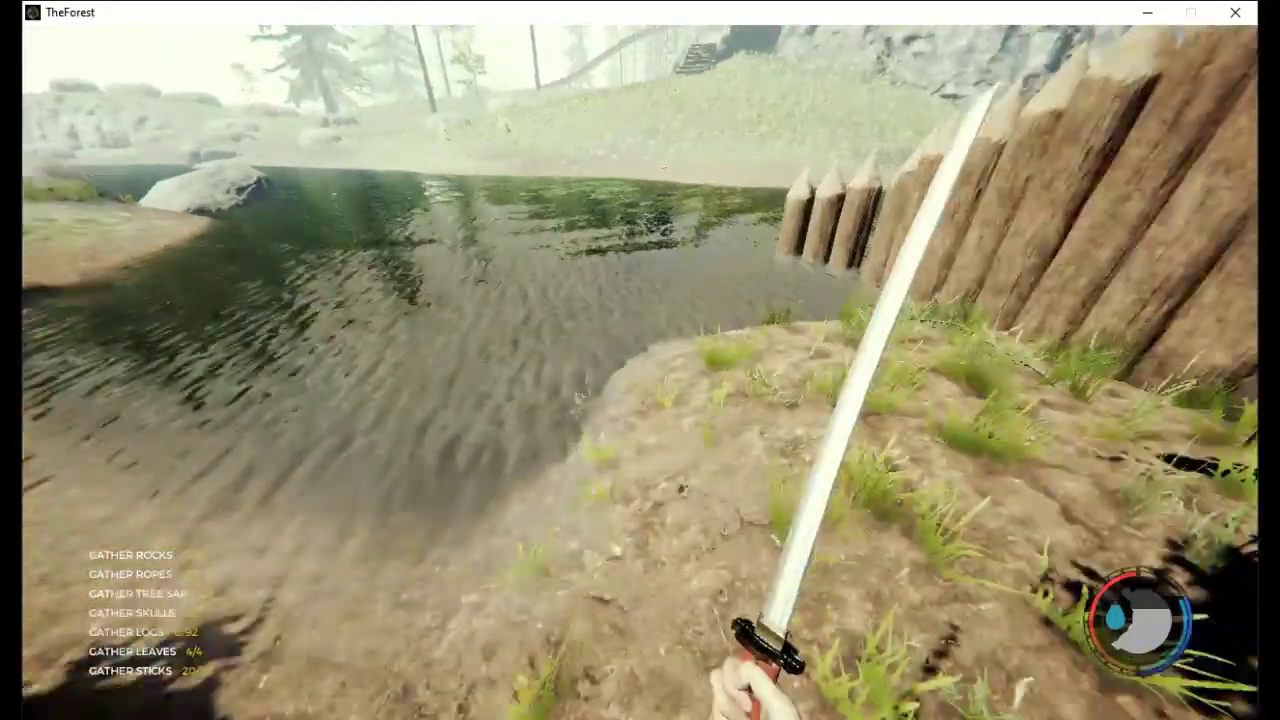
Wade the river, cross the wooden bridge past the drying rack, and climb the cabin stairs
key("w")
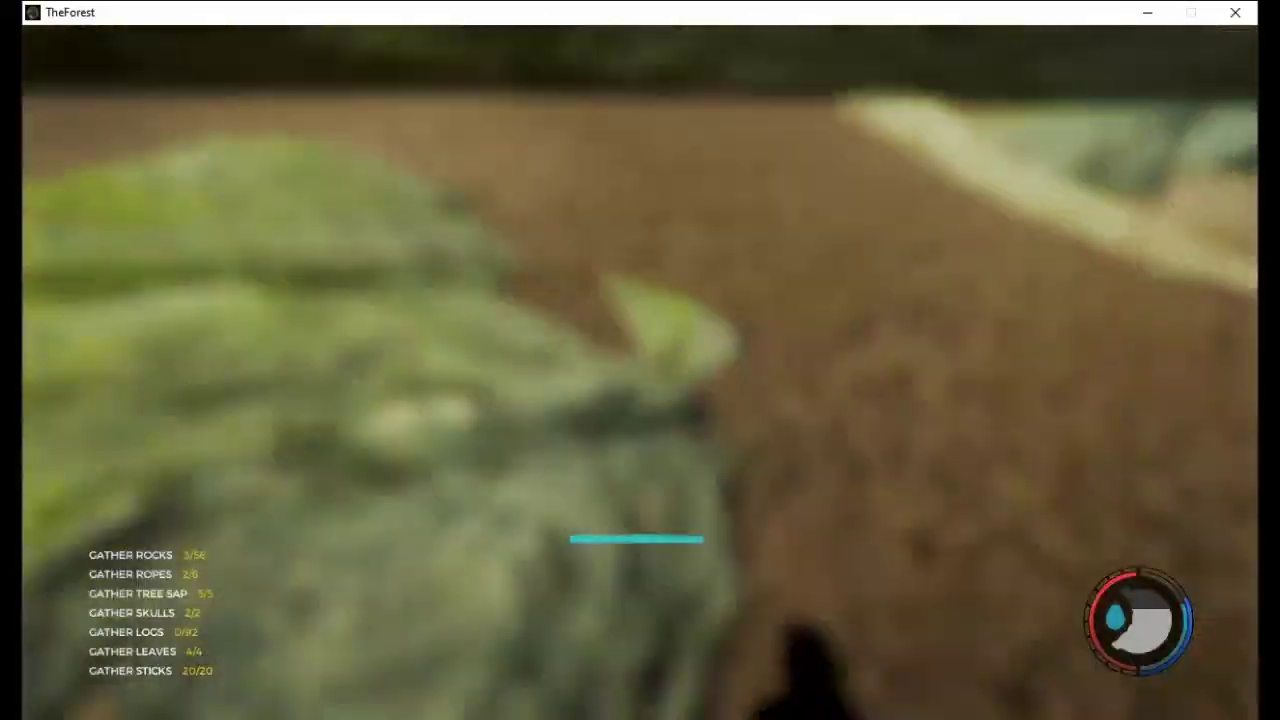
key("w")
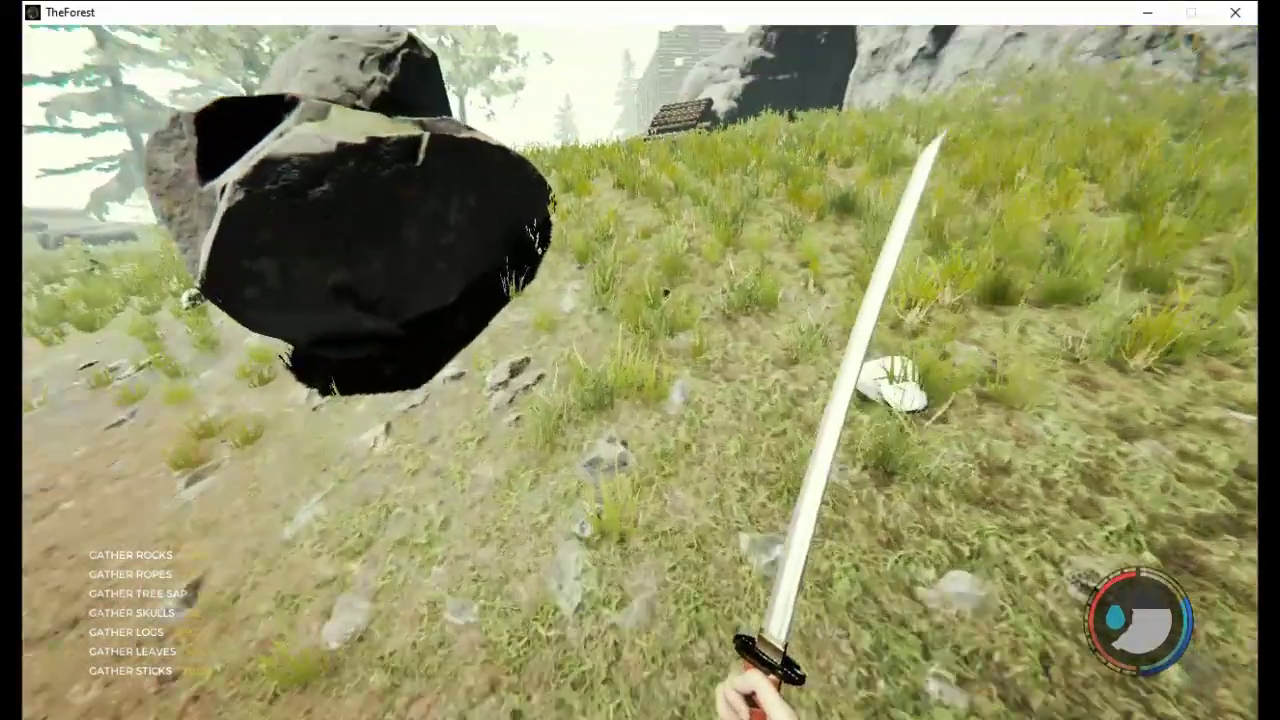
key("w")
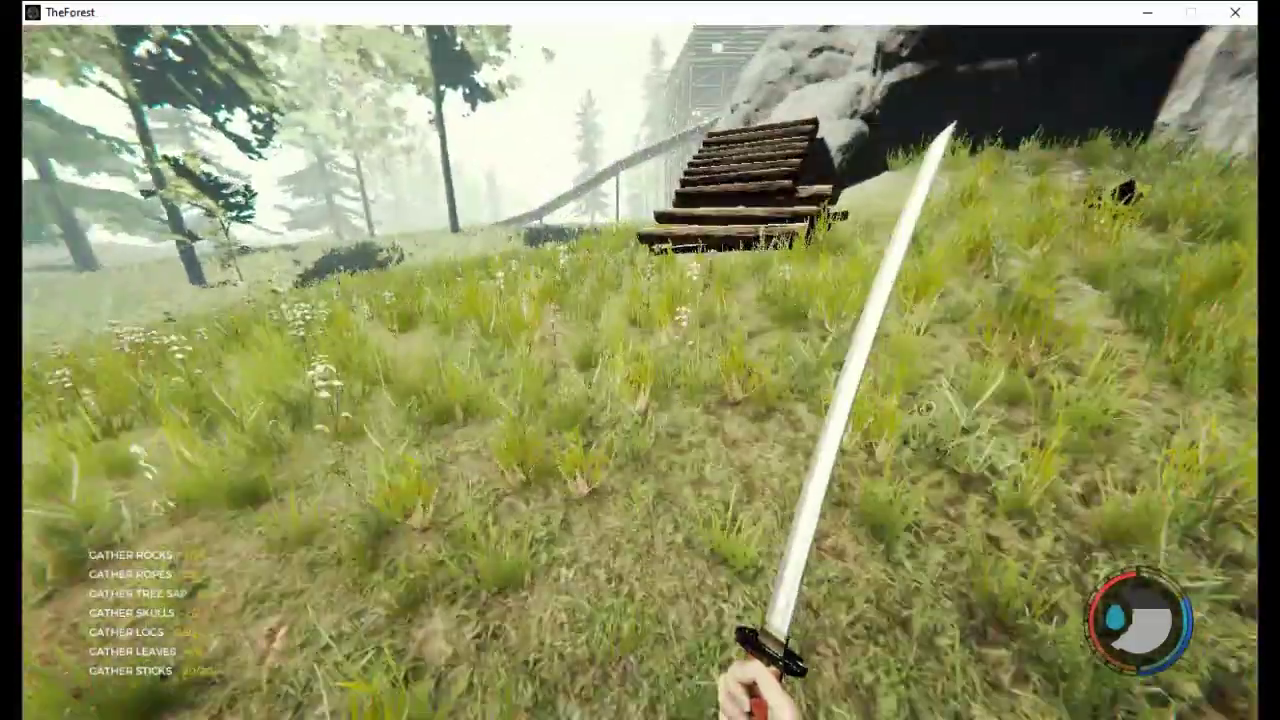
key("w")
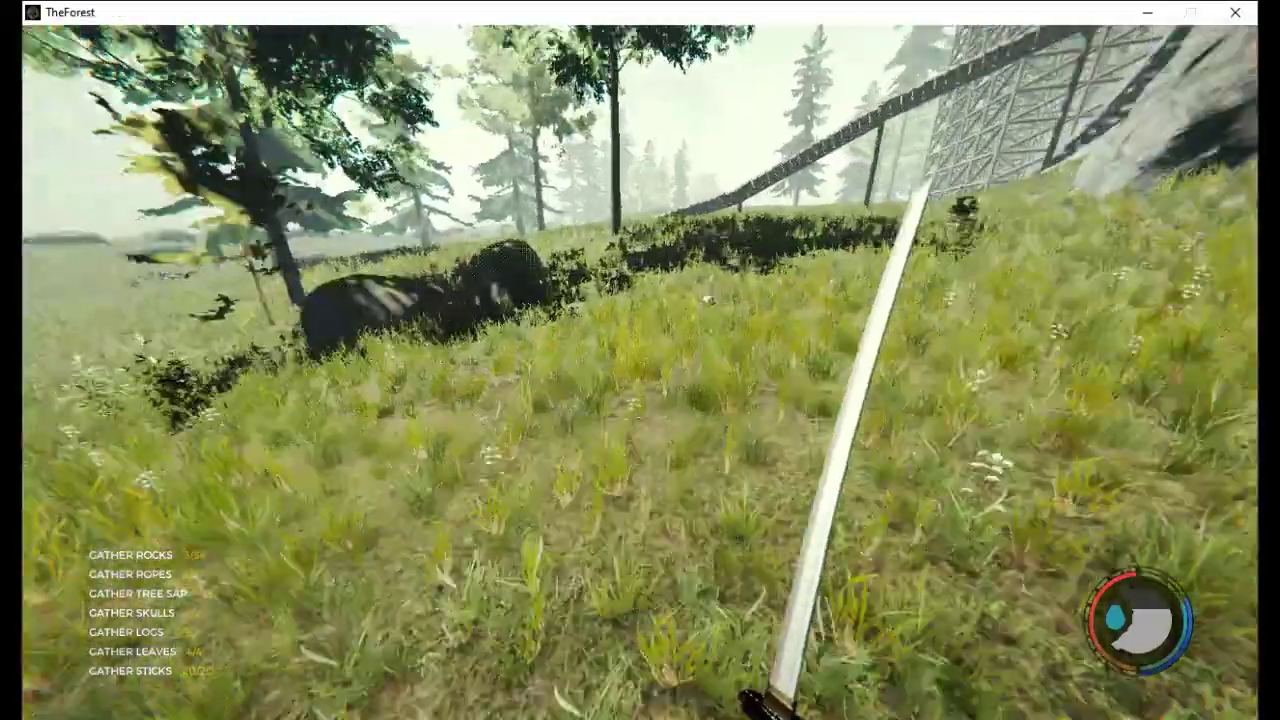
key("w")
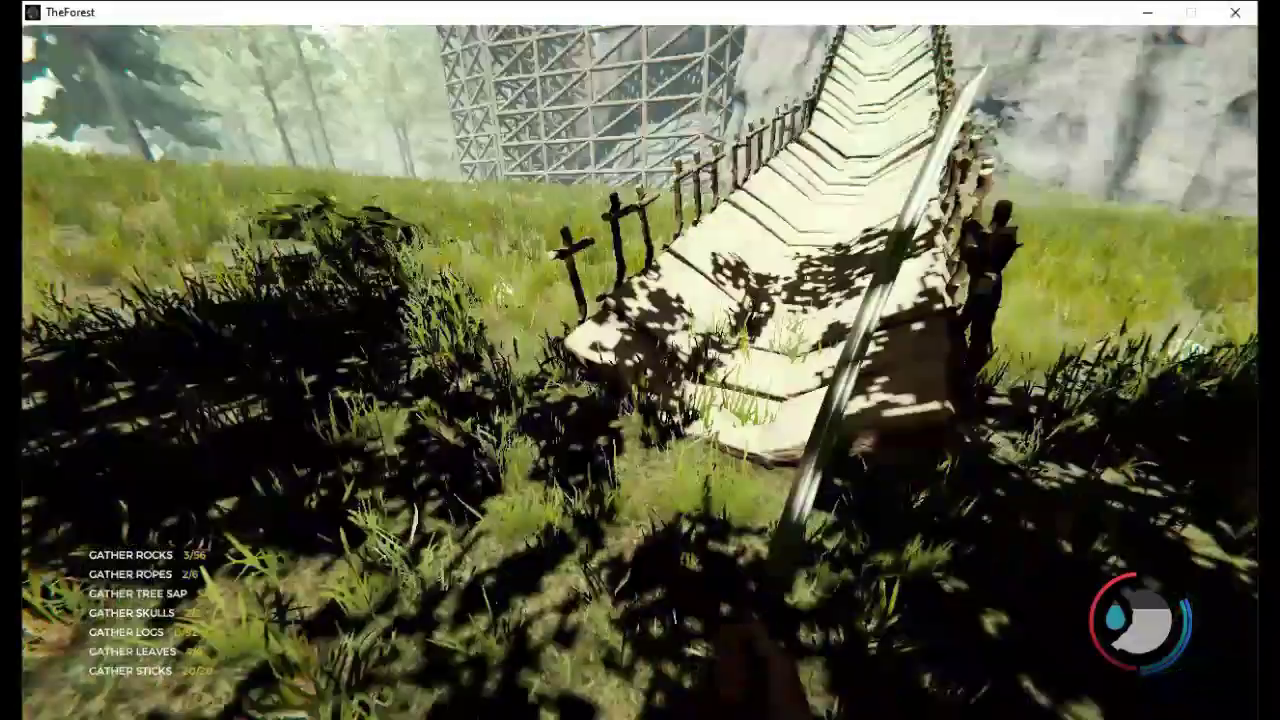
key("w")
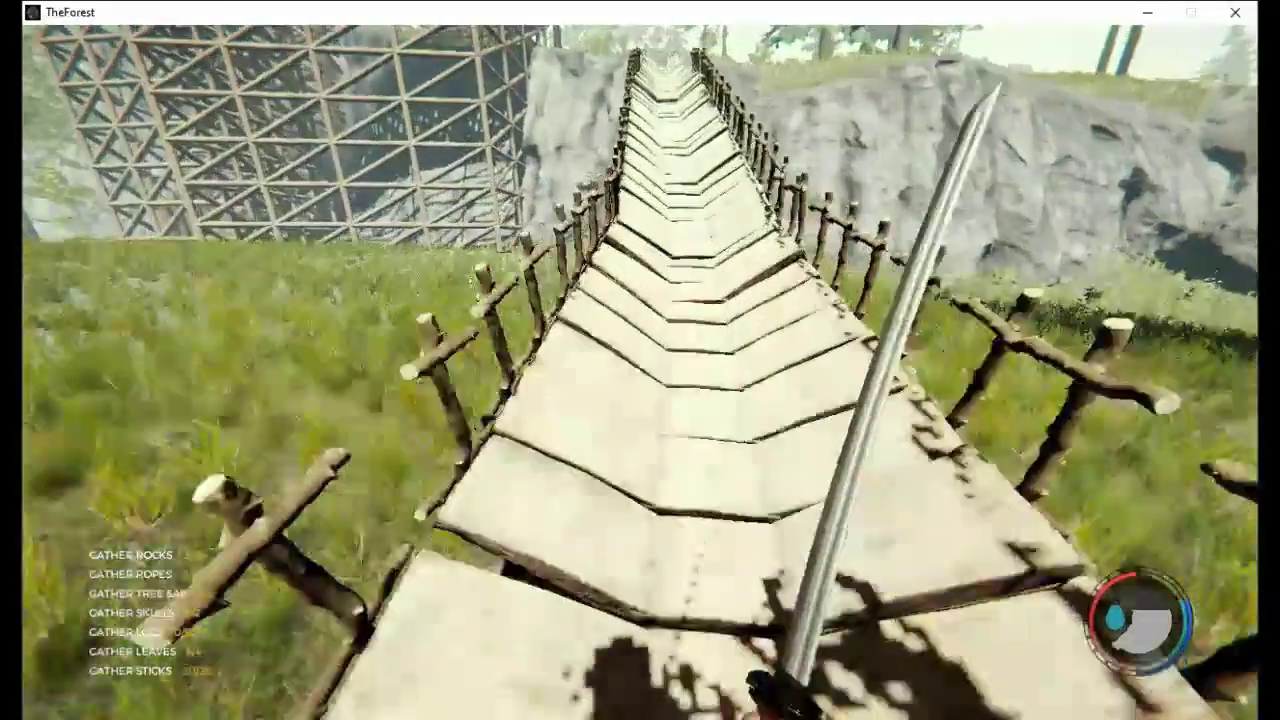
key("w")
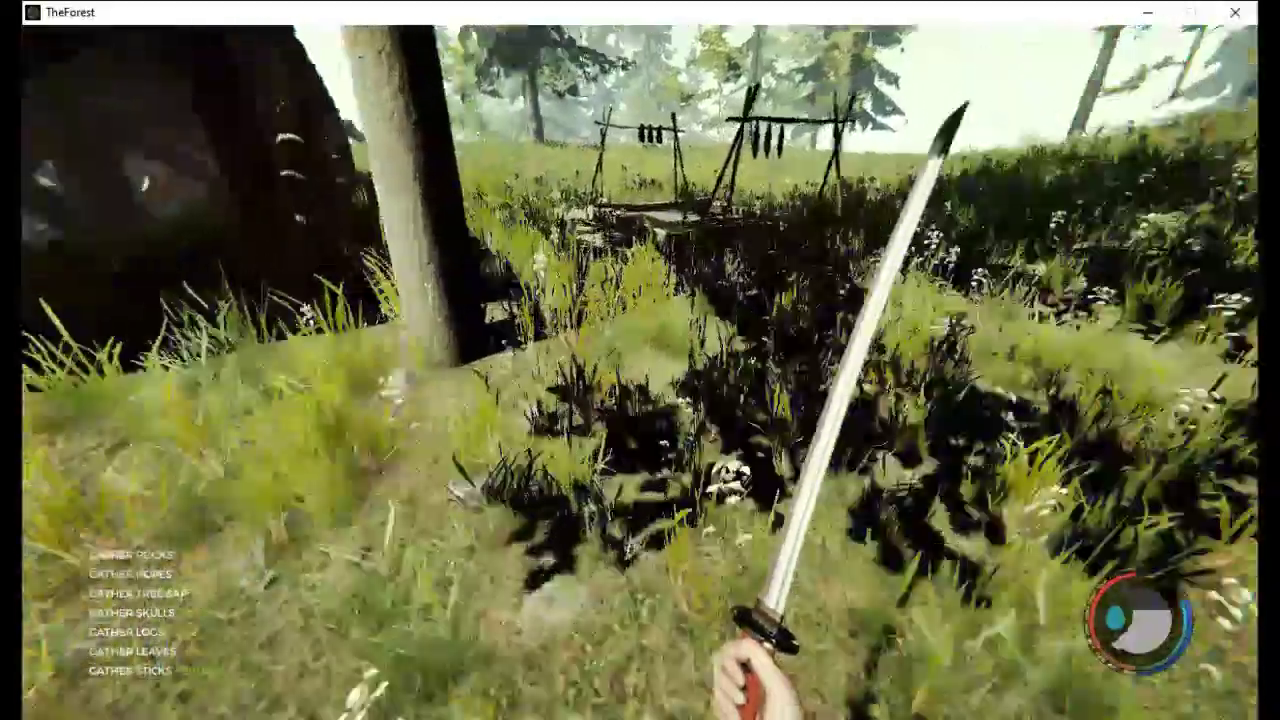
key("w")
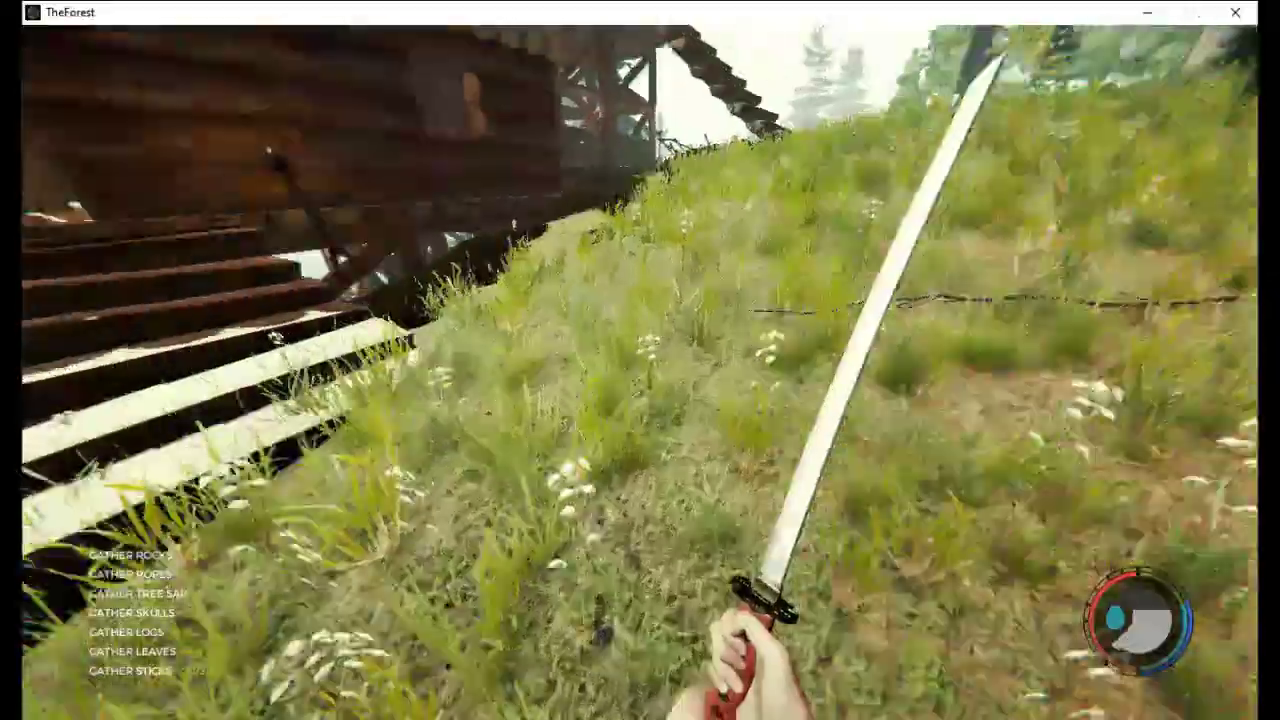
key("w")
key("w")
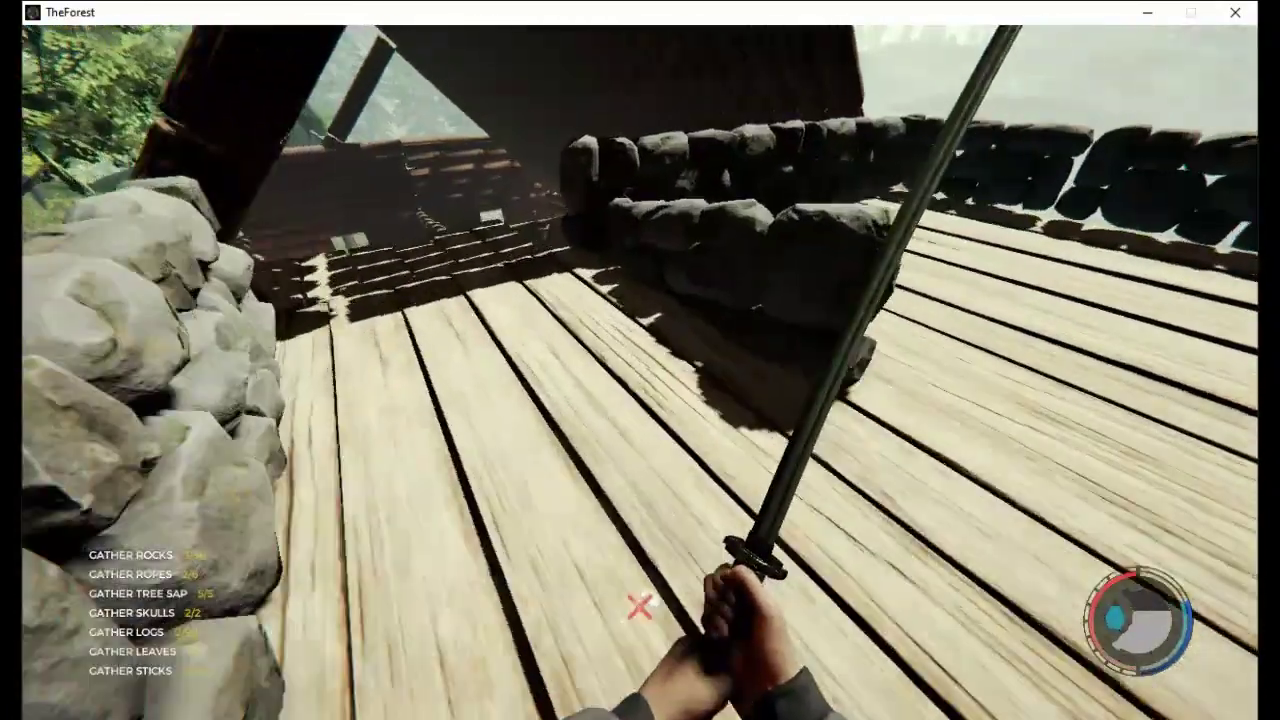
Walk through the cabin rooms to the bone basket, re-equip the katana, and open the inventory
key("w")
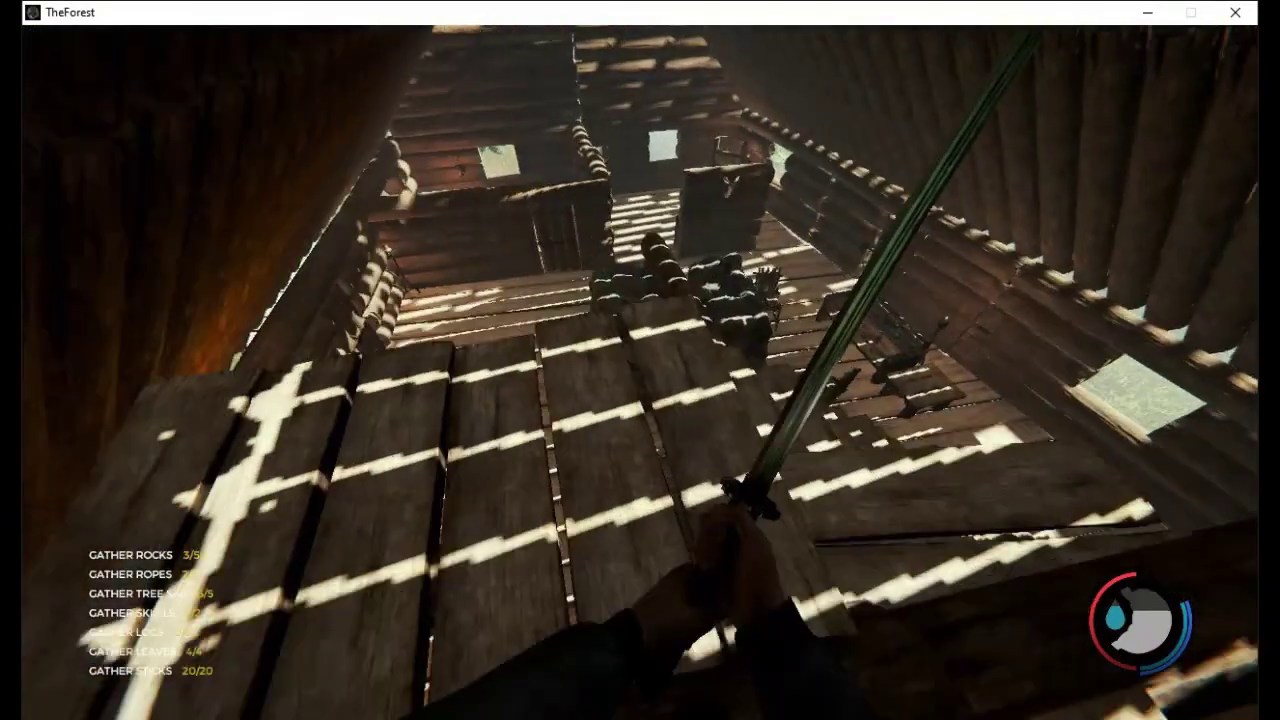
key("w")
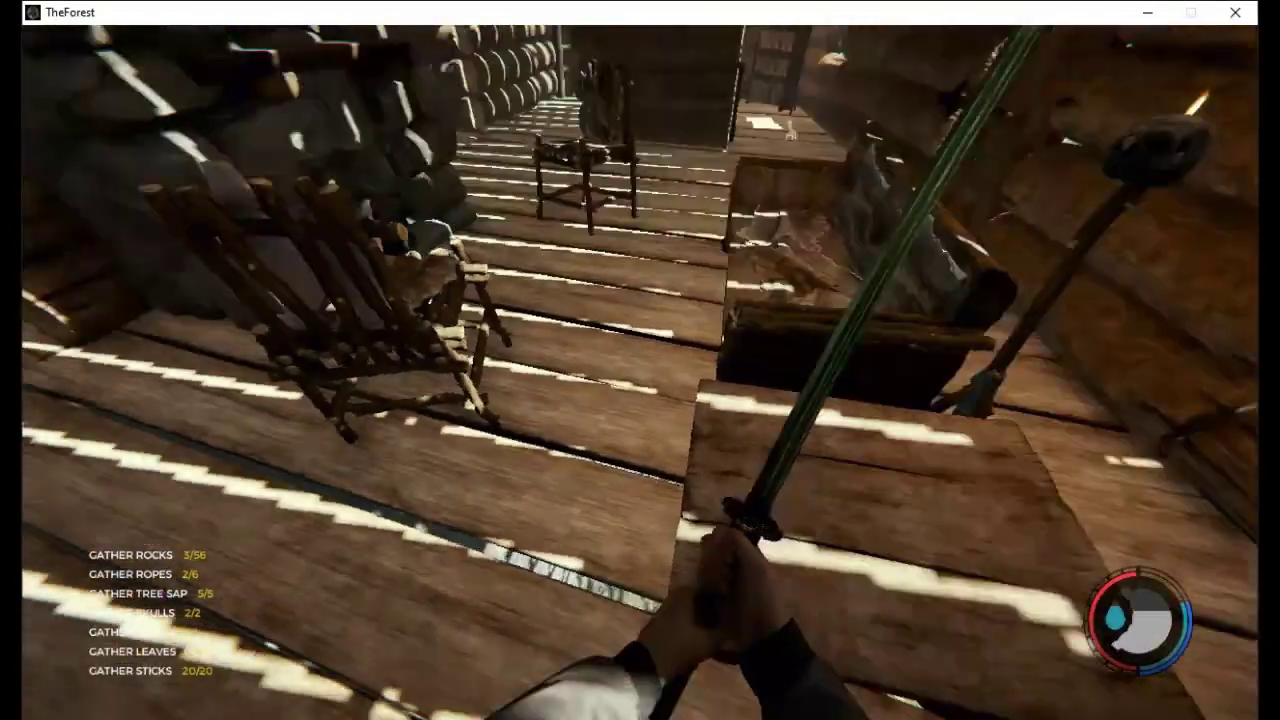
key("w")
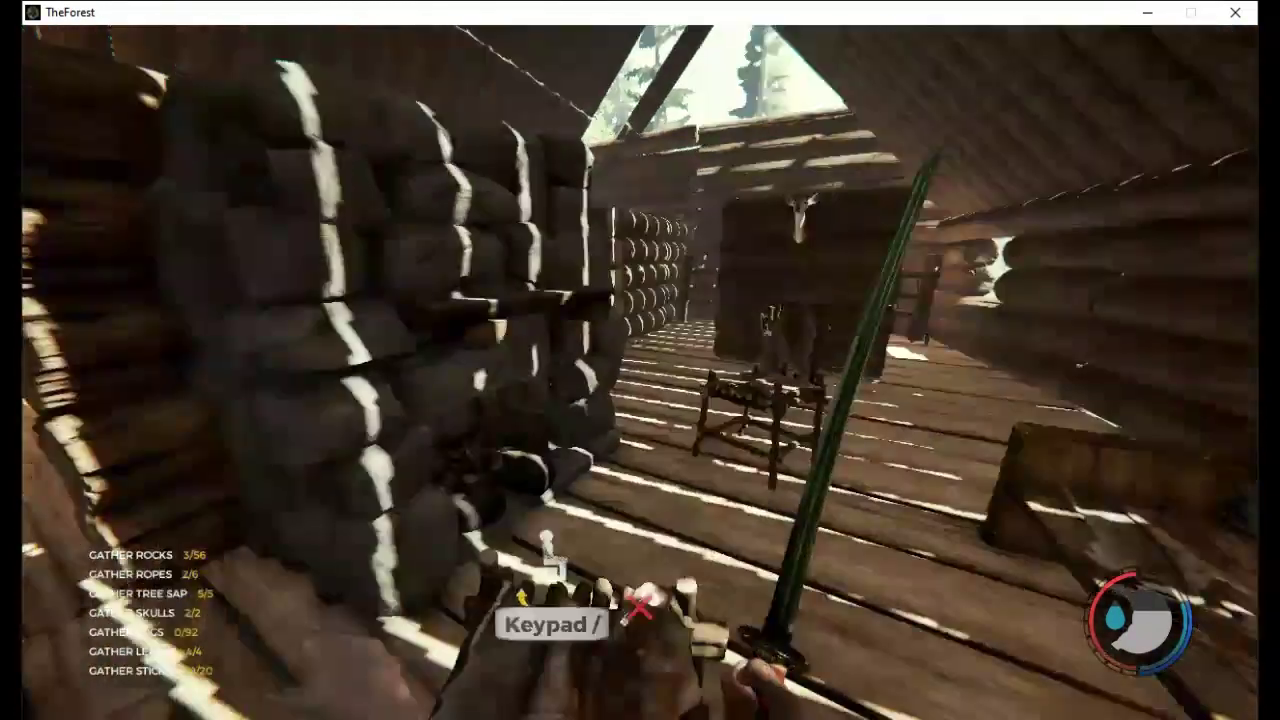
key("w")
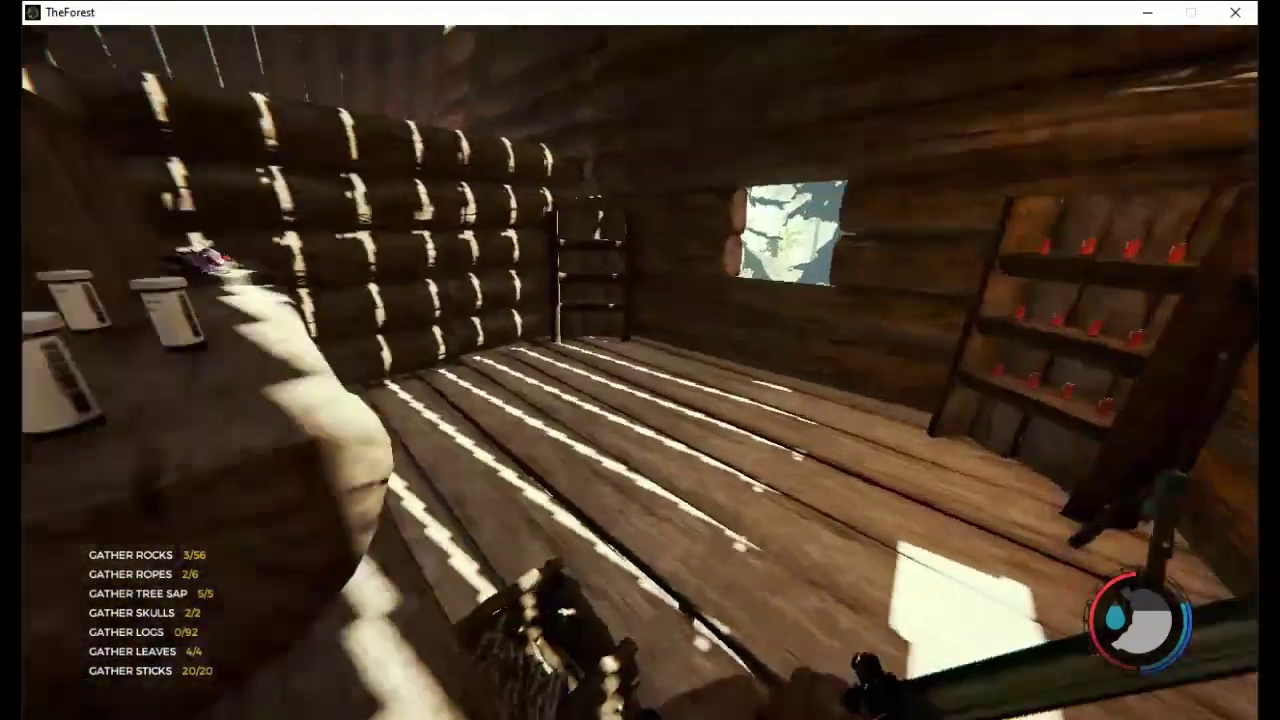
key("1")
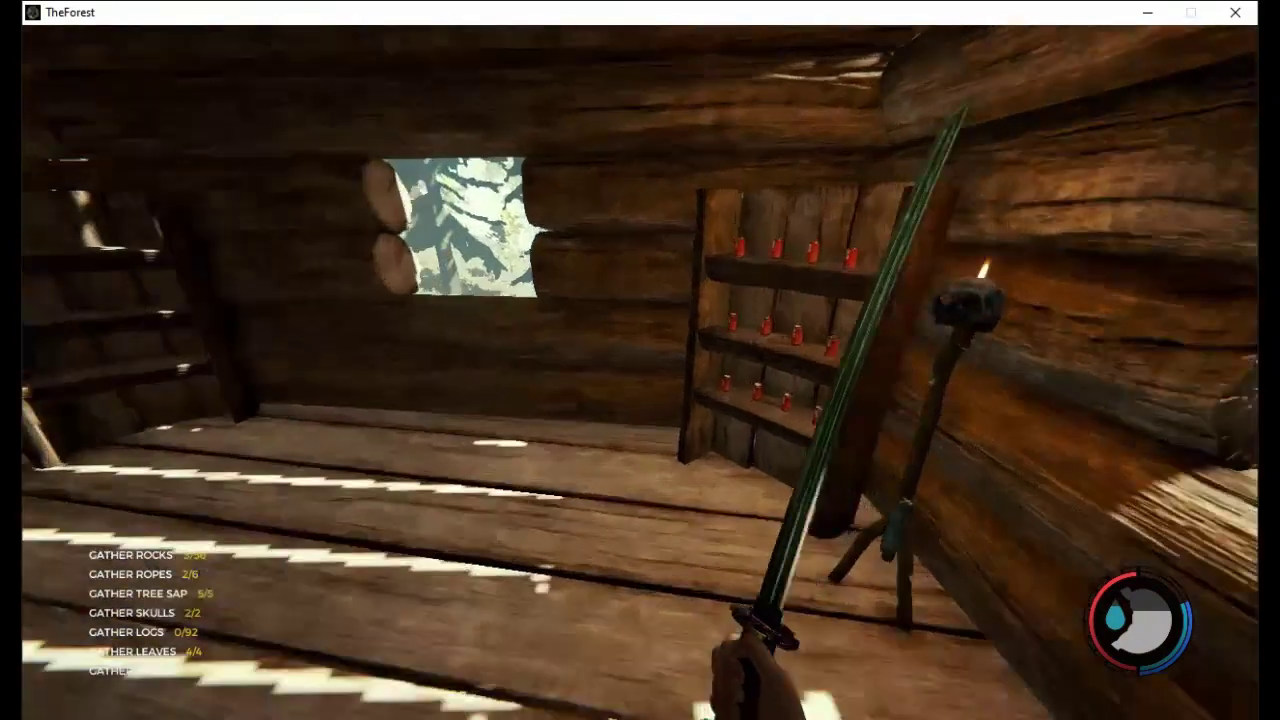
key("w")
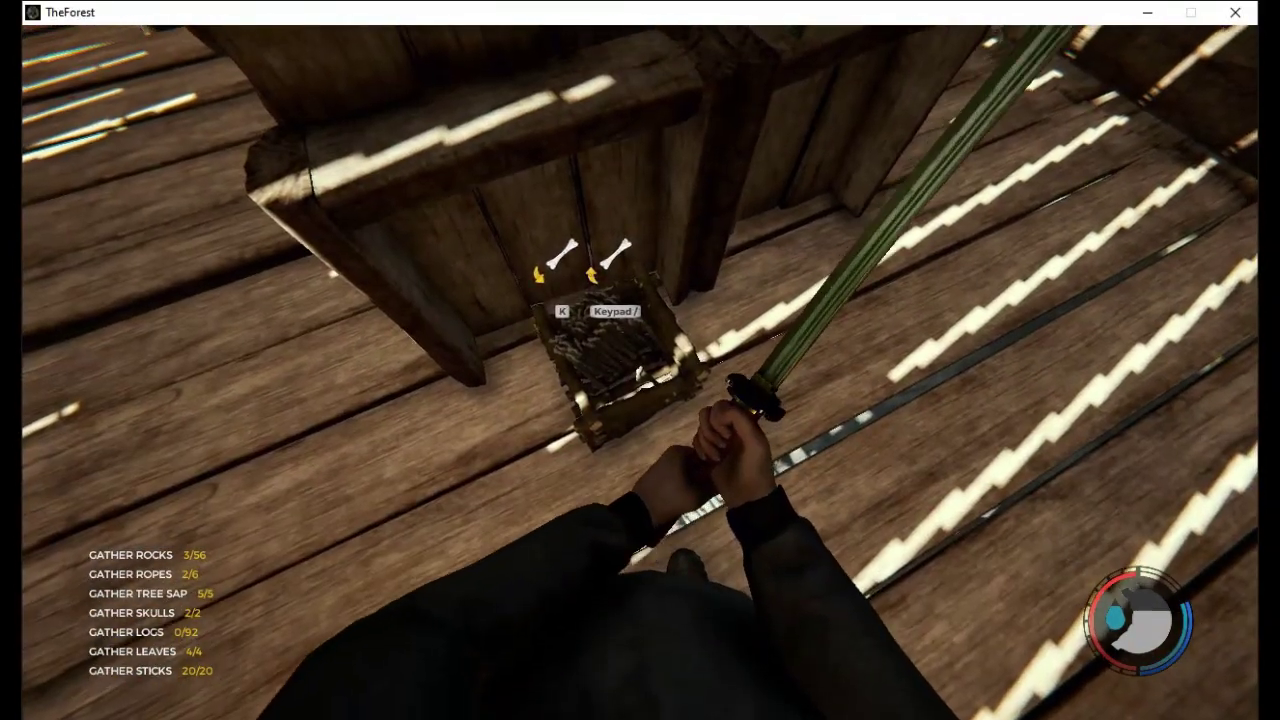
key("Tab")
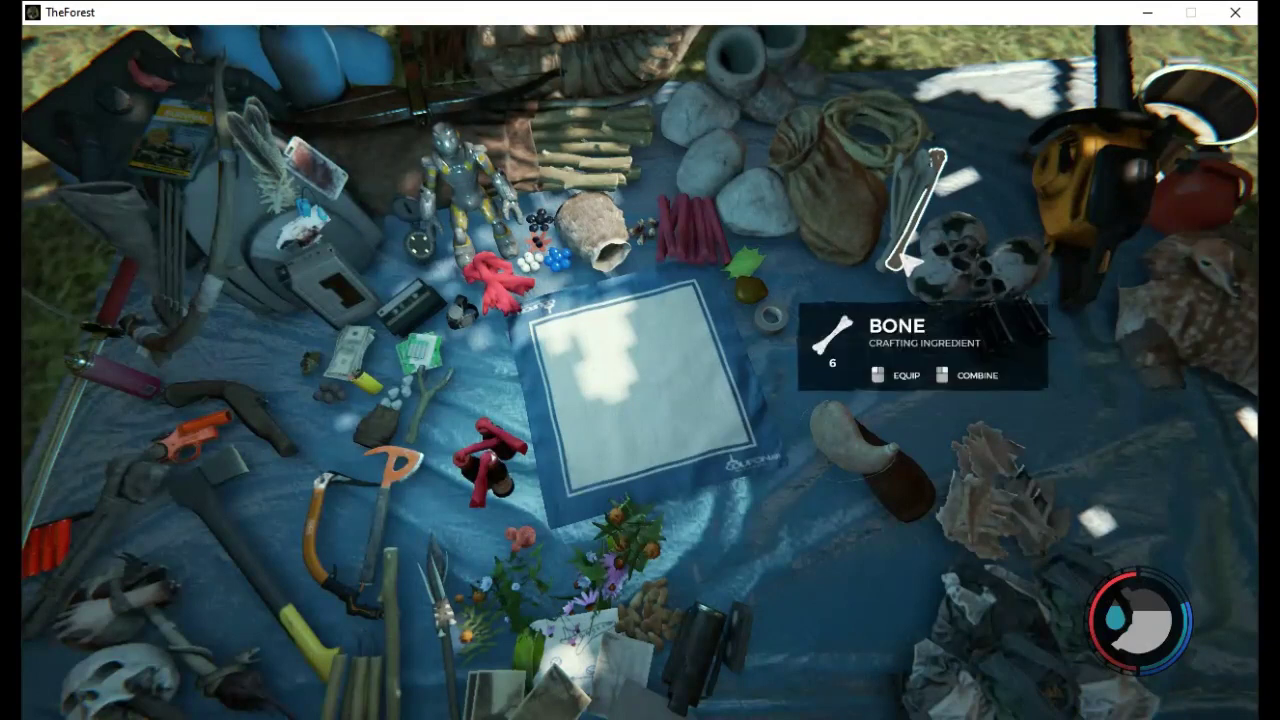
Try combining one cloth and one bone on the crafting mat, then close the inventory
left_click(495, 290)
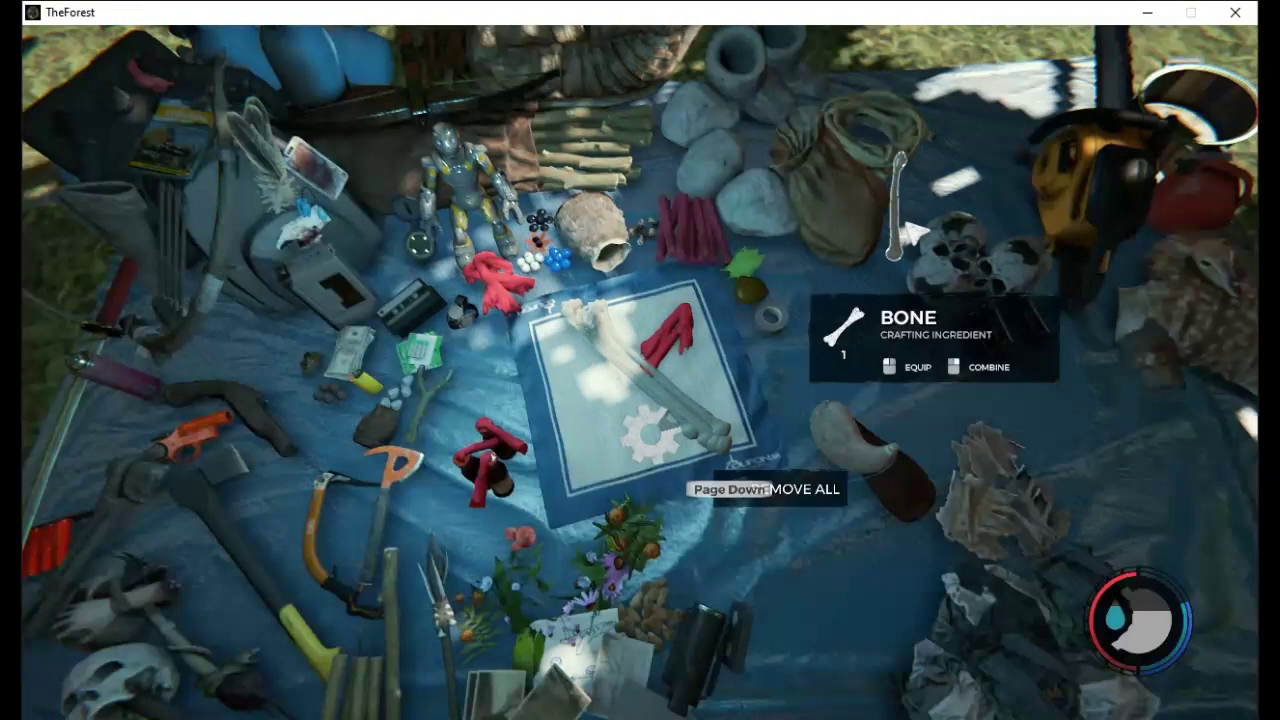
right_click(905, 230)
left_click(700, 435)
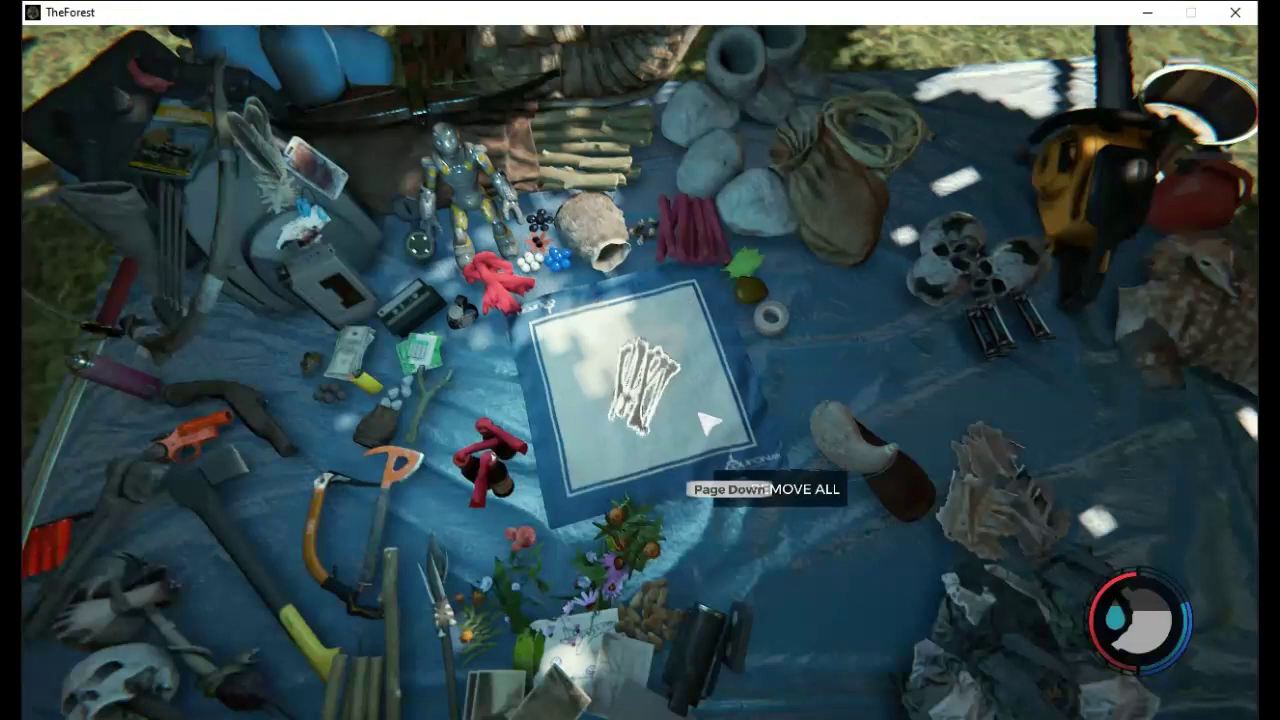
right_click(707, 425)
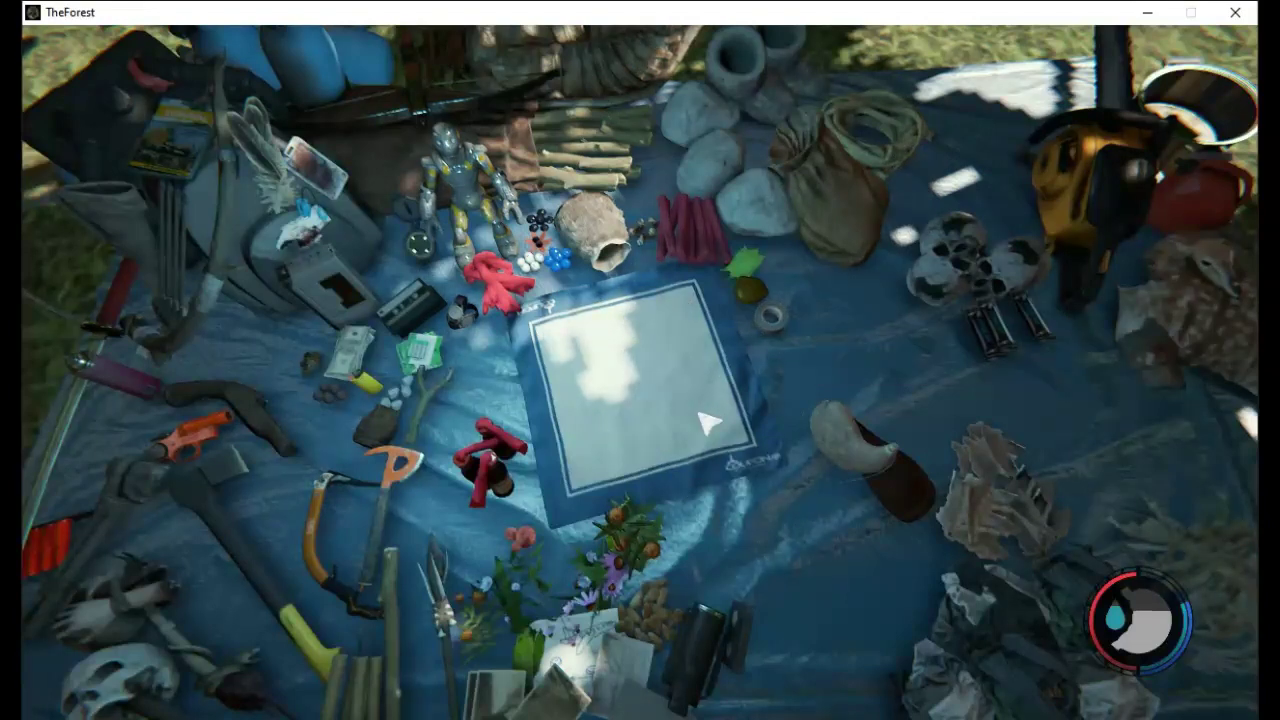
key("Tab")
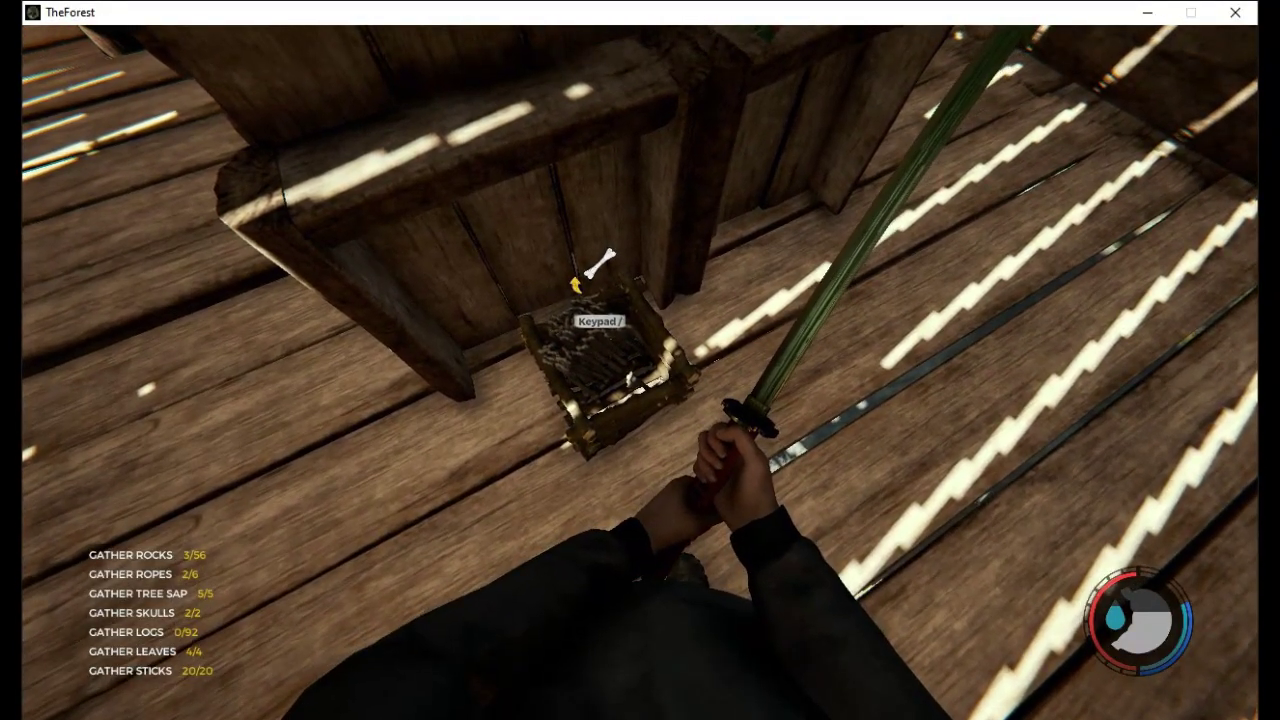
Take bones from the basket and place six bones on the crafting mat
key("KP_Divide")
key("KP_Divide")
key("KP_Divide")
key("KP_Divide")
key("KP_Divide")
key("KP_Divide")
key("KP_Divide")
key("KP_Divide")
key("KP_Divide")
key("KP_Divide")
key("KP_Divide")
key("KP_Divide")
key("KP_Divide")
key("KP_Divide")
key("KP_Divide")
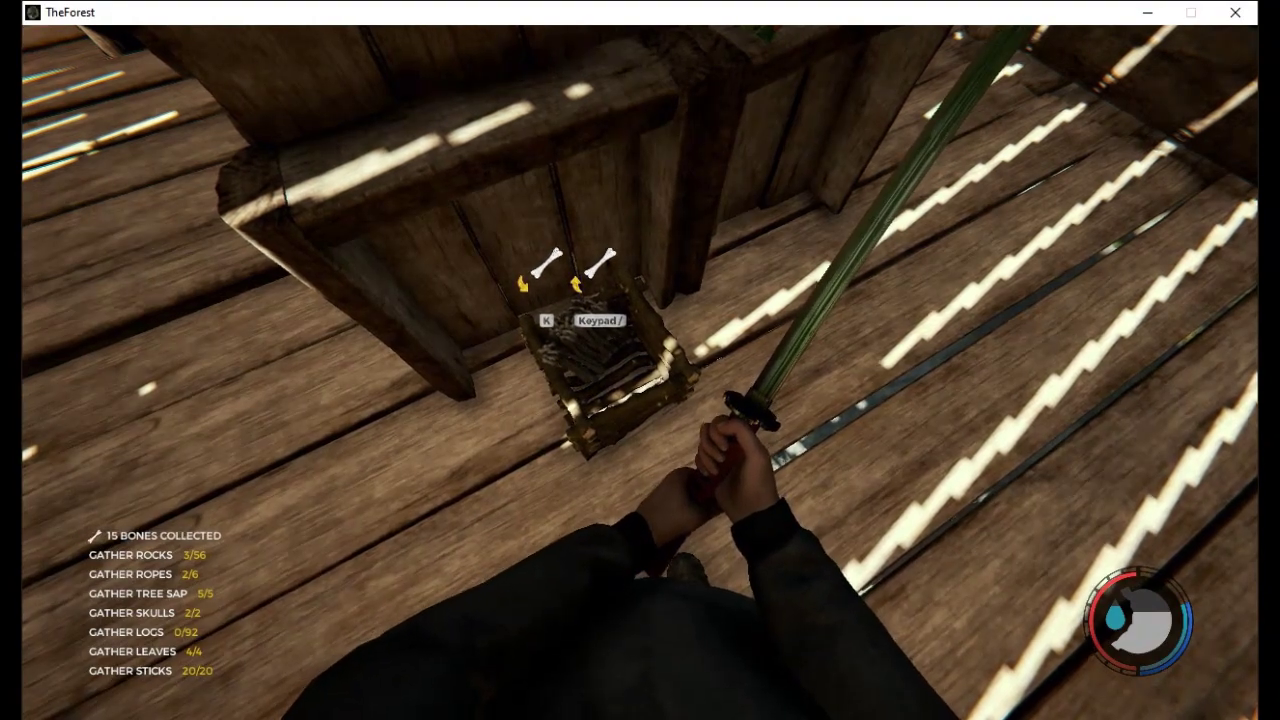
key("Tab")
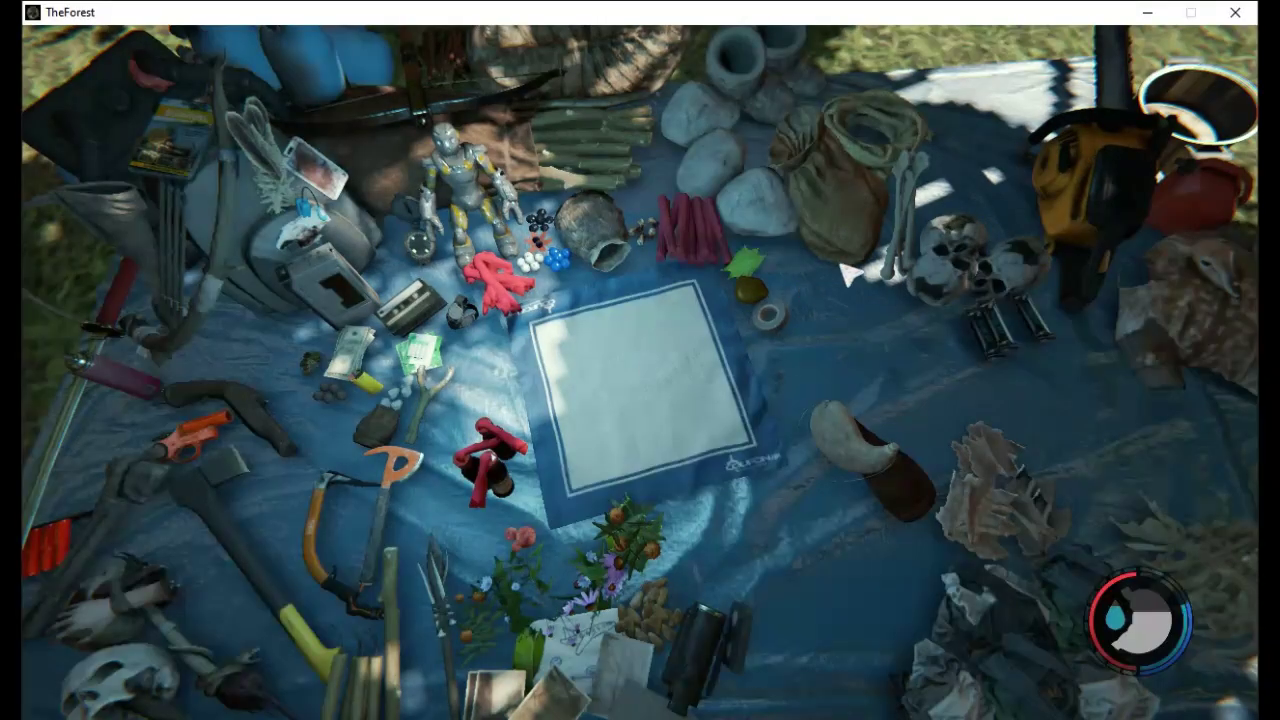
right_click(914, 232)
right_click(914, 232)
right_click(914, 232)
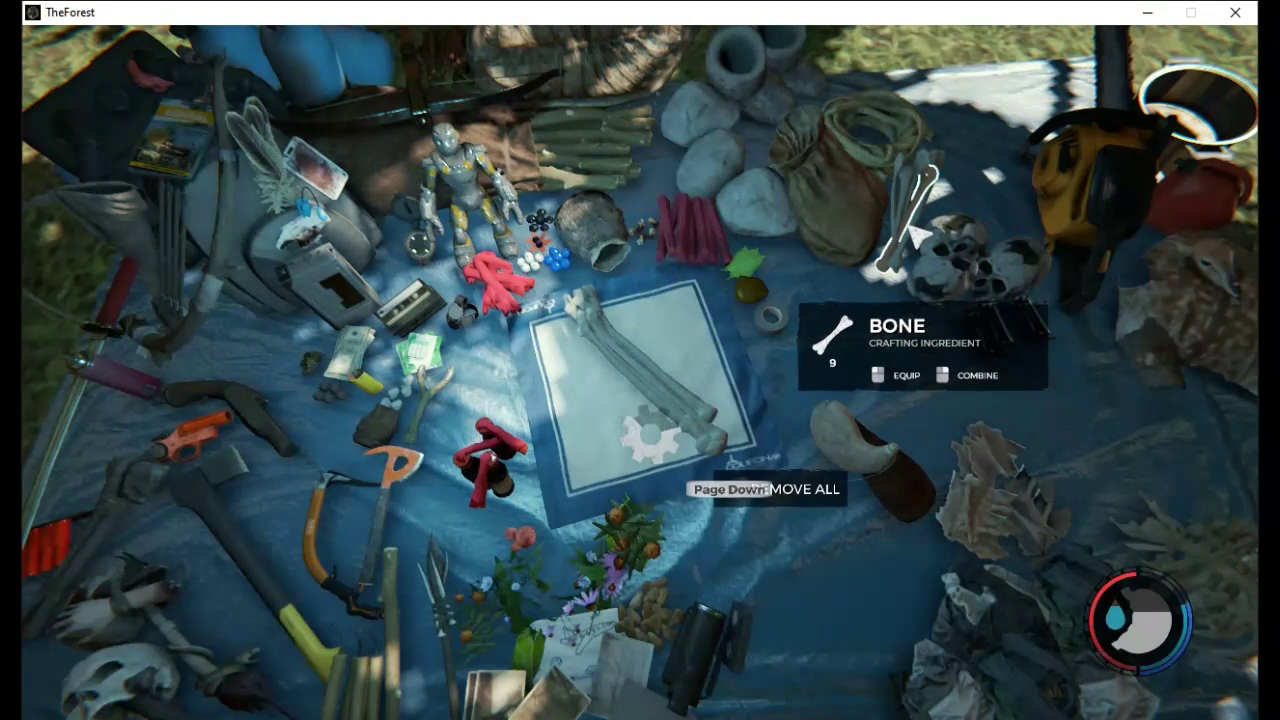
right_click(914, 234)
right_click(910, 239)
right_click(909, 240)
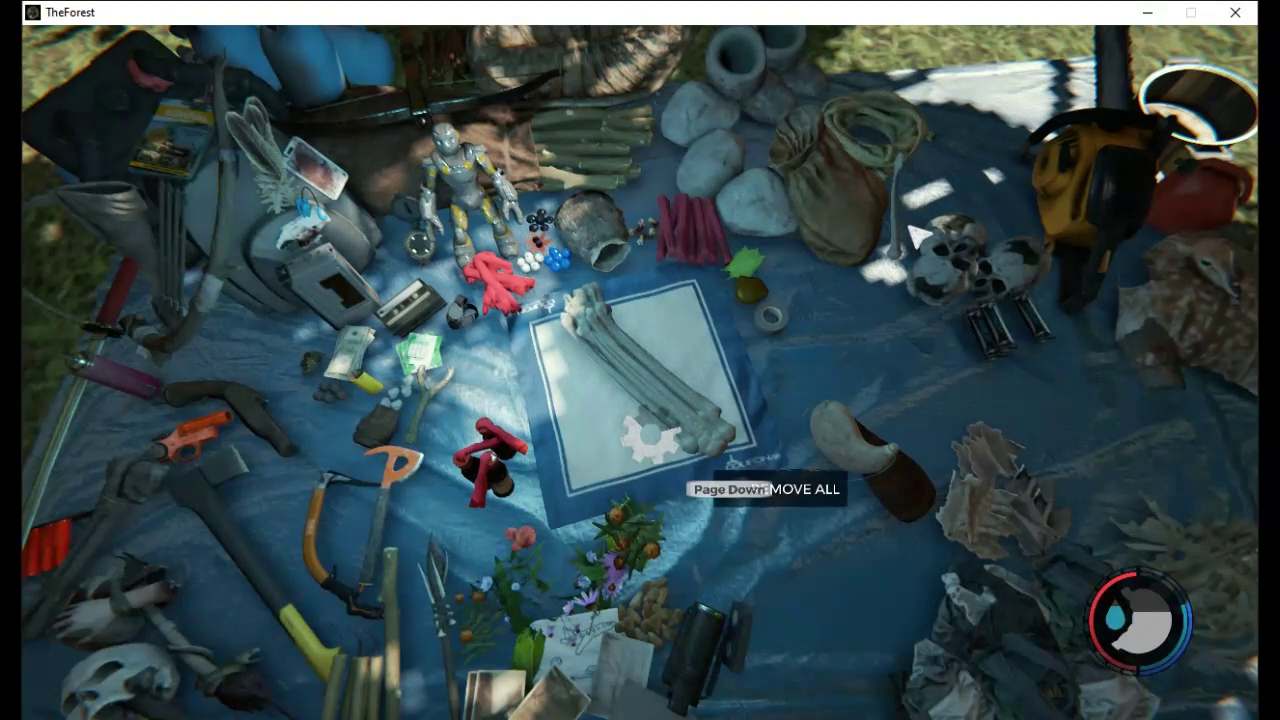
right_click(907, 243)
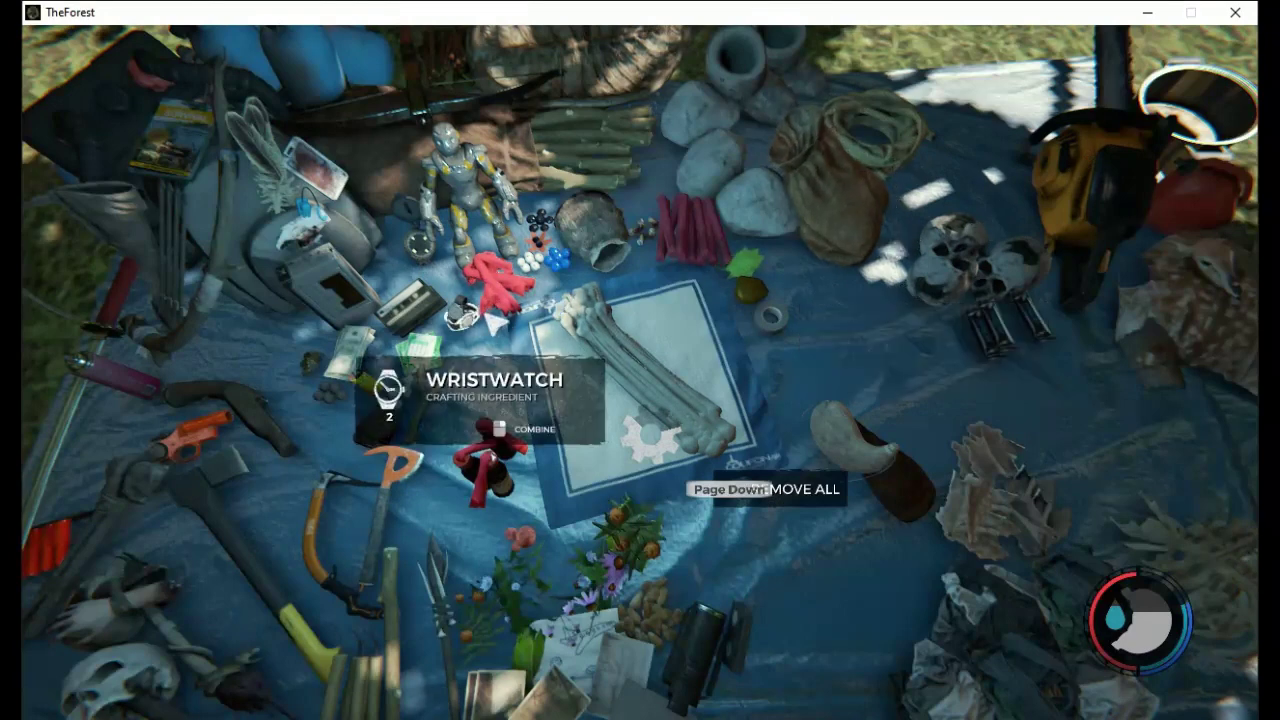
Add cloth and try combining, then return the mat contents to the inventory and close it
right_click(527, 307)
mouse_move(640, 390)
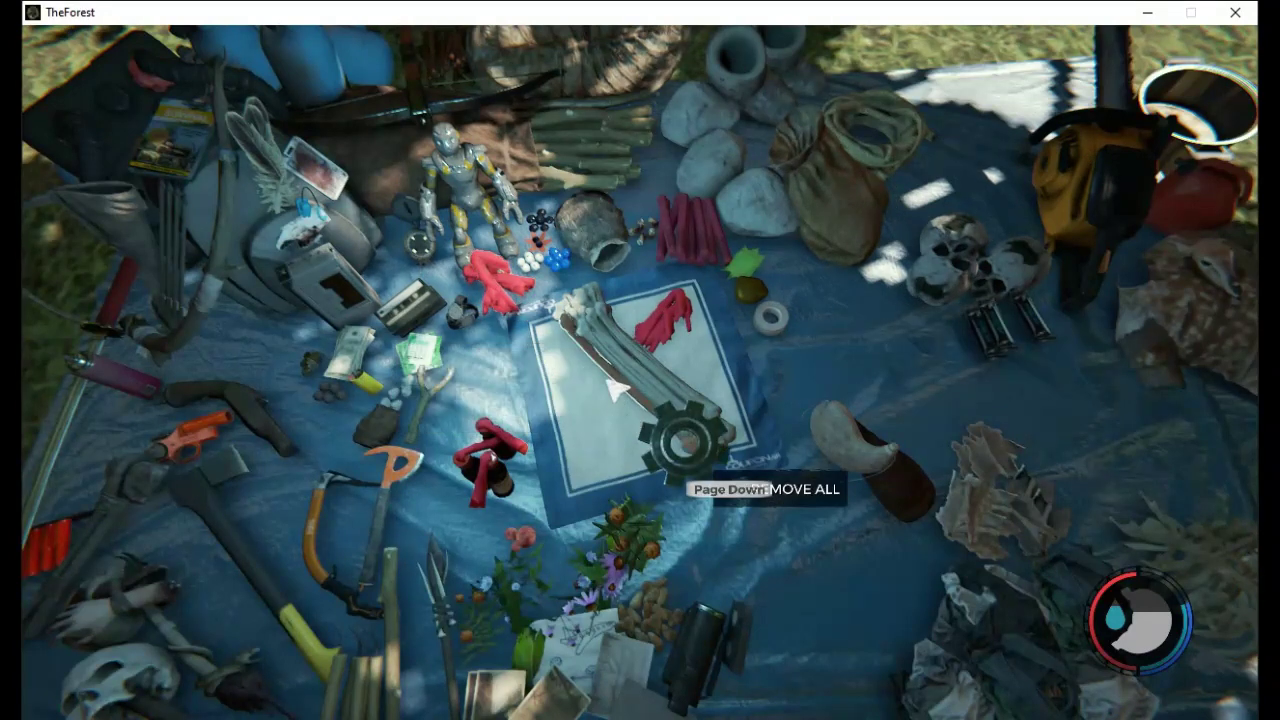
left_click(662, 428)
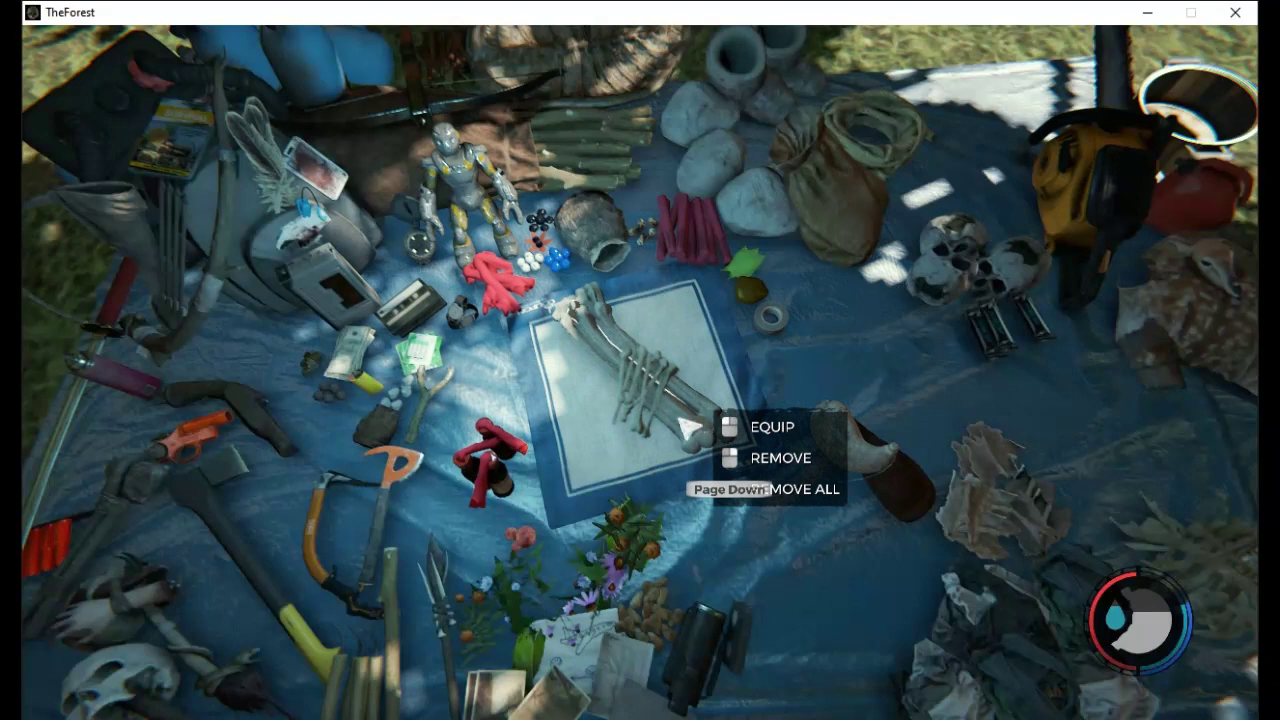
right_click(495, 283)
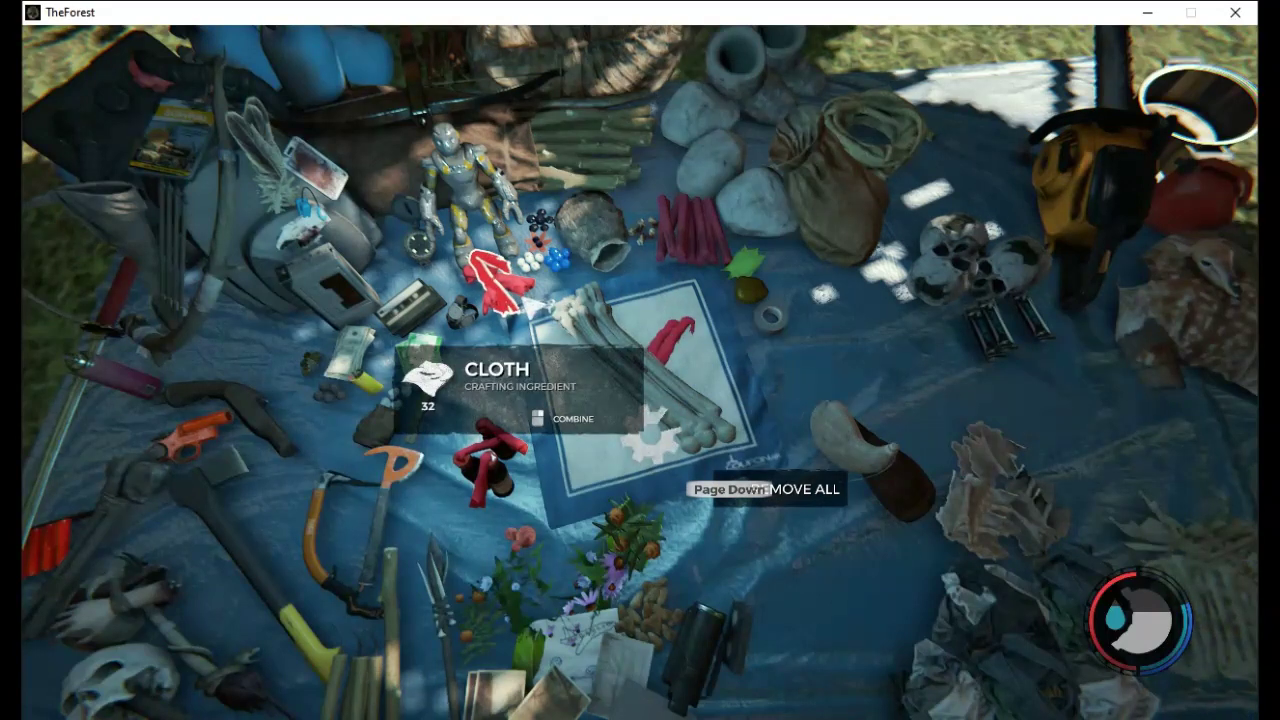
left_click(677, 445)
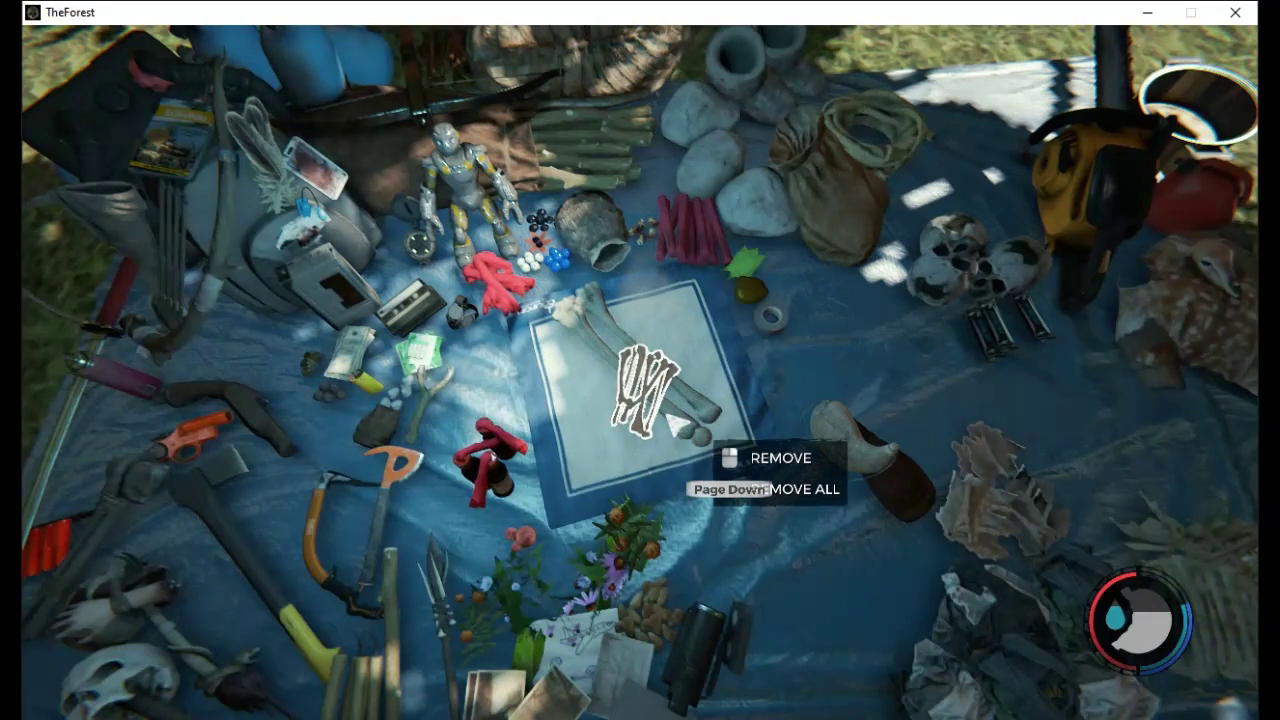
right_click(488, 445)
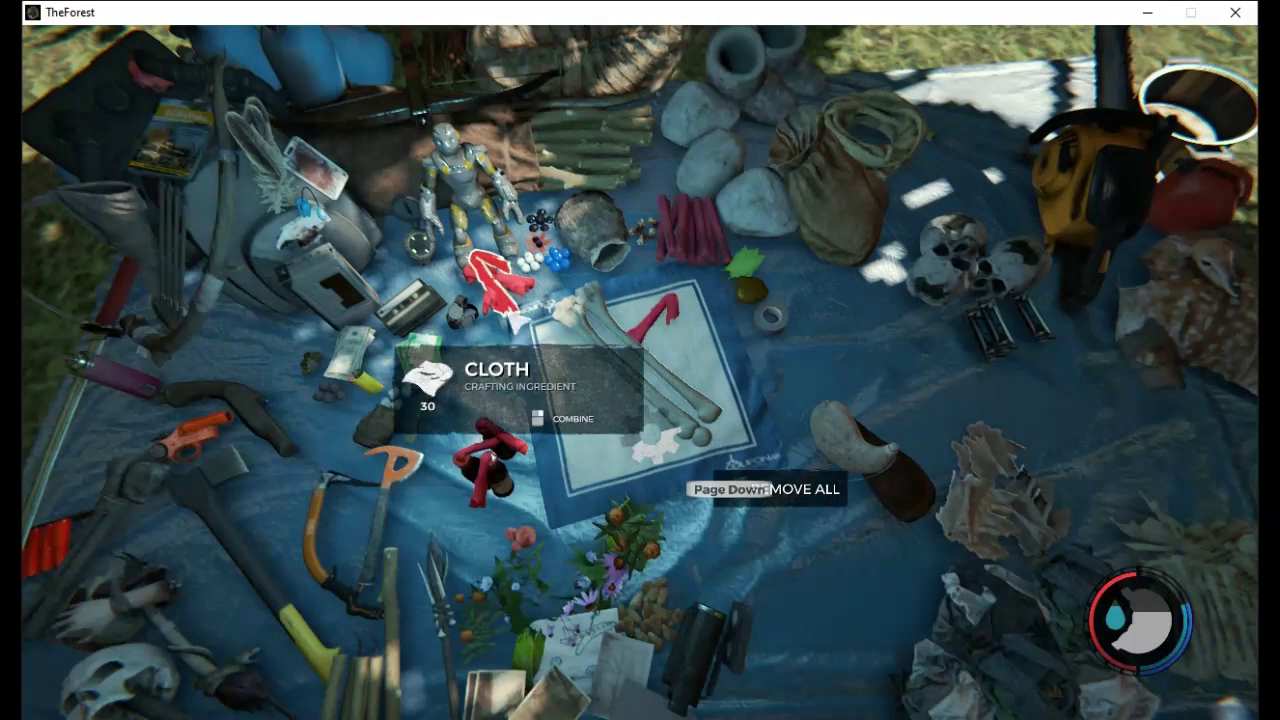
right_click(488, 445)
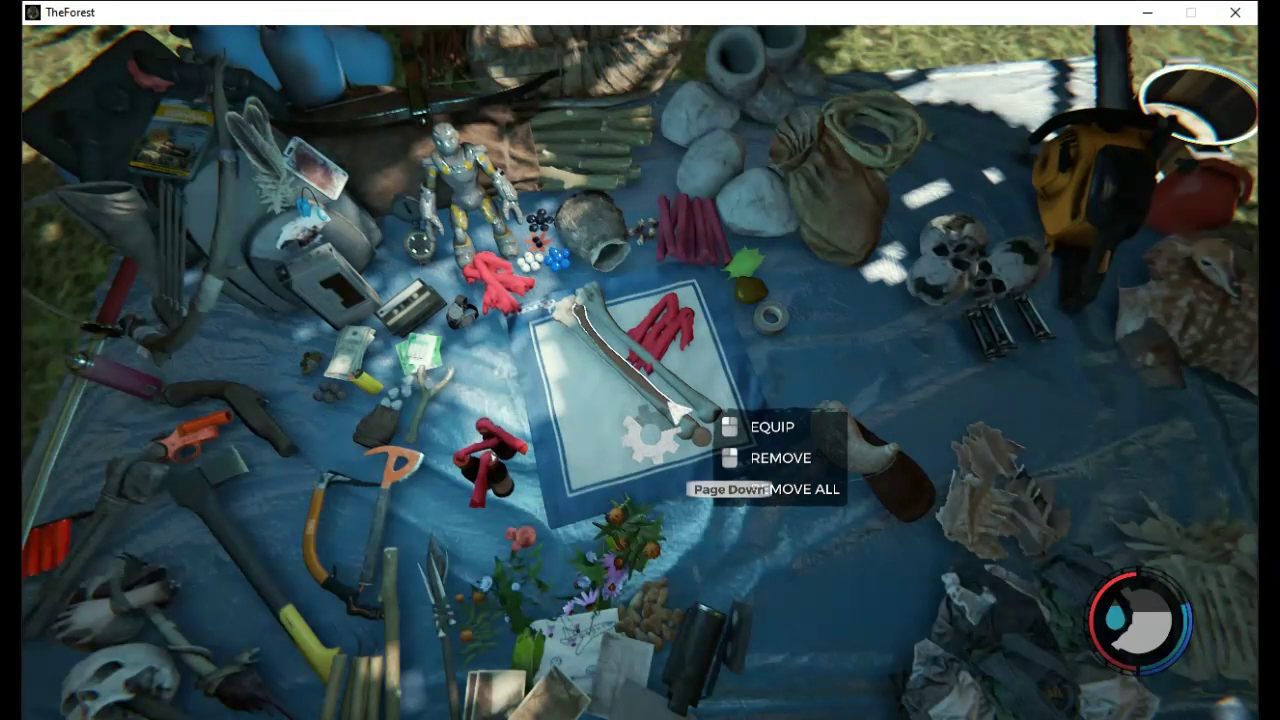
key("Page_Down")
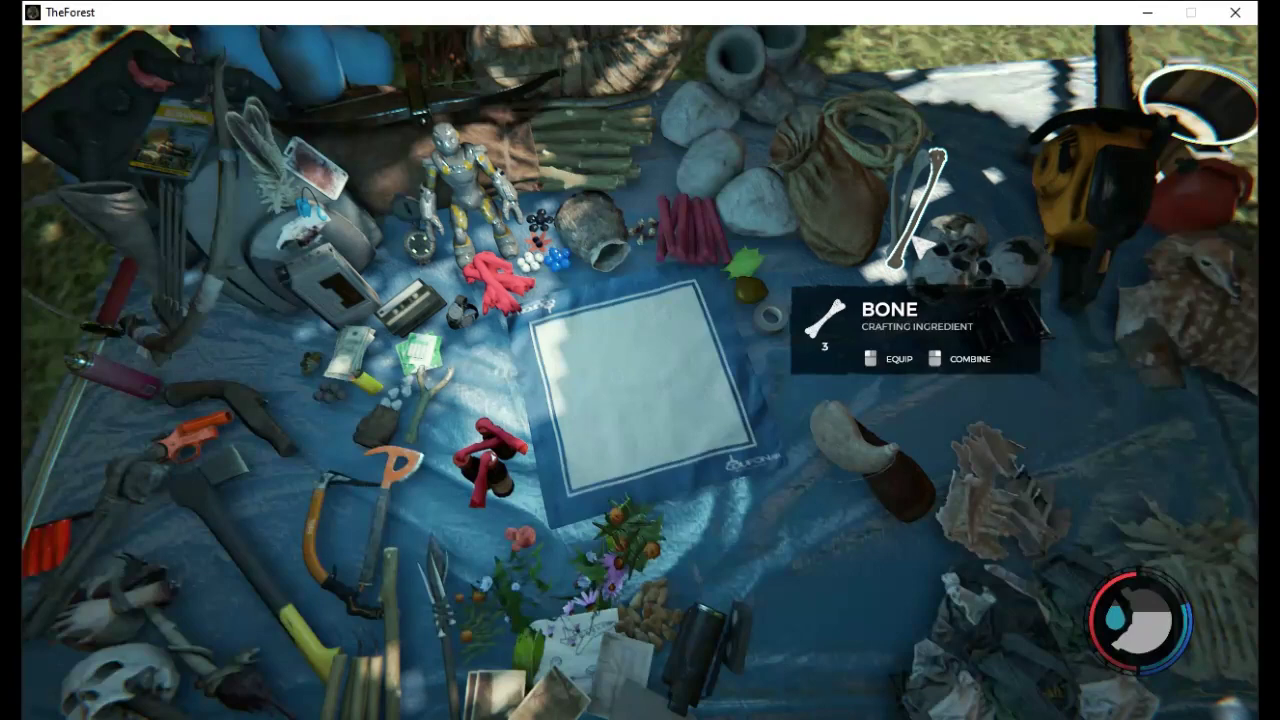
key("Tab")
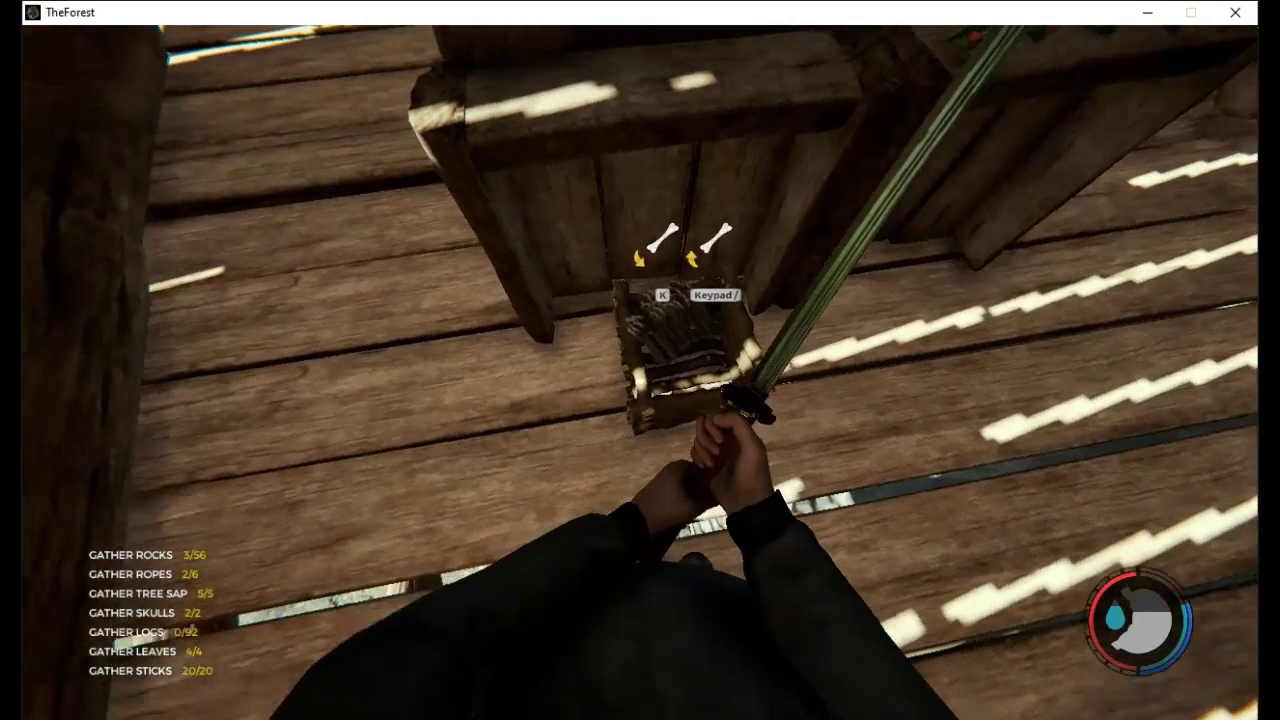
Collect more bones from the basket and combine all the bones with cloth on the mat
key("k")
key("k")
key("k")
key("k")
key("k")
key("k")
key("k")
key("k")
key("k")
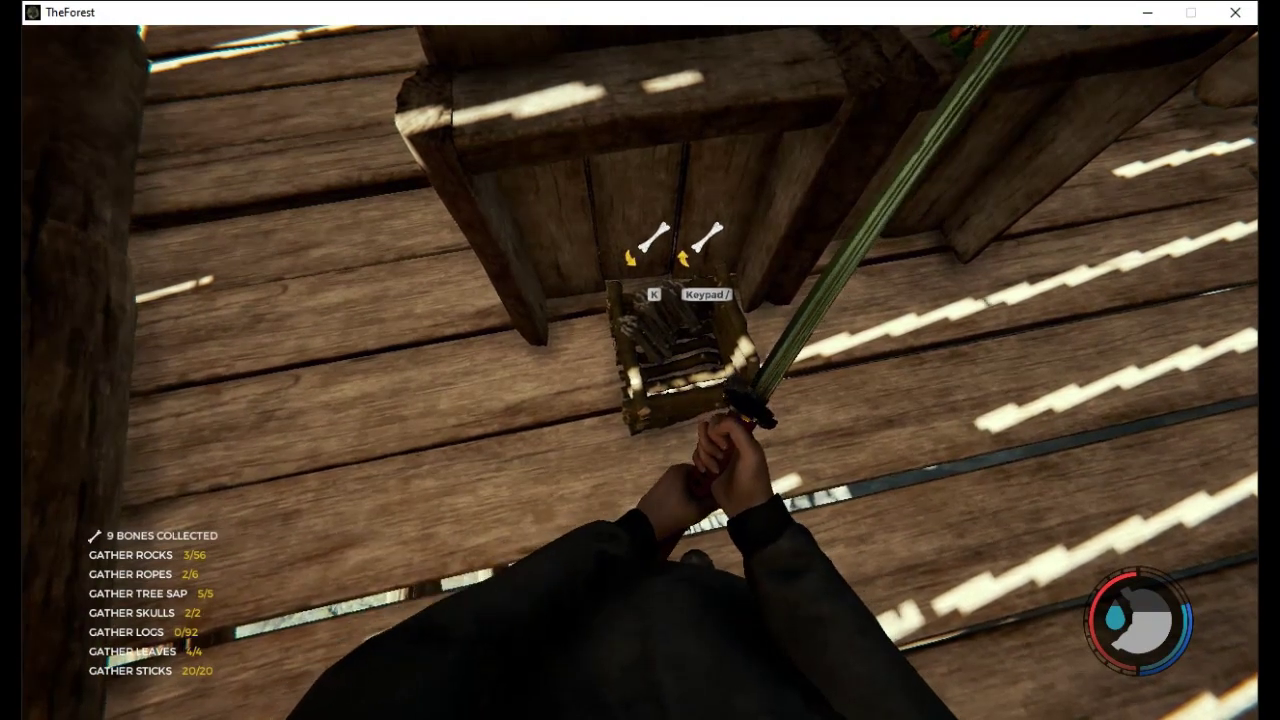
key("Tab")
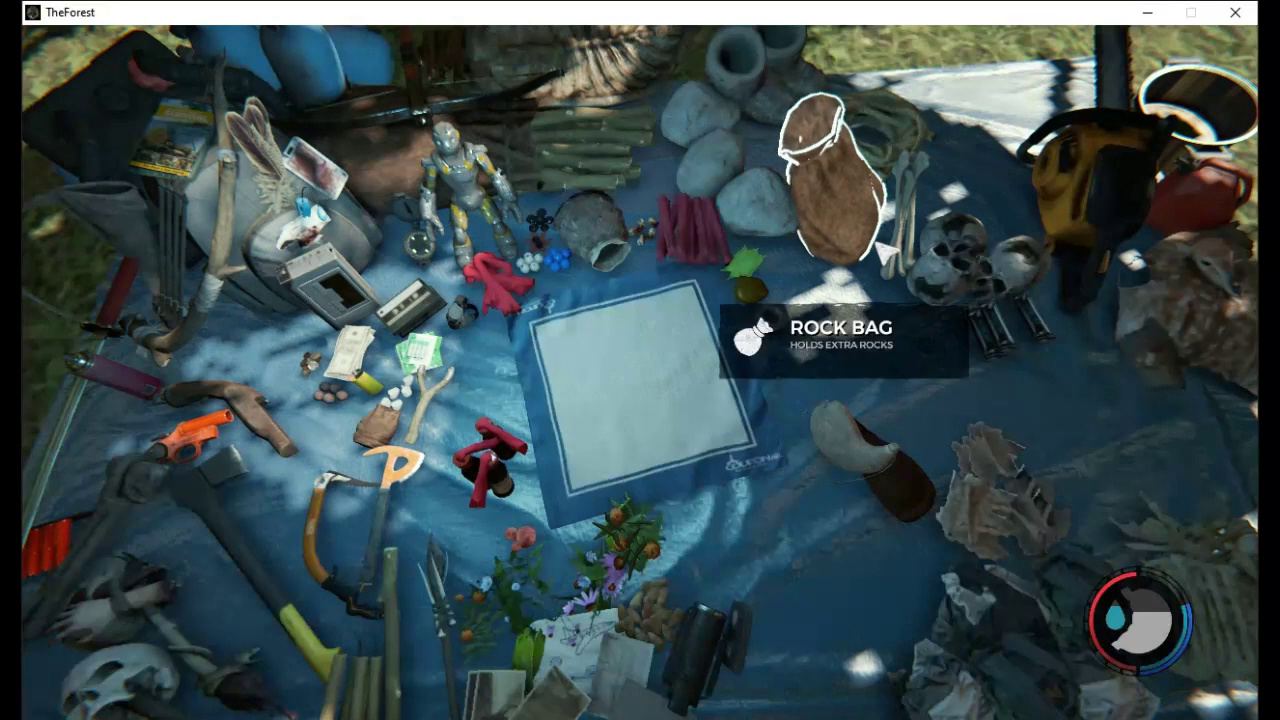
left_click(903, 241)
left_click(903, 241)
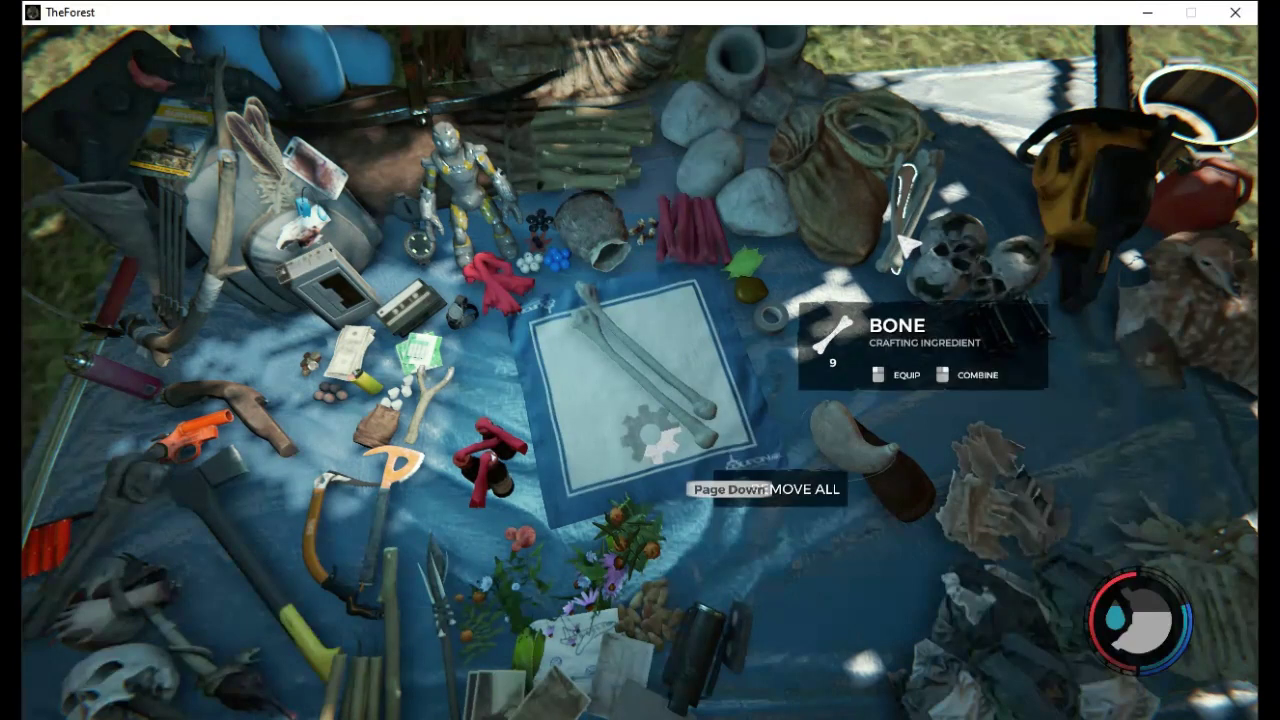
left_click(907, 243)
left_click(907, 243)
left_click(907, 243)
left_click(907, 243)
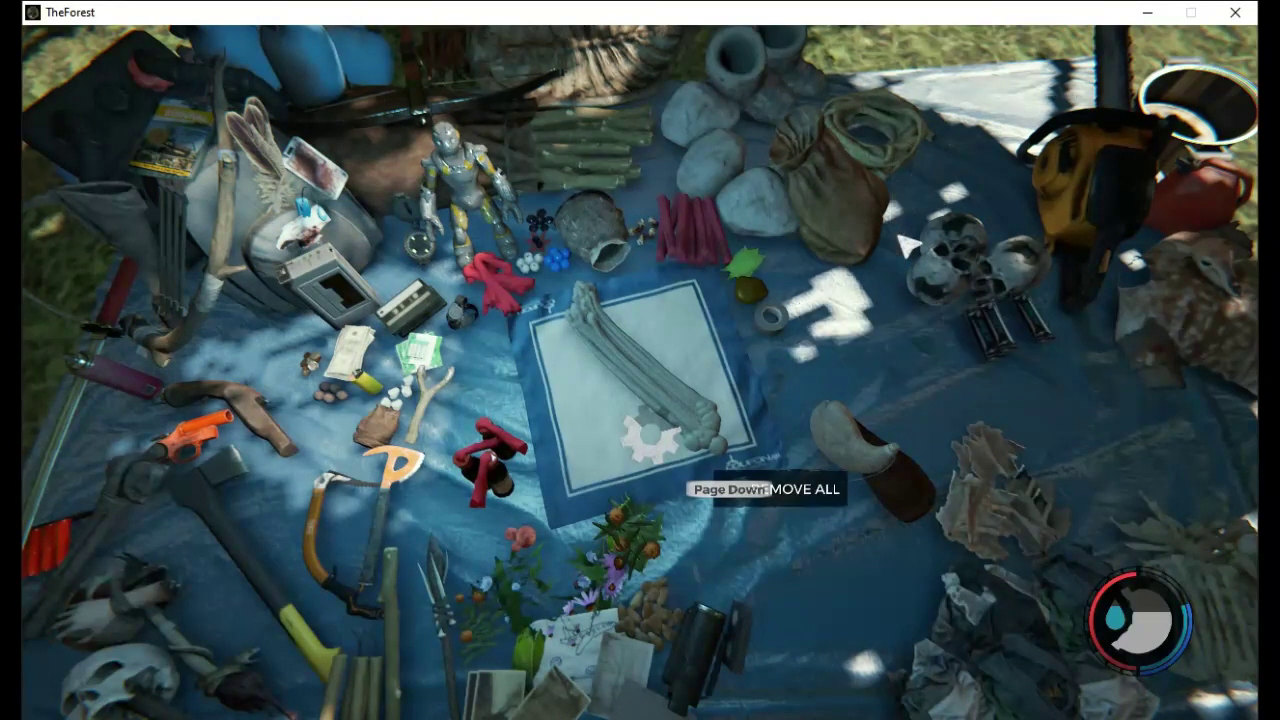
left_click(519, 306)
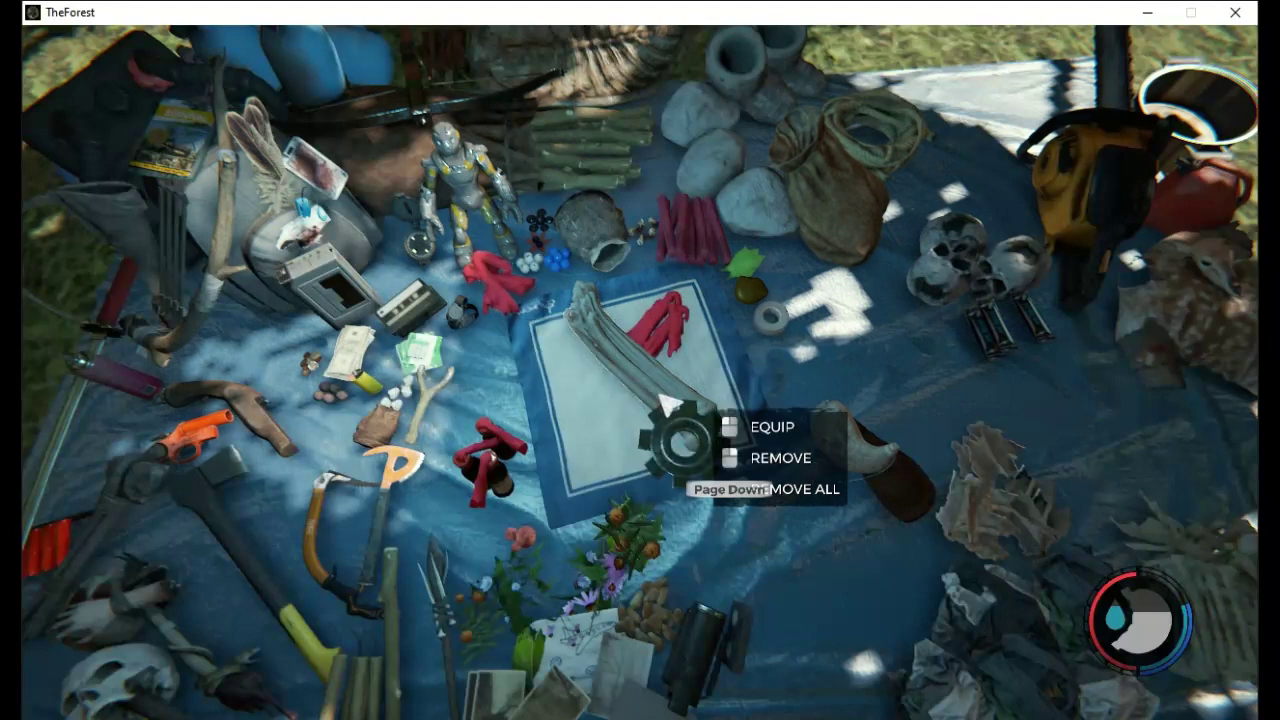
left_click(680, 416)
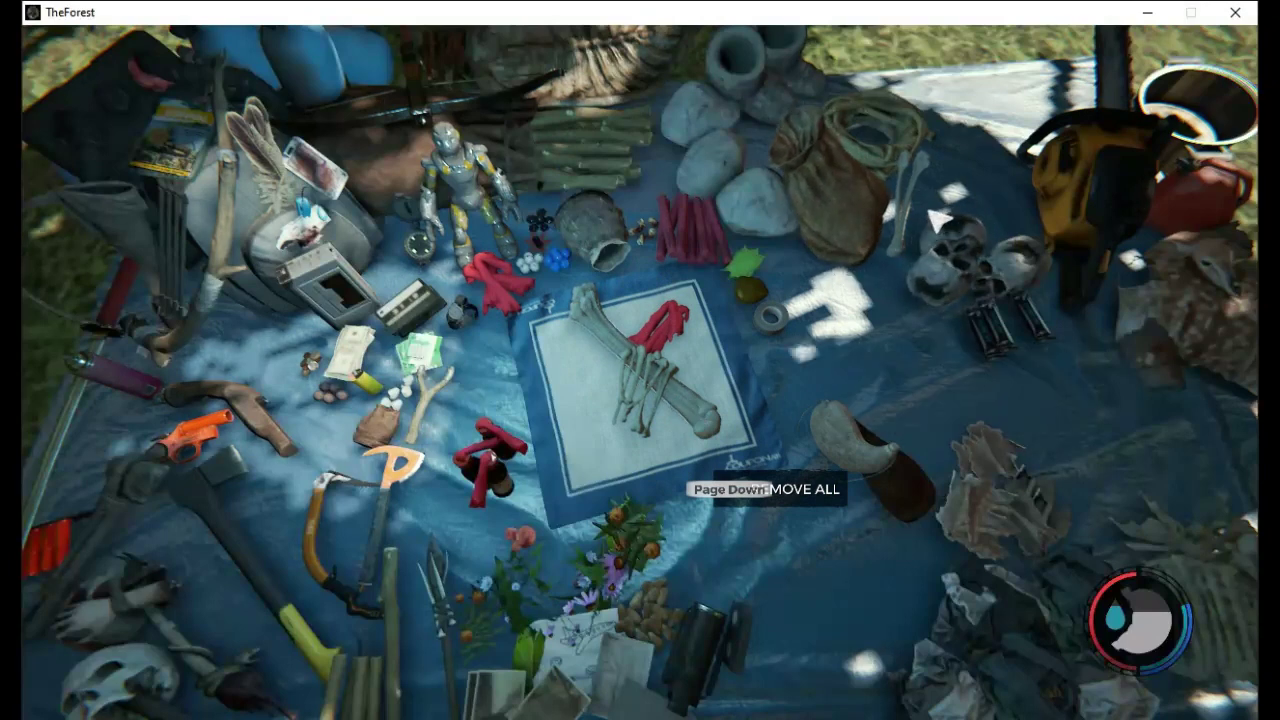
Craft the Bone Armor with the loose bone, wear three armor pieces, and close the inventory
left_click(916, 238)
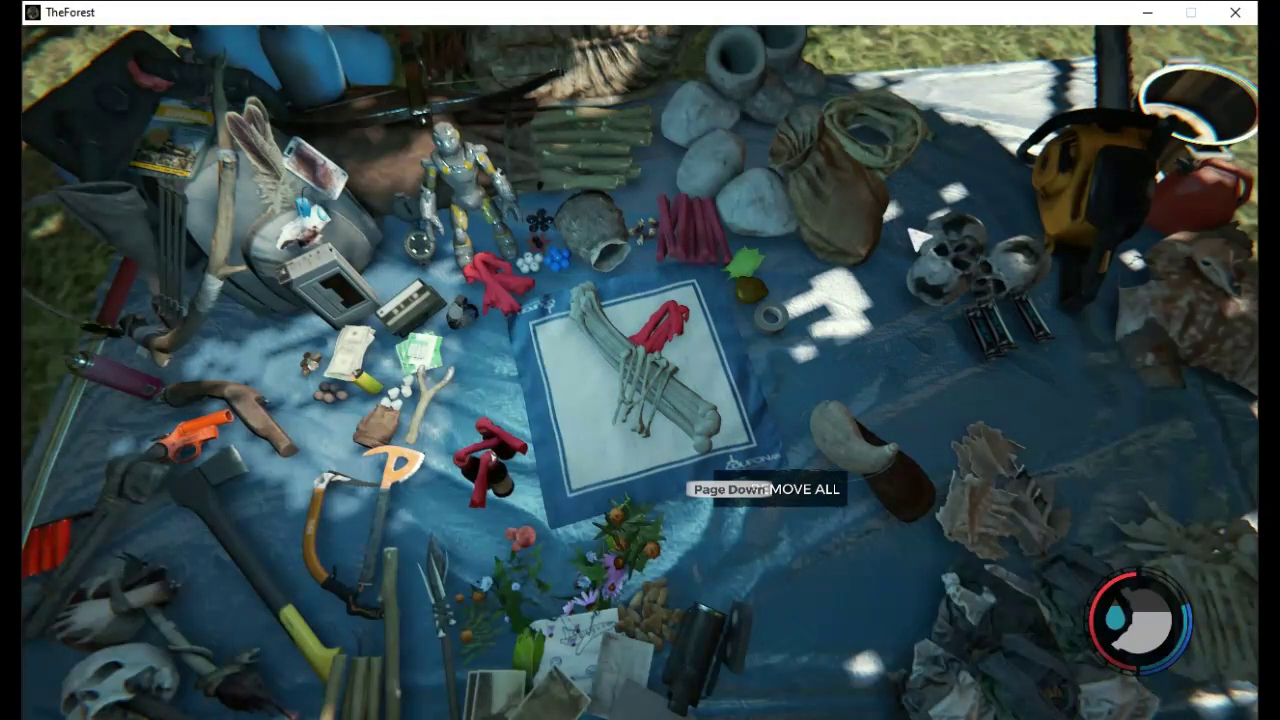
right_click(684, 422)
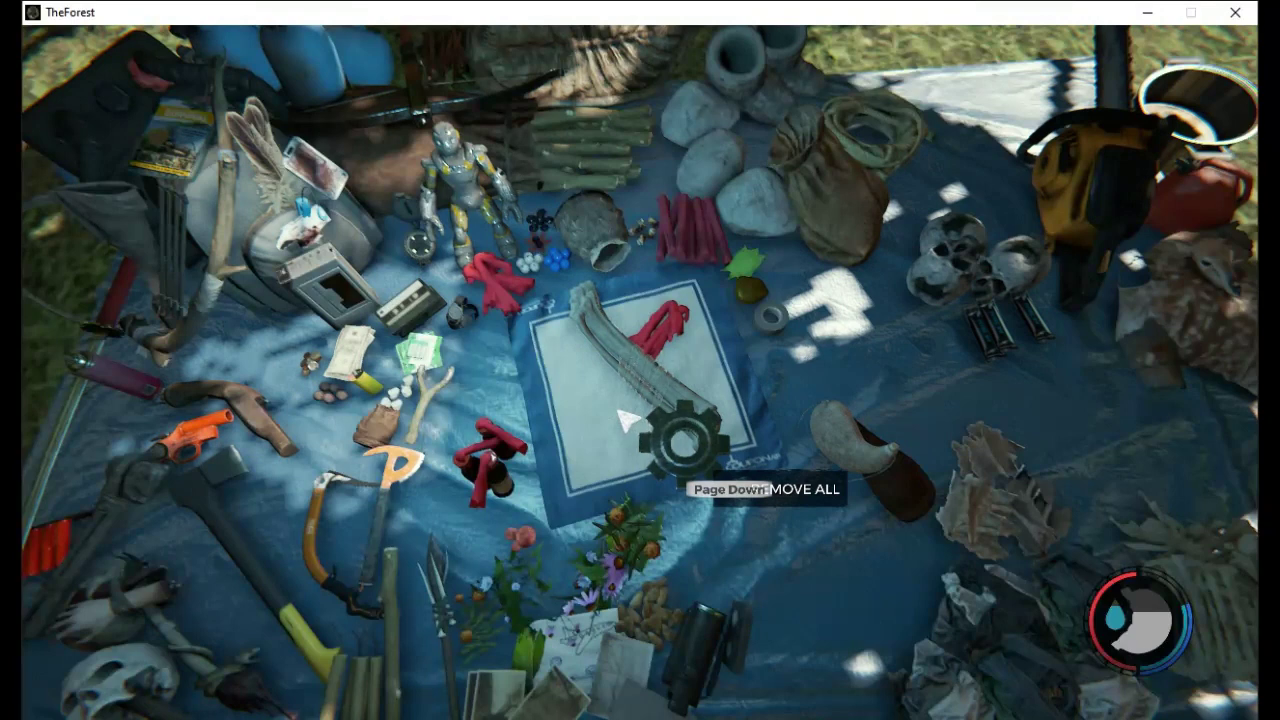
left_click(668, 440)
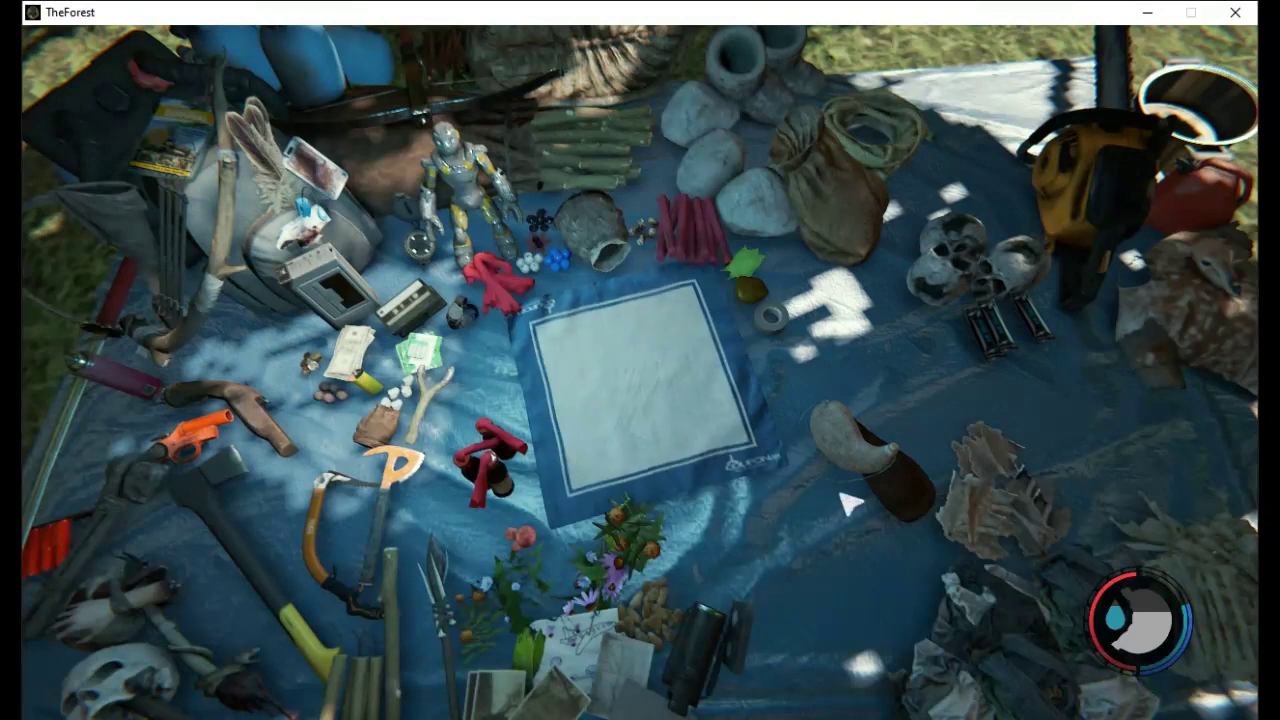
left_click(1238, 565)
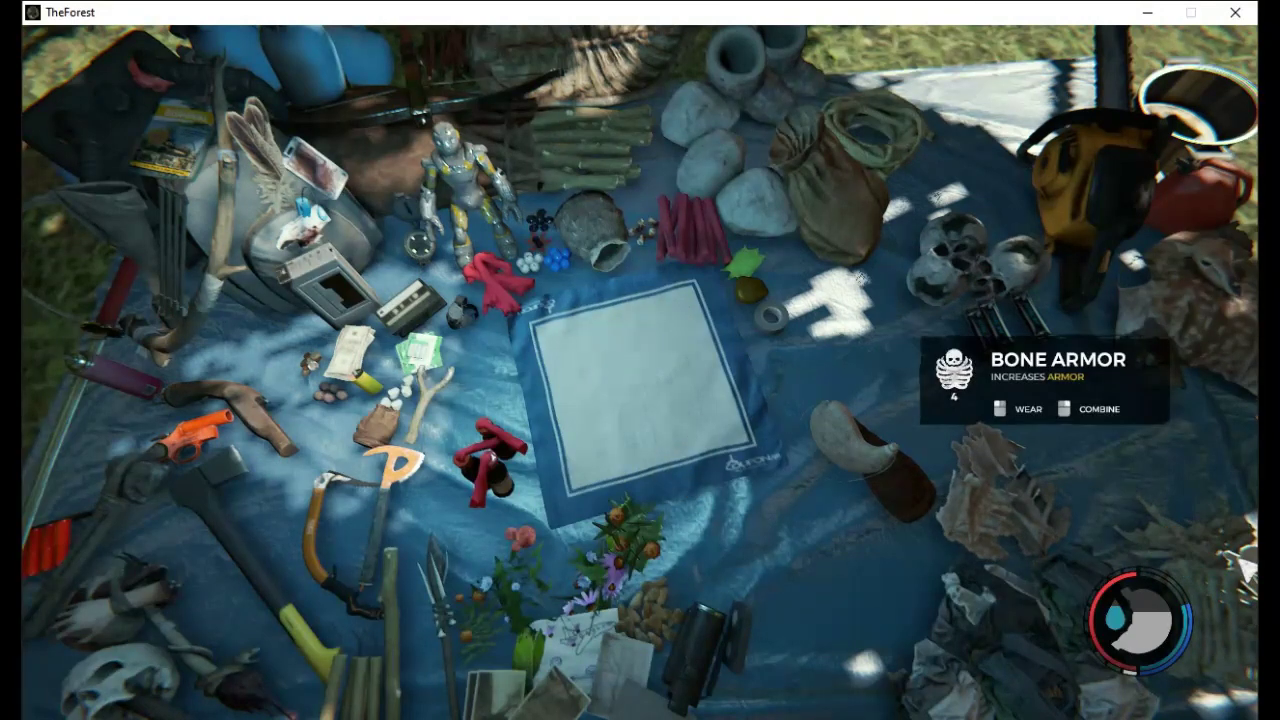
left_click(1232, 566)
left_click(1232, 567)
left_click(1232, 567)
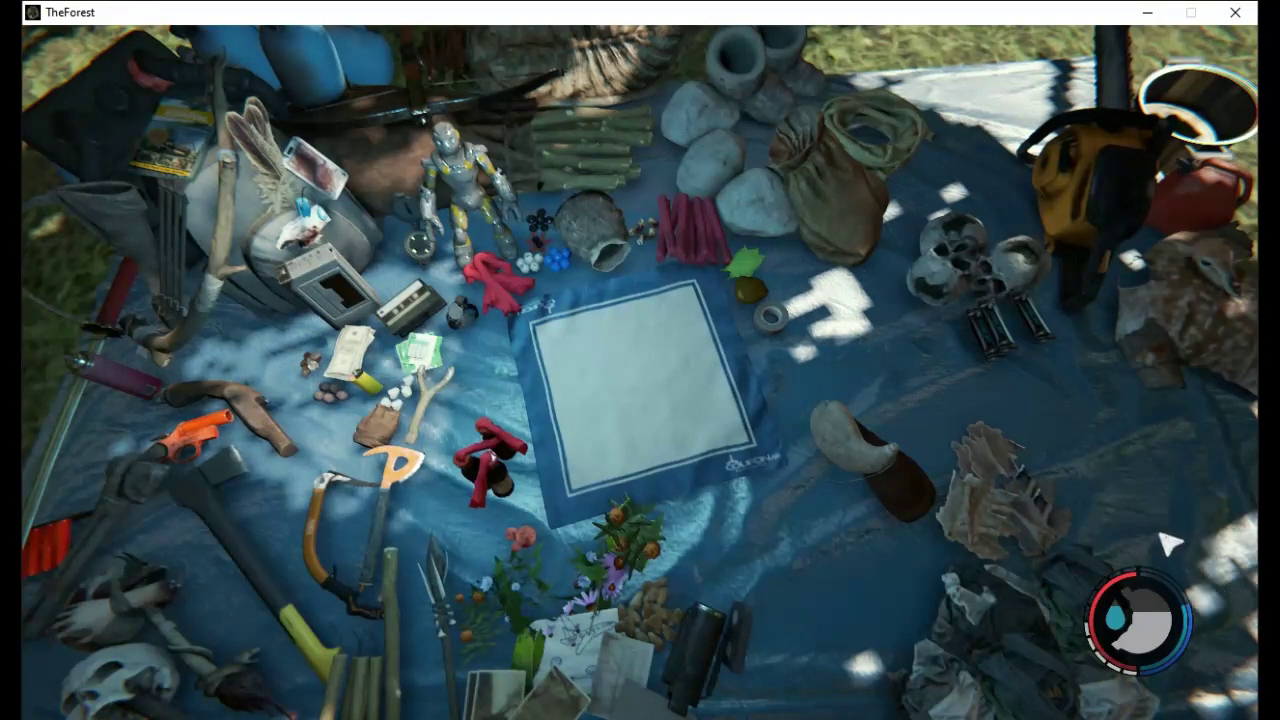
key("i")
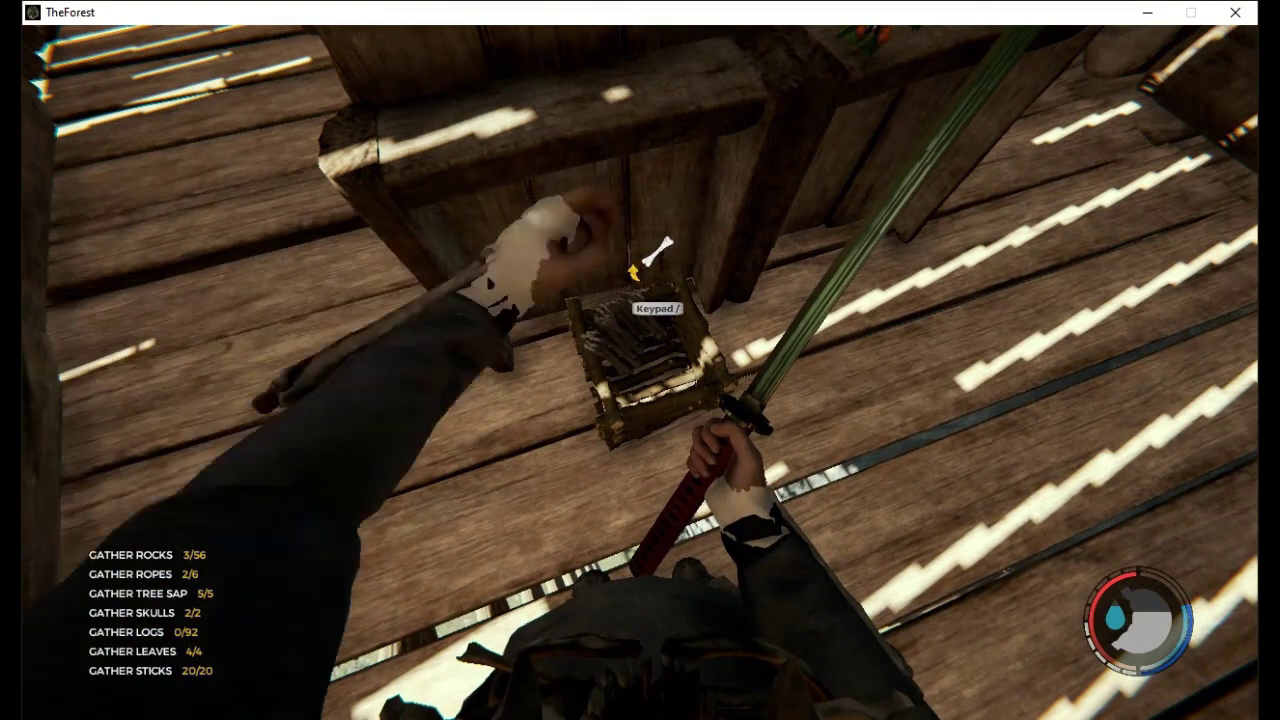
Take bones from the basket and put five bones on the crafting mat
key("KP_Divide")
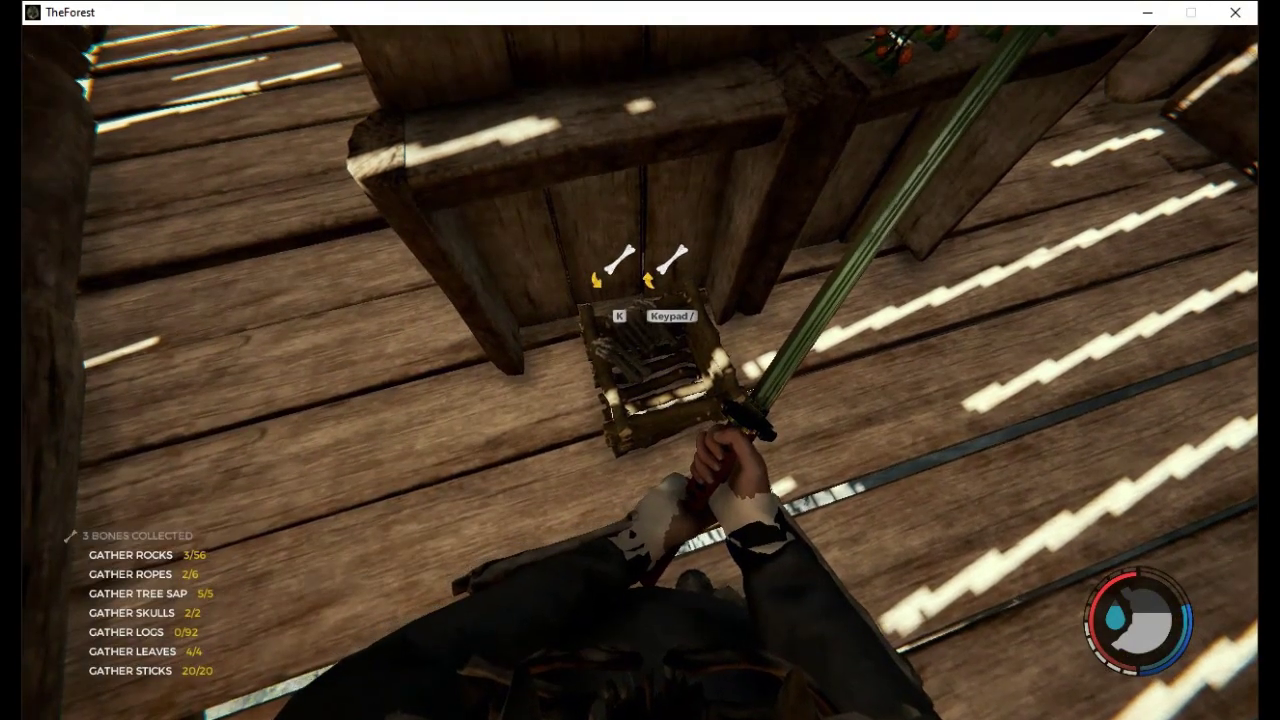
key("KP_Divide")
key("KP_Divide")
key("KP_Divide")
key("KP_Divide")
key("KP_Divide")
key("KP_Divide")
key("KP_Divide")
key("KP_Divide")
key("Tab")
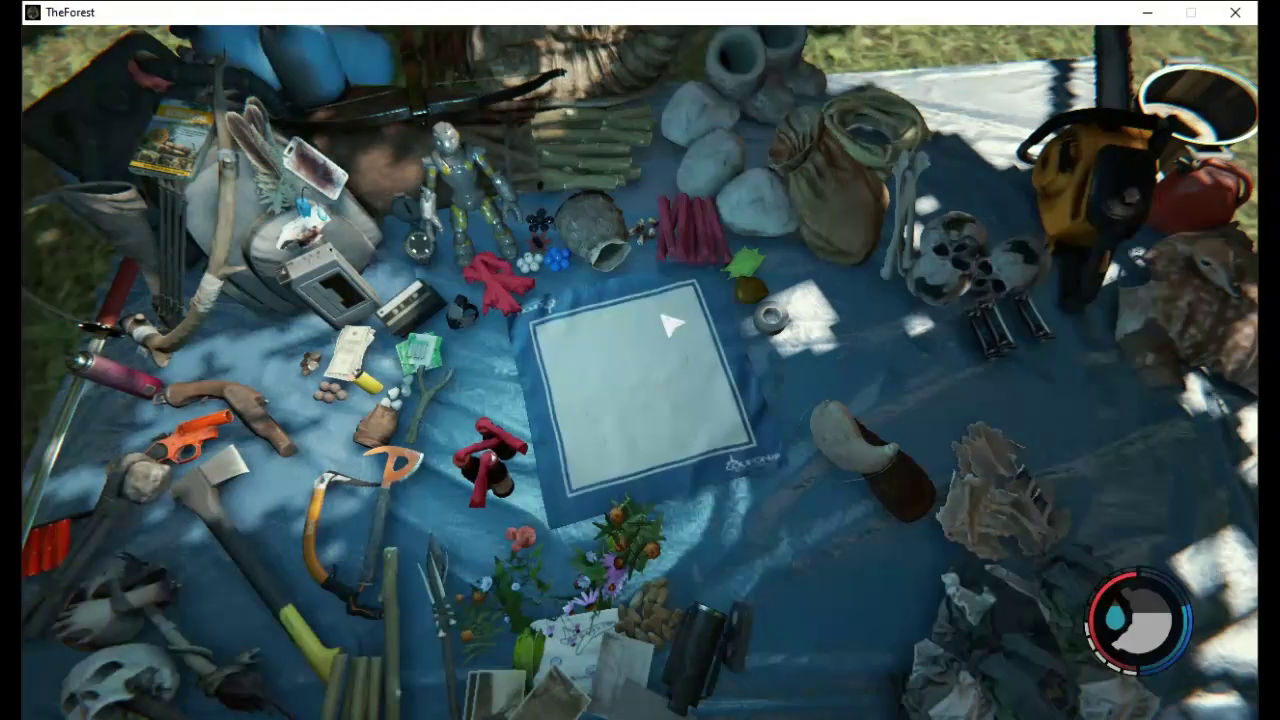
right_click(918, 236)
right_click(918, 232)
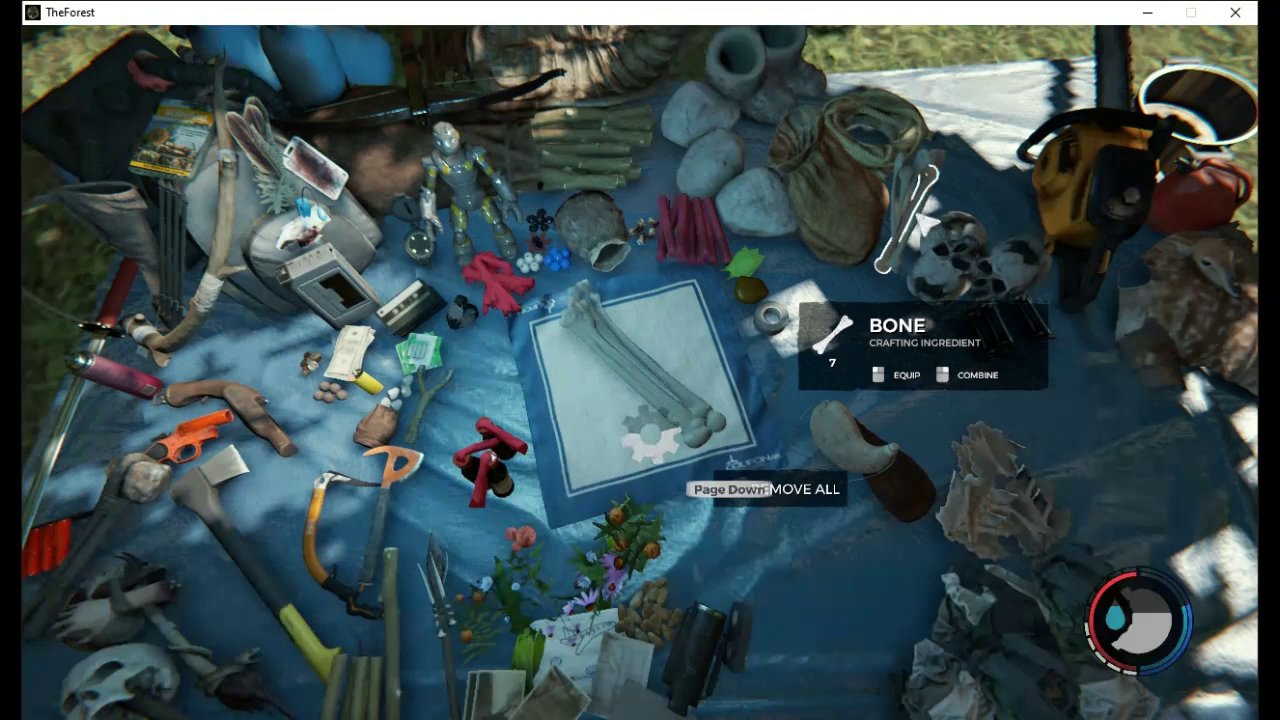
right_click(922, 220)
right_click(922, 220)
right_click(918, 224)
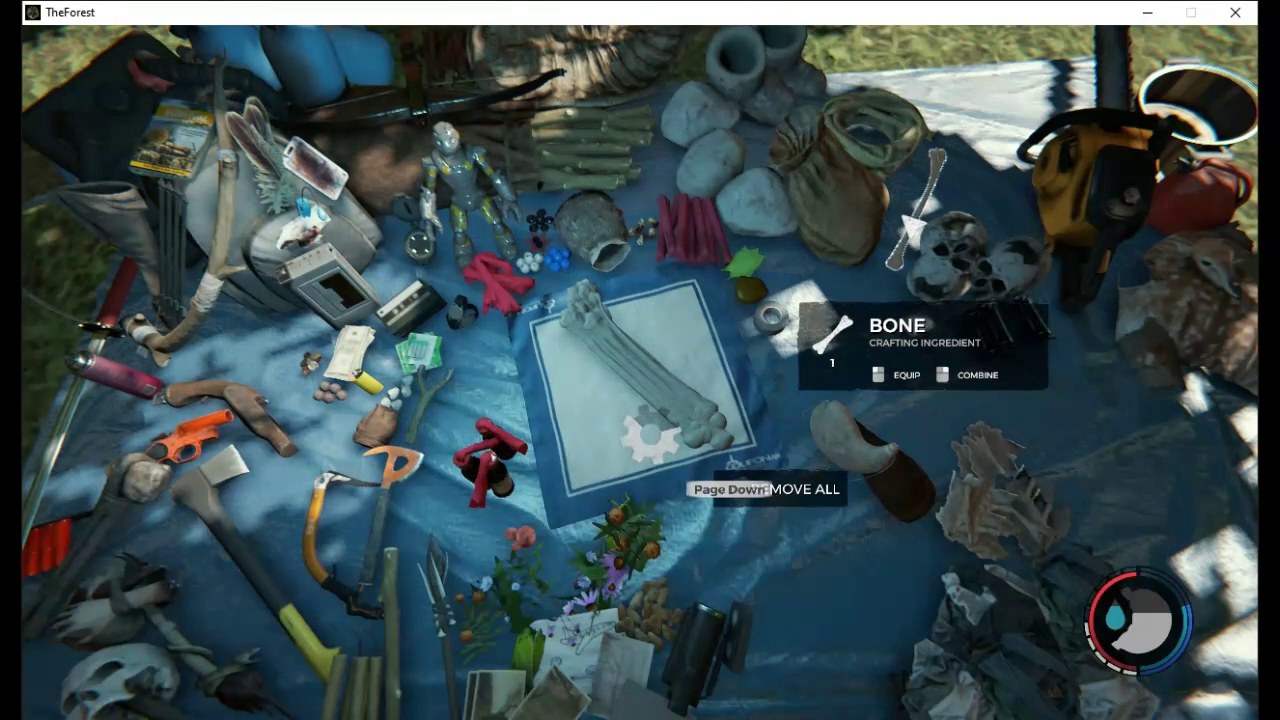
right_click(912, 226)
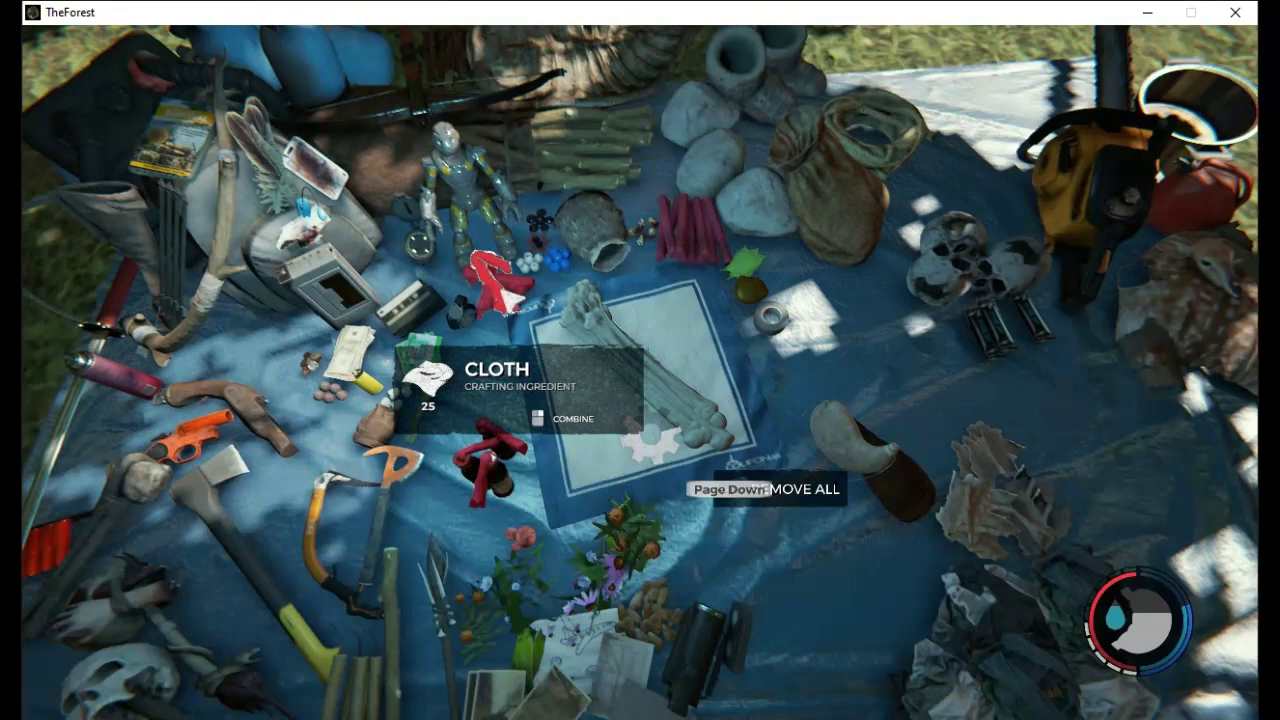
Add cloth, craft the bone armor, and return to first-person view
right_click(497, 282)
right_click(497, 282)
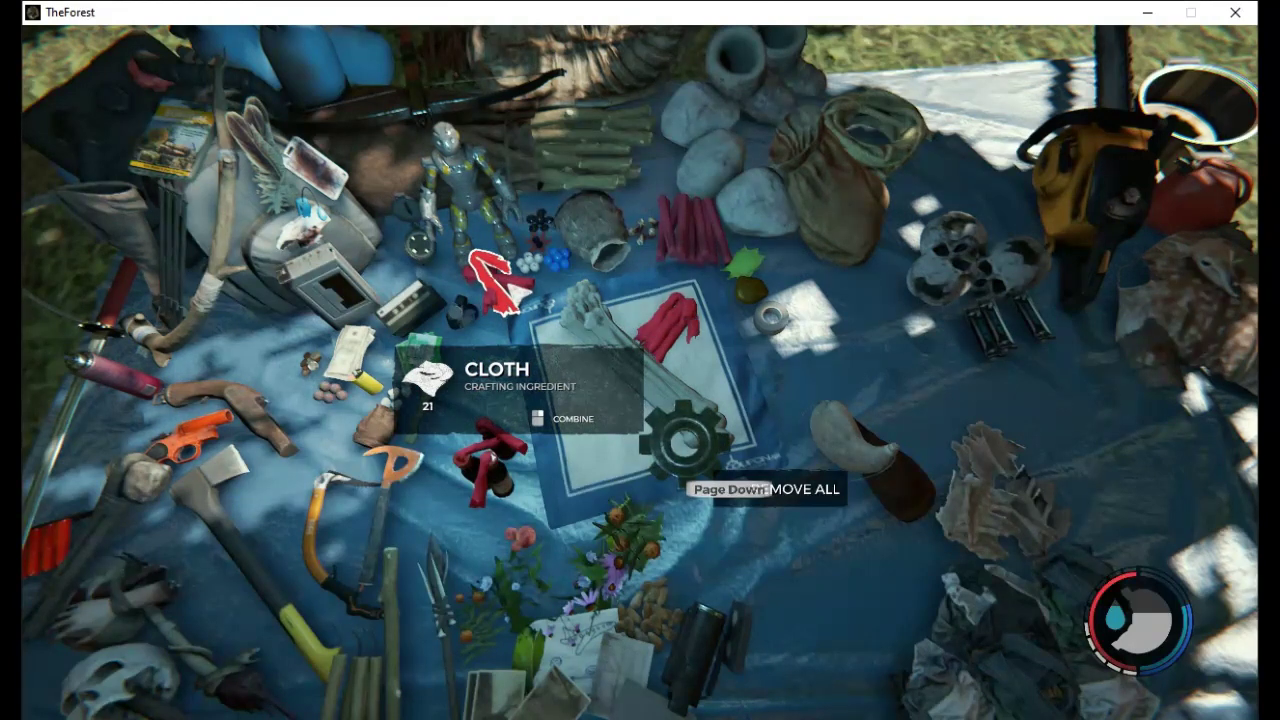
left_click(686, 436)
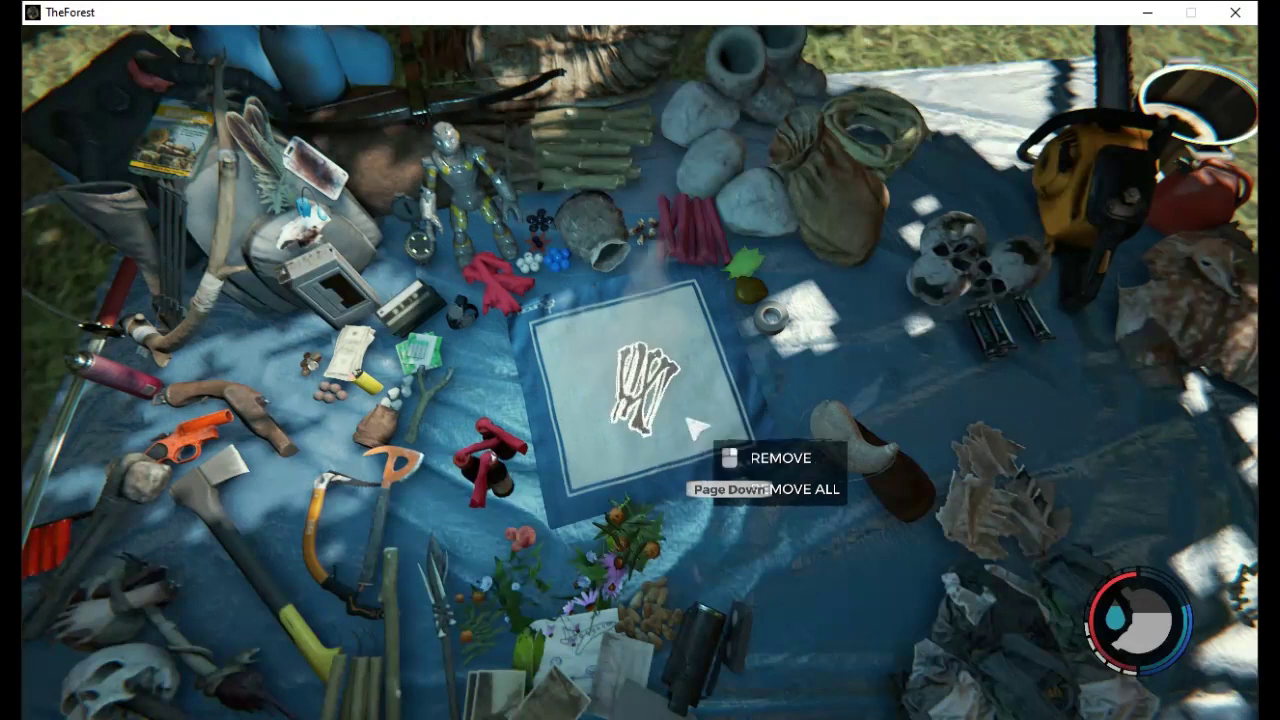
left_click(696, 428)
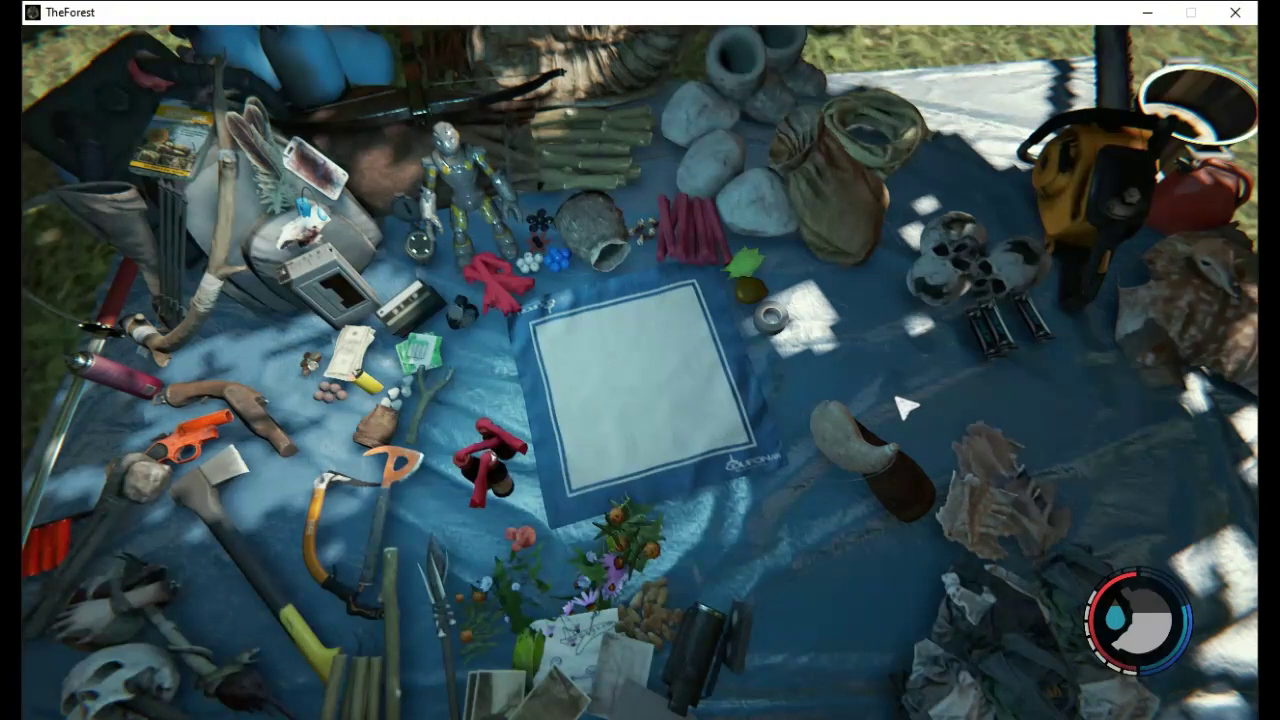
key("i")
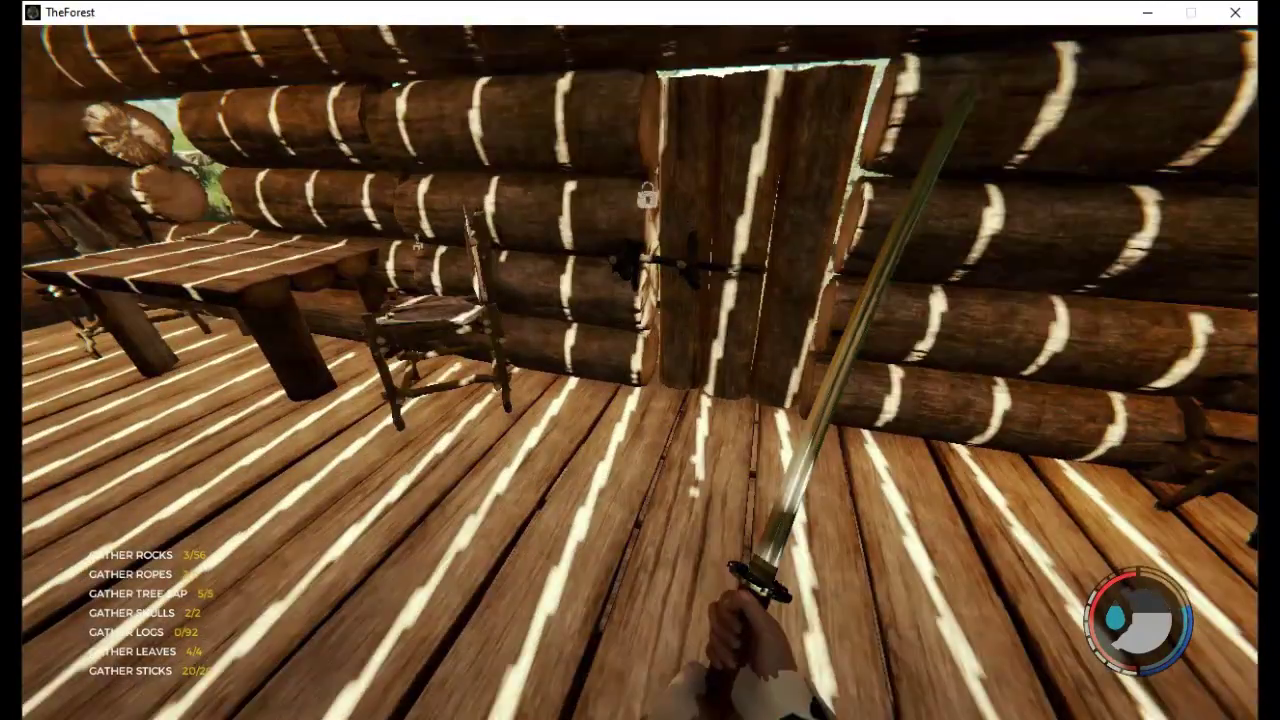
Walk out through the cabin door and off the porch onto the grass
key("w")
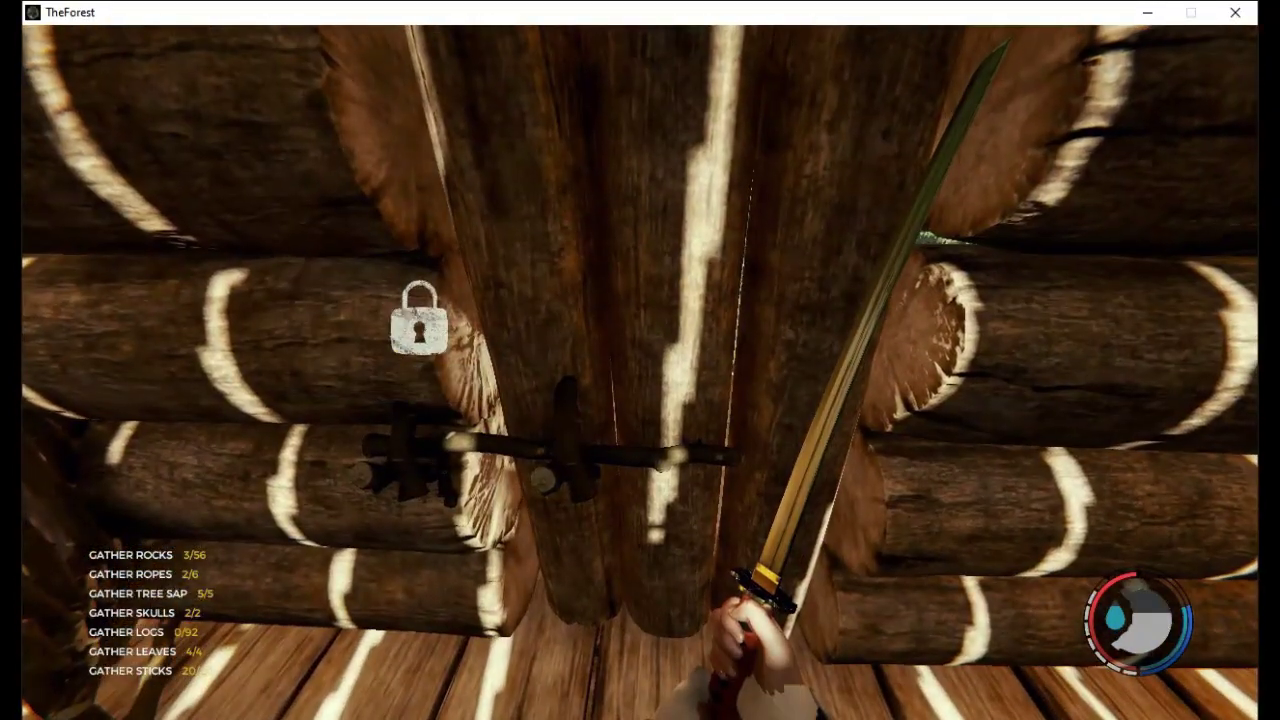
key("e")
key("w")
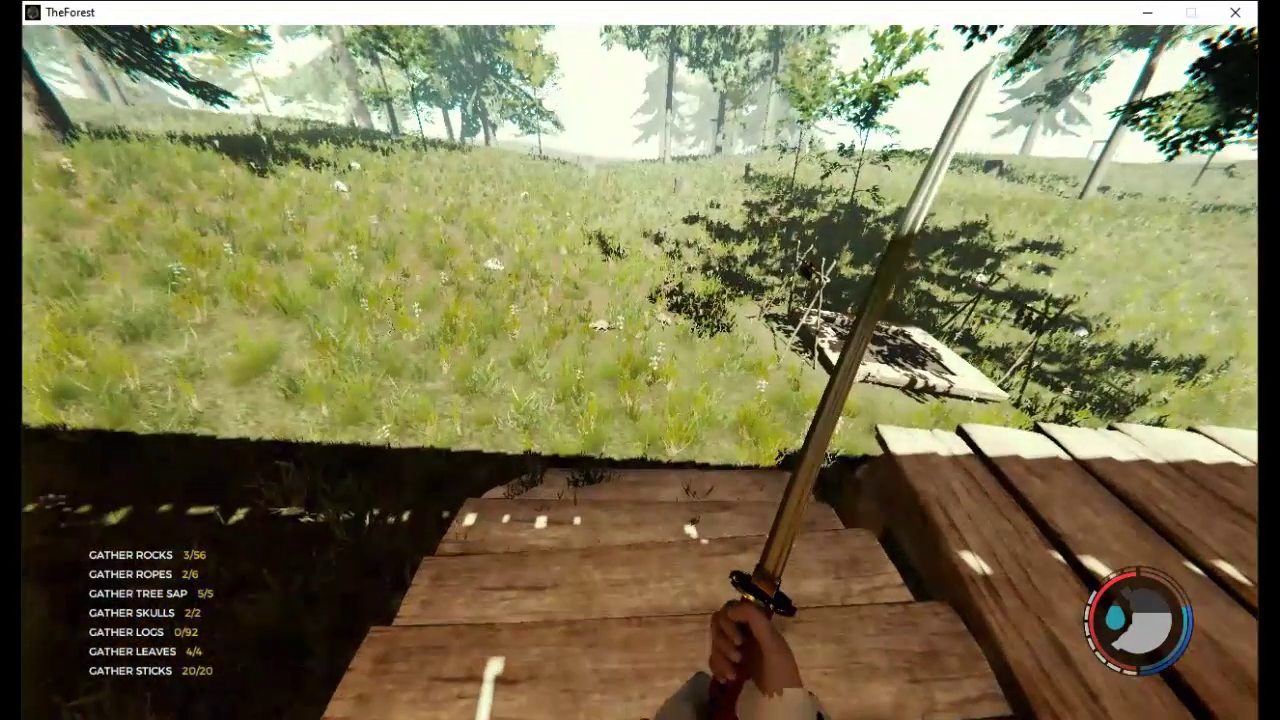
key("w")
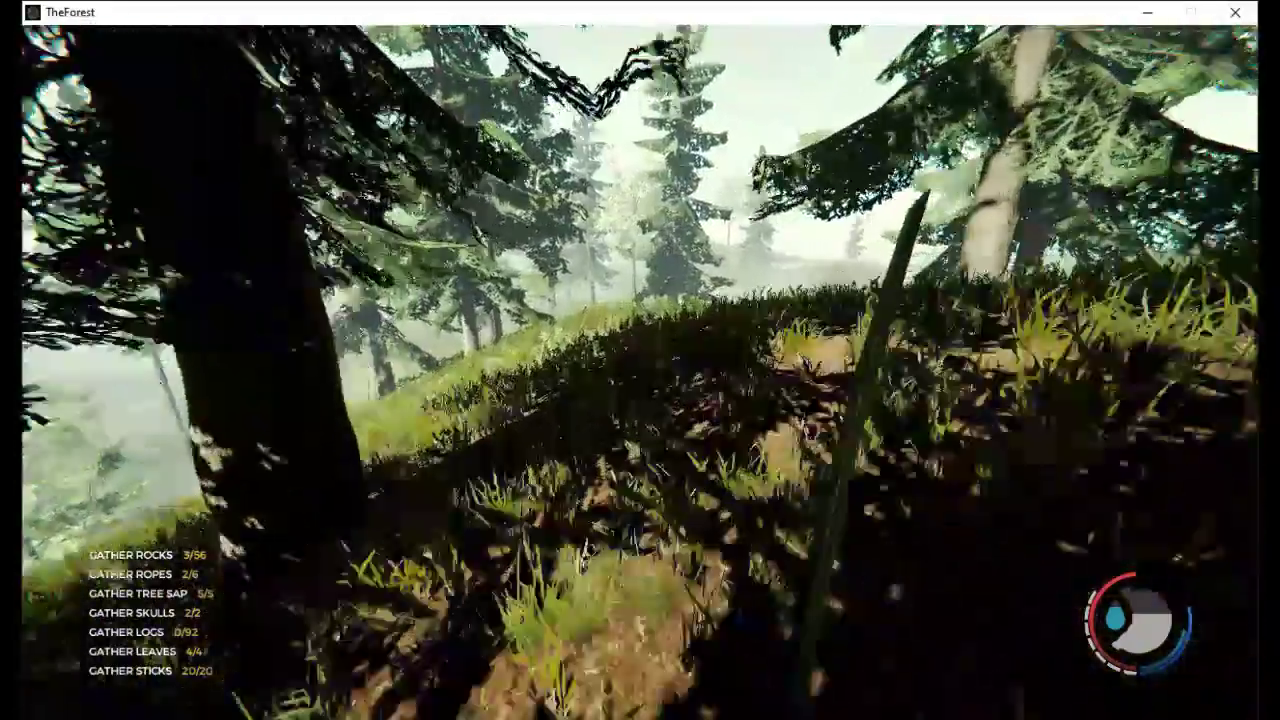
Walk through the forest along the grassy ridge toward a stand of trees
key("w")
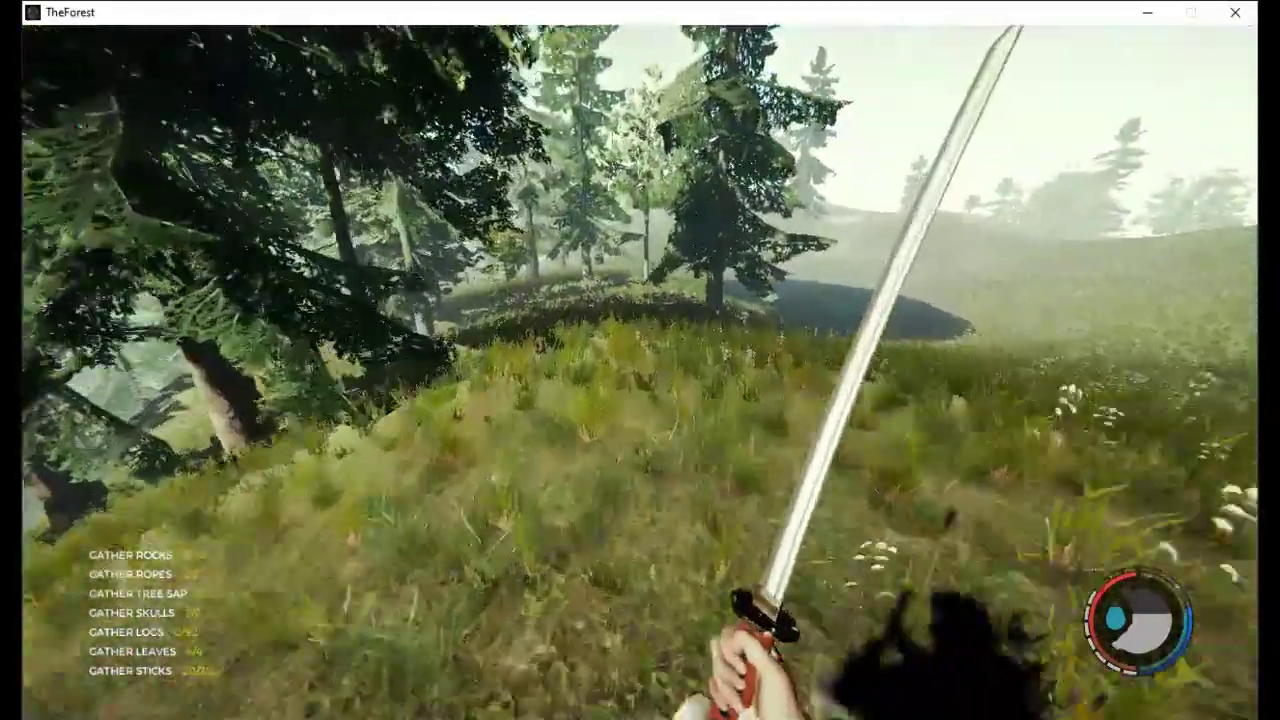
key("w")
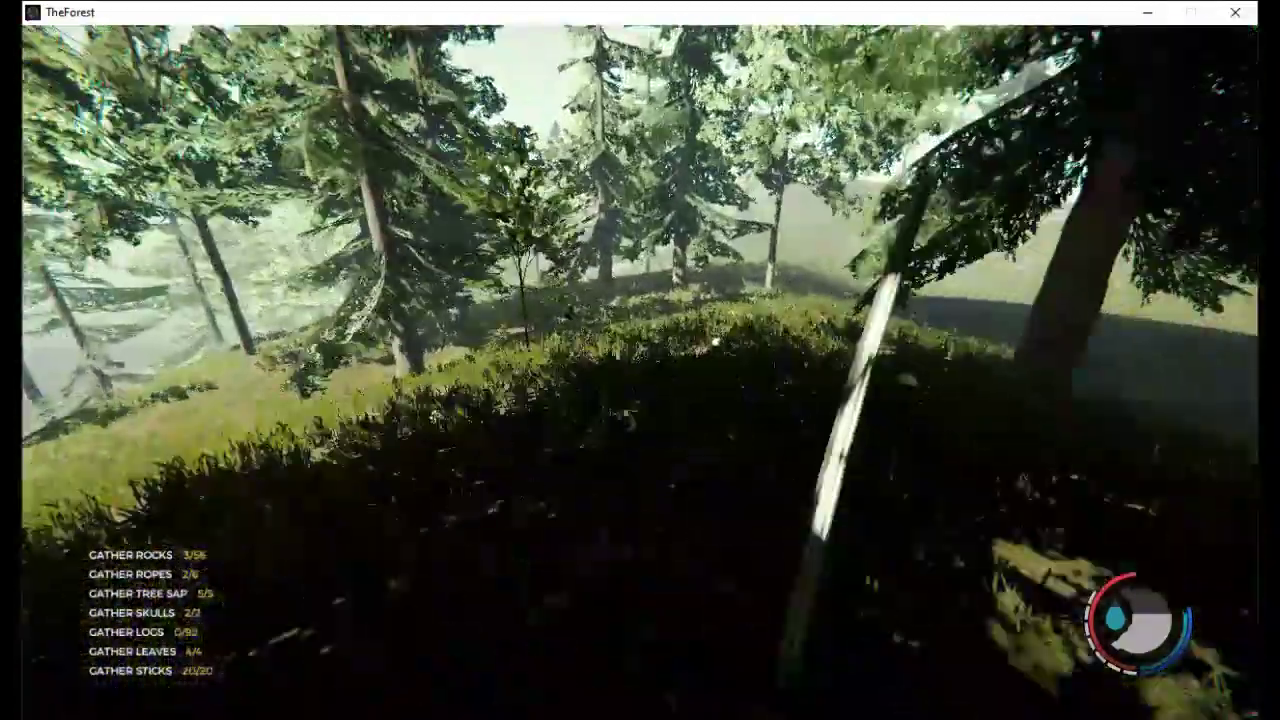
key("w")
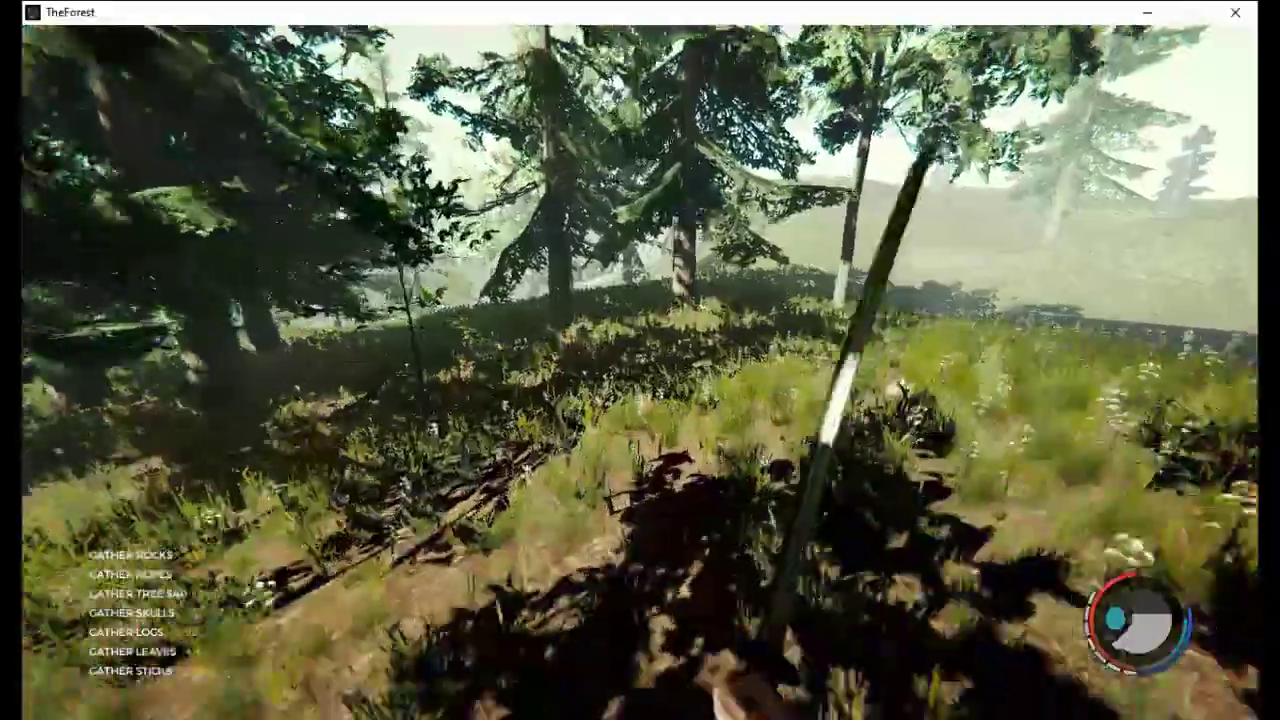
key("w")
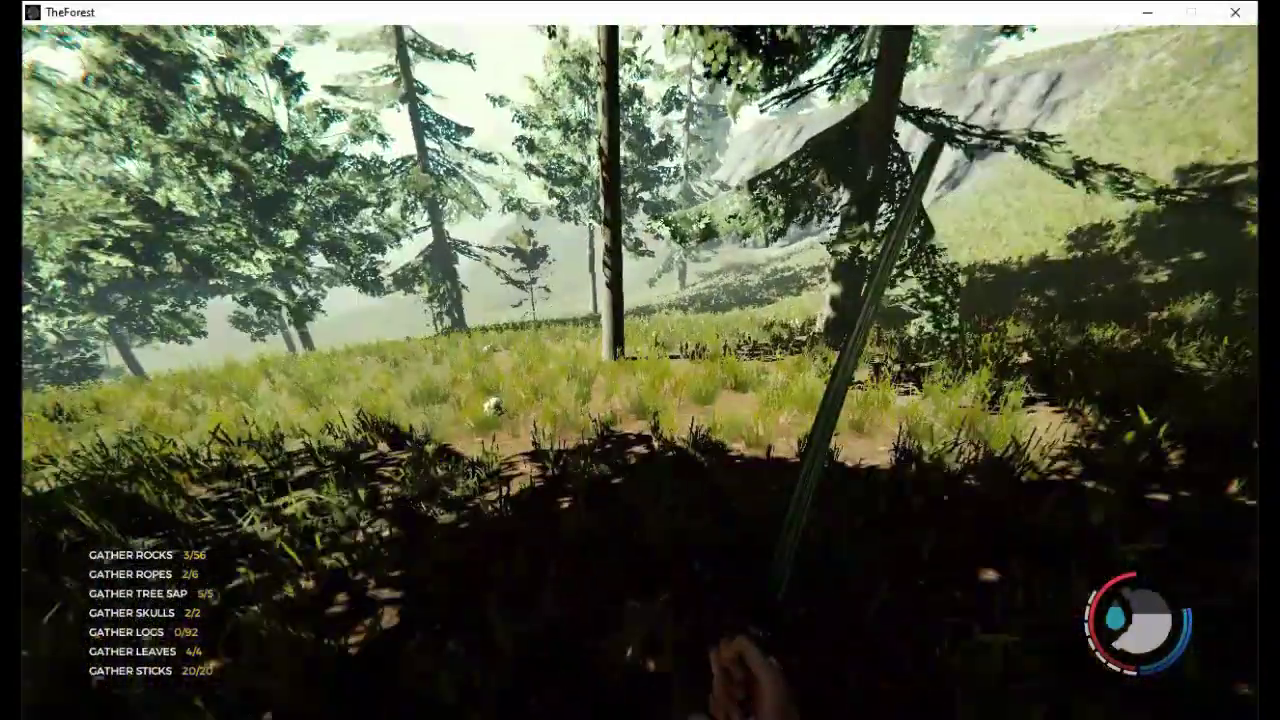
key("w")
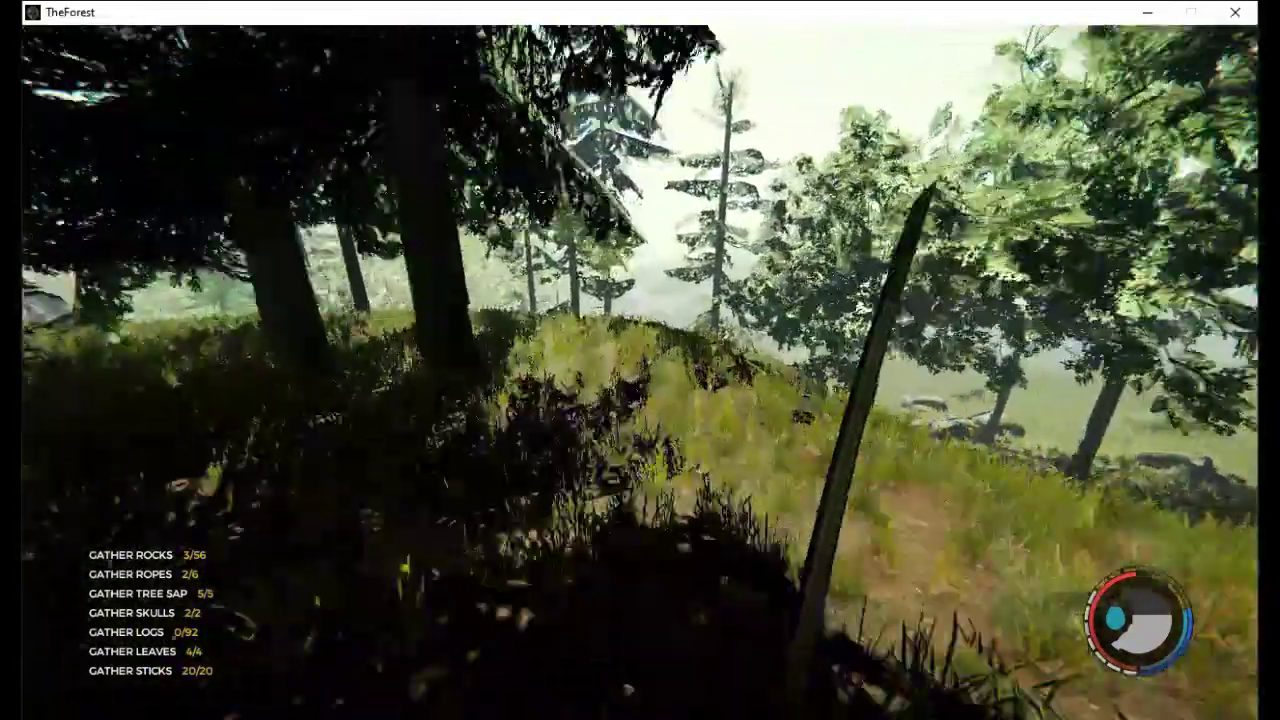
key("w")
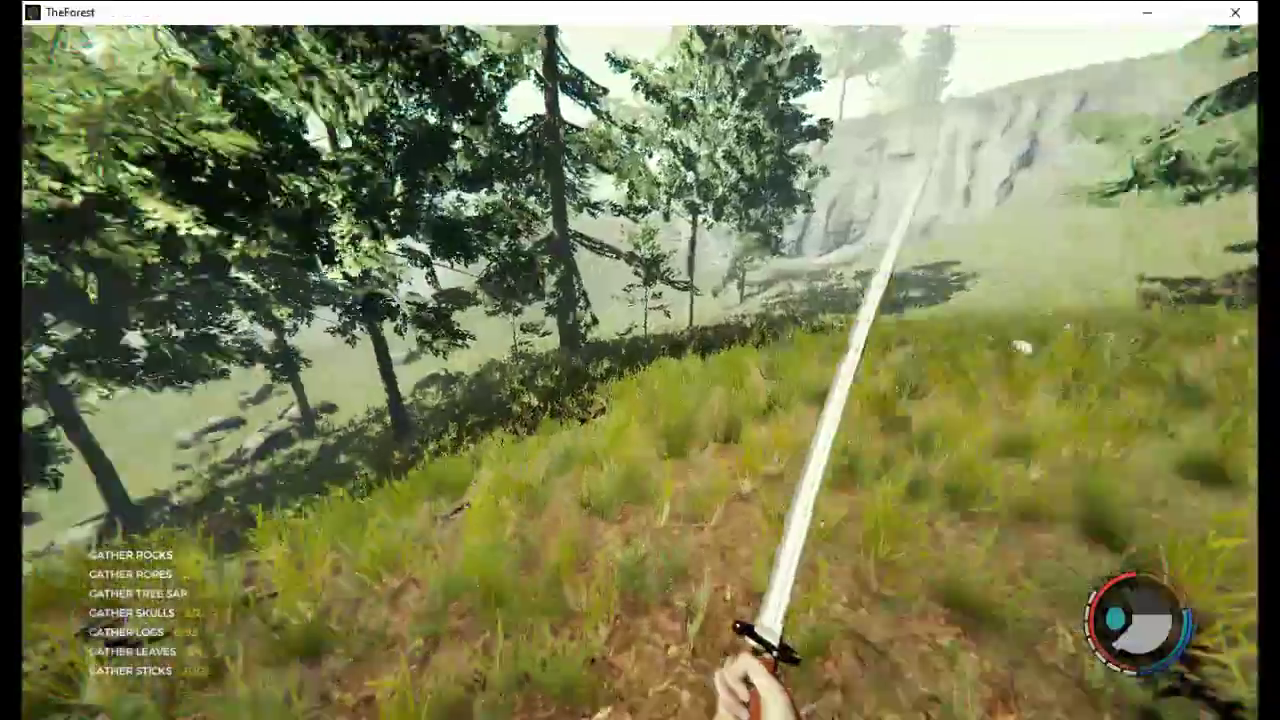
key("w")
key("w")
Cross the meadow past the lone tree to the grassy hill crest
key("w")
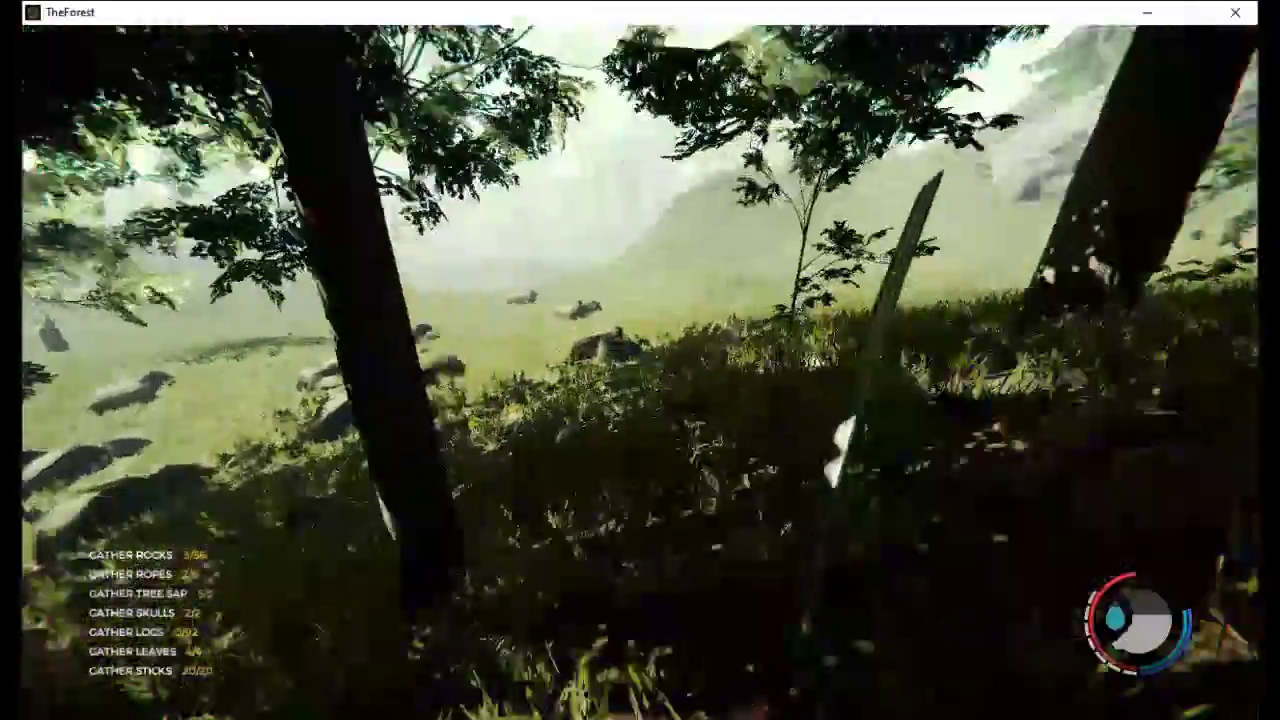
key("w")
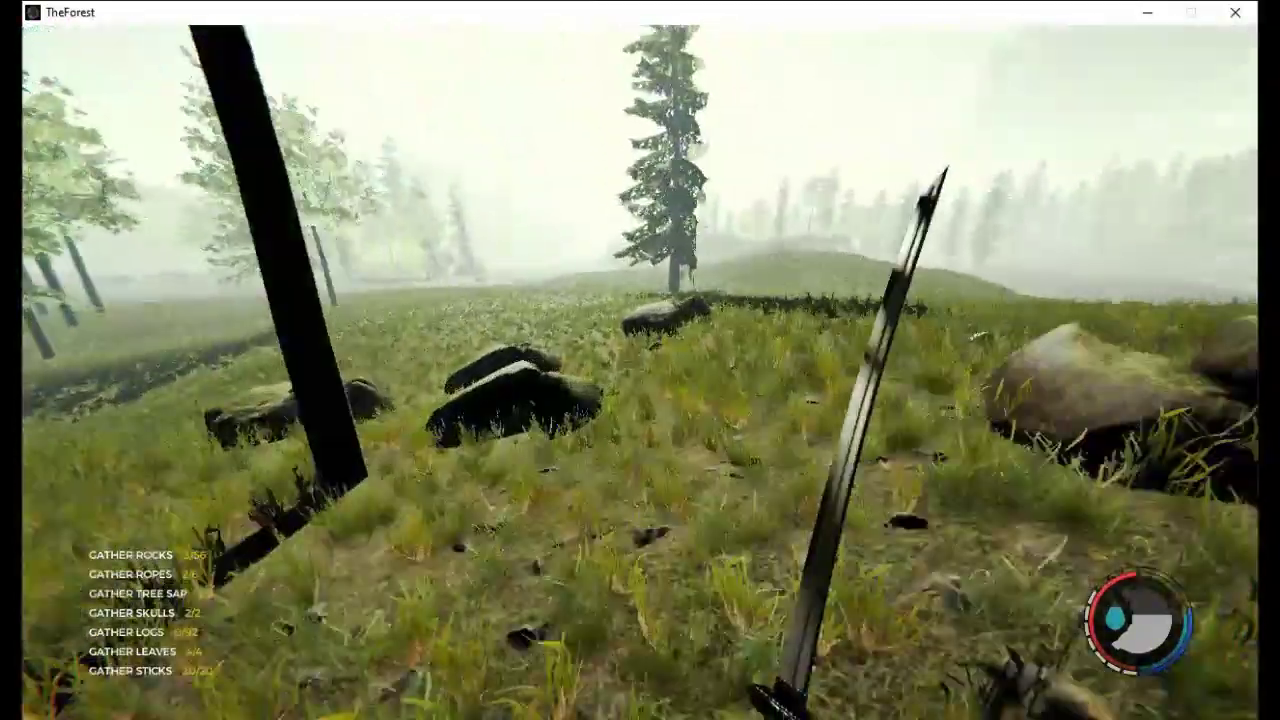
key("w")
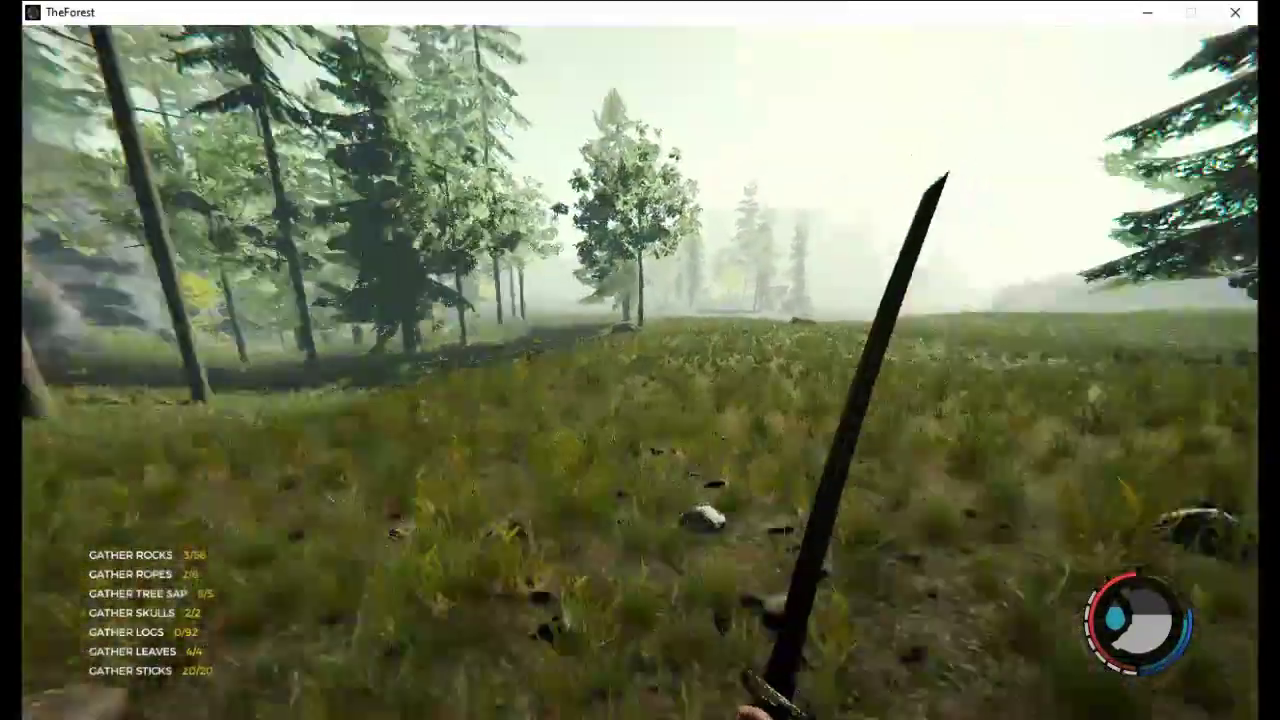
key("w")
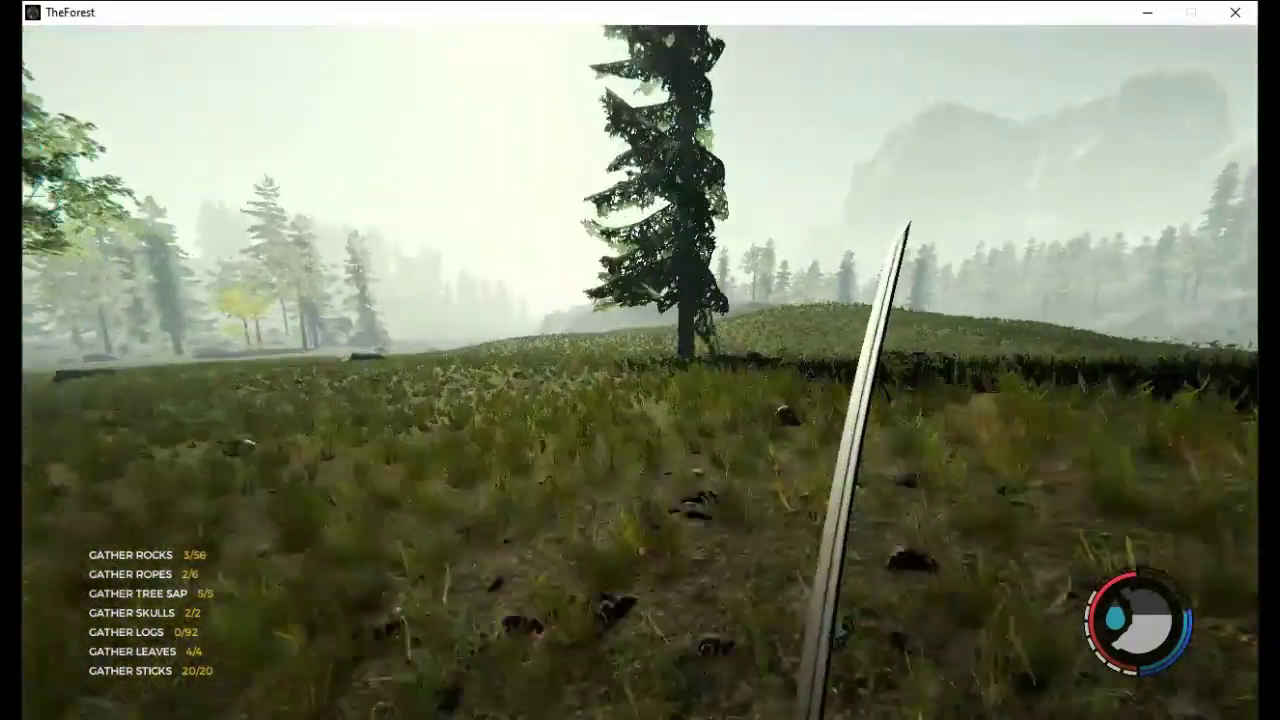
key("w")
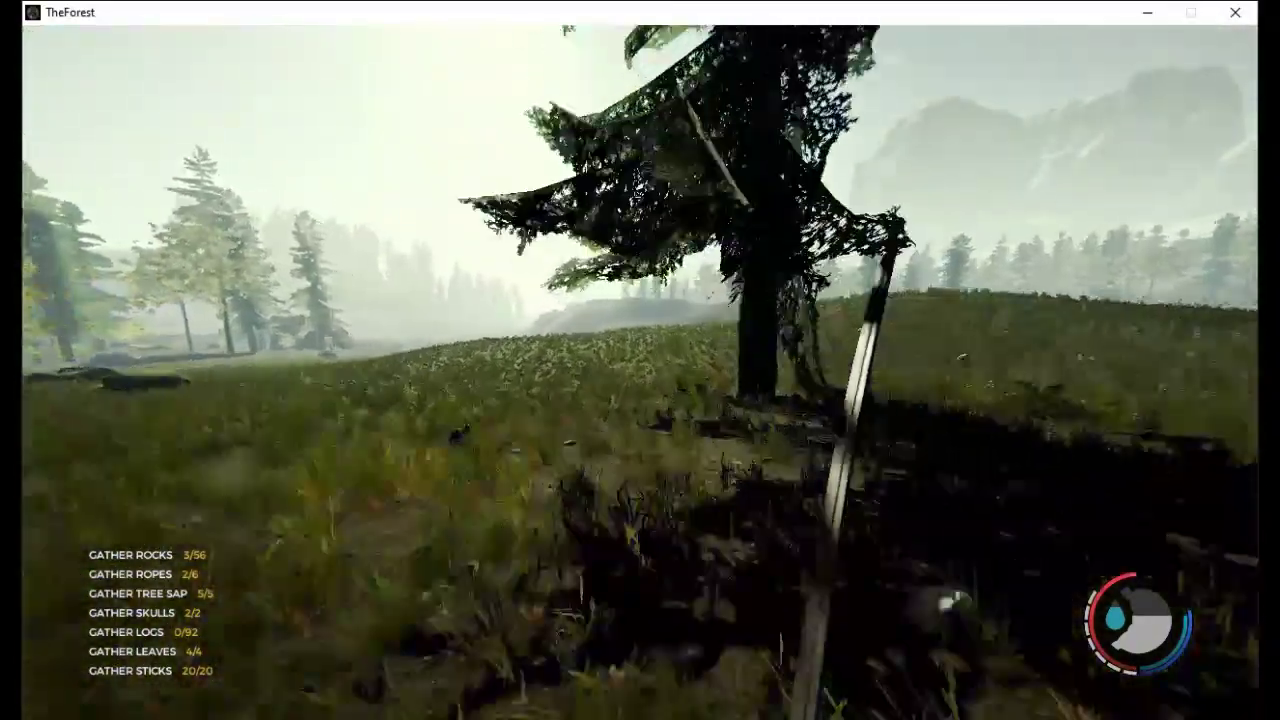
key("w")
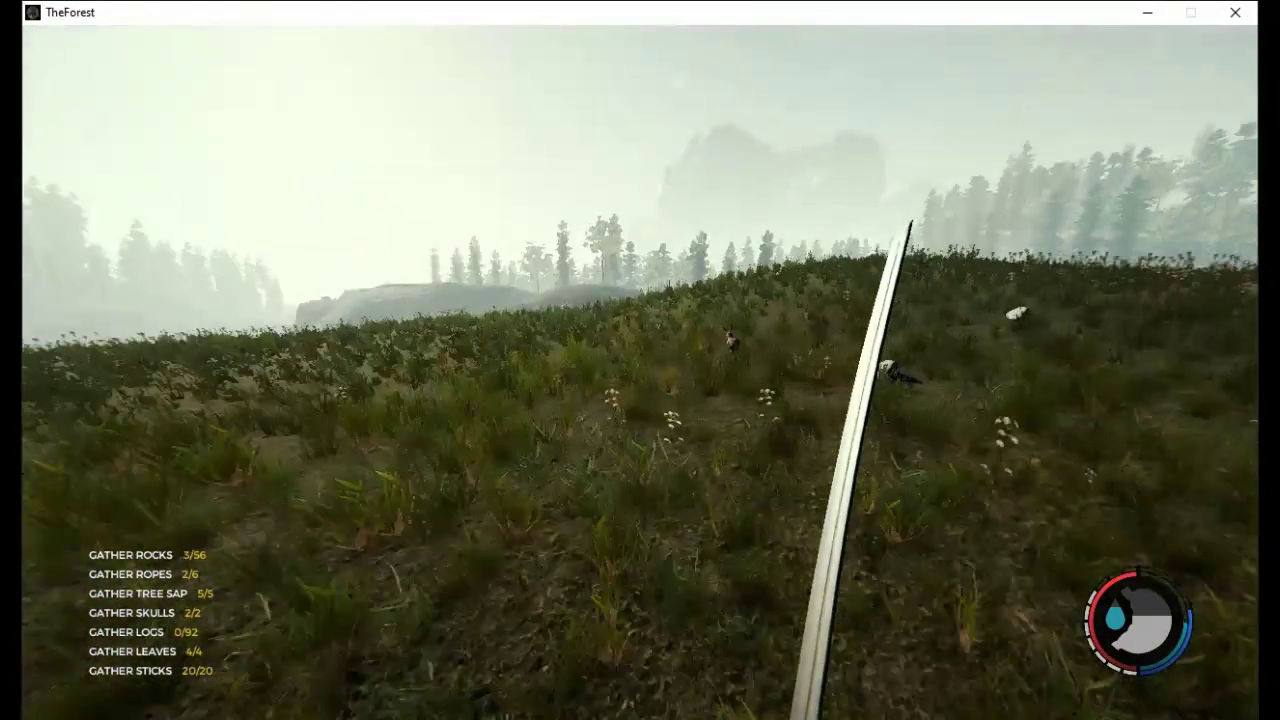
key("w")
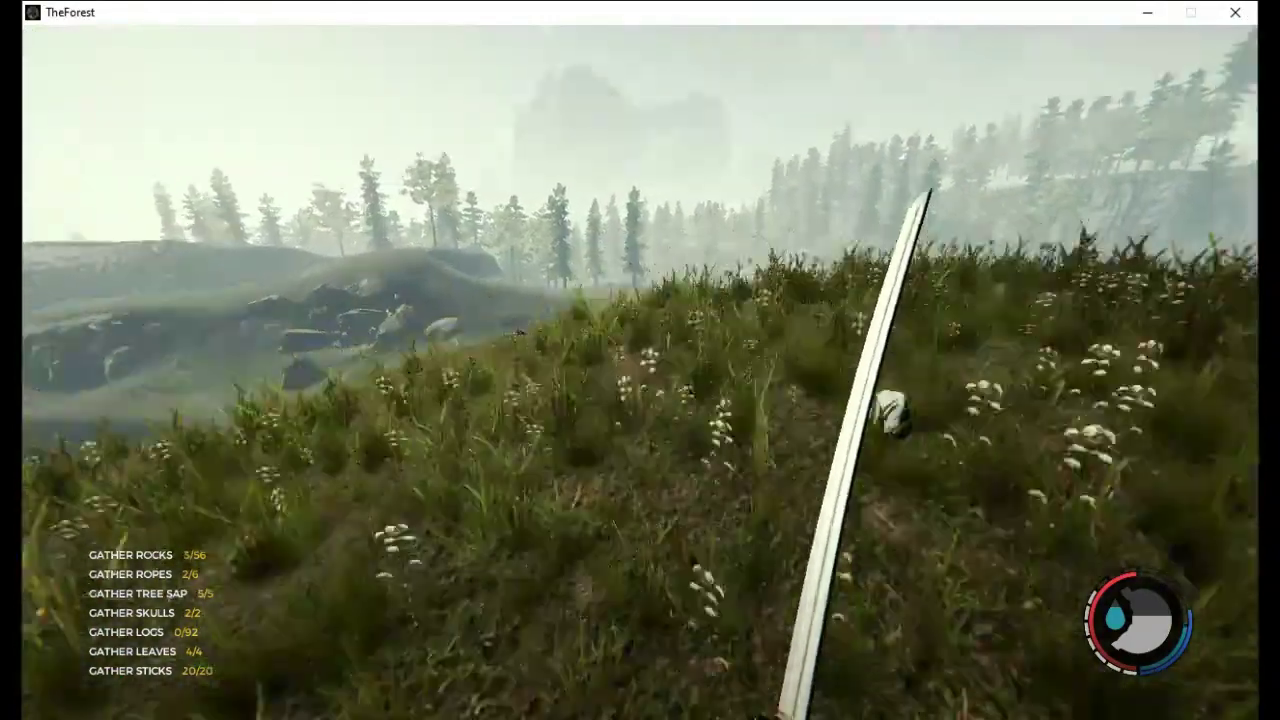
Descend into the valley and drop off the cliff toward the river
key("w")
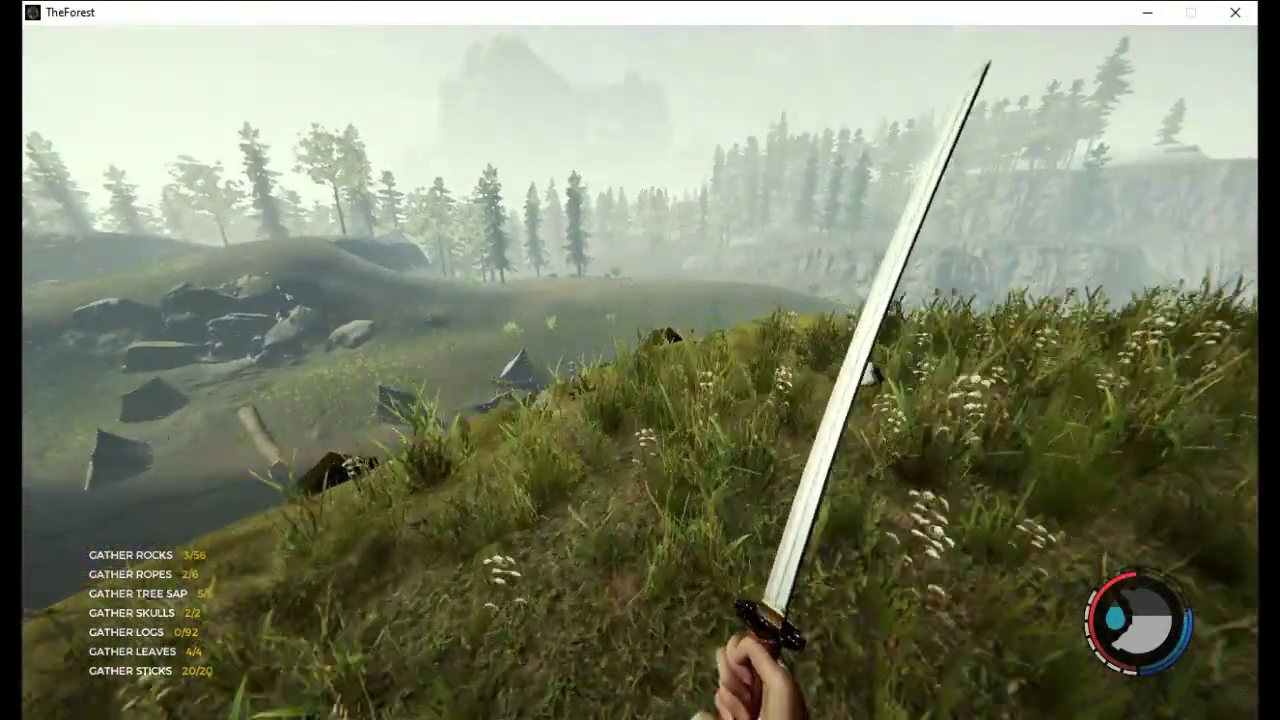
key("w")
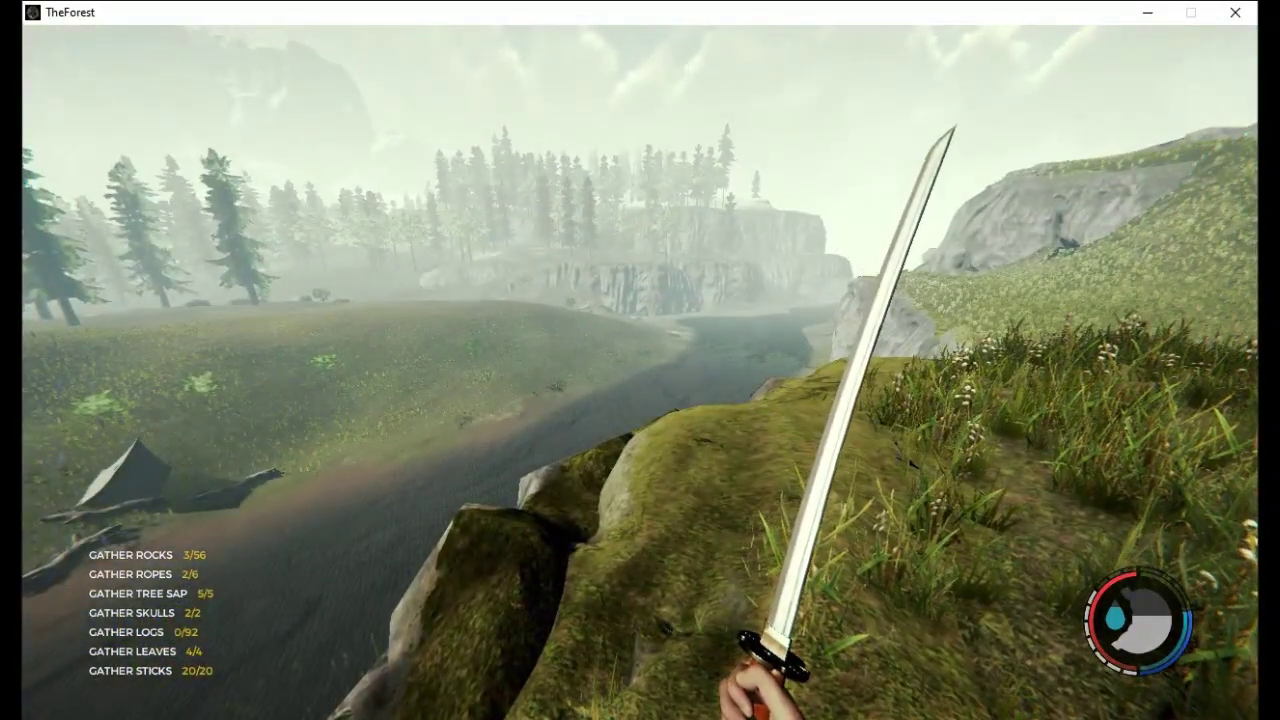
key("w")
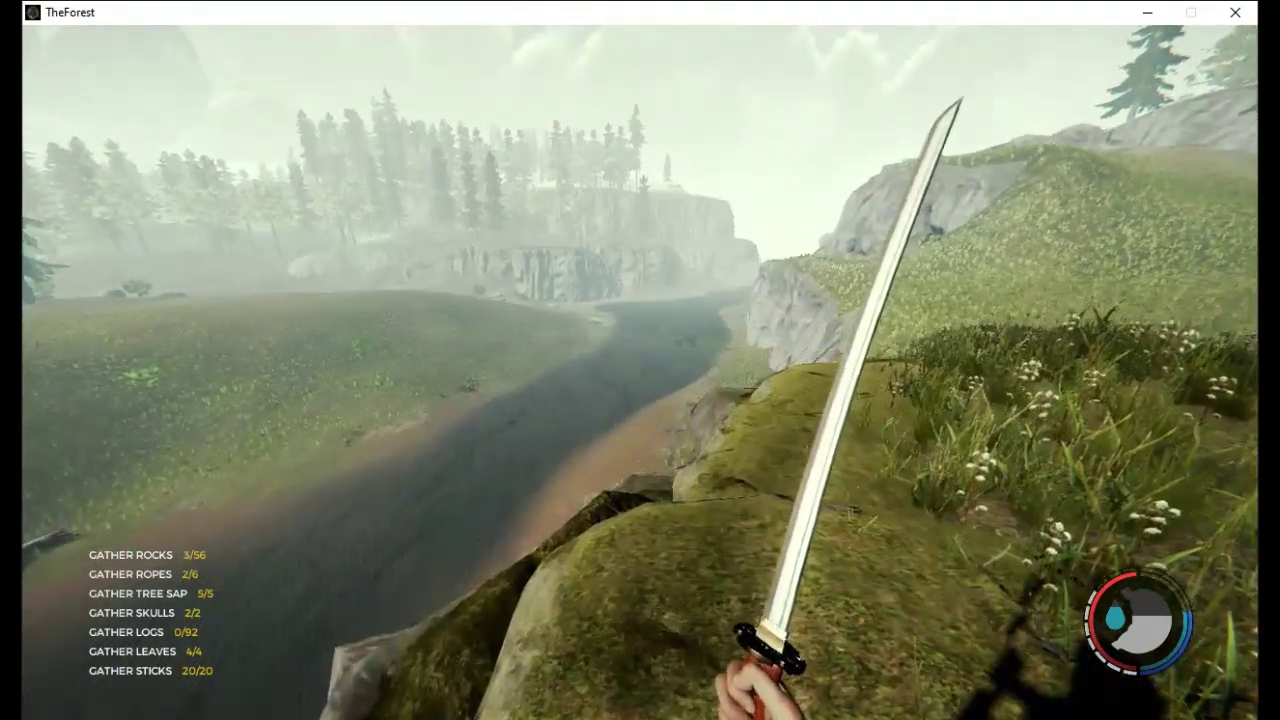
key("w")
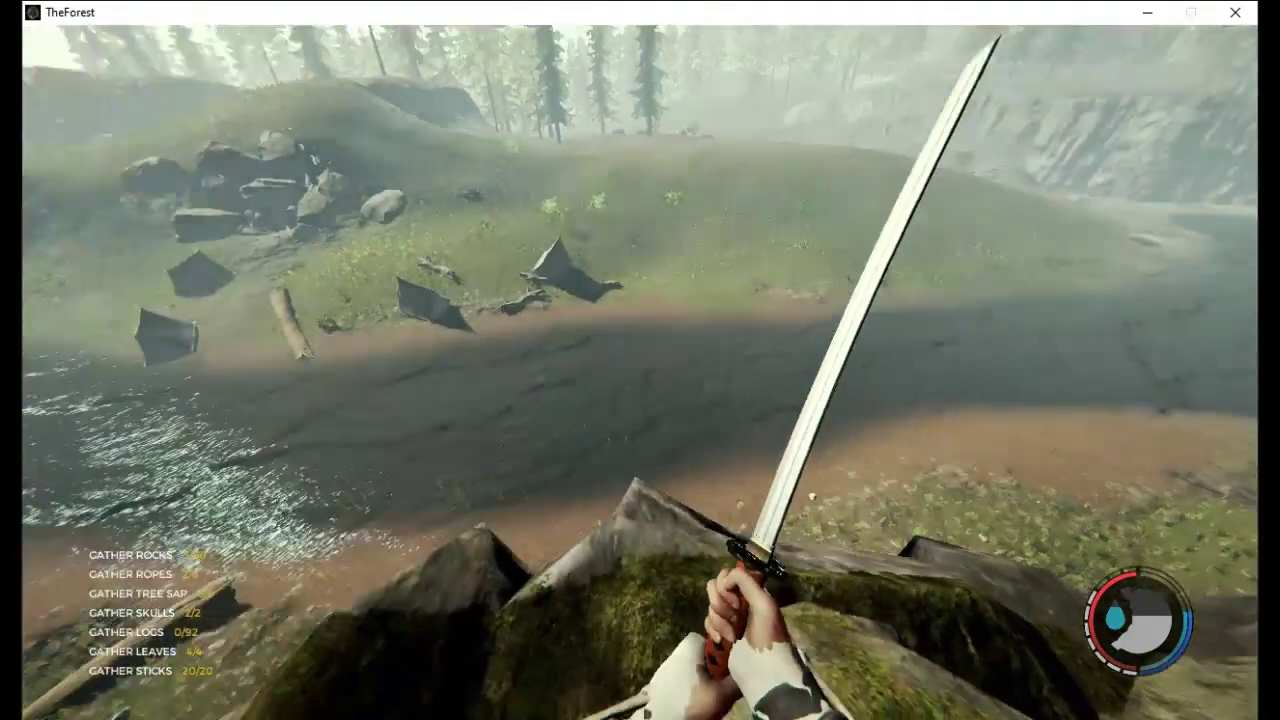
key("w")
key("w")
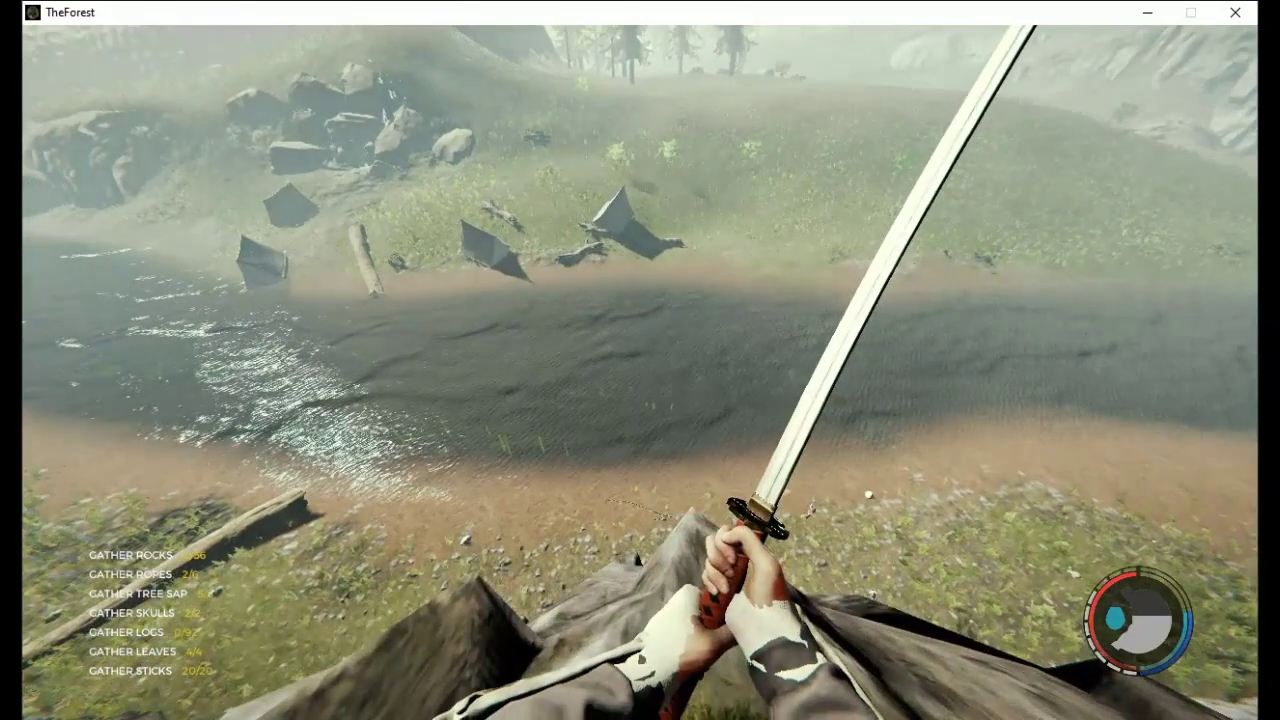
key("w")
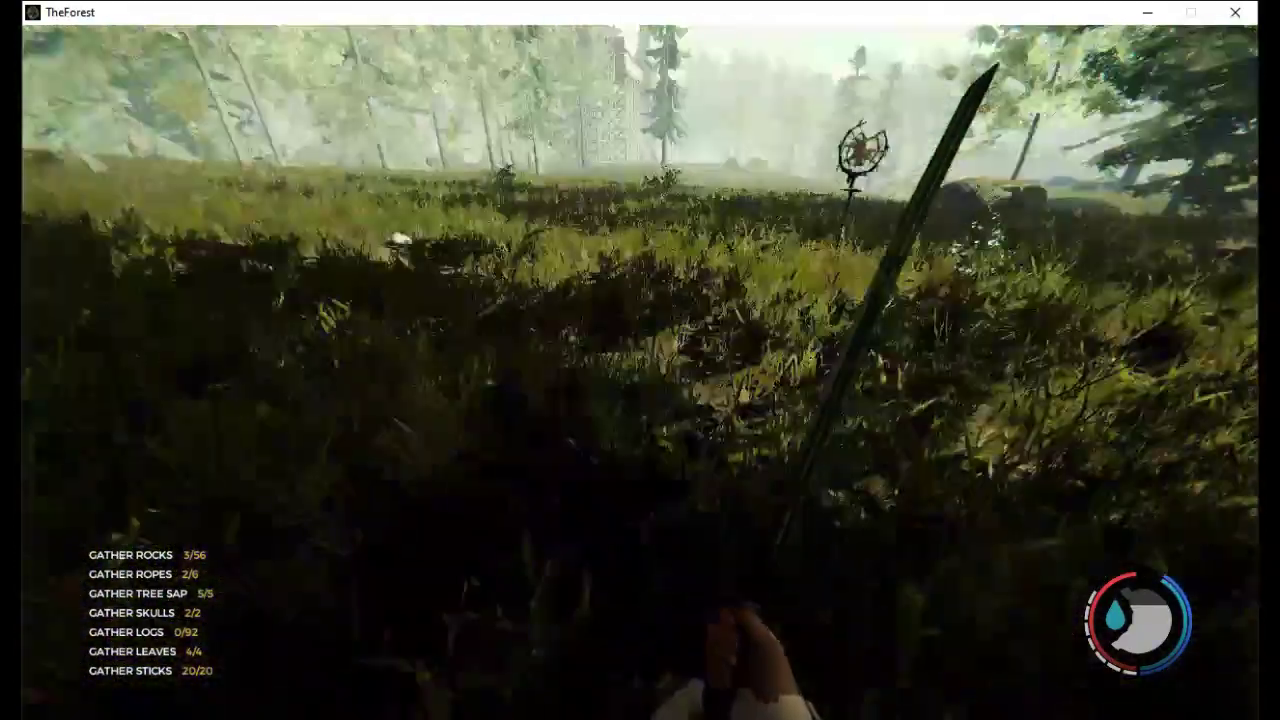
Walk to the effigy and pick up the rock, skull and cloth
key("w")
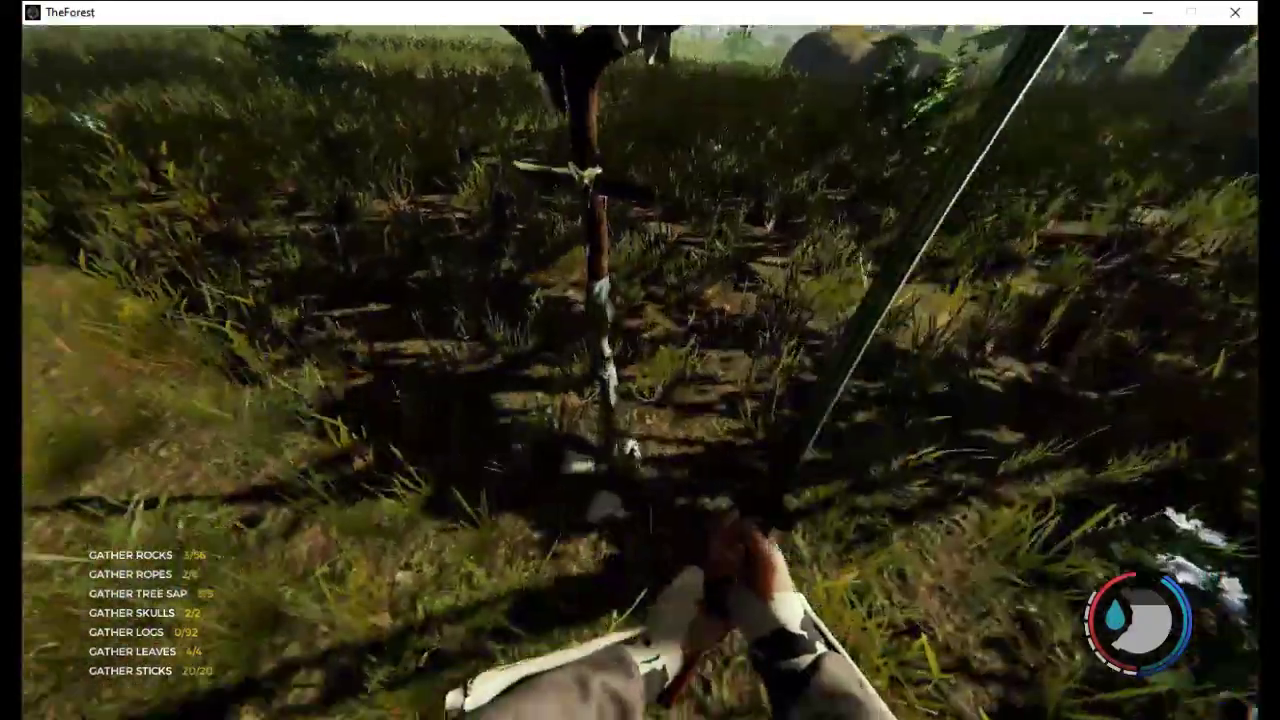
key("e")
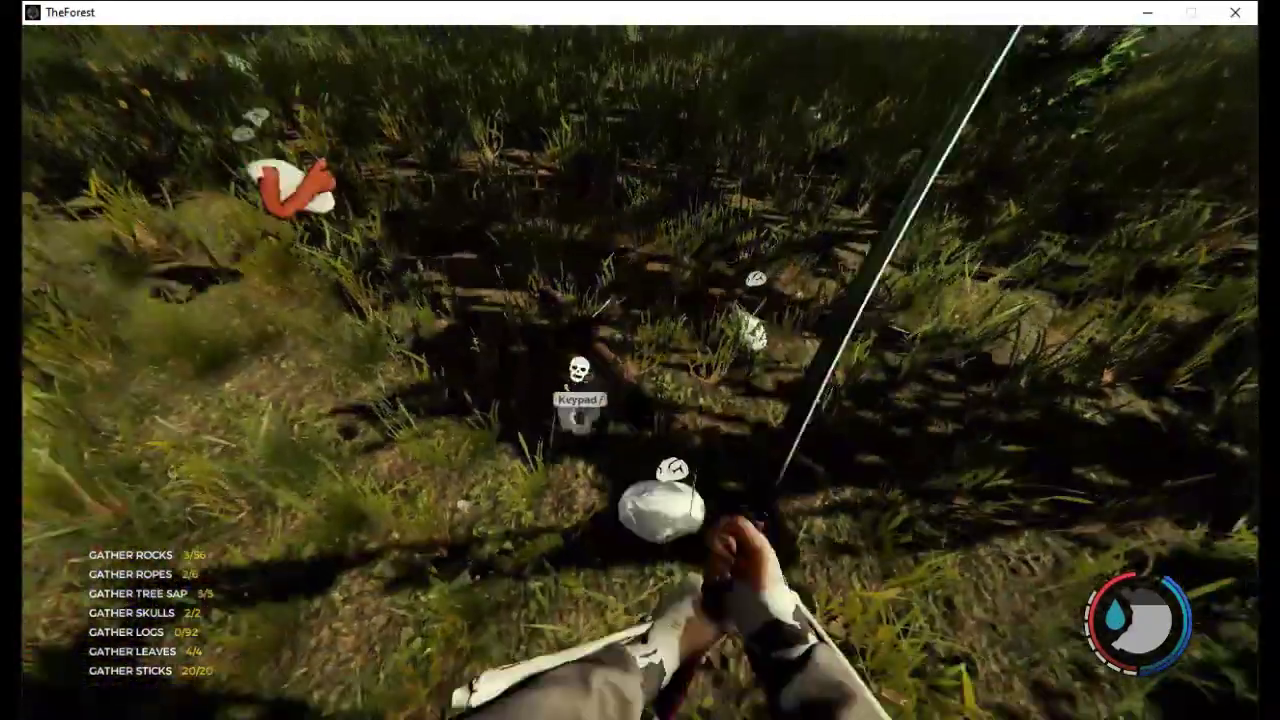
key("e")
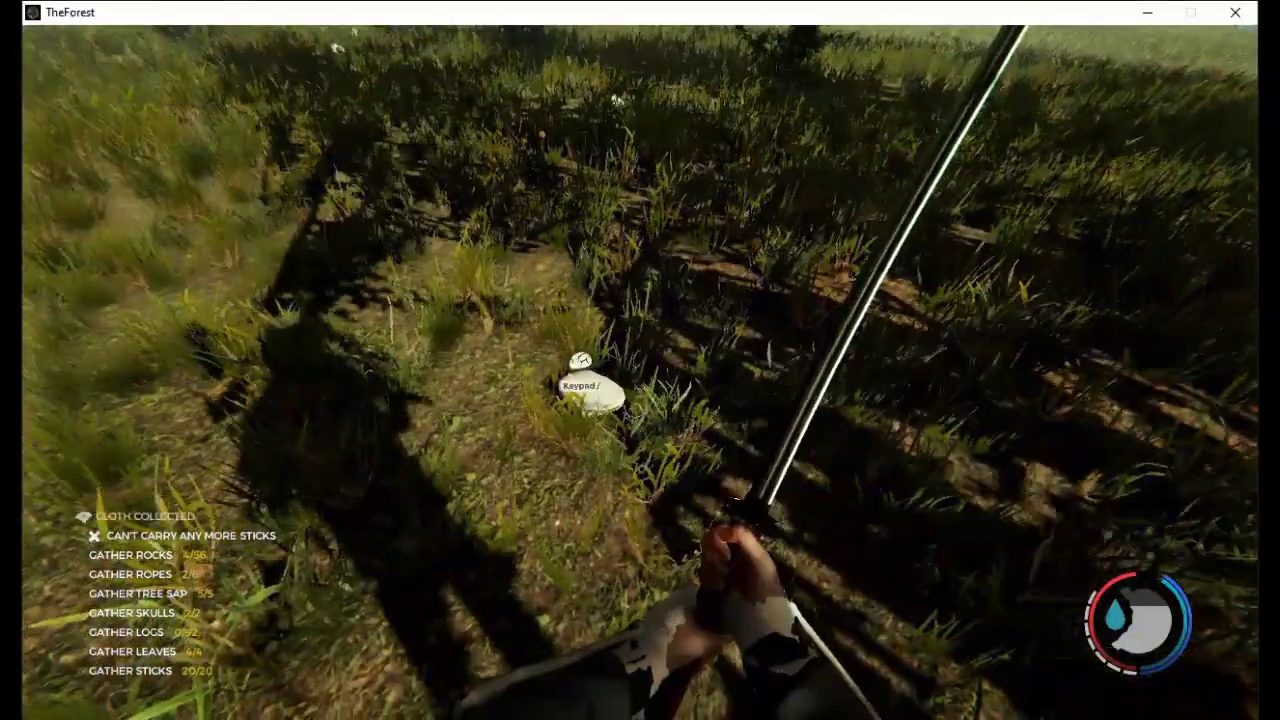
key("e")
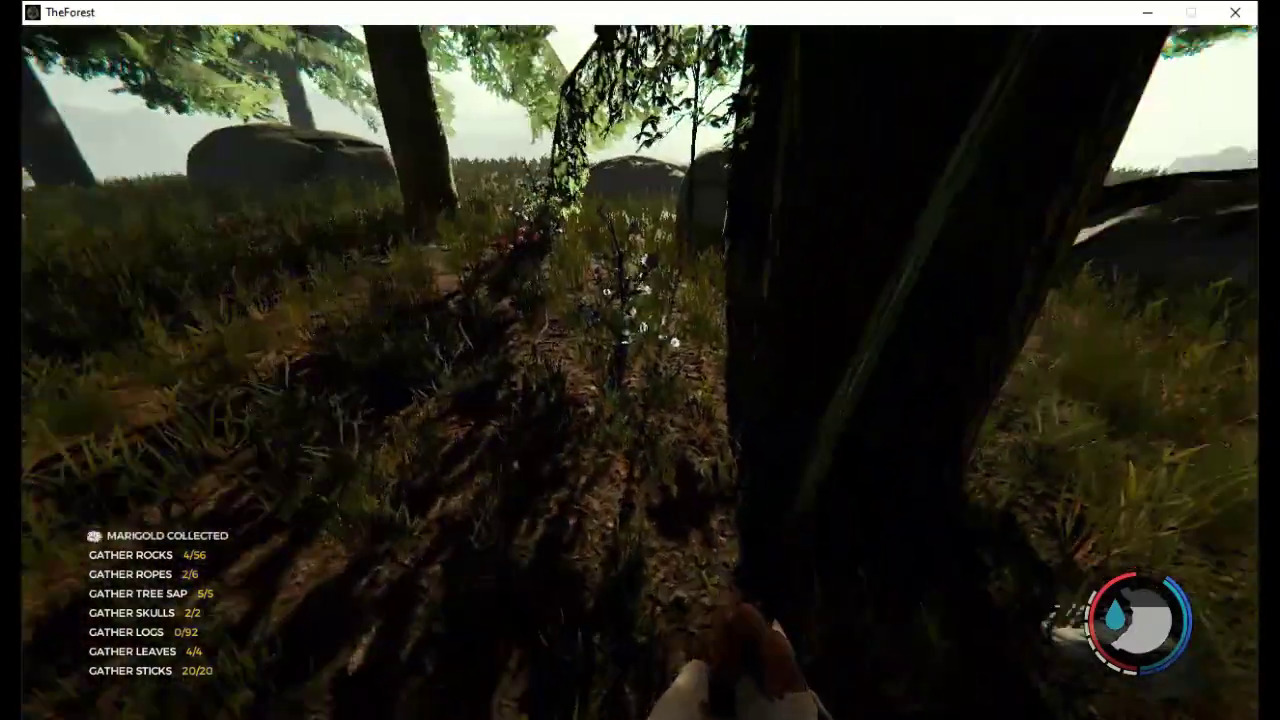
Pick up a chicory plant, then walk on and gather two marigolds
key("e")
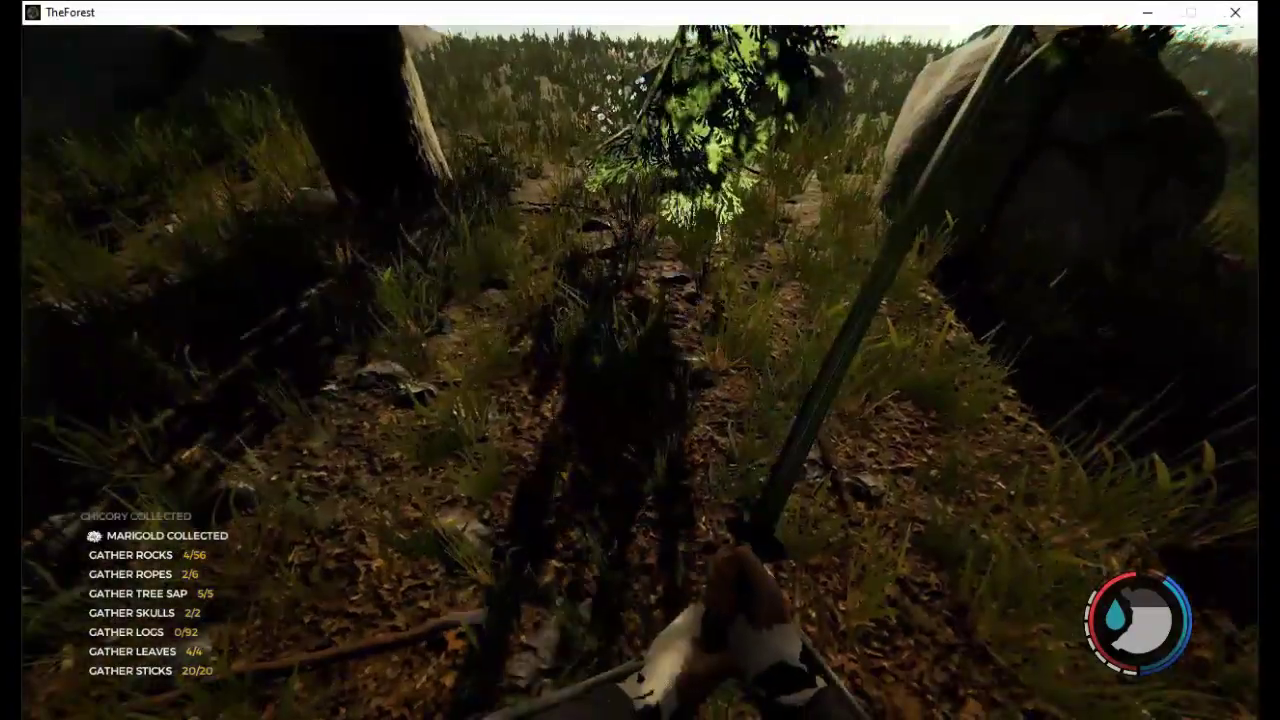
key("e")
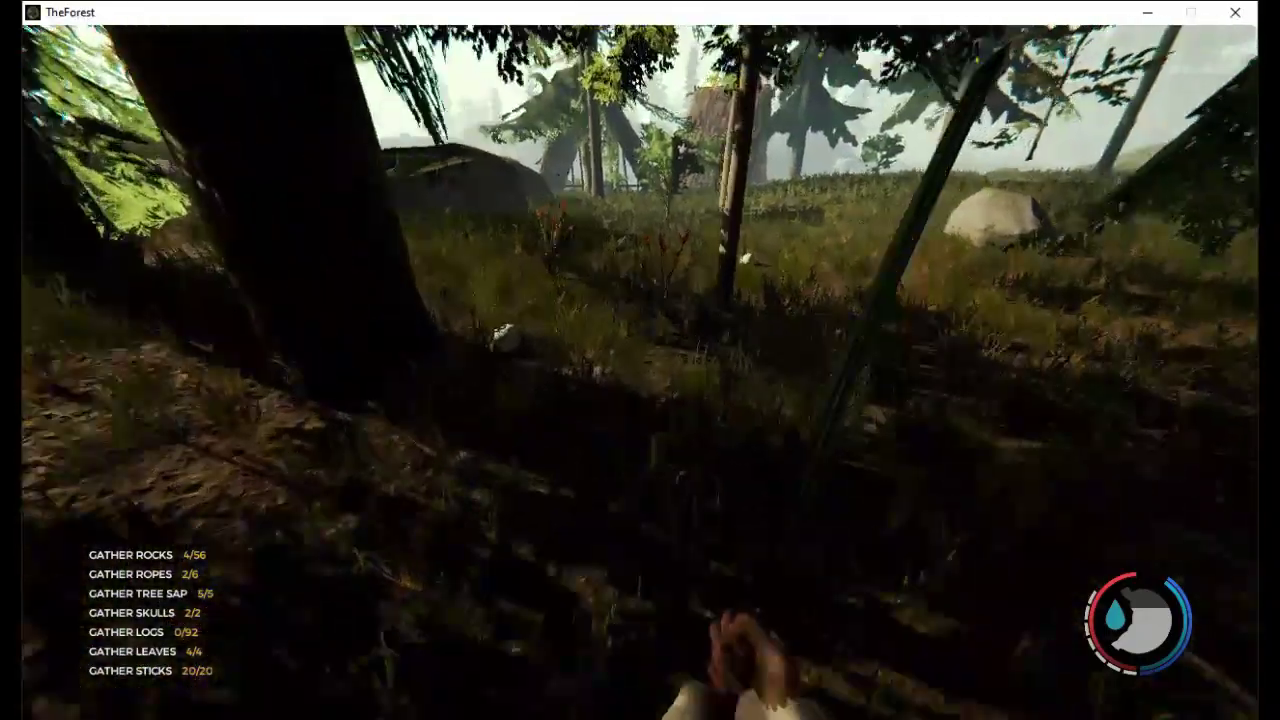
key("w")
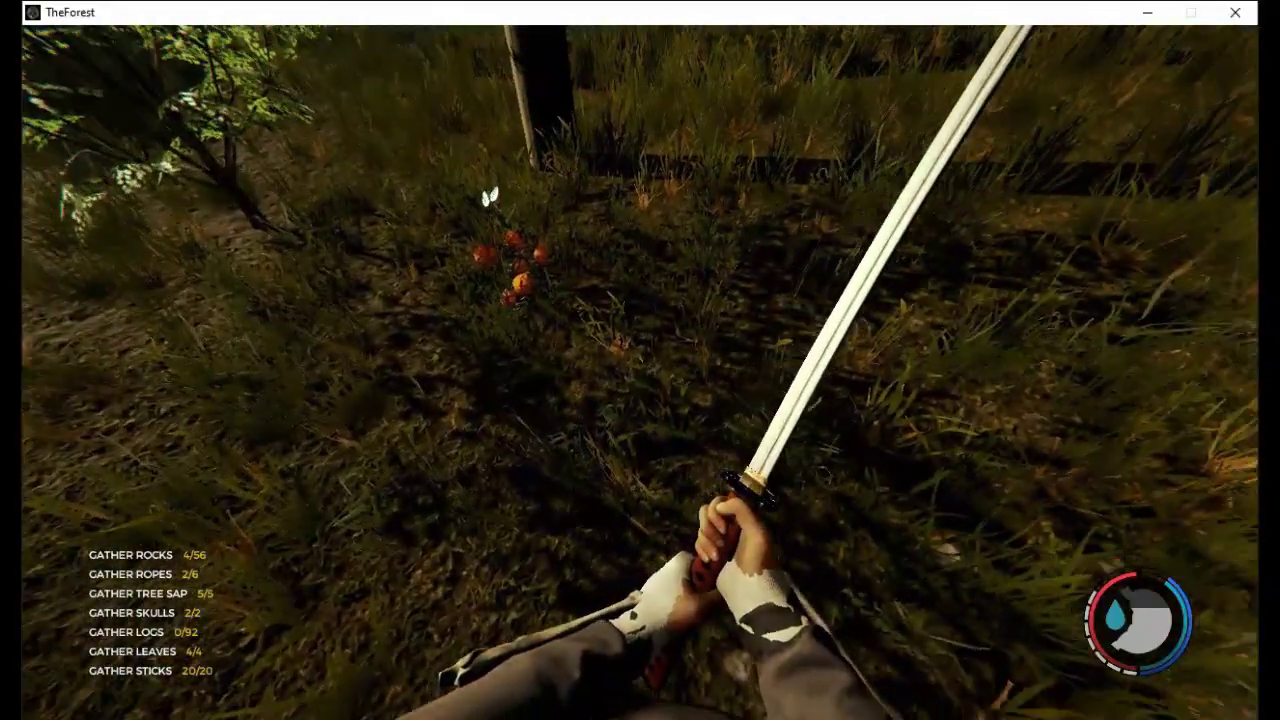
key("e")
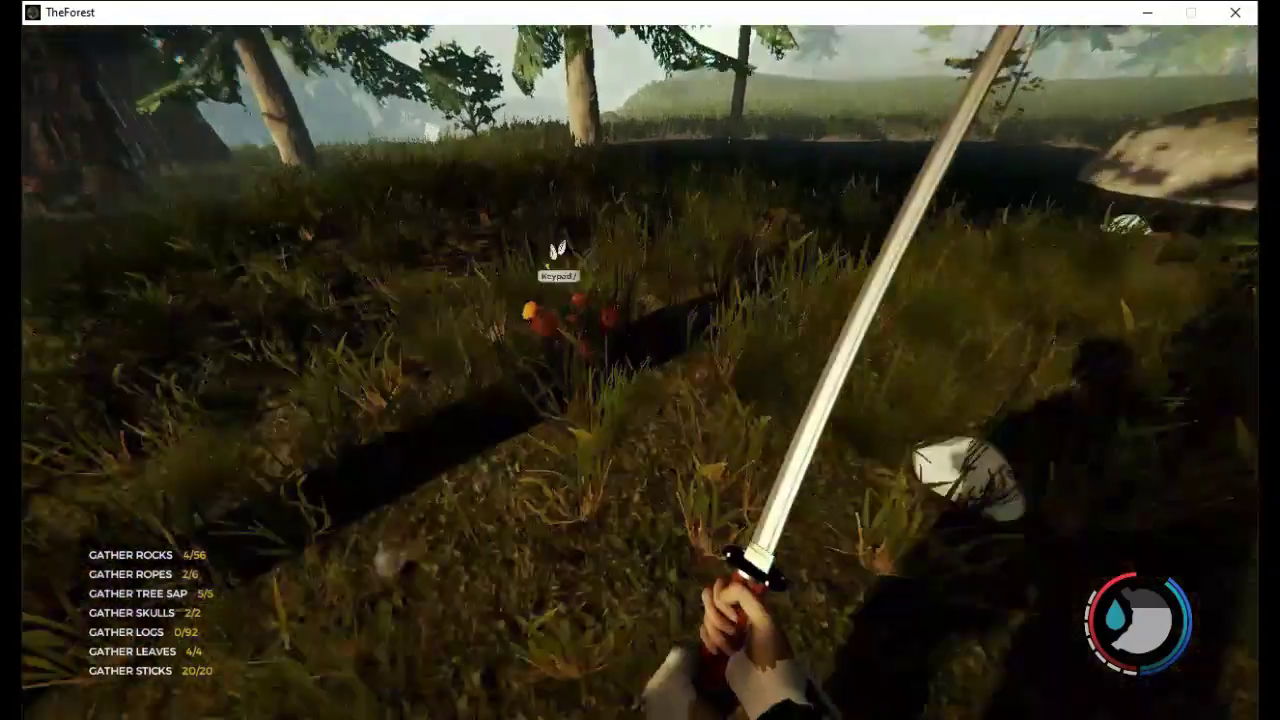
key("e")
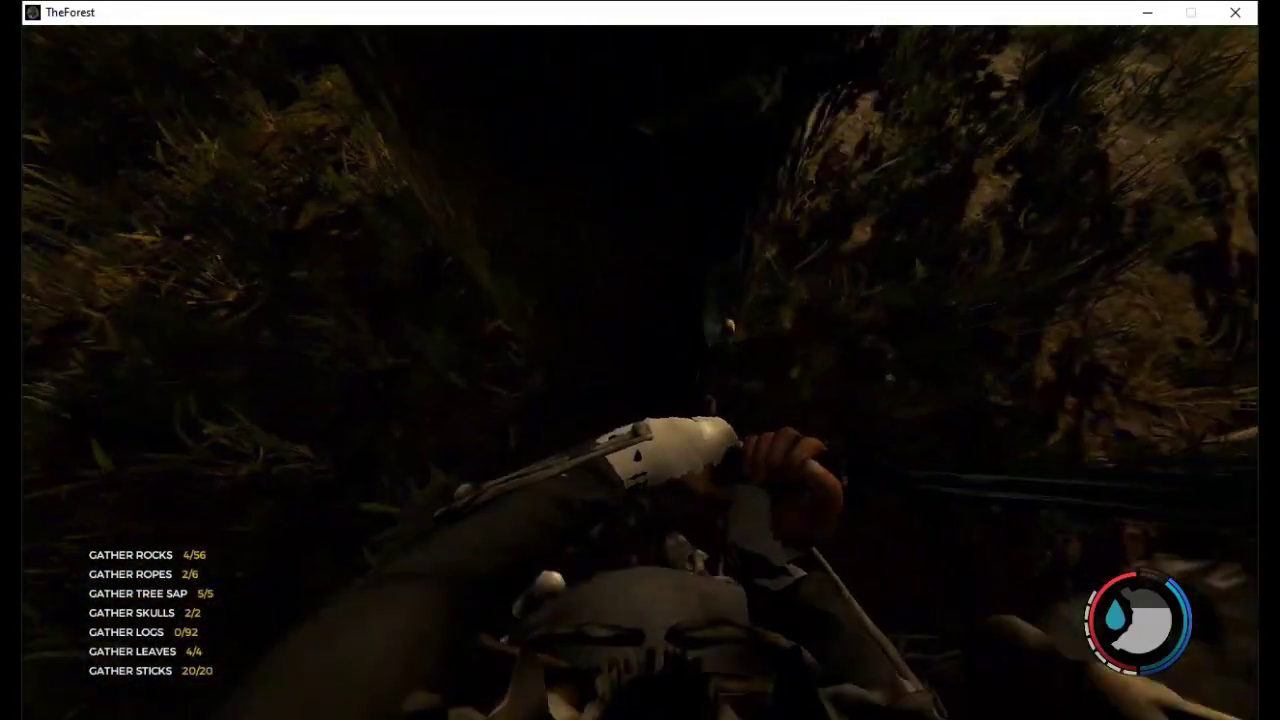
Pick up the nearby rocks and cloth, bringing rocks to 8/56
key("KP_Divide")
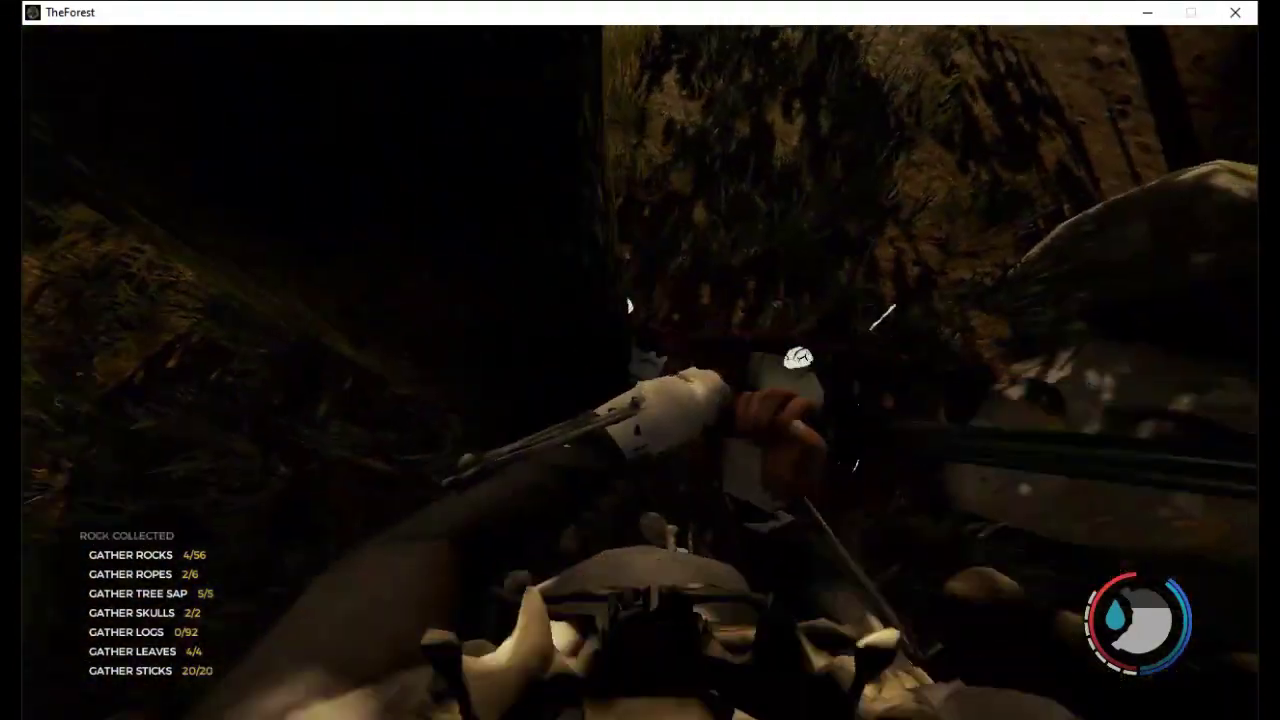
key("KP_Divide")
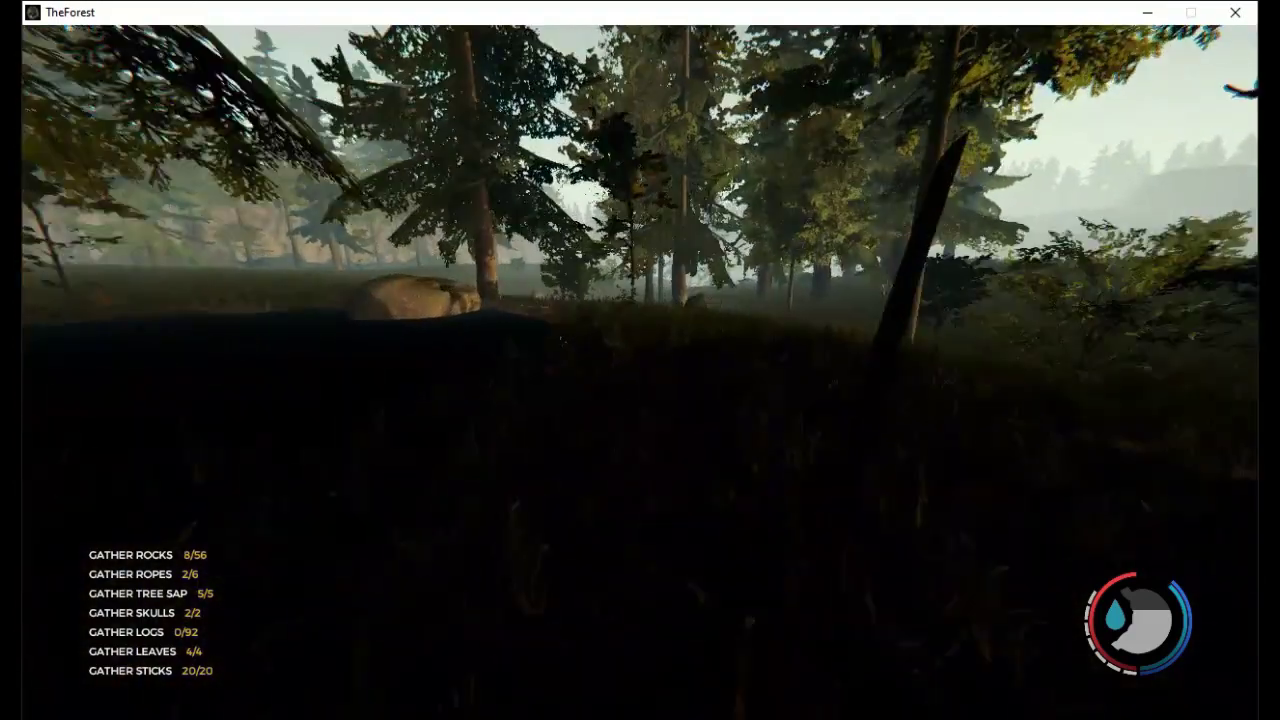
Pick up a marigold, cross the grassy clearing, and collect aloe vera
key("w")
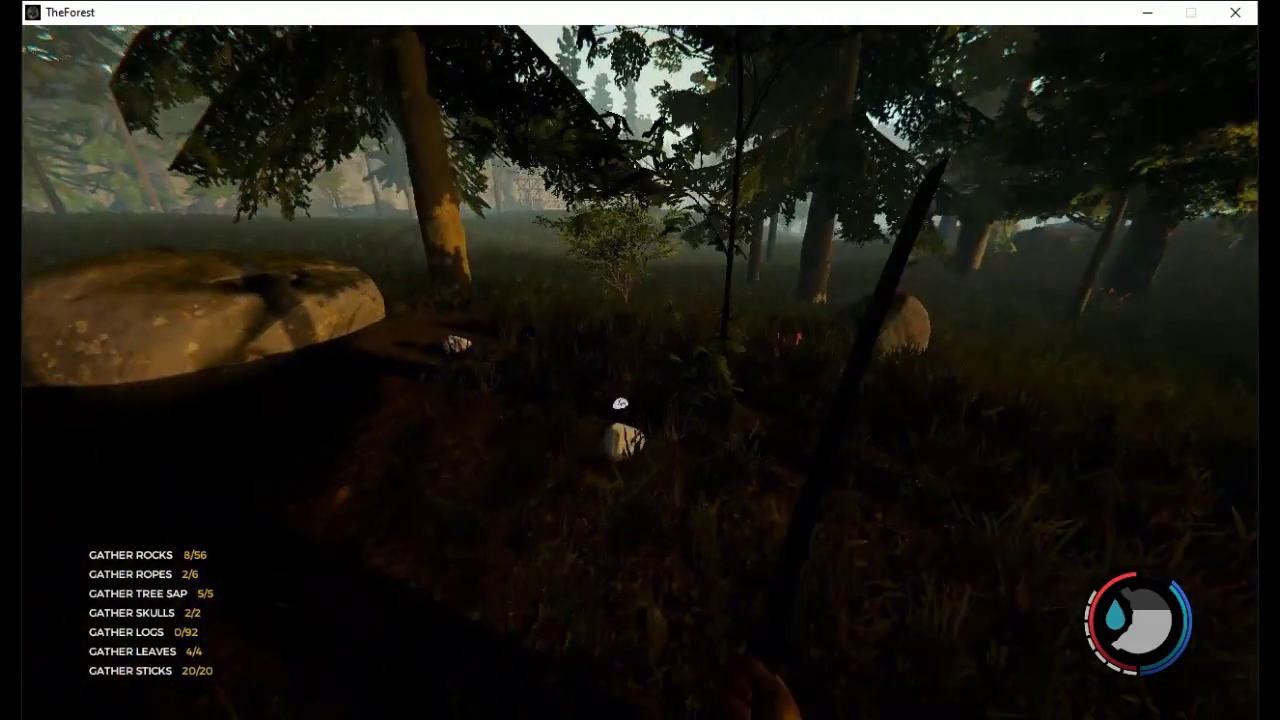
key("e")
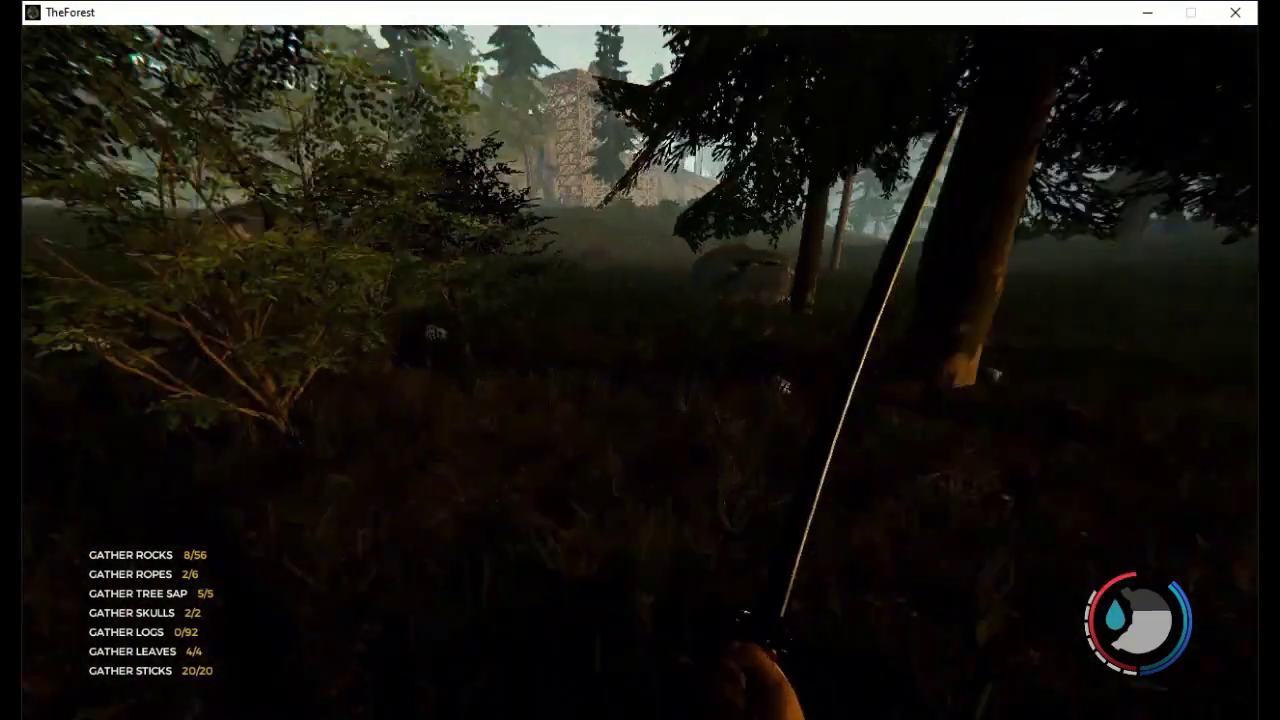
key("w")
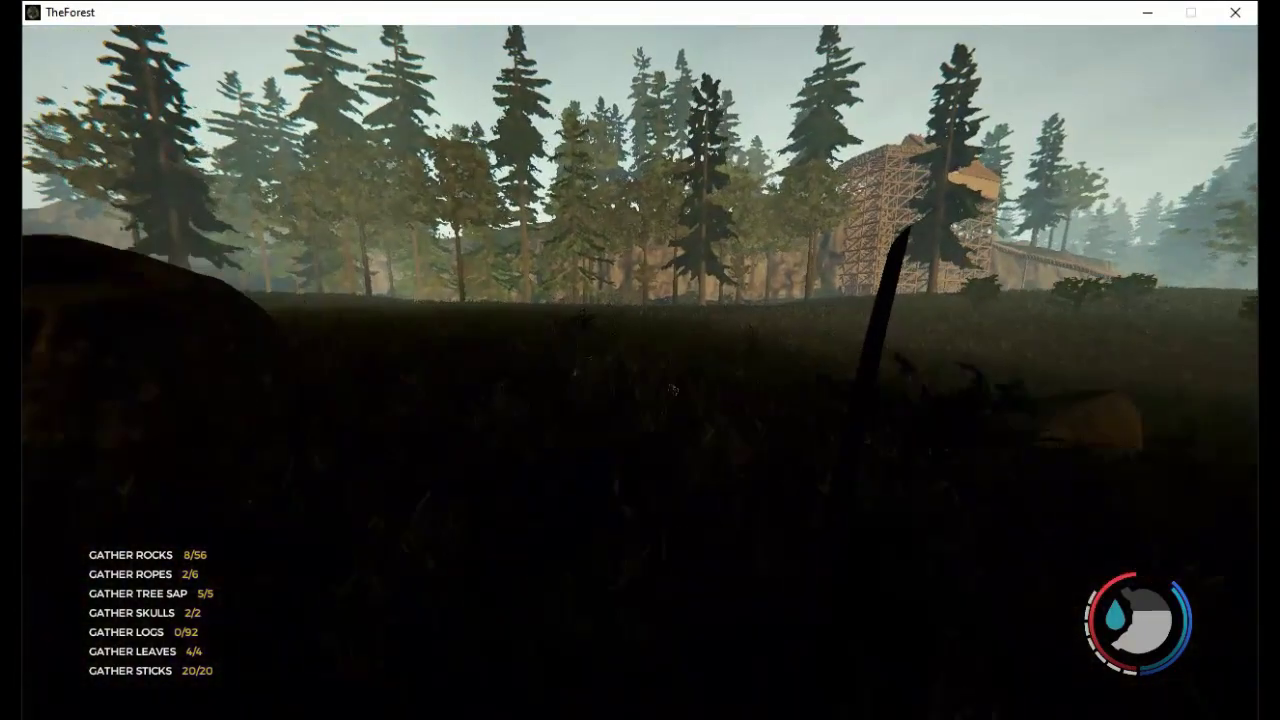
key("w")
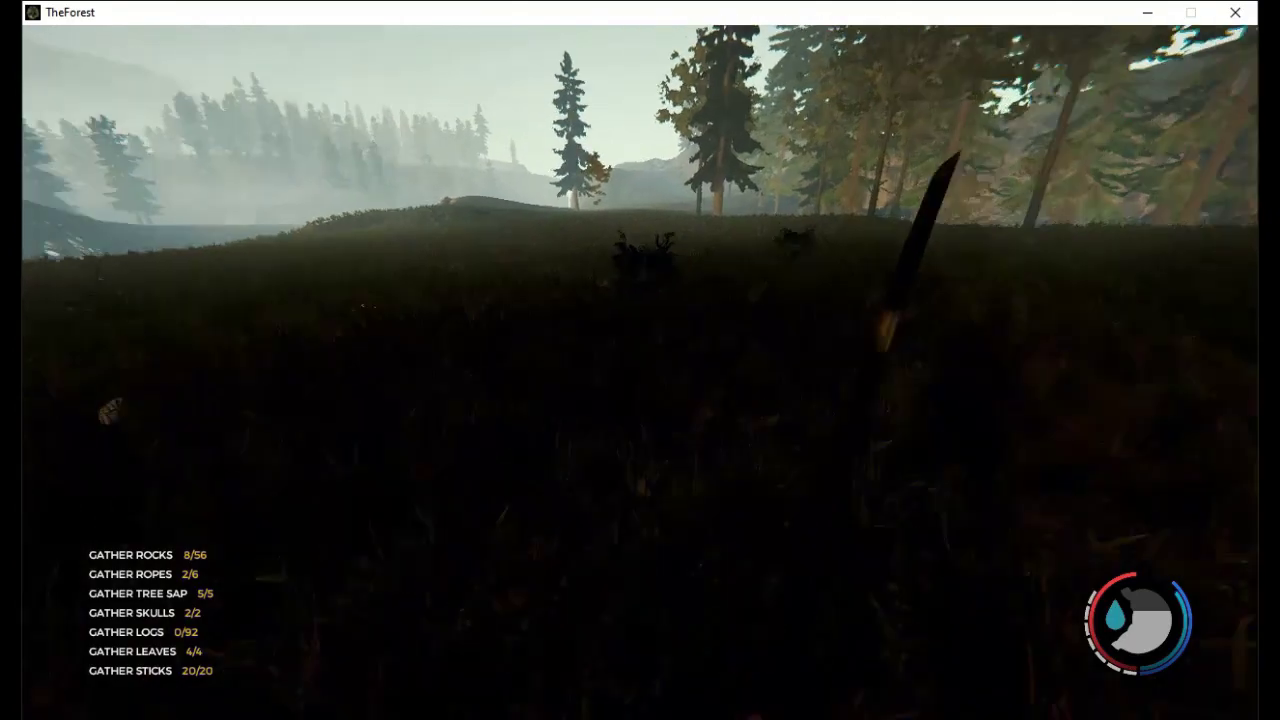
key("w")
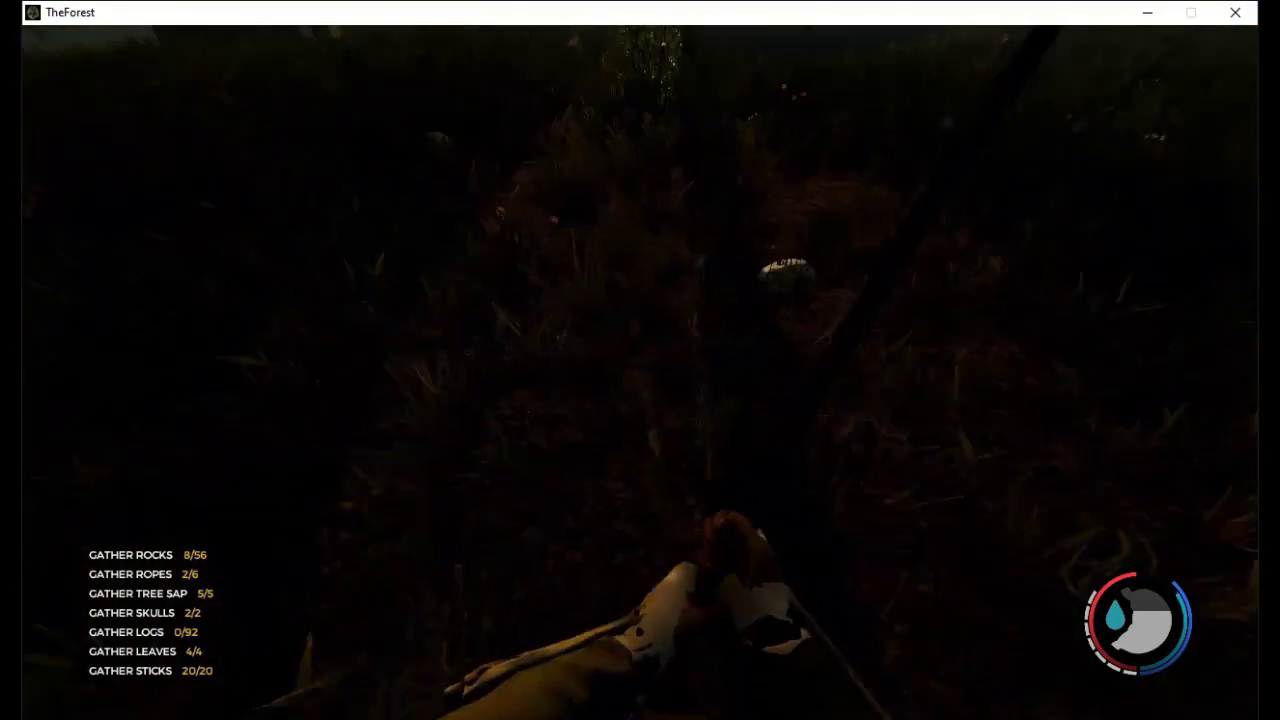
key("w")
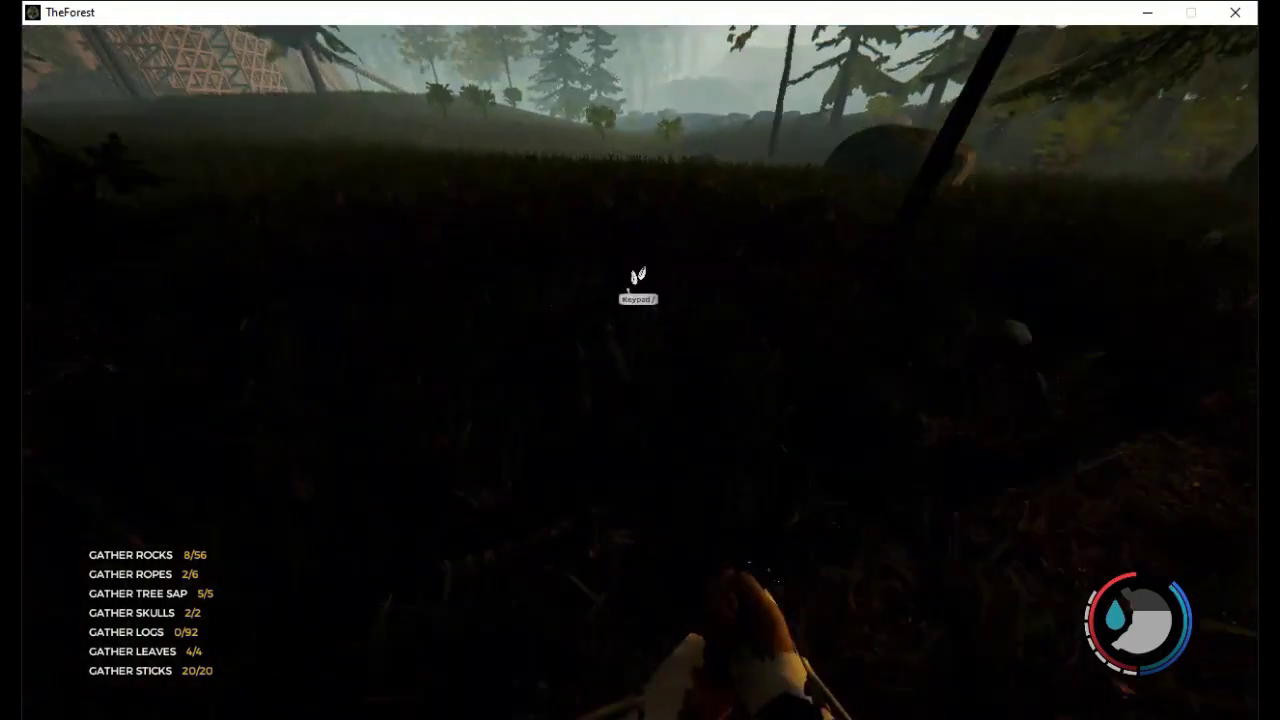
key("KP_Divide")
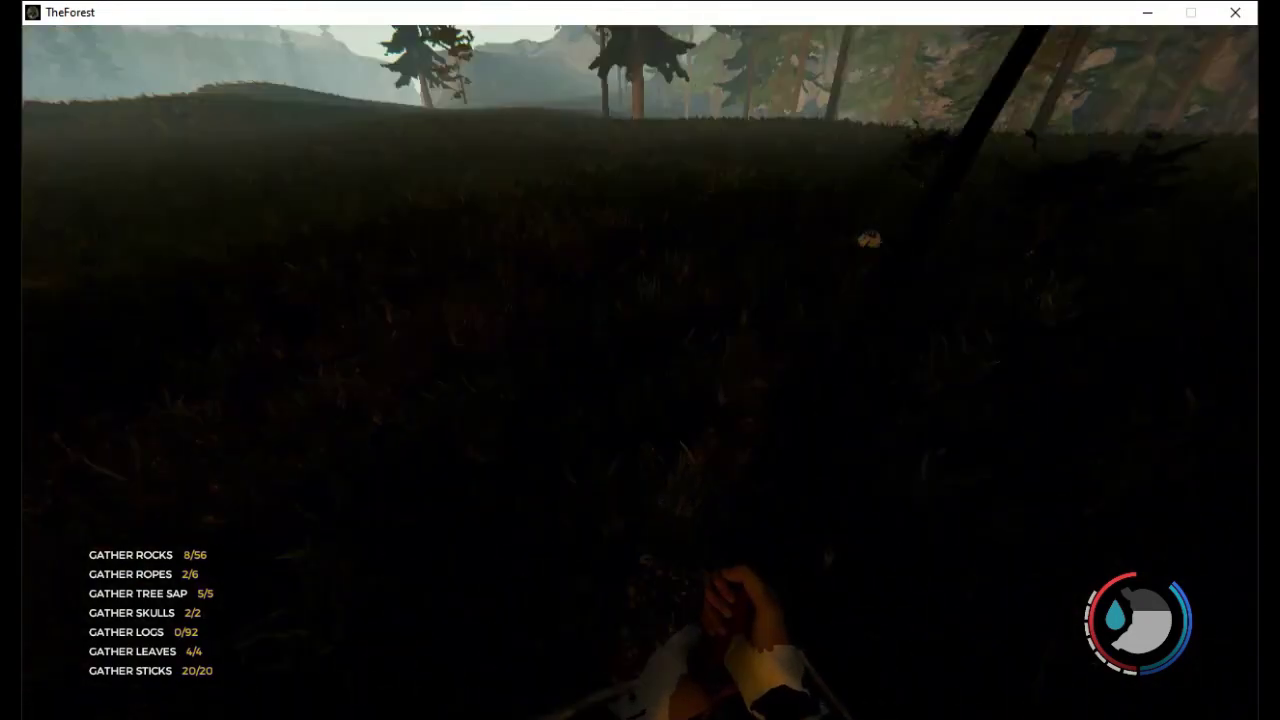
Walk back past the hill and wooden tower to the cabin's drying rack
key("w")
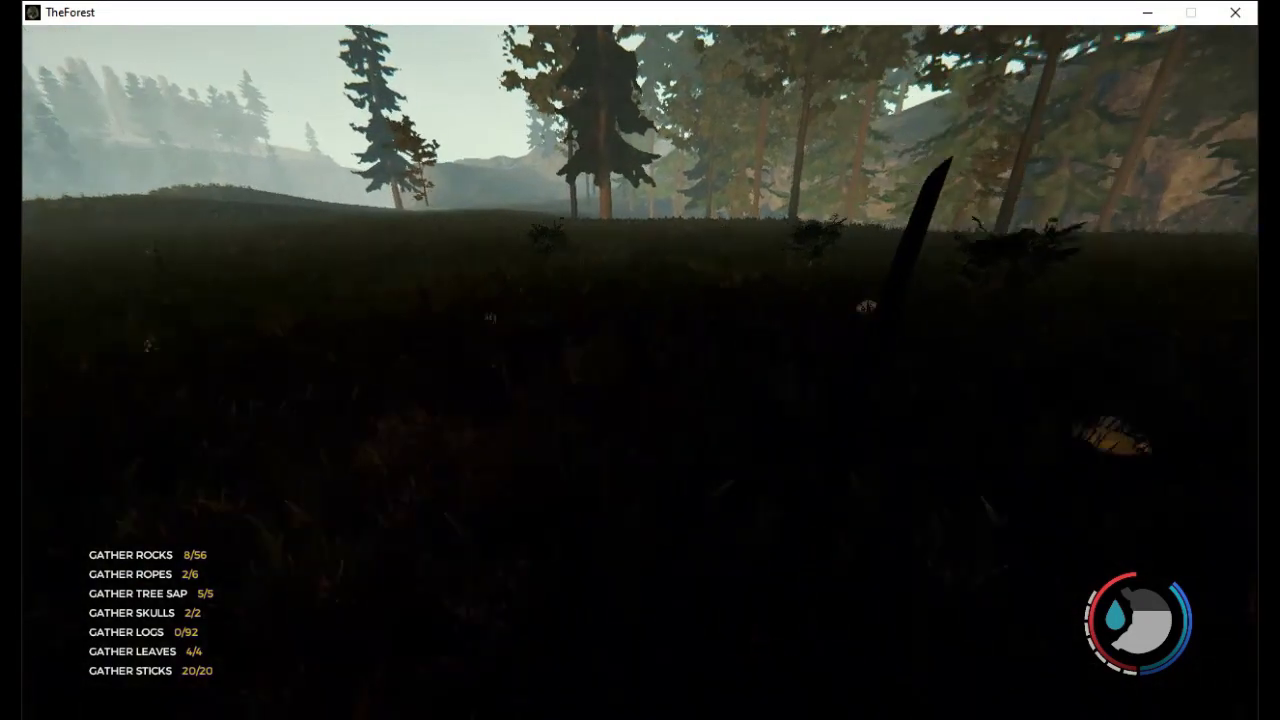
key("w")
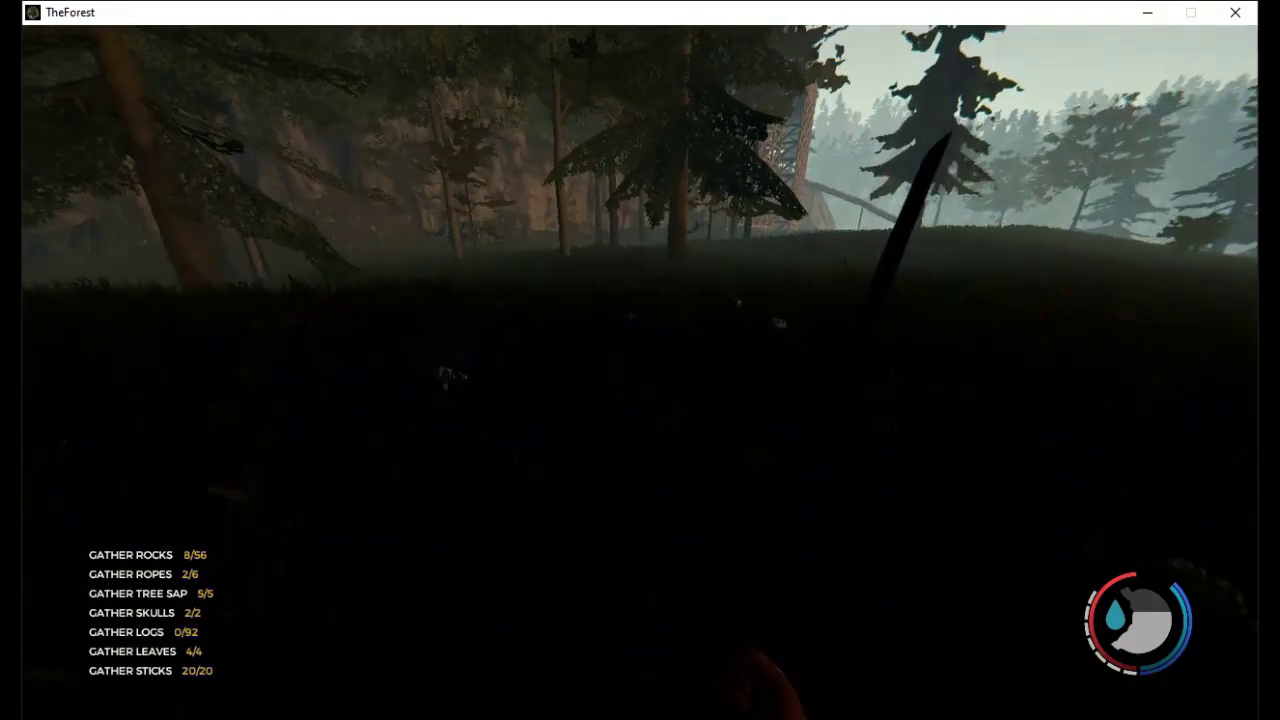
key("w")
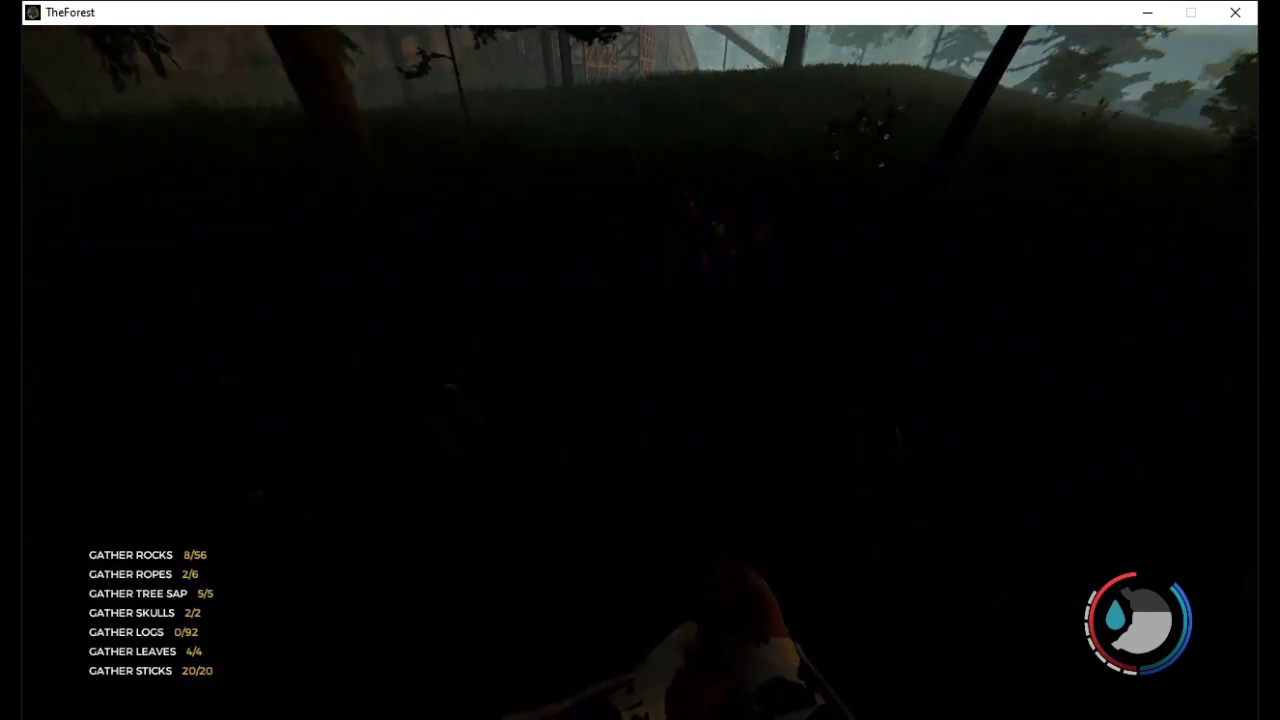
left_click(640, 360)
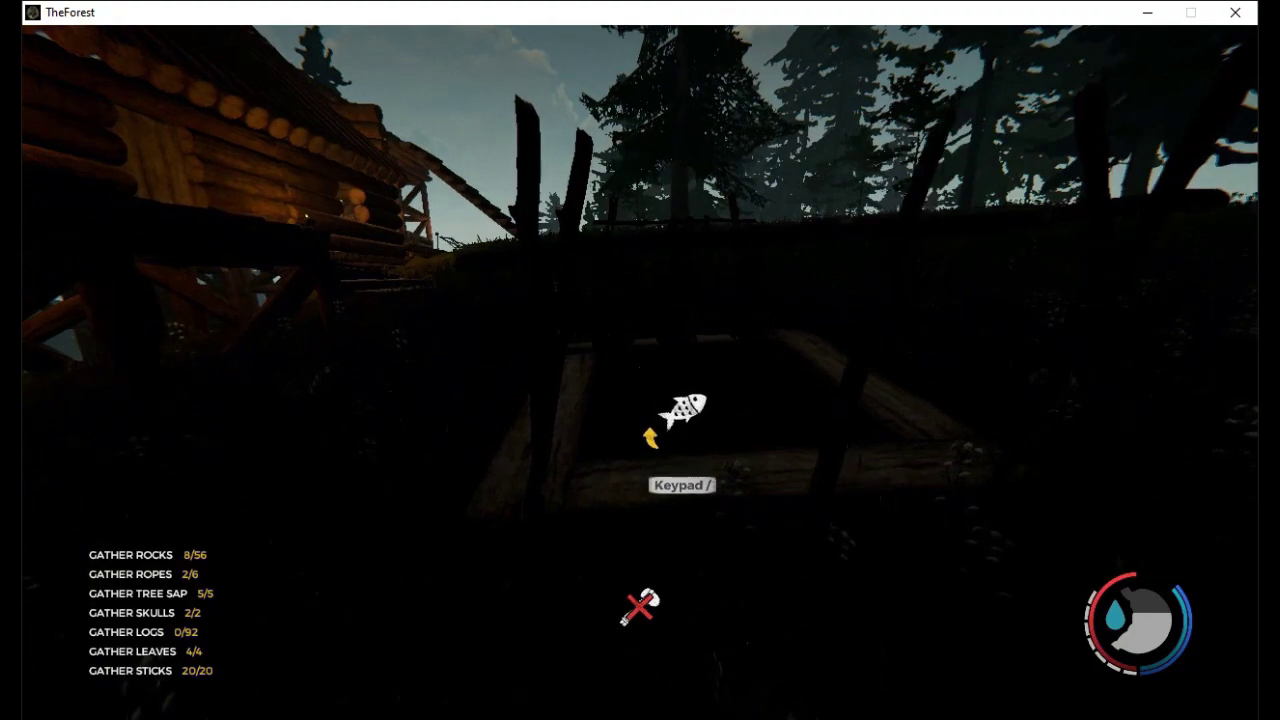
Light the lighter by the drying rack, climb the cabin stairs, and pause
key("l")
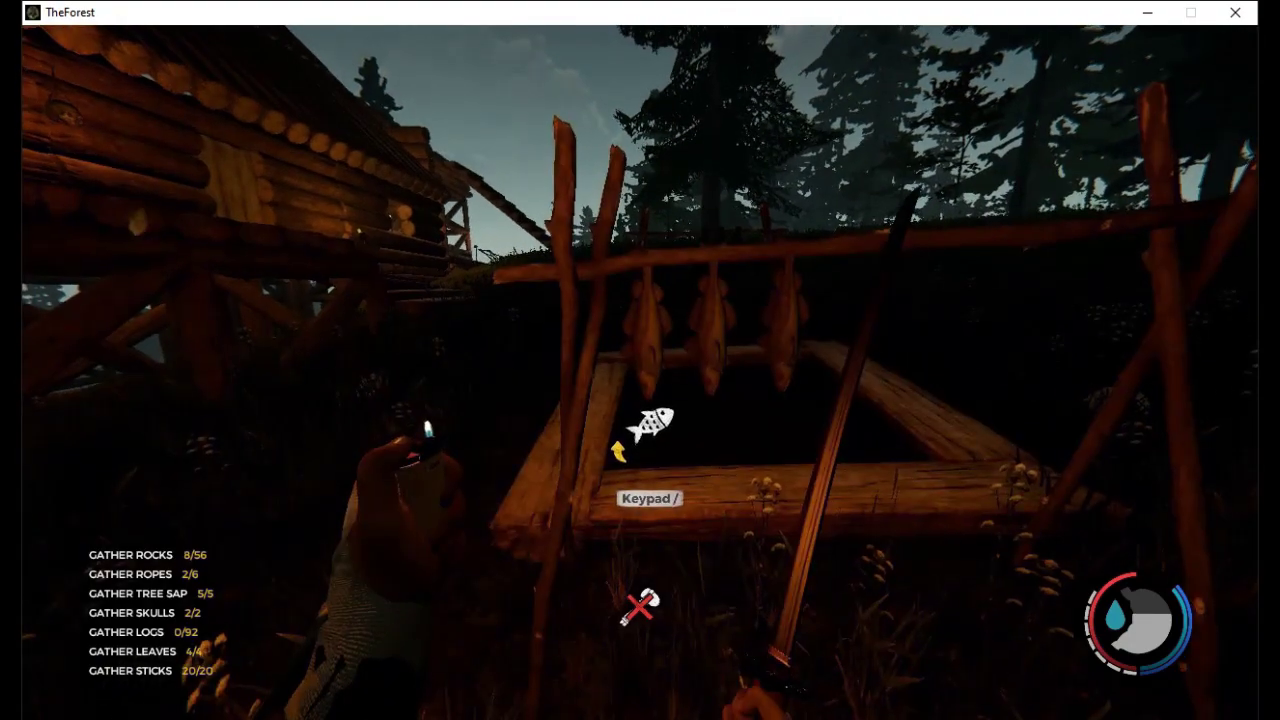
key("l")
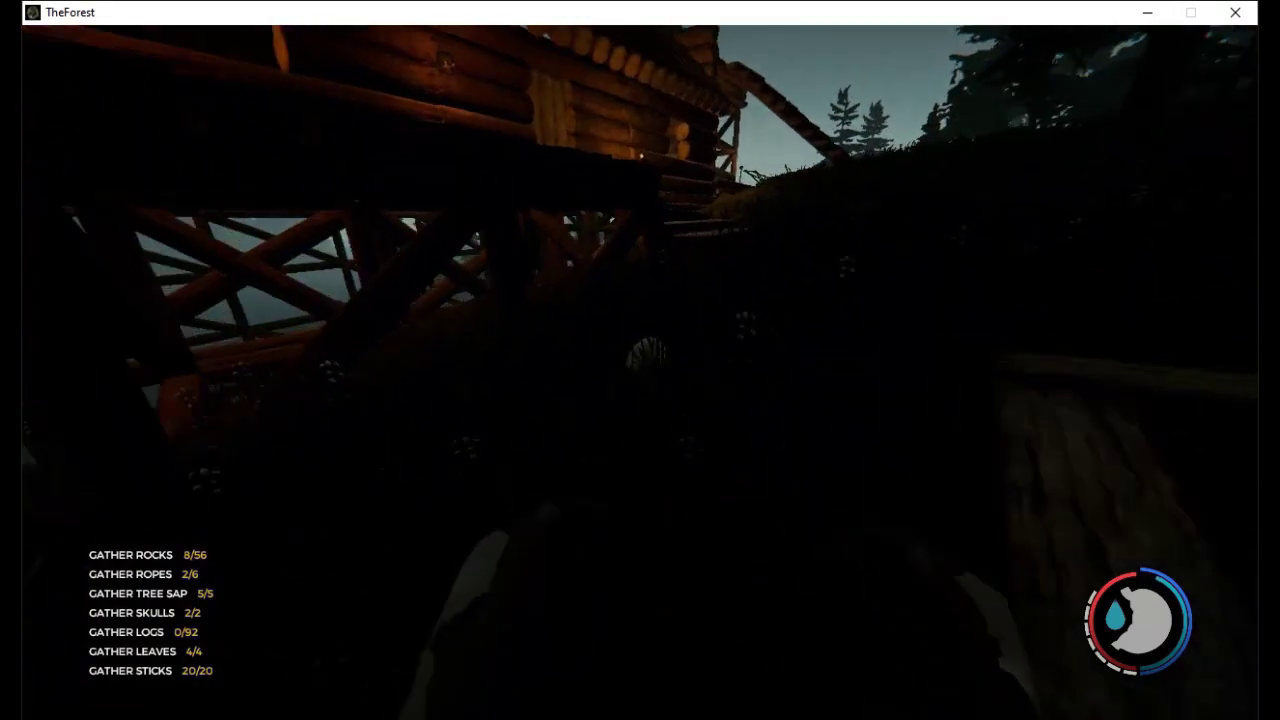
key("w")
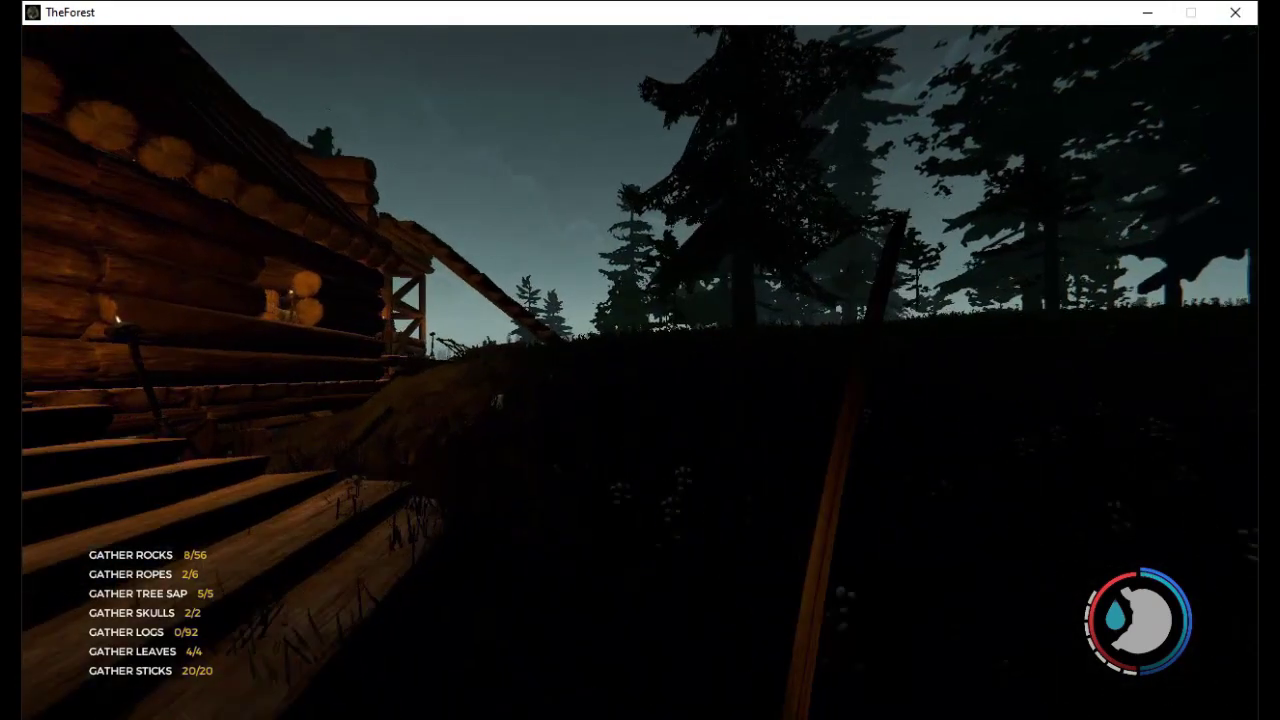
key("l")
key("w")
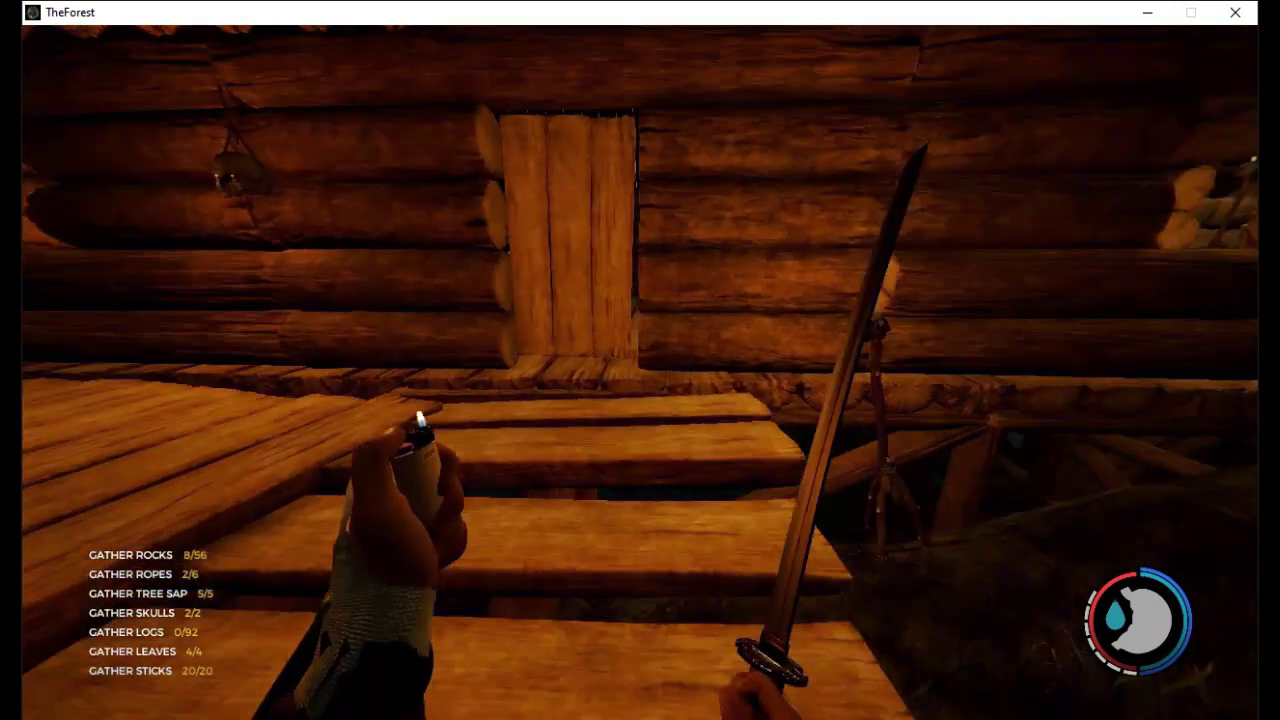
key("w")
key("Escape")
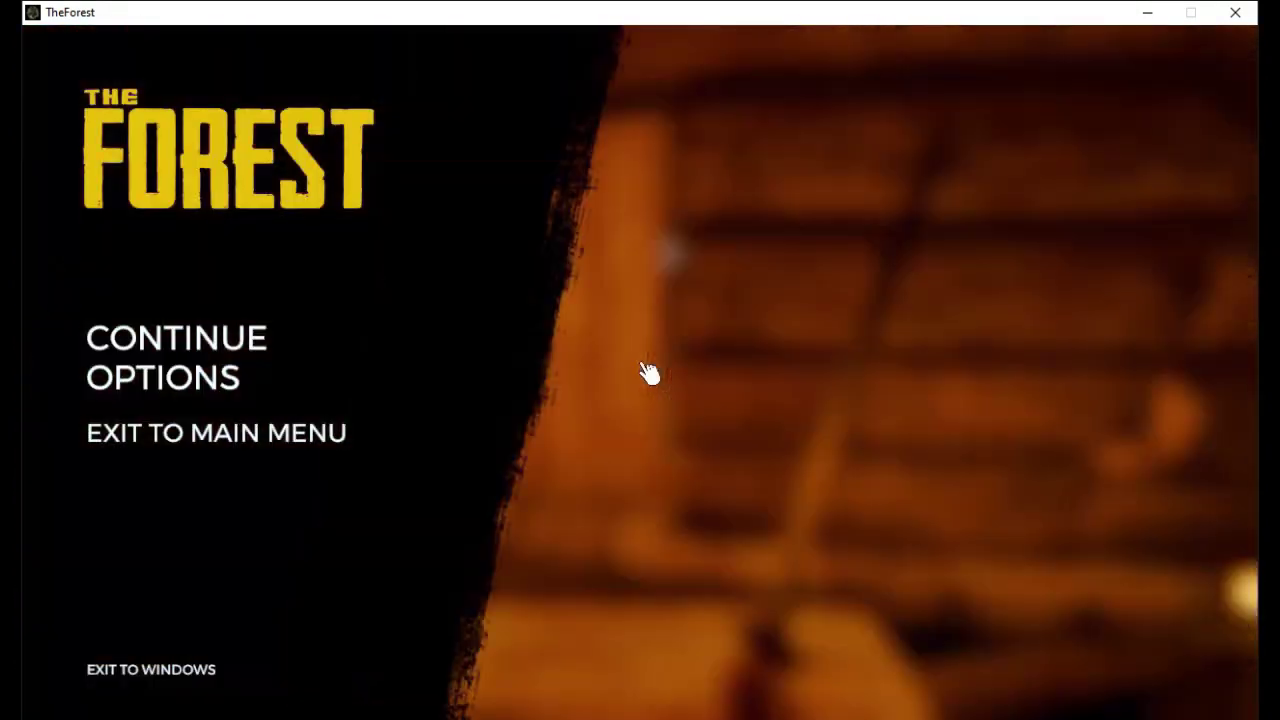
Raise Caves and Night Brightness in Display options, then resume the game
left_click(127, 389)
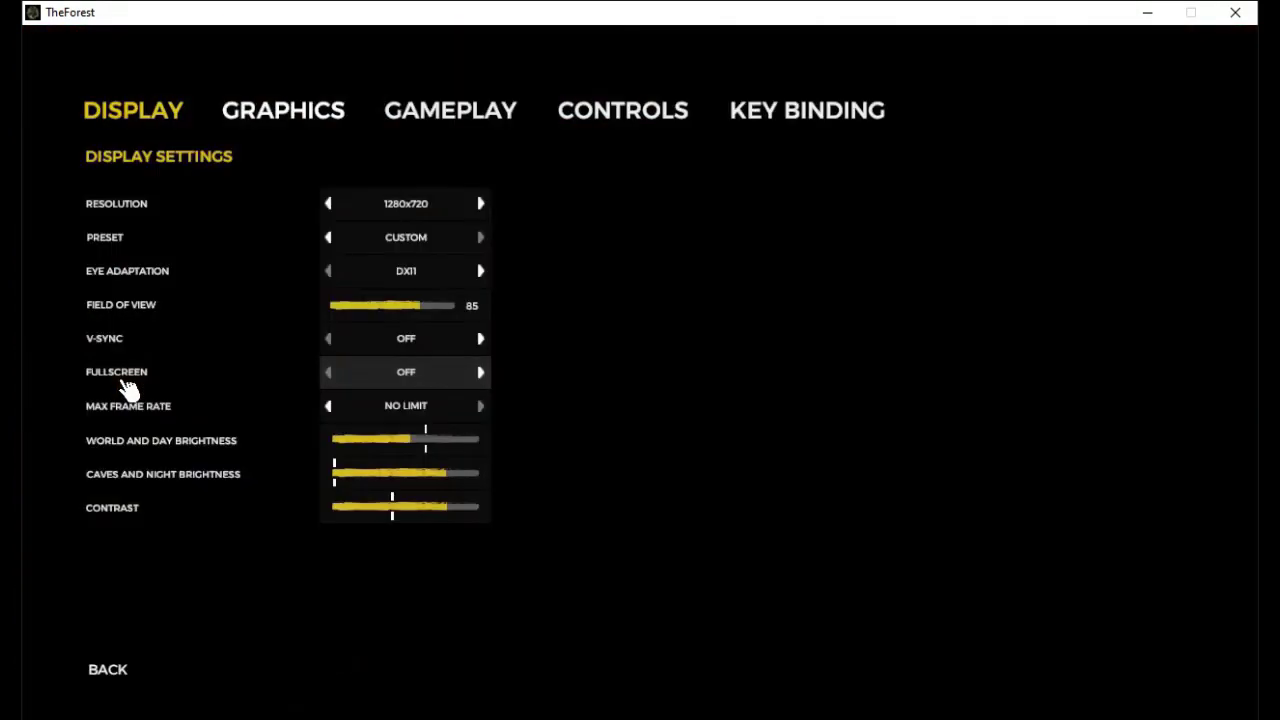
left_click(303, 118)
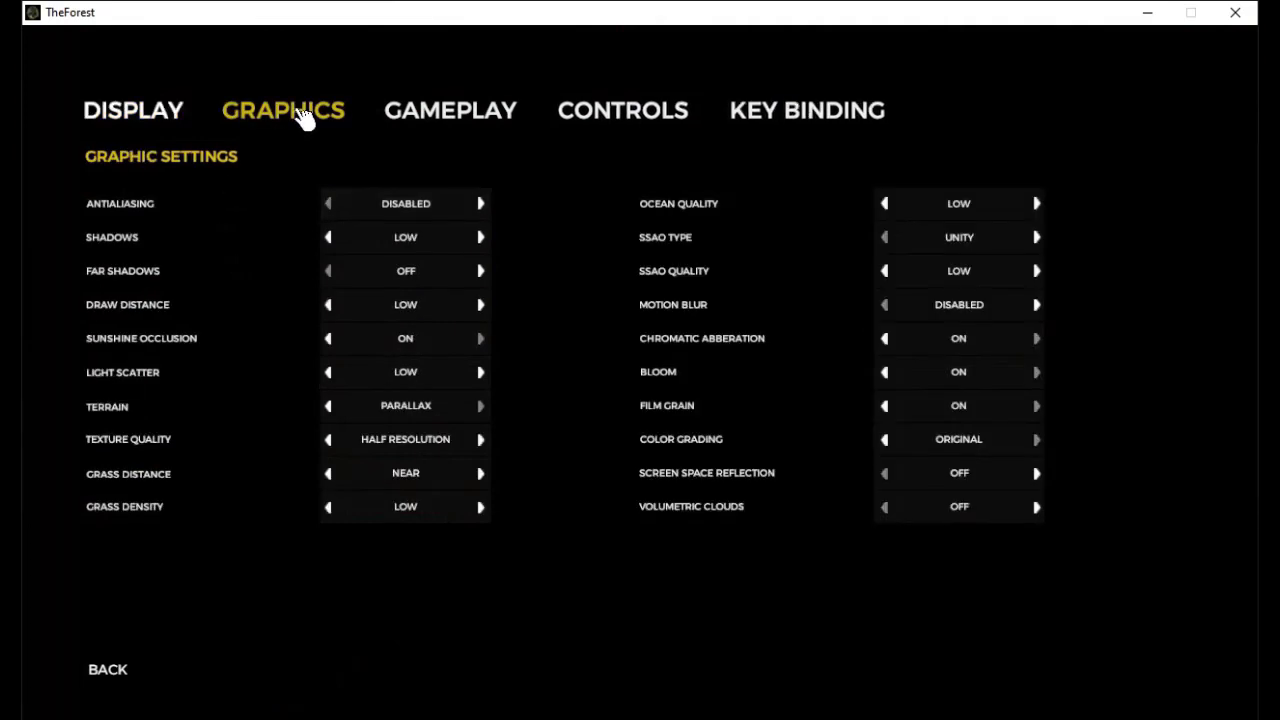
left_click(170, 113)
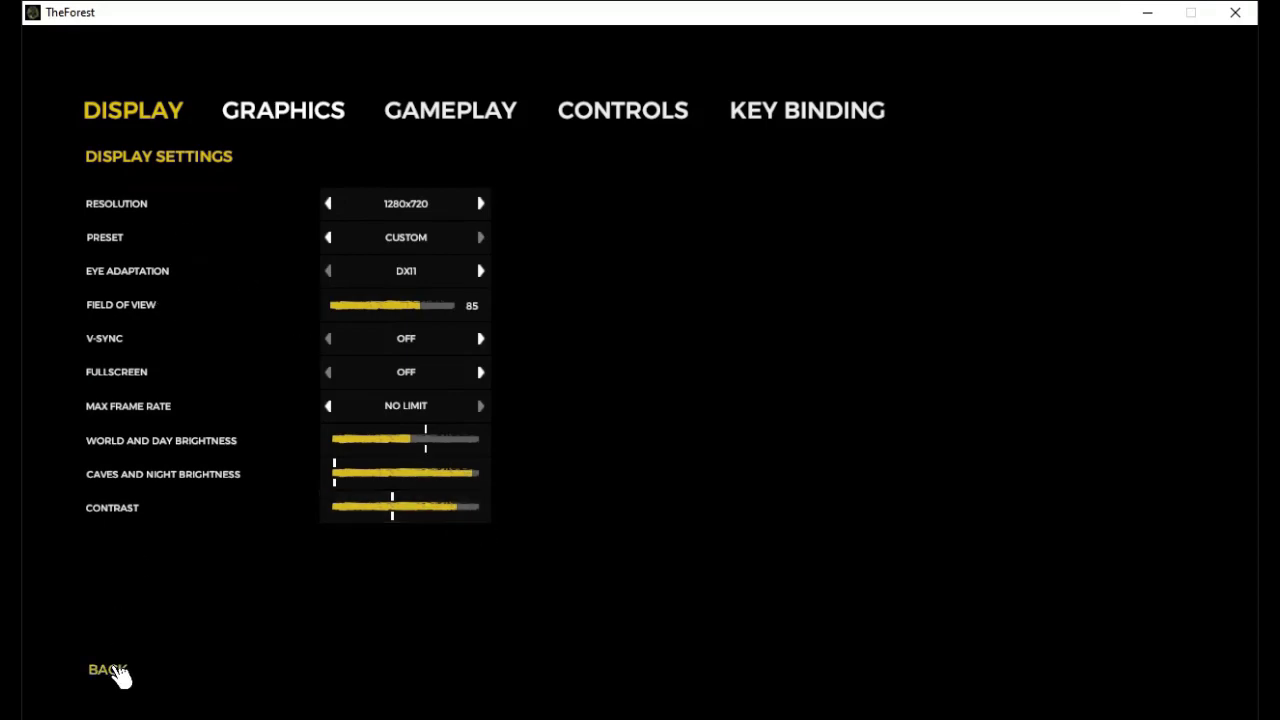
left_click(110, 670)
left_click(213, 345)
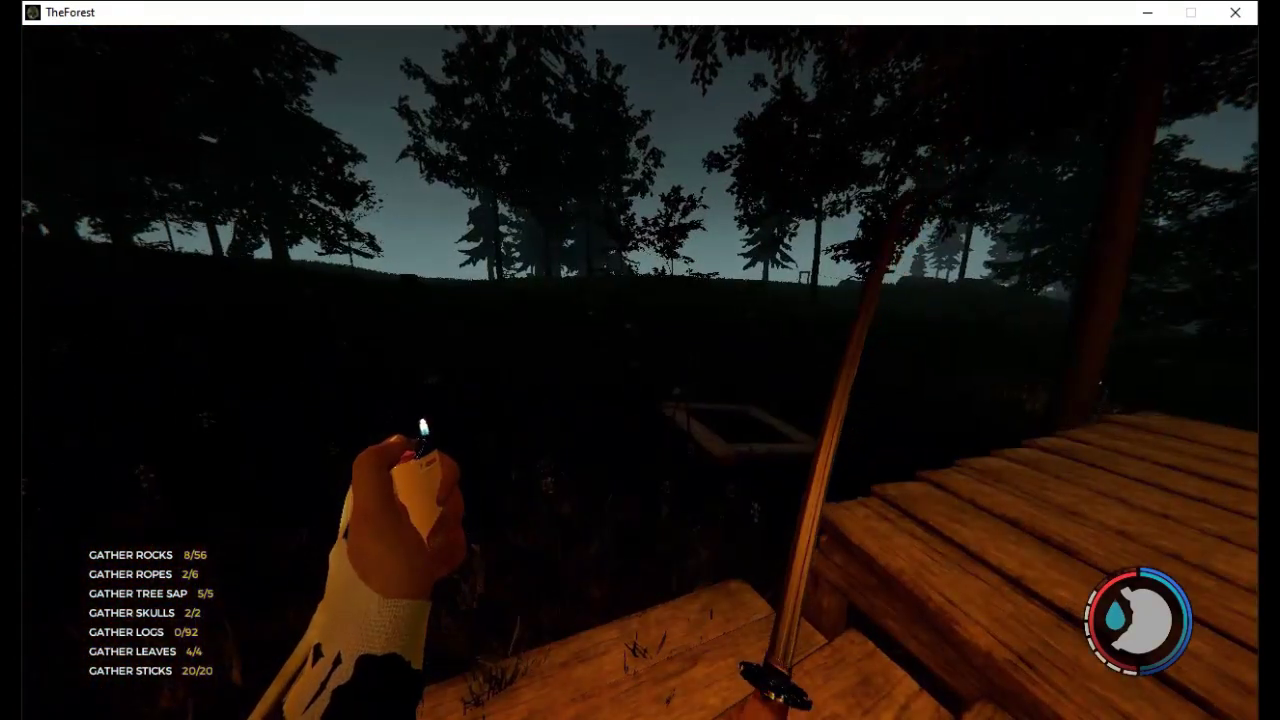
Walk into the cabin interior, raising the katana to block by the log wall
key("w")
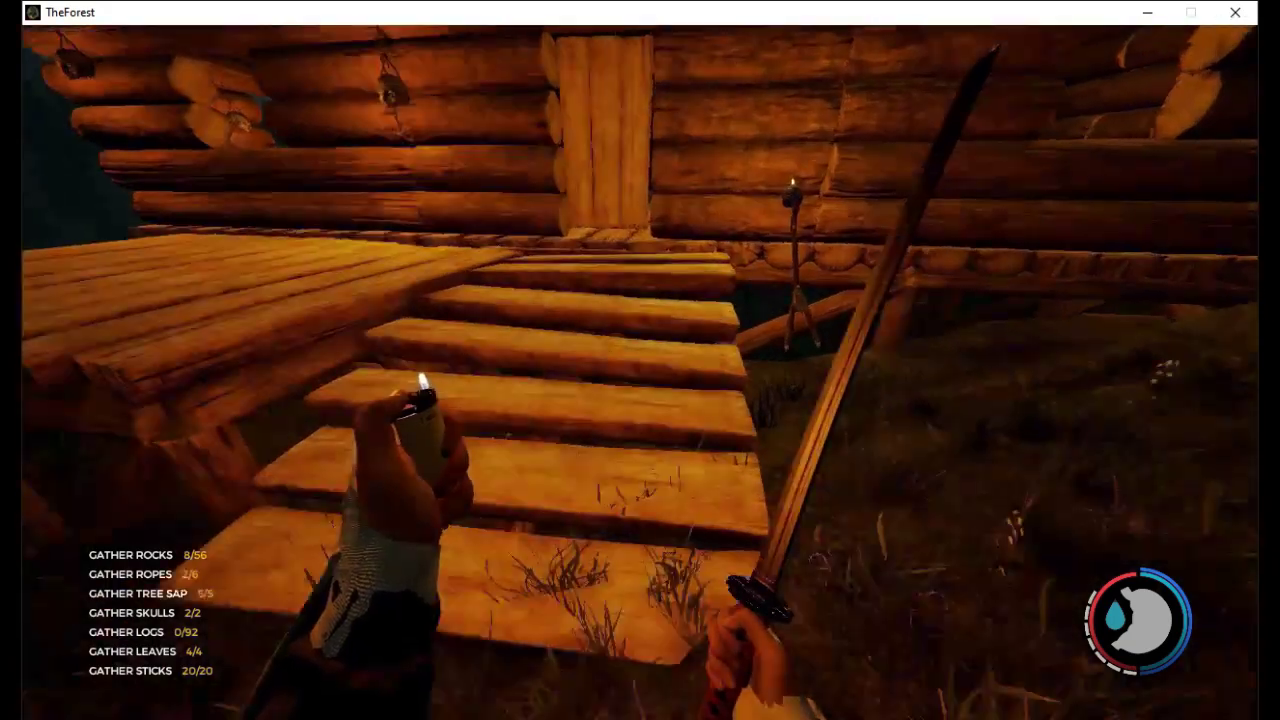
key("w")
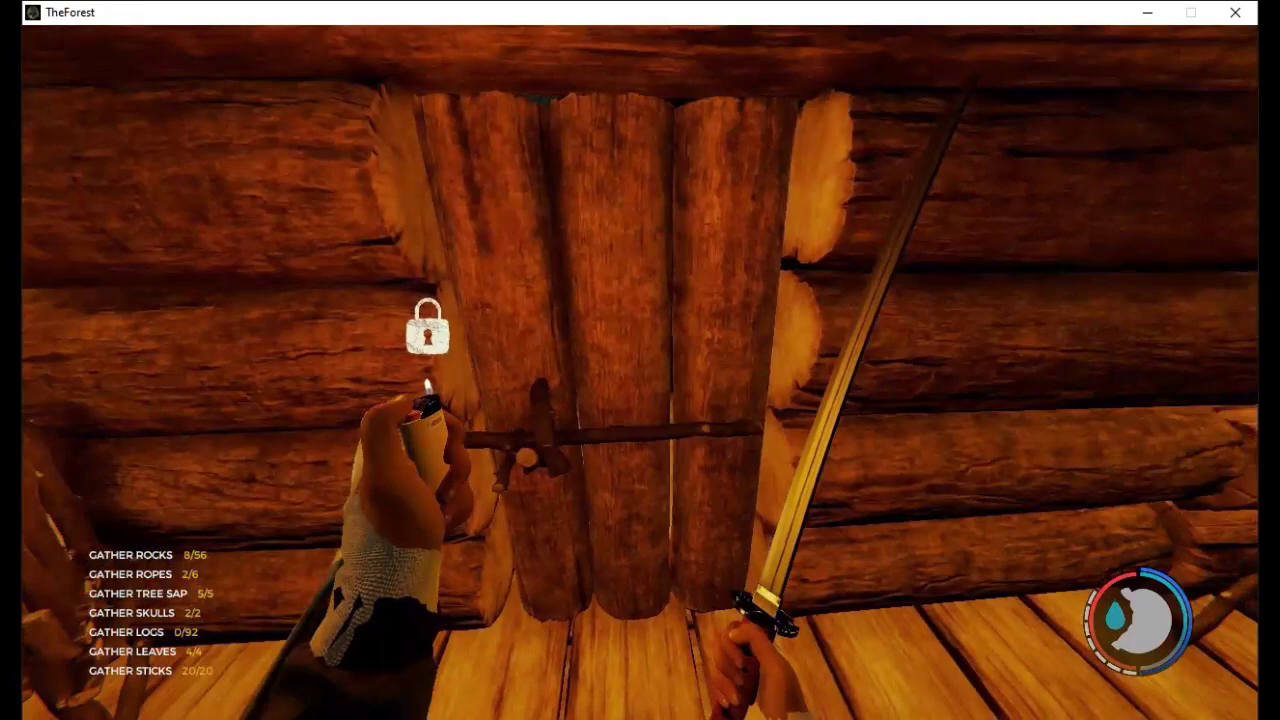
right_click(640, 360)
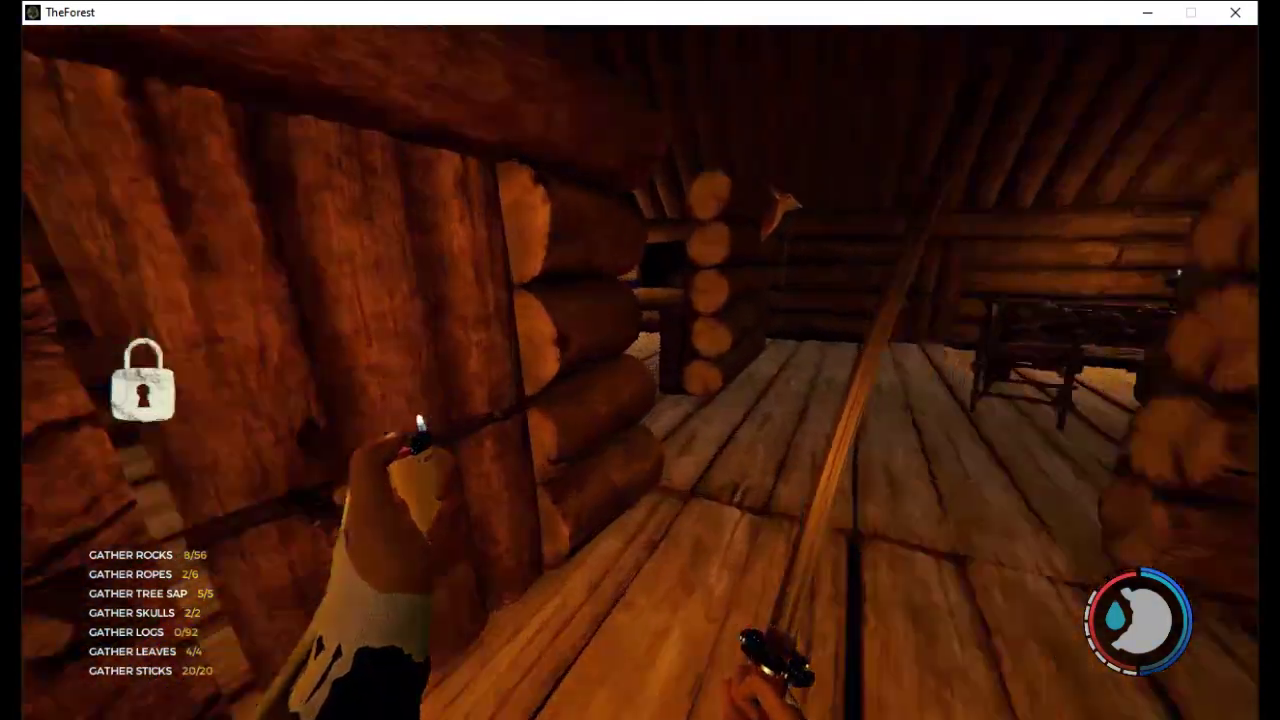
right_click(640, 360)
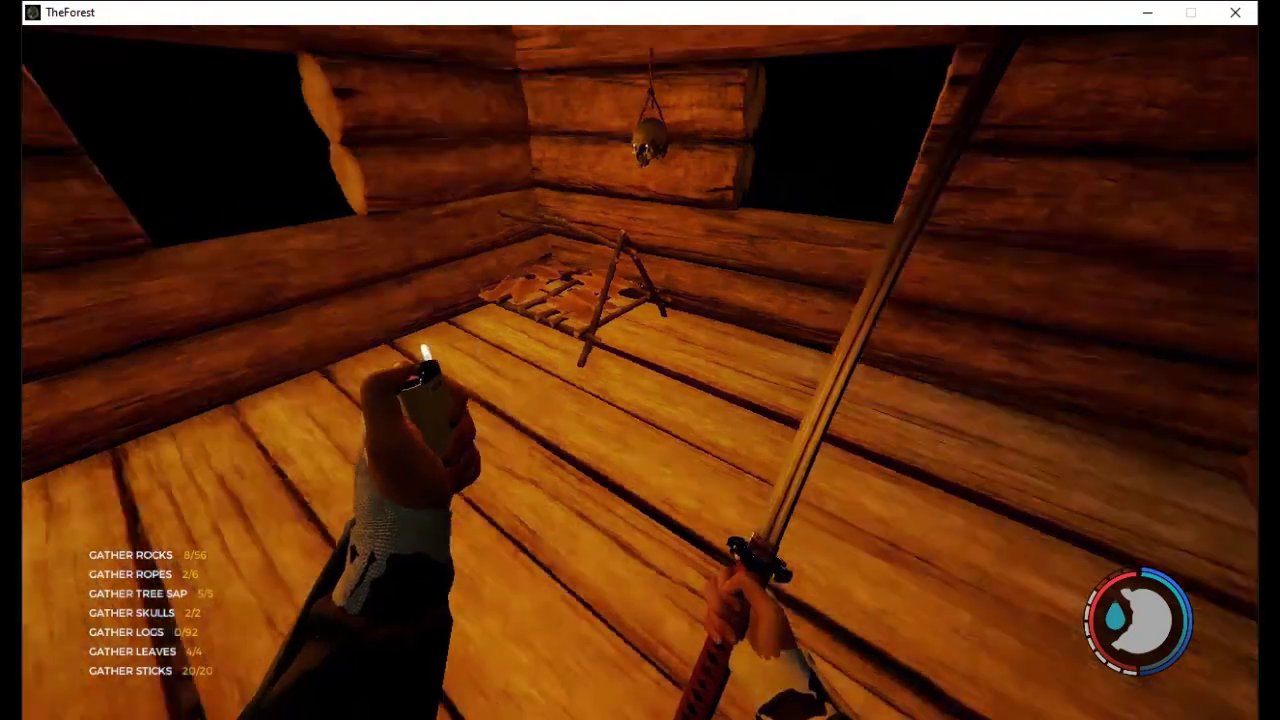
Relight the lighter at the drying rack and cross the loft to the stone chimney
key("w")
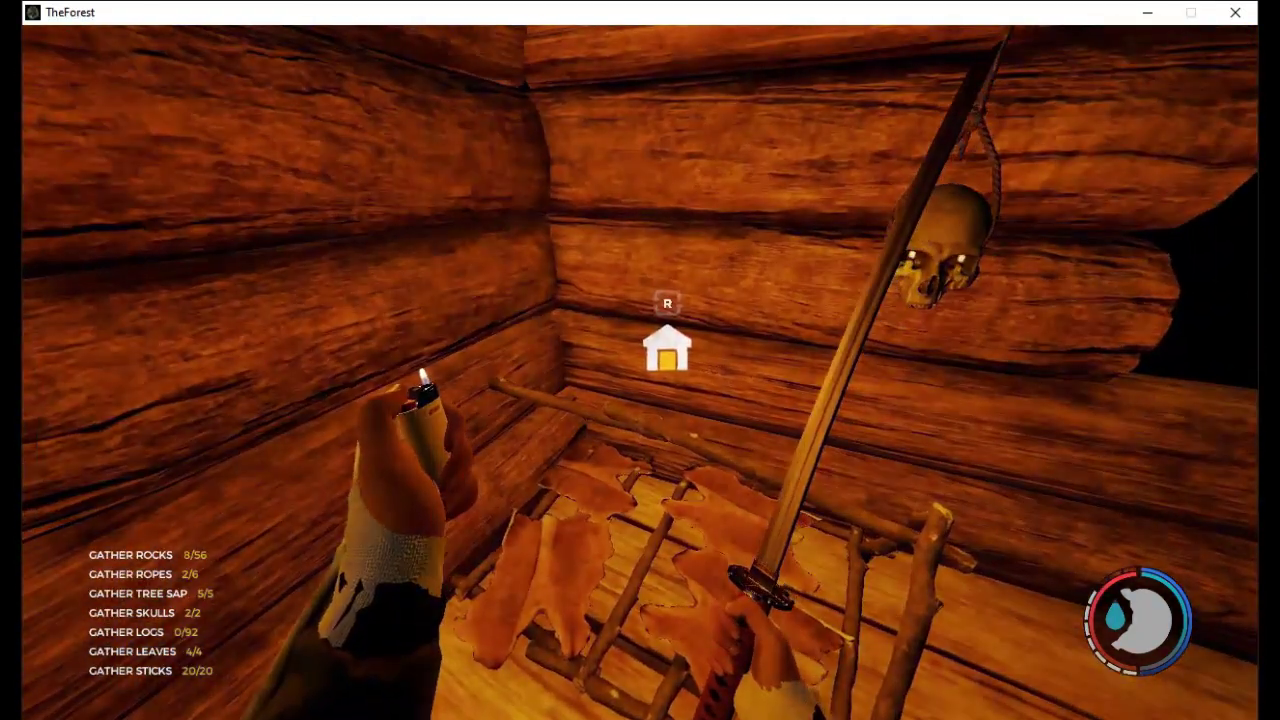
key("r")
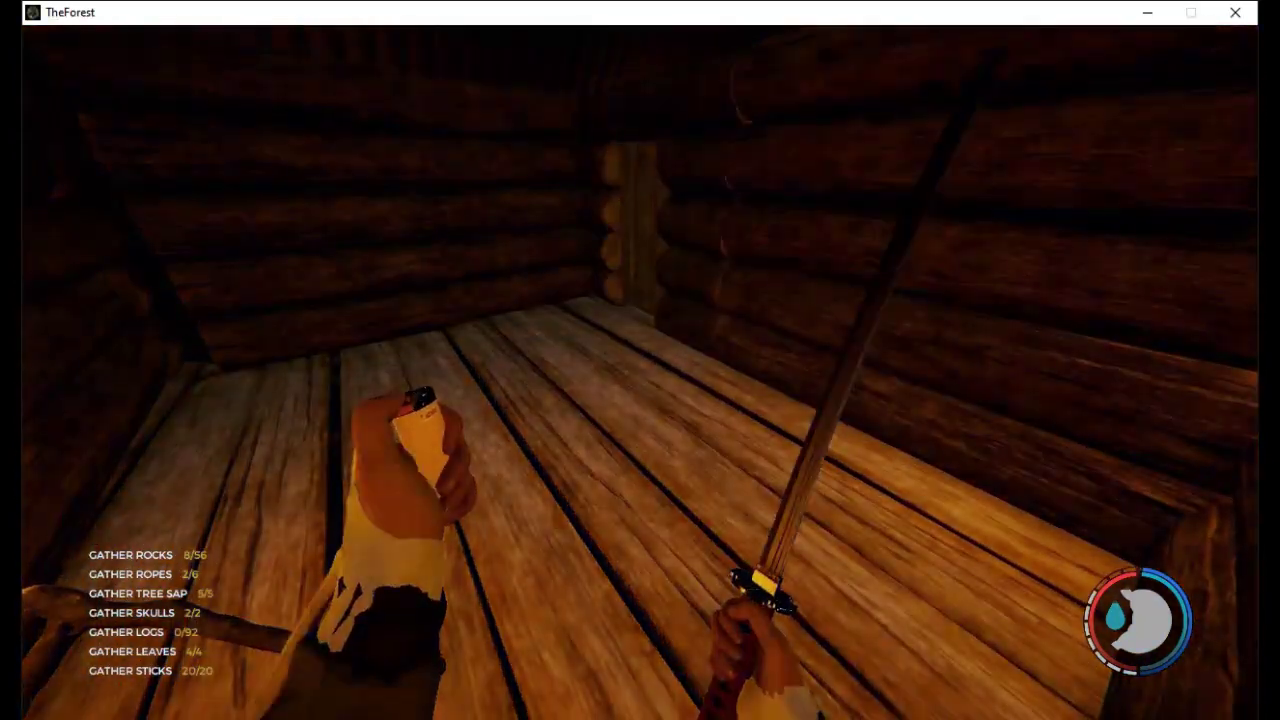
key("f")
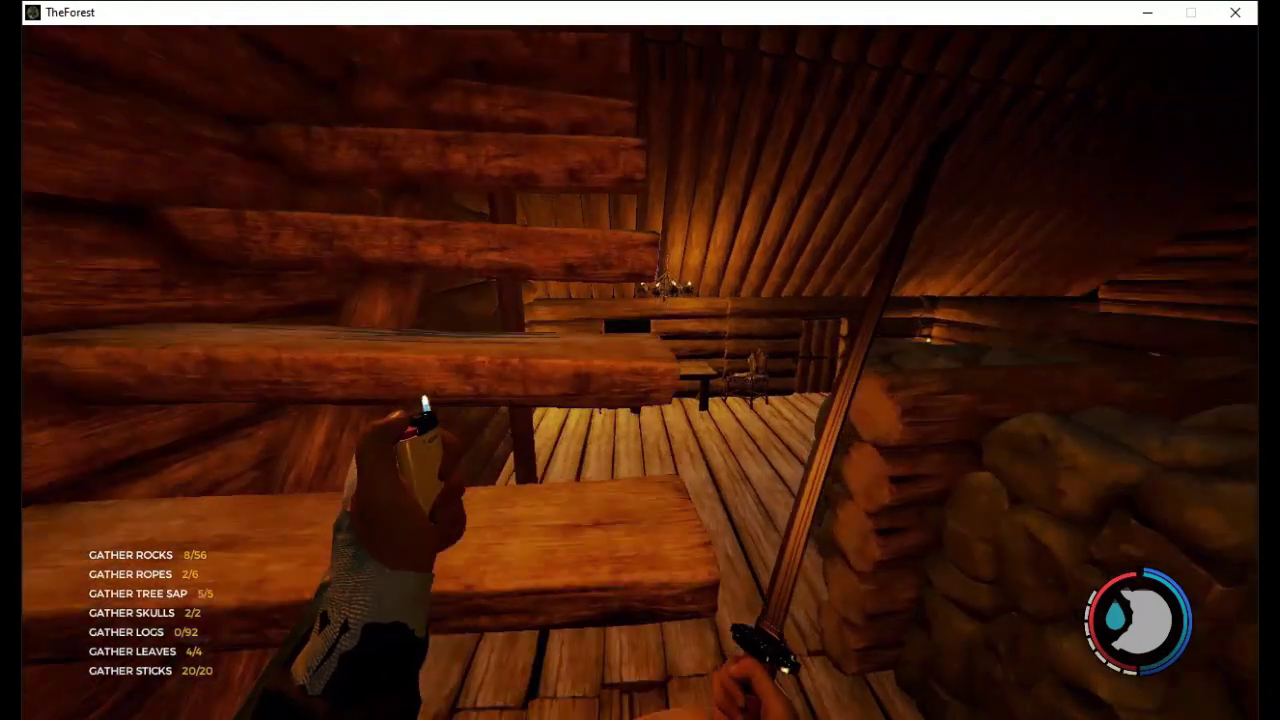
key("w")
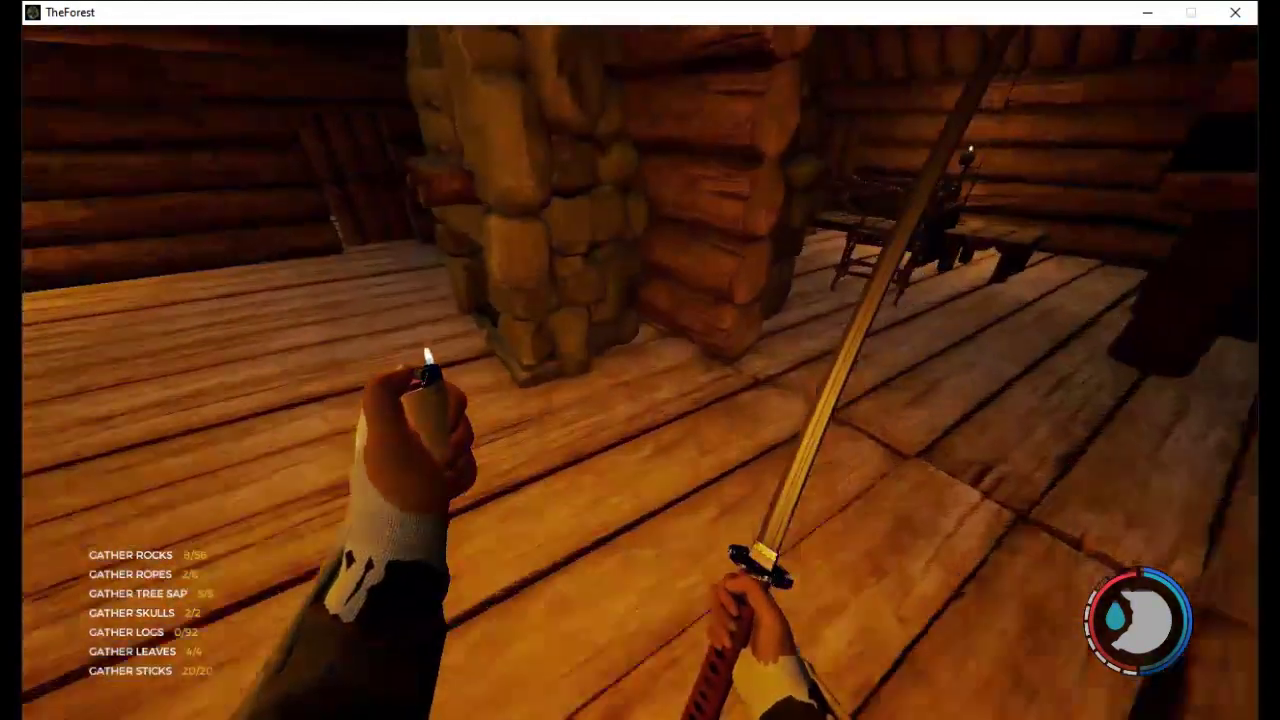
key("w")
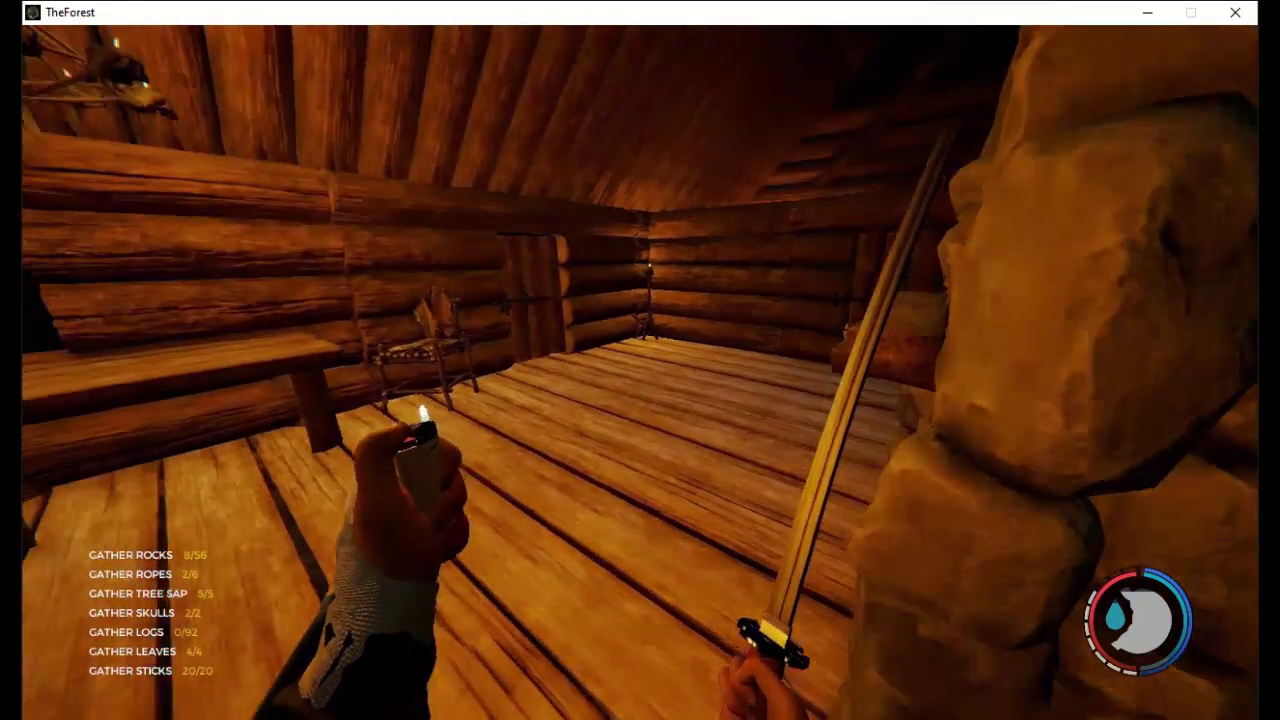